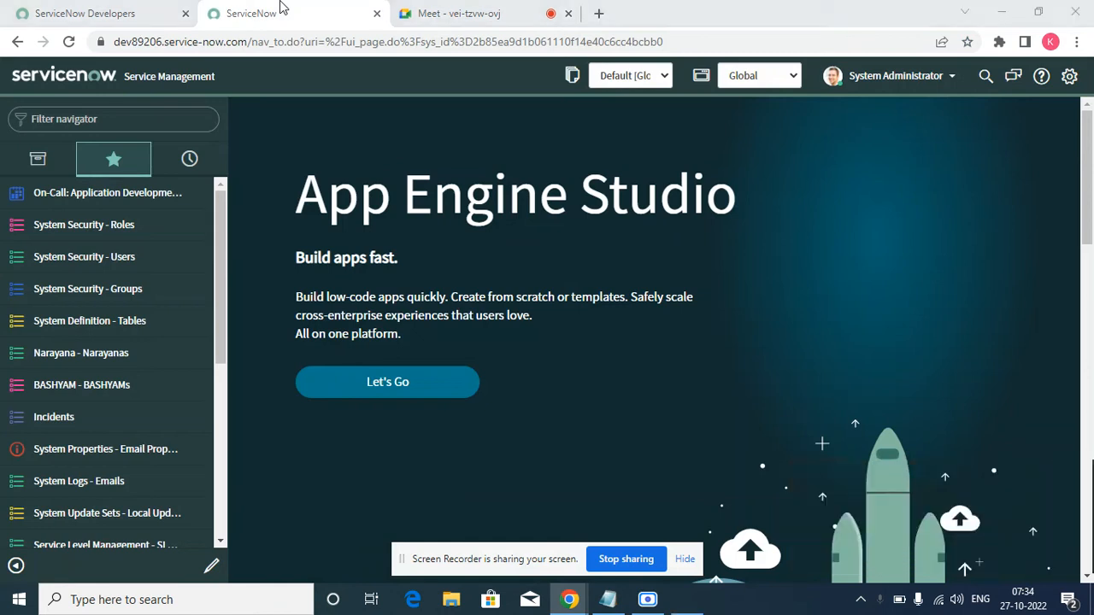
- Open a blank Notepad document and write the heading "ACL - Access Control List"
key(super+r)
key(Return)
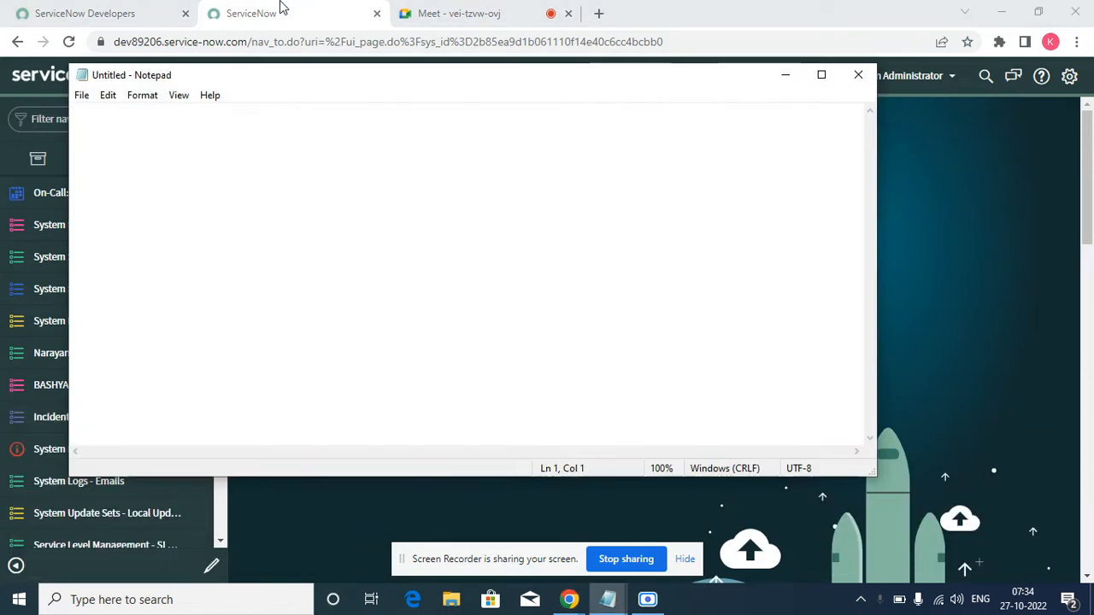
text(ACL - )
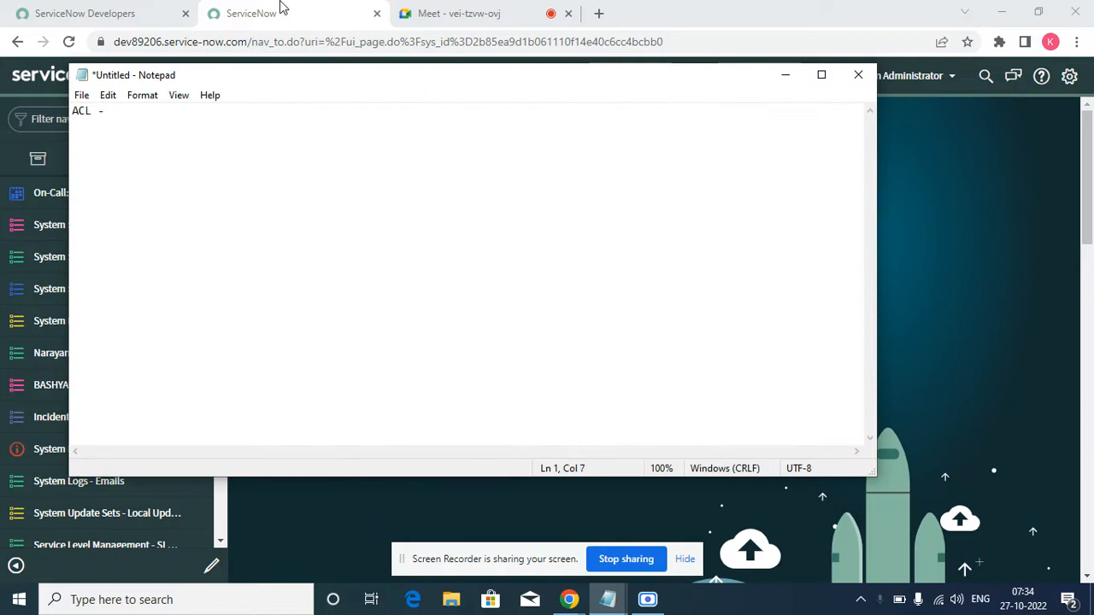
text(Access Control LIS)
key(BackSpace)
key(BackSpace)
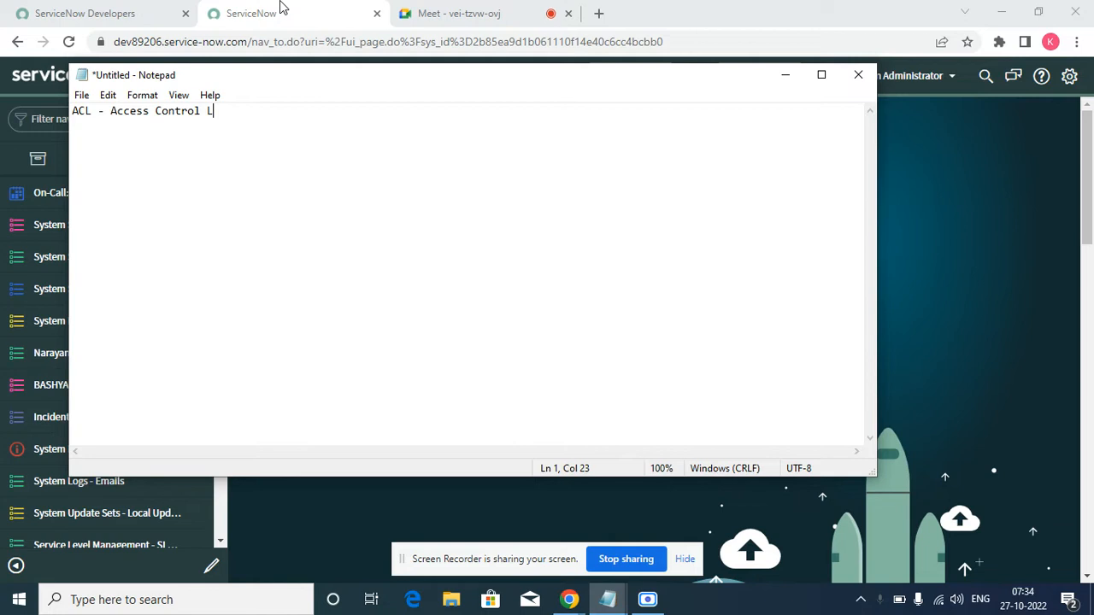
text(ist)
- Add the line "Create/Modify ACL - Security_admin role" below the heading, separated by a blank line
key(Return)
key(Return)
text(Sec)
key(BackSpace)
key(BackSpace)
key(BackSpace)
text(Create)
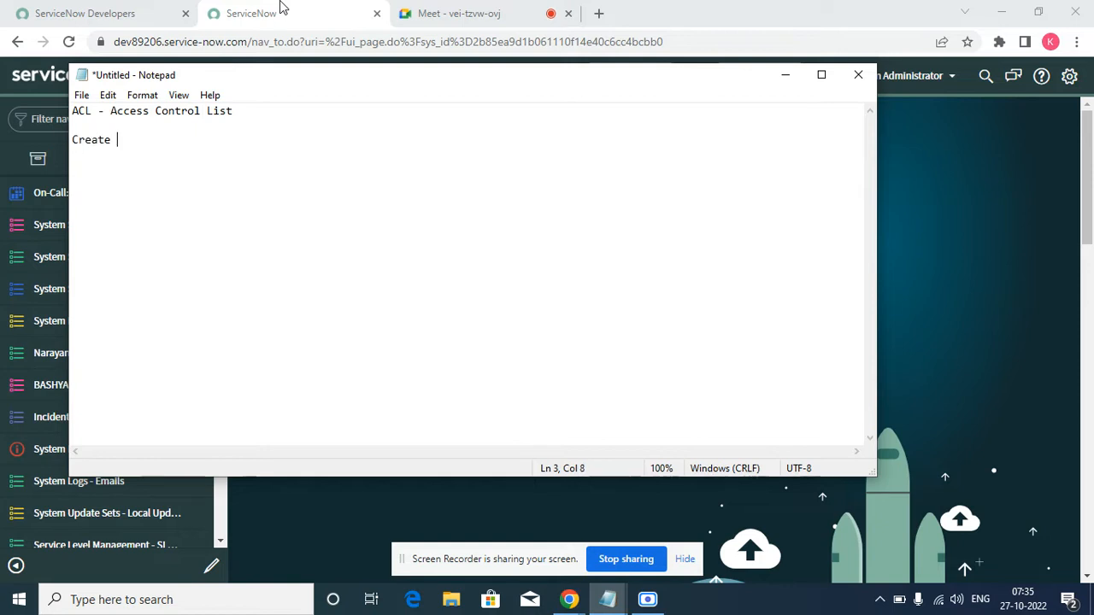
key(BackSpace)
text(/odify)
key(BackSpace)
key(BackSpace)
key(BackSpace)
key(BackSpace)
key(BackSpace)
key(BackSpace)
text(Modify )
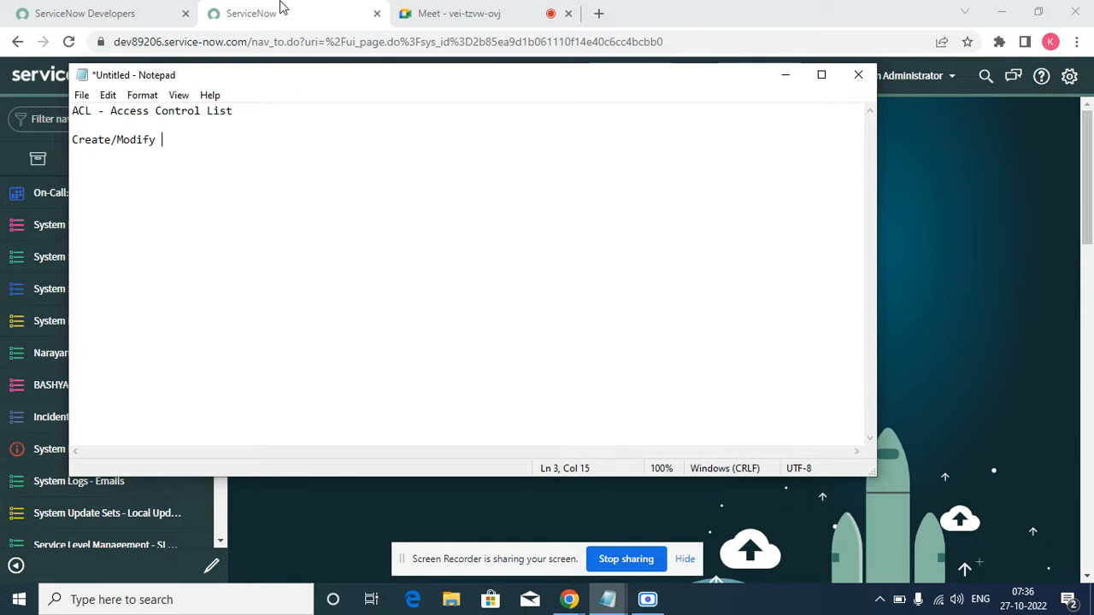
text(ACL - Security_a)
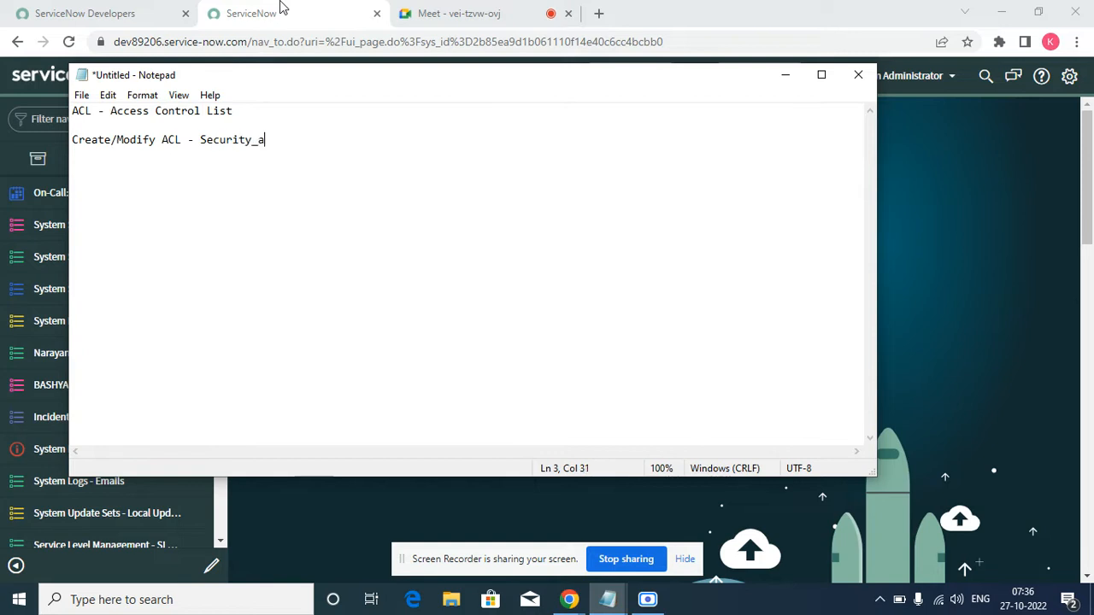
text(dmmin)
key(BackSpace)
key(BackSpace)
key(BackSpace)
key(BackSpace)
text(in role)
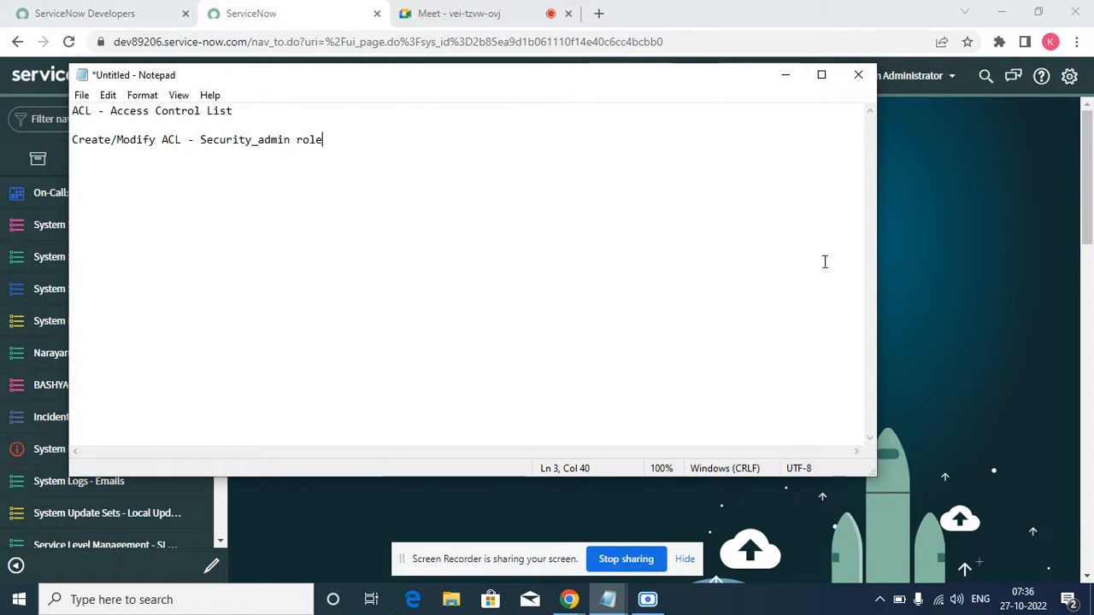
- Switch back to ServiceNow and select the security_admin role for elevation in the administrator's session
click(781, 75)
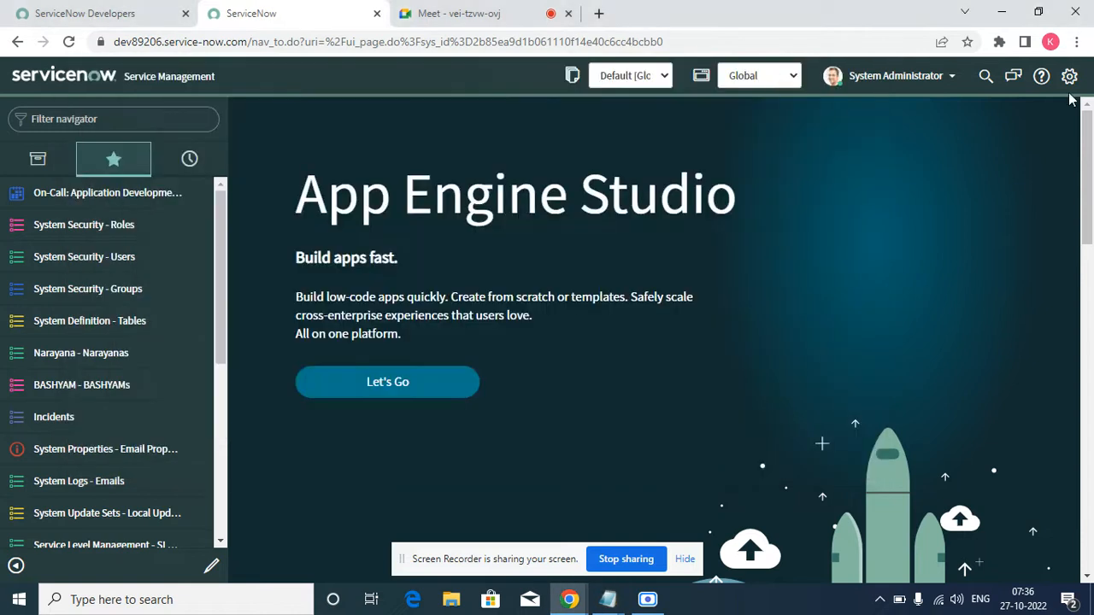
click(925, 83)
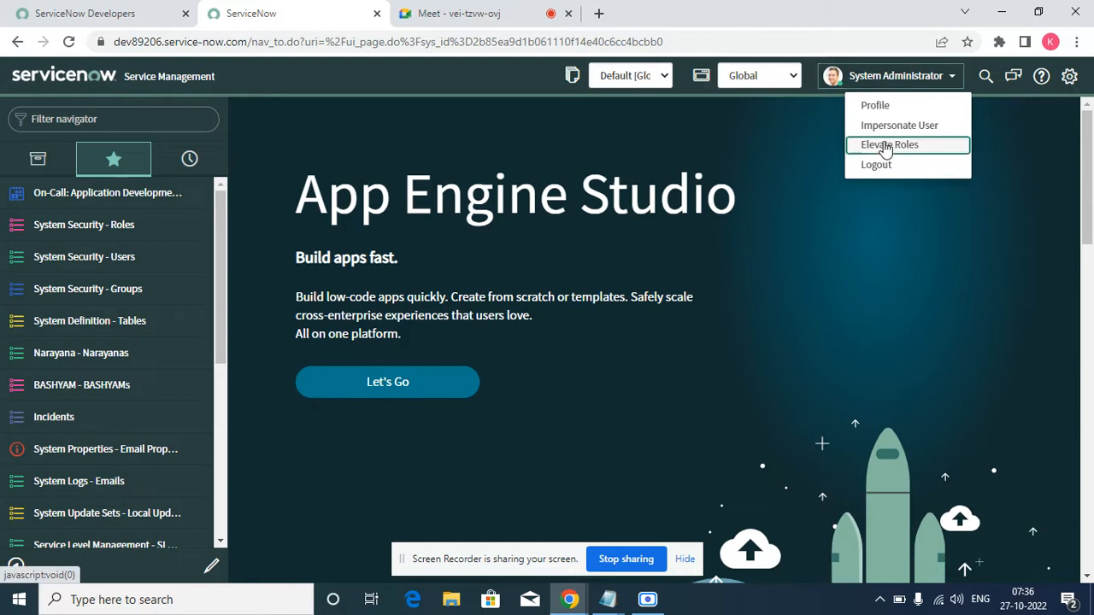
click(887, 149)
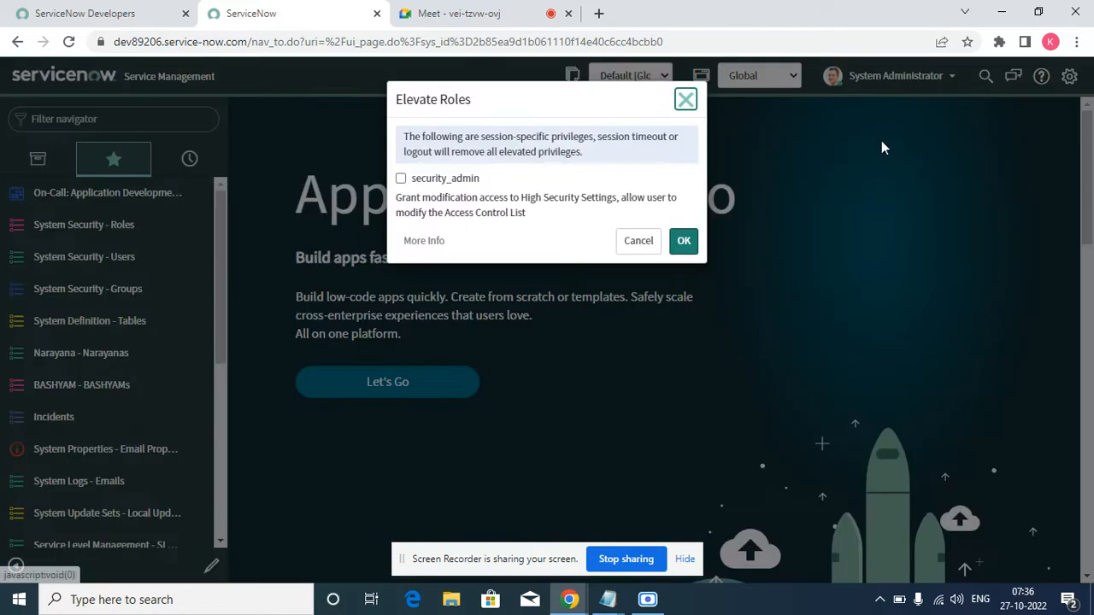
click(400, 180)
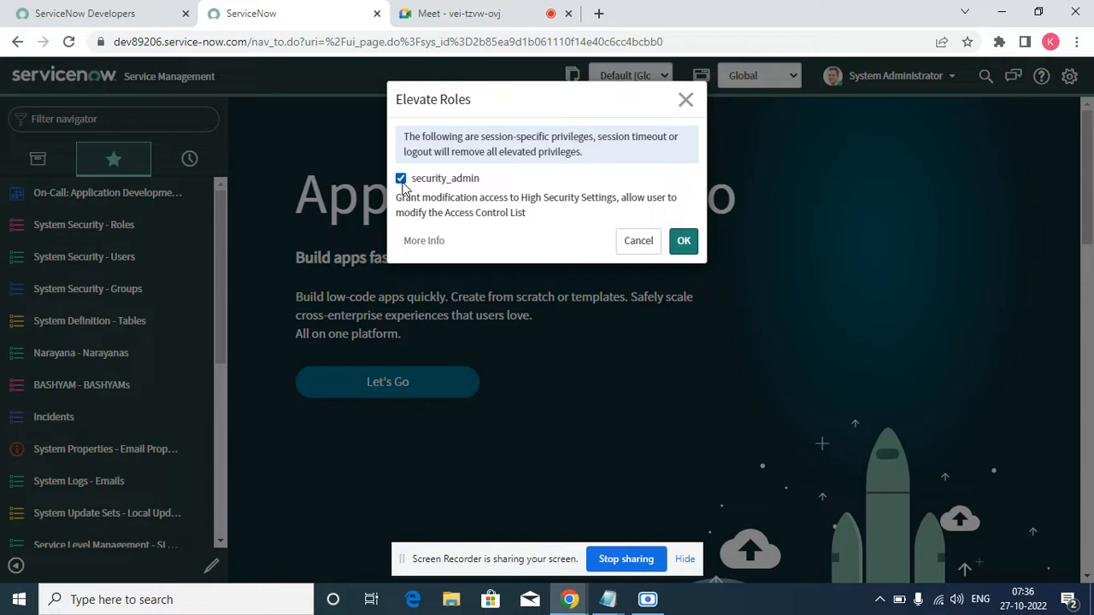
- Admit the waiting participant to the Google Meet call, and return to ServiceNow with the presenting notification dismissed
click(421, 15)
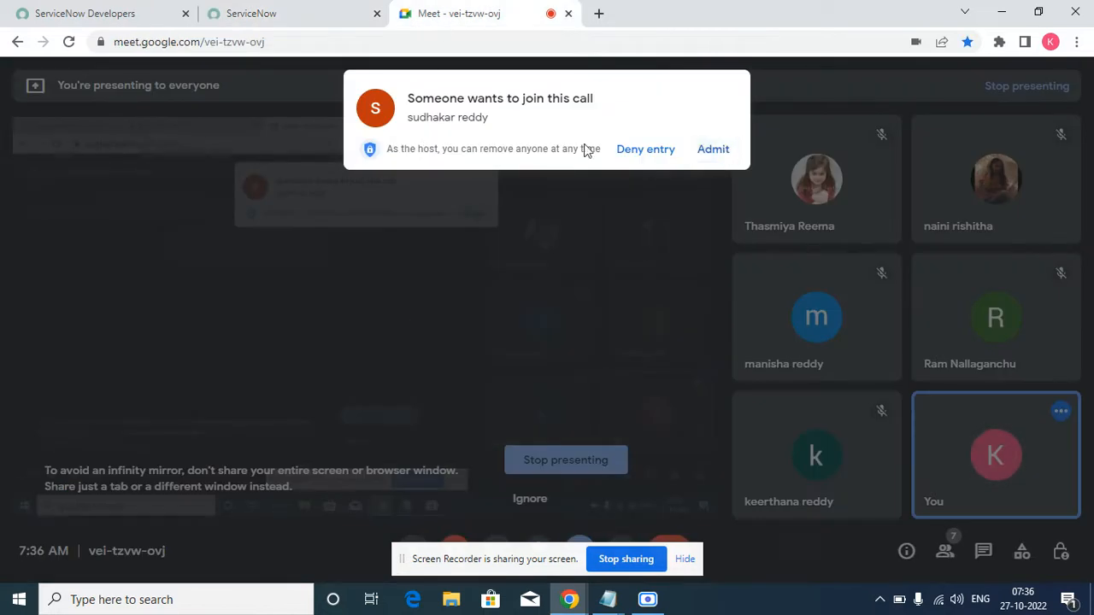
click(712, 148)
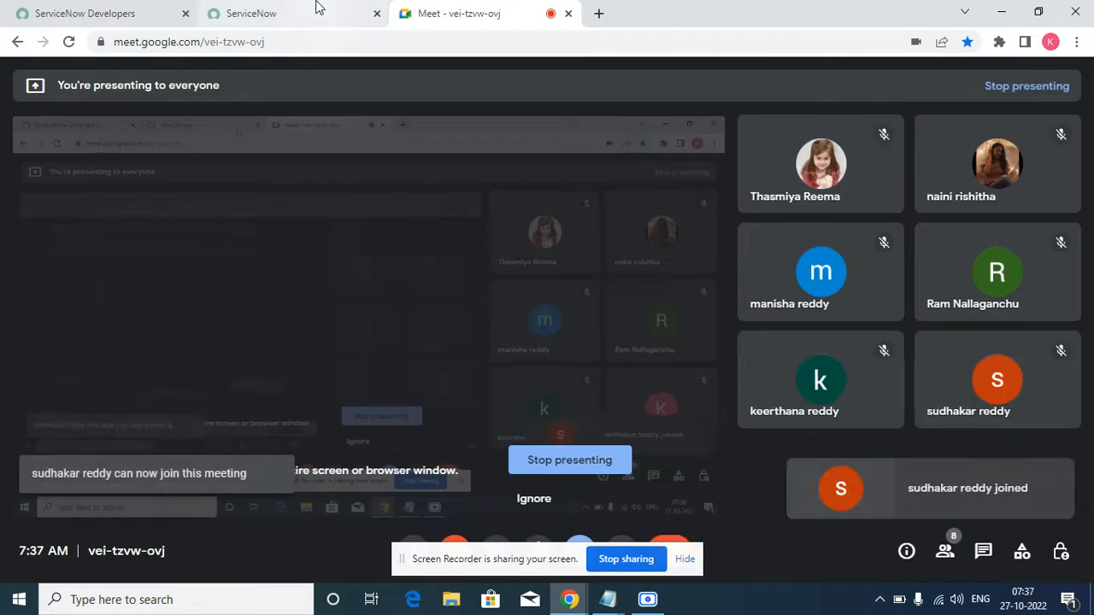
click(316, 8)
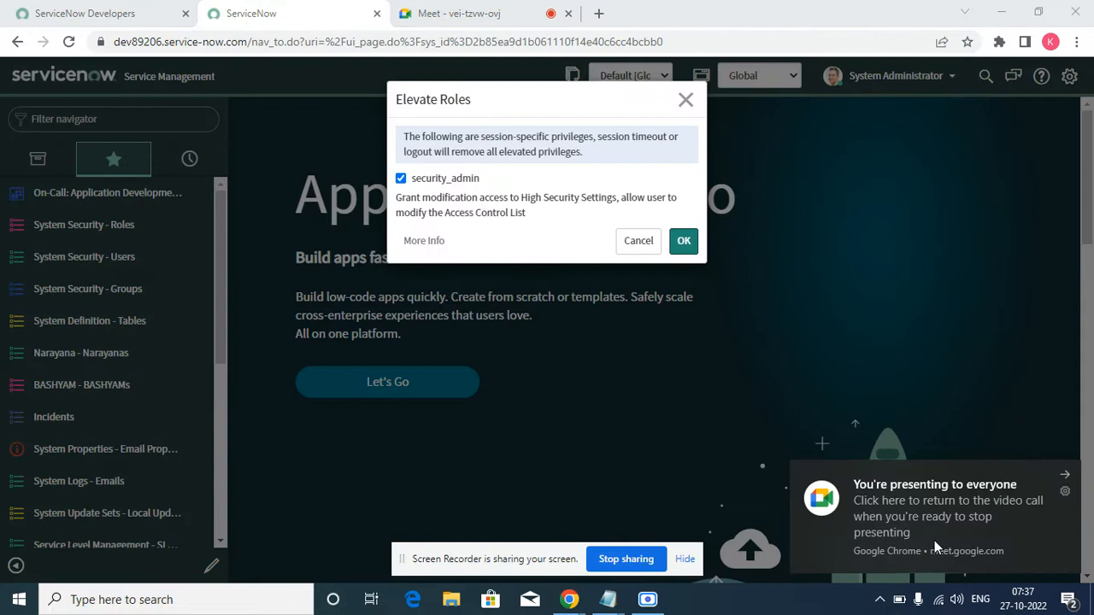
click(1064, 475)
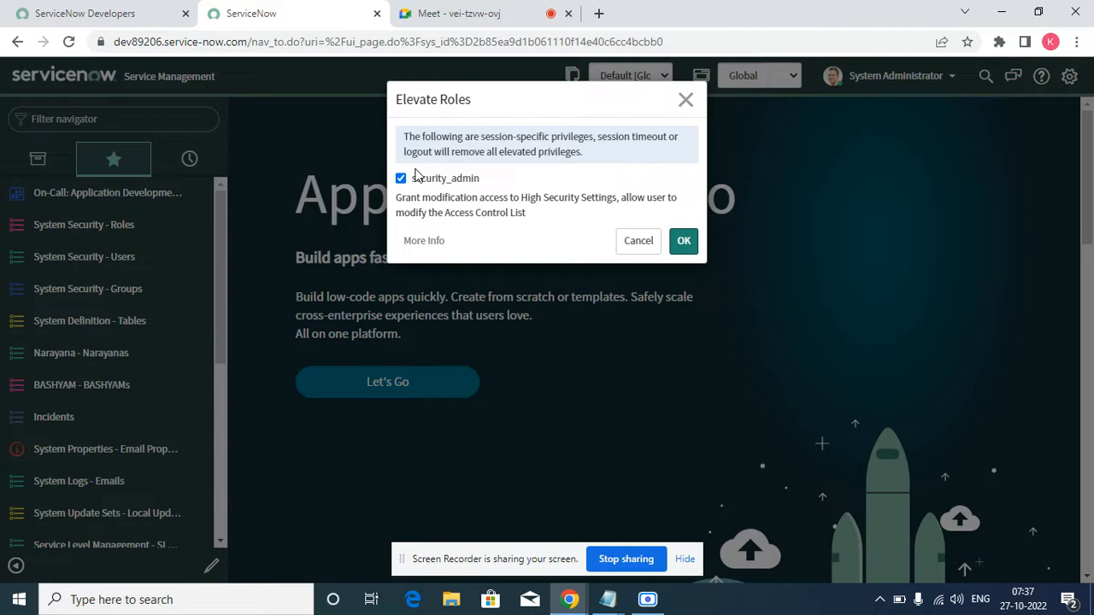
- Check the additional information on elevated roles and confirm the elevation to security_admin
click(425, 243)
click(567, 13)
click(681, 241)
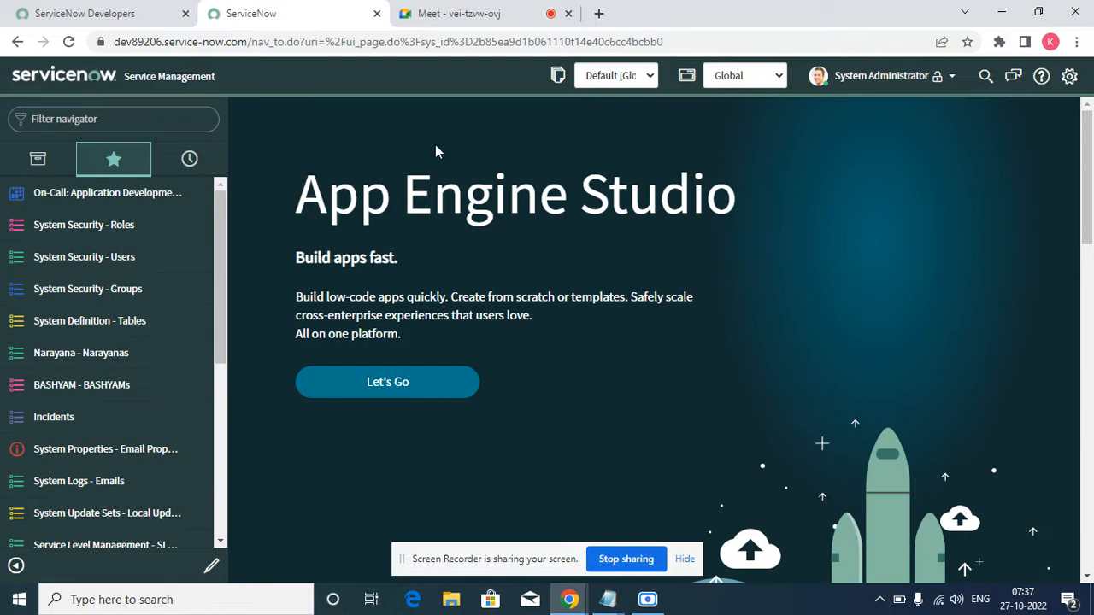
- Find the Narayanas list by filtering the navigator for "nara" and open the table's security rules
click(143, 123)
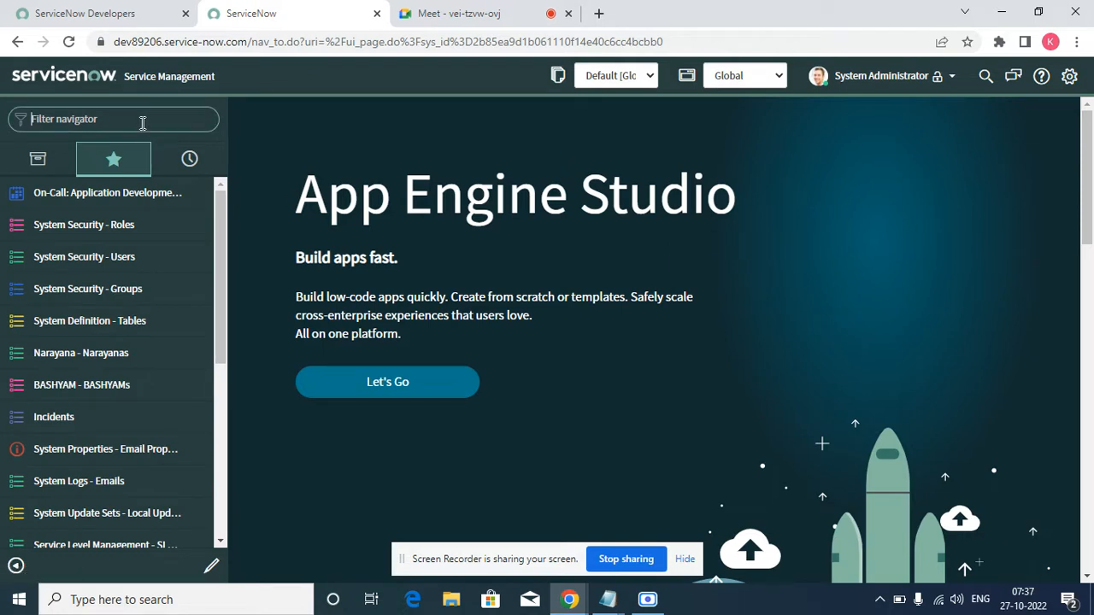
text(nara)
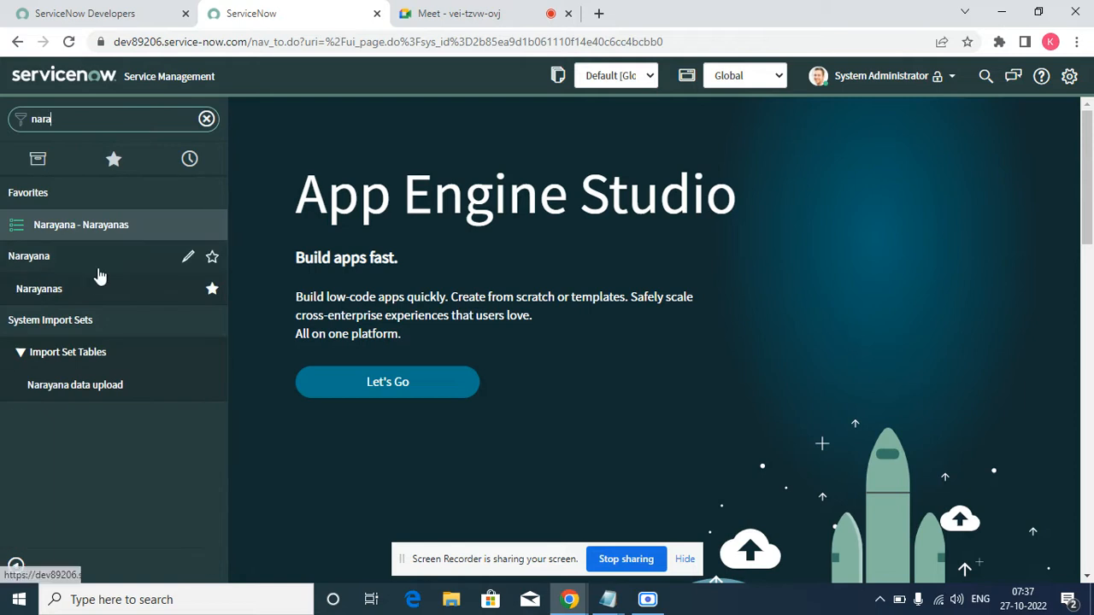
click(89, 227)
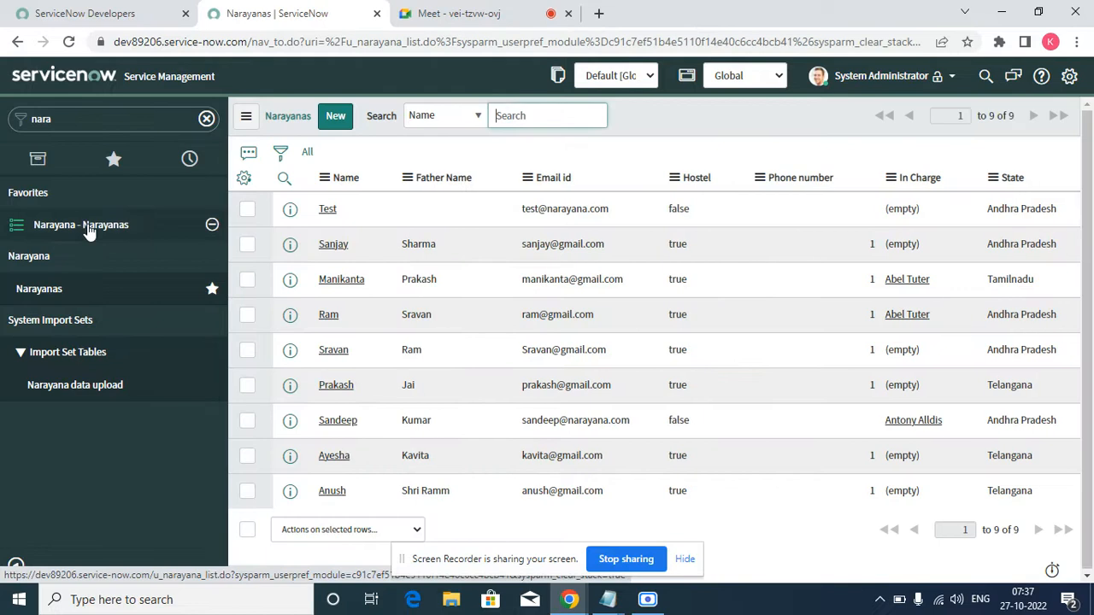
right_click(441, 183)
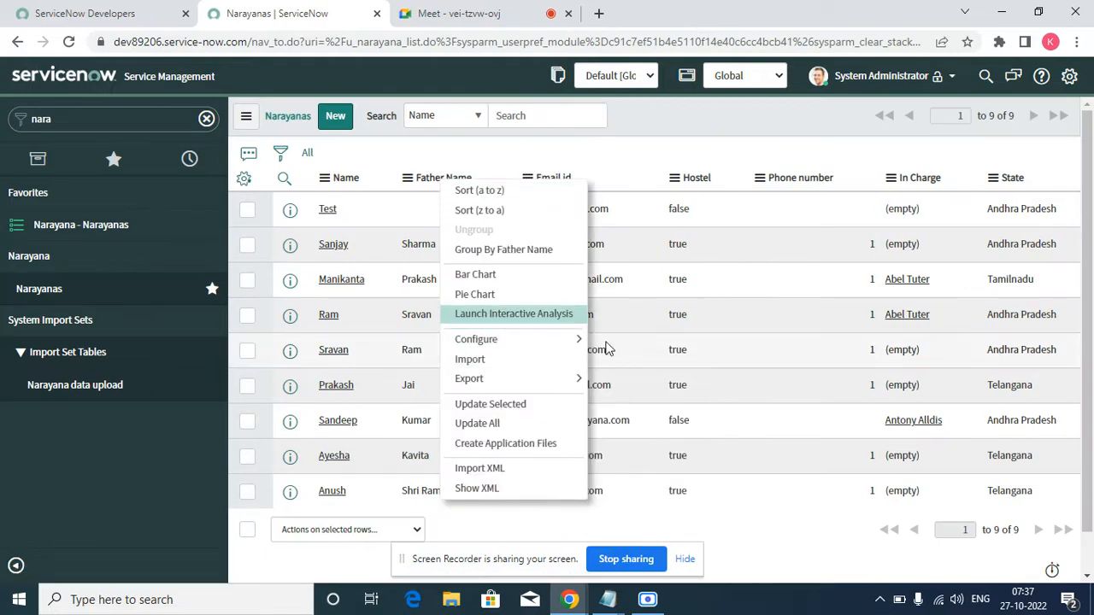
mouse_move(575, 340)
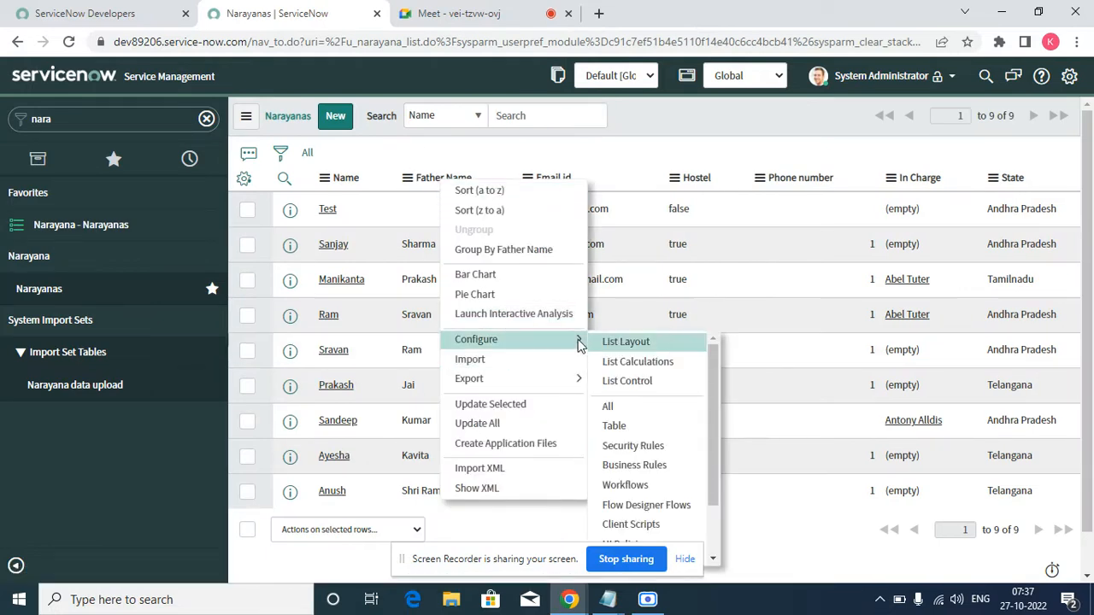
click(634, 445)
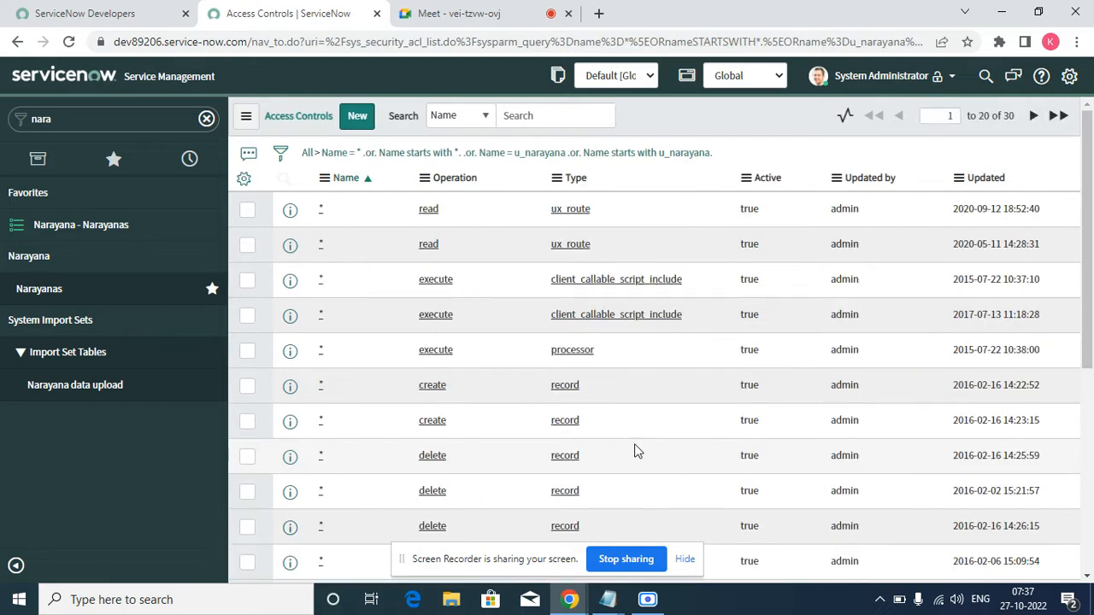
- Restrict the access controls list to records with Active = true and sort it by operation in ascending order
scroll(617, 334, down, 5)
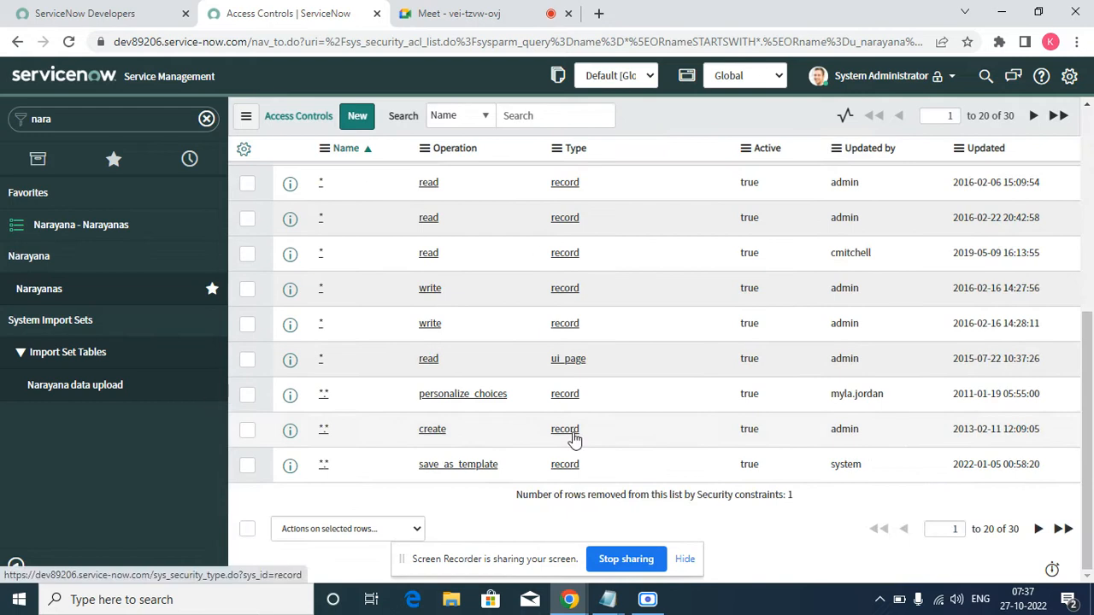
scroll(971, 514, up, 5)
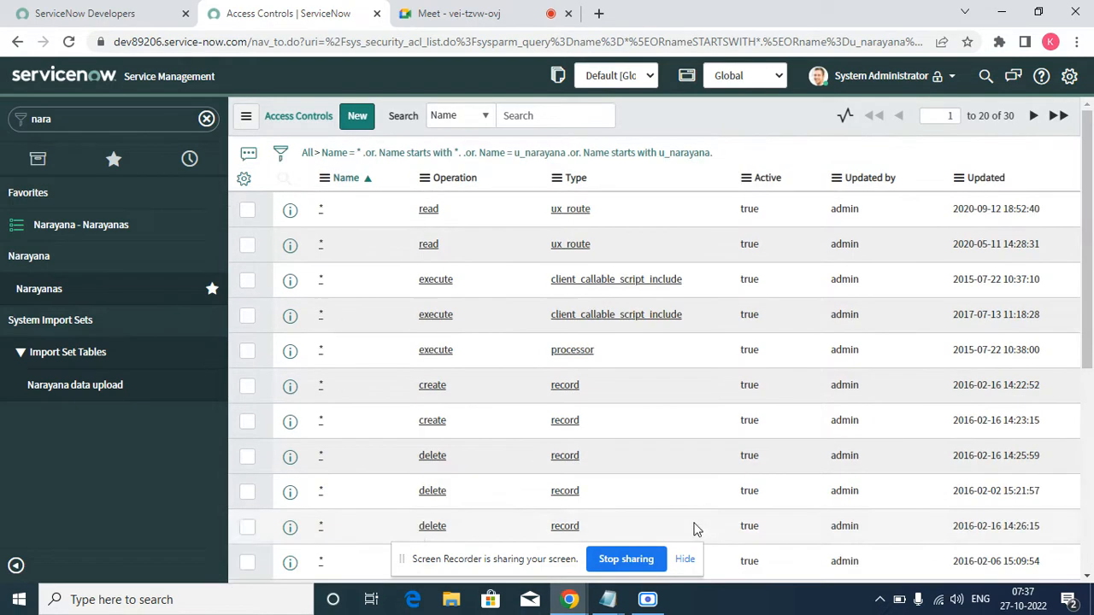
right_click(747, 208)
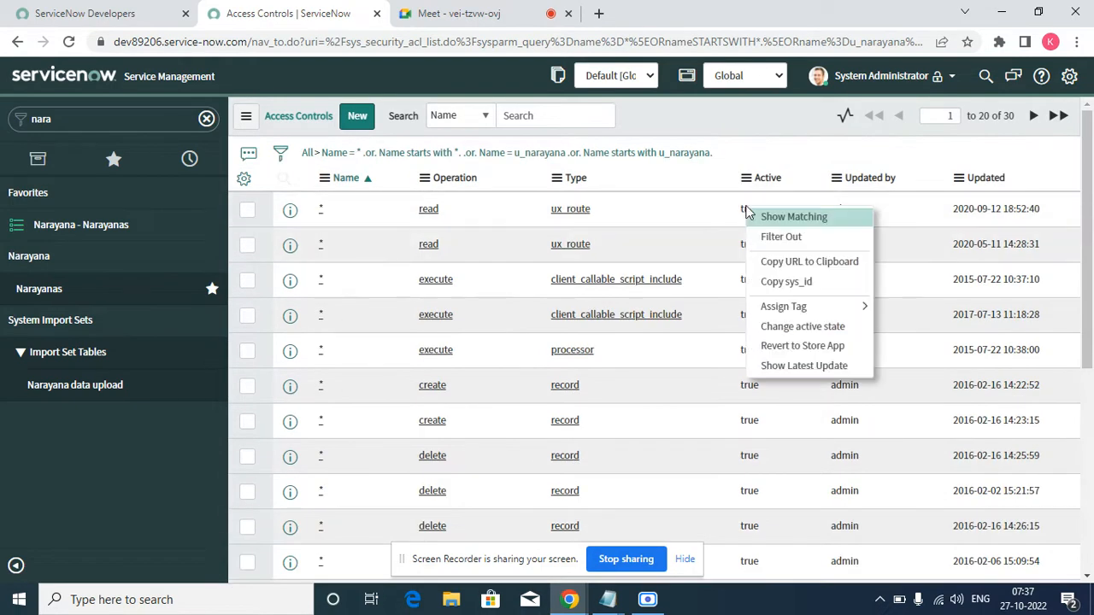
click(774, 231)
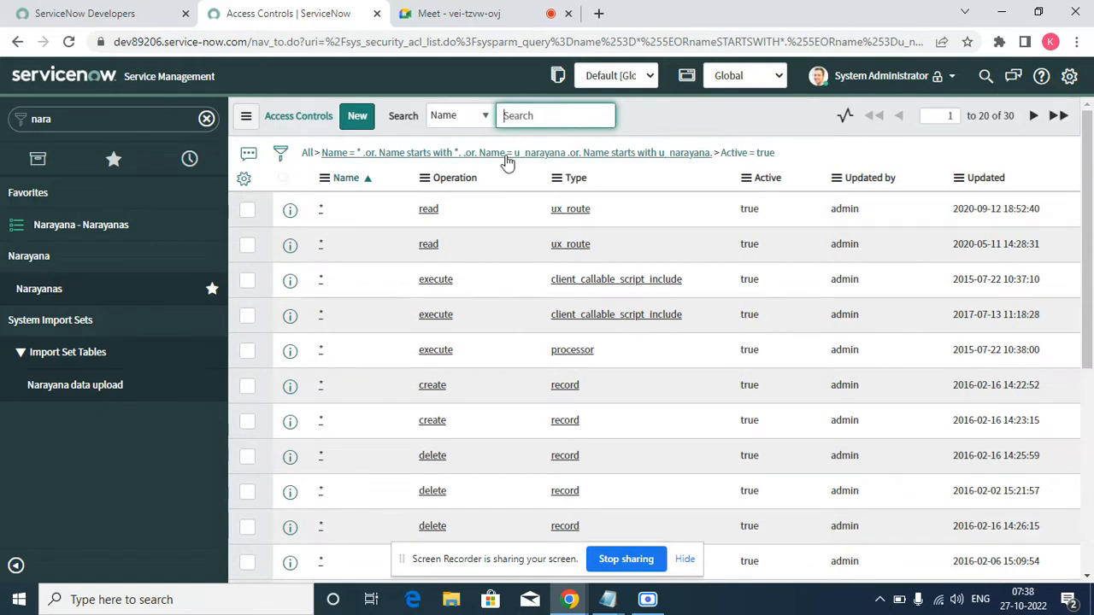
right_click(459, 186)
click(495, 198)
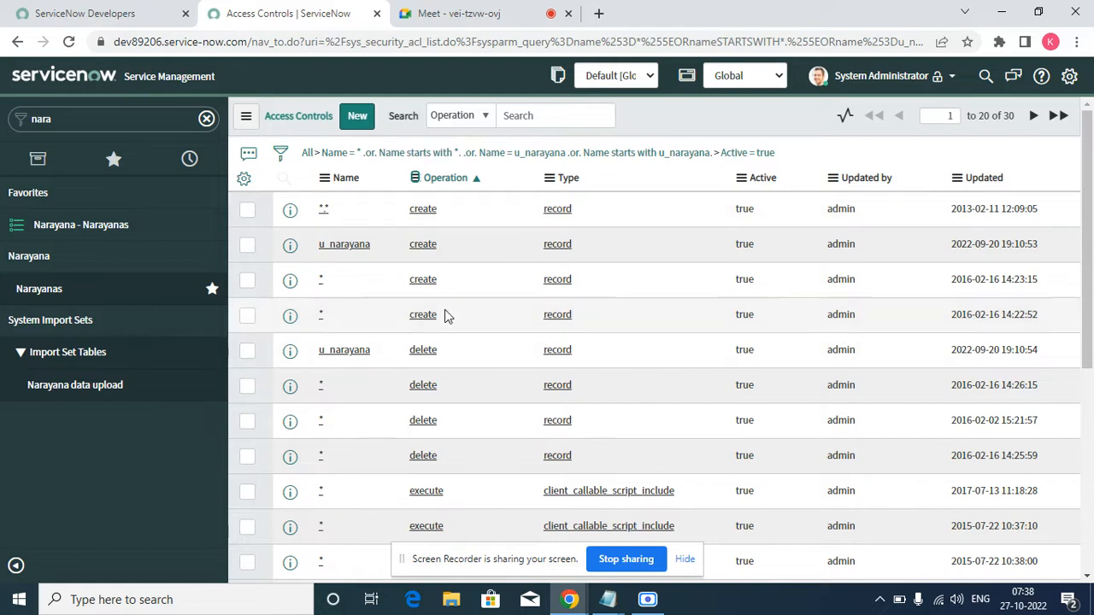
- Open the u_narayana create access control in a new browser tab and examine its description and required role
right_click(290, 248)
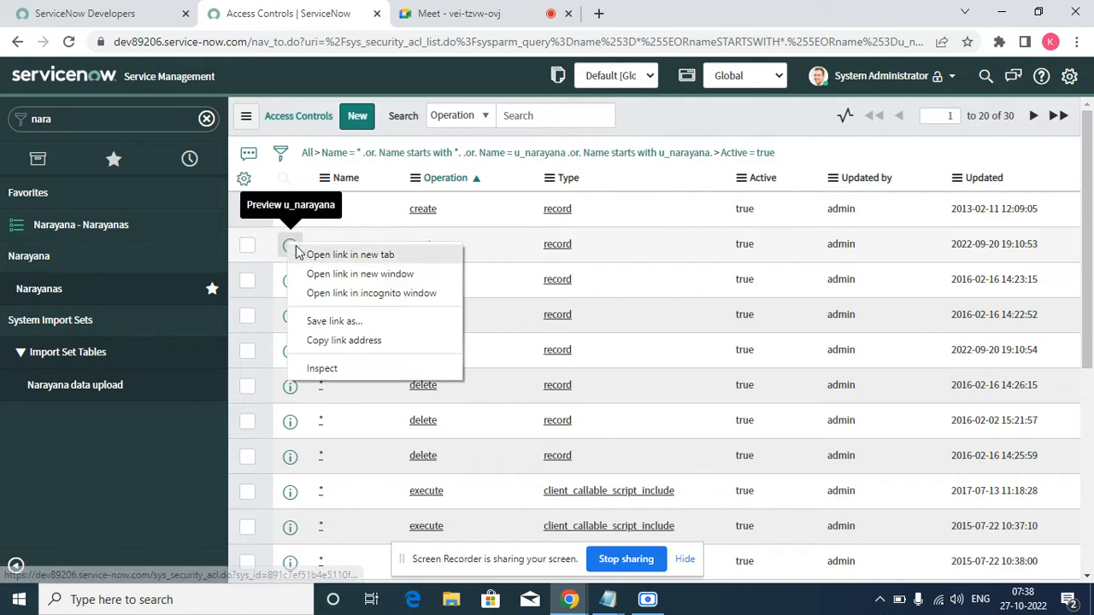
click(334, 252)
click(449, 12)
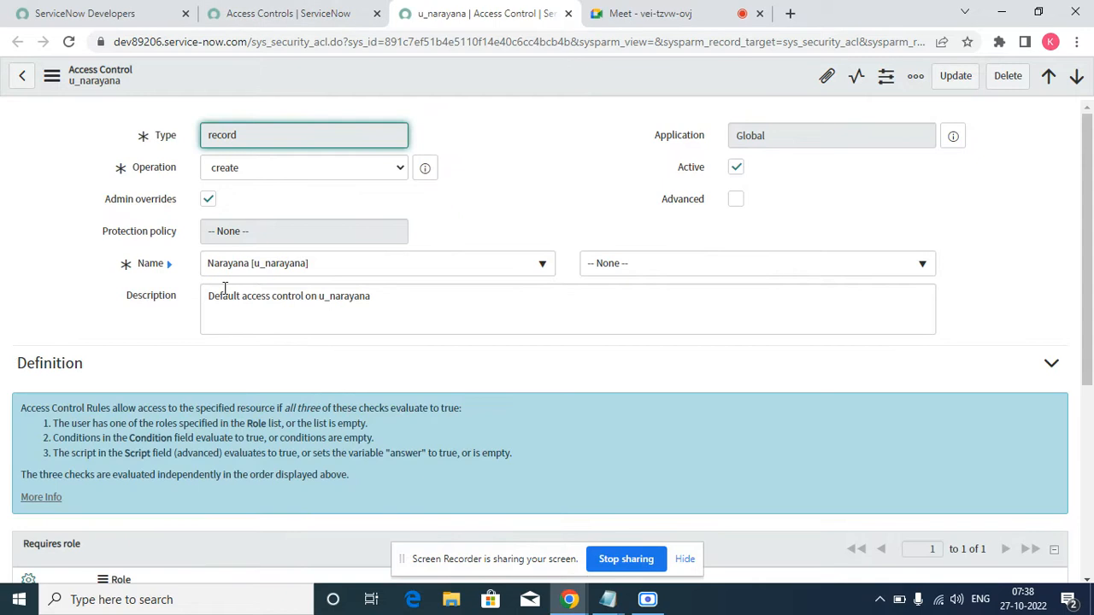
drag(219, 295, 357, 317)
click(402, 281)
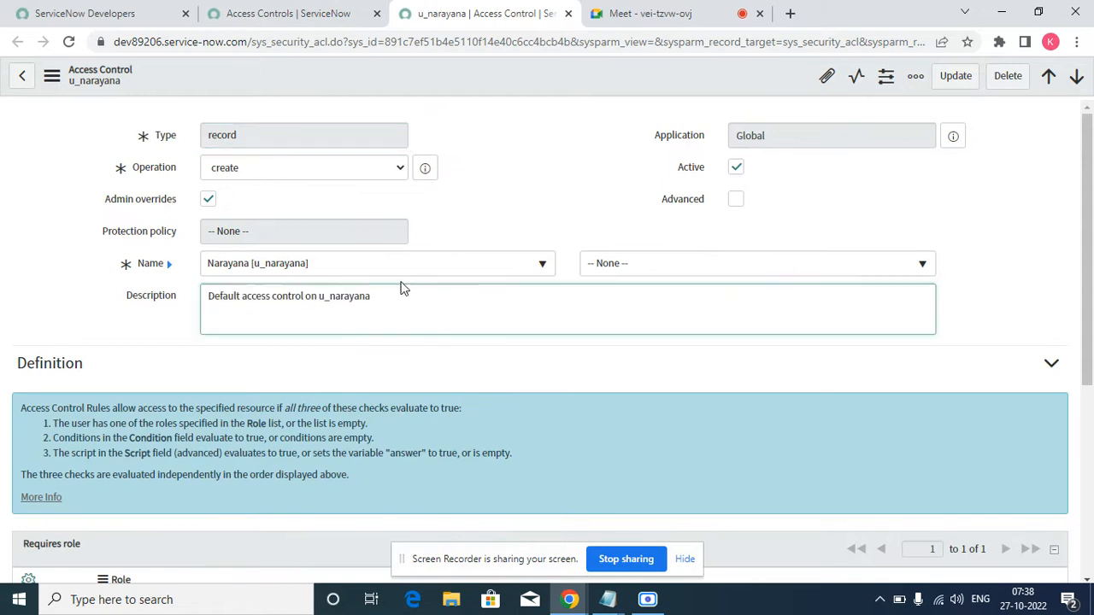
click(679, 562)
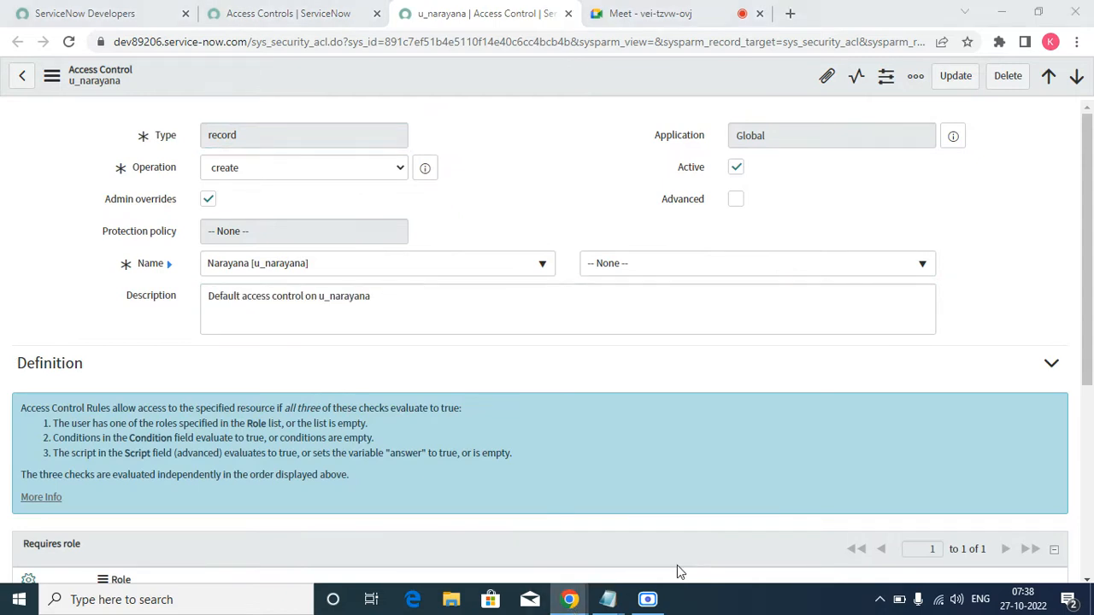
scroll(367, 368, down, 4)
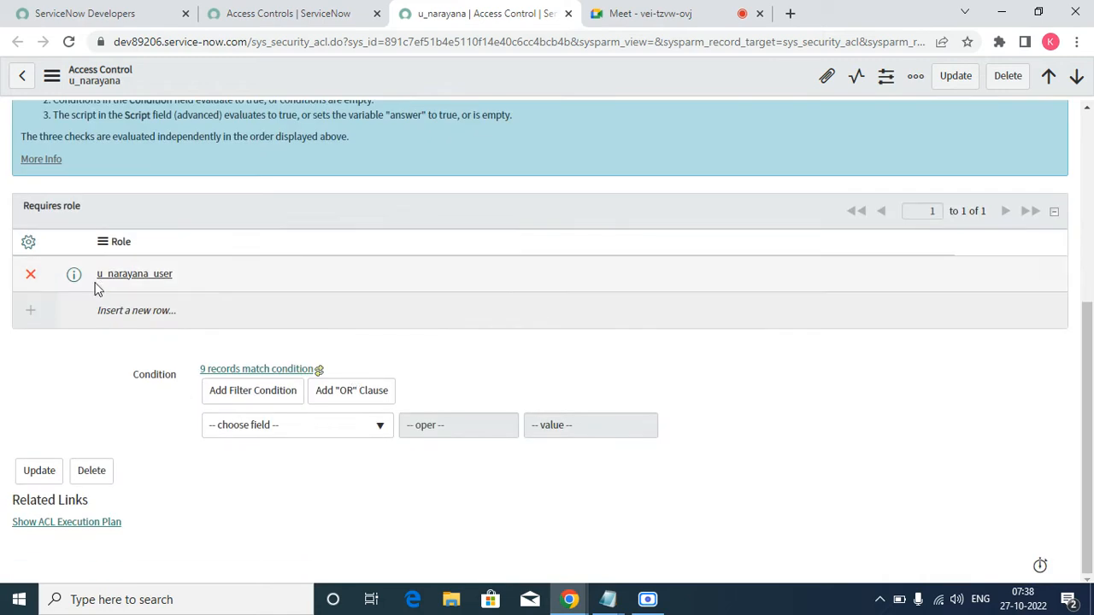
- Find the System Security users list by filtering the navigator for "users" and open the first user's record in a new browser tab
click(293, 12)
click(131, 126)
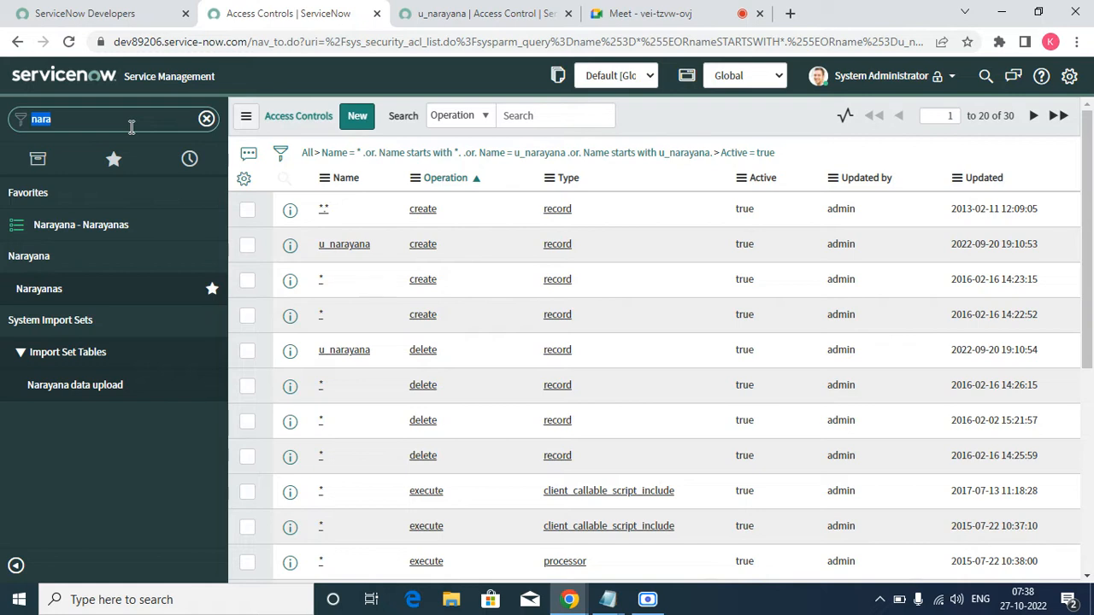
key(BackSpace)
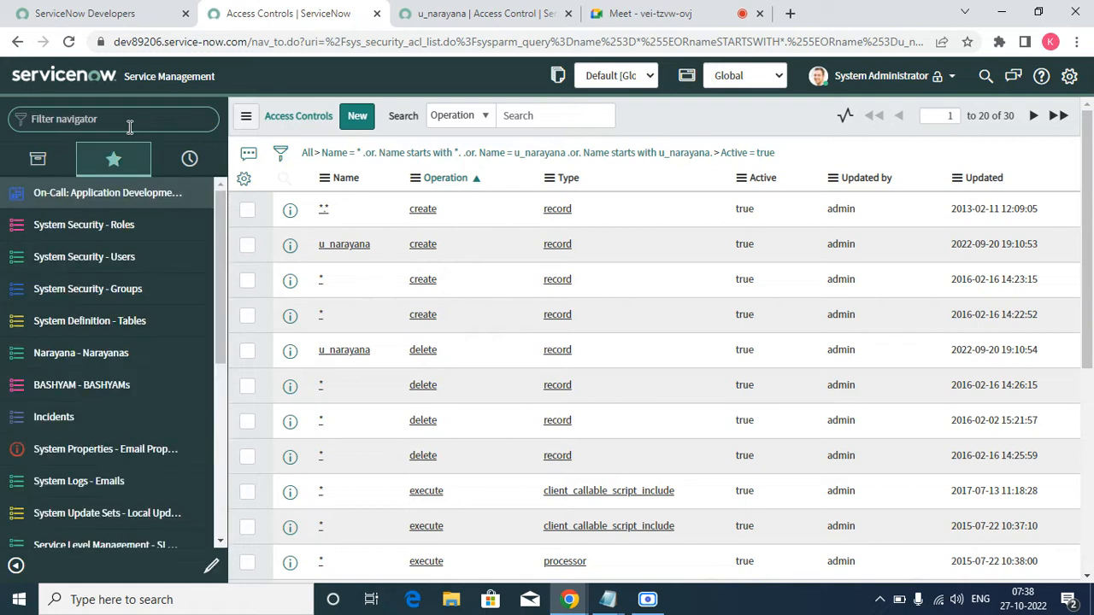
text(users)
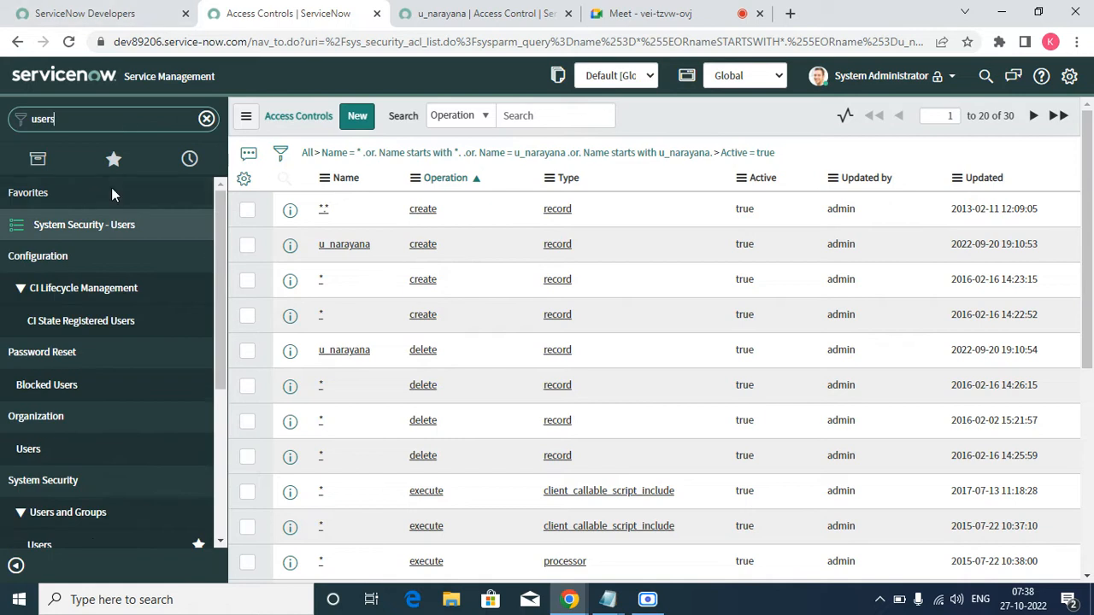
click(108, 229)
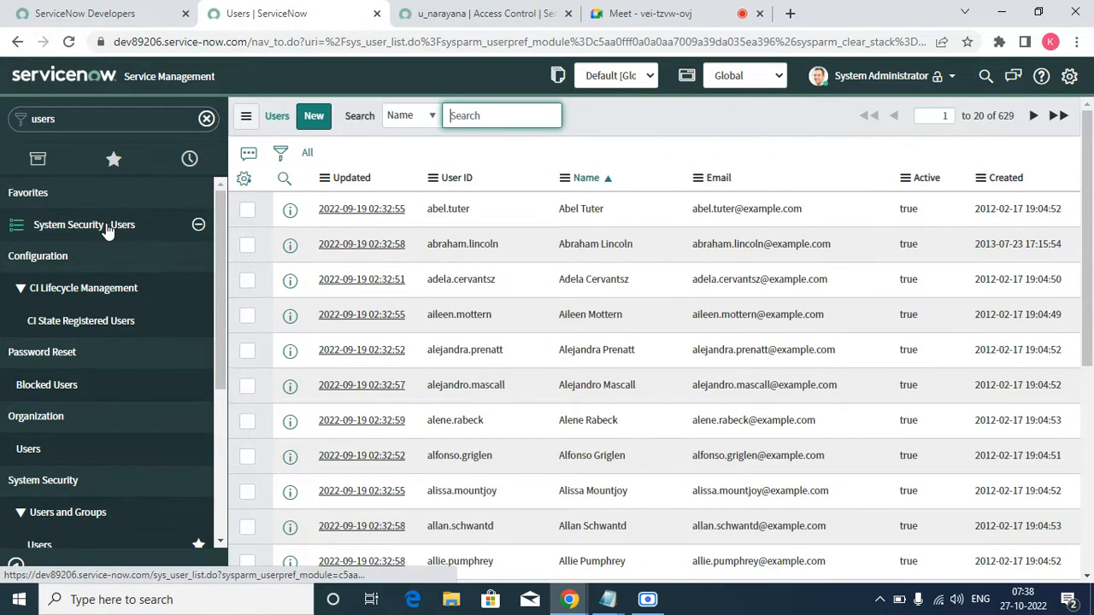
right_click(290, 212)
click(342, 227)
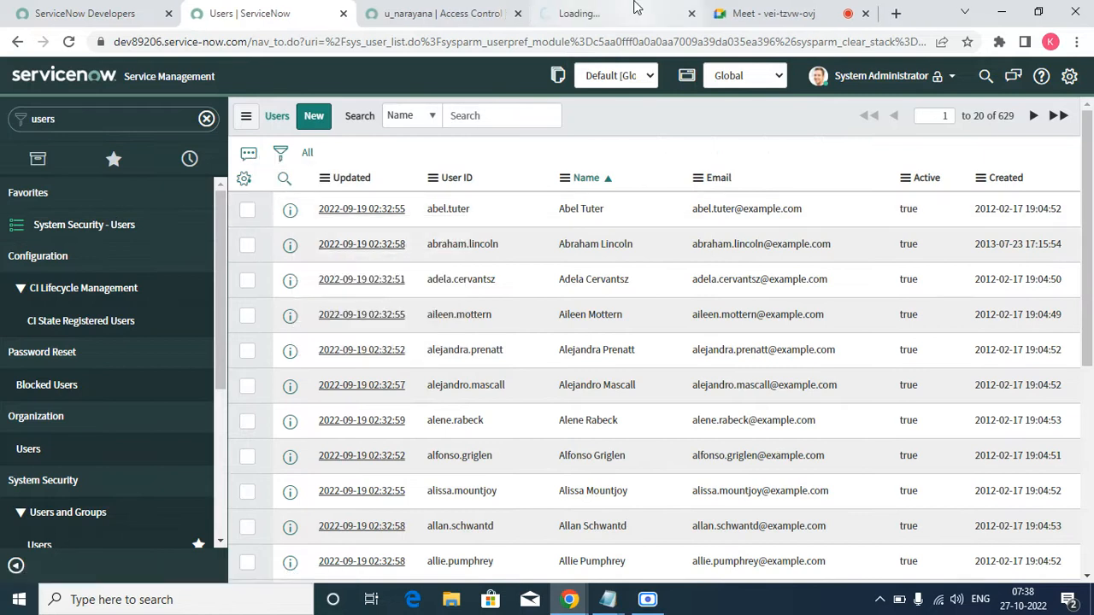
click(632, 10)
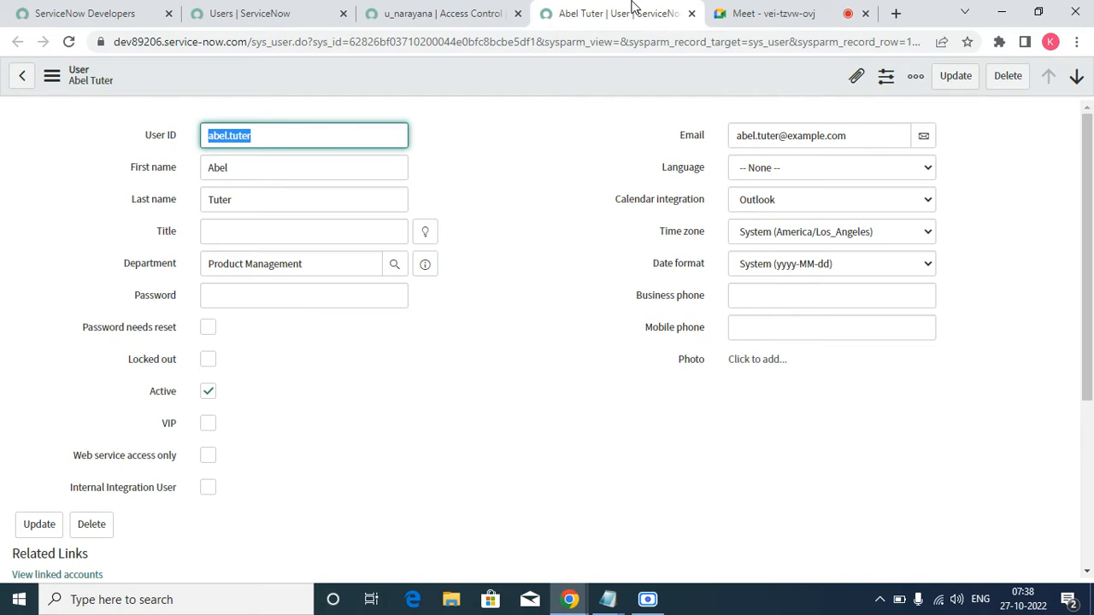
- Add the u_narayana_user role to this user's roles list, searching the collection for "u_nara", and save the change
scroll(133, 557, down, 5)
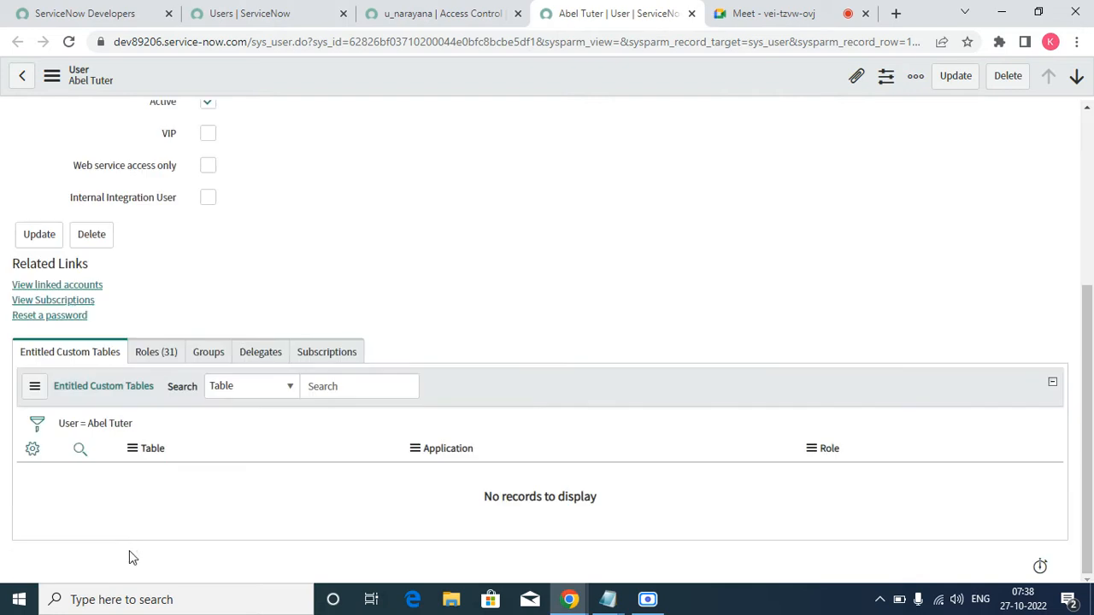
click(154, 353)
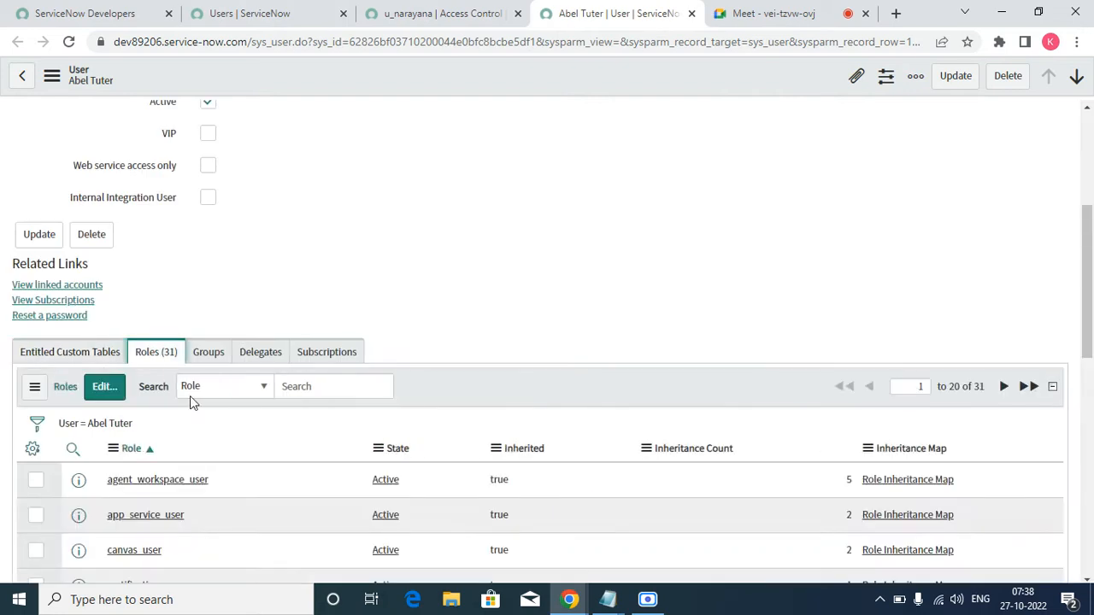
click(117, 386)
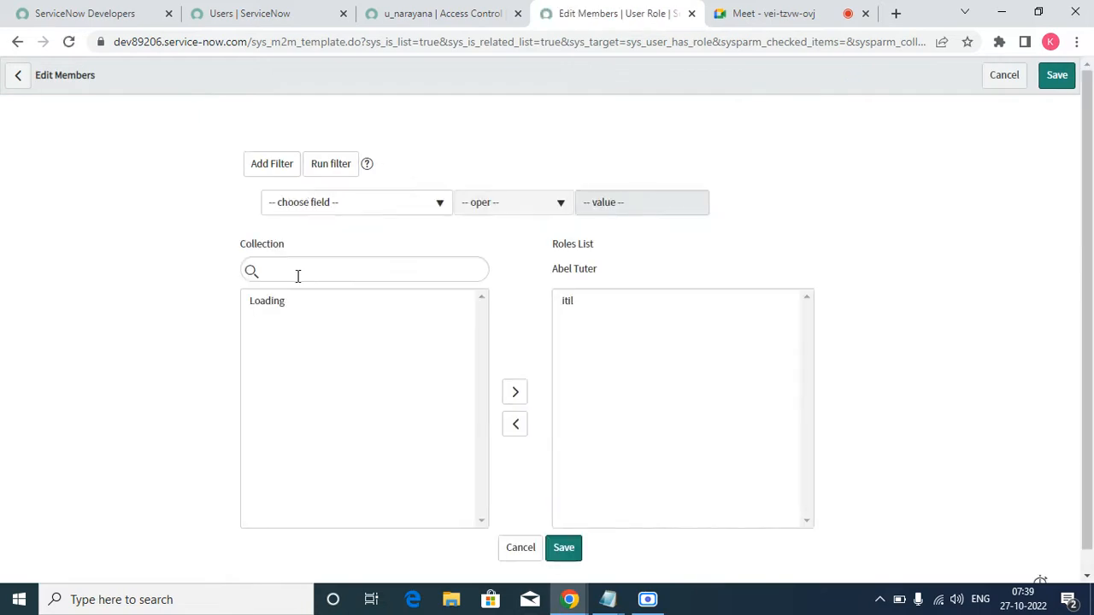
click(298, 275)
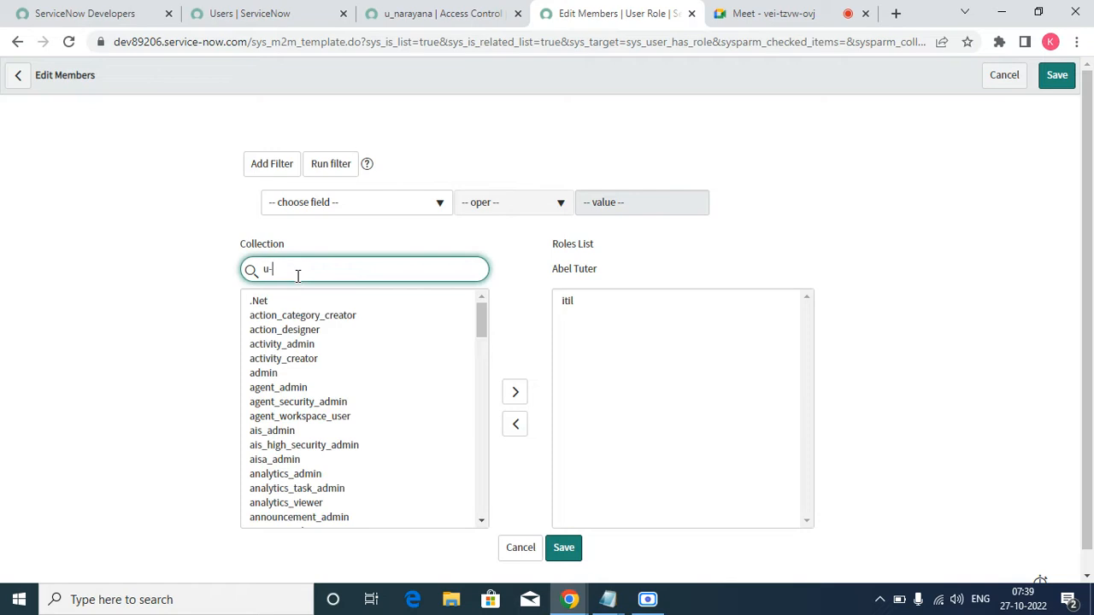
text(u_)
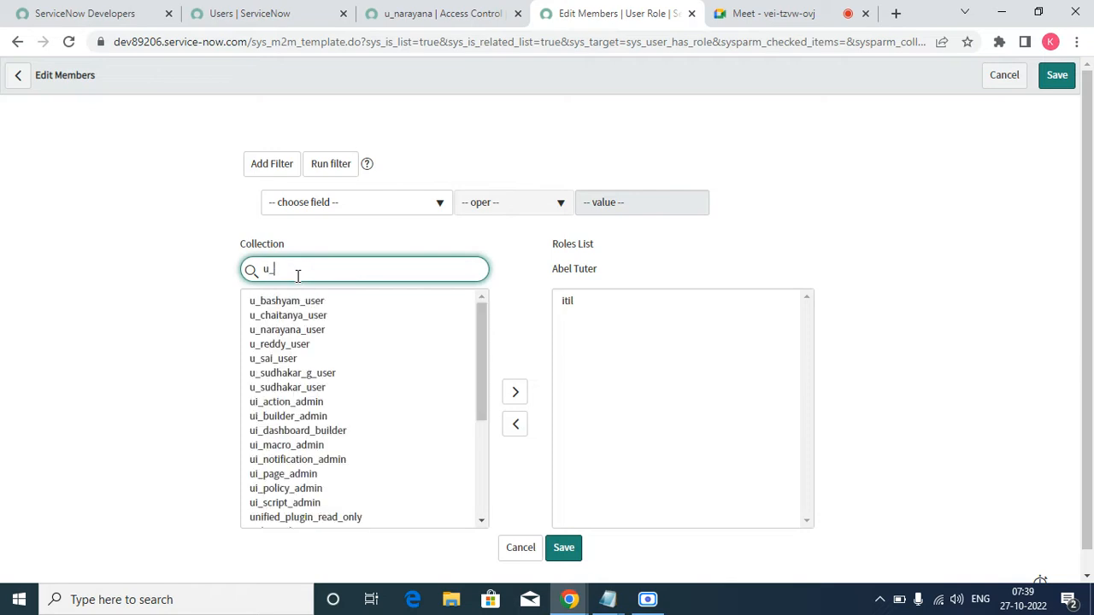
text(nara)
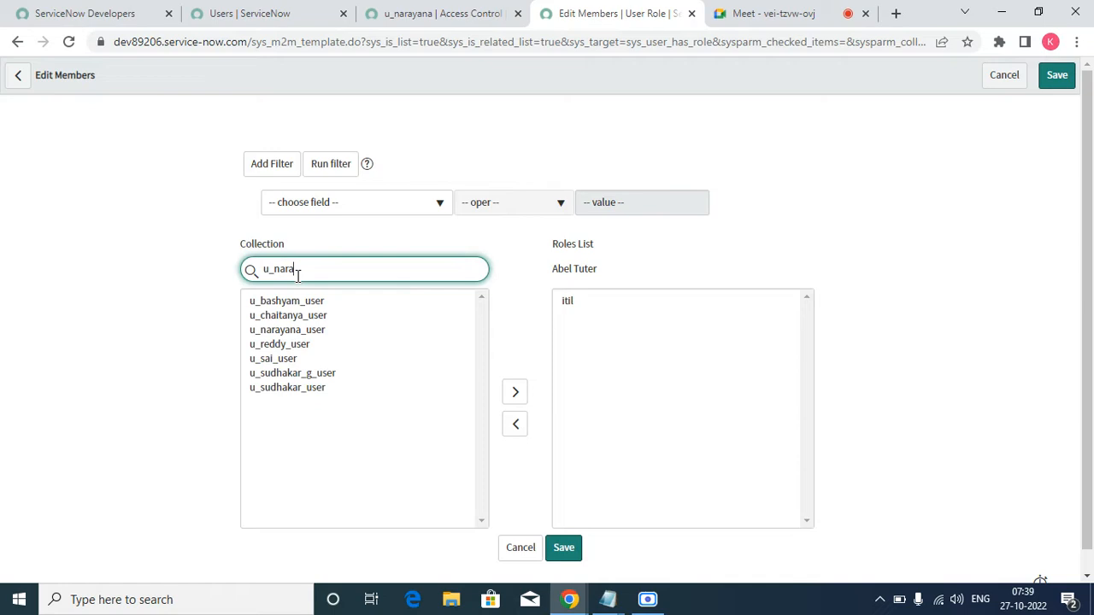
click(300, 300)
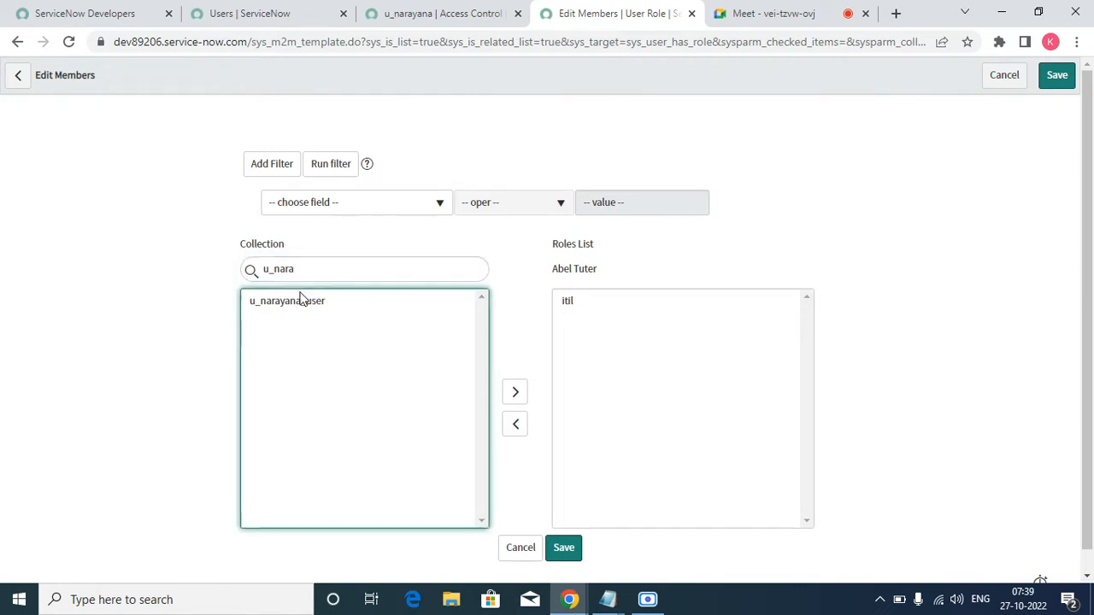
click(300, 305)
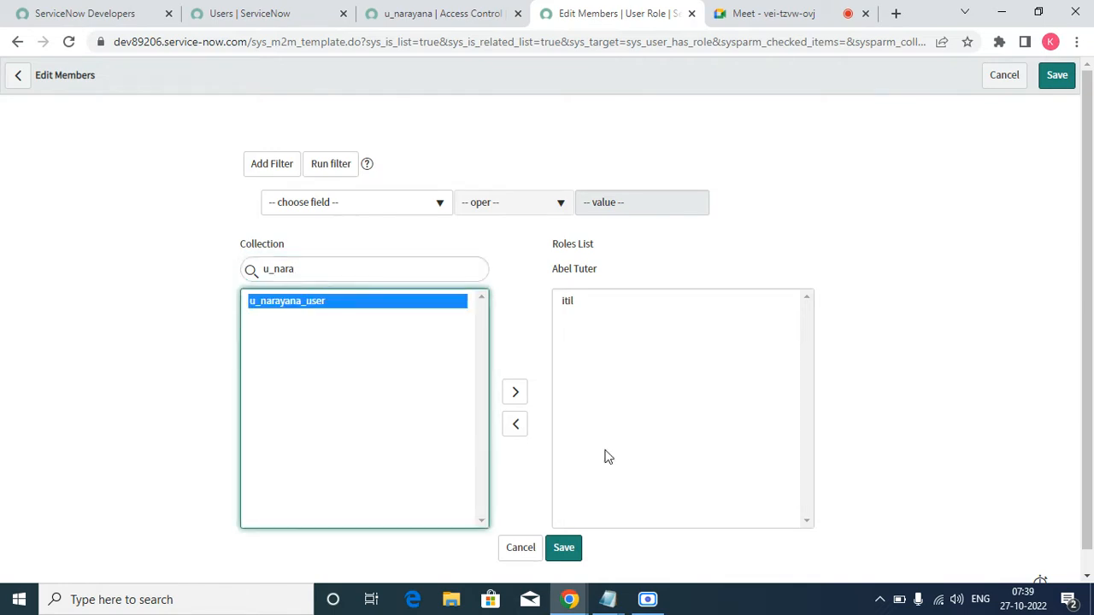
click(509, 395)
click(556, 547)
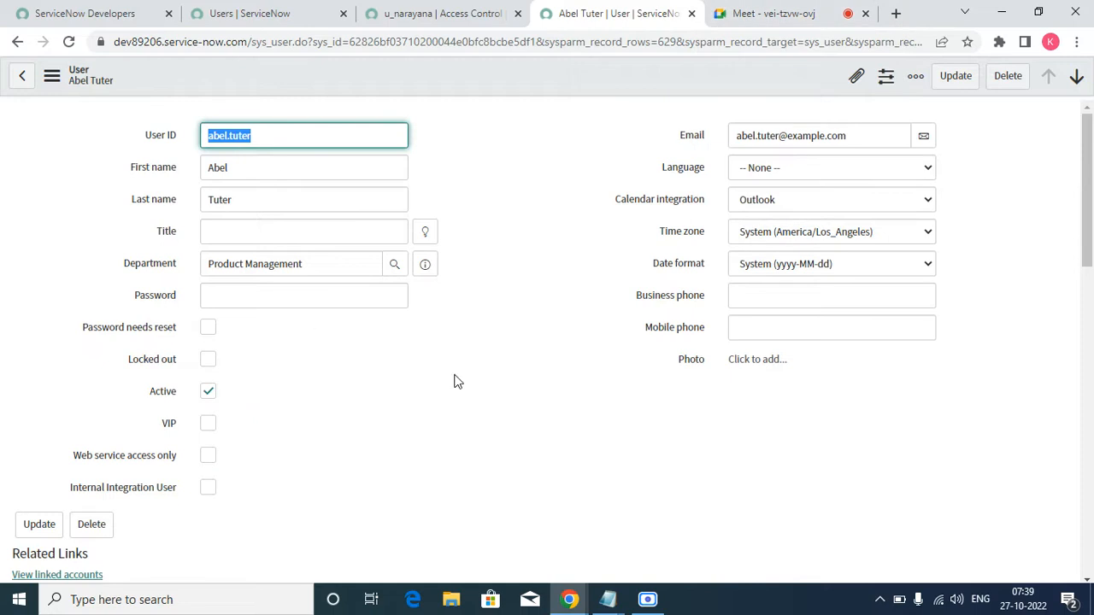
- Filter the user's roles to those with Inherited != true to check the directly assigned roles
scroll(473, 385, down, 10)
scroll(193, 454, up, 10)
drag(1087, 141, 1087, 302)
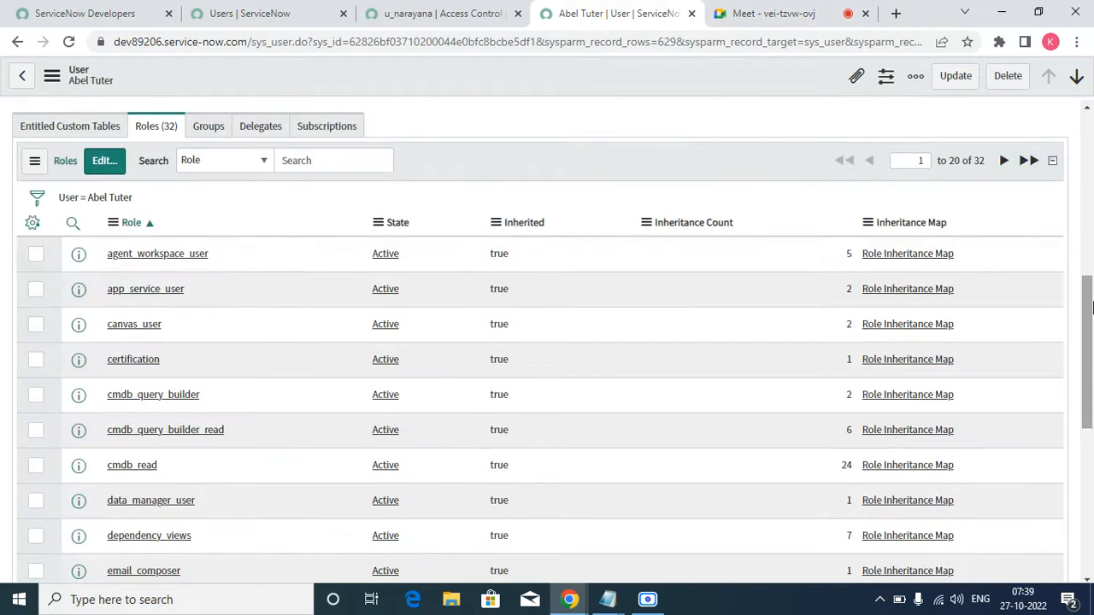
right_click(500, 256)
click(536, 284)
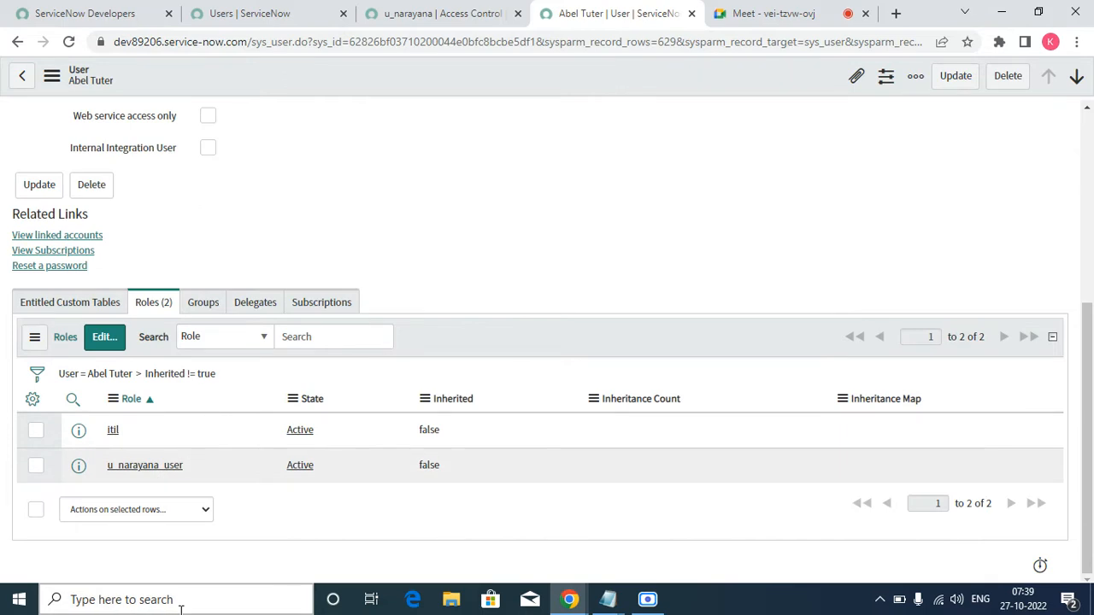
- Return to the users list tab and impersonate the user who was given the u_narayana_user role
click(434, 13)
click(291, 14)
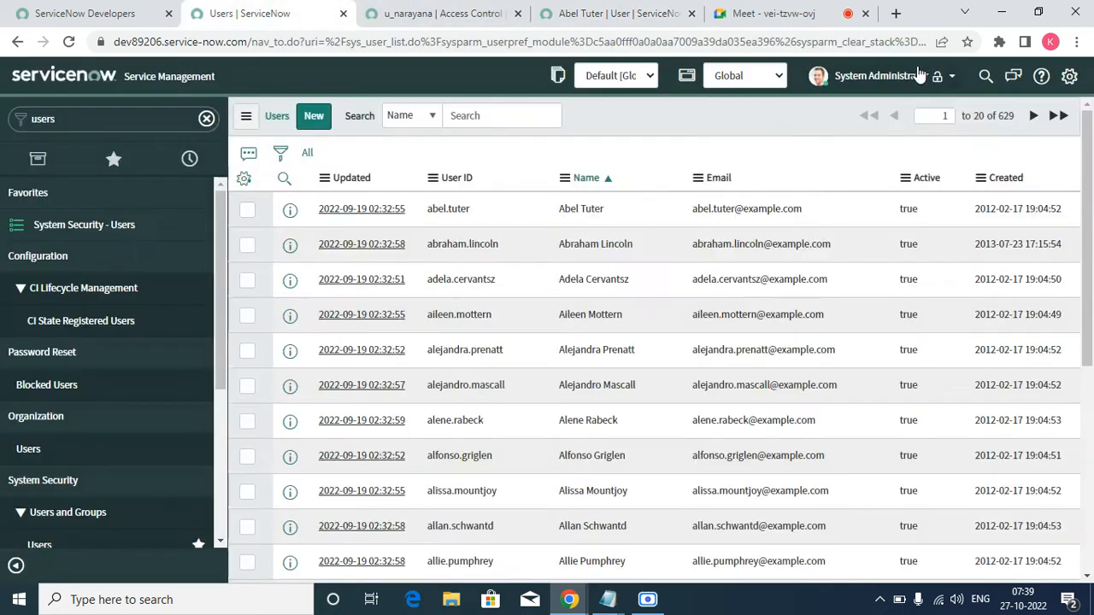
click(914, 78)
click(863, 128)
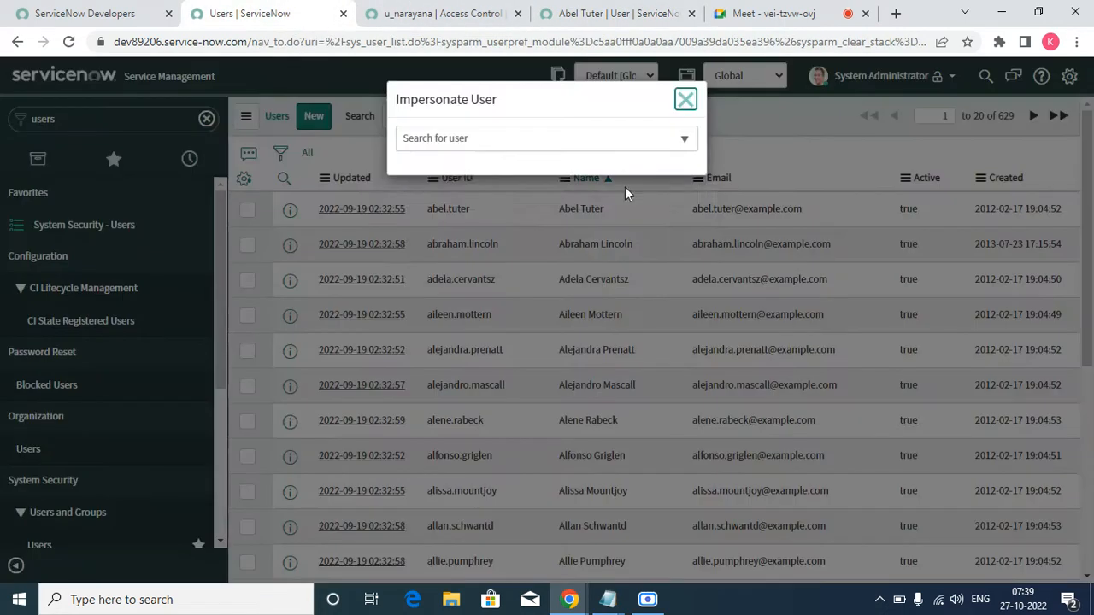
click(451, 229)
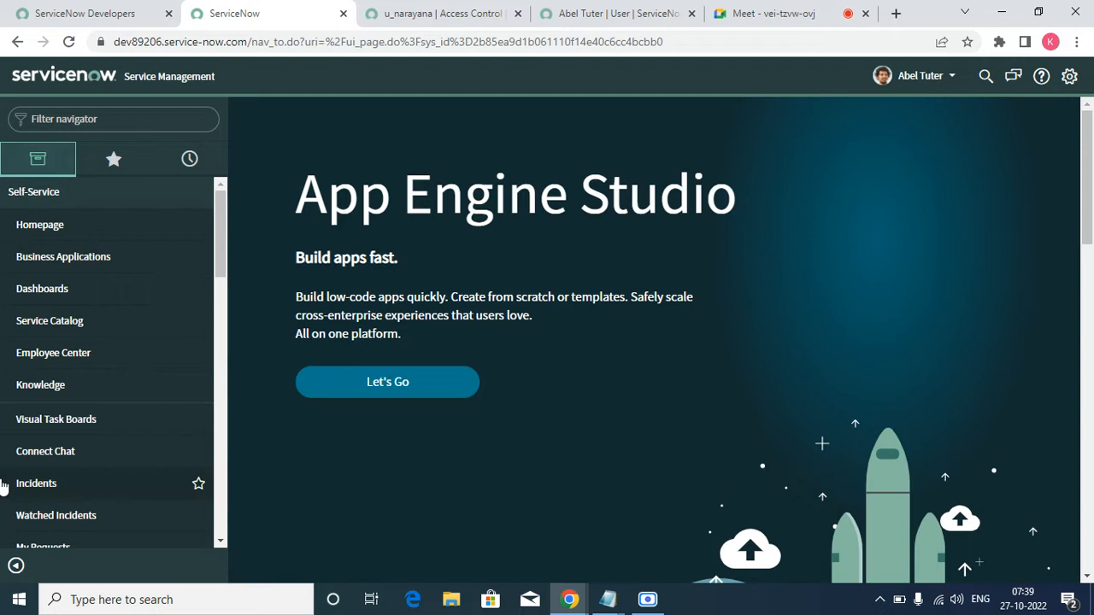
- Filter the navigator for "nara", add Narayanas to the impersonated user's favorites, and open the Narayanas list
click(70, 200)
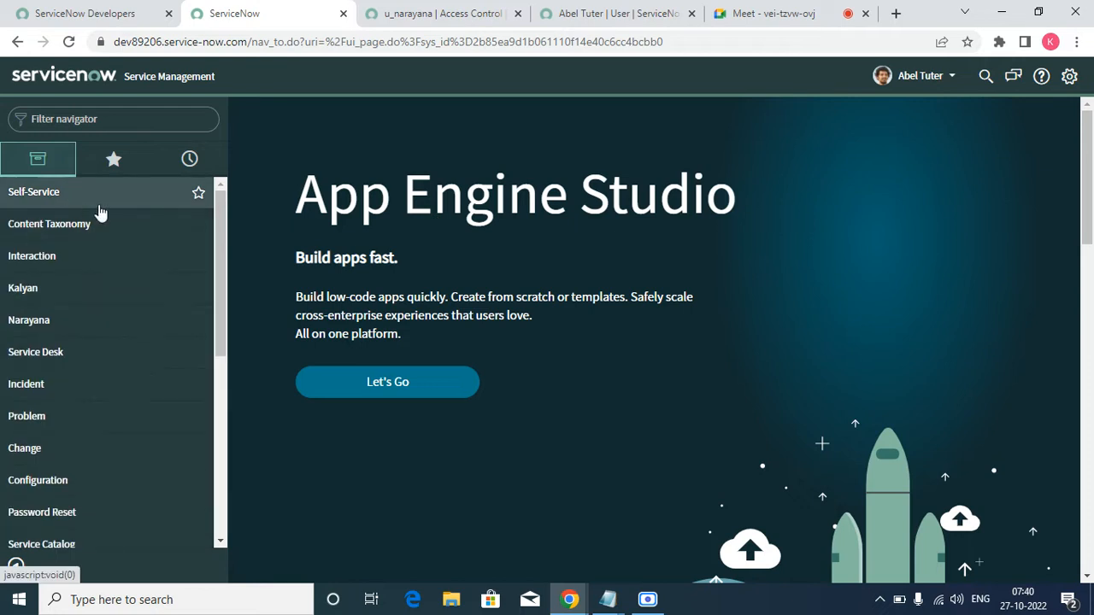
click(113, 162)
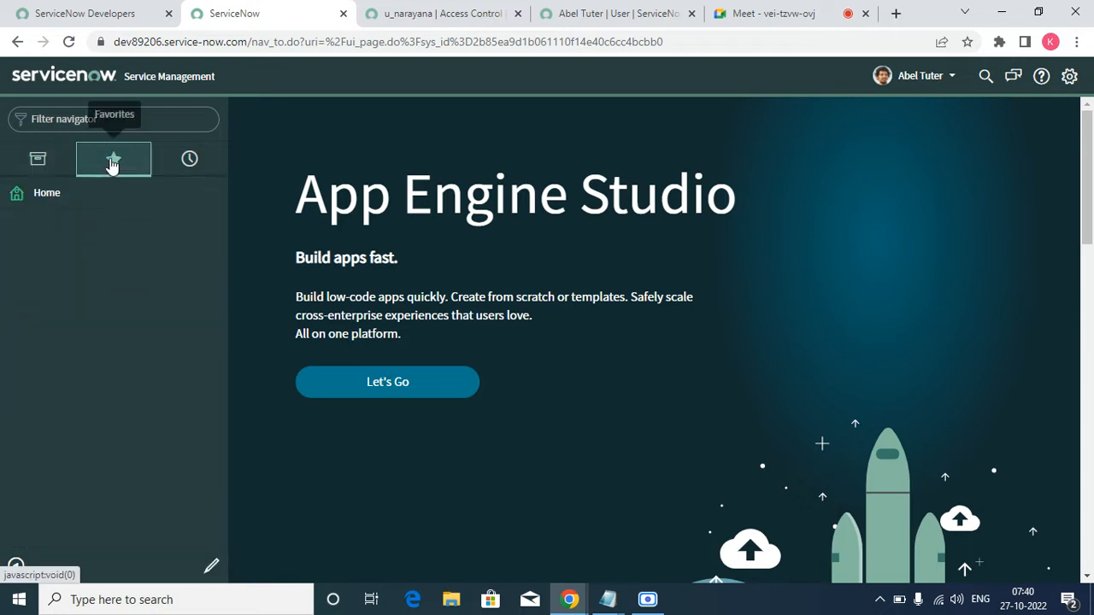
click(83, 122)
text(nara)
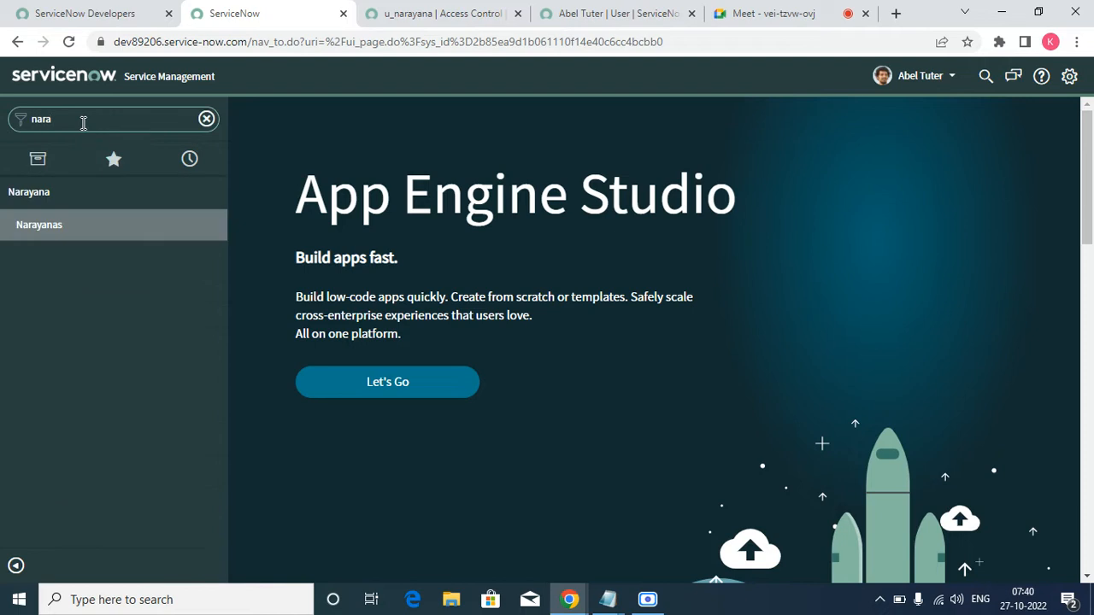
click(212, 225)
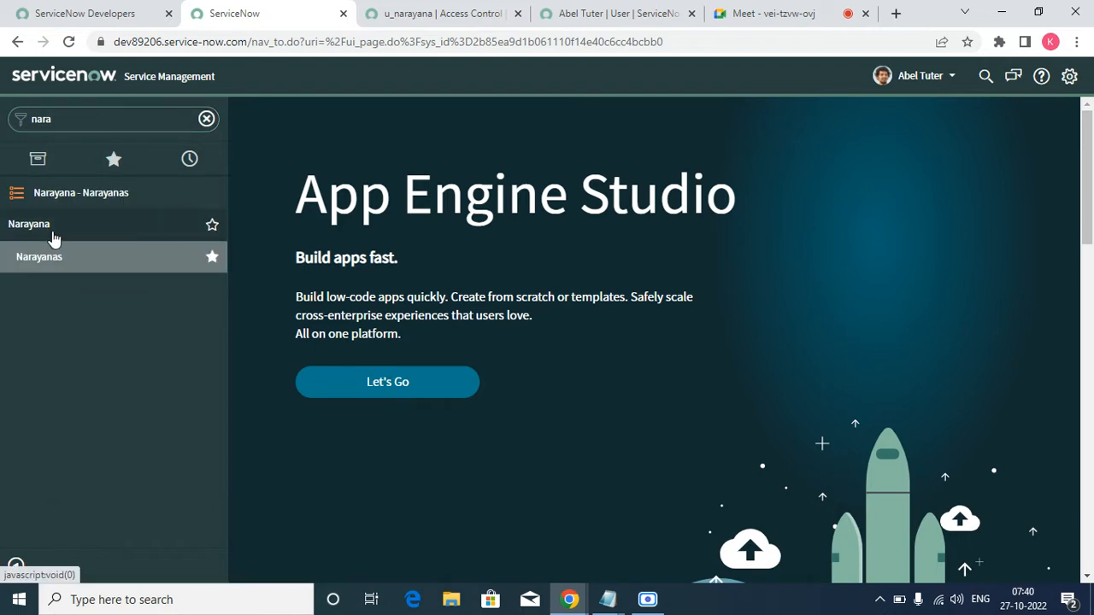
click(51, 265)
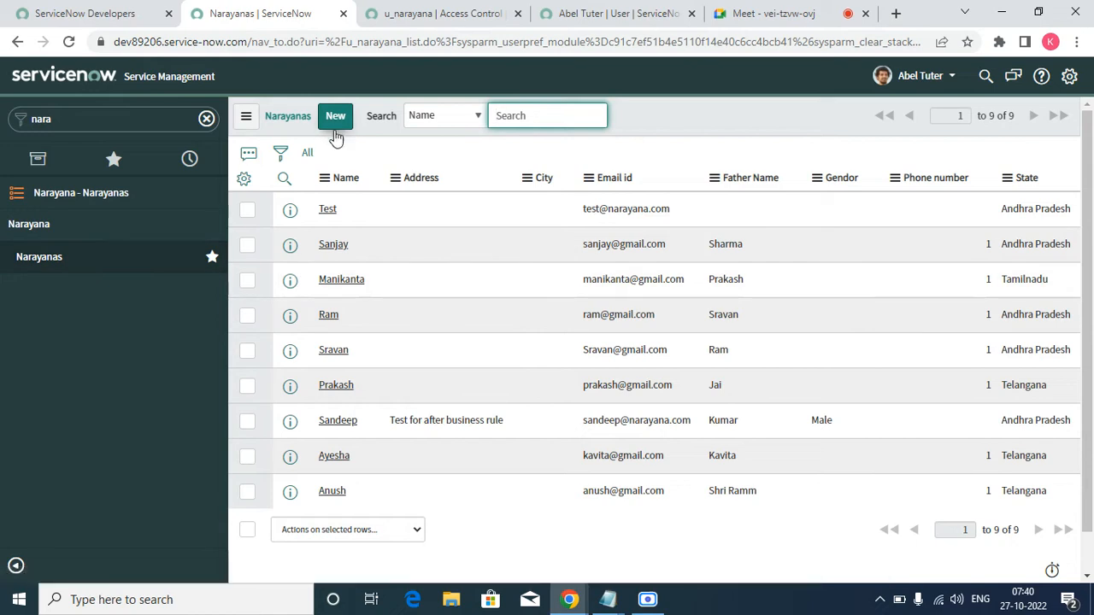
- Open the Test record and examine which fields and record actions the impersonated user can access
click(325, 210)
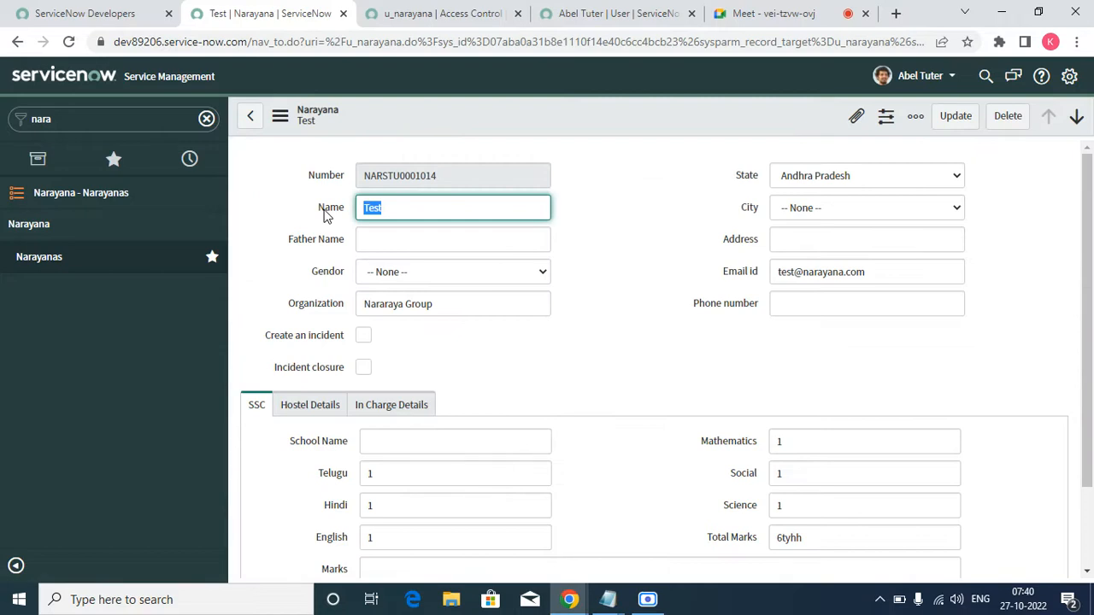
scroll(812, 410, down, 2)
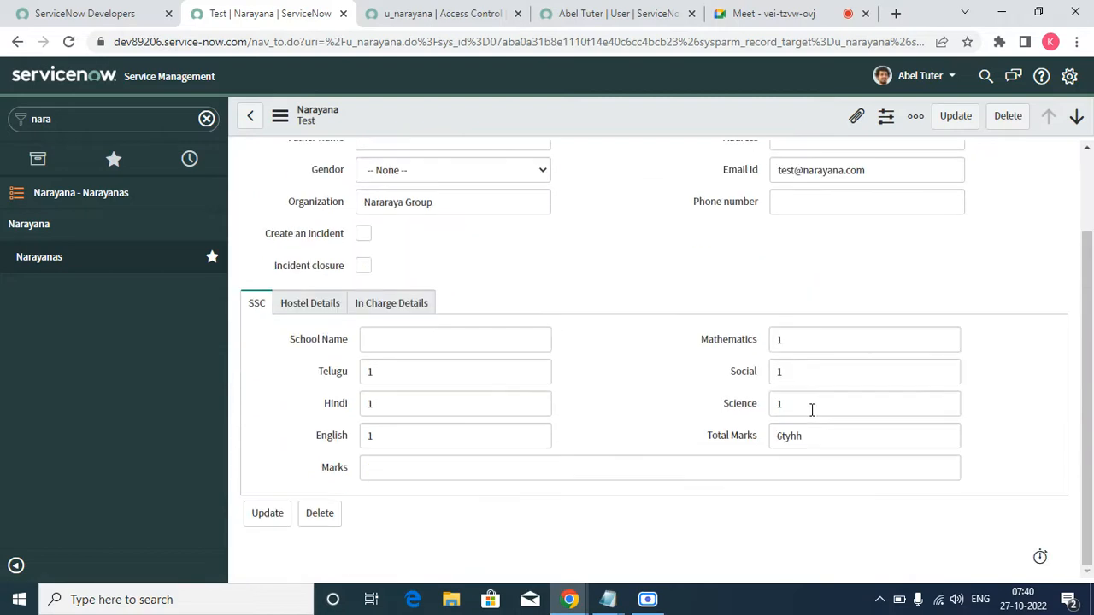
scroll(726, 330, up, 2)
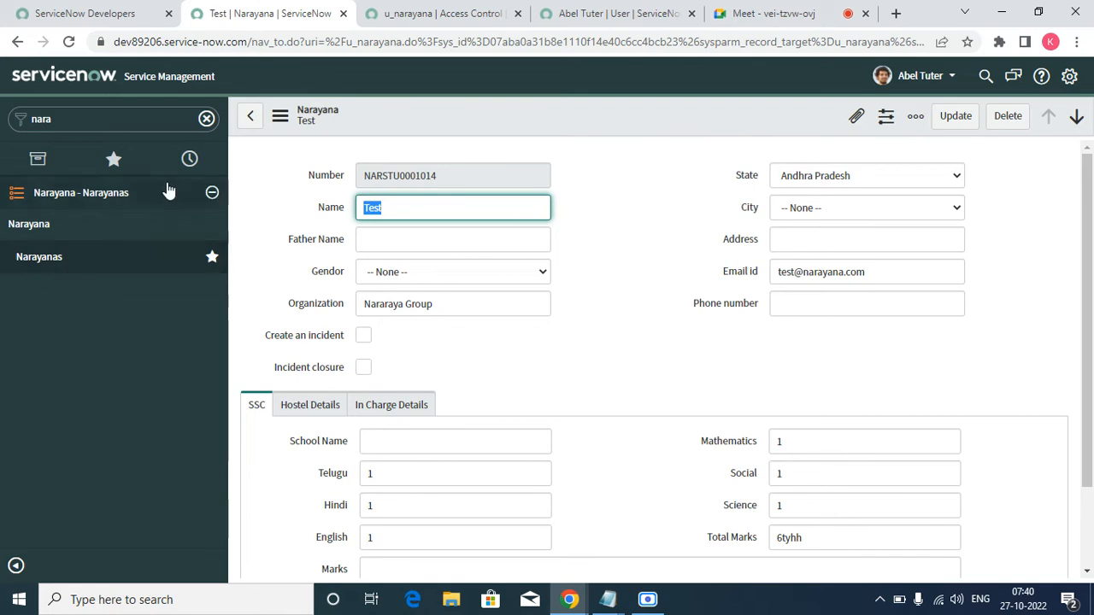
- End the impersonation and elevate the System Administrator session to the security_admin role
click(926, 77)
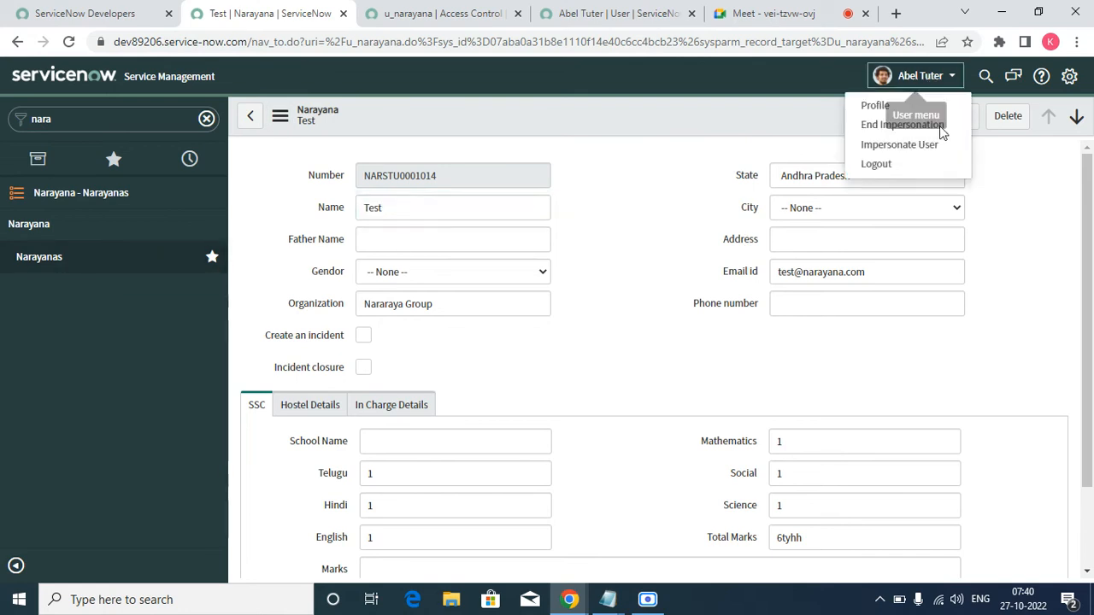
click(875, 130)
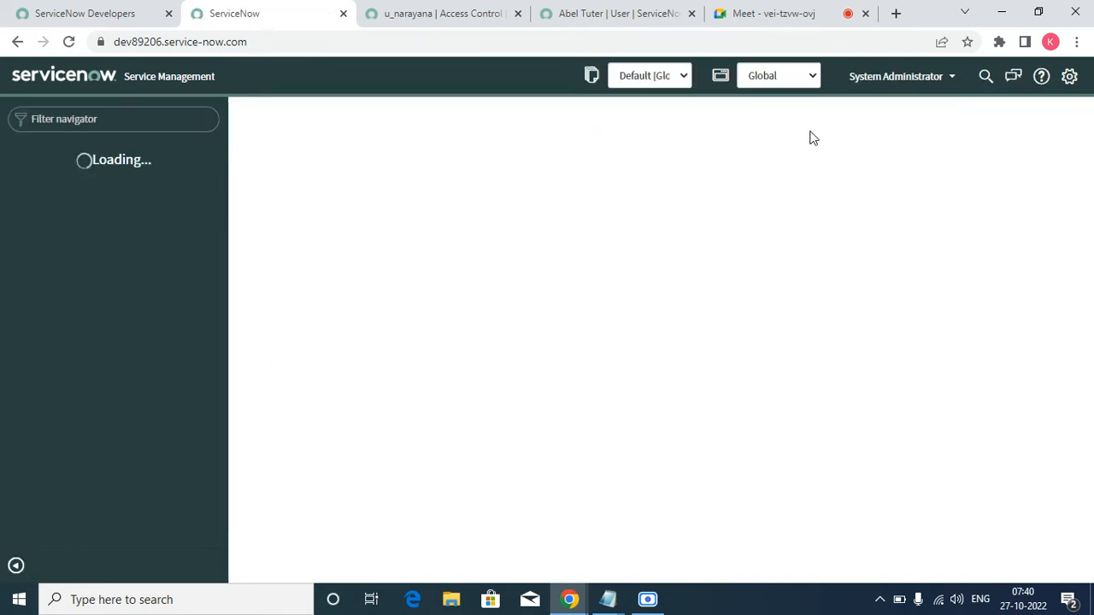
click(911, 79)
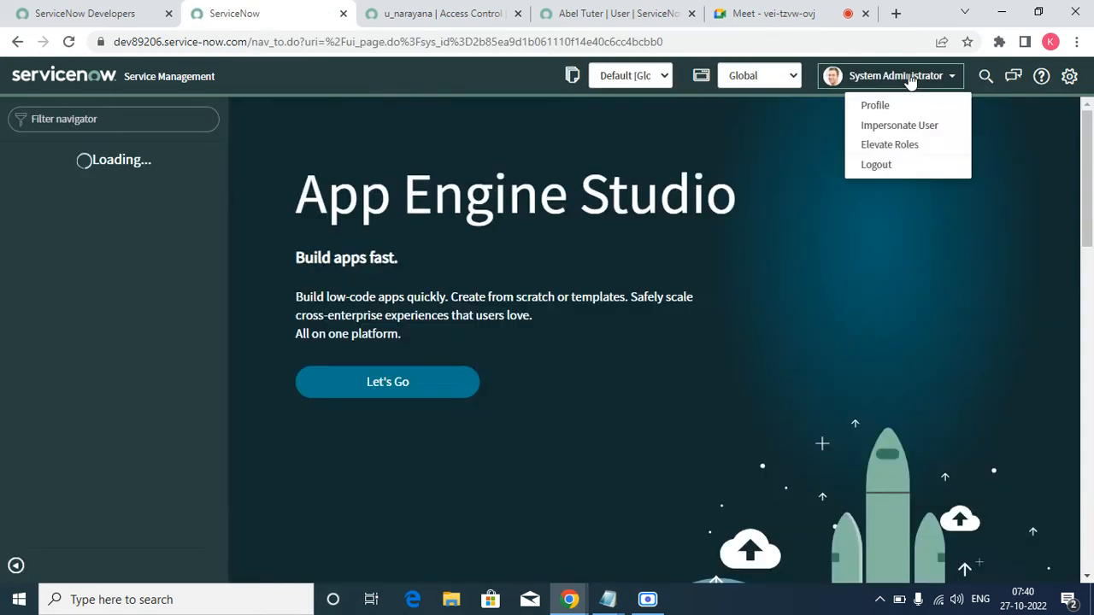
click(883, 150)
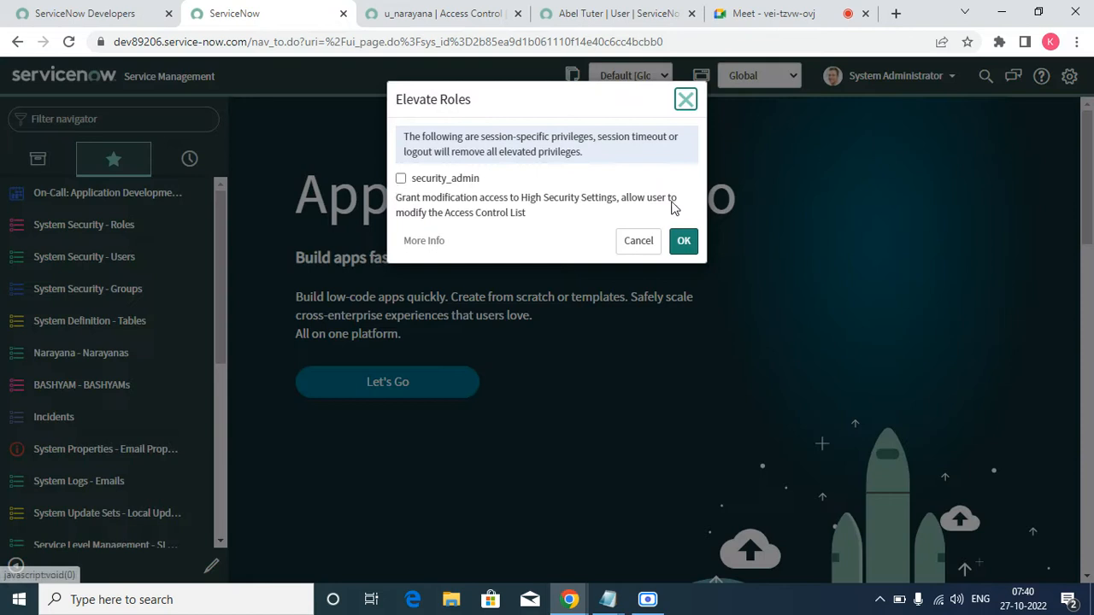
click(401, 179)
click(685, 241)
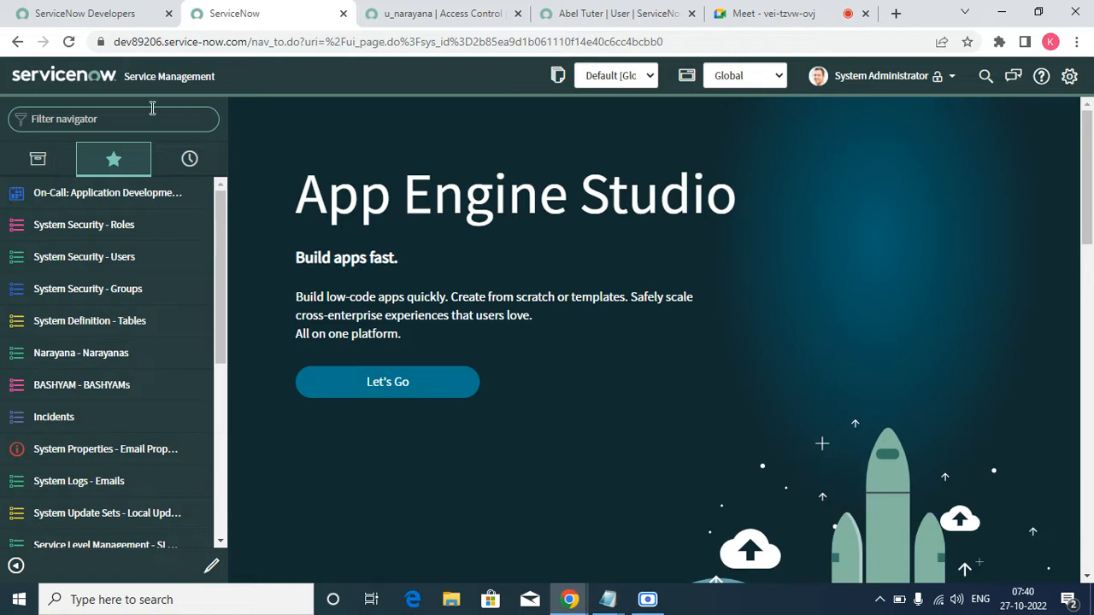
- Filter the navigator for "narayana" and open the Narayanas list as administrator
text(narayana)
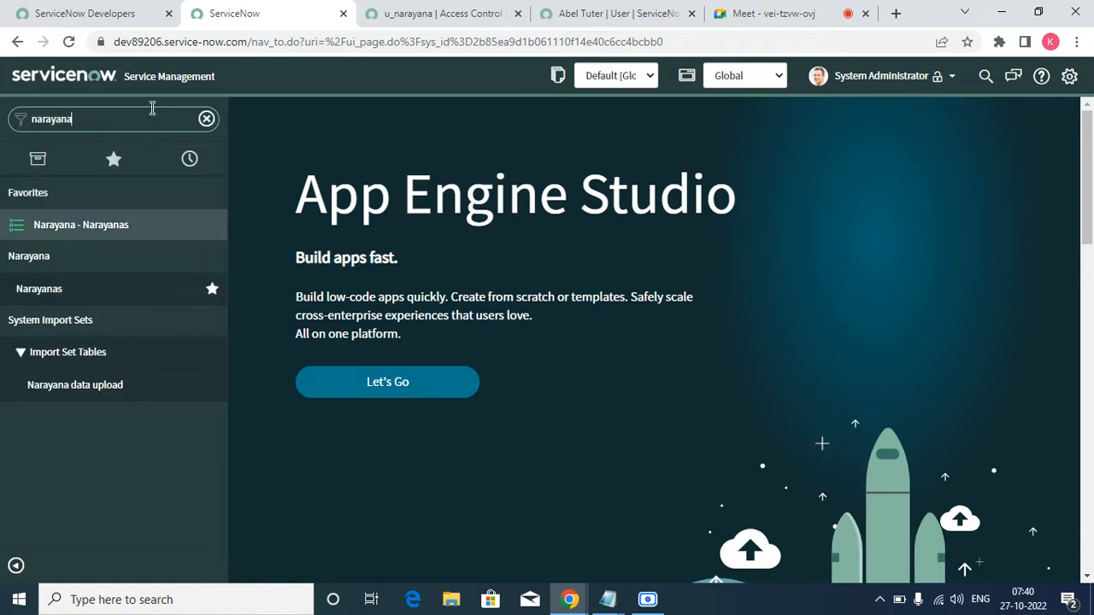
click(120, 228)
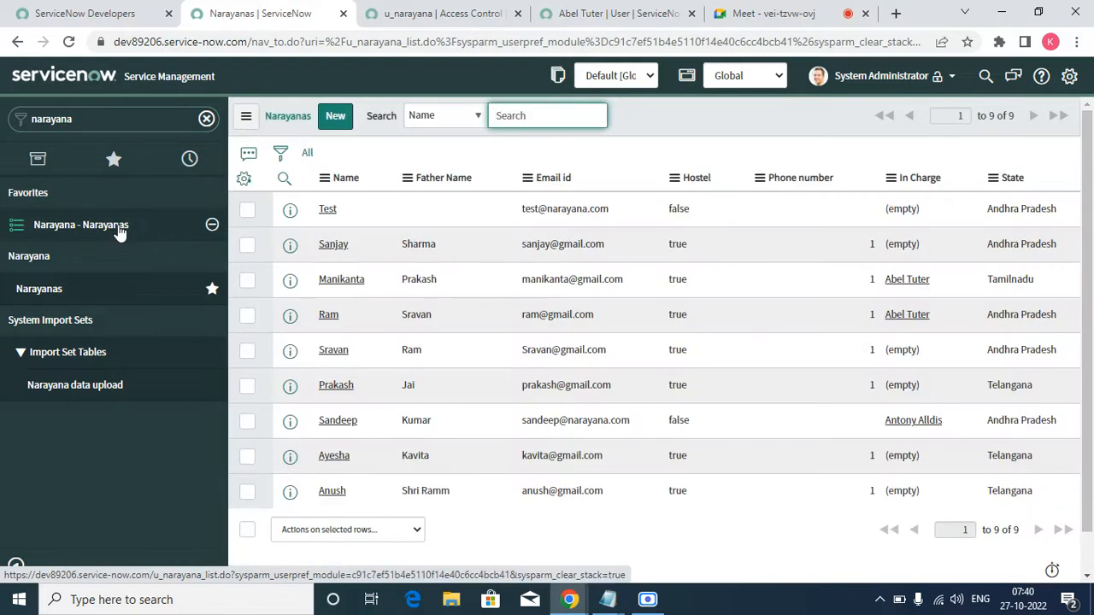
- Open the security rules configured for the Narayanas table and open the u_narayana record create rule in a new tab
right_click(340, 183)
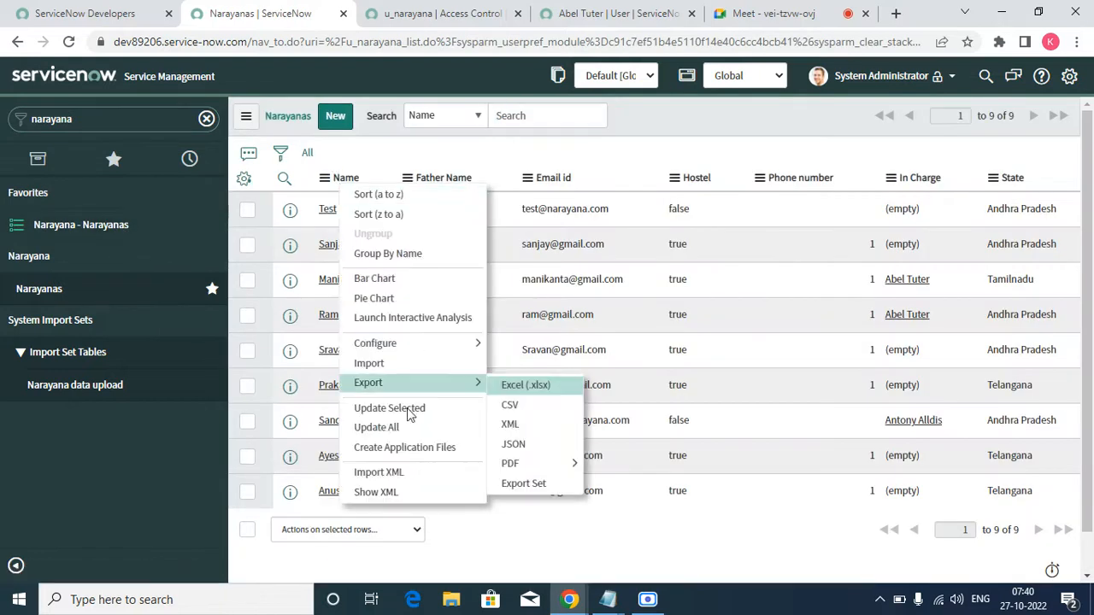
mouse_move(411, 342)
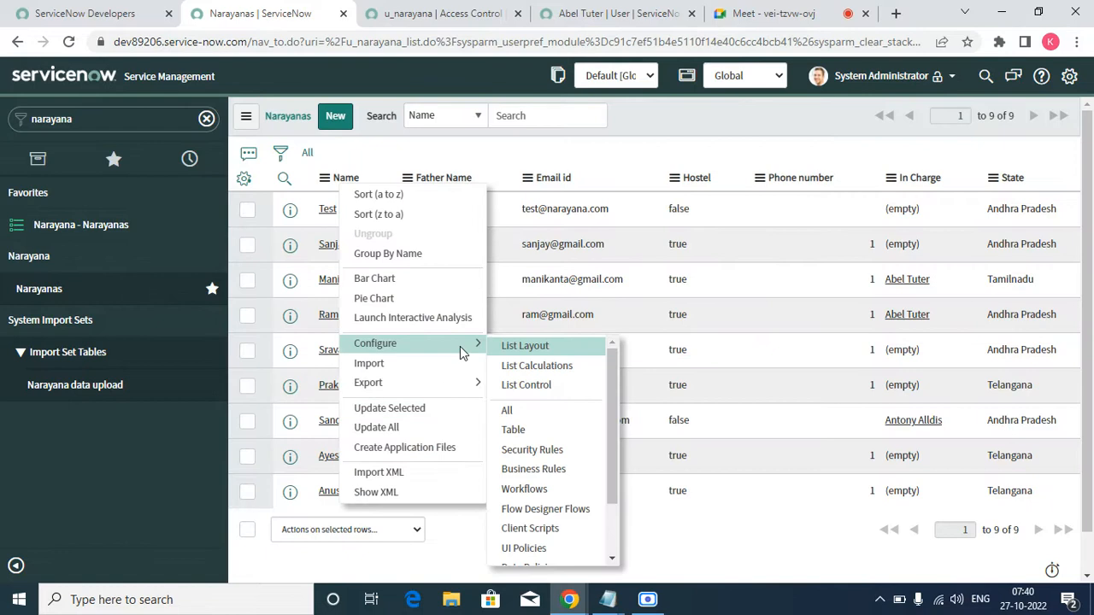
click(552, 458)
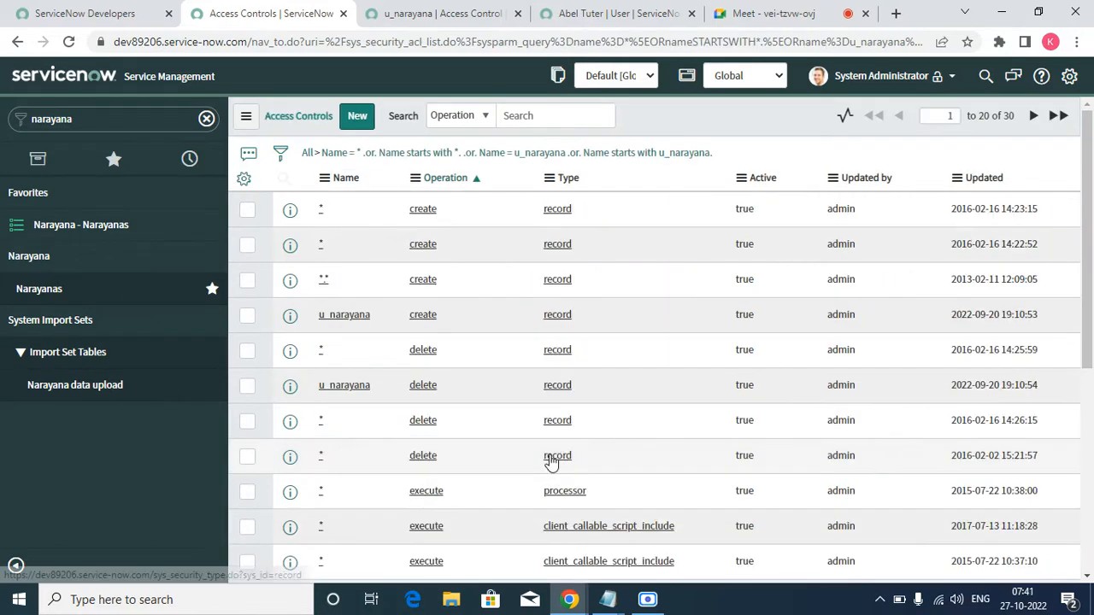
right_click(292, 316)
key(Escape)
middle_click(300, 324)
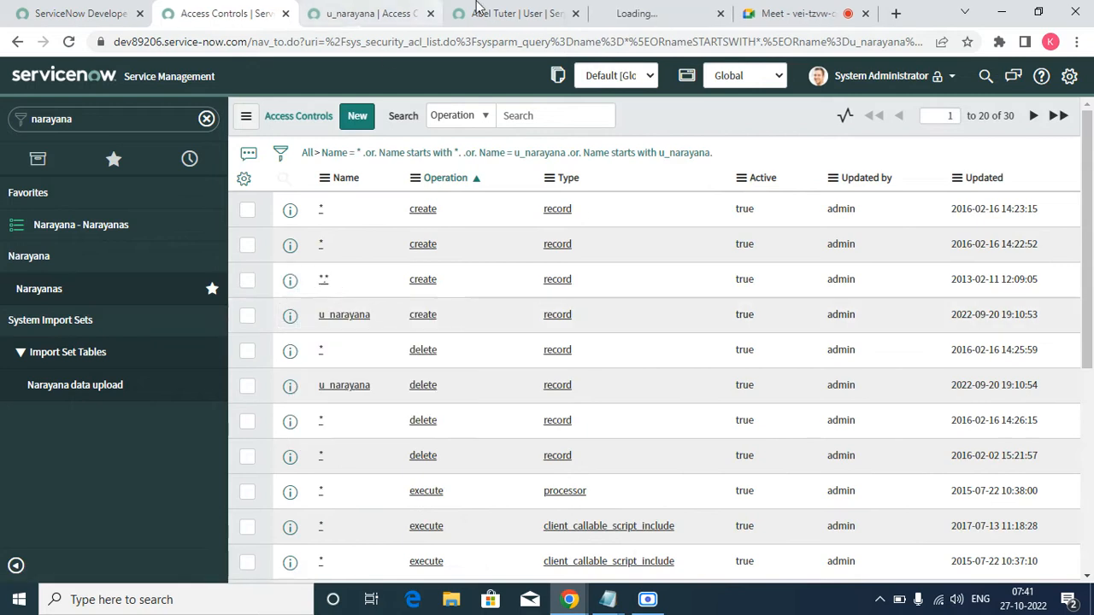
click(686, 10)
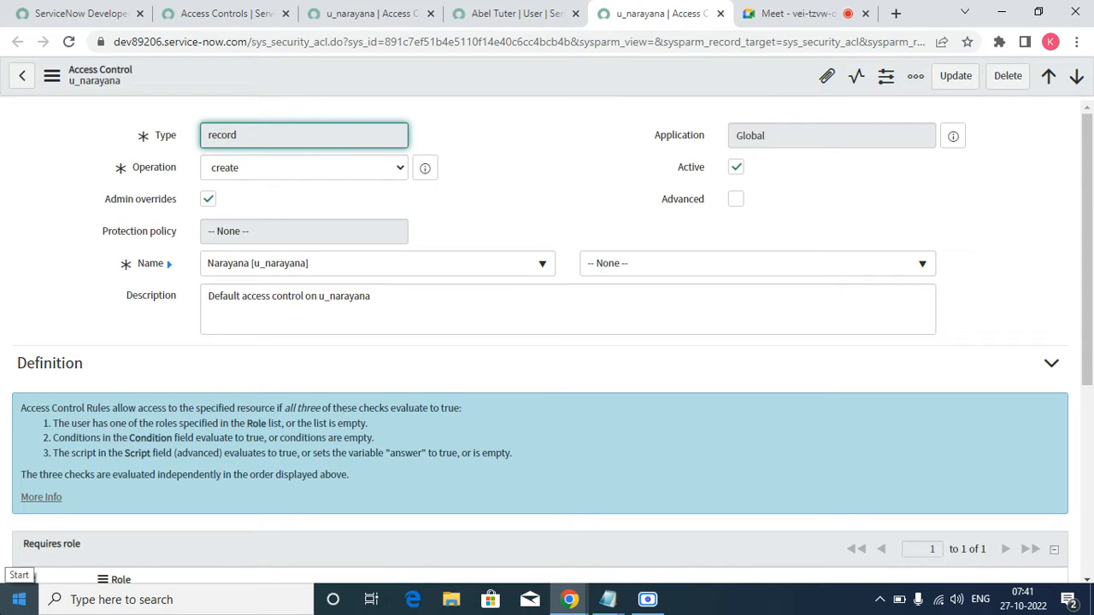
- Replace the required role u_narayana_user with itil_admin on the u_narayana create rule and save the rule
scroll(349, 320, down, 1)
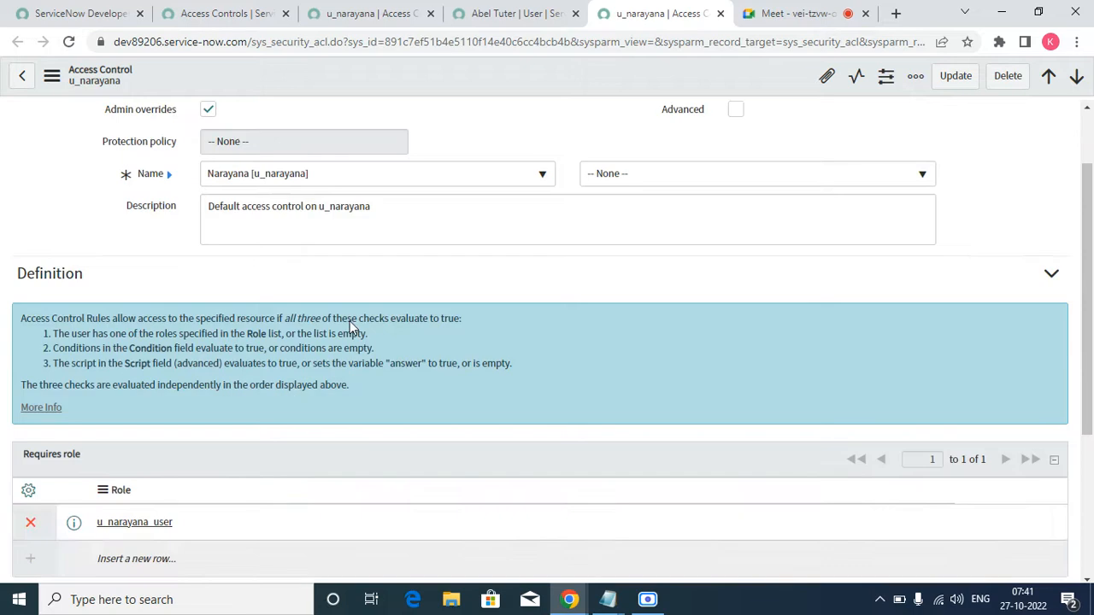
scroll(350, 321, down, 3)
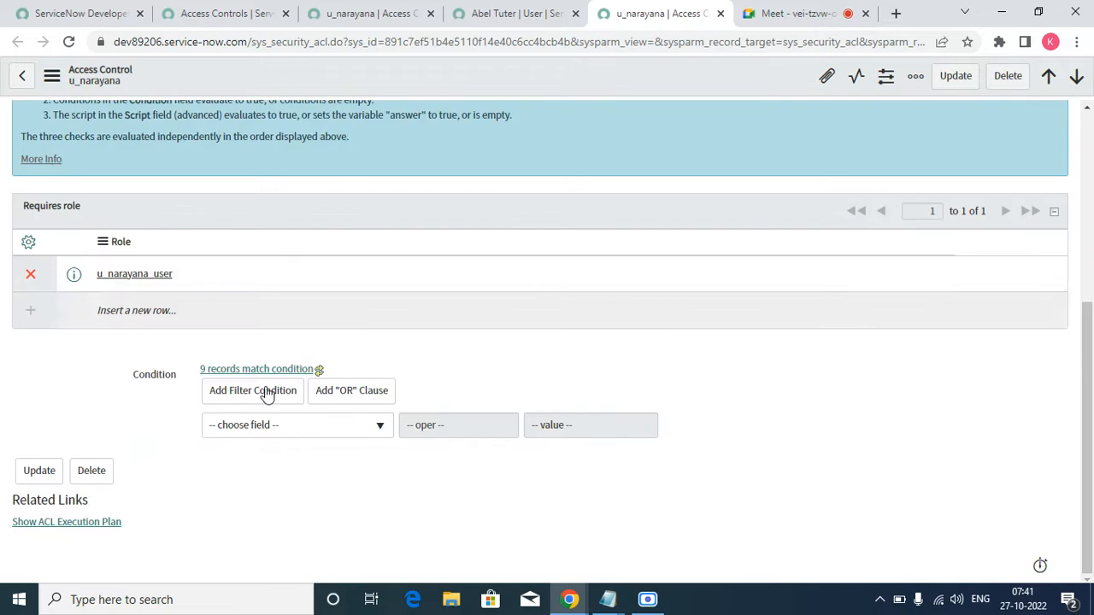
click(33, 275)
click(129, 310)
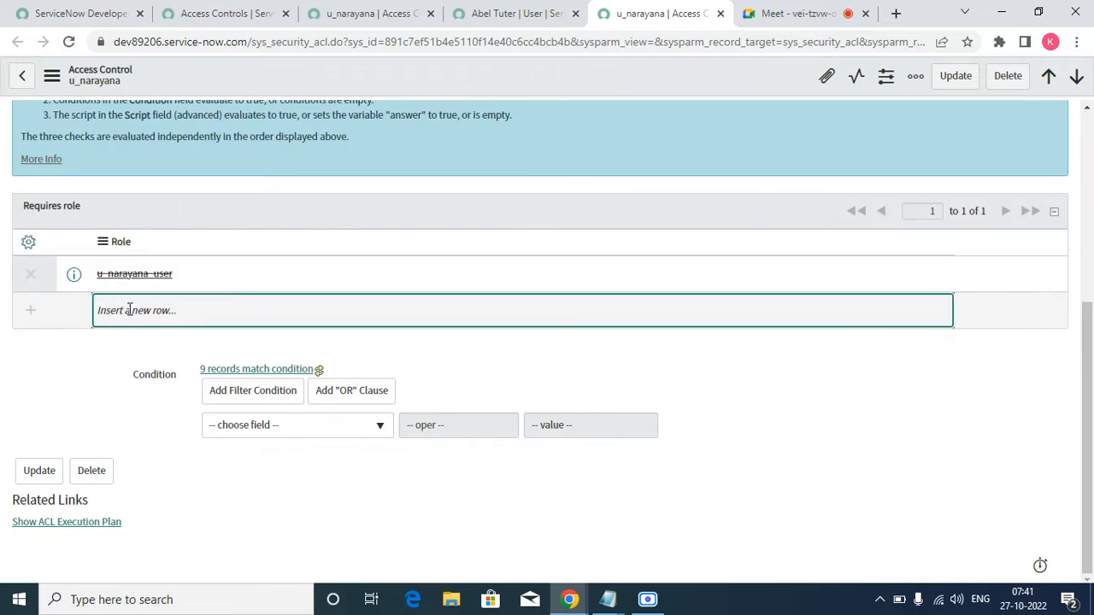
click(130, 311)
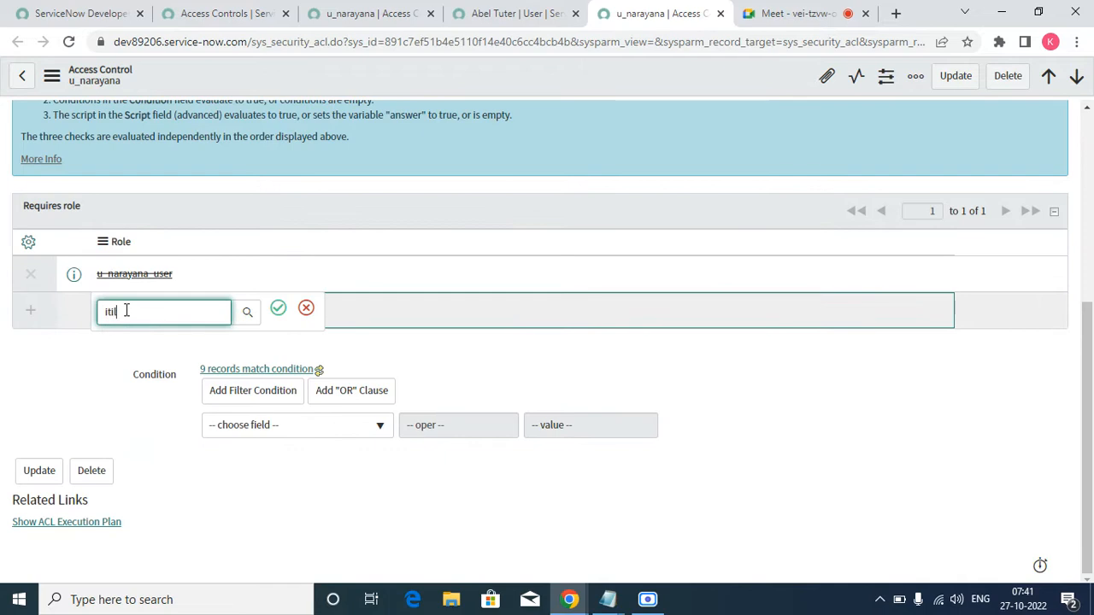
text(itil)
key(Down)
key(Down)
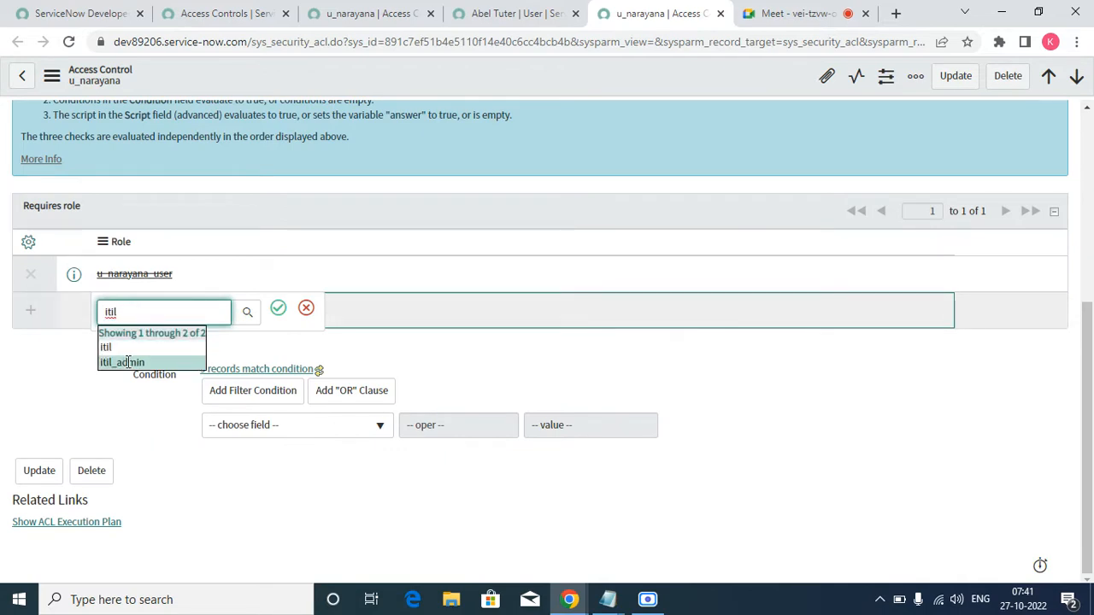
key(Return)
click(272, 311)
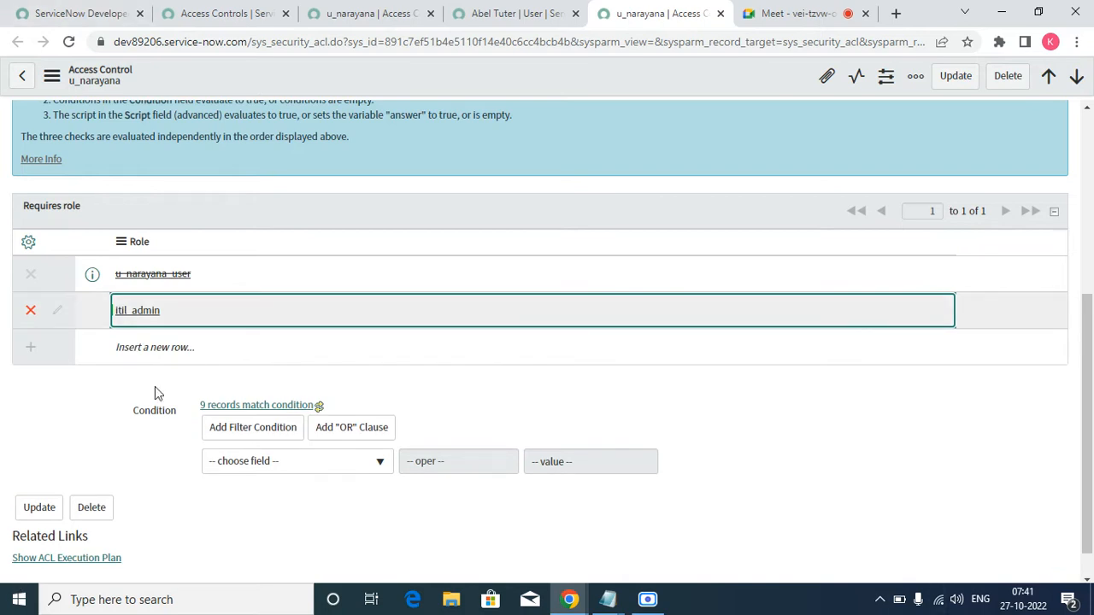
scroll(456, 310, up, 4)
right_click(565, 82)
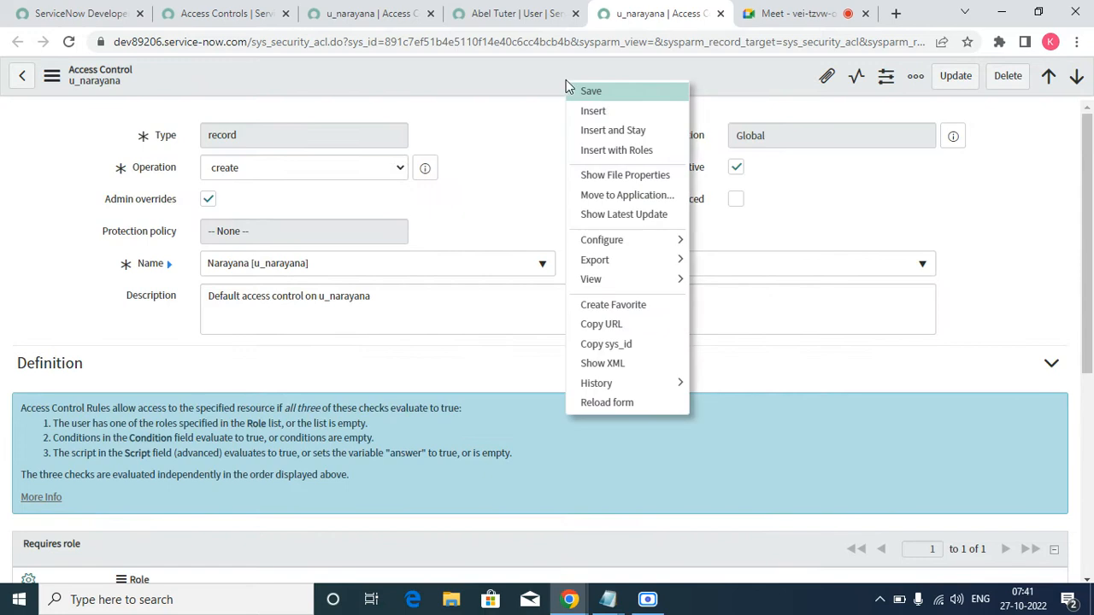
click(602, 99)
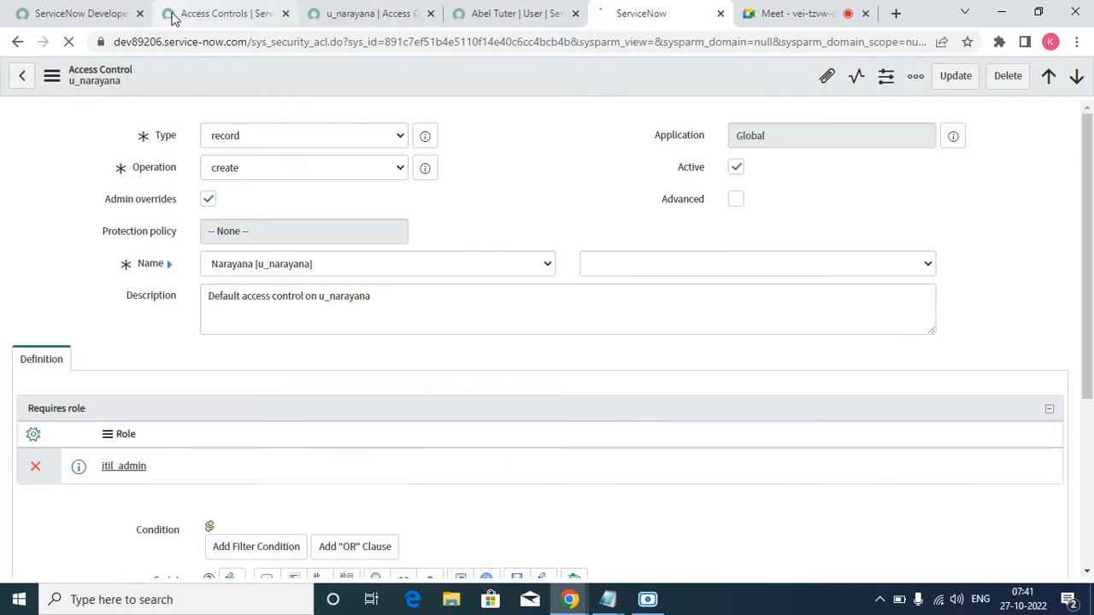
- Return to the Access Controls list's tab and impersonate the recently impersonated user
click(238, 15)
click(879, 77)
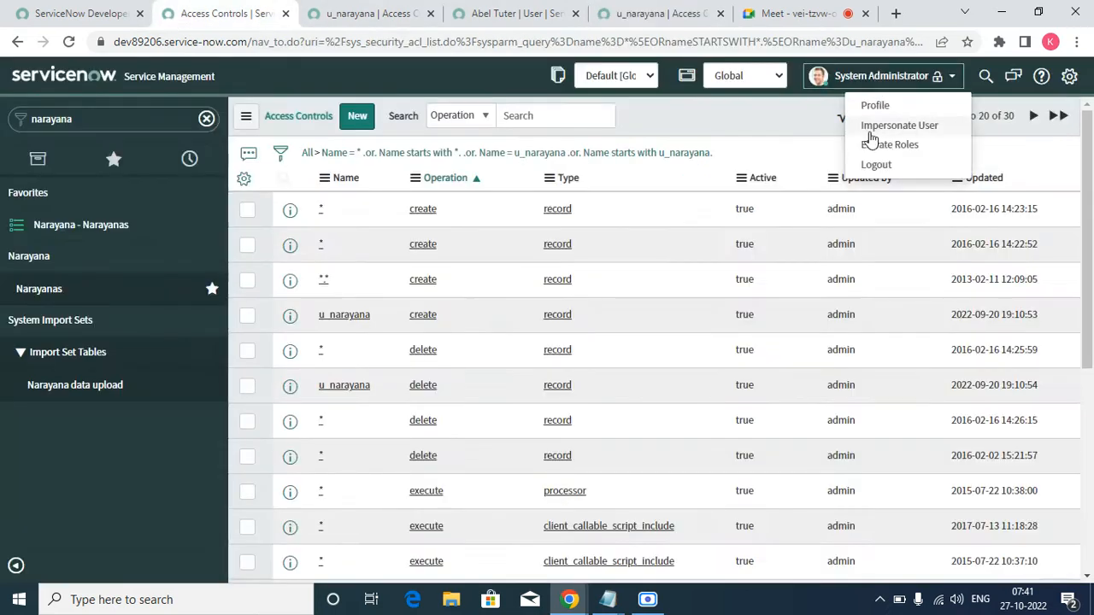
click(874, 126)
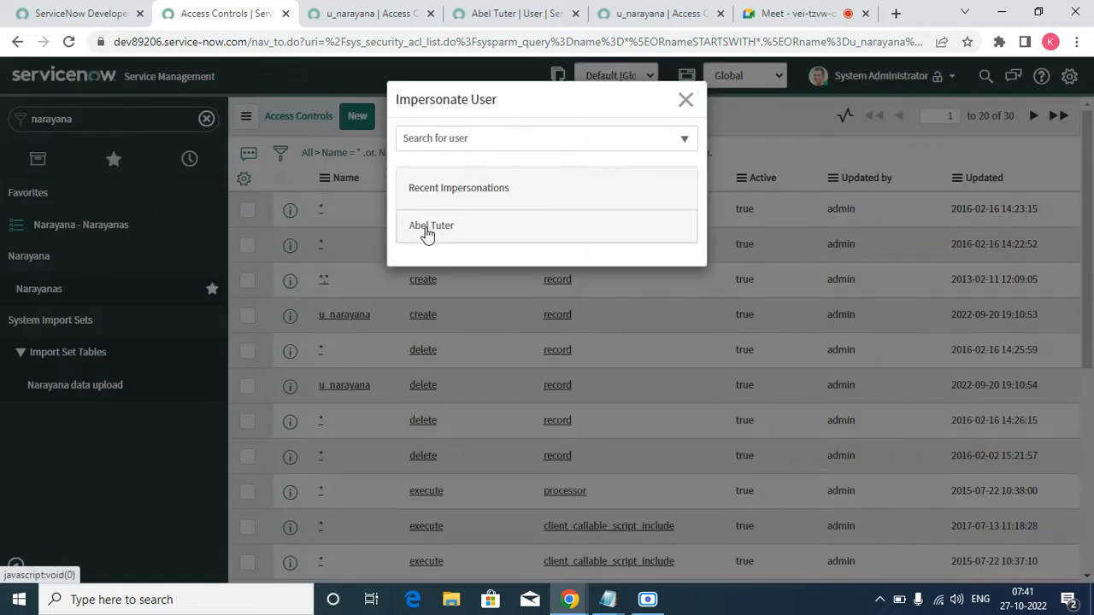
click(427, 231)
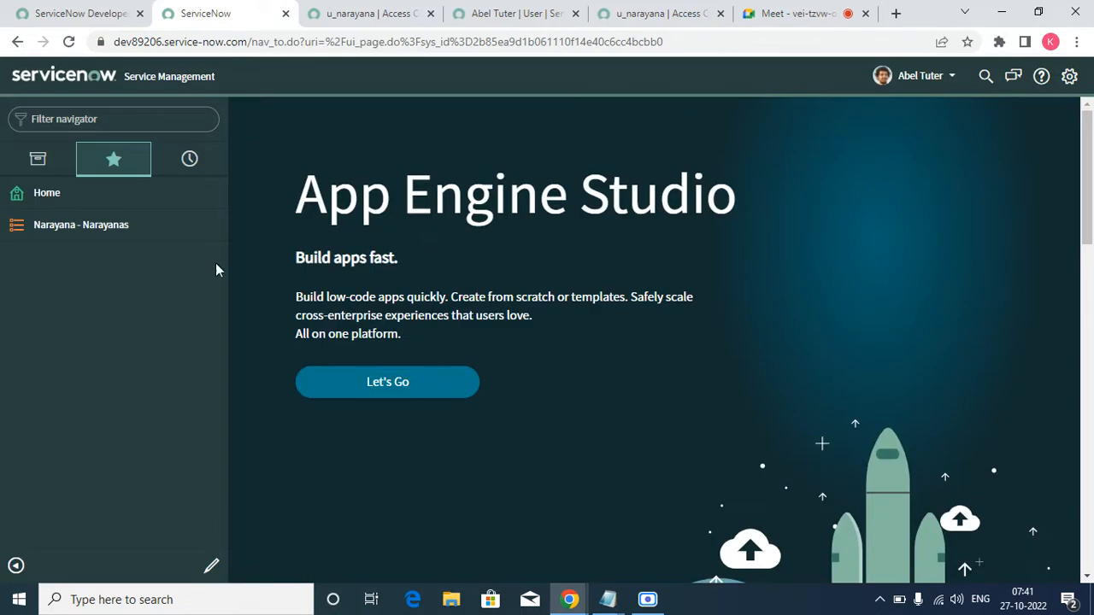
- Open the Test record from the favorite Narayanas list and examine the access the impersonated user has
click(73, 234)
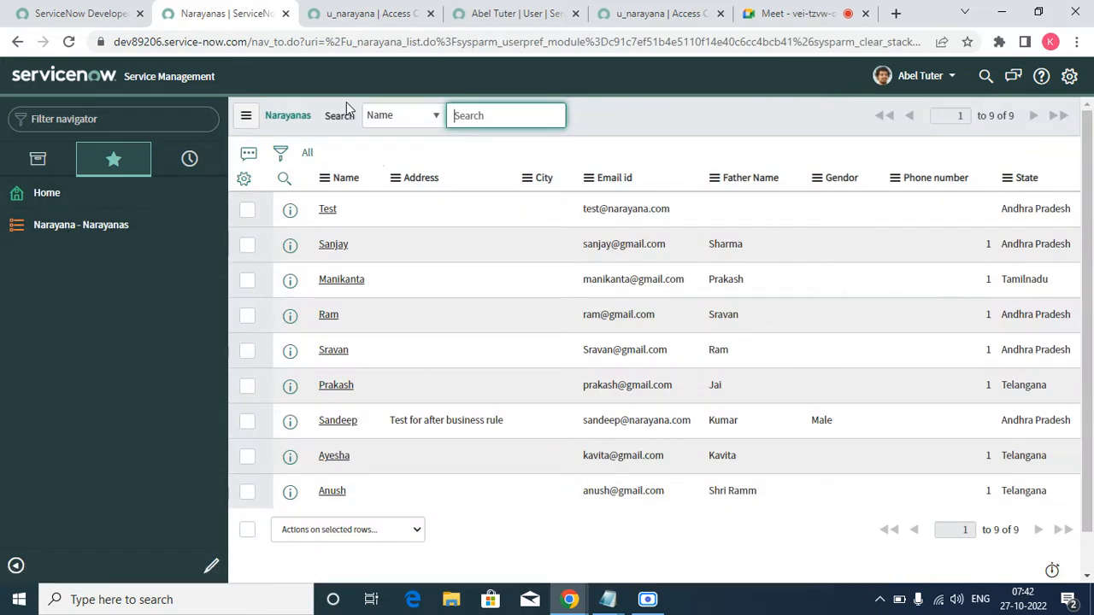
click(324, 207)
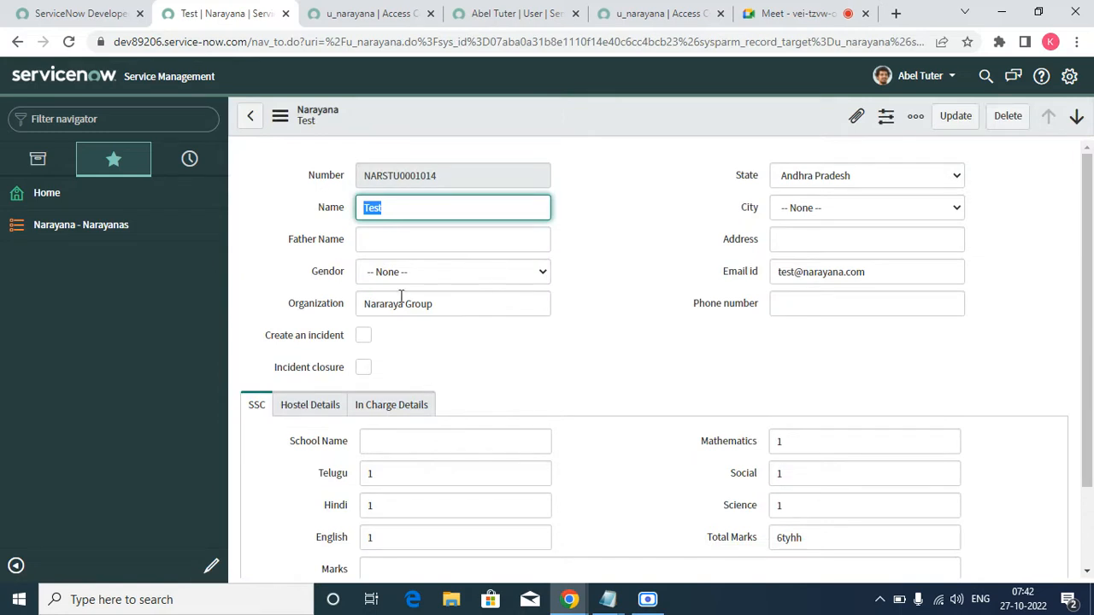
scroll(470, 336, down, 2)
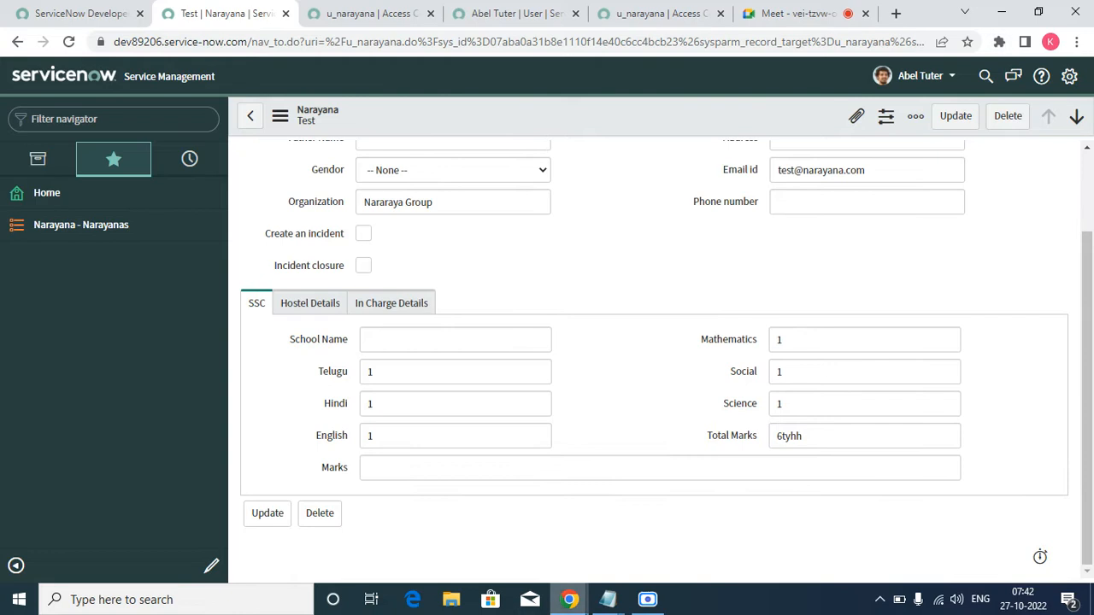
- End the impersonation and check the user's assigned roles and the u_narayana create rule in their open tabs
click(947, 86)
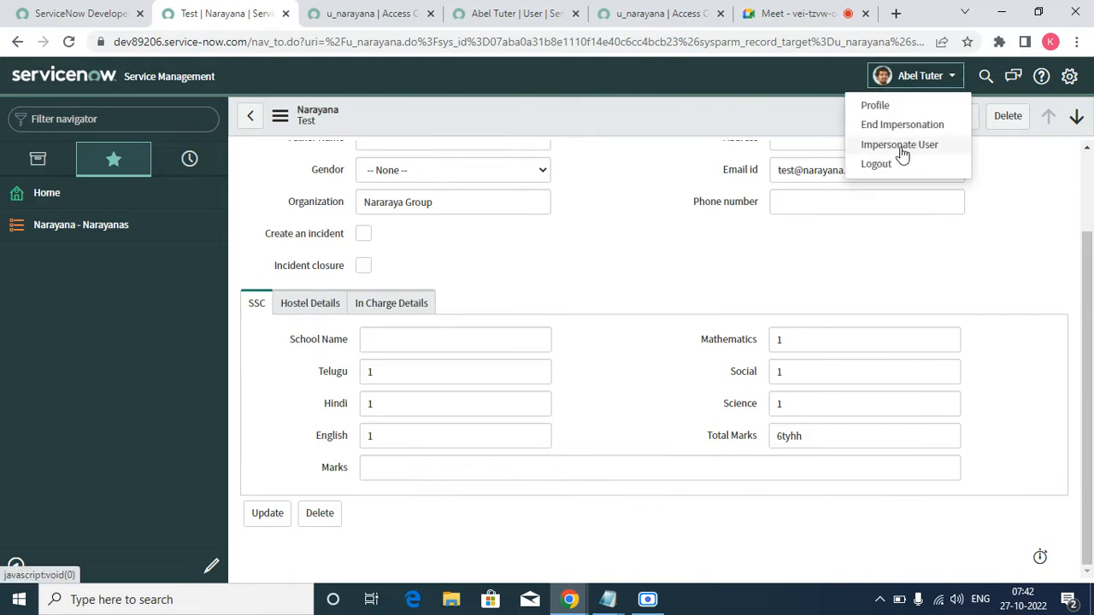
click(883, 126)
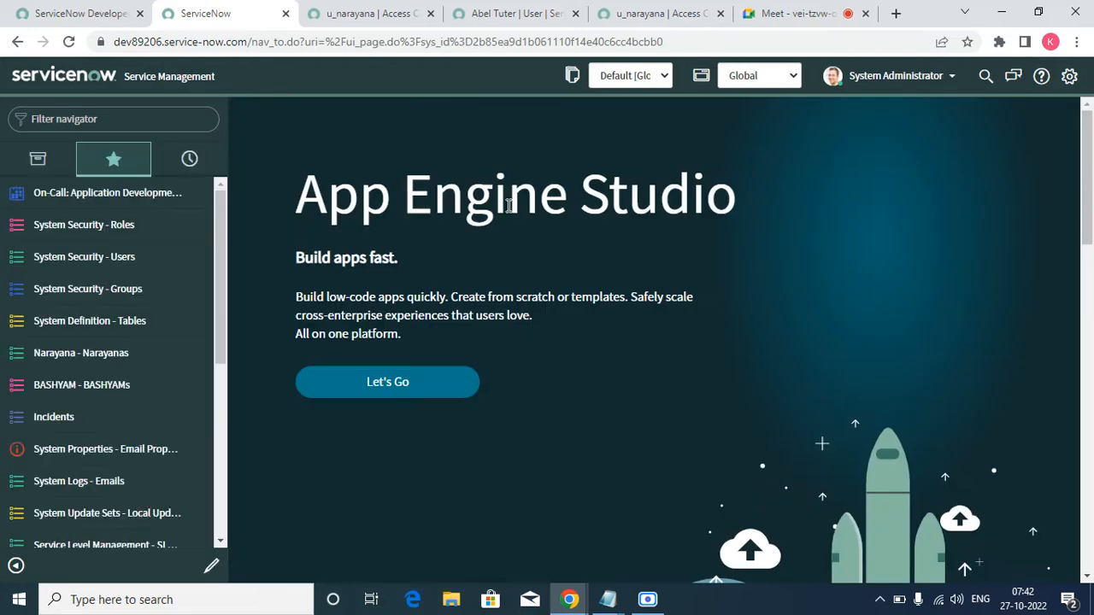
click(481, 19)
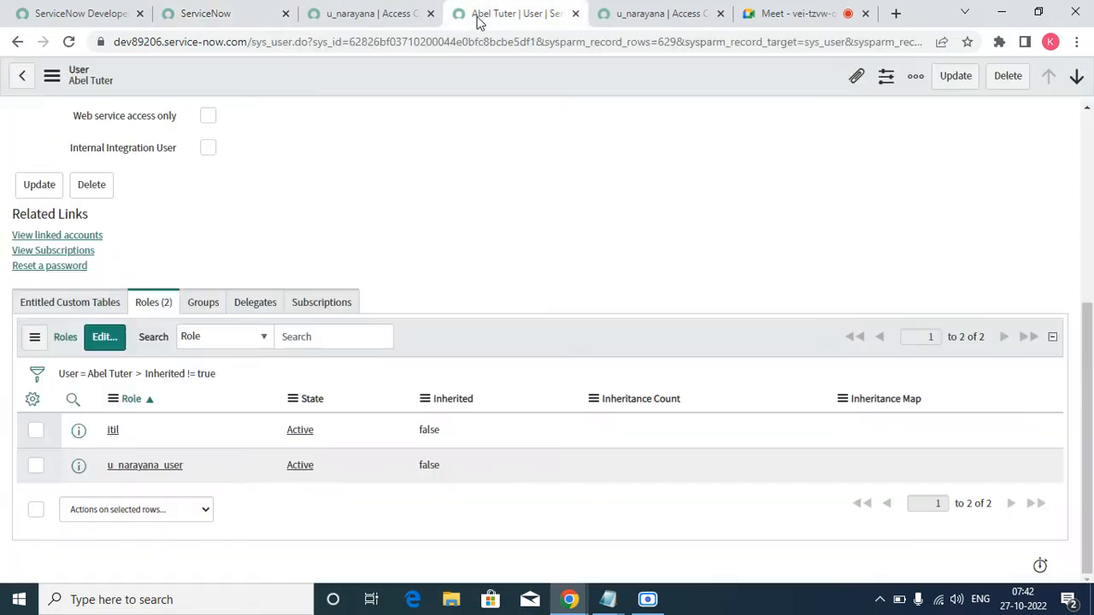
click(656, 14)
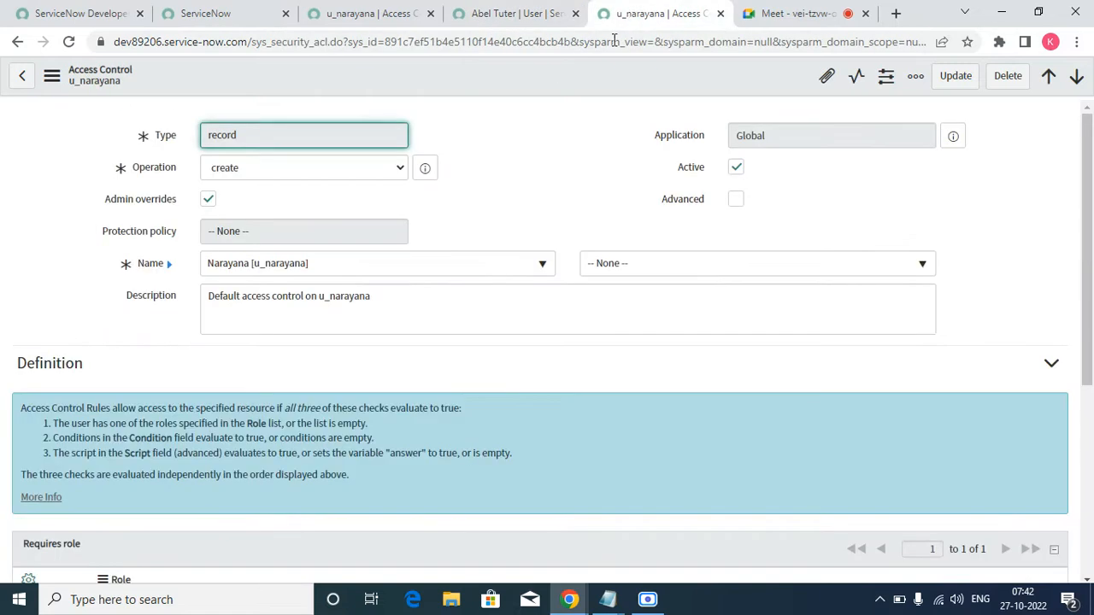
- Elevate the System Administrator session to the security_admin role again
click(231, 15)
click(929, 84)
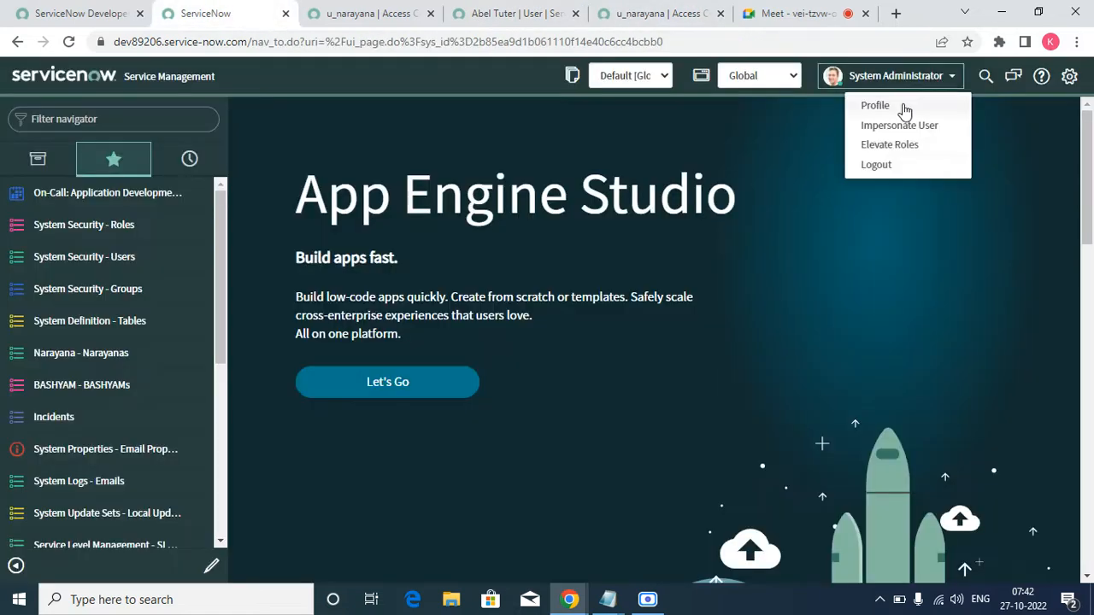
click(874, 146)
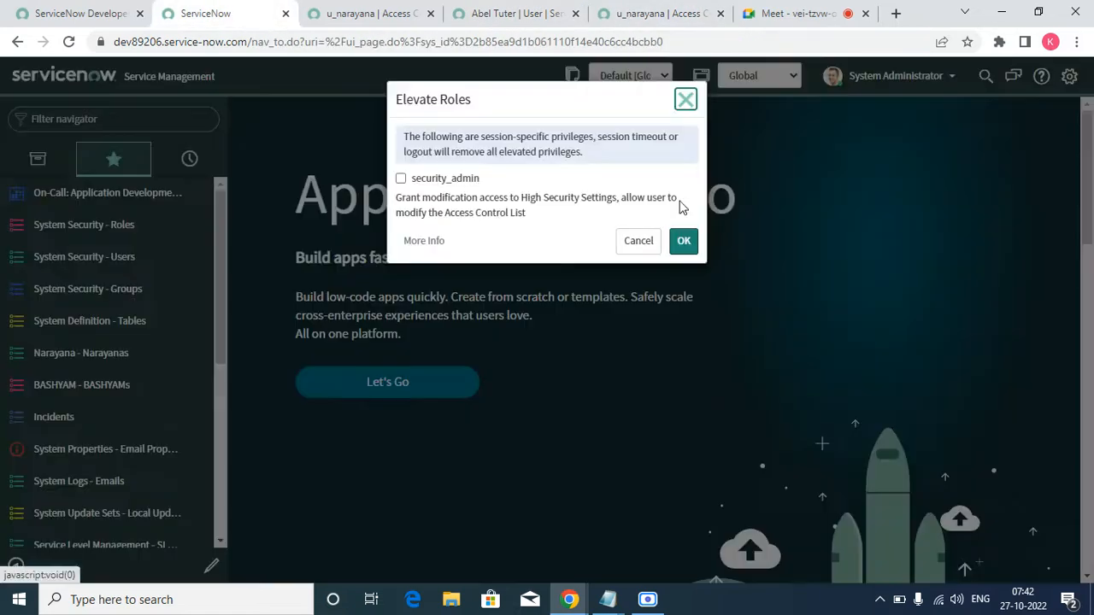
click(400, 178)
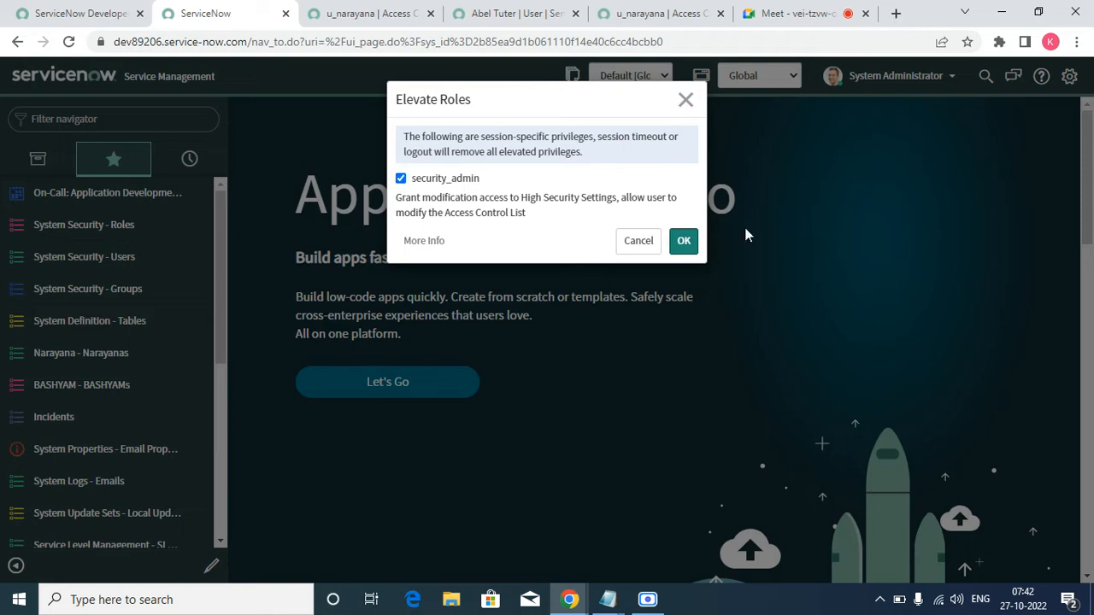
click(684, 242)
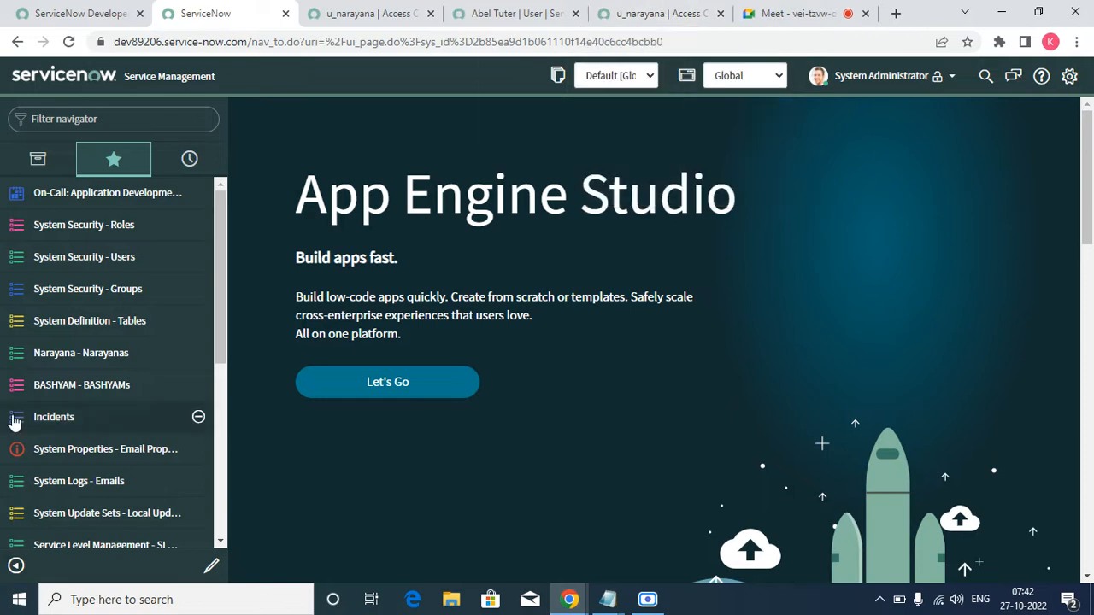
- Open the favorite Narayanas list, display its security rules, and load the u_narayana create rule in a new tab
click(56, 361)
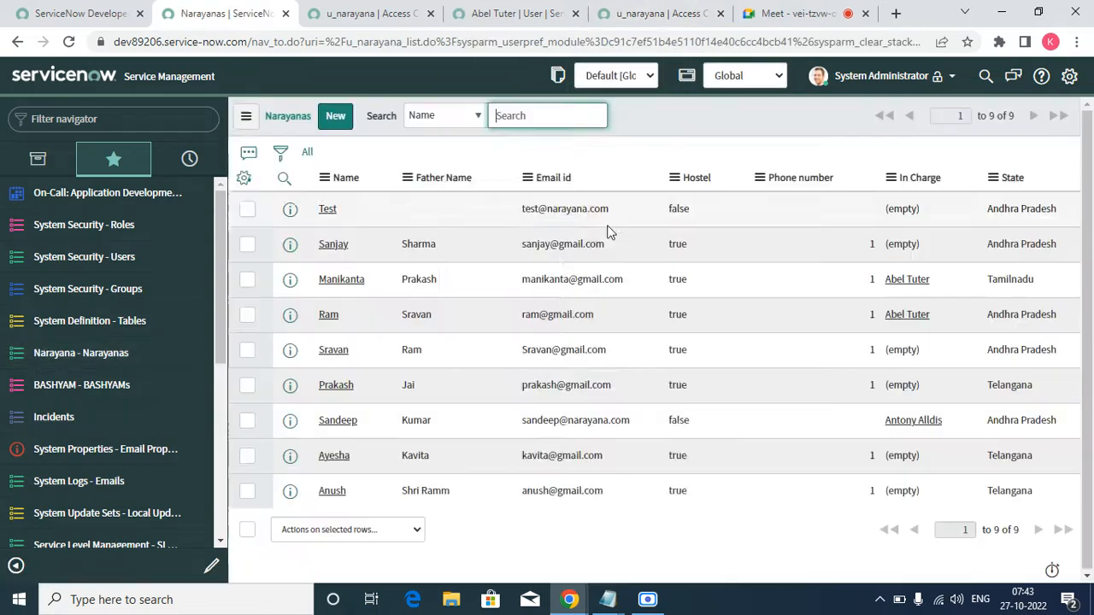
right_click(440, 186)
mouse_move(526, 337)
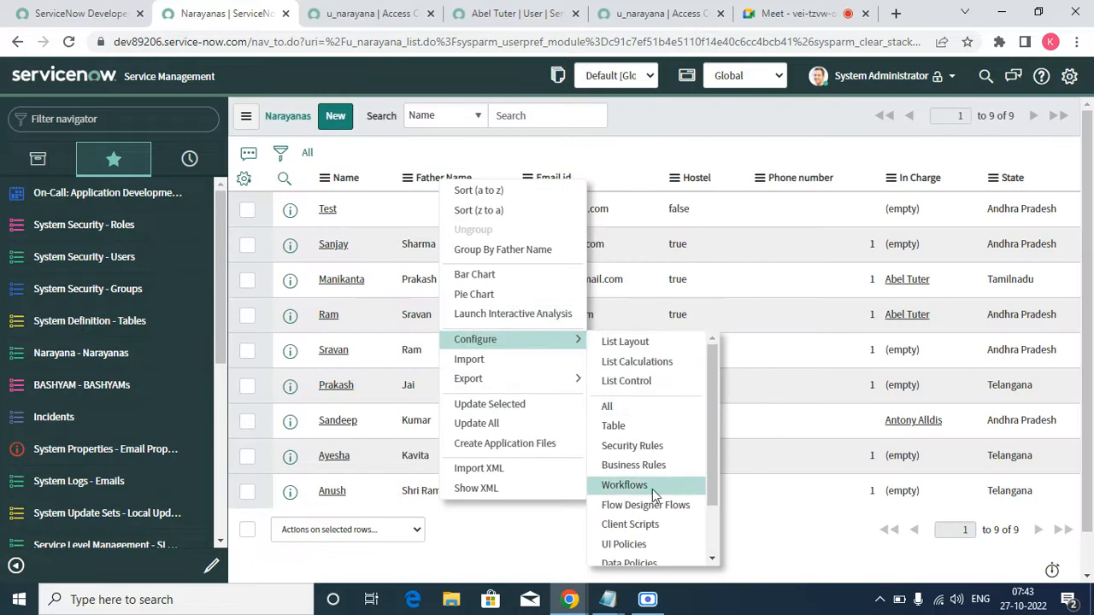
click(632, 448)
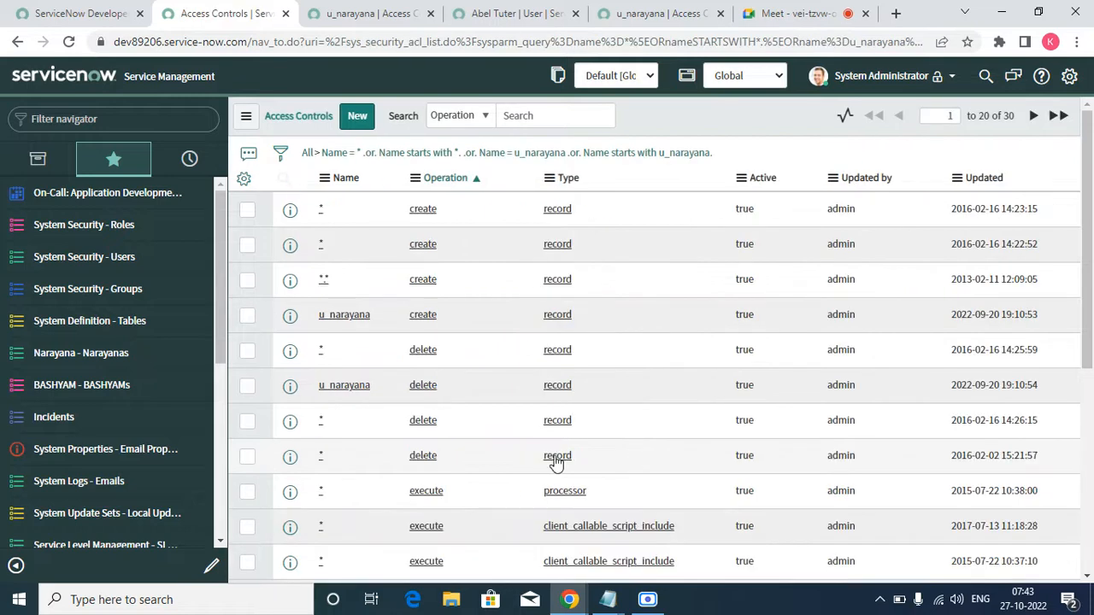
right_click(274, 316)
right_click(288, 318)
click(321, 332)
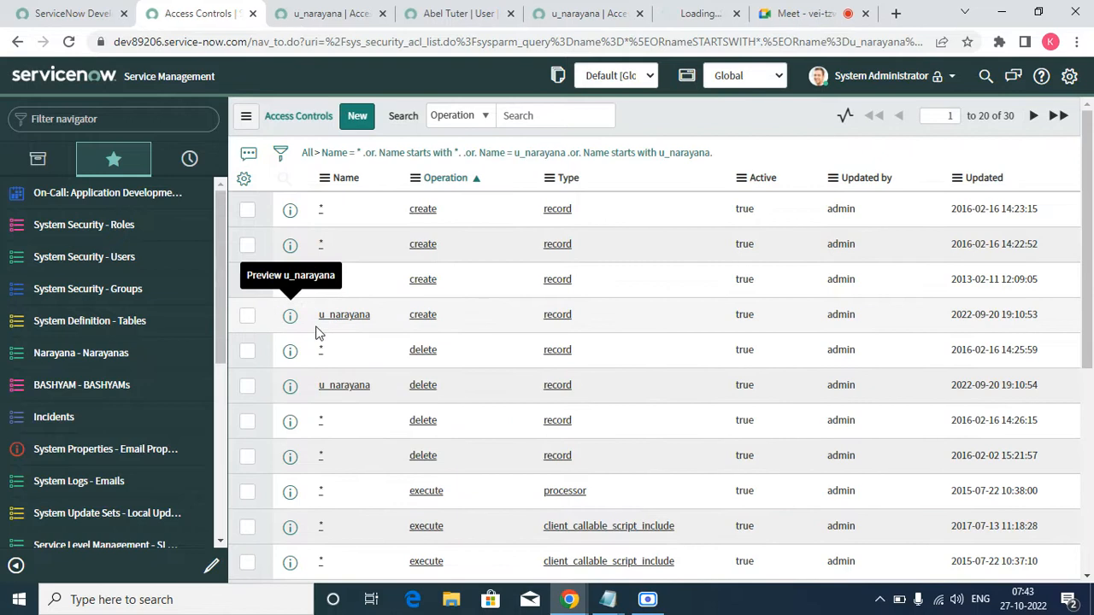
- Close the outdated tabs with the two older u_narayana rule pages and the user record, keeping the newly opened rule
click(354, 14)
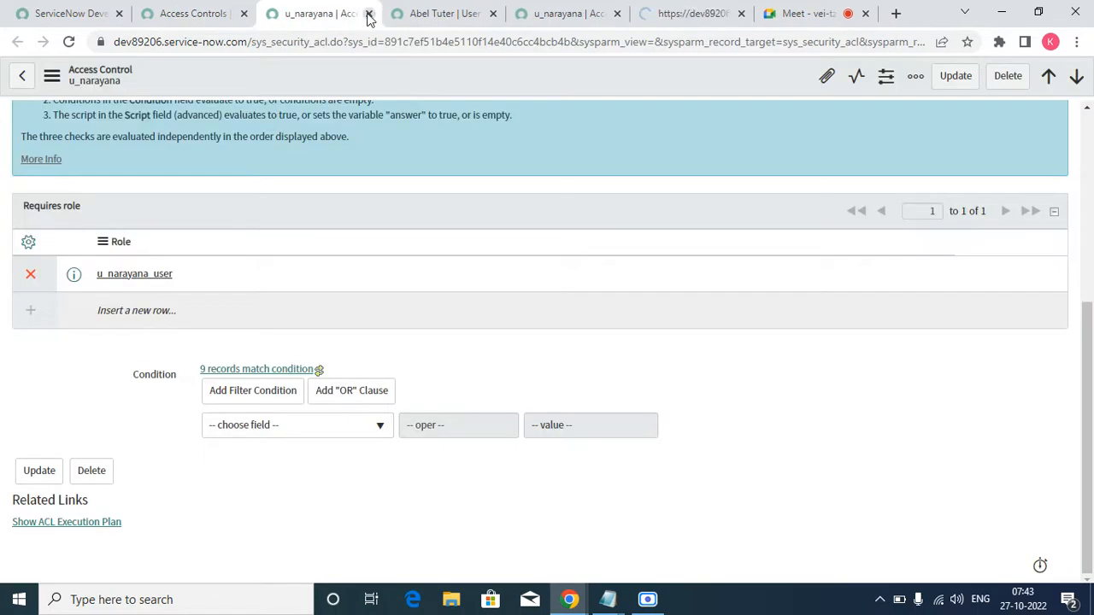
click(369, 15)
click(370, 15)
click(369, 15)
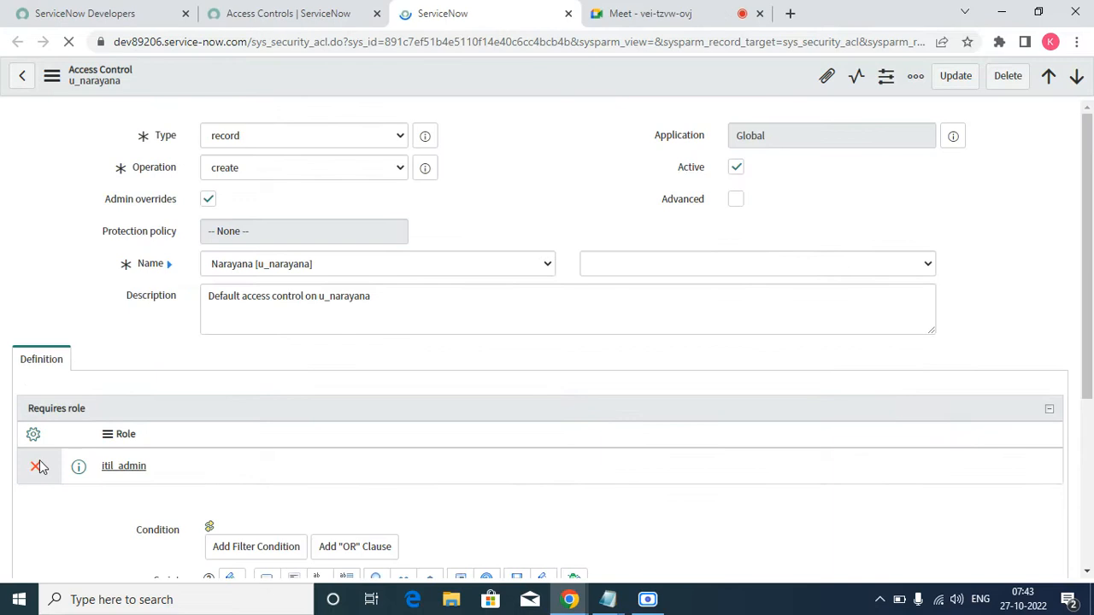
- Replace the itil_admin role with itil in the Requires role list of the u_narayana create rule
scroll(37, 469, down, 4)
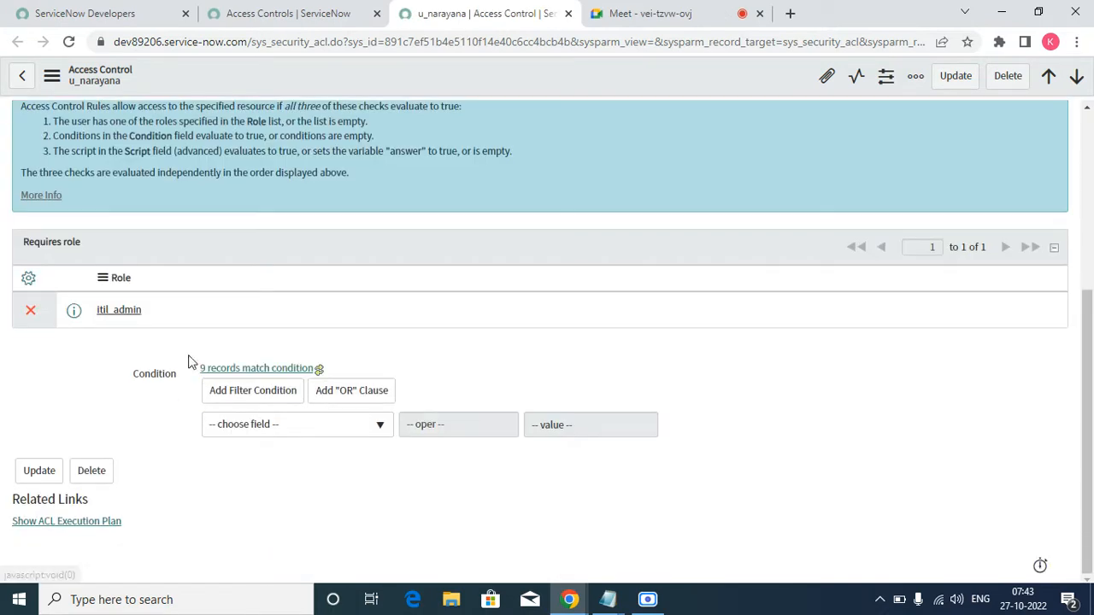
click(37, 315)
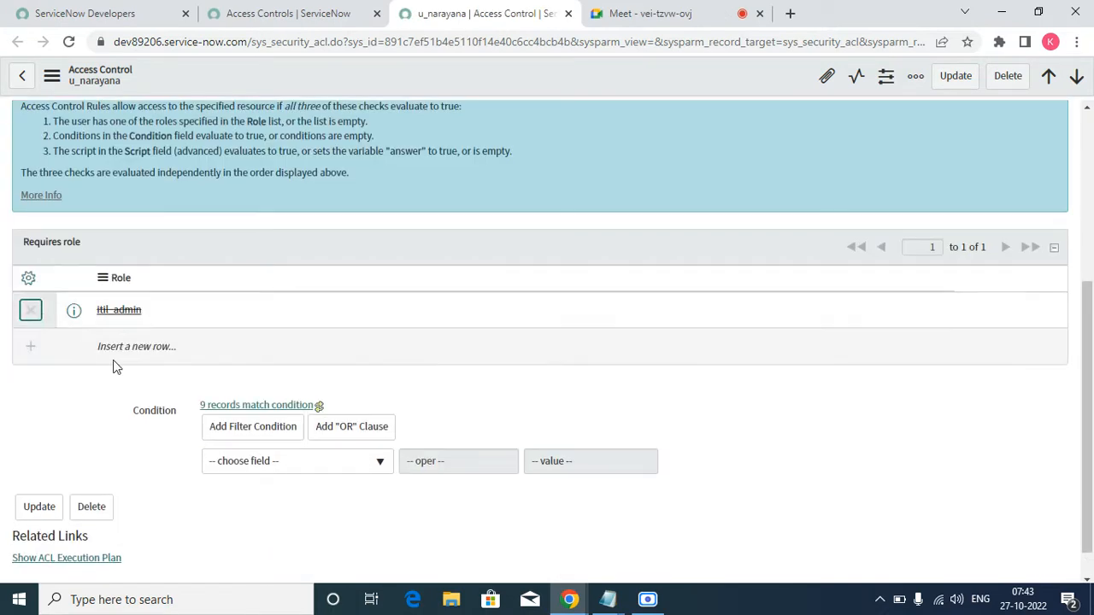
click(117, 349)
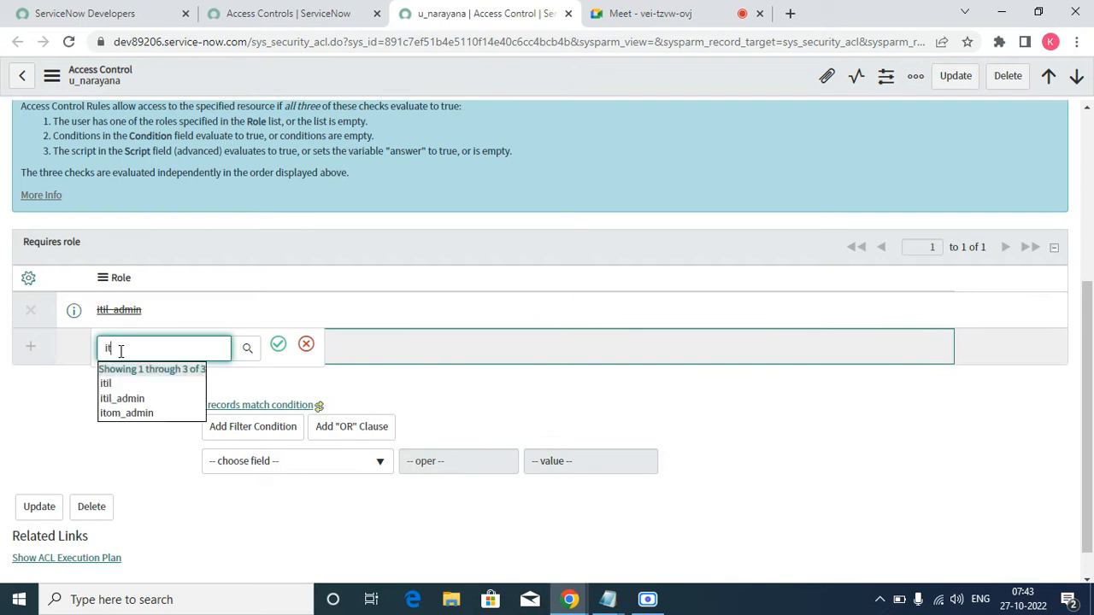
text(iti)
key(Return)
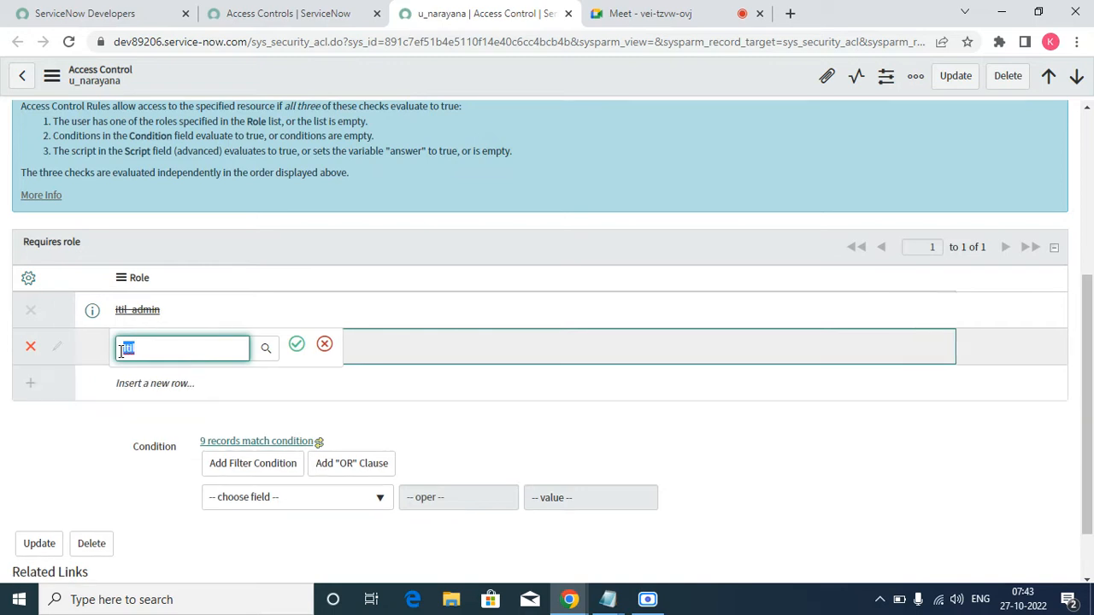
click(297, 345)
- Add u_narayana_user as a second required role and save the access control rule
double_click(157, 377)
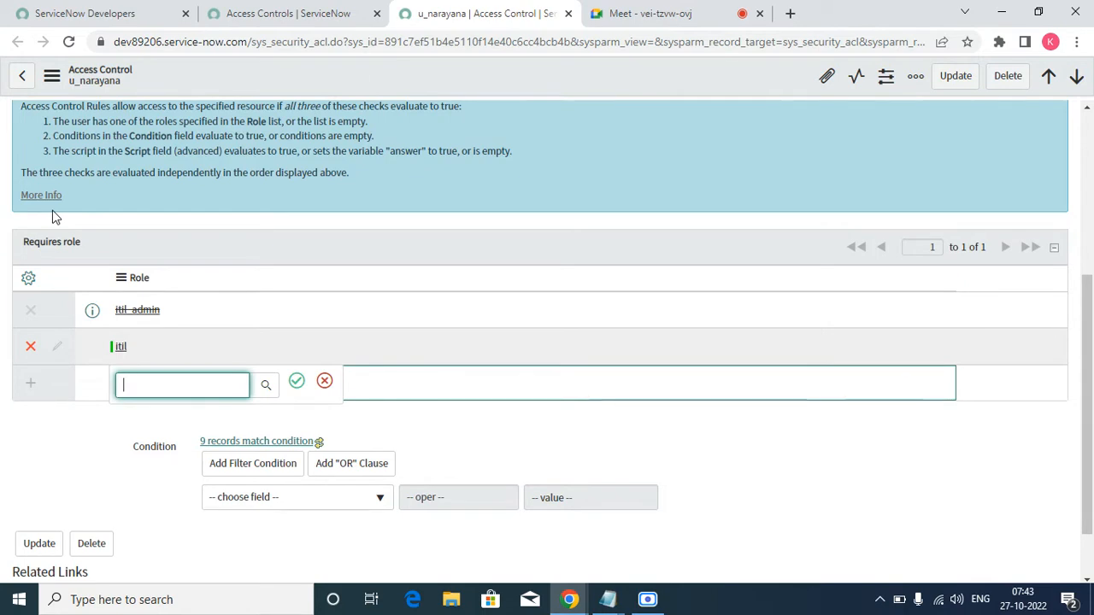
text(u_n)
key(BackSpace)
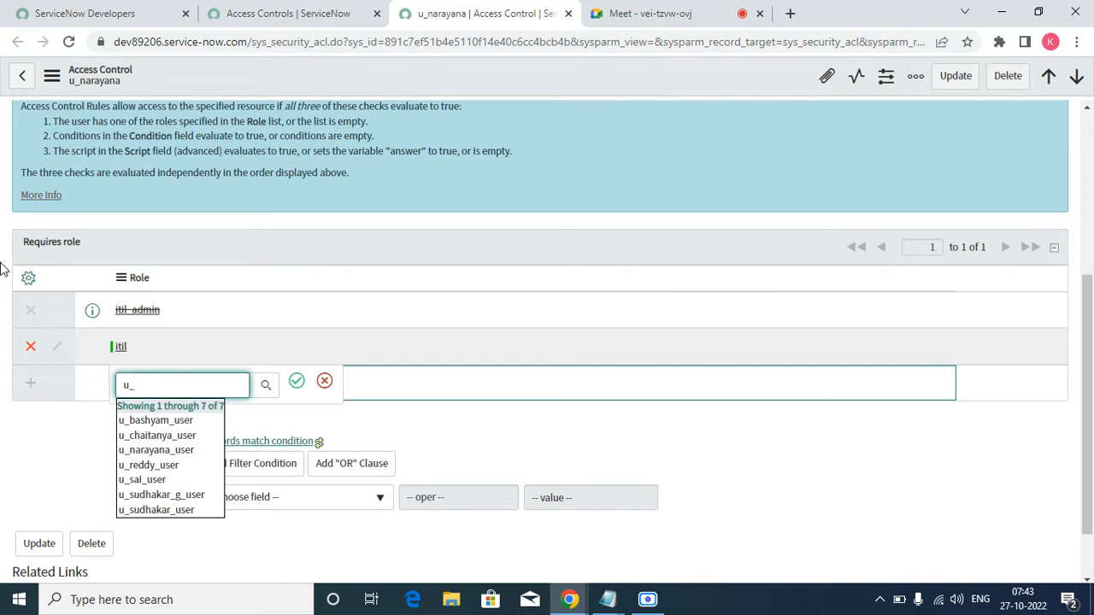
click(169, 455)
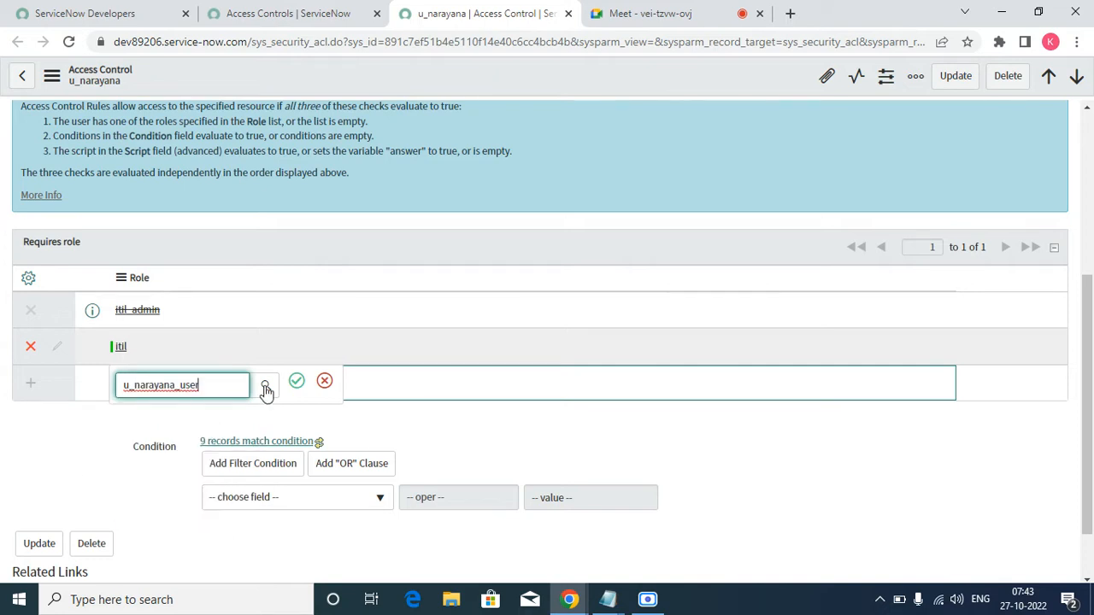
click(296, 382)
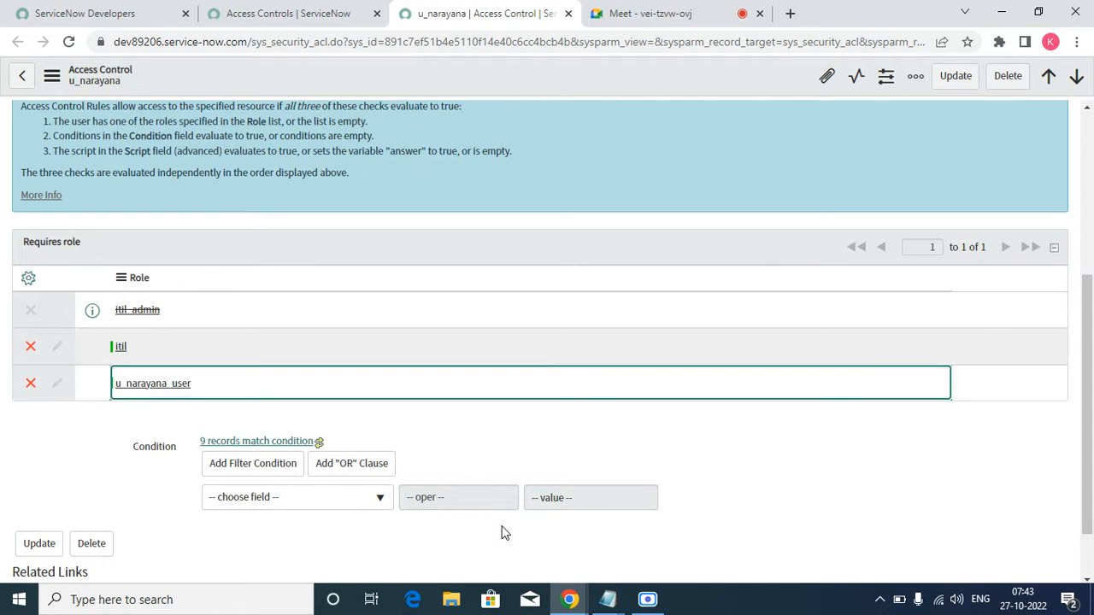
right_click(573, 84)
click(614, 84)
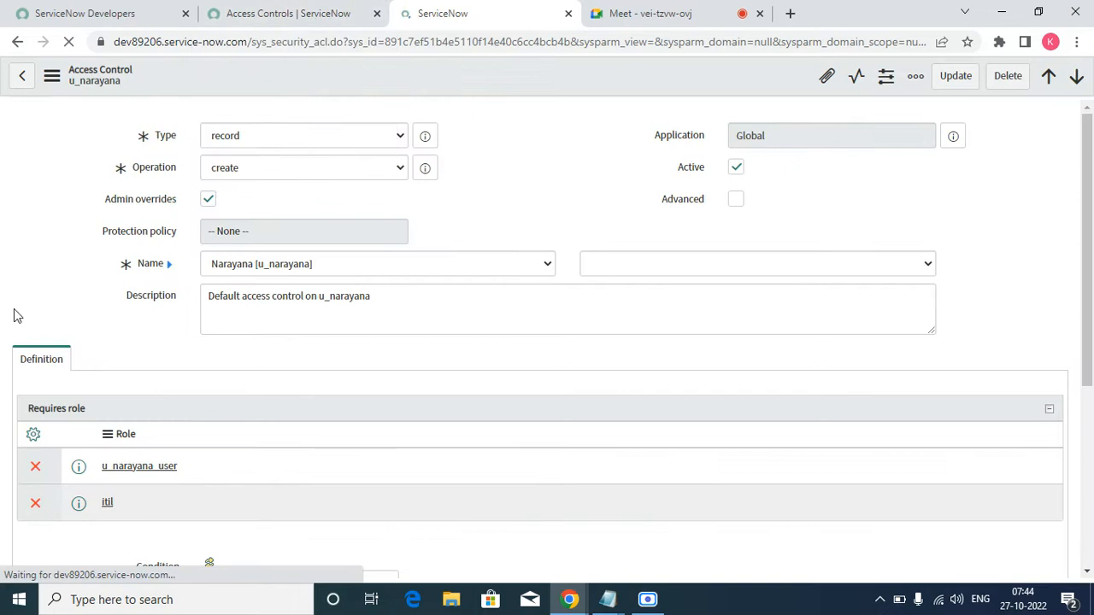
- Return to the main instance tab, impersonate the test user, and open the favorite Narayanas list
click(290, 13)
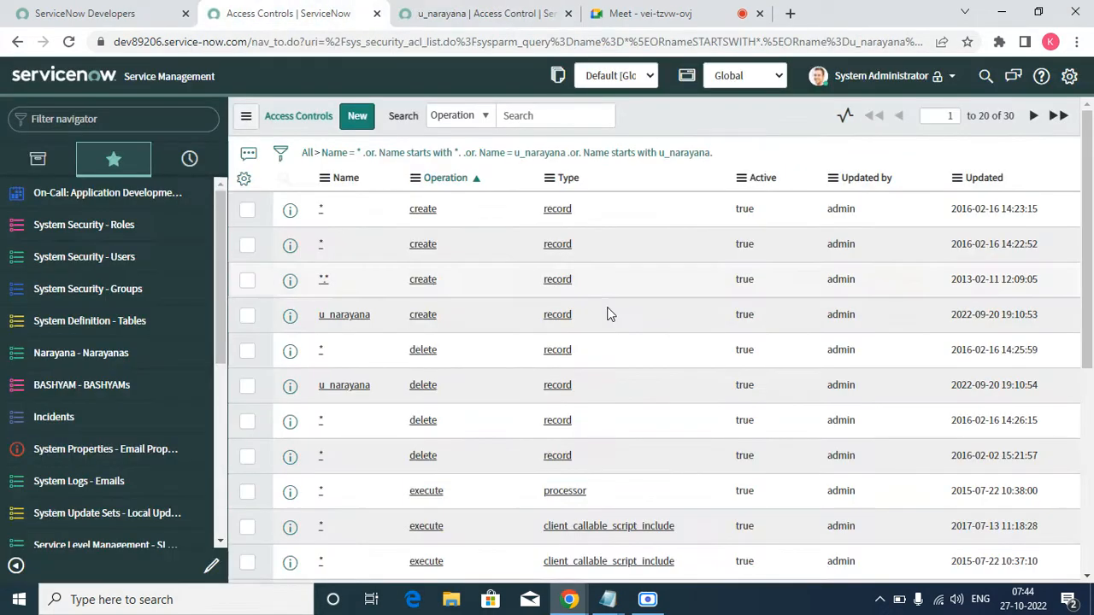
click(889, 77)
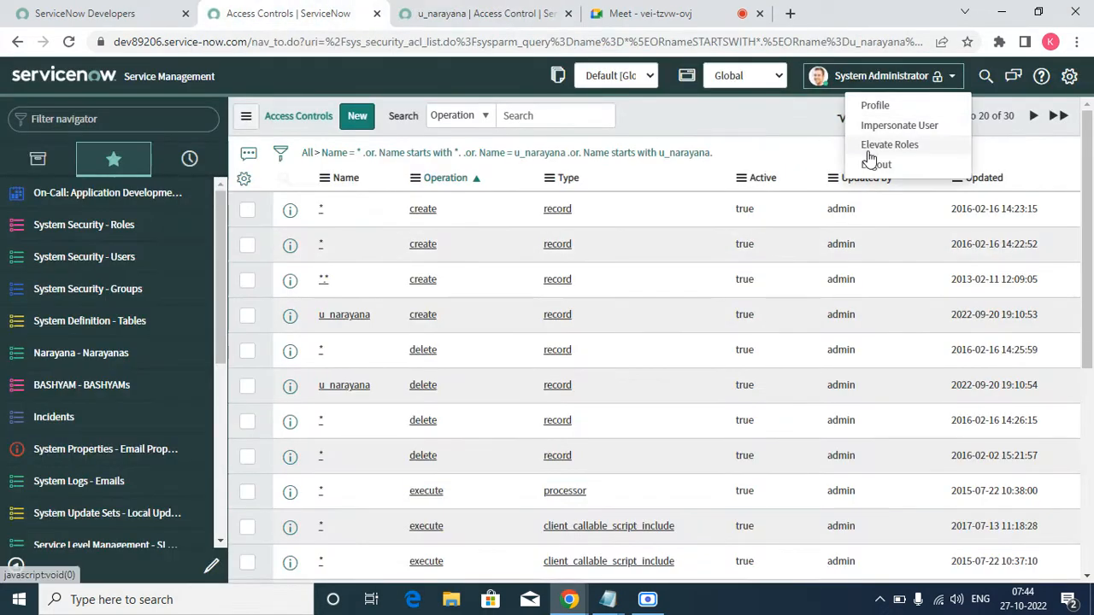
click(889, 126)
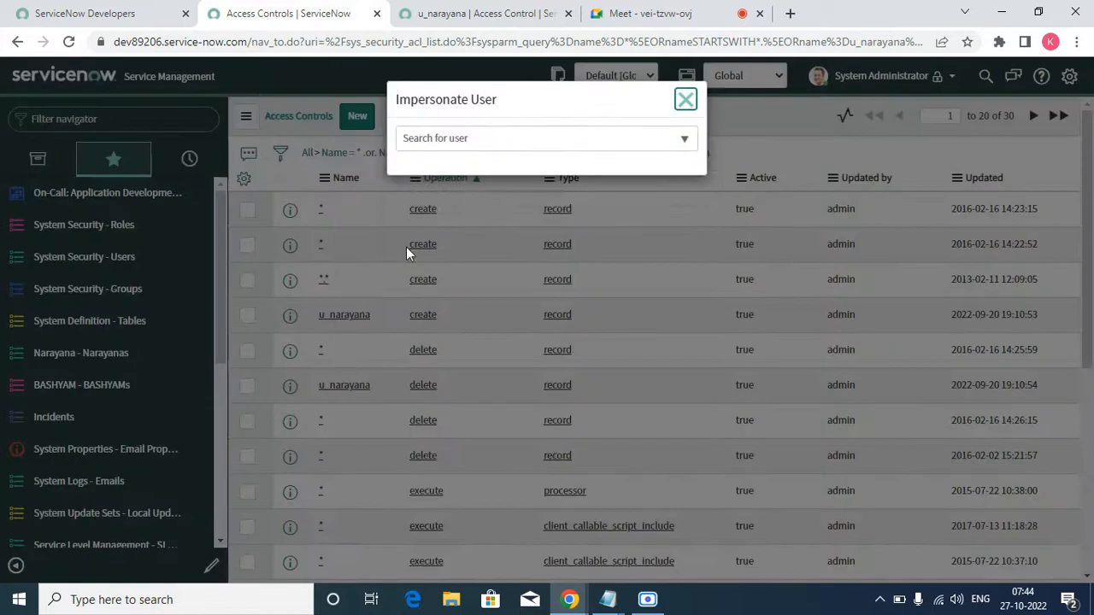
click(429, 226)
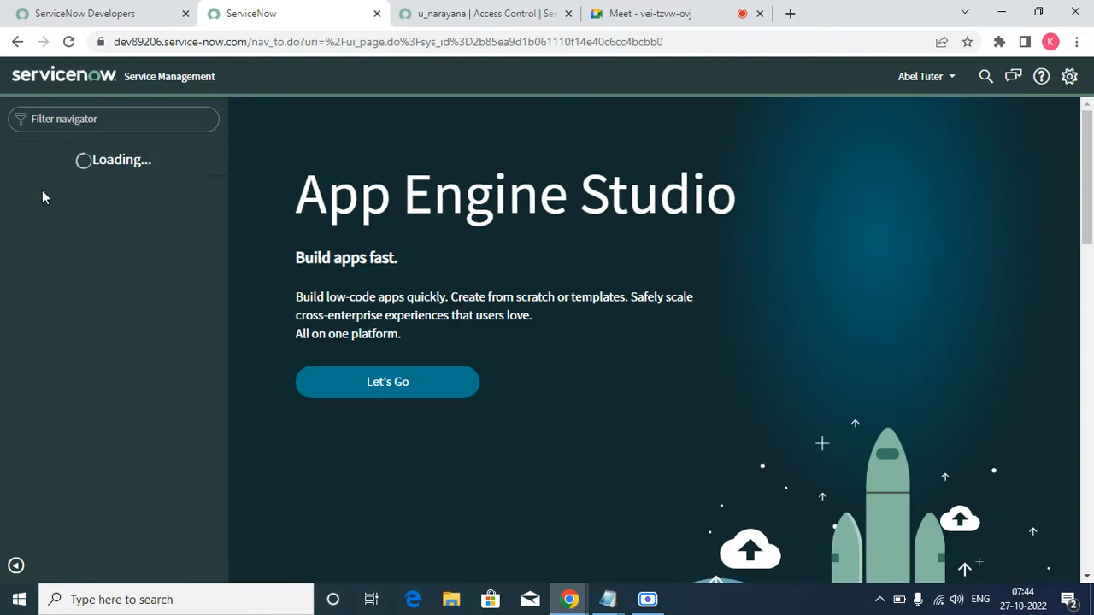
click(91, 241)
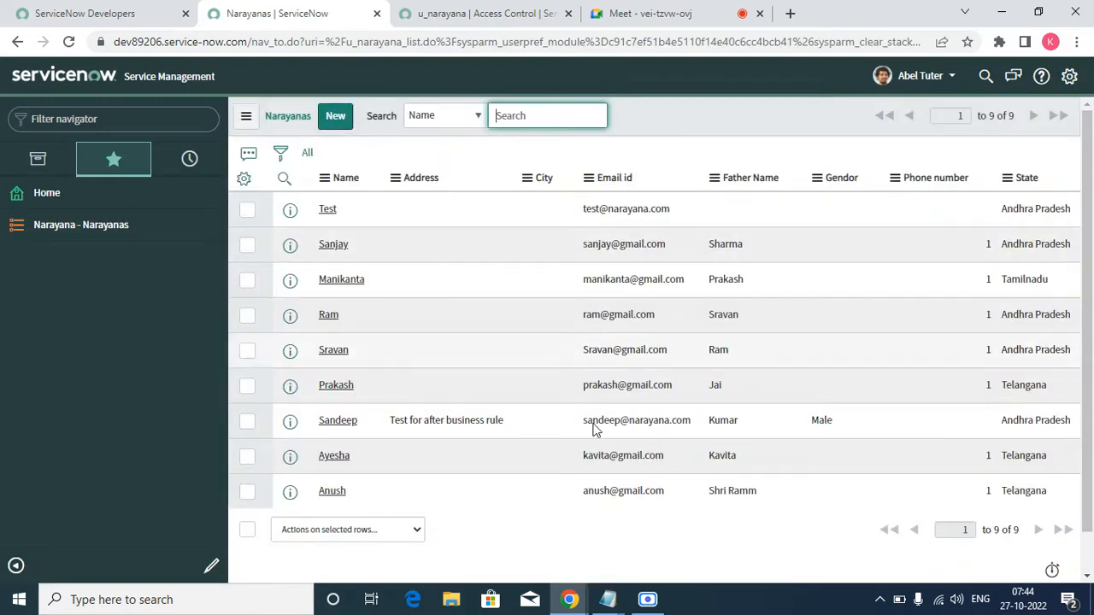
- Start a new Narayana record, filling in the student's name and father's name and setting the gender to Male
click(332, 118)
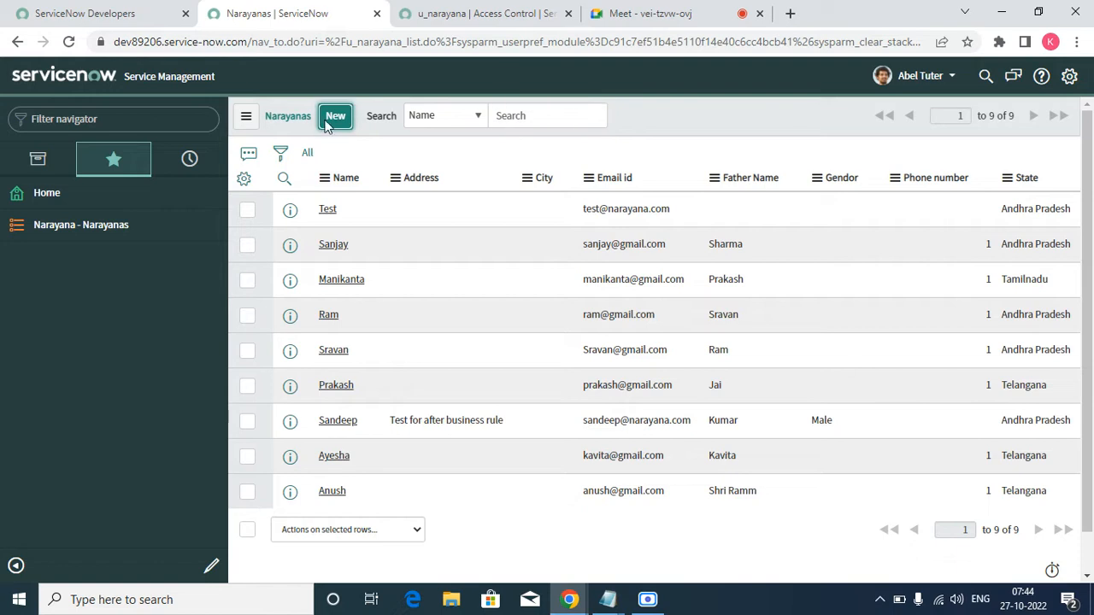
click(449, 210)
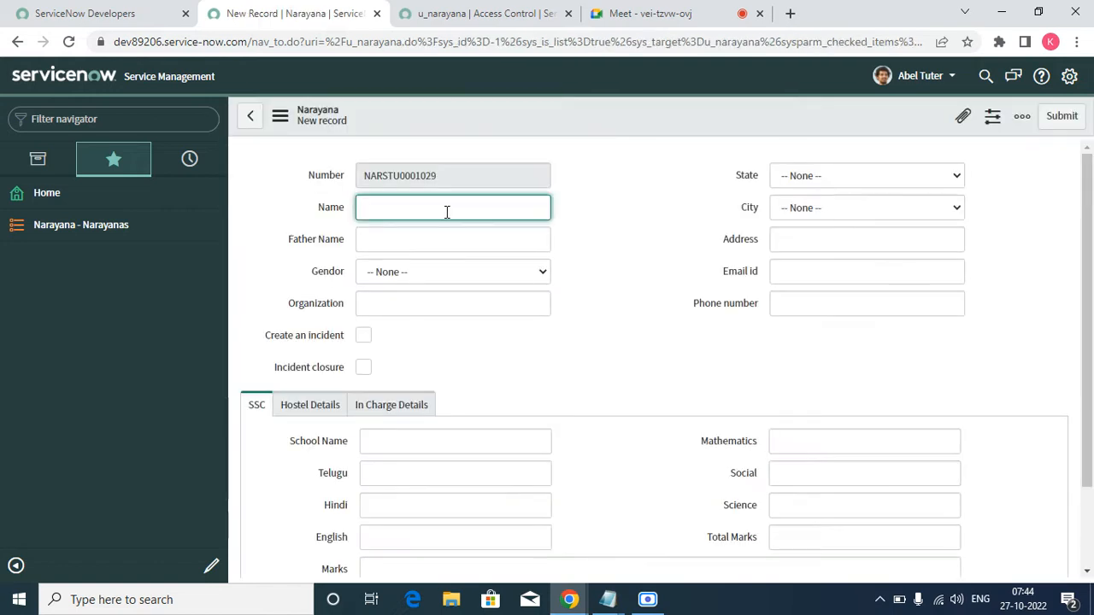
text(Abel)
key(Tab)
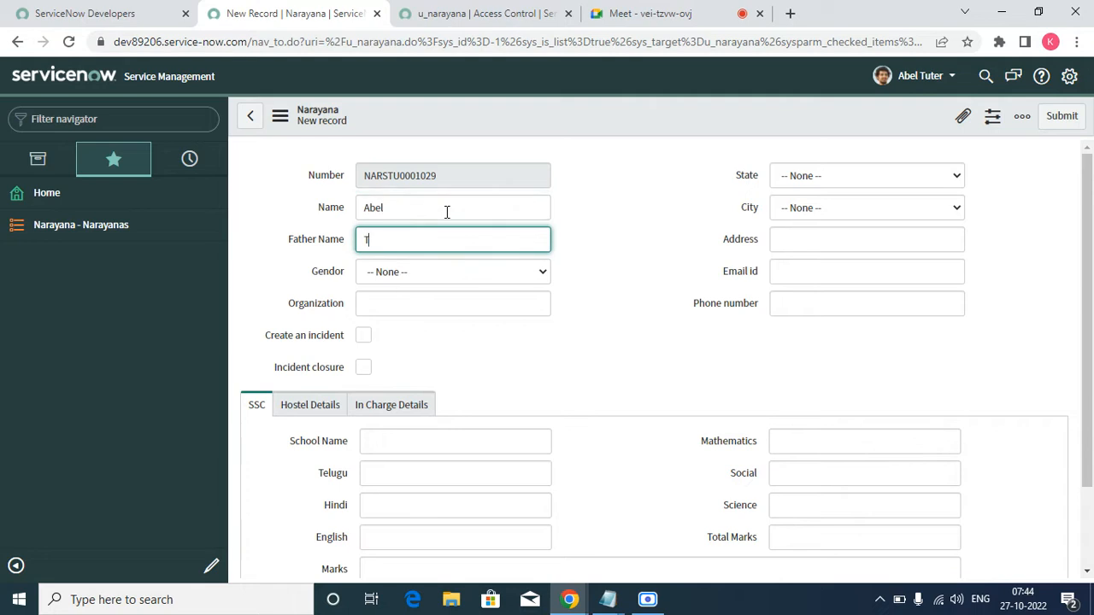
key(Tab)
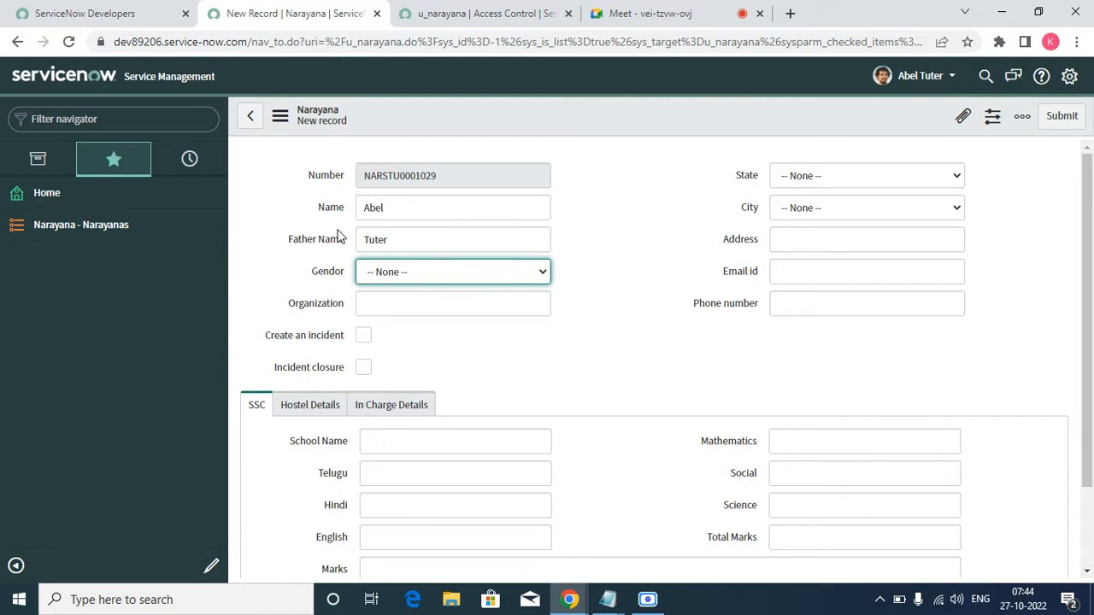
click(434, 271)
click(397, 306)
click(393, 303)
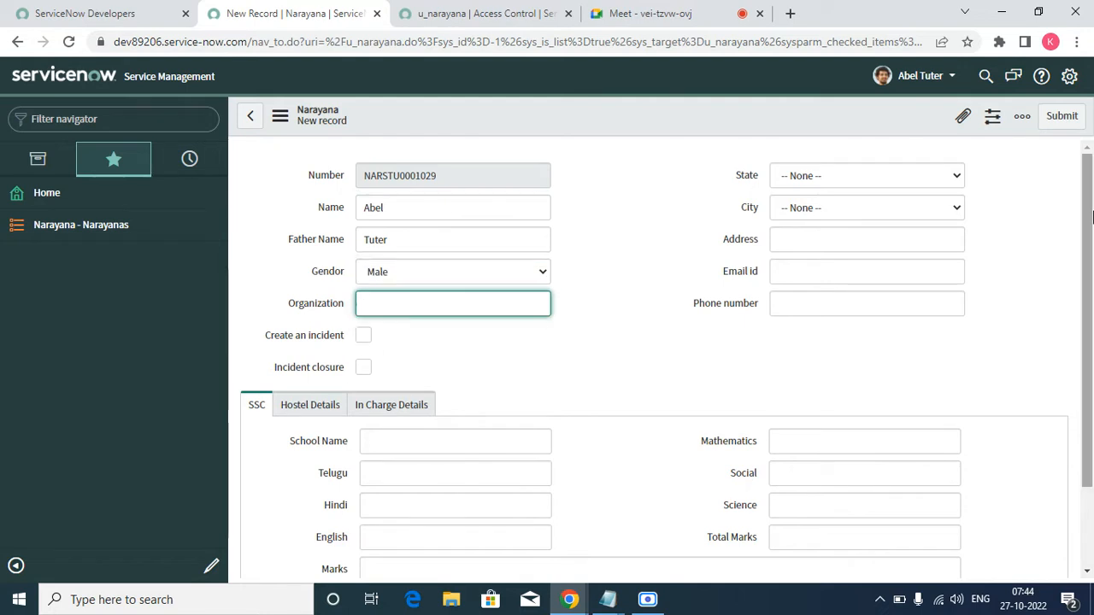
- Set the new record's state to Andhra Pradesh and its city to Vijayawada
click(780, 178)
click(820, 224)
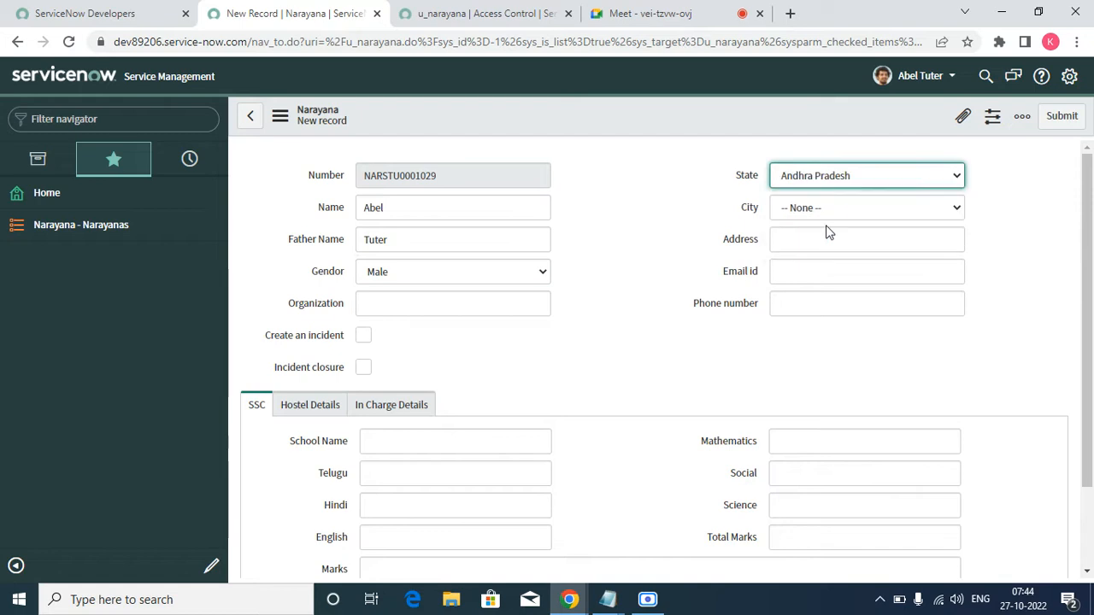
click(824, 215)
click(821, 257)
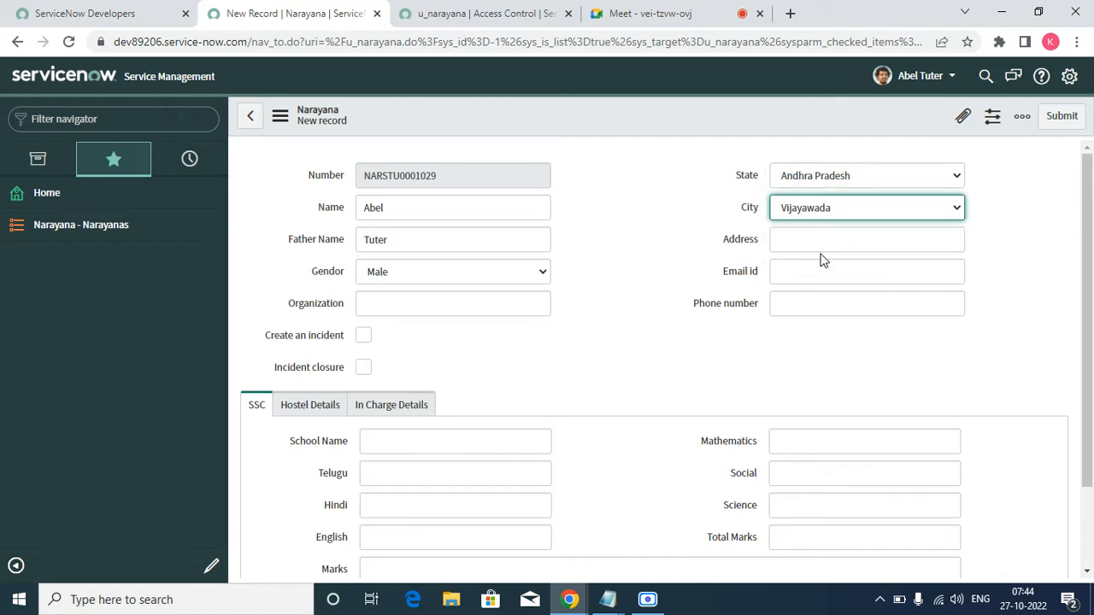
- Try to save the new Narayana record and dismiss the messages above the form
scroll(489, 432, down, 2)
scroll(477, 392, up, 2)
right_click(816, 111)
click(866, 125)
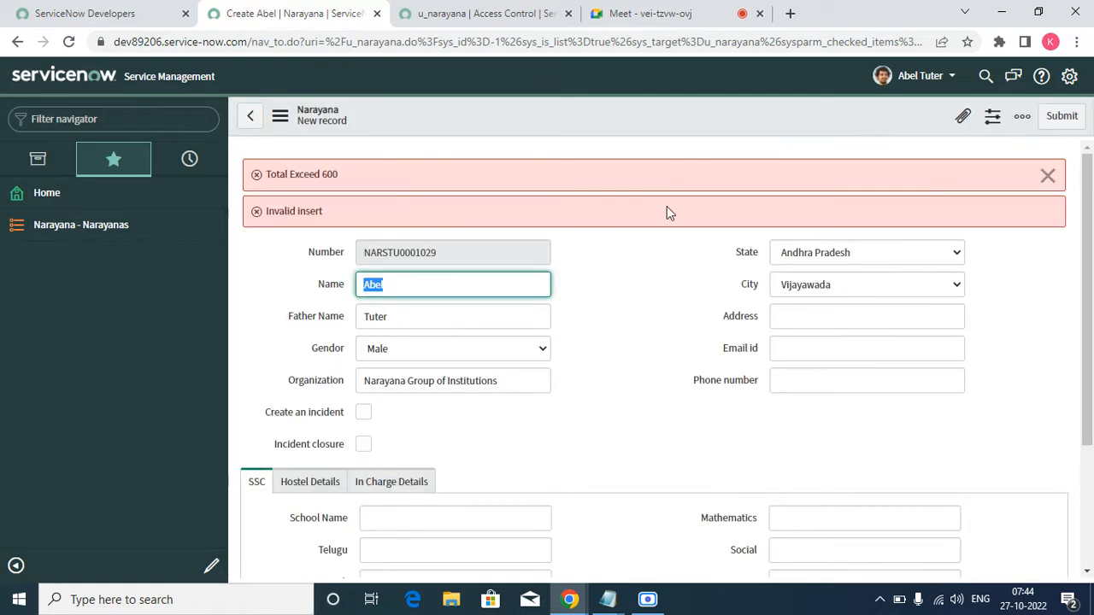
click(1048, 175)
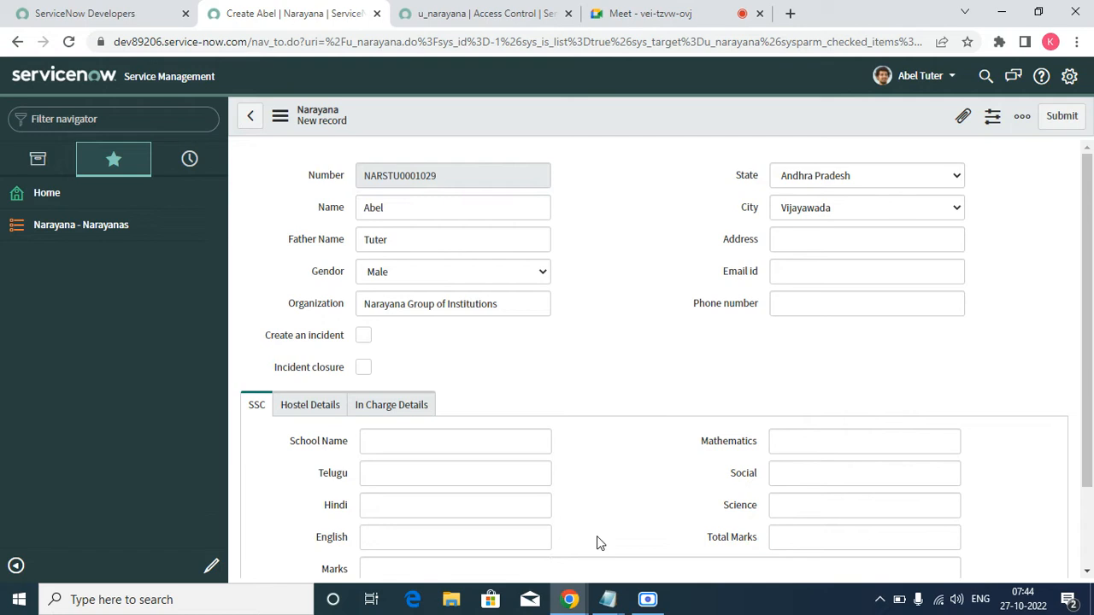
- Enter 8 as the Total Marks, try to save the record, and dismiss the form messages
click(781, 545)
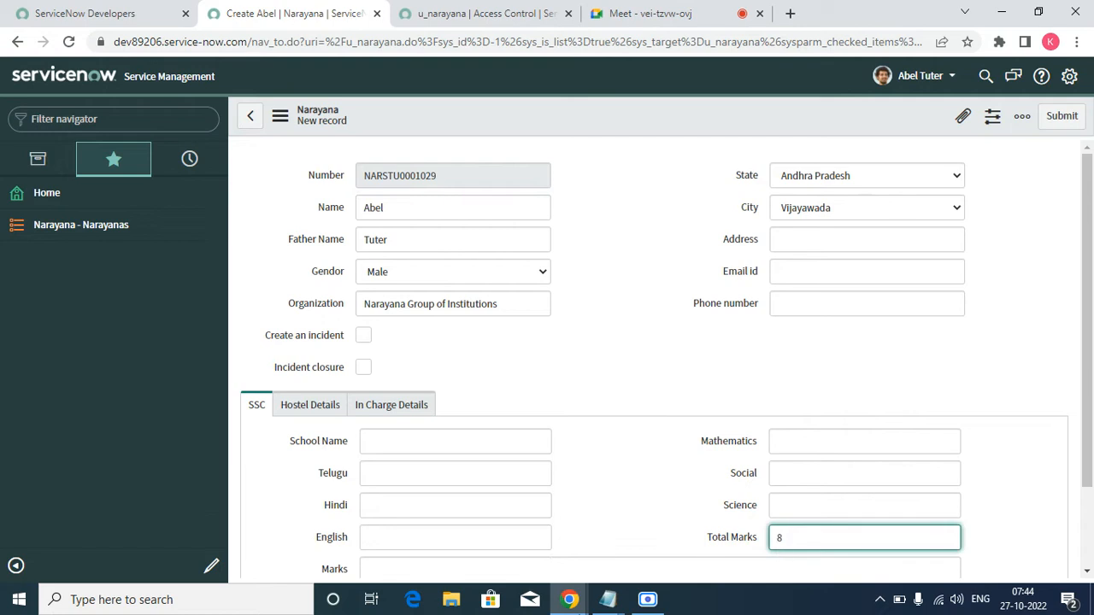
right_click(617, 109)
mouse_move(661, 138)
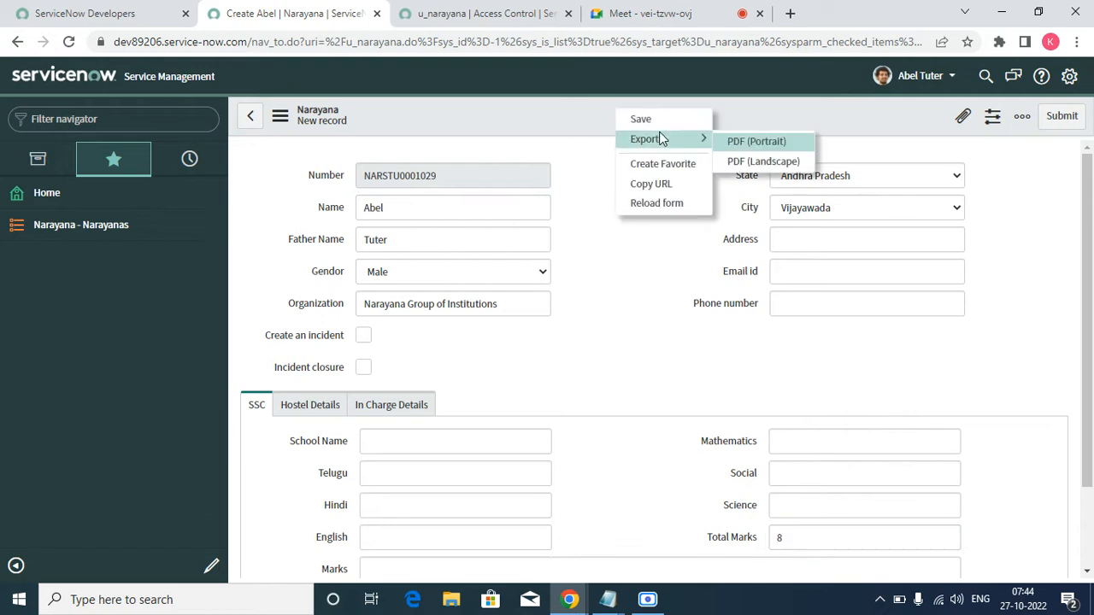
click(648, 120)
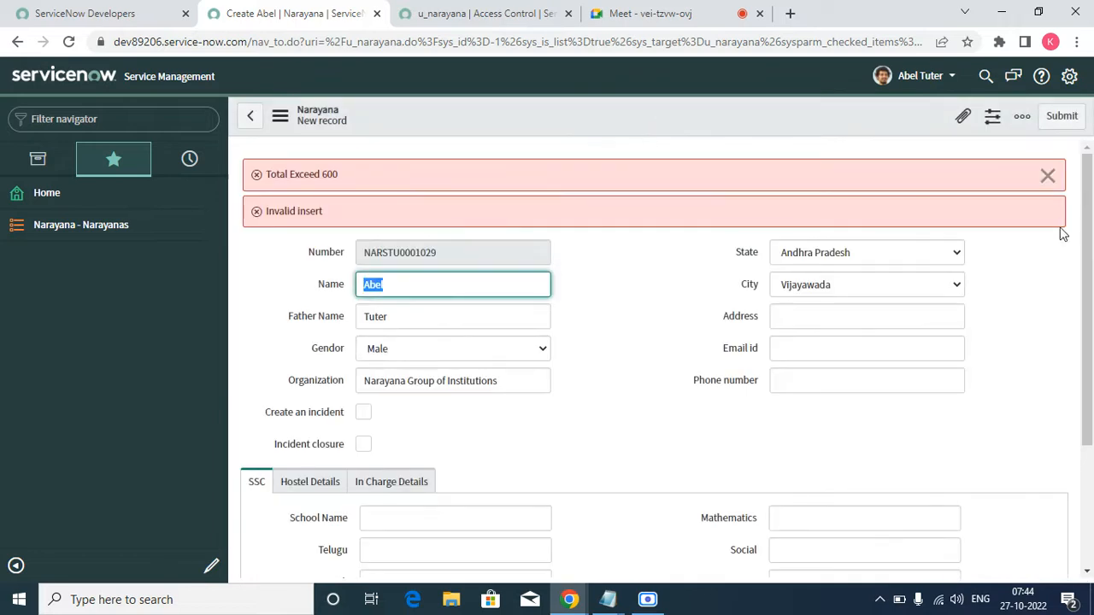
click(1048, 176)
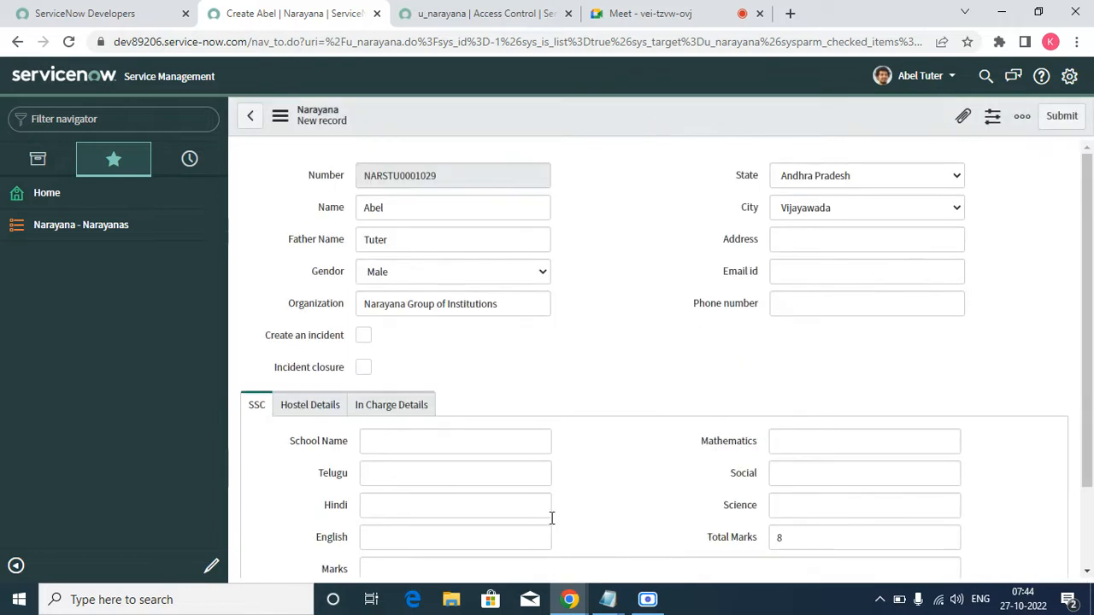
- Set the Total Marks to 80, try saving the record again, and dismiss the form messages
scroll(566, 511, down, 2)
scroll(569, 511, up, 2)
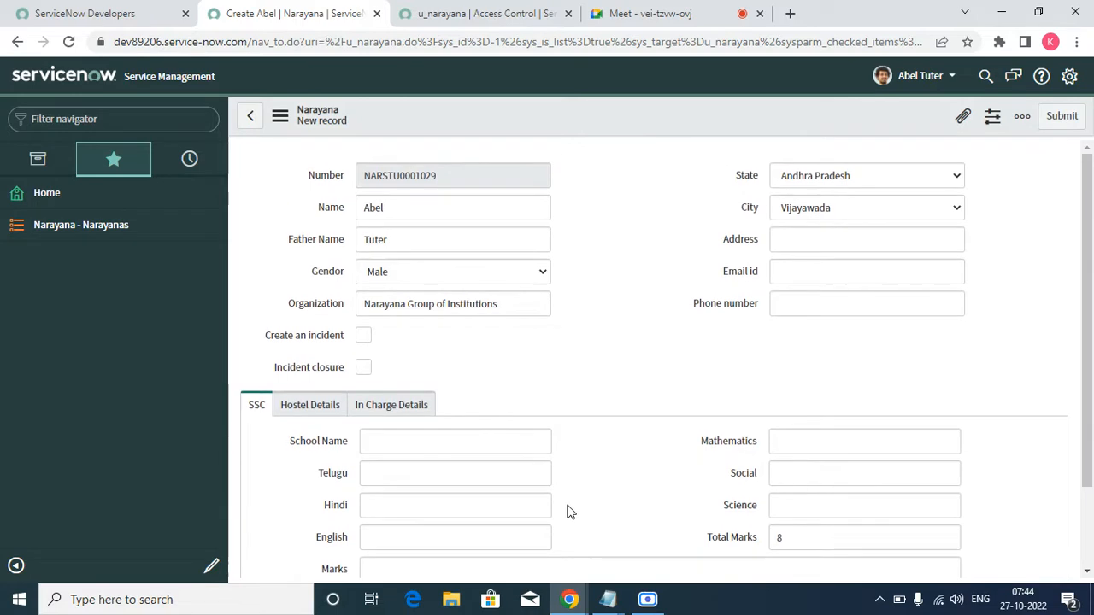
click(830, 540)
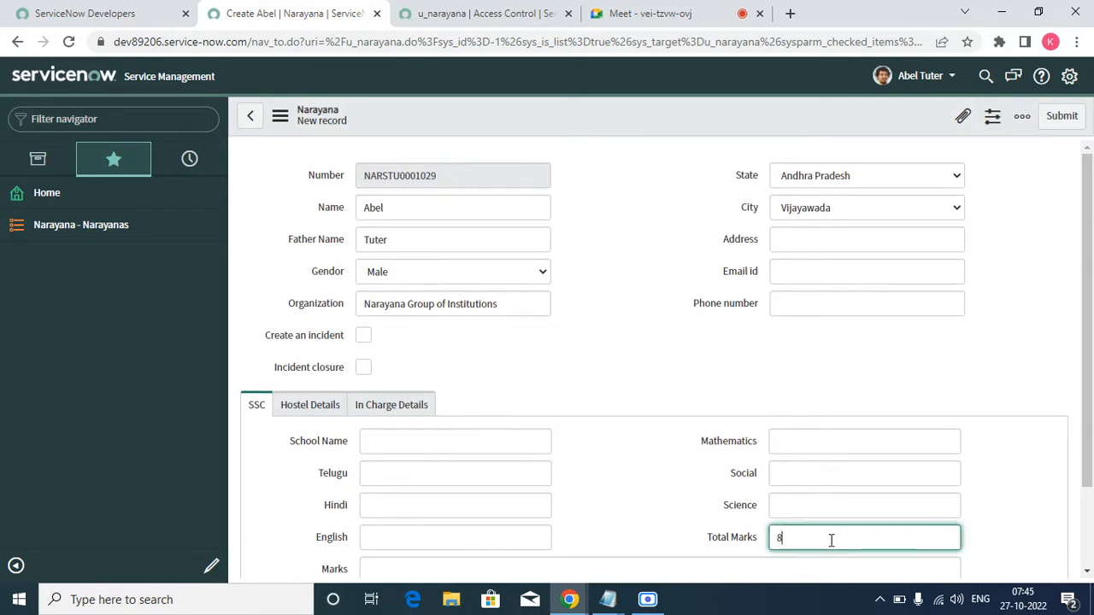
right_click(693, 117)
click(744, 132)
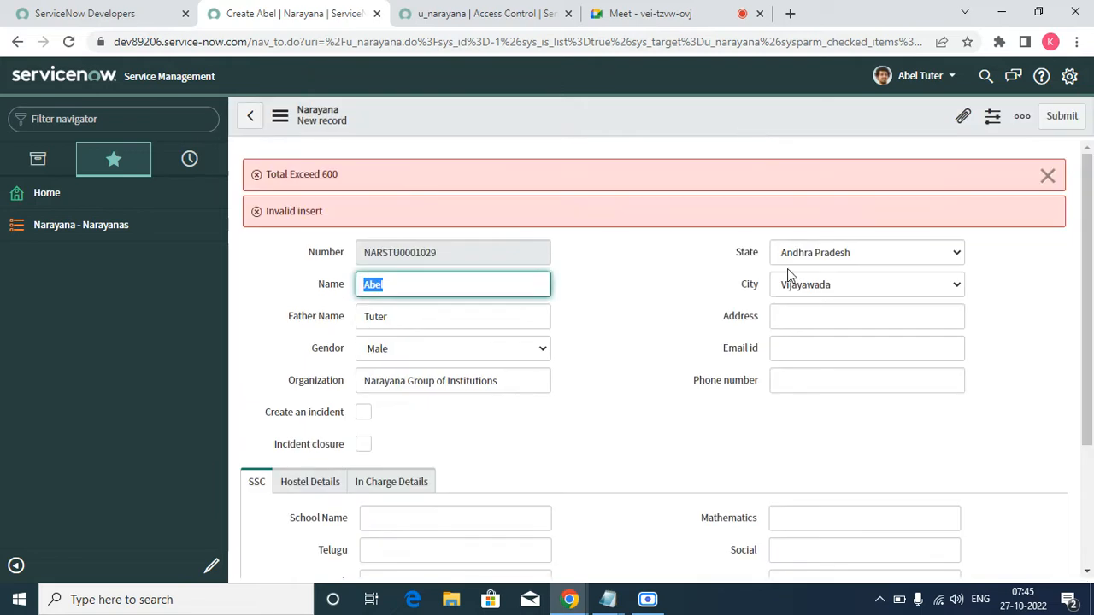
click(1048, 175)
- In the SSC section, enter 90 for Telugu, 90 for Hindi and 80 for English
click(390, 481)
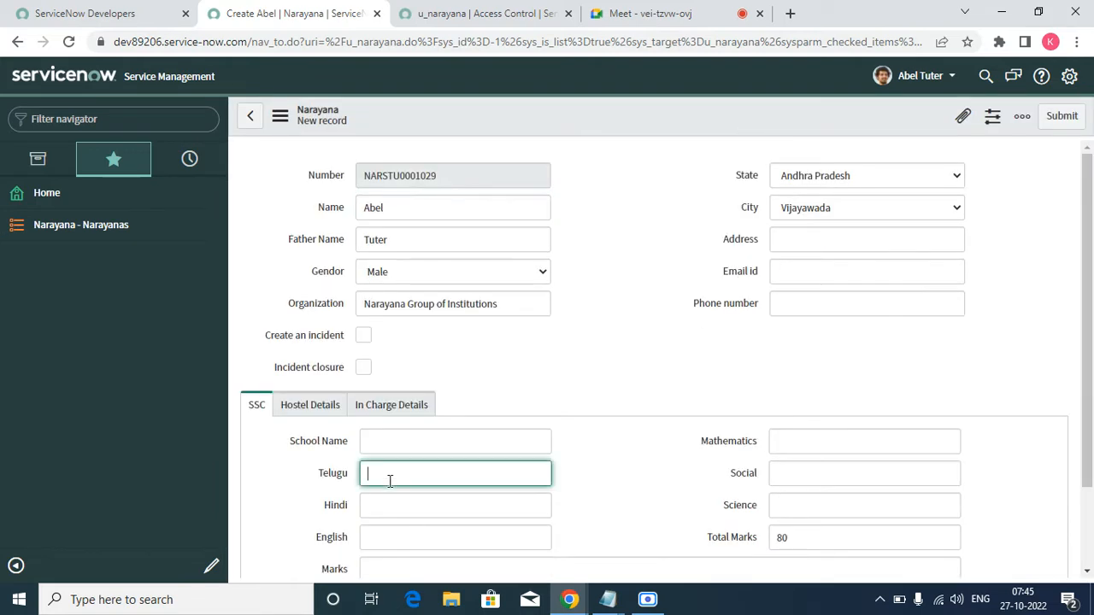
text(9)
key(Tab)
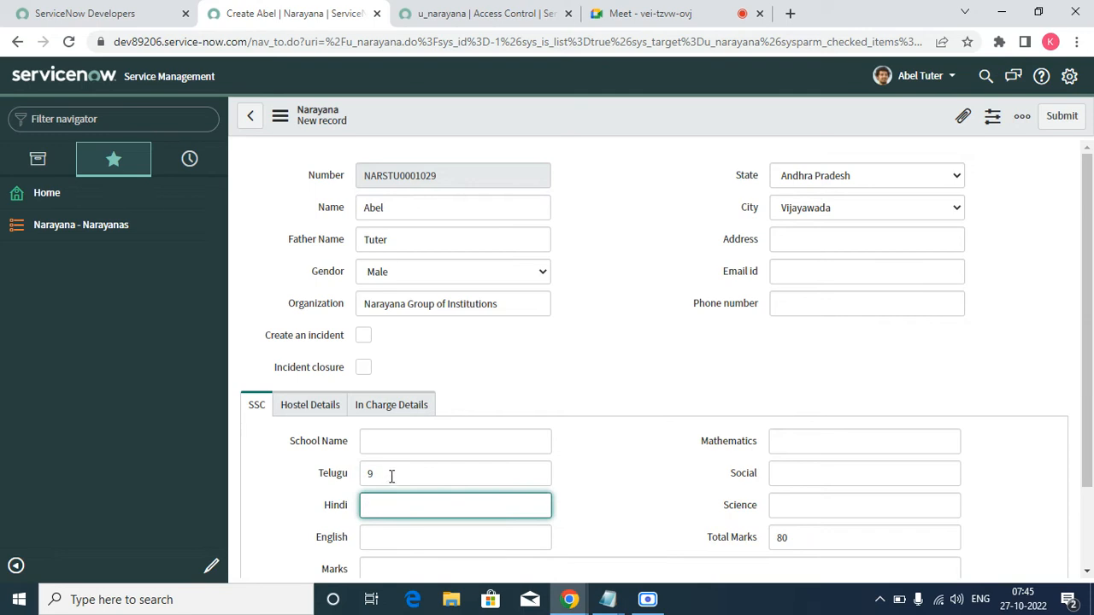
click(390, 475)
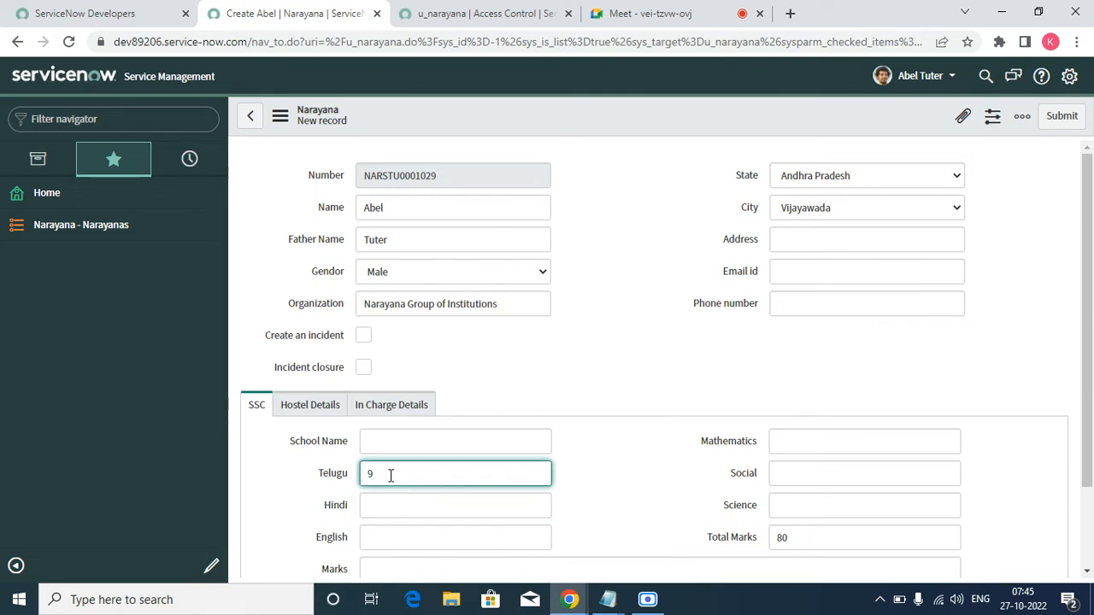
text(0)
key(Tab)
text(9)
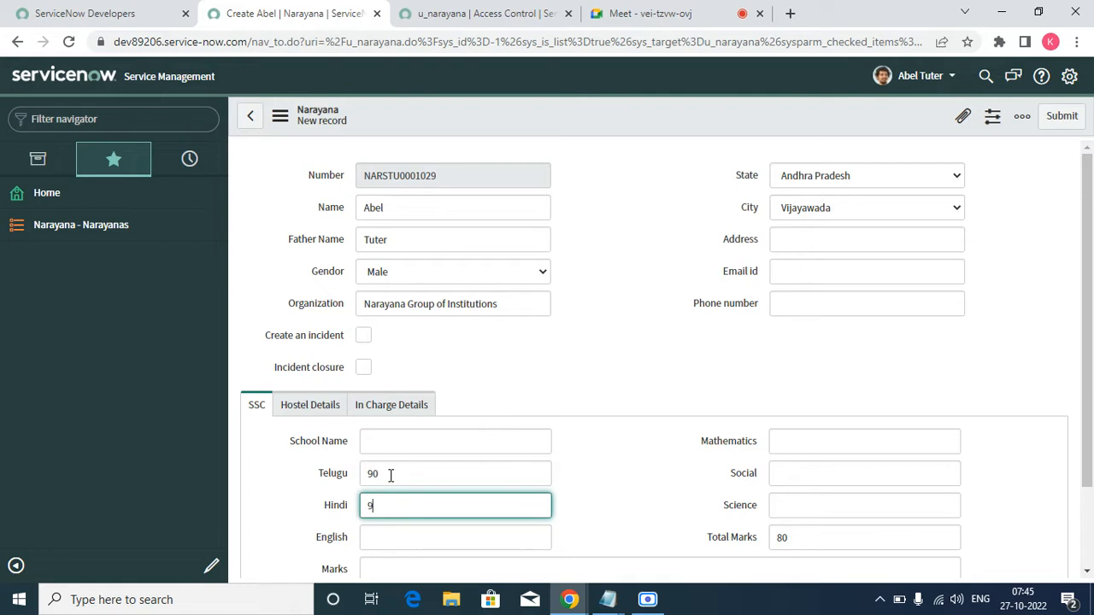
text(0)
key(Tab)
text(80)
key(Tab)
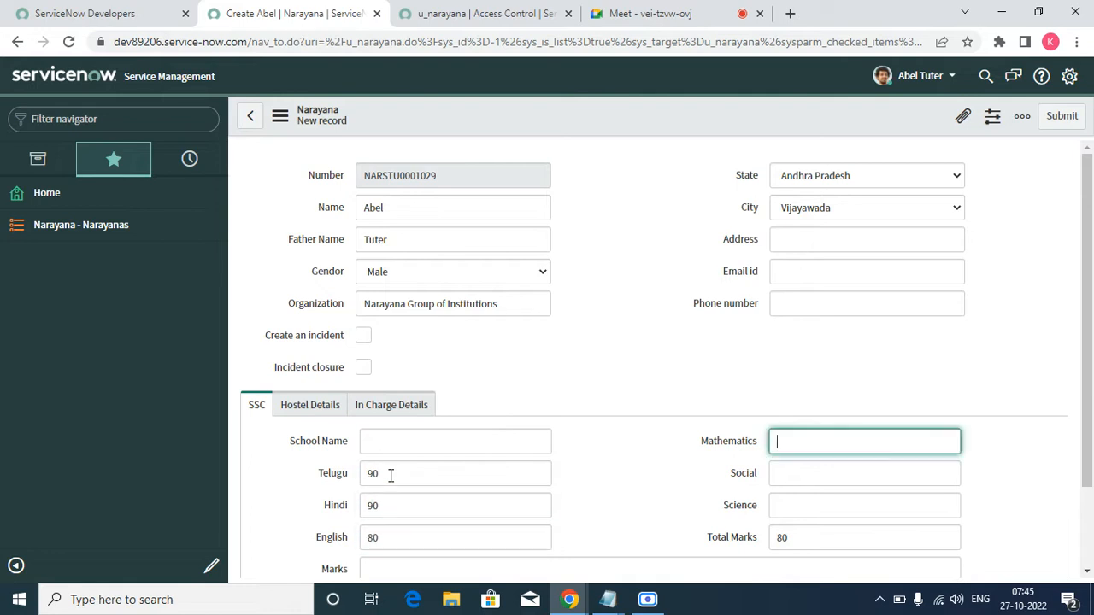
- Enter 80 for Mathematics, 80 for Social and 89 for Science in the SSC section
text(80)
key(Tab)
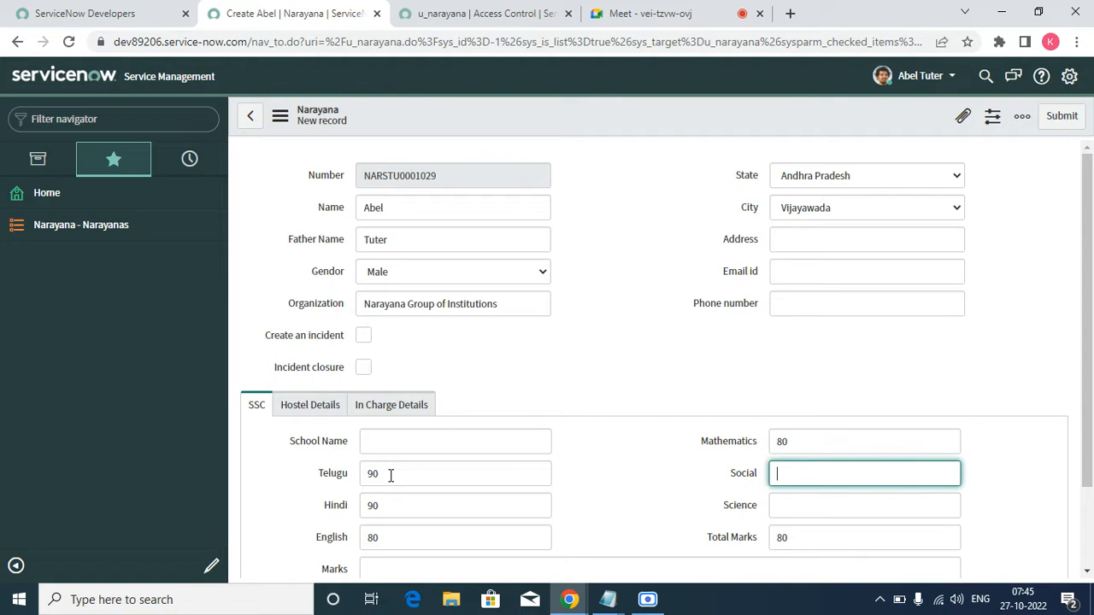
key(Tab)
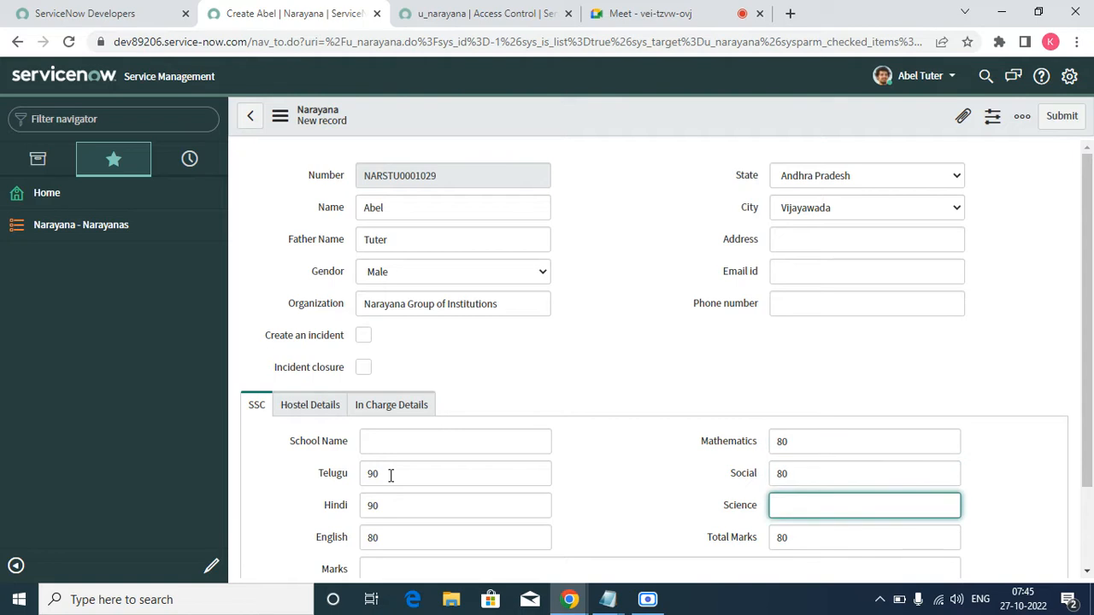
key(Tab)
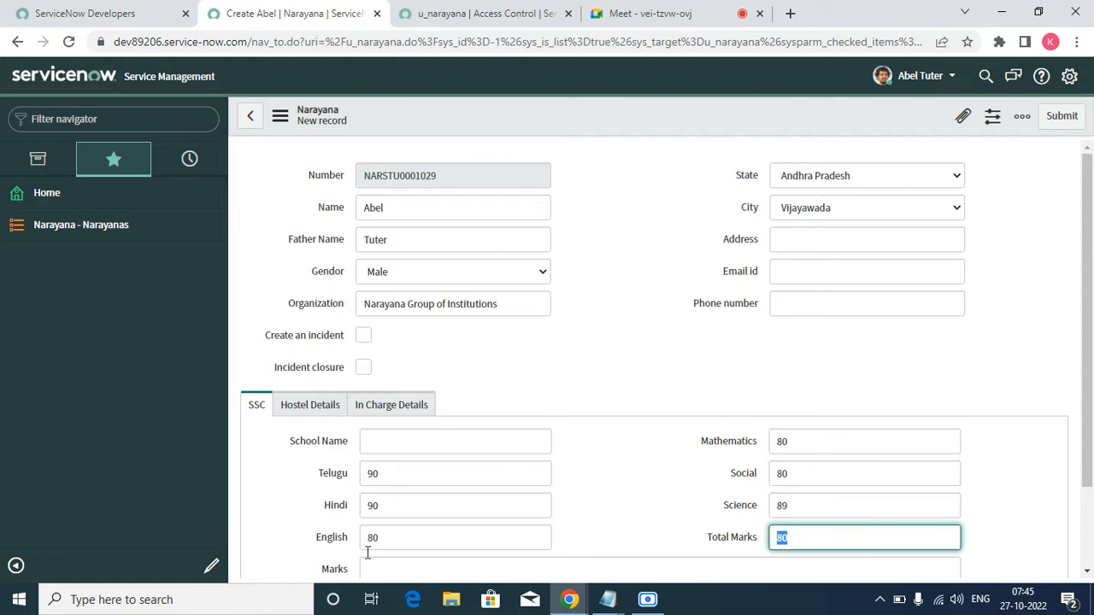
- Save the new Narayana record and return to the beginning of the form
scroll(1085, 222, down, 2)
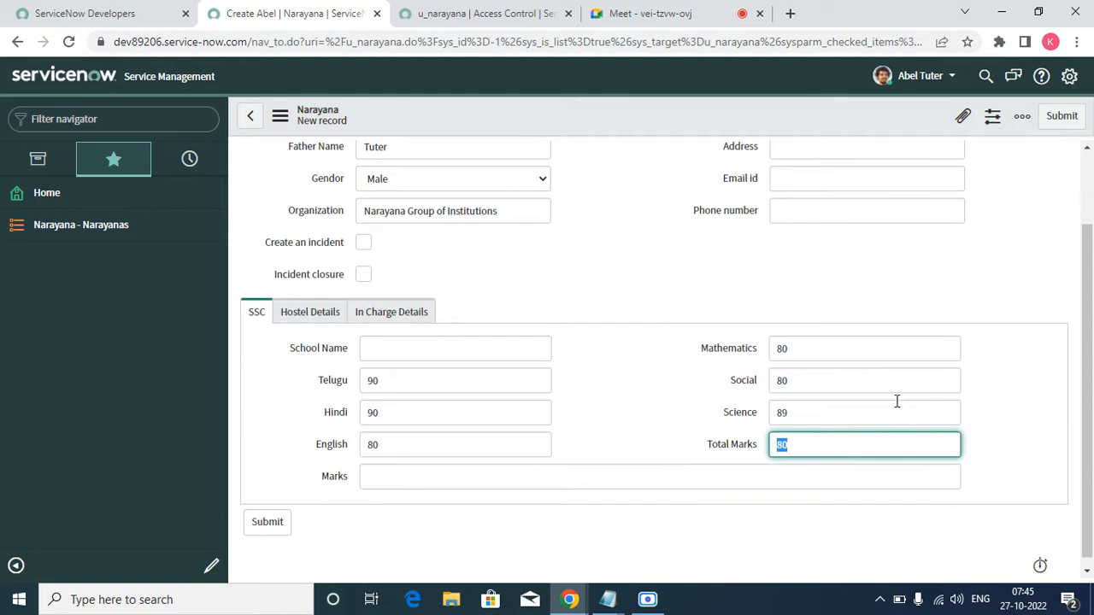
right_click(571, 113)
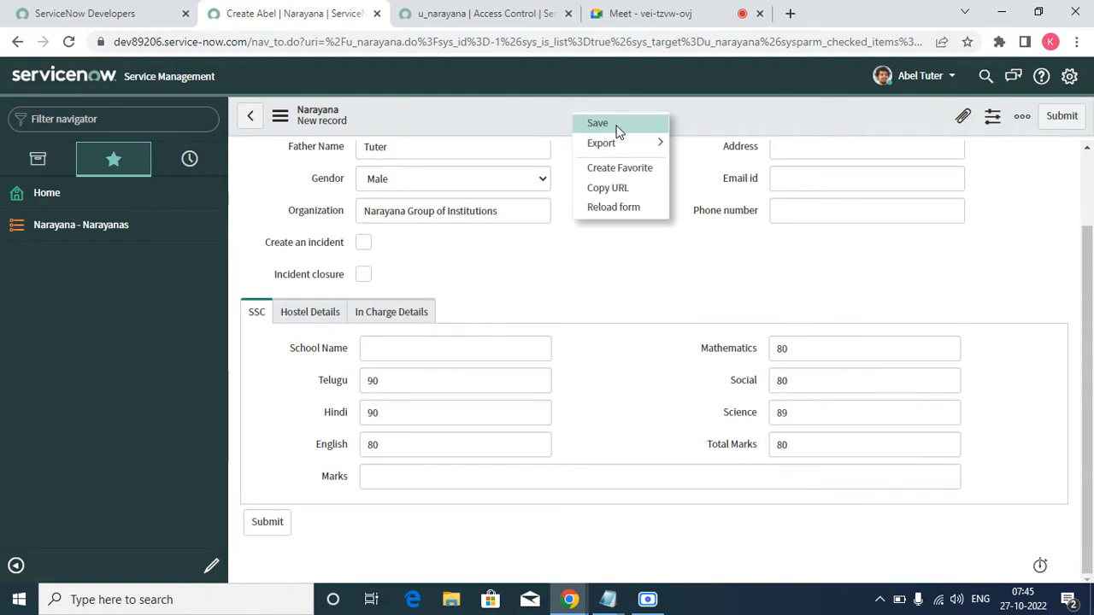
click(618, 129)
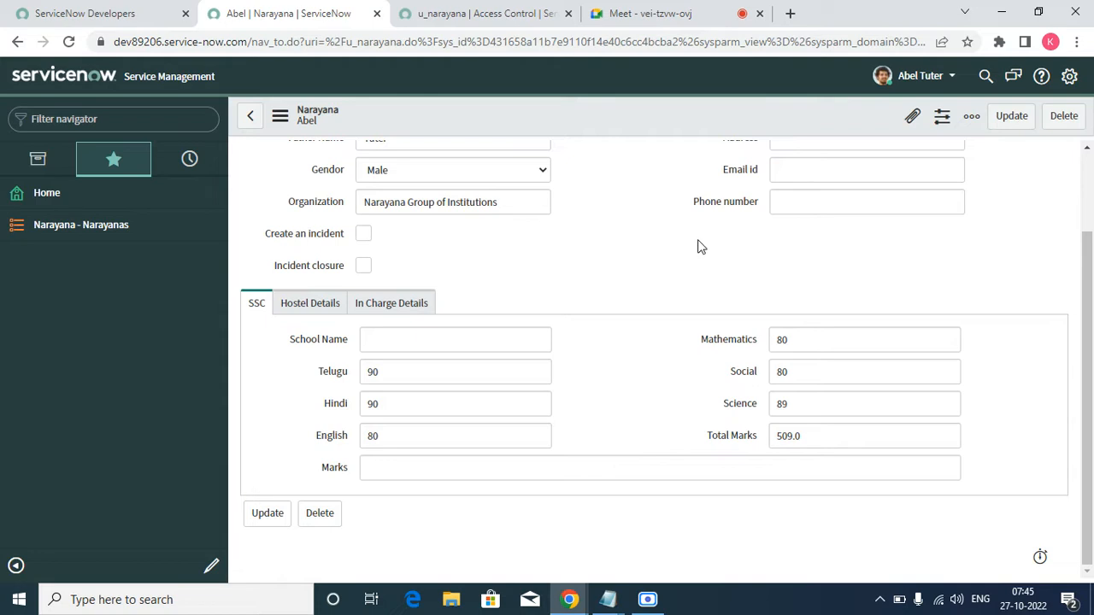
scroll(675, 257, up, 2)
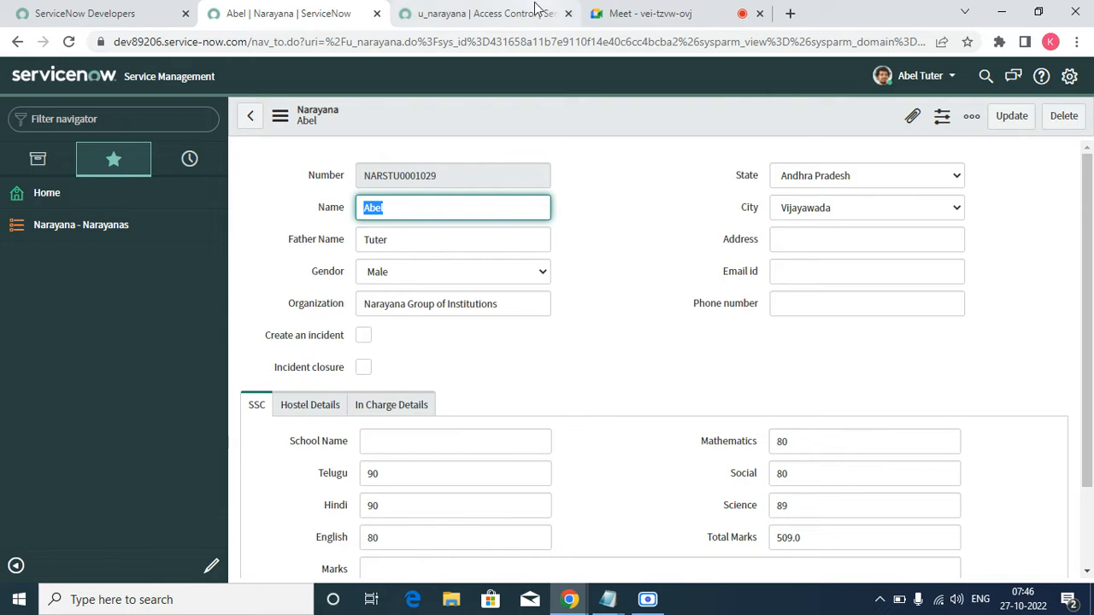
- End the impersonation to return to the System Administrator account
click(473, 18)
click(321, 7)
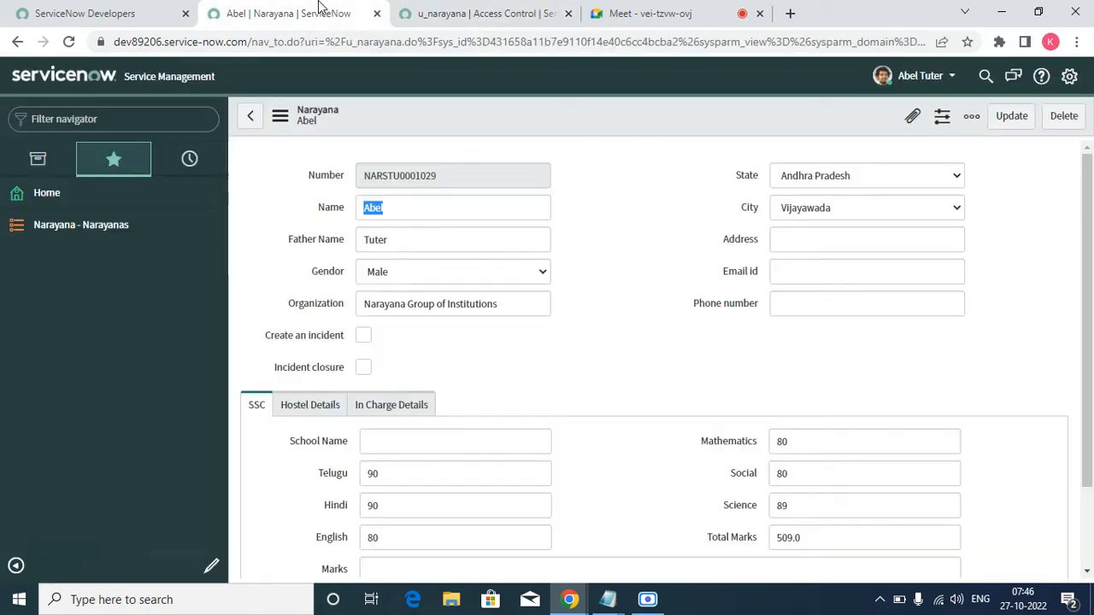
click(944, 77)
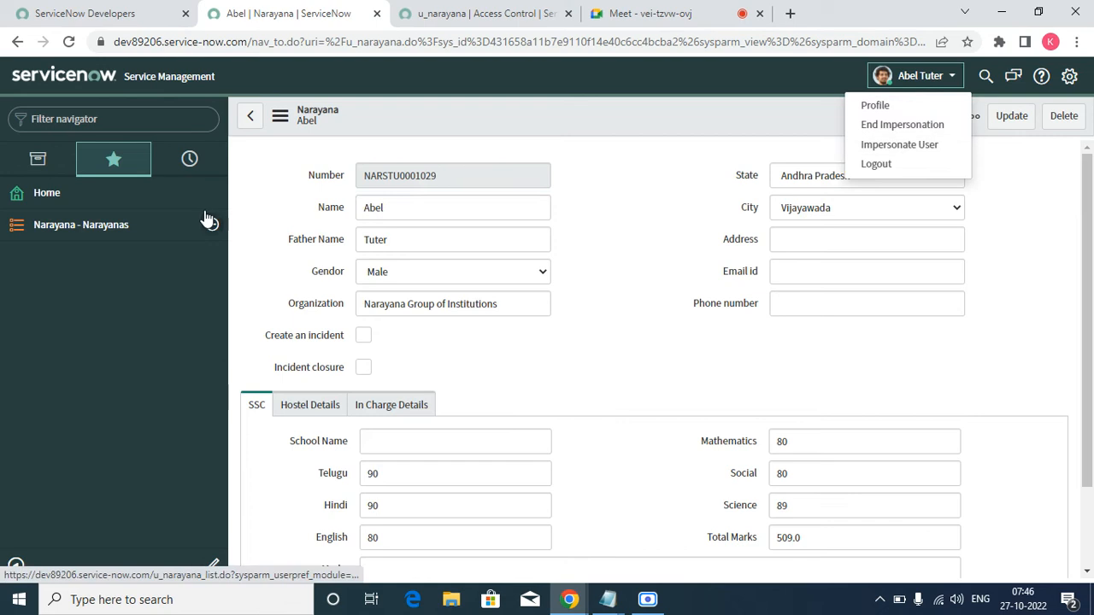
click(913, 127)
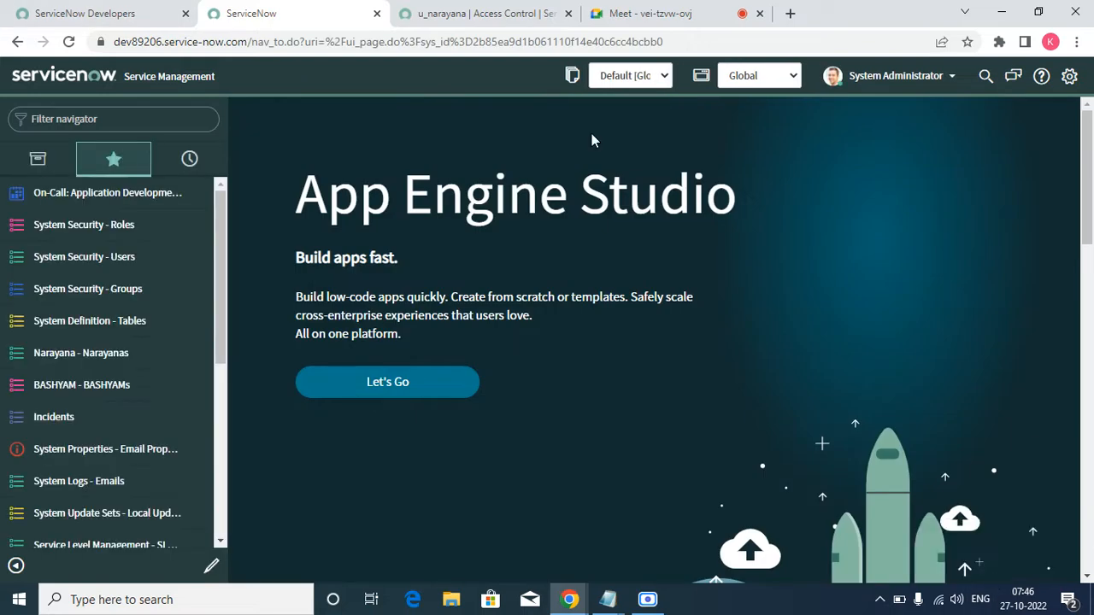
click(834, 76)
click(927, 151)
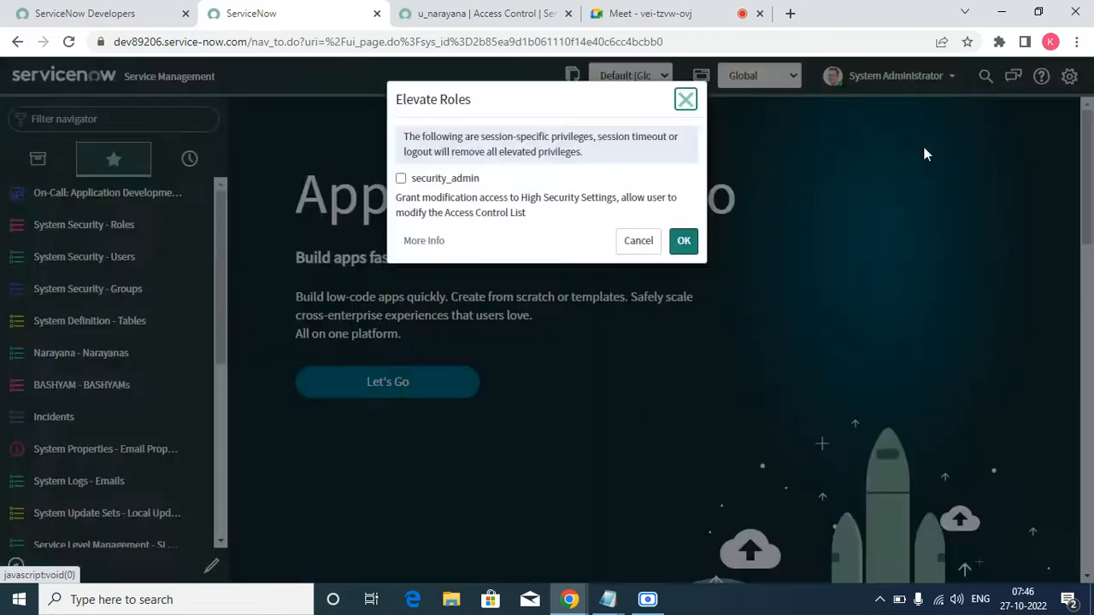
click(637, 241)
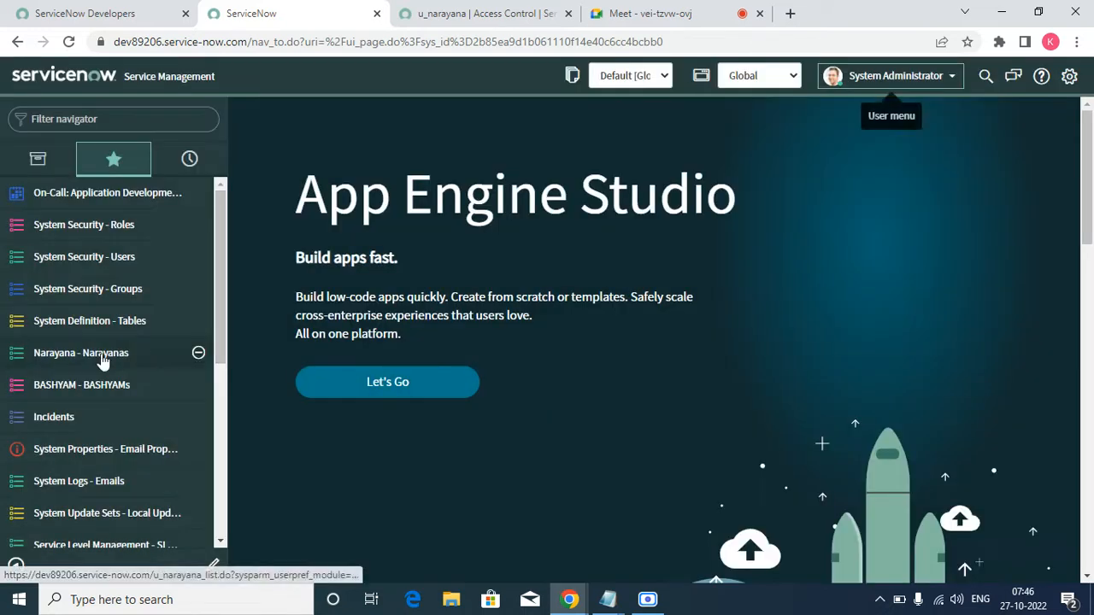
- Open the Narayanas list and display the security rules configured for its table
click(203, 357)
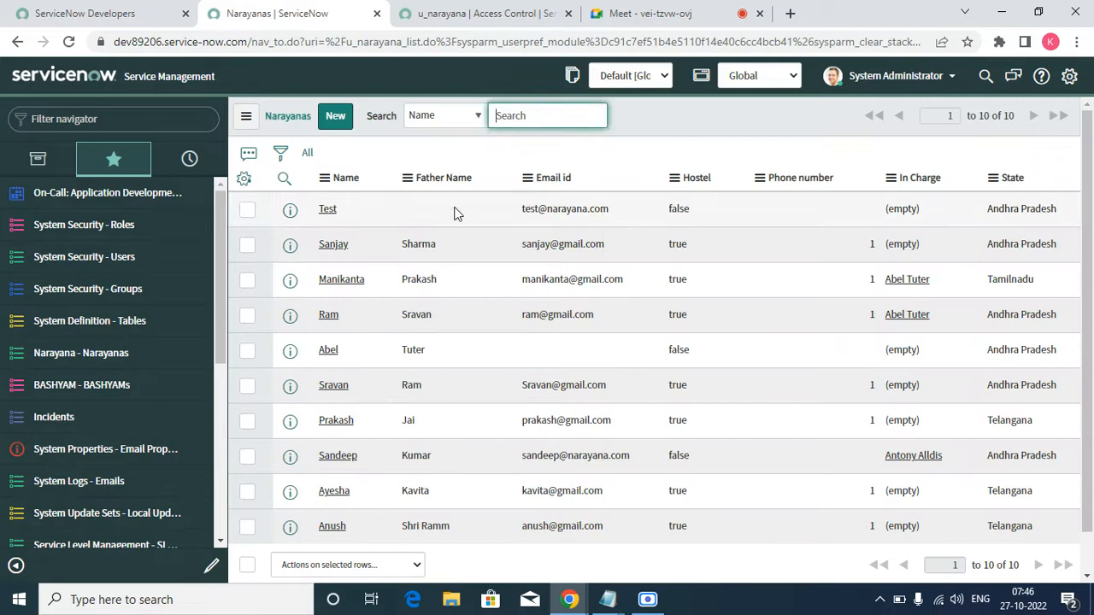
right_click(446, 180)
mouse_move(523, 341)
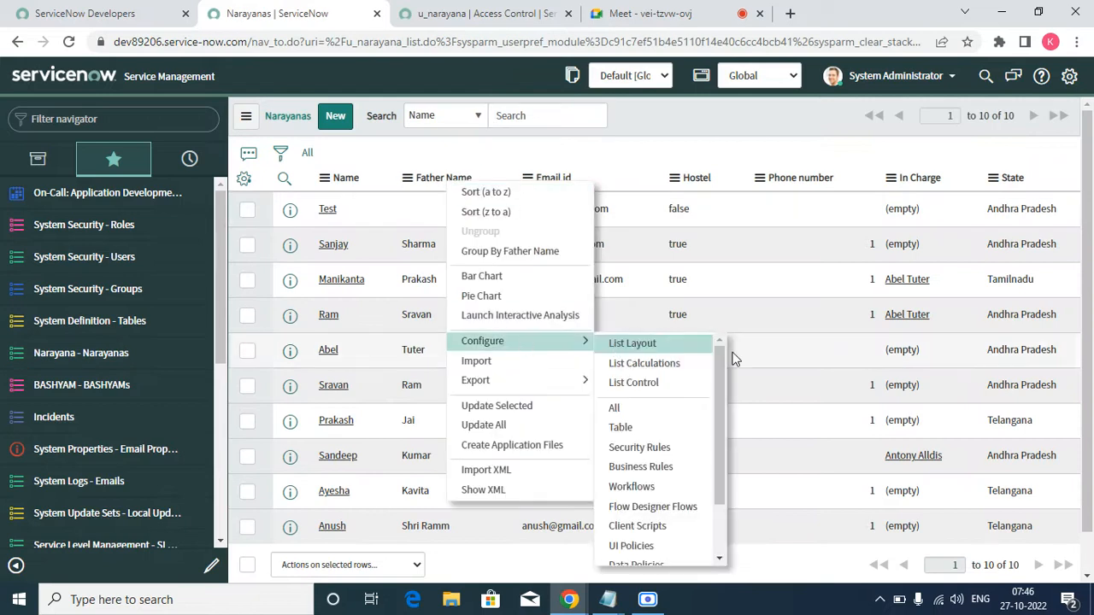
click(632, 458)
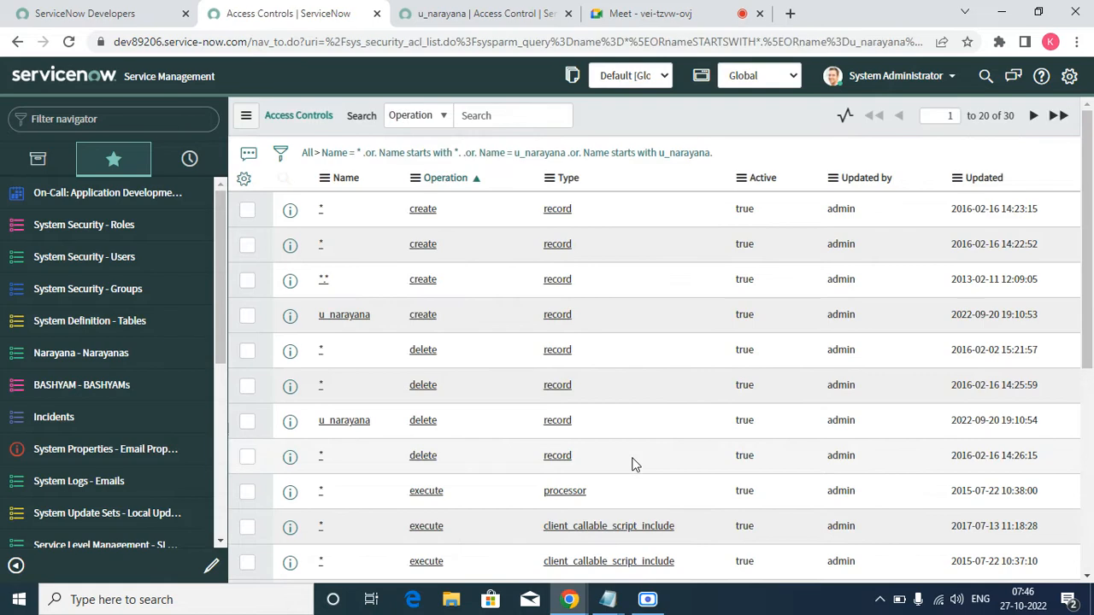
- Close the old access control tab and open the u_narayana create rule in a new tab
click(567, 14)
right_click(290, 318)
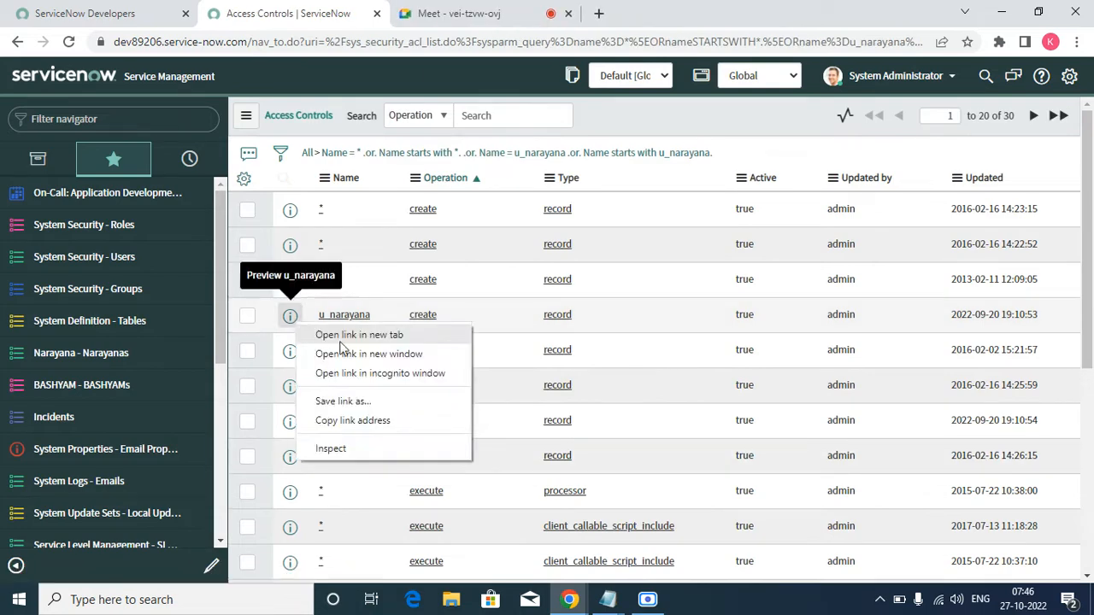
click(340, 338)
click(453, 10)
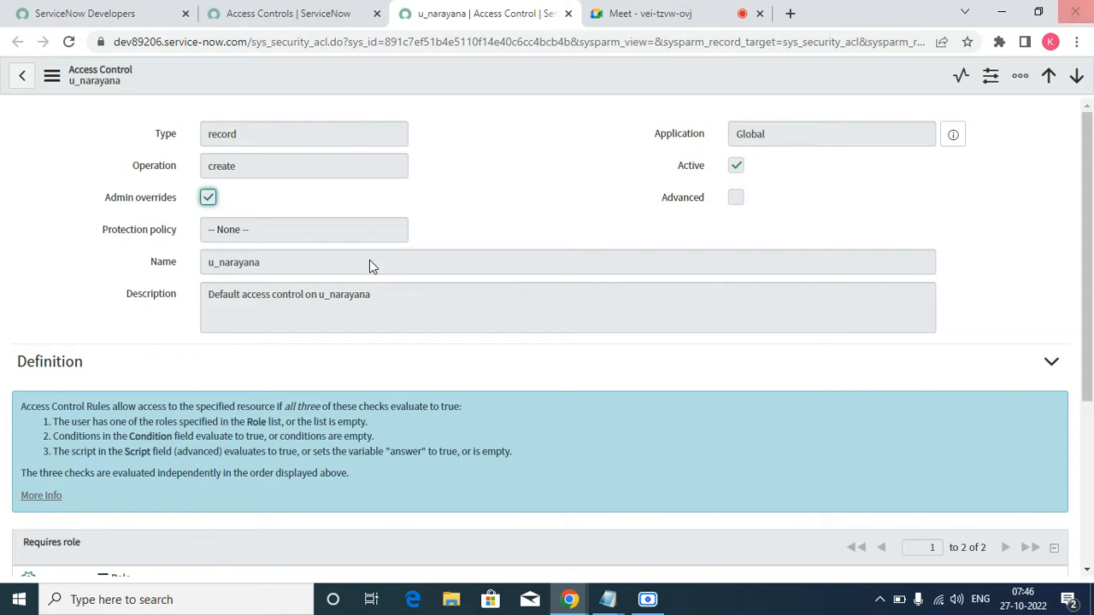
- Elevate the session to the security_admin role and reload the u_narayana create rule for editing
click(274, 18)
click(914, 79)
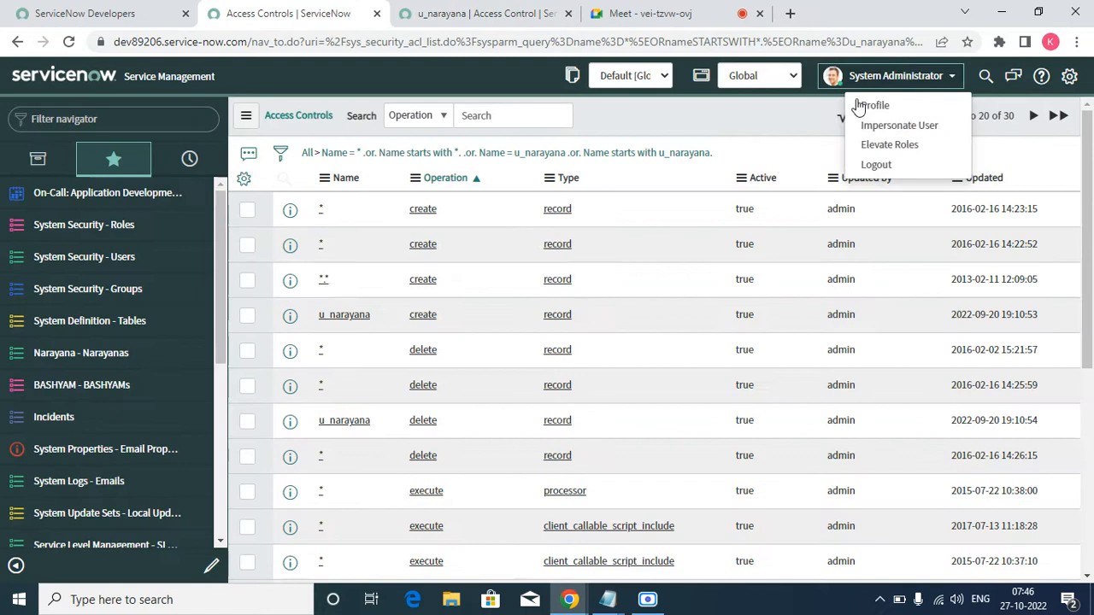
click(867, 144)
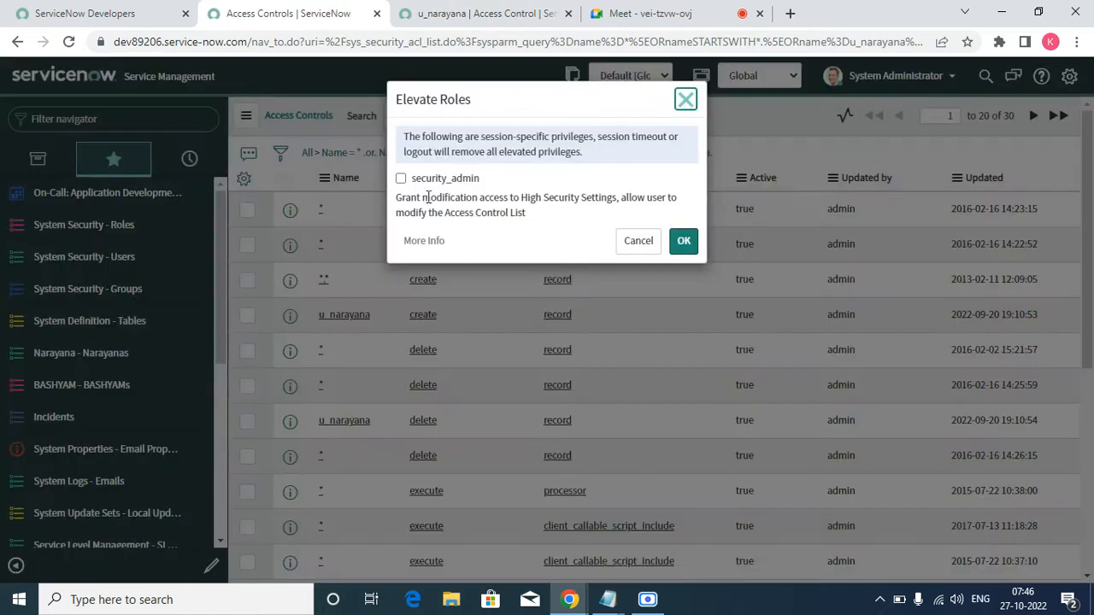
click(397, 179)
click(401, 179)
click(684, 246)
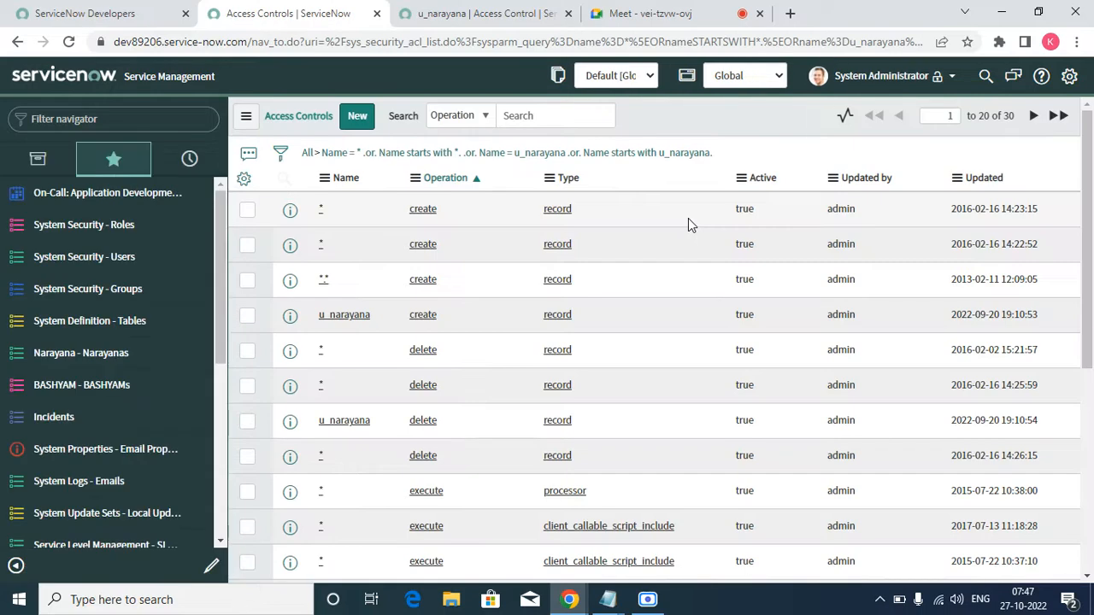
click(509, 21)
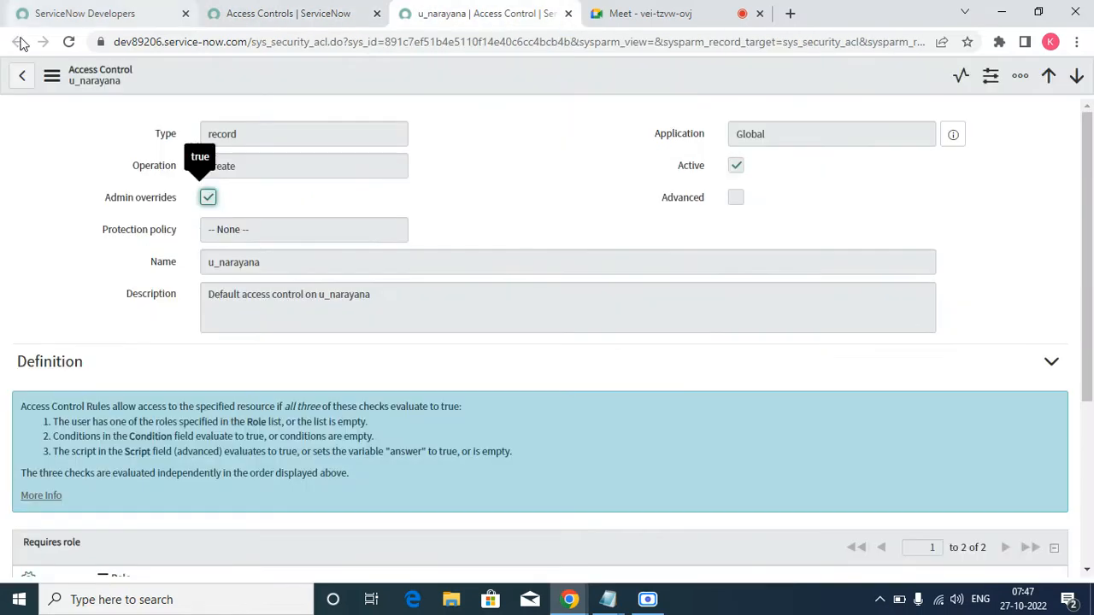
click(68, 42)
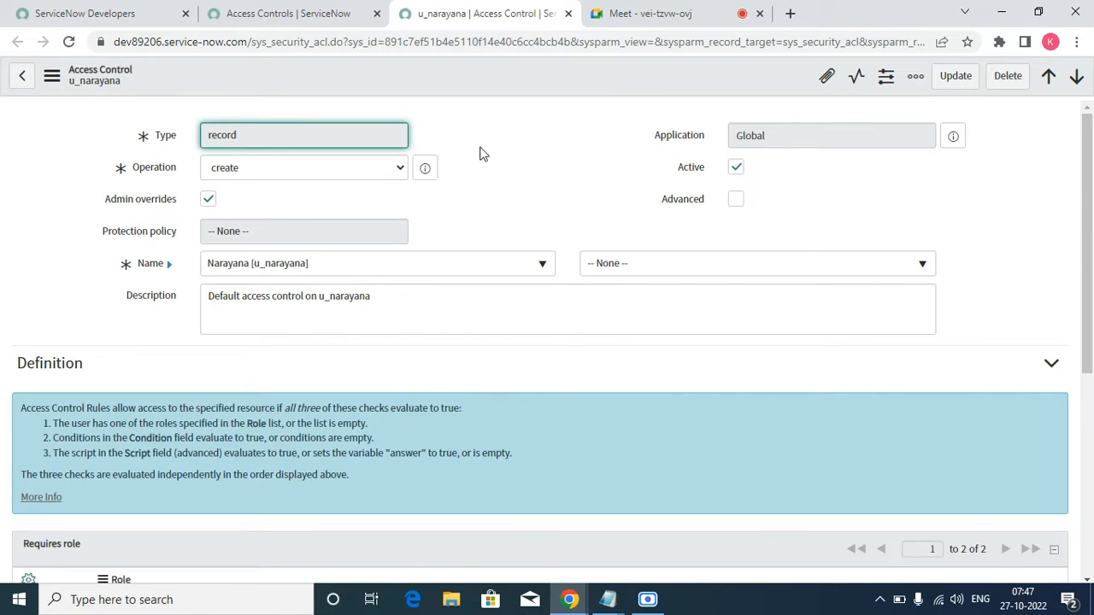
- Open the u_narayana delete rule from the Access Controls list in a new tab
click(347, 23)
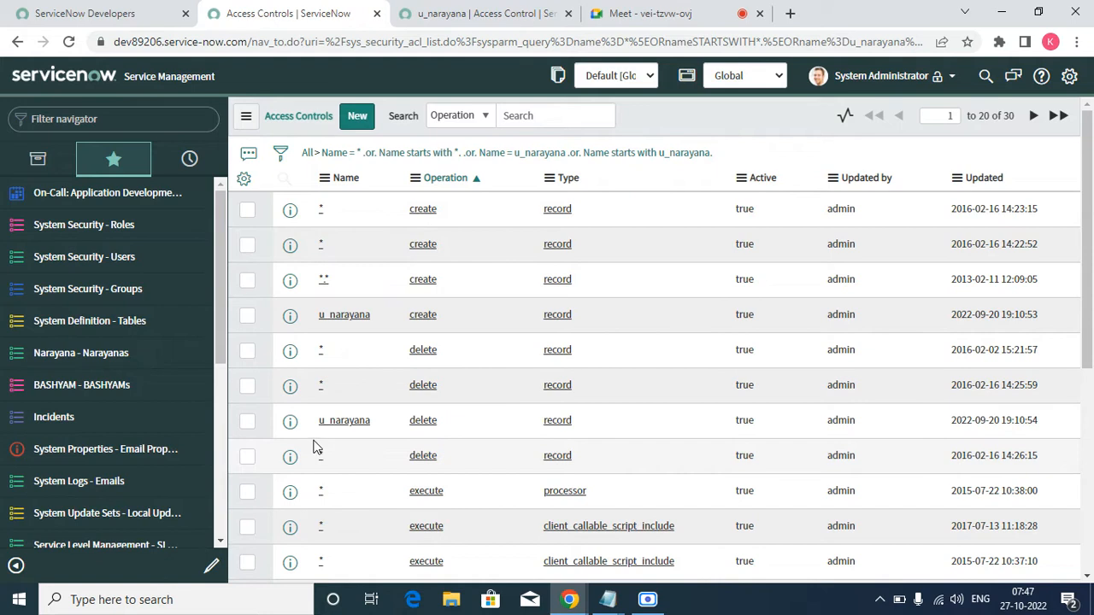
right_click(289, 428)
click(340, 438)
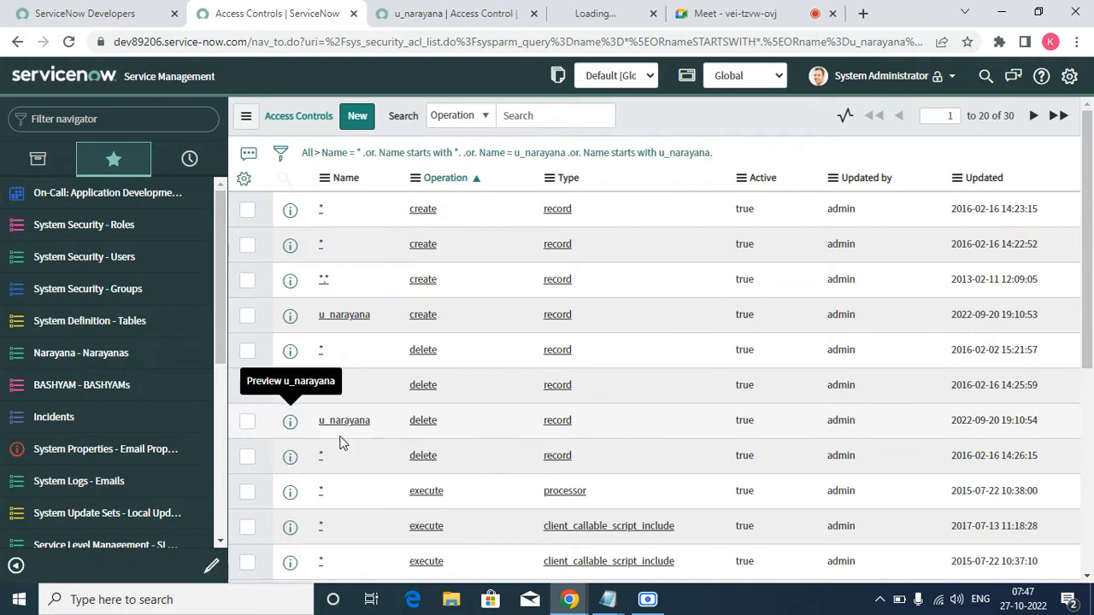
click(485, 9)
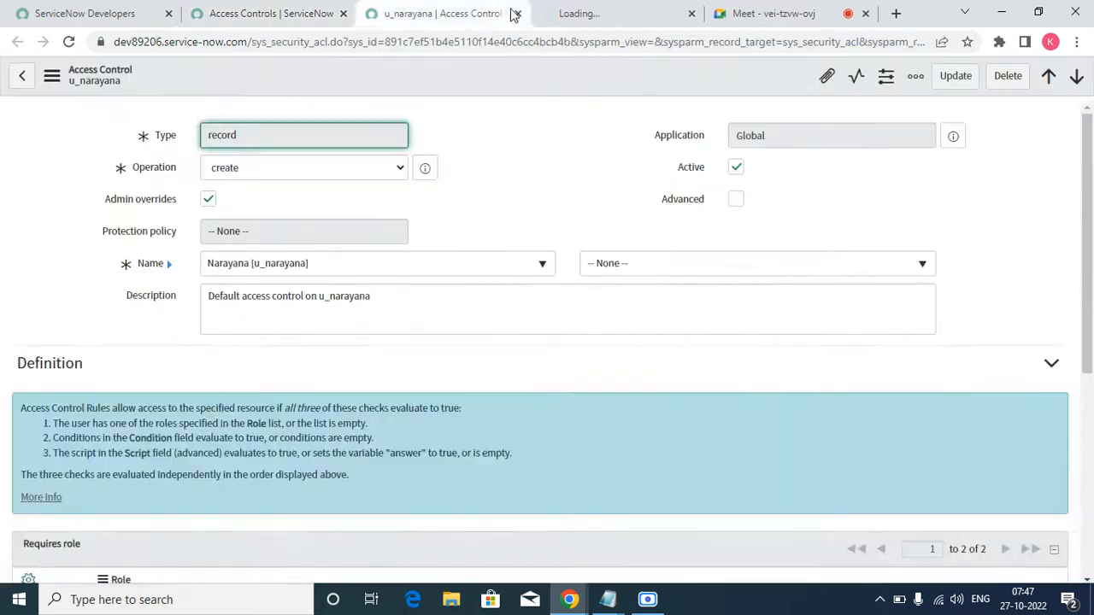
click(603, 15)
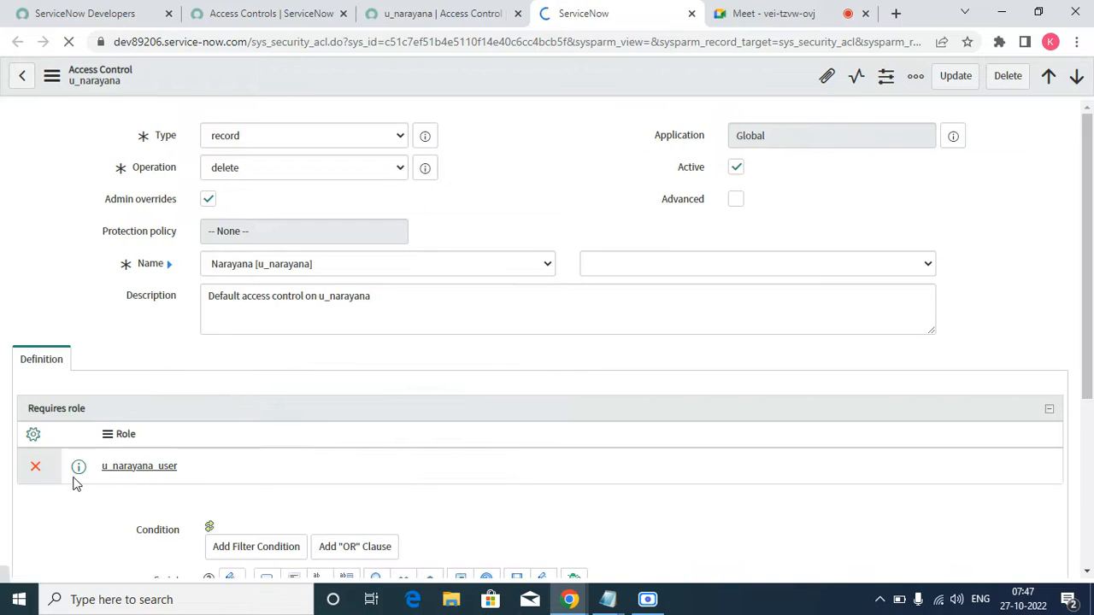
- Replace the required role u_narayana_user with itil_admin on the u_narayana delete rule and save the record
scroll(34, 468, down, 4)
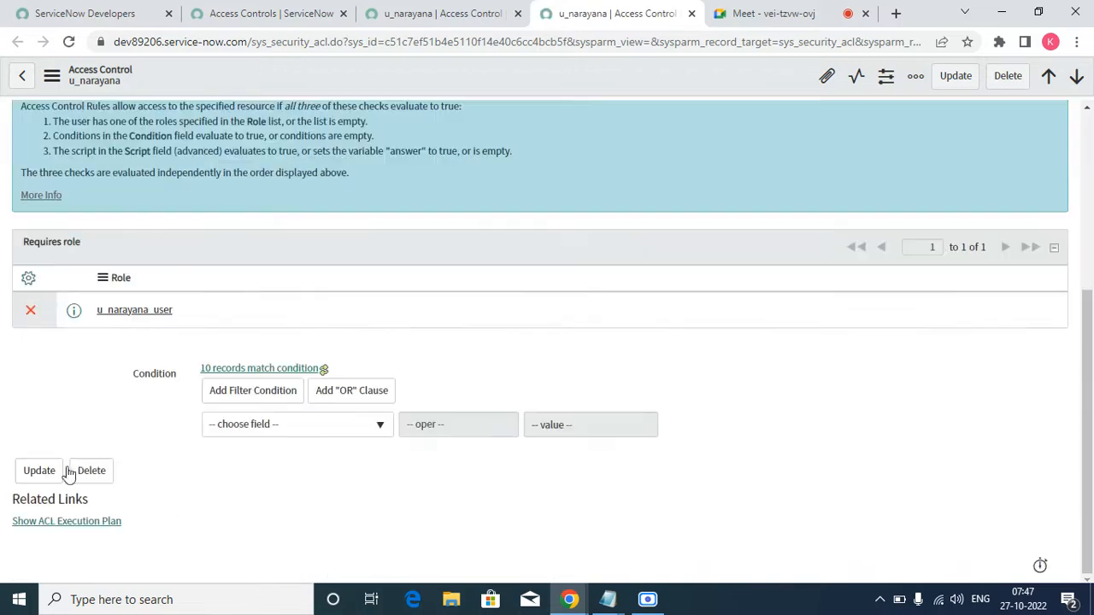
click(30, 311)
double_click(146, 352)
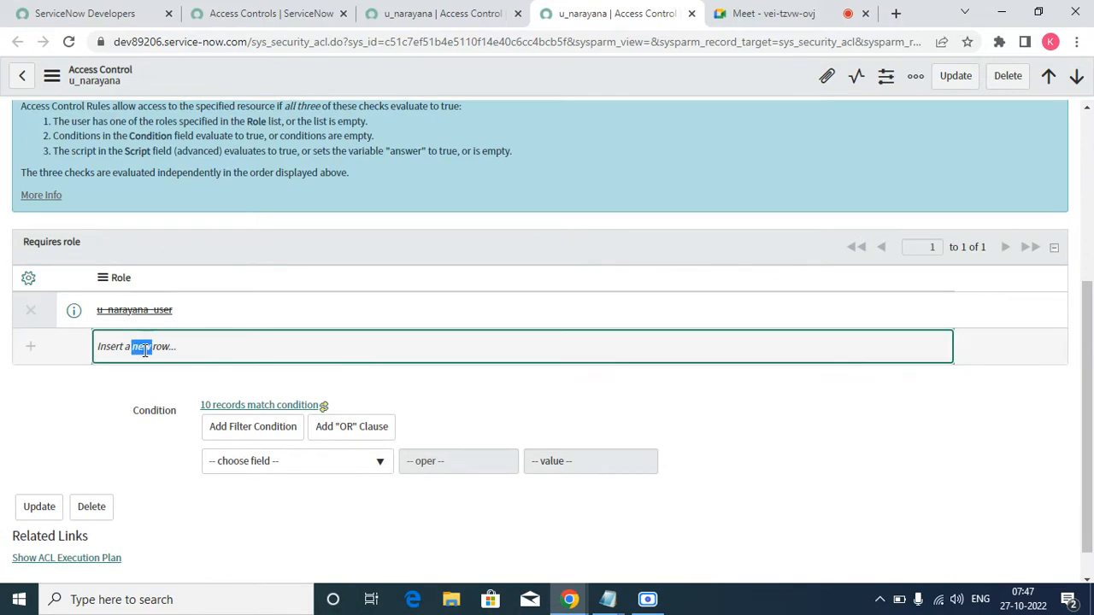
text(itil)
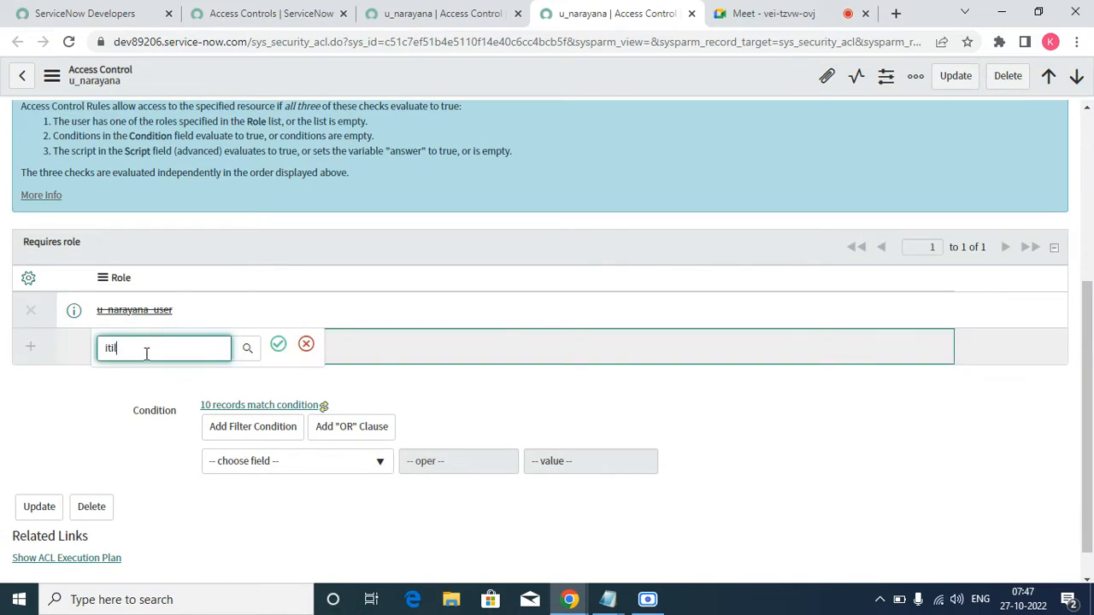
click(162, 398)
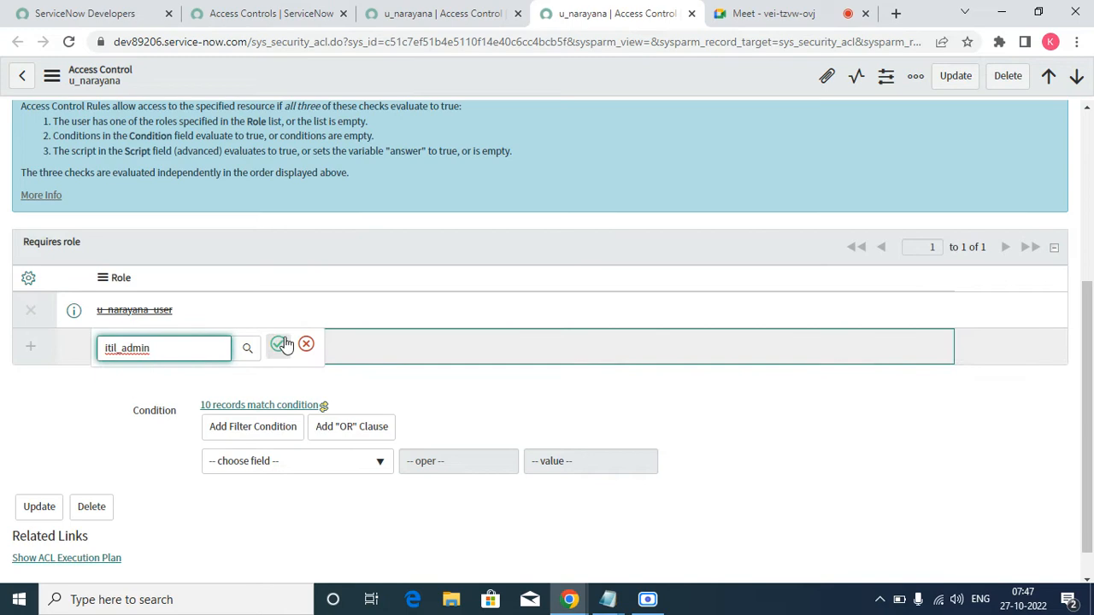
click(278, 344)
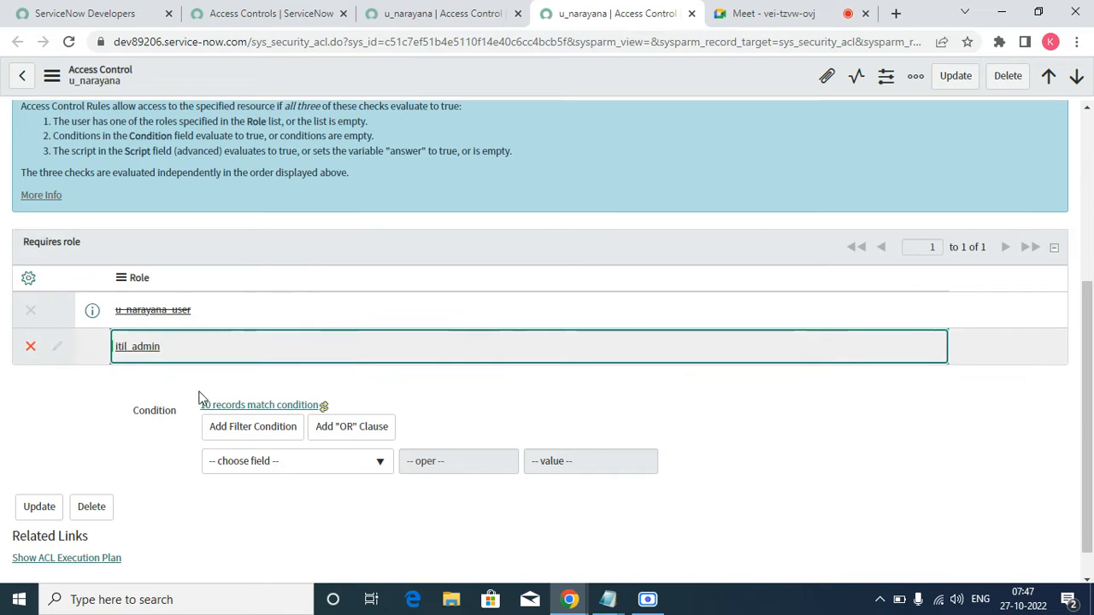
right_click(672, 77)
click(717, 91)
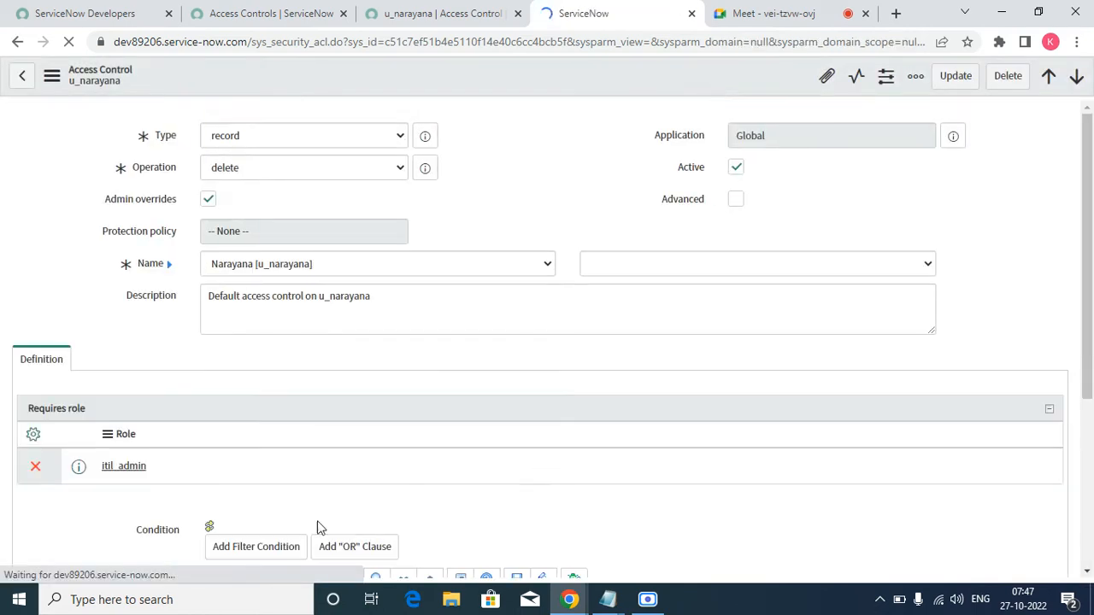
- Close the u_narayana create rule tab and impersonate the user listed under recent impersonations
click(495, 14)
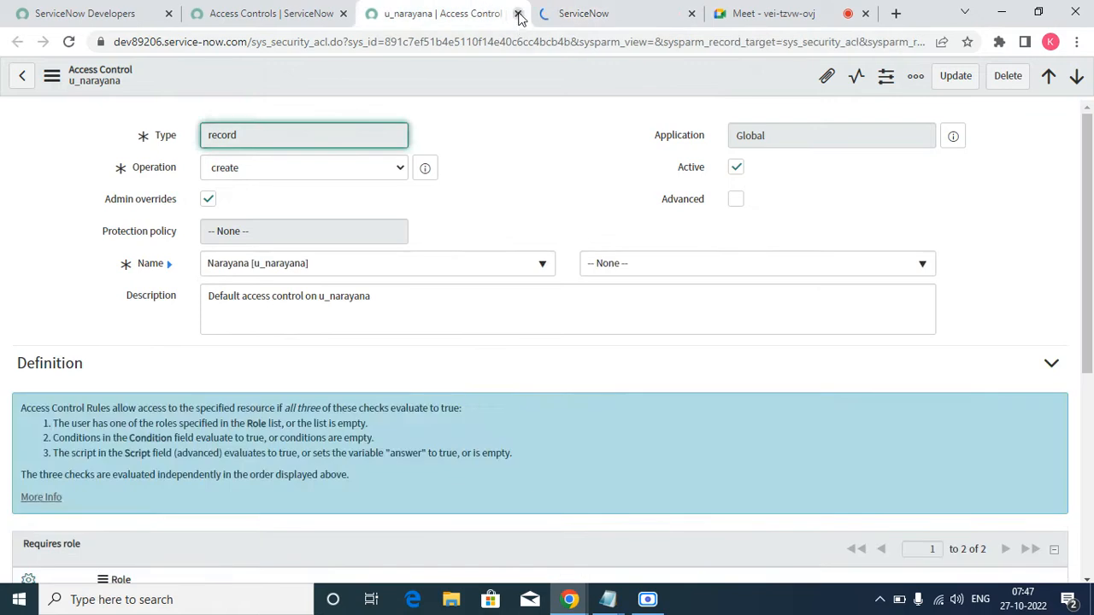
click(519, 14)
click(257, 14)
click(863, 79)
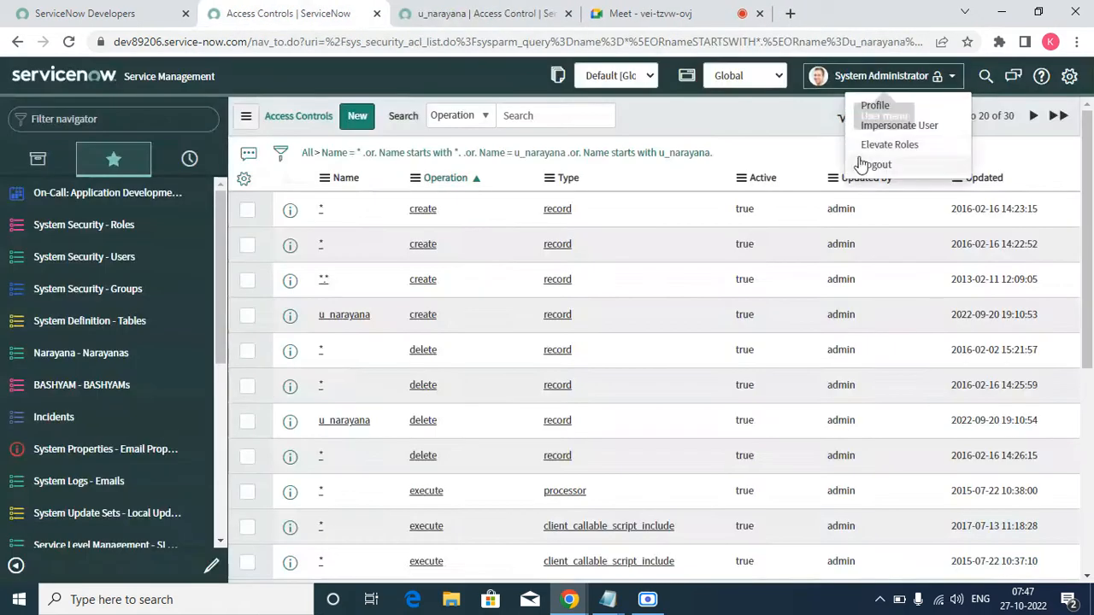
click(893, 126)
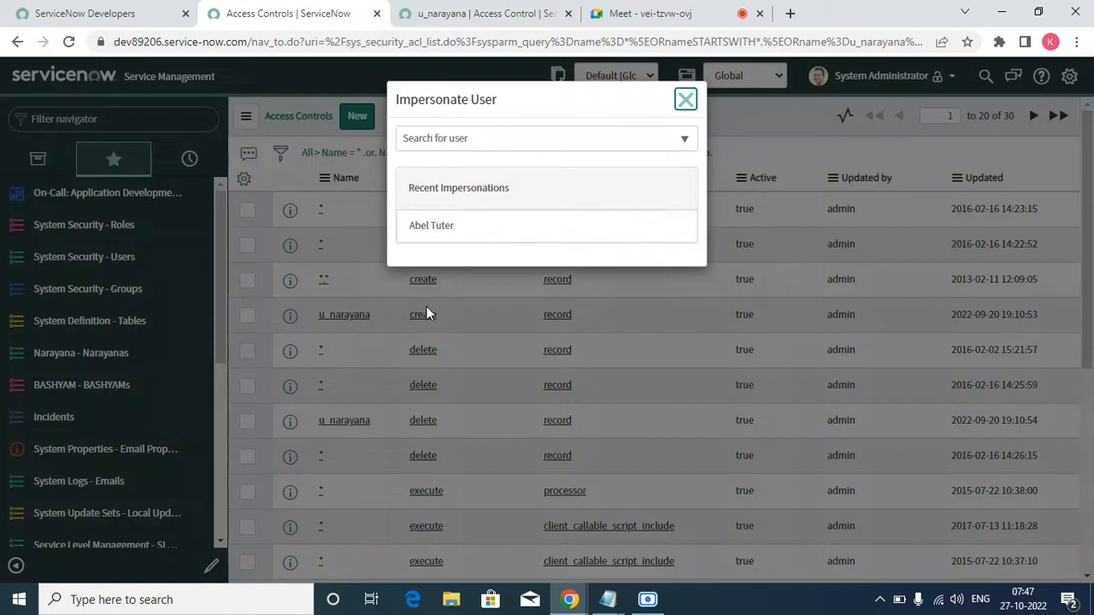
click(457, 226)
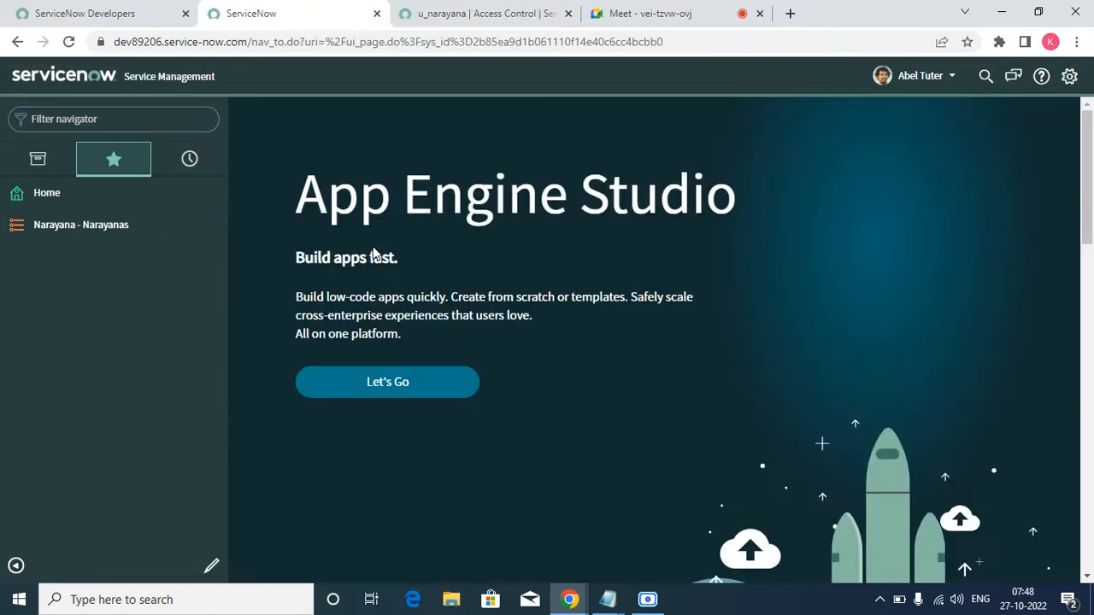
- Check the delete access on the Test record of the Narayanas list, then end the impersonation
click(151, 237)
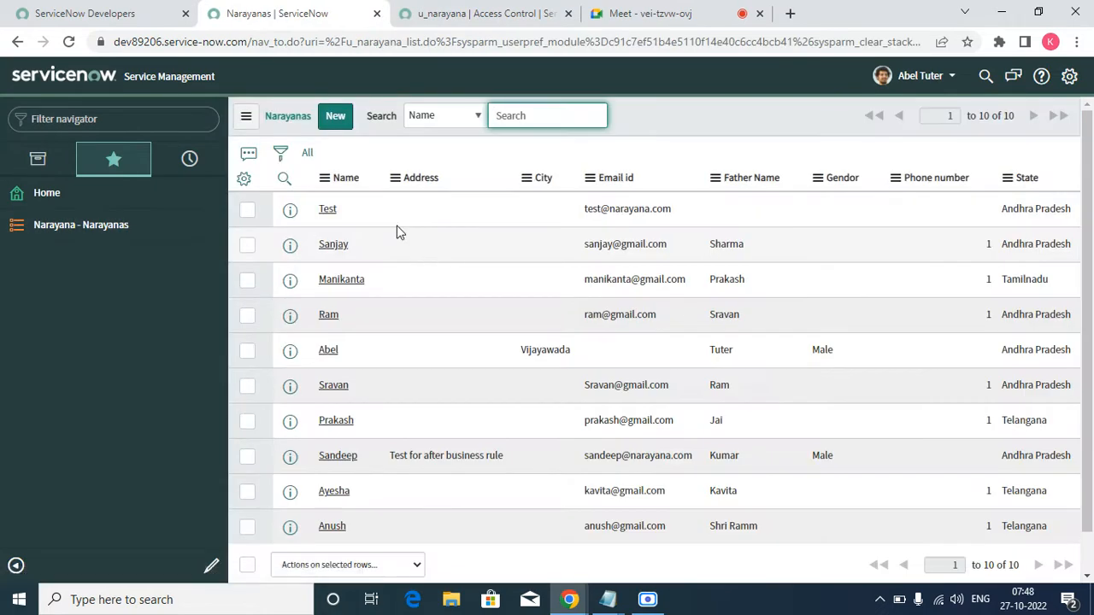
click(328, 214)
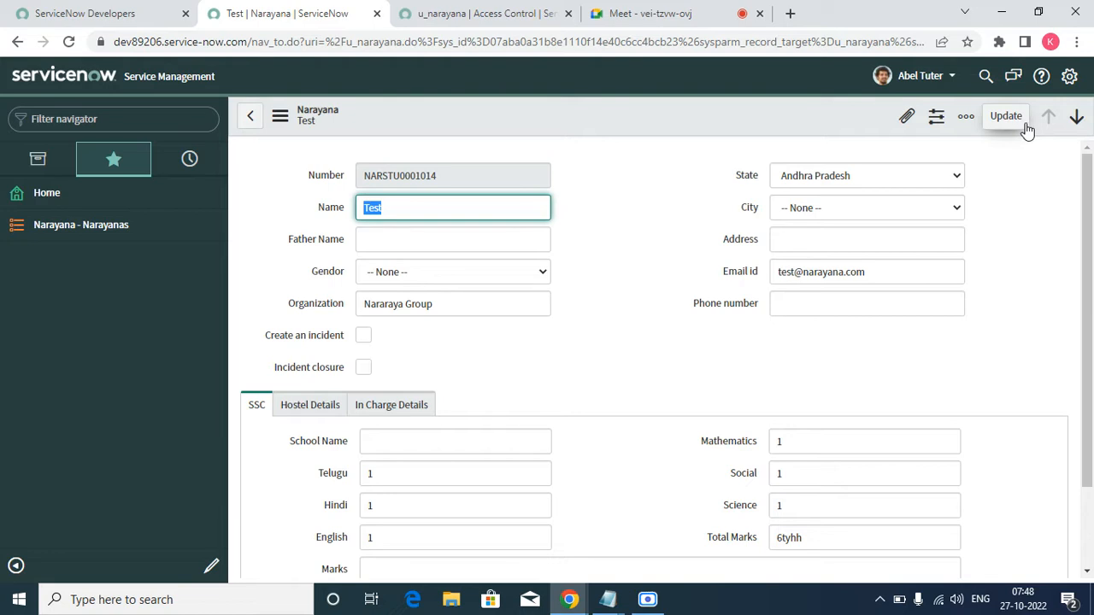
click(904, 77)
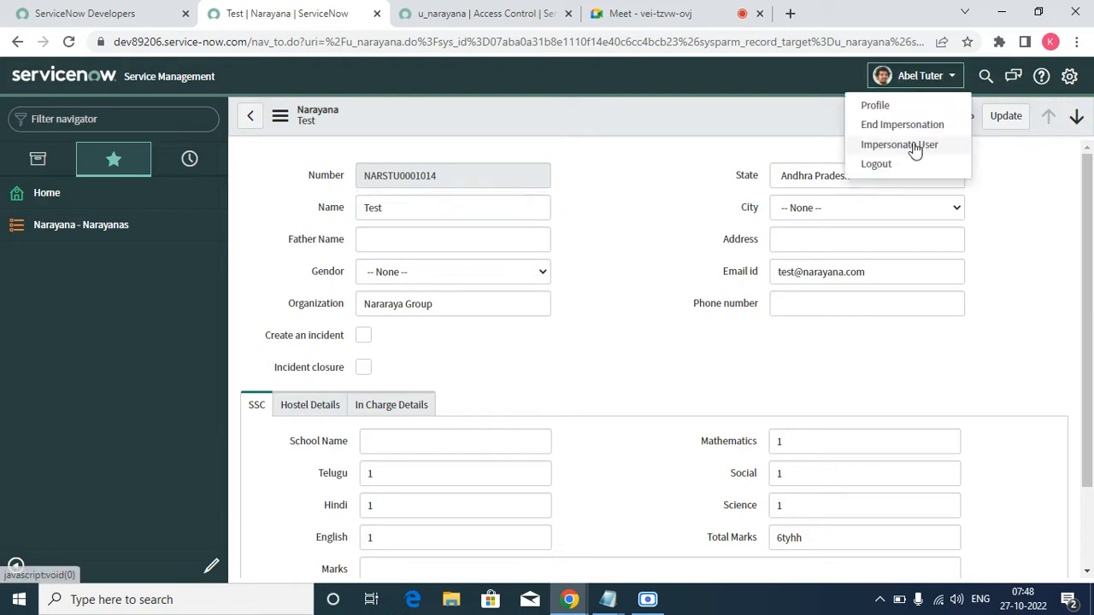
click(899, 124)
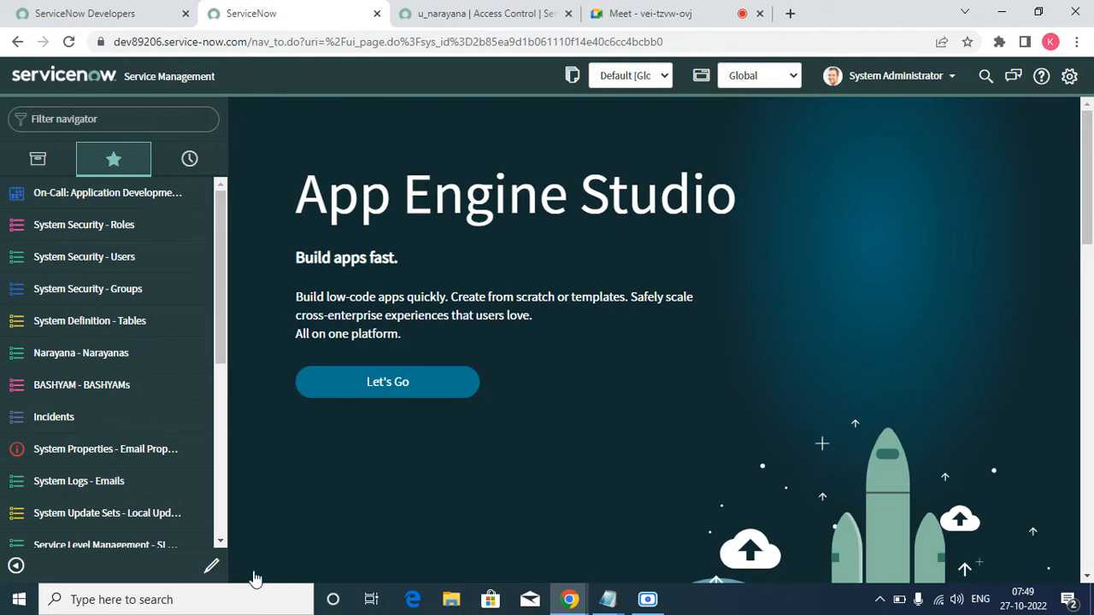
- Elevate the administrator session to the security_admin role
click(863, 92)
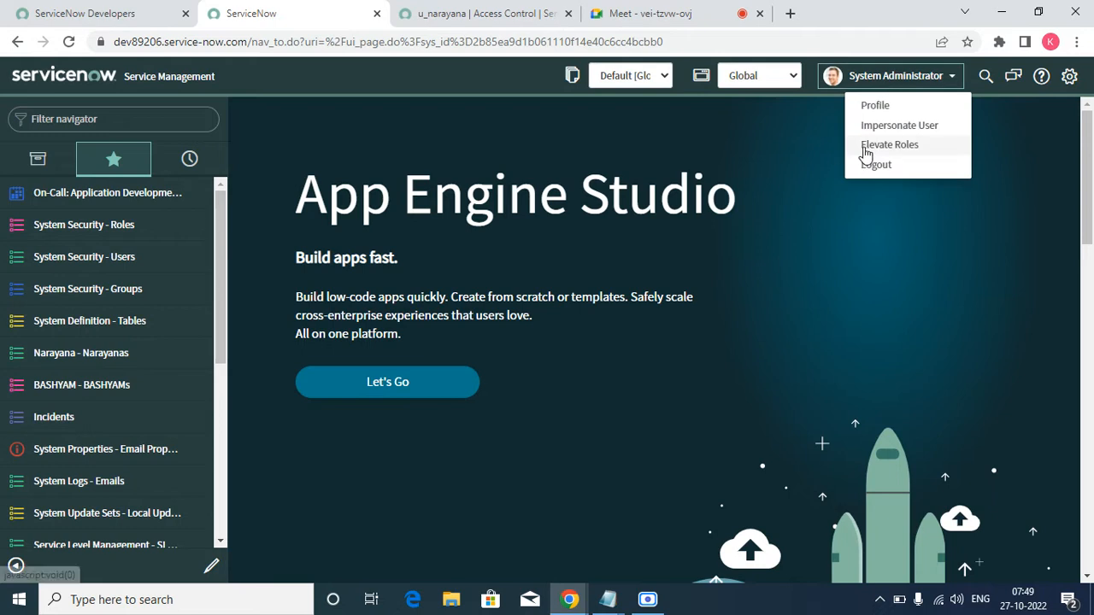
click(866, 147)
click(441, 181)
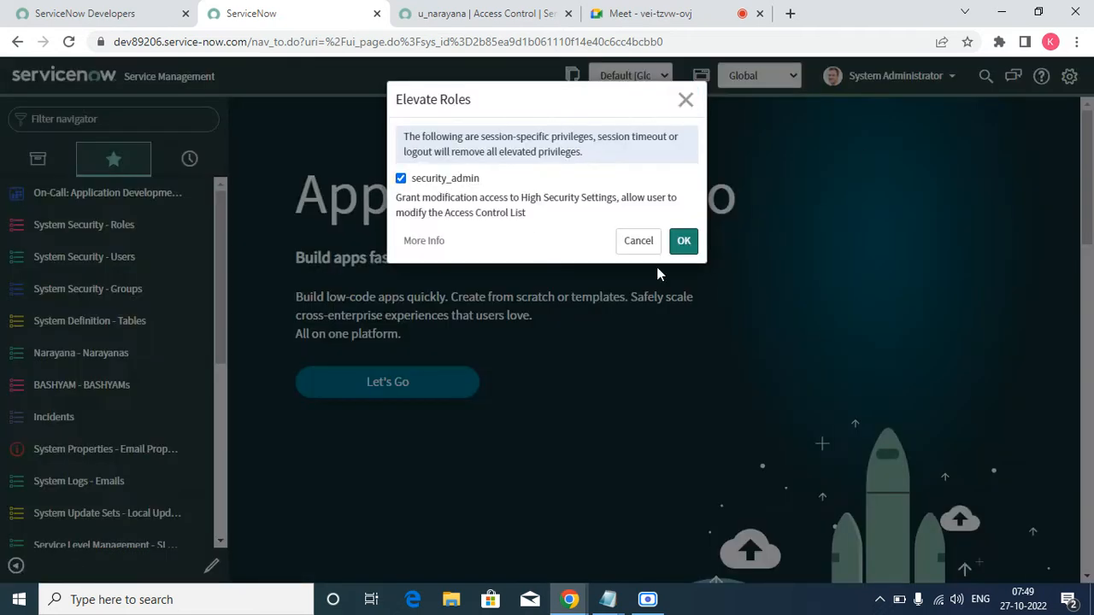
click(688, 241)
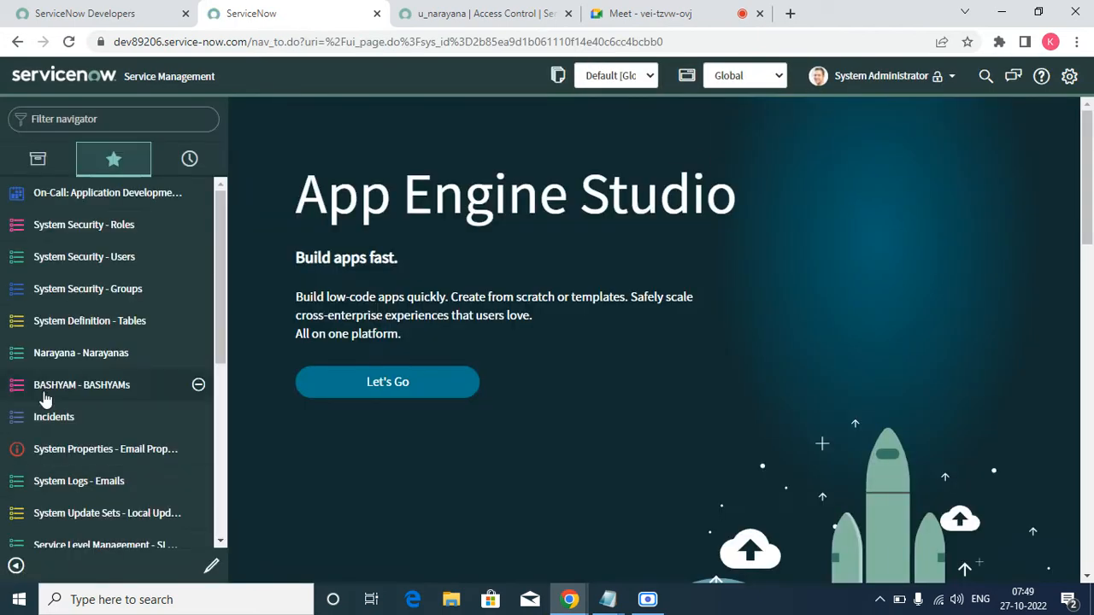
- Find Access Control (ACL) in the navigator with "access con", add it to the favorites and open its list
click(49, 359)
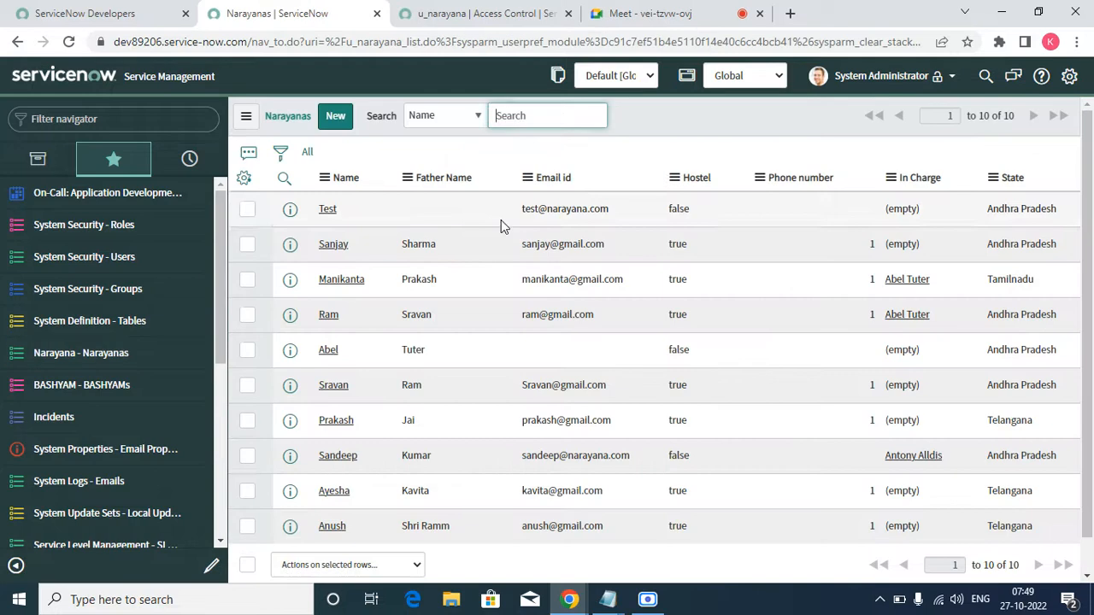
click(115, 117)
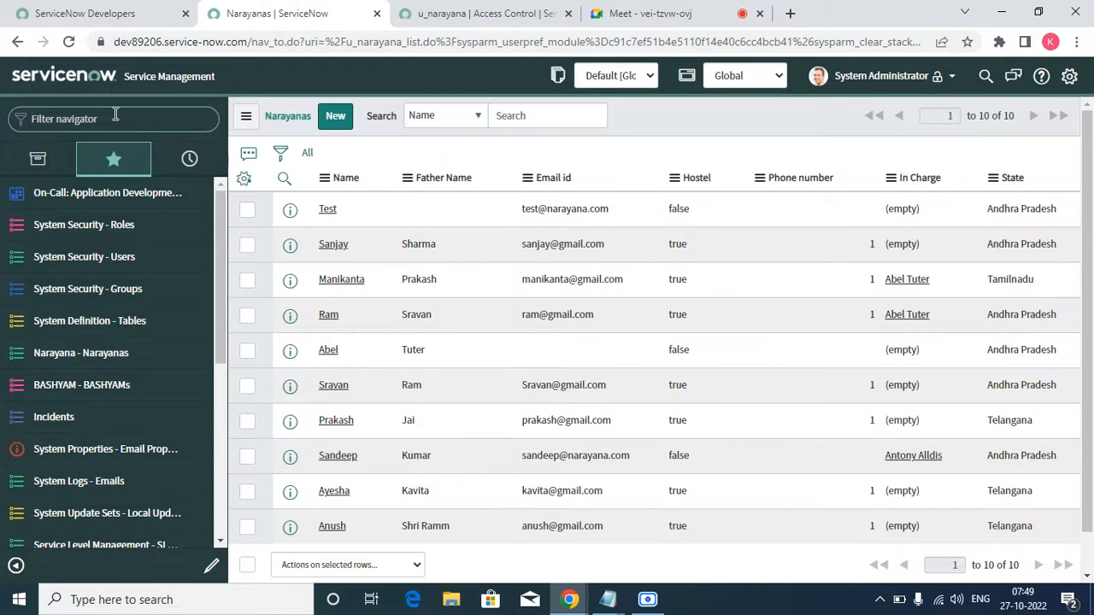
text(access)
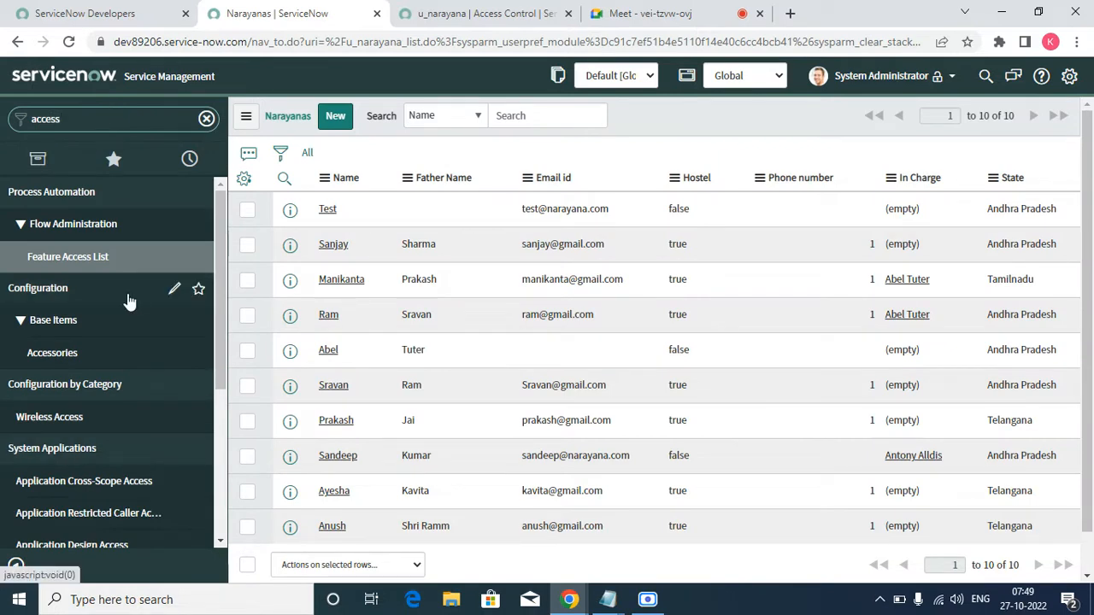
text(con)
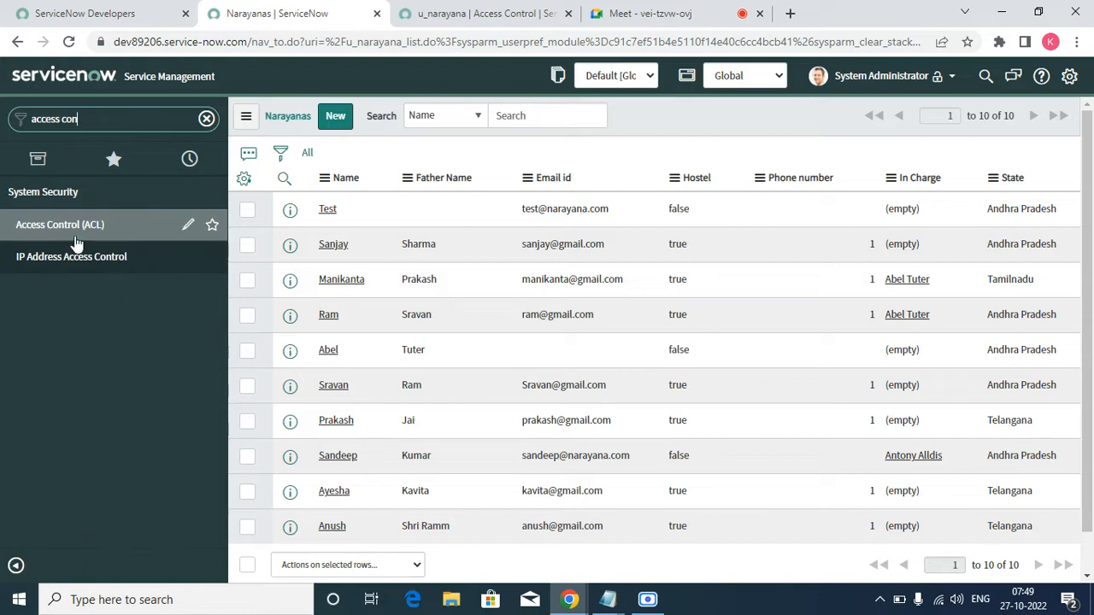
click(211, 225)
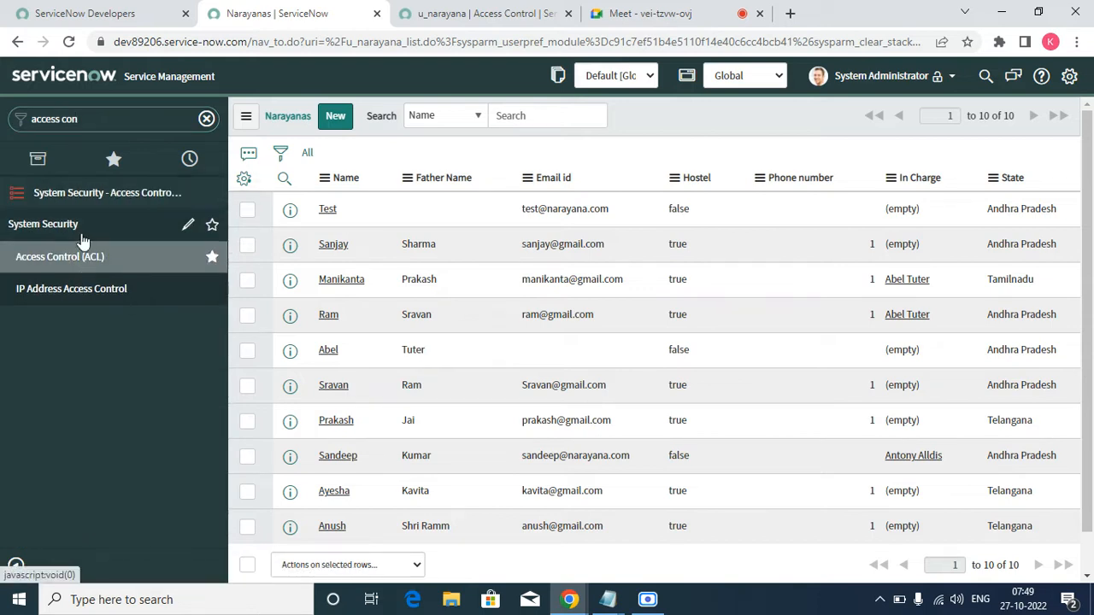
click(83, 243)
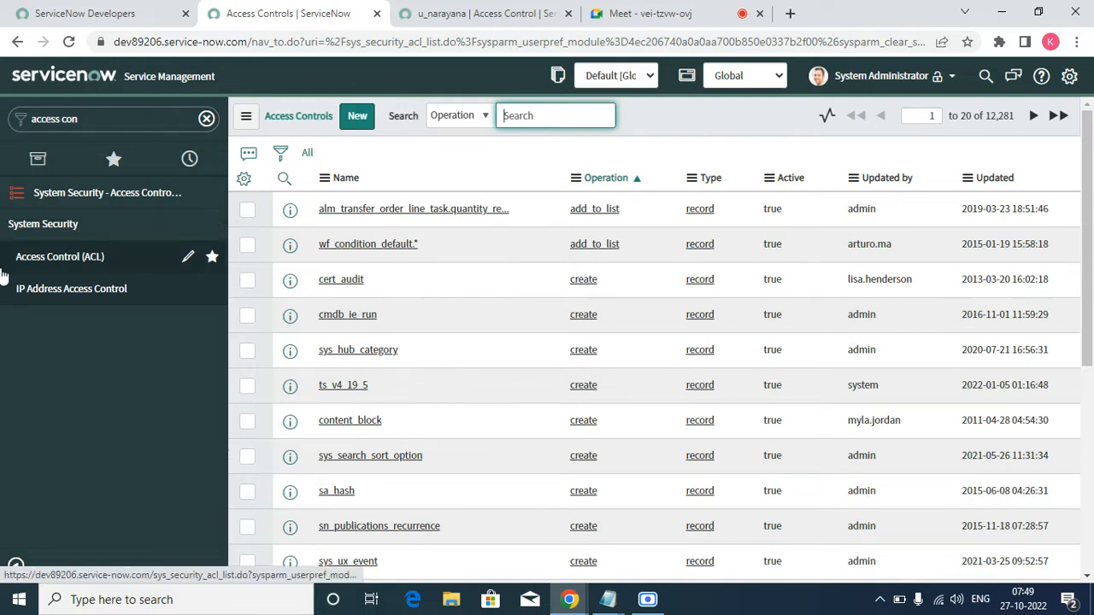
- Sort the access controls by Updated in descending order and filter the list to rules named u_narayana
click(979, 178)
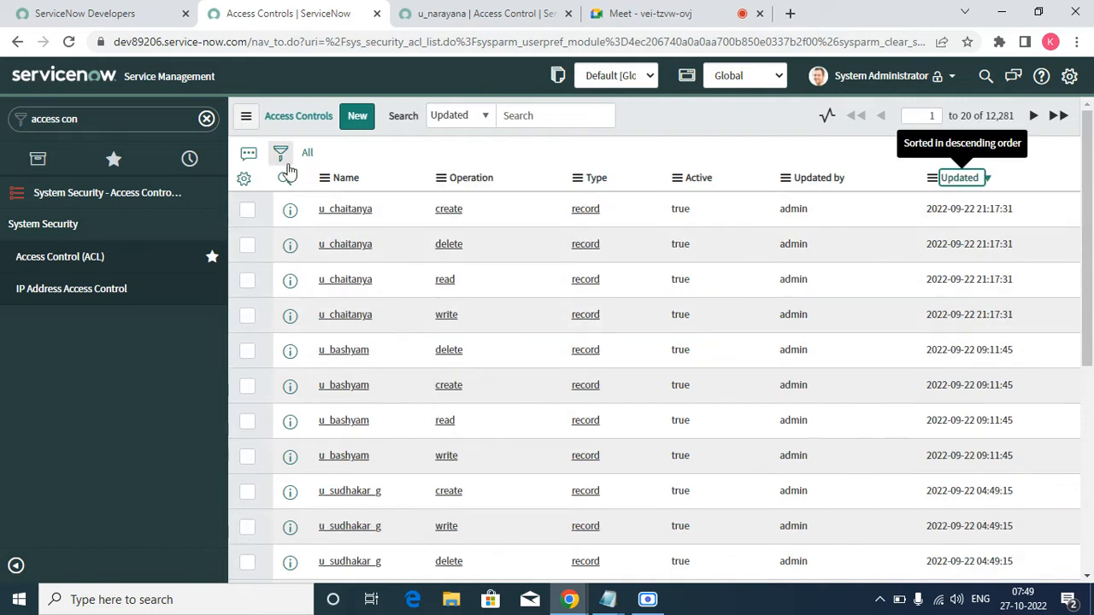
scroll(366, 508, down, 5)
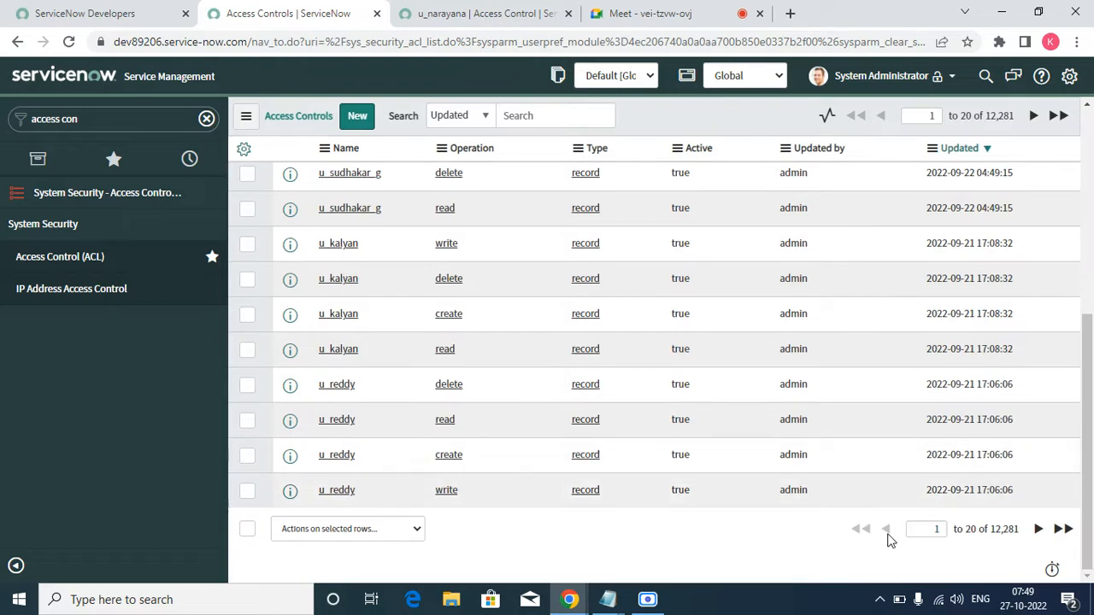
click(1037, 529)
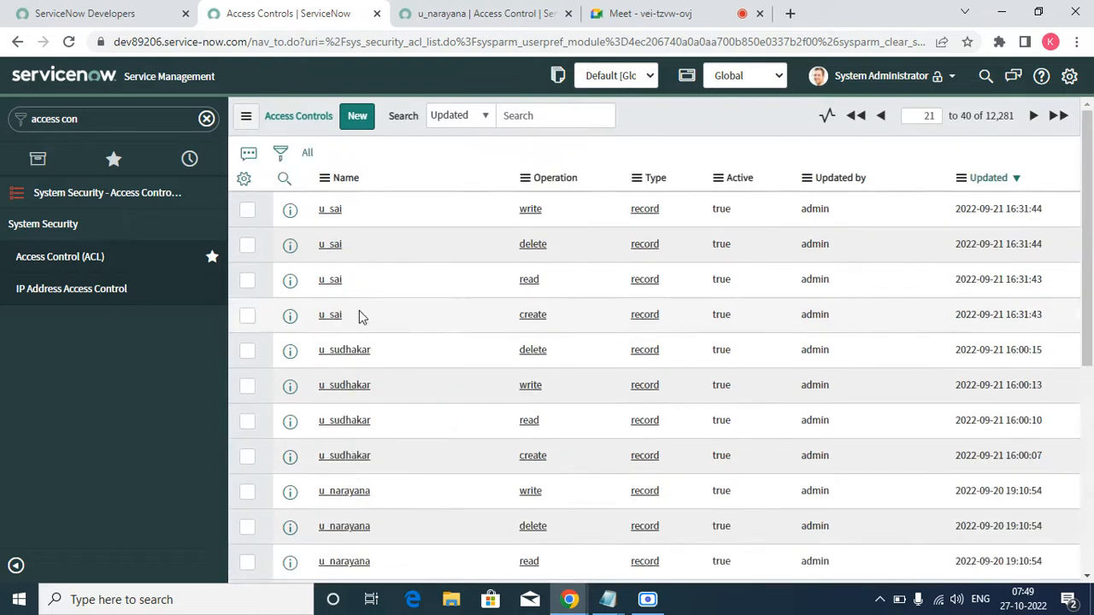
scroll(373, 366, down, 5)
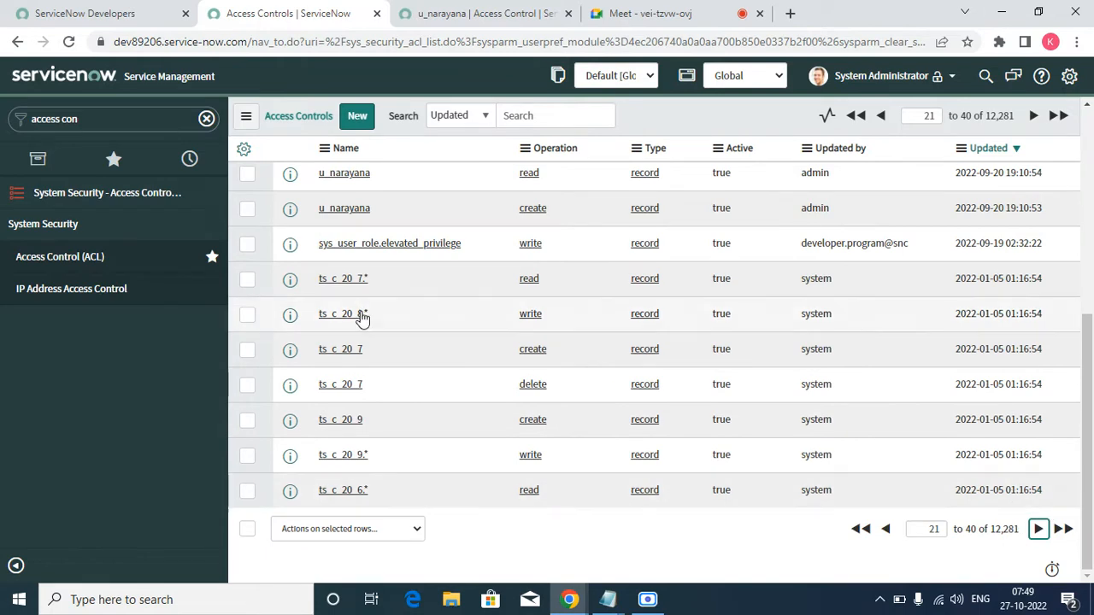
right_click(364, 210)
click(402, 233)
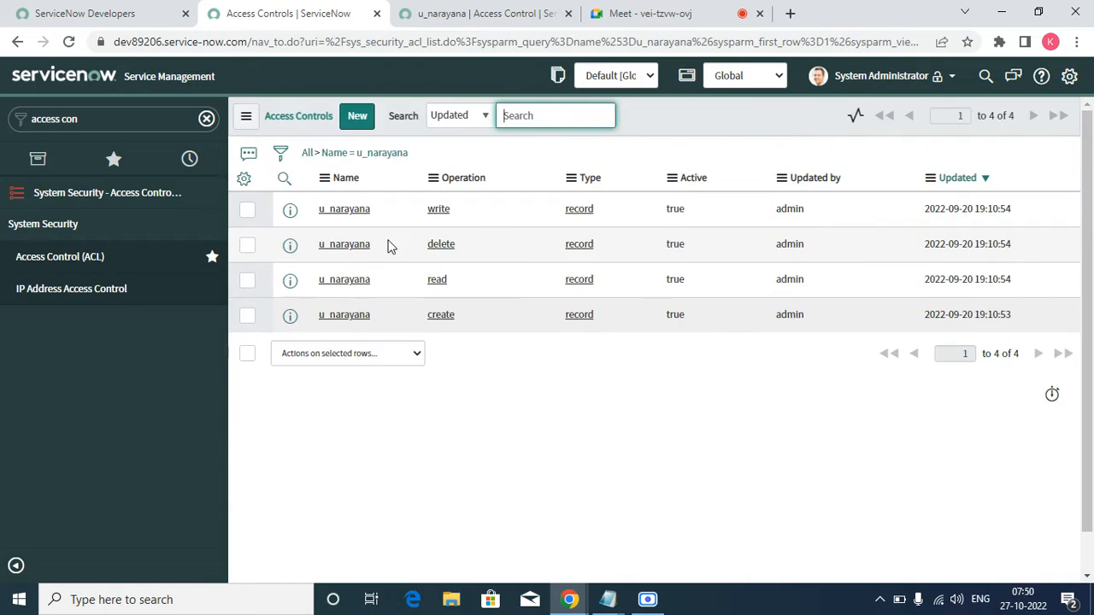
- Open the u_narayana read rule in a new tab and close the delete rule's tab
right_click(288, 282)
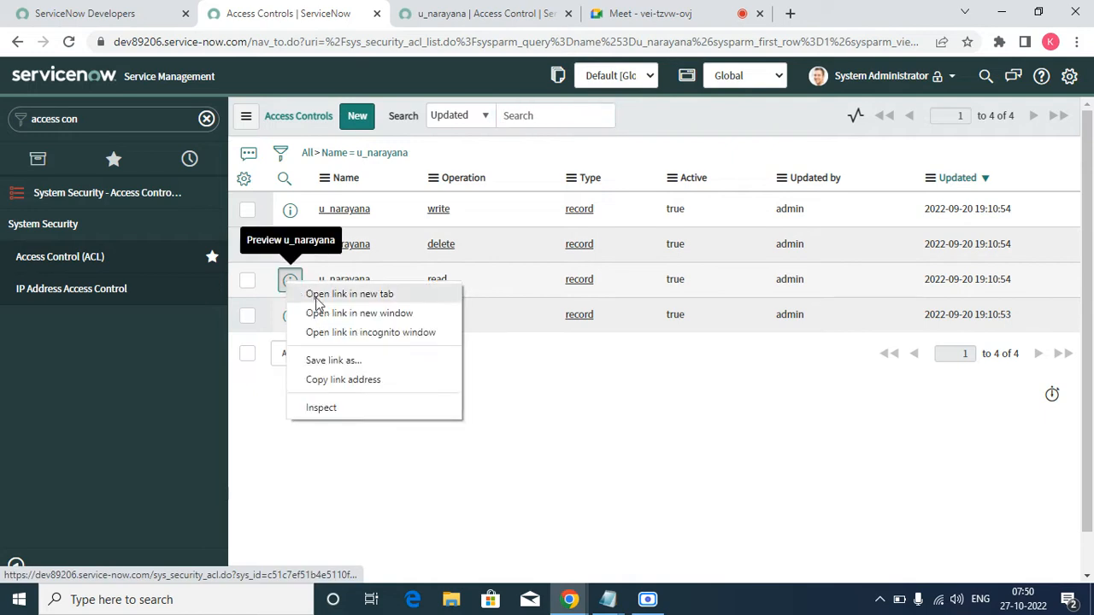
click(318, 294)
click(468, 21)
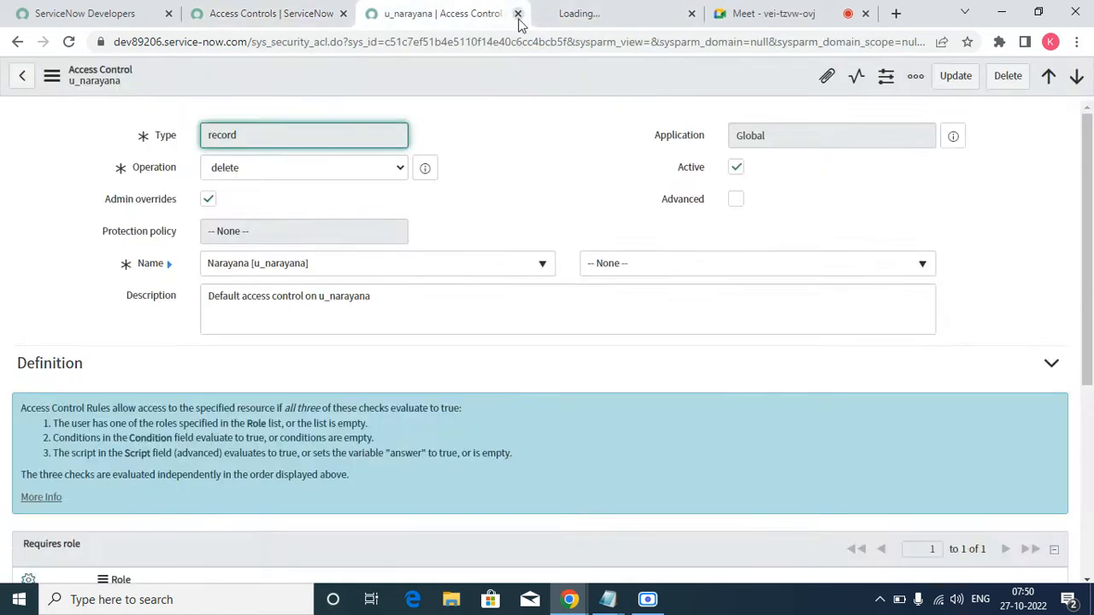
click(517, 13)
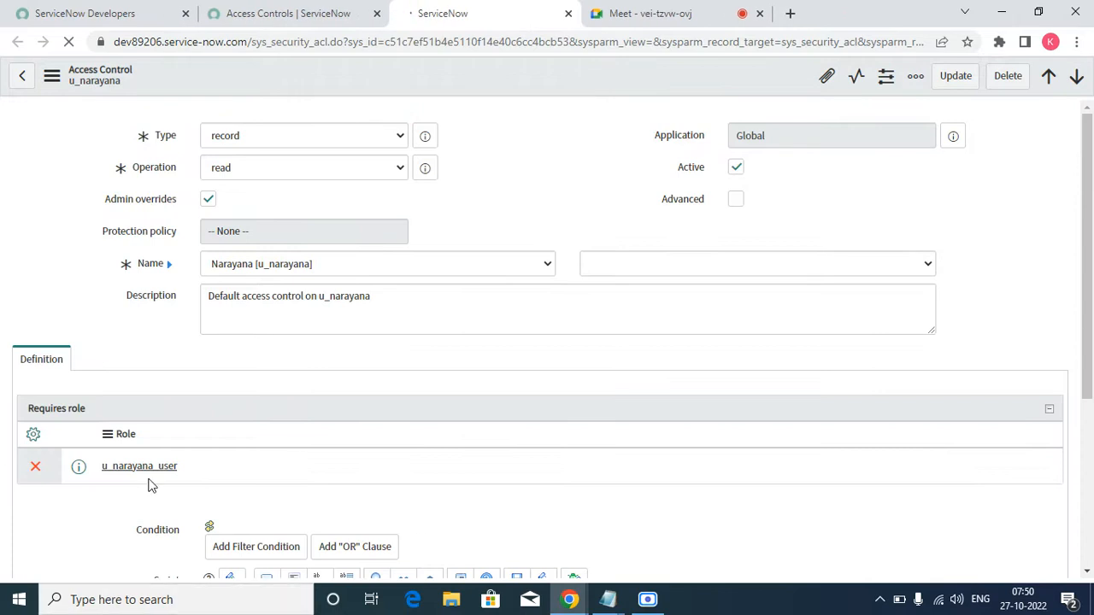
- Replace the u_narayana_user role with itil_admin in the read rule's required roles and save the rule
scroll(444, 256, down, 3)
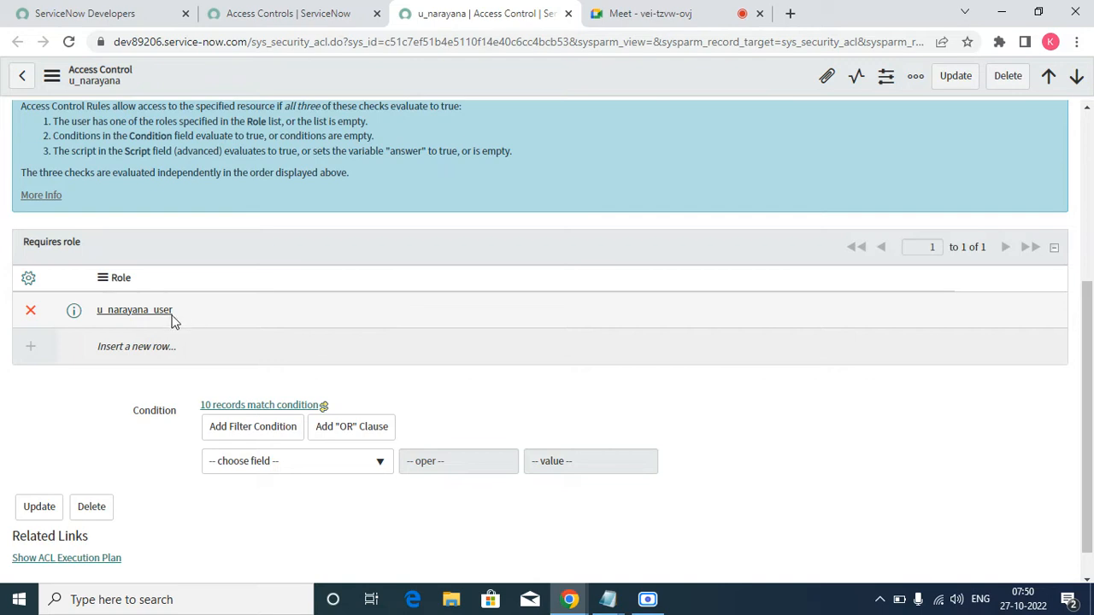
click(30, 310)
click(118, 347)
text(itil)
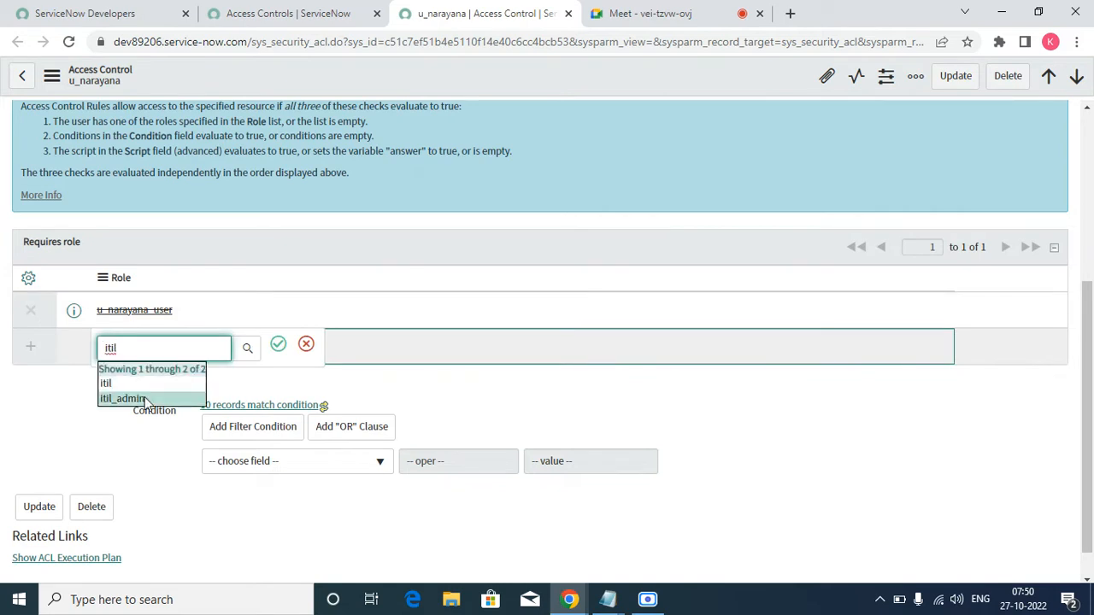
click(128, 395)
click(280, 347)
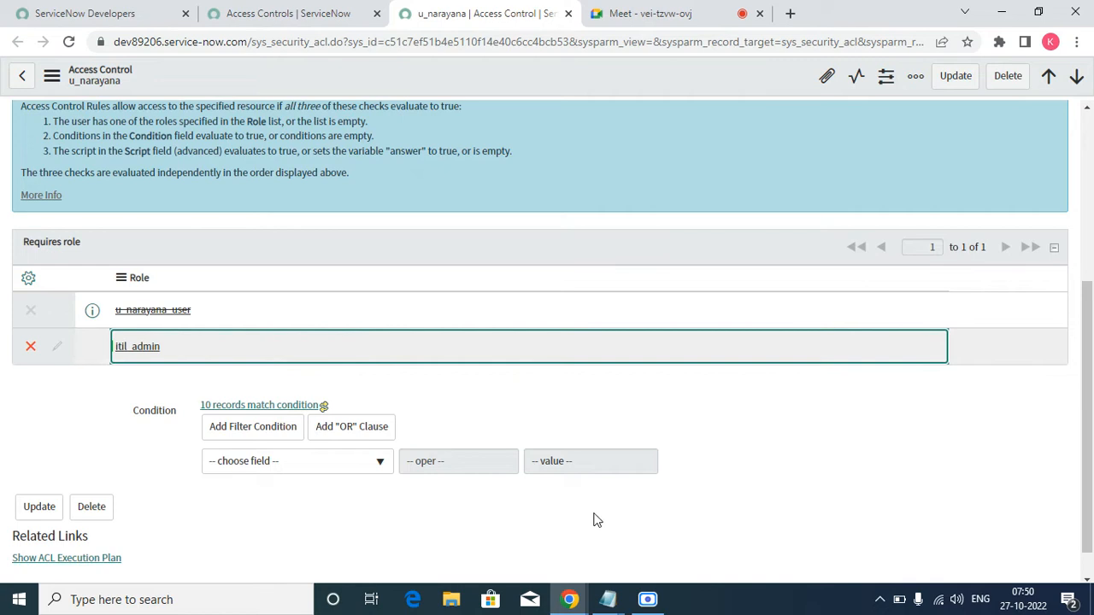
scroll(581, 223, up, 5)
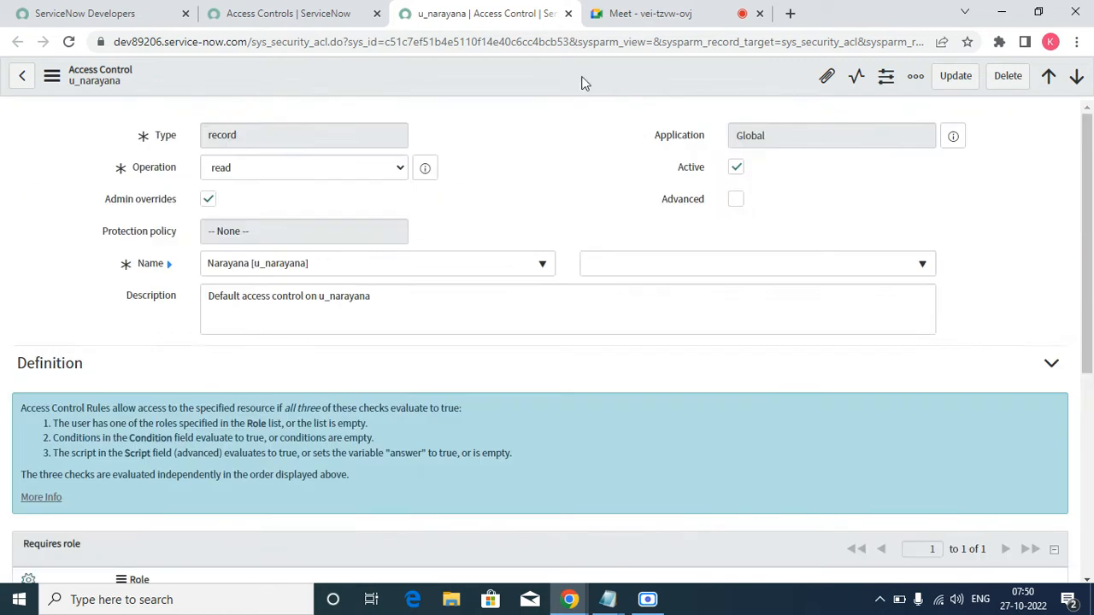
right_click(581, 80)
click(633, 96)
right_click(587, 71)
click(614, 80)
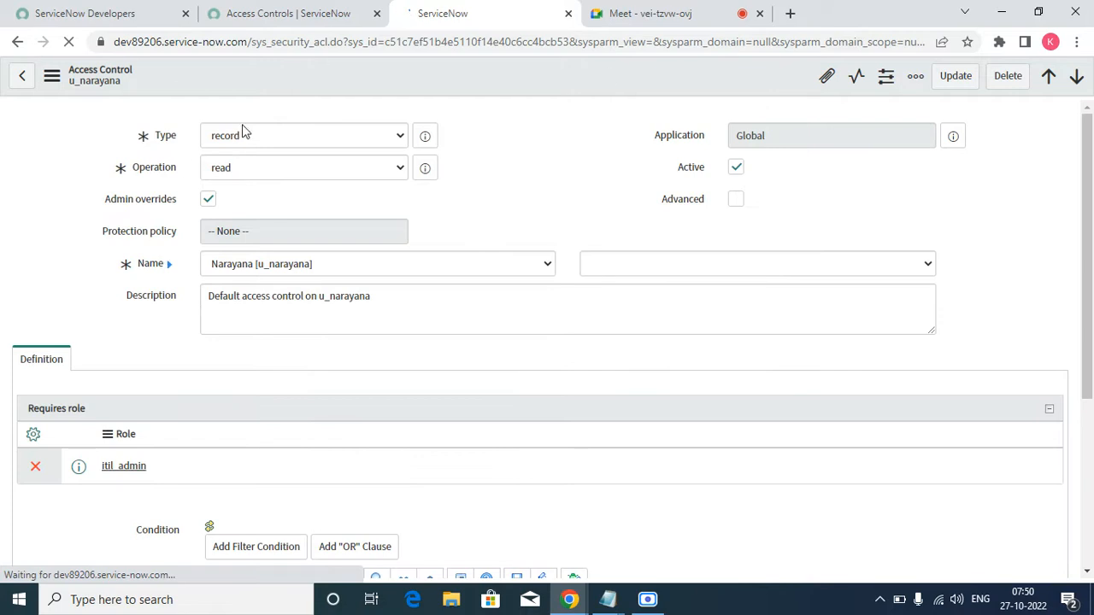
- Test access to the Narayanas list by impersonating the recently used test user, and review the read rule's required role
click(312, 10)
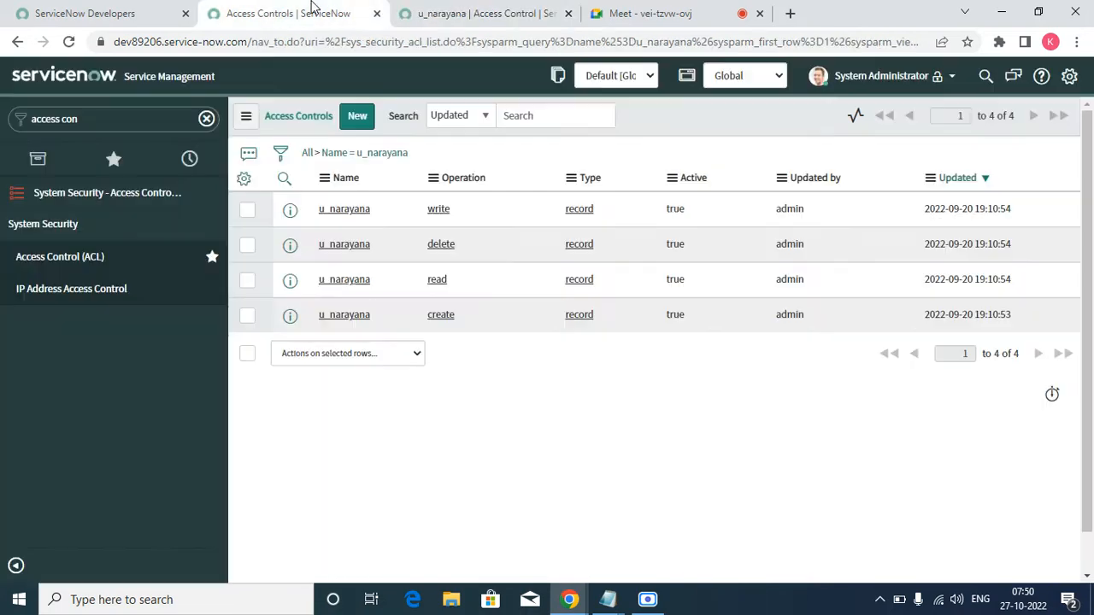
click(880, 79)
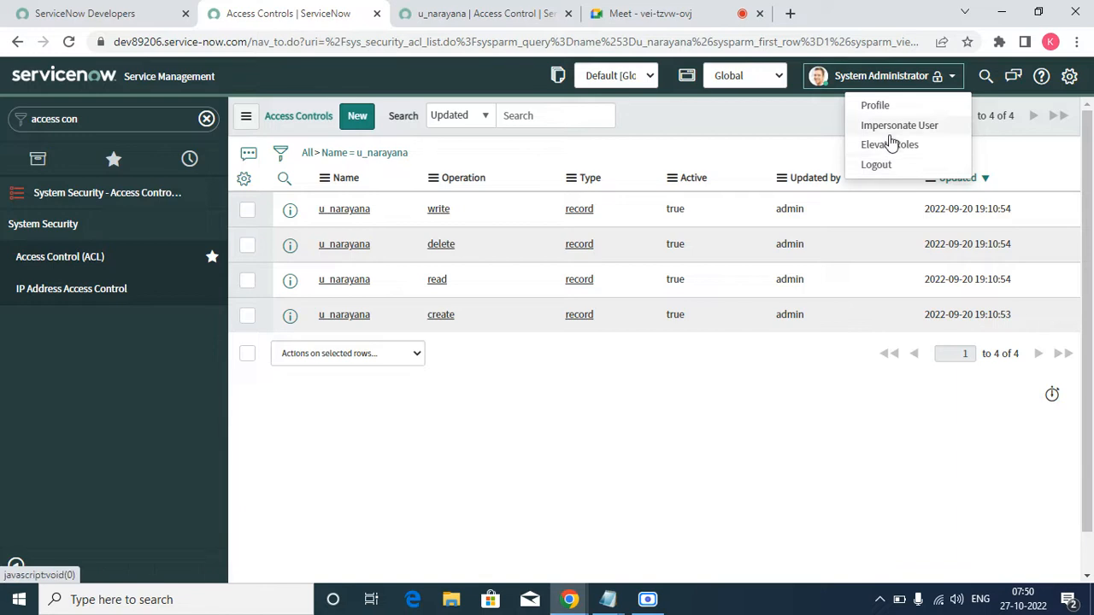
click(897, 125)
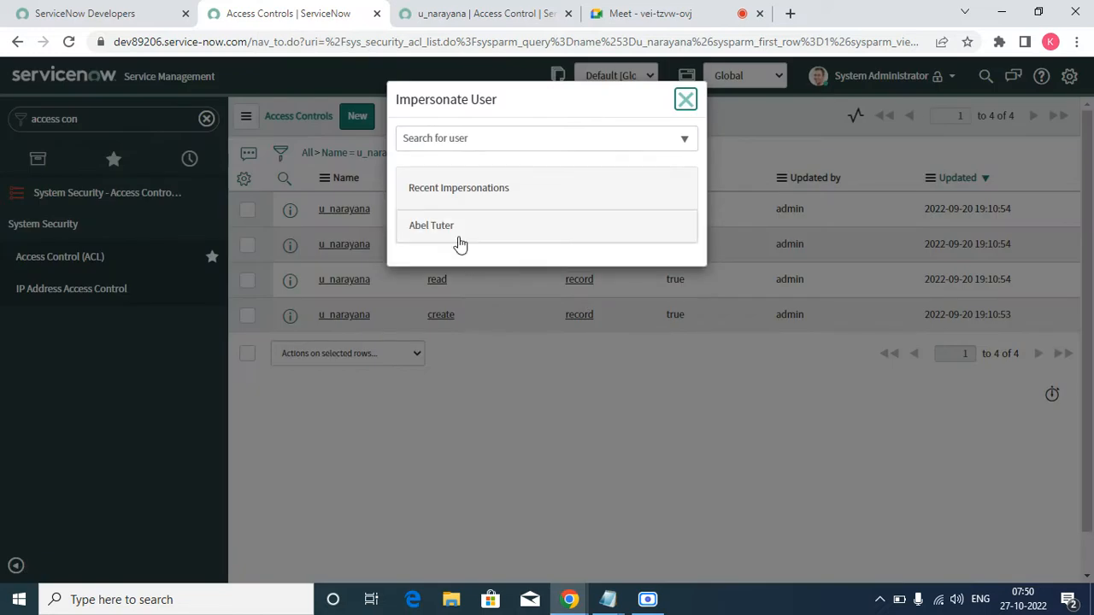
click(457, 241)
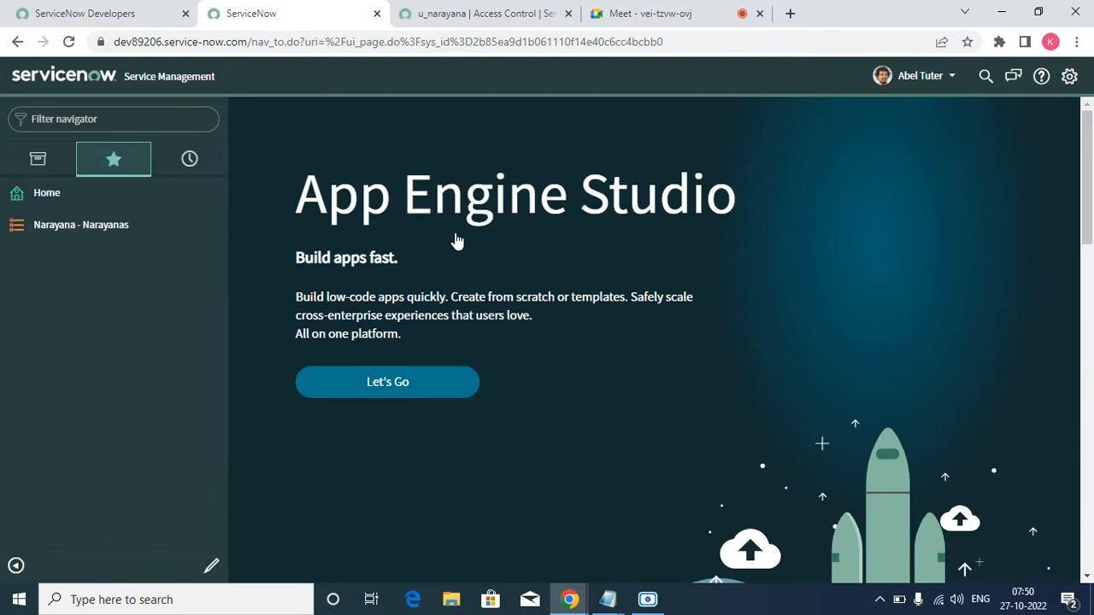
click(117, 233)
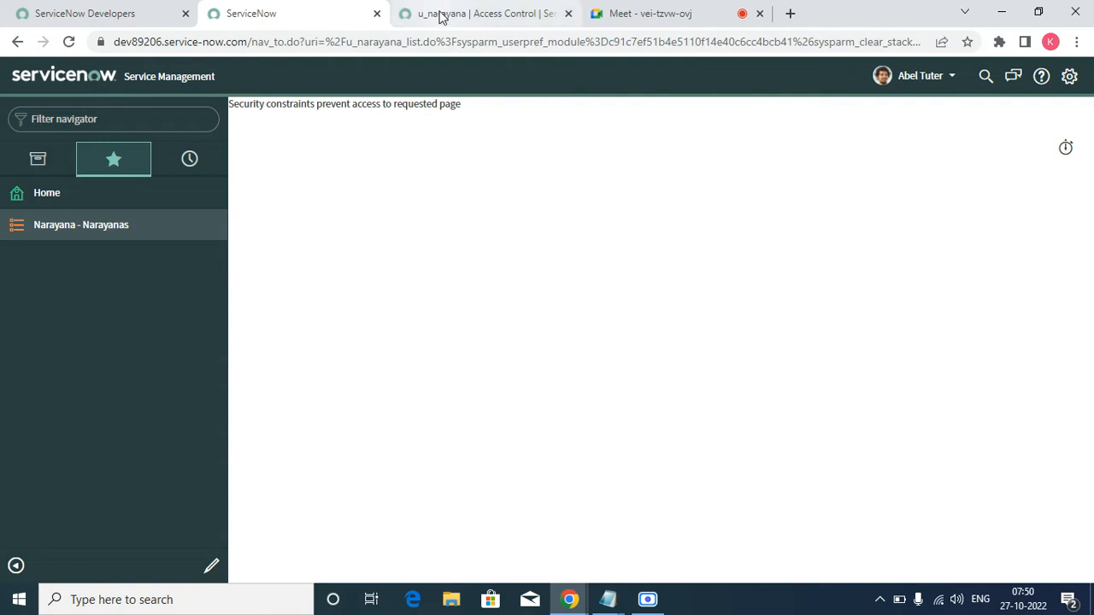
click(478, 13)
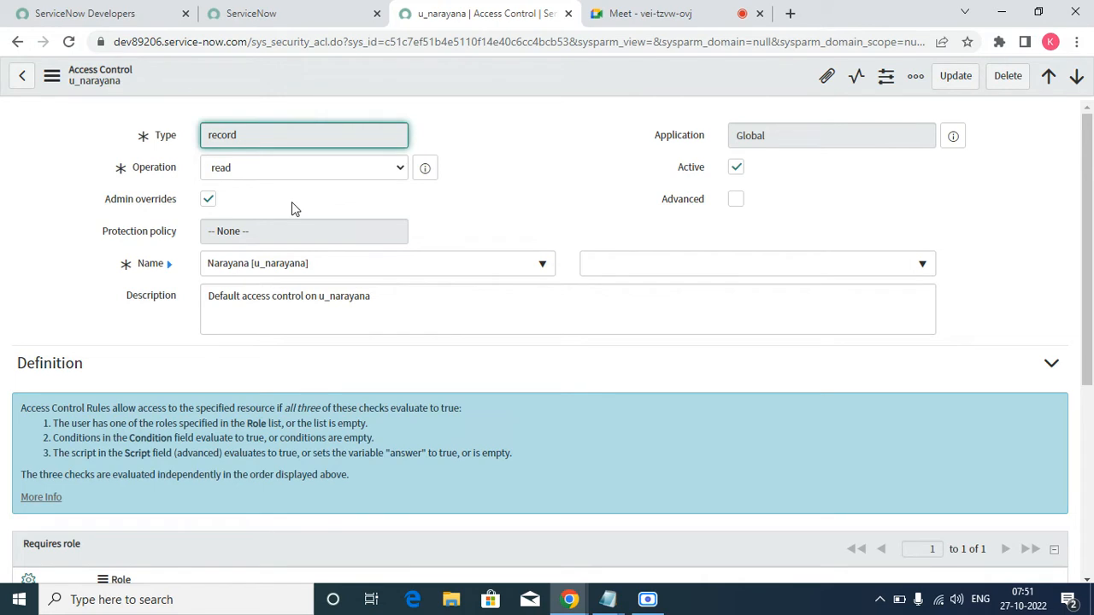
scroll(263, 310, down, 4)
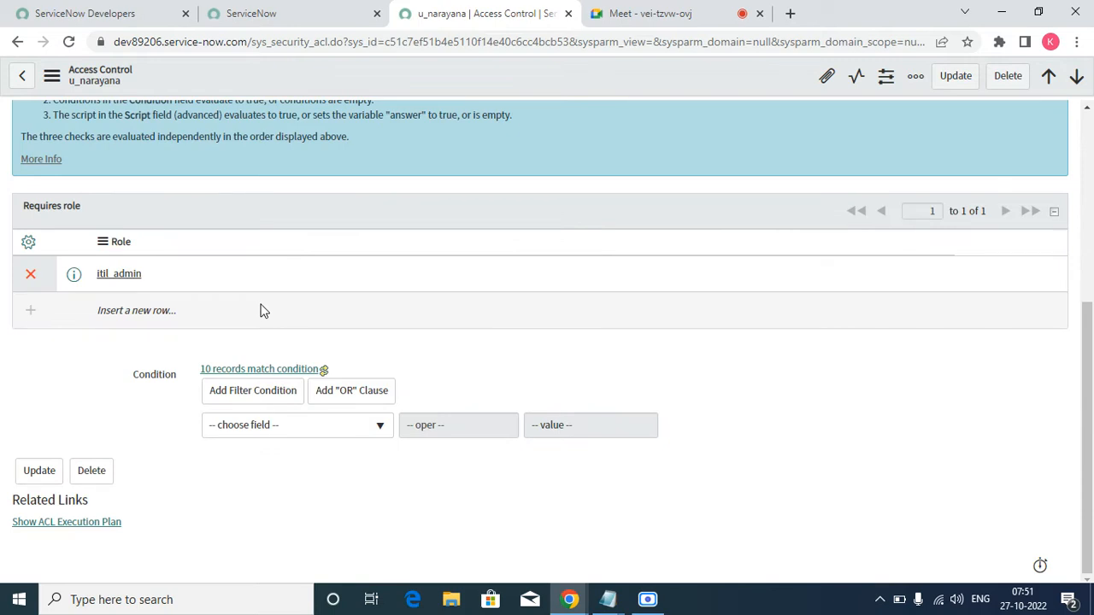
- End the impersonation and elevate the administrator session to the security_admin role
click(348, 13)
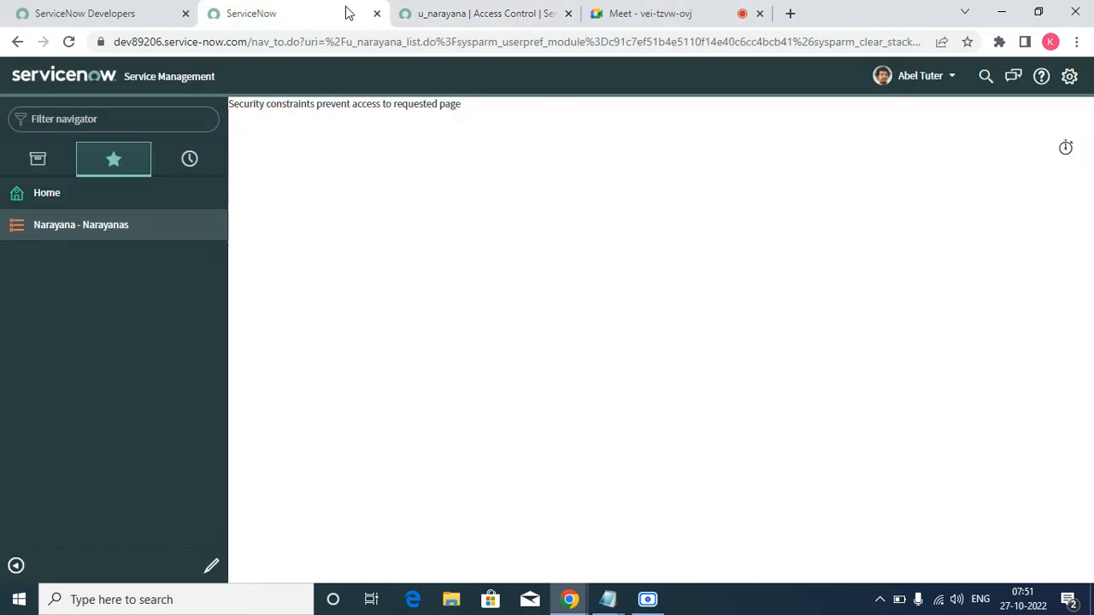
click(947, 79)
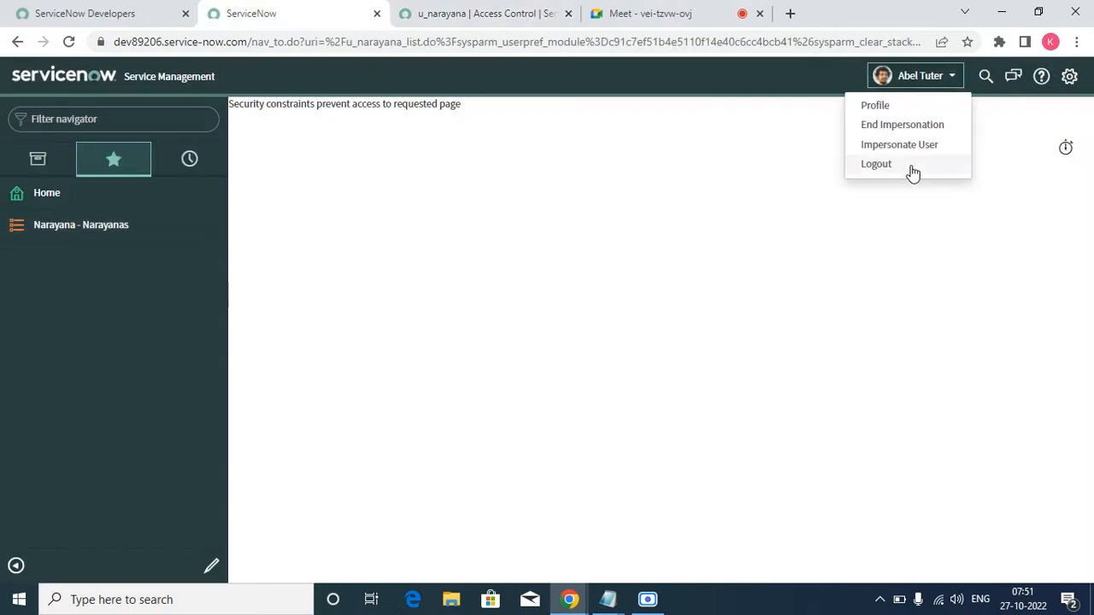
click(899, 129)
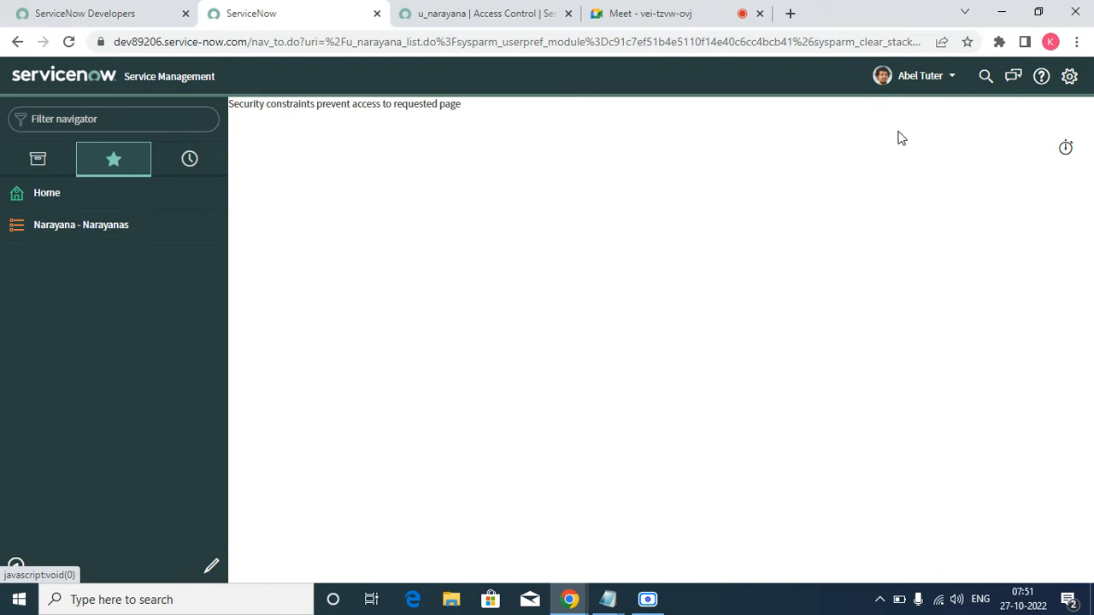
click(947, 76)
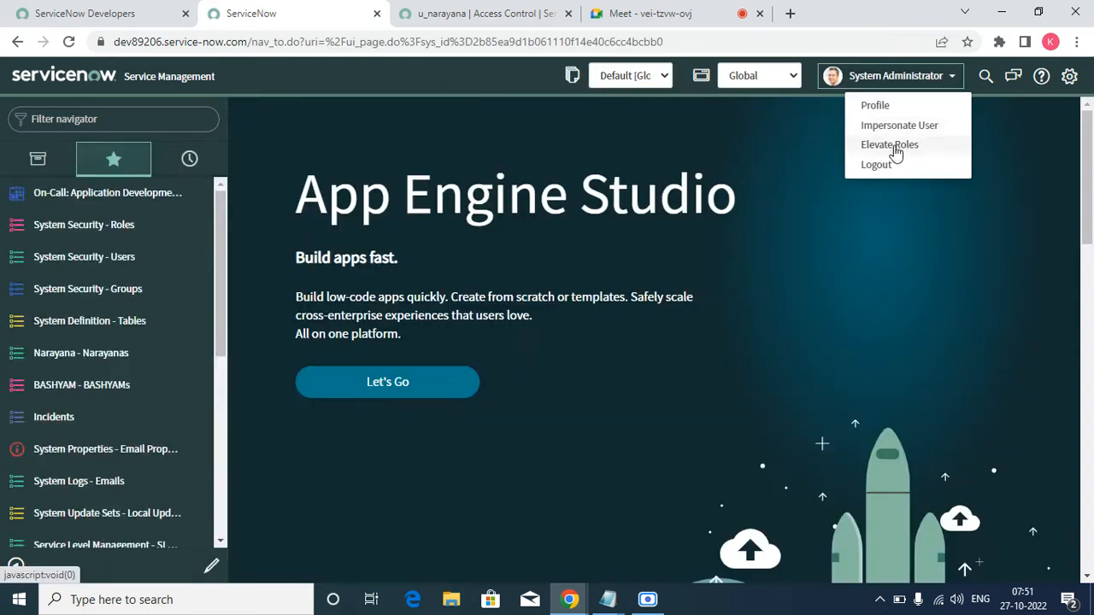
click(889, 144)
click(454, 182)
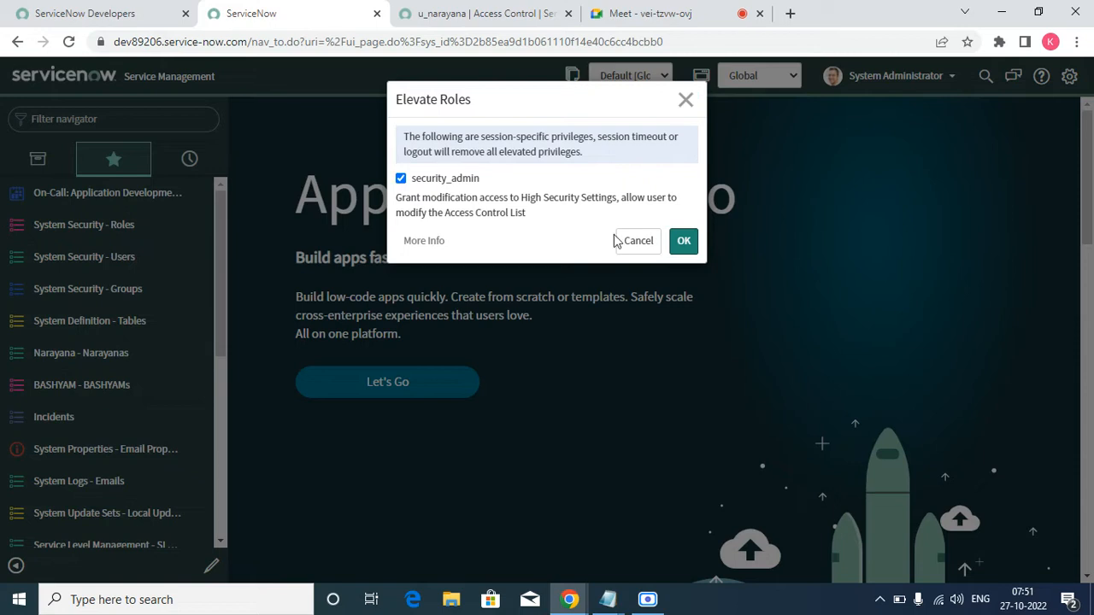
click(683, 240)
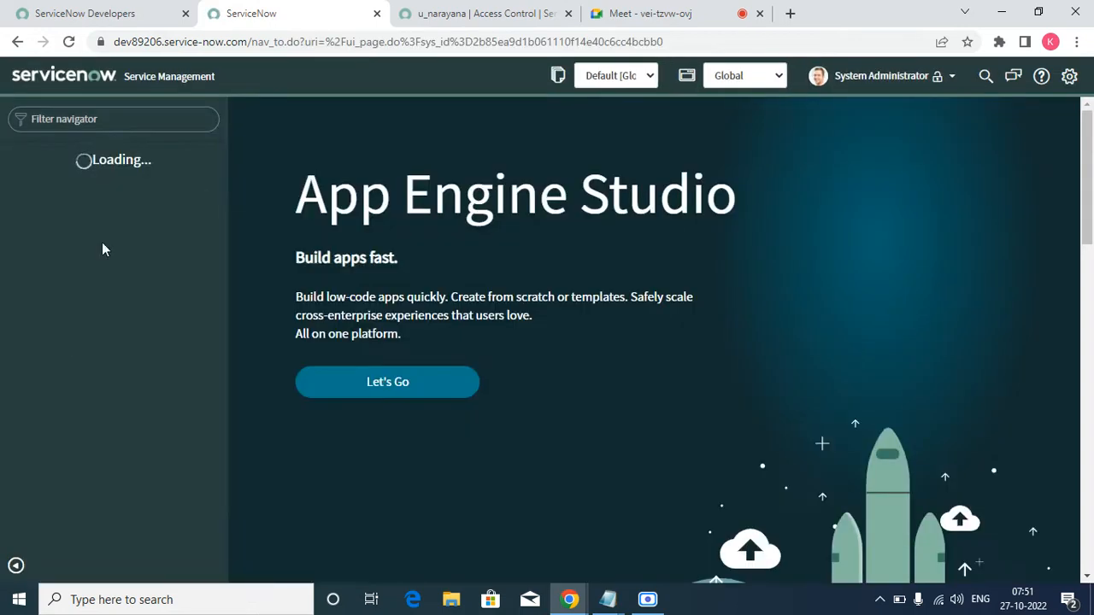
- Open the favorited Access Controls list and sort it by Updated in ascending order
scroll(128, 427, down, 5)
click(107, 532)
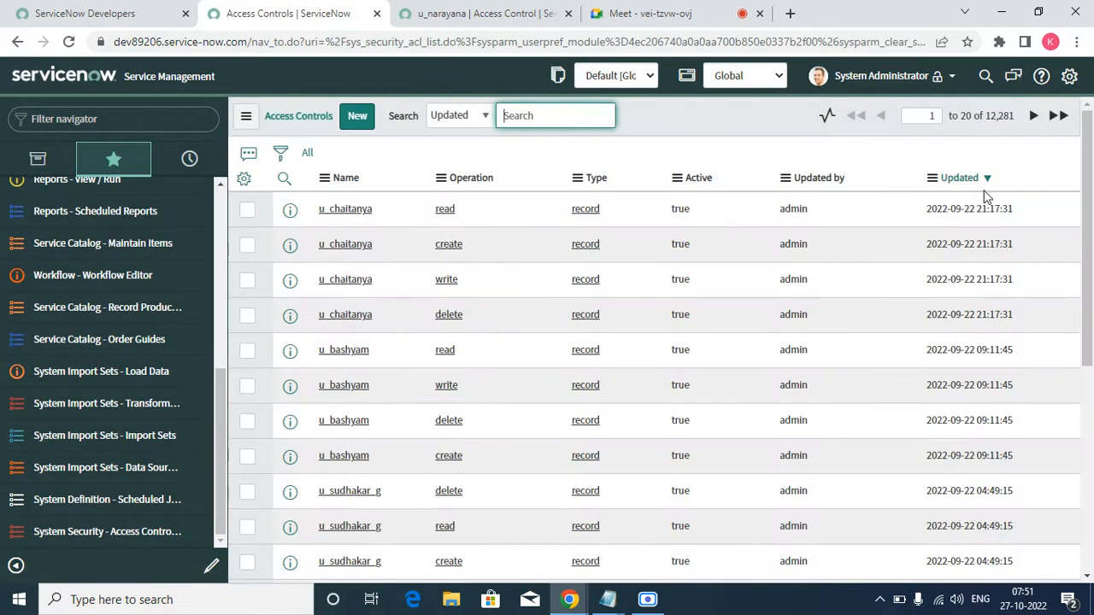
click(971, 177)
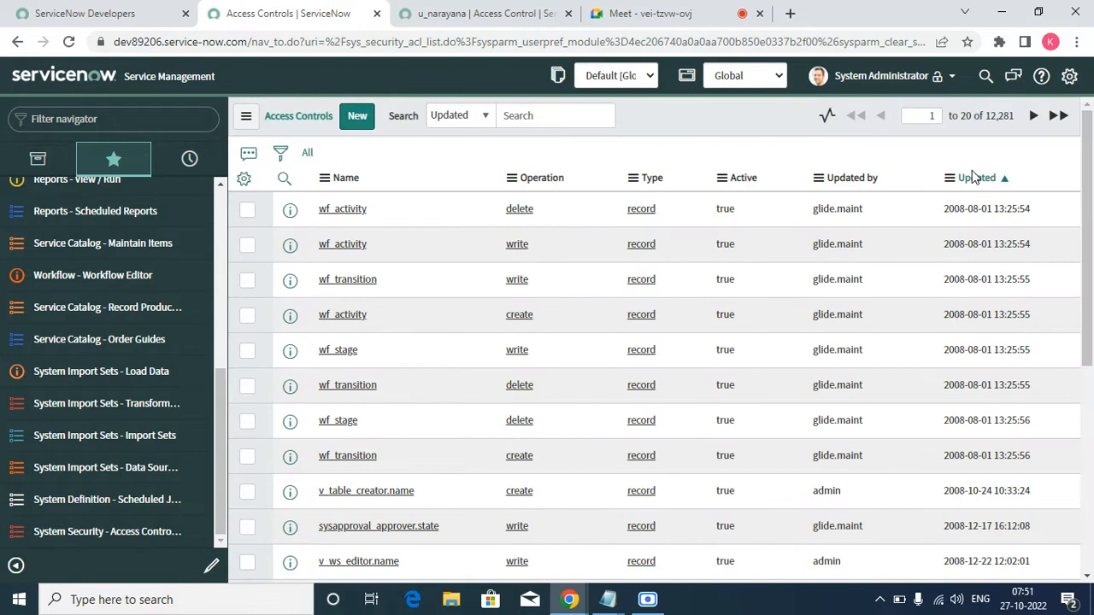
- Filter the access controls to rules whose Name starts with u_nara
click(282, 154)
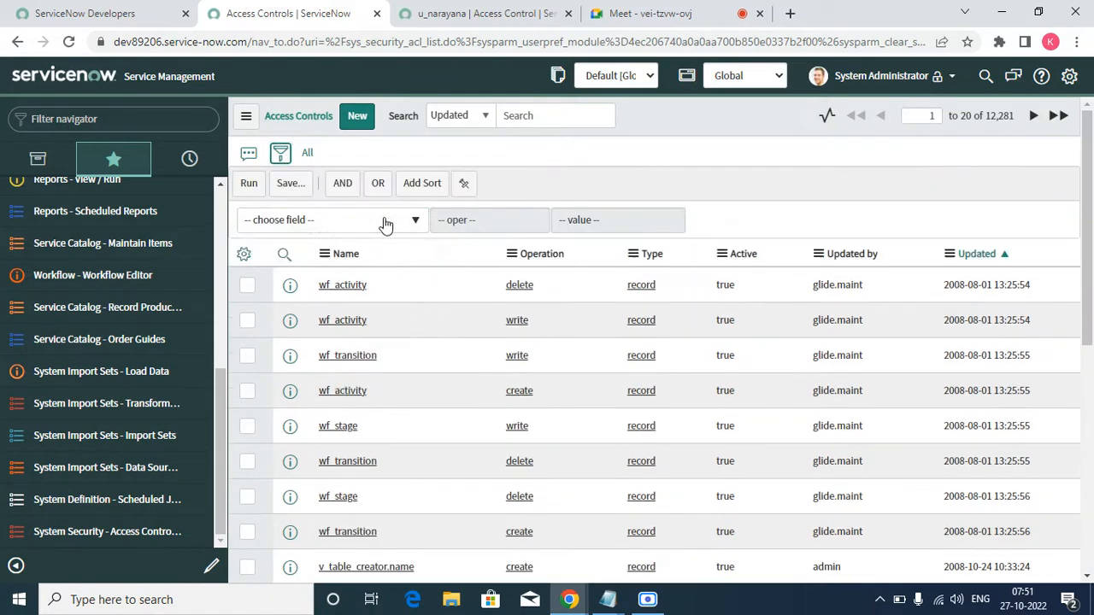
click(384, 219)
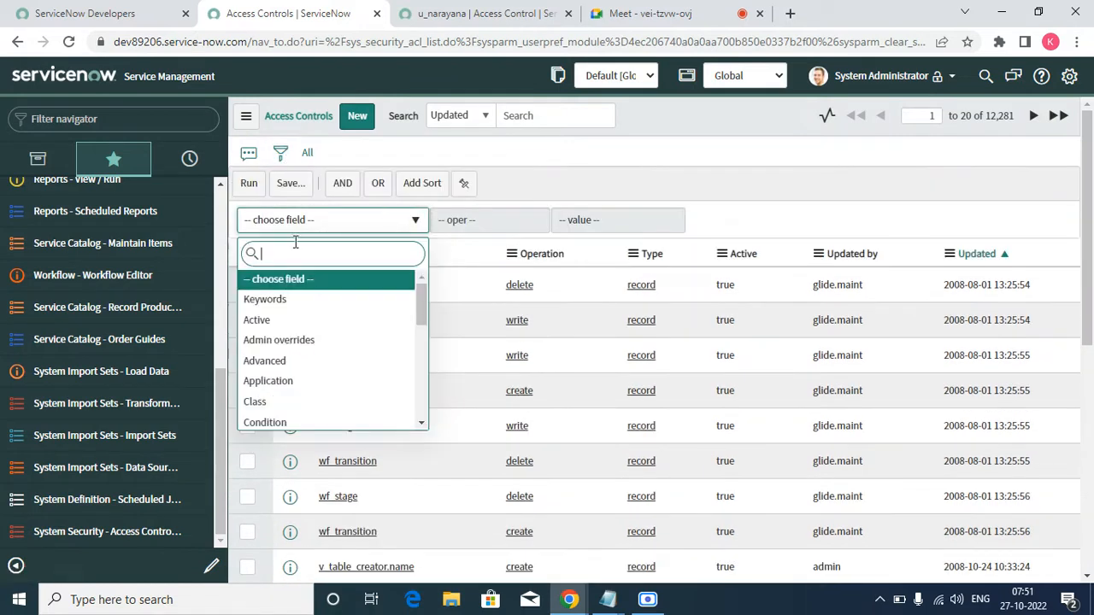
text(name)
key(Down)
key(Return)
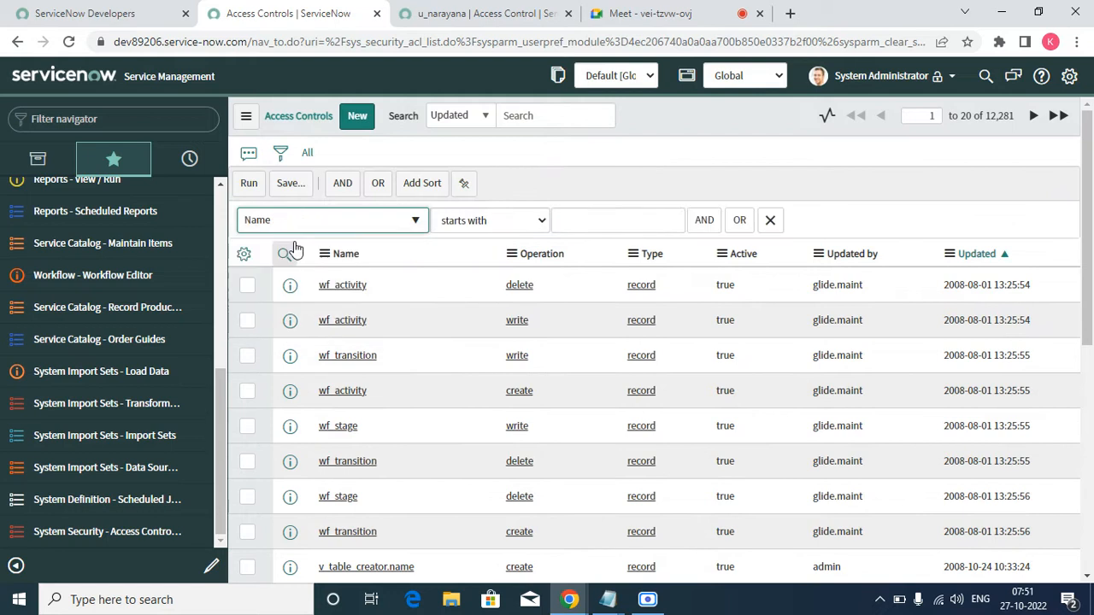
key(Tab)
key(Tab)
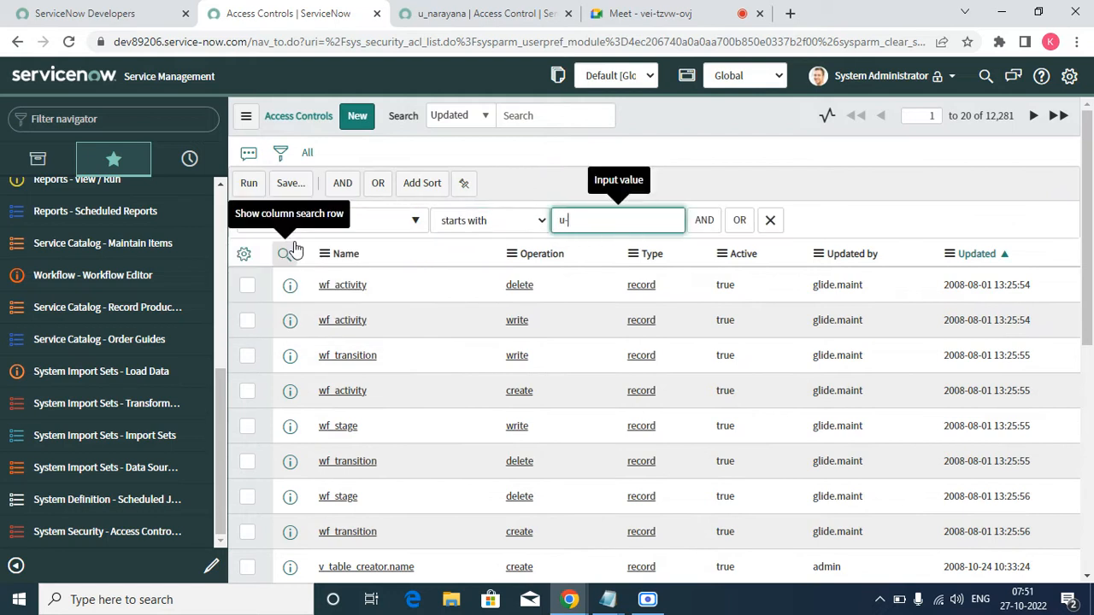
text(u_nara)
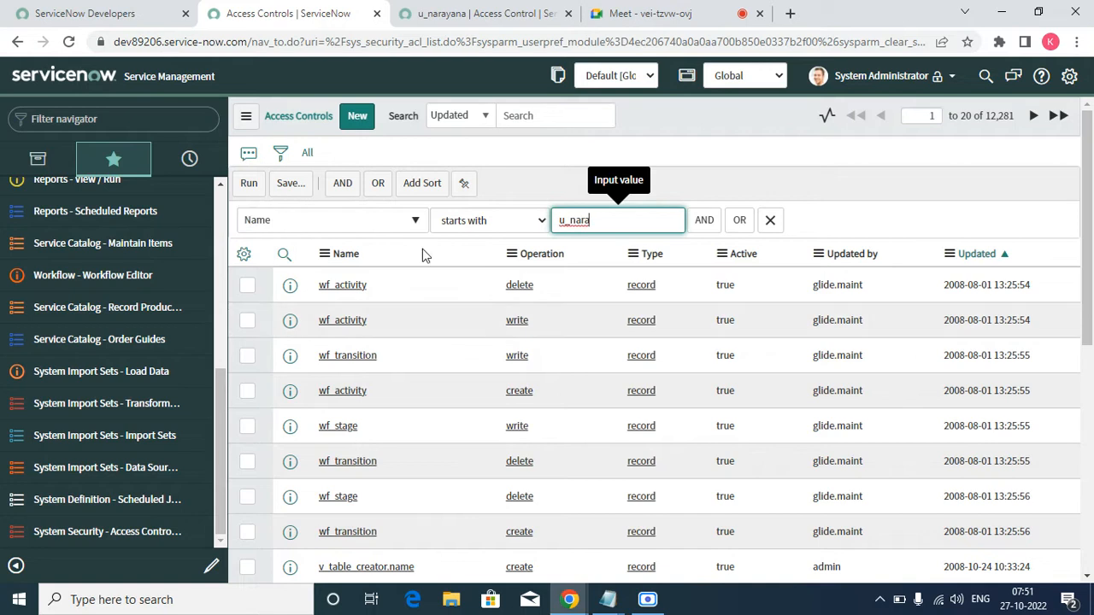
click(248, 184)
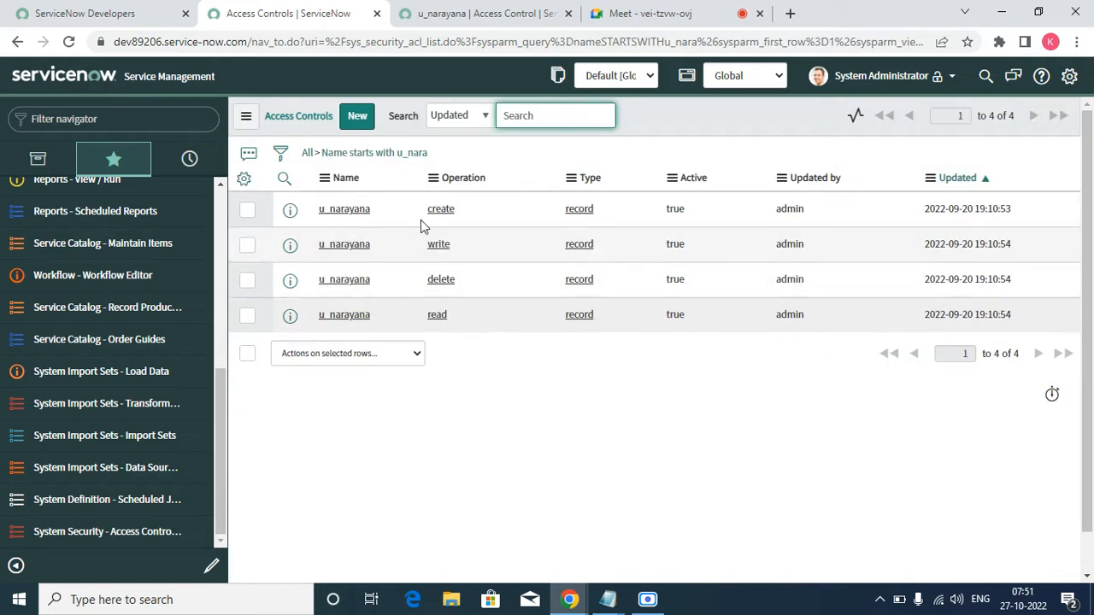
- Narrow the filter to Name is u_narayana, removing the starts-with condition
right_click(361, 214)
click(285, 223)
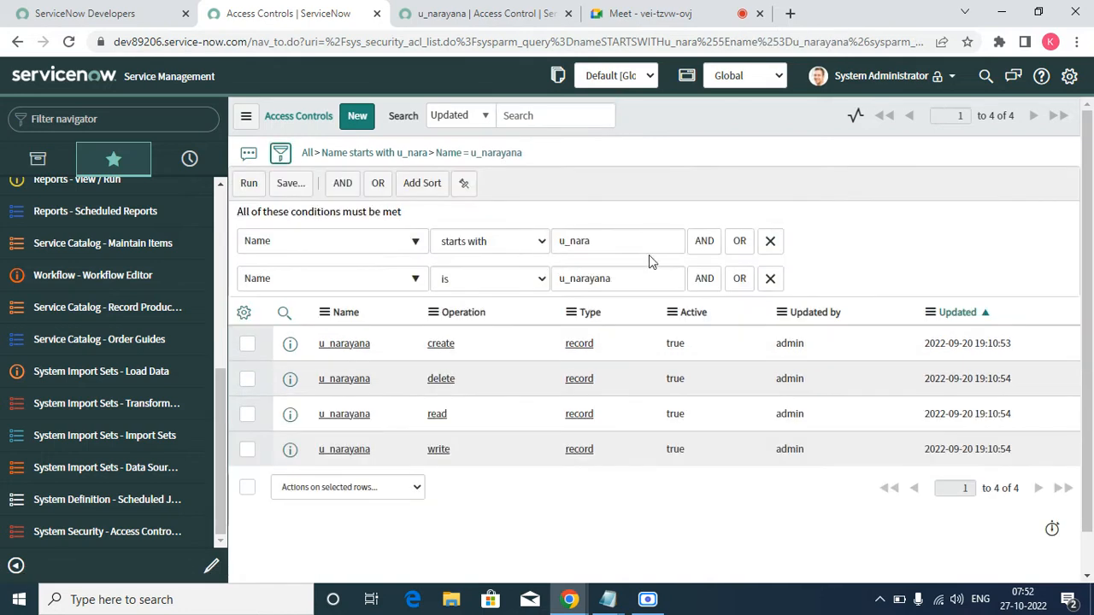
click(772, 246)
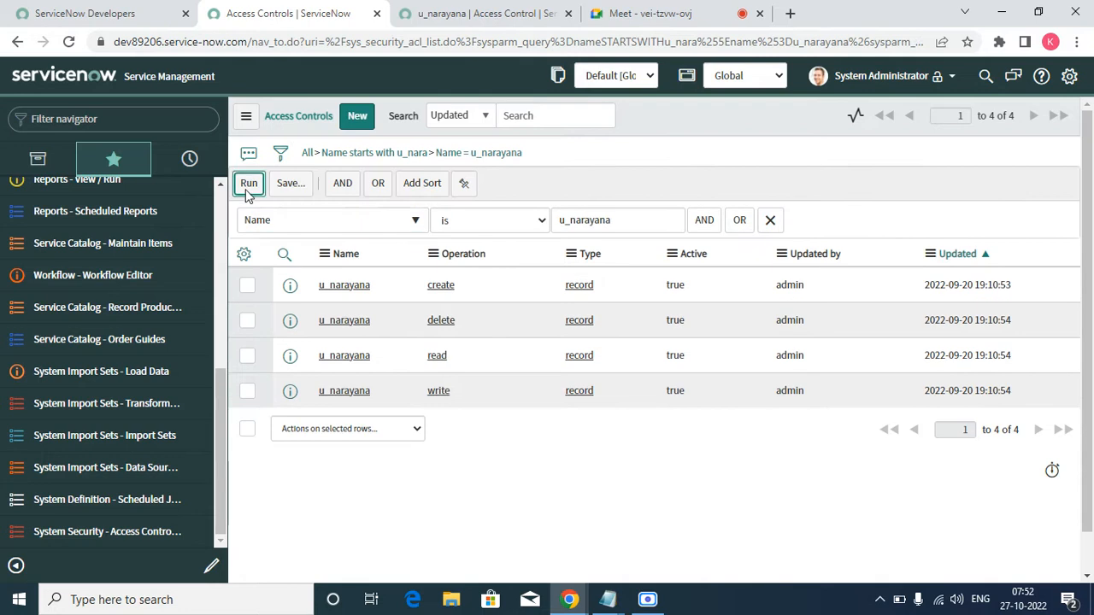
click(249, 183)
- Save the filtered list as a favorite named "Access Controls-Narayana"
right_click(687, 120)
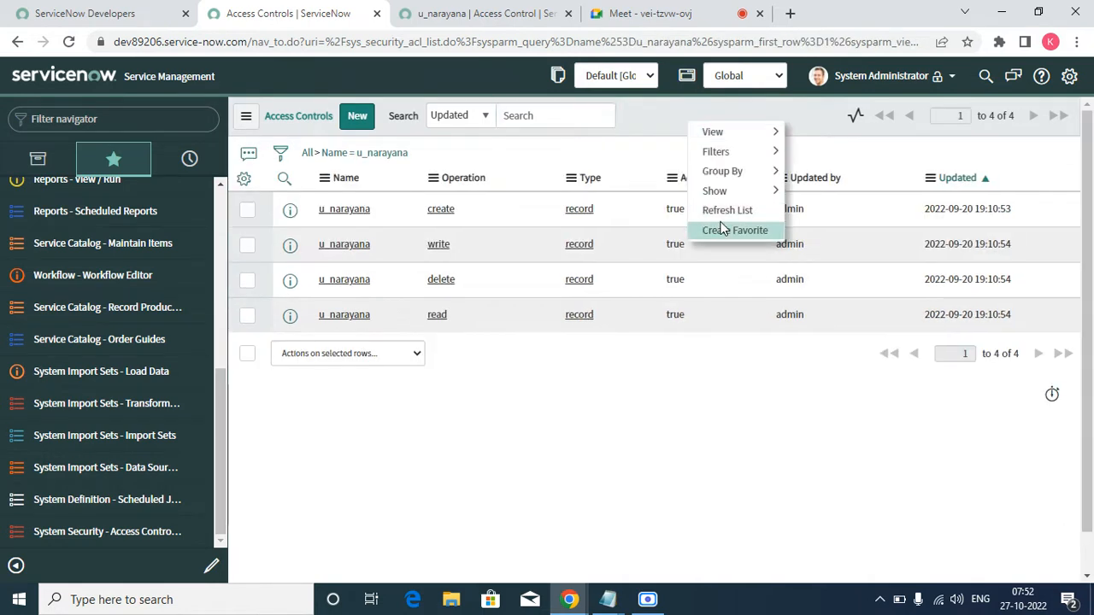
click(725, 227)
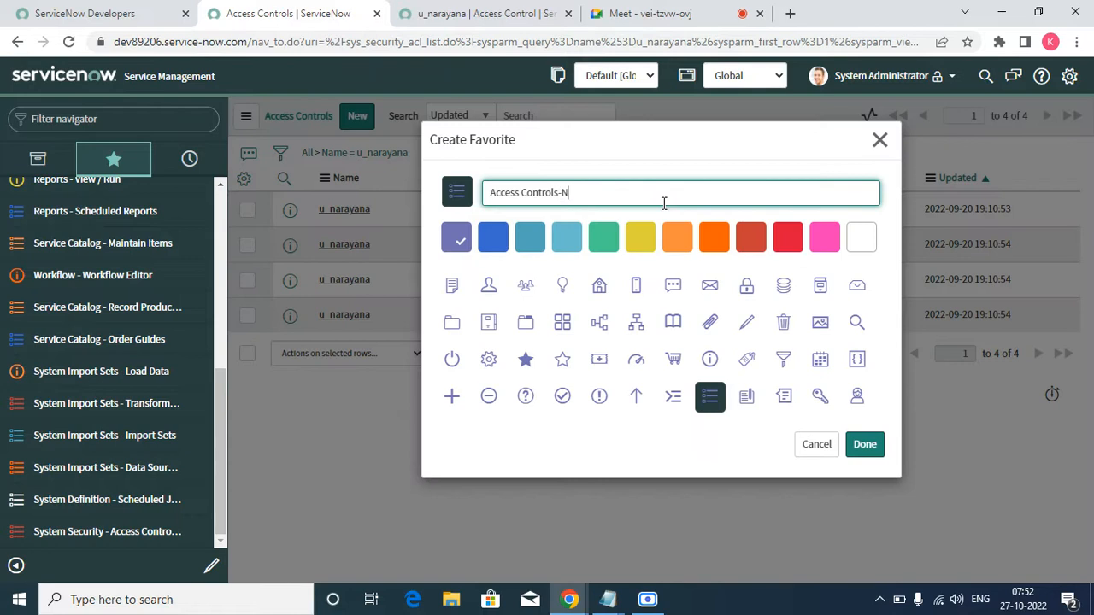
text(-Narayana)
click(859, 451)
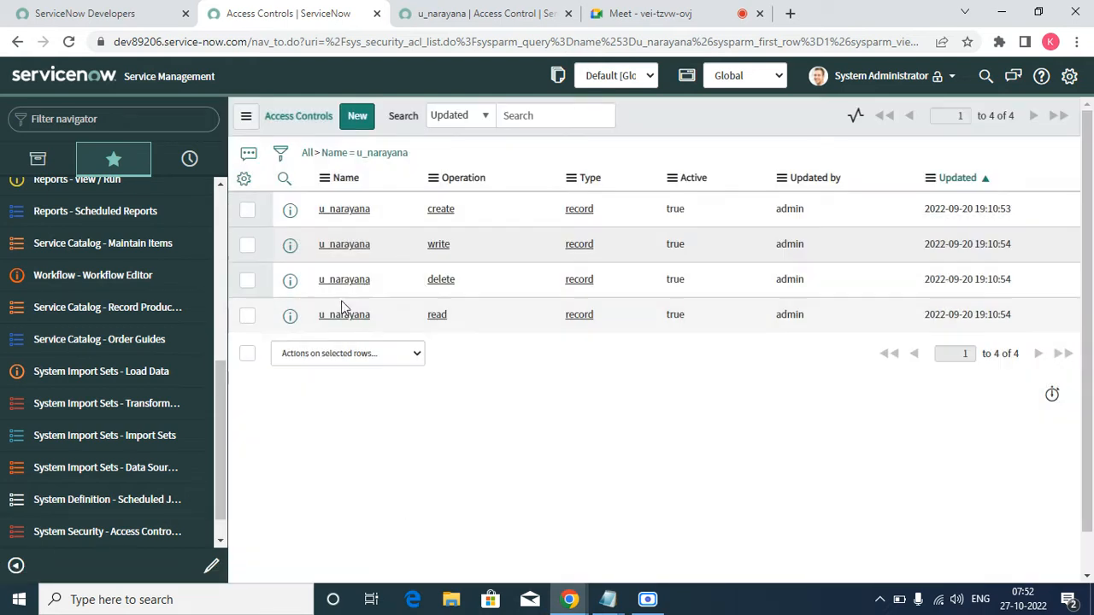
- Open the u_narayana read rule in a new tab and close the tab with its earlier copy
right_click(294, 318)
click(318, 337)
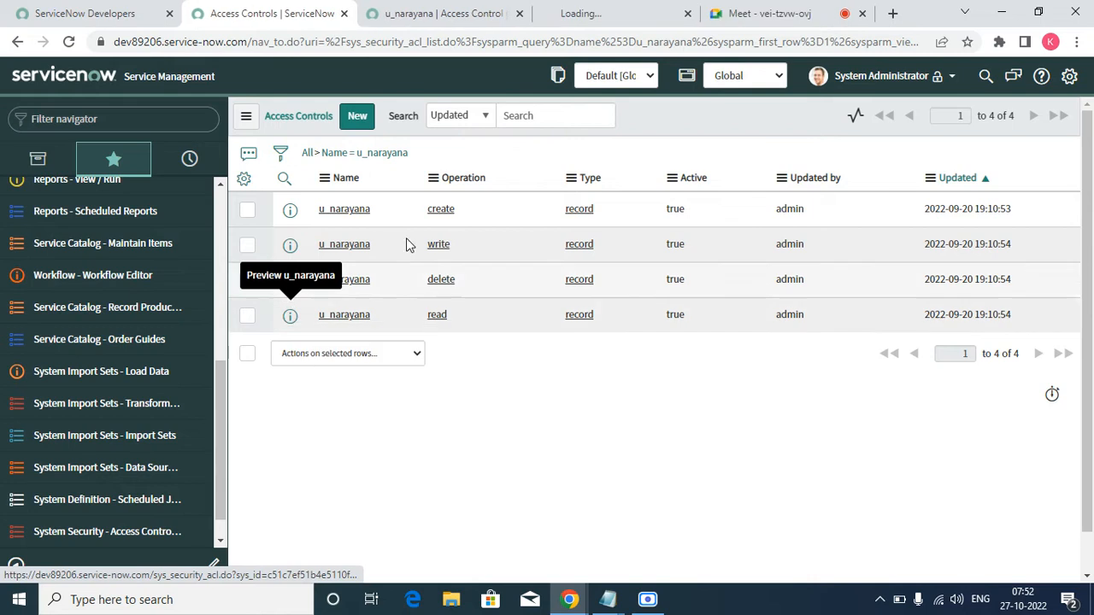
click(495, 18)
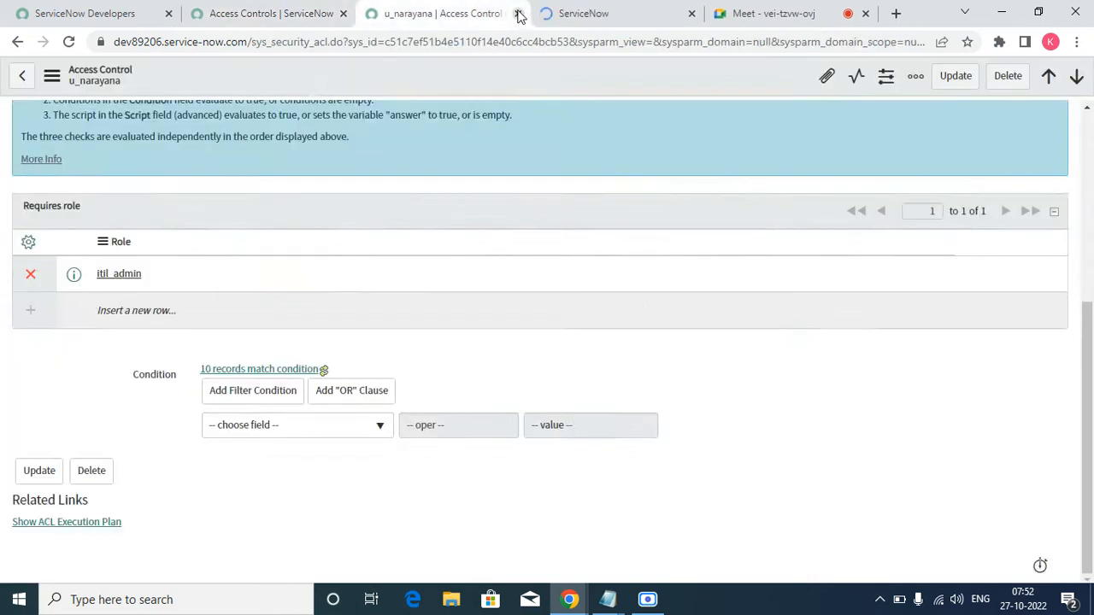
click(518, 14)
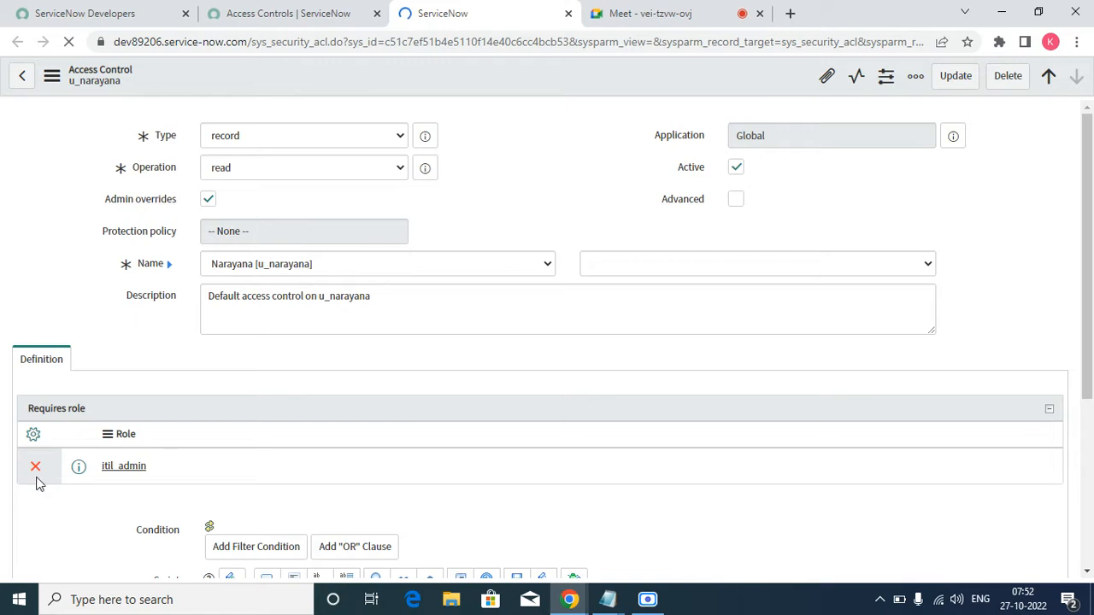
- Remove itil_admin from the u_narayana read rule's required roles and add u_narayana_user
scroll(94, 421, down, 4)
click(31, 309)
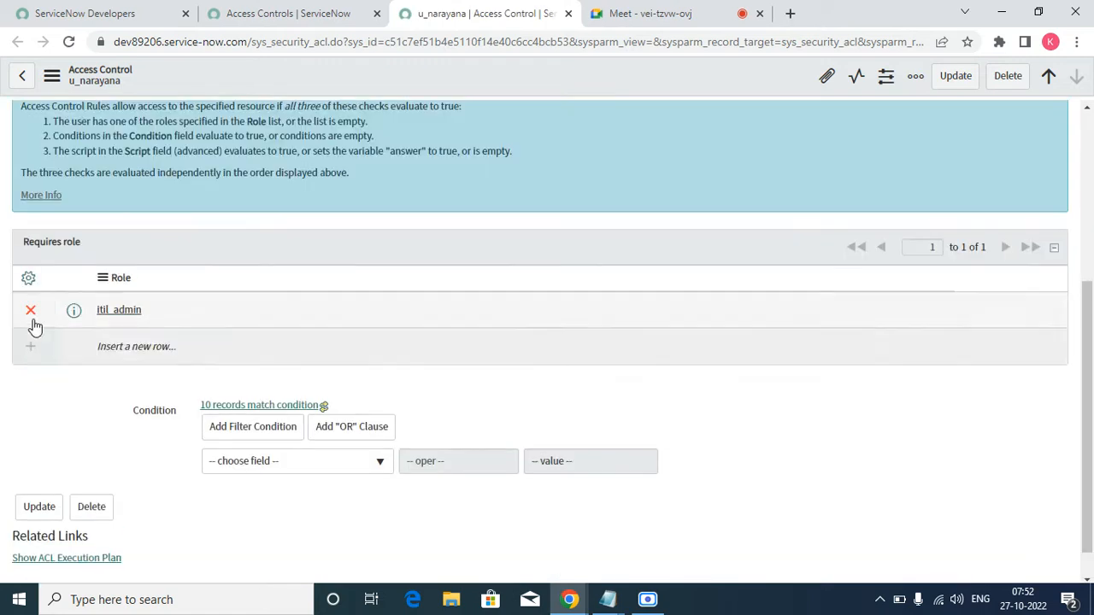
click(145, 347)
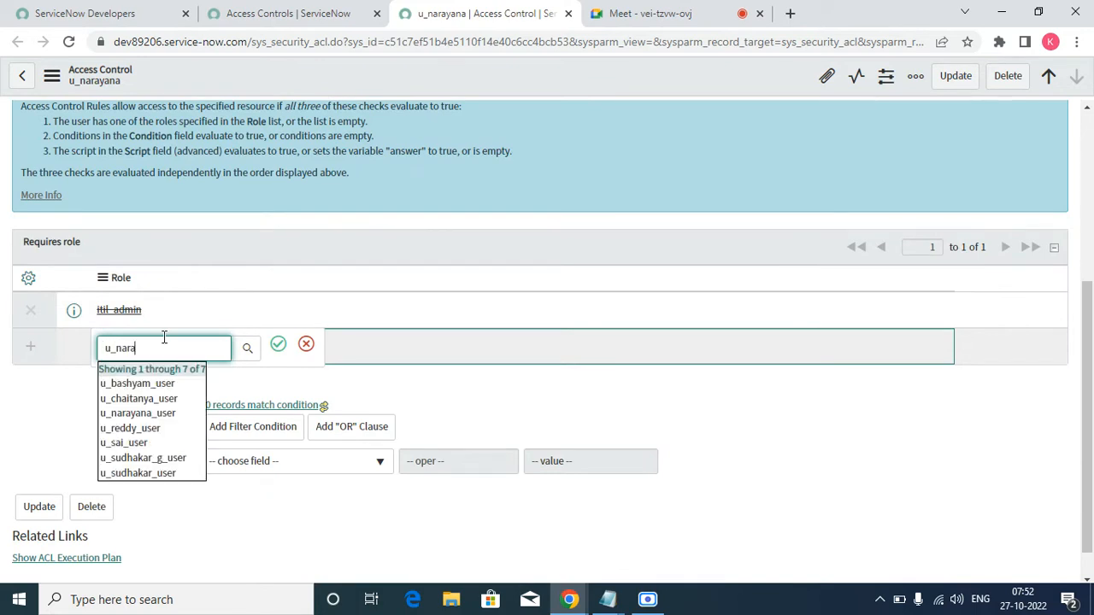
click(143, 384)
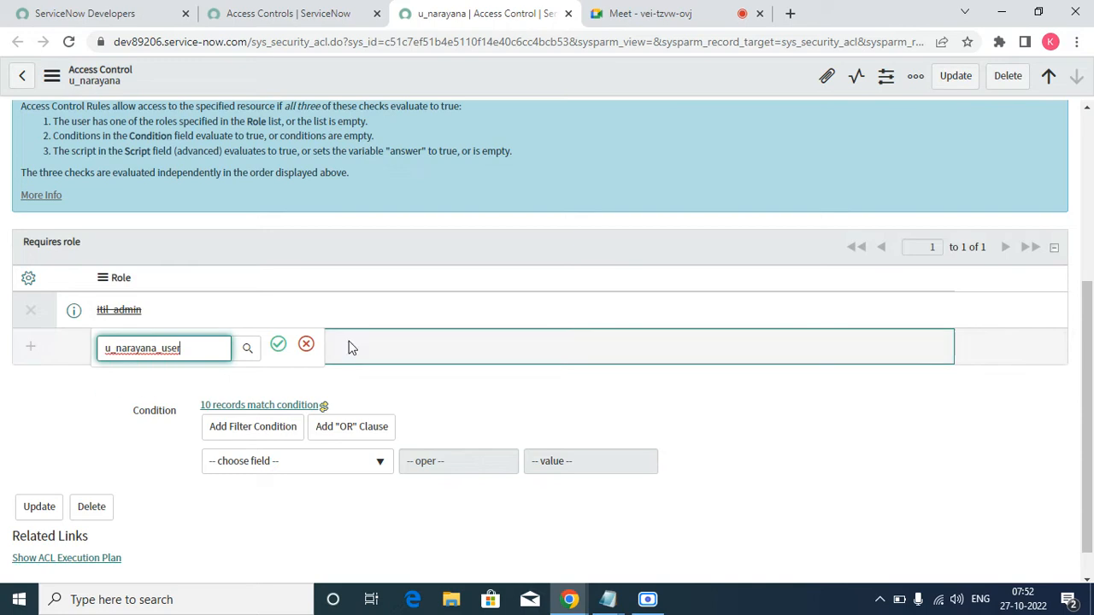
click(275, 345)
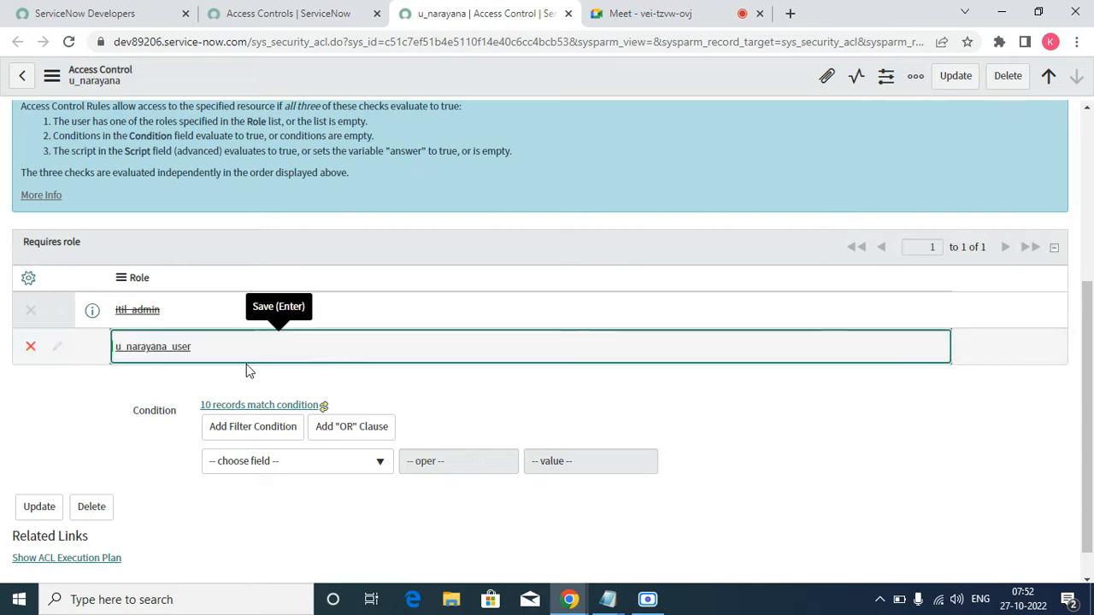
- Add itil as another required role on the read rule and save the record
click(144, 384)
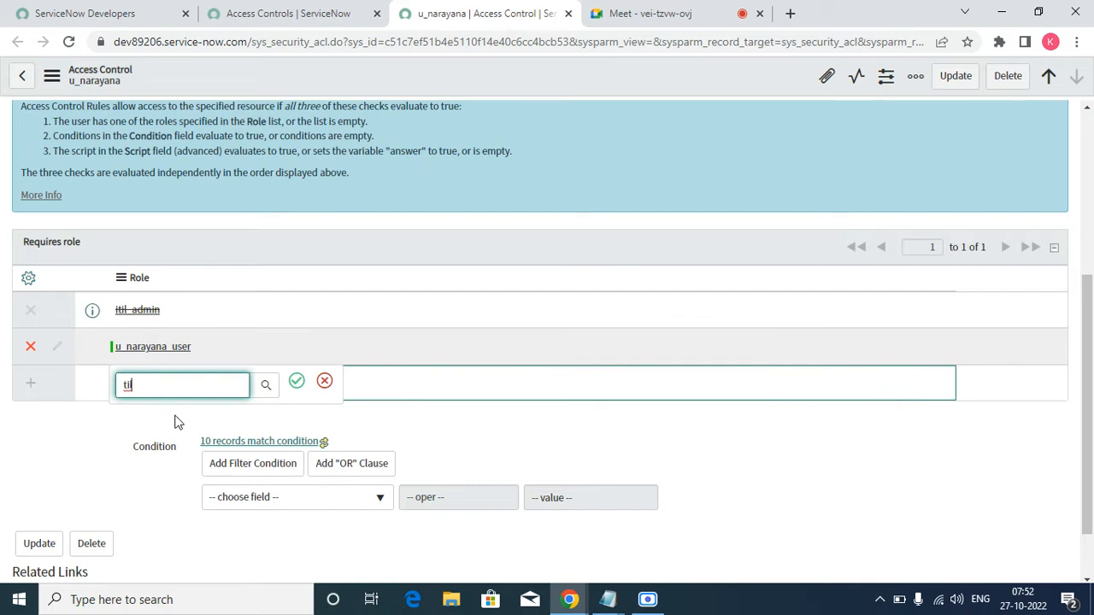
text(itil)
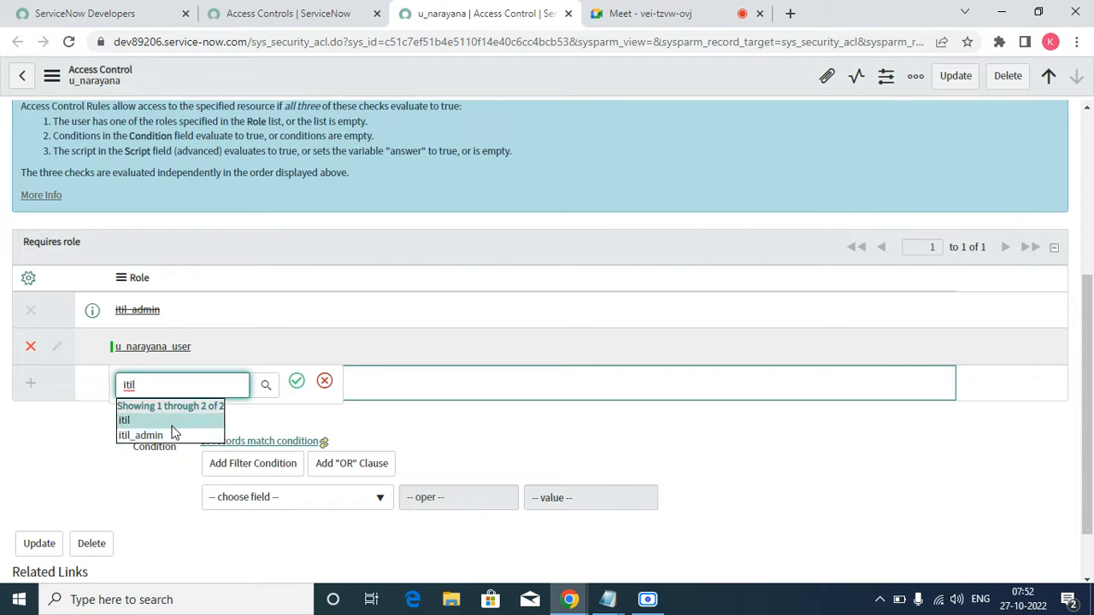
click(173, 425)
click(300, 387)
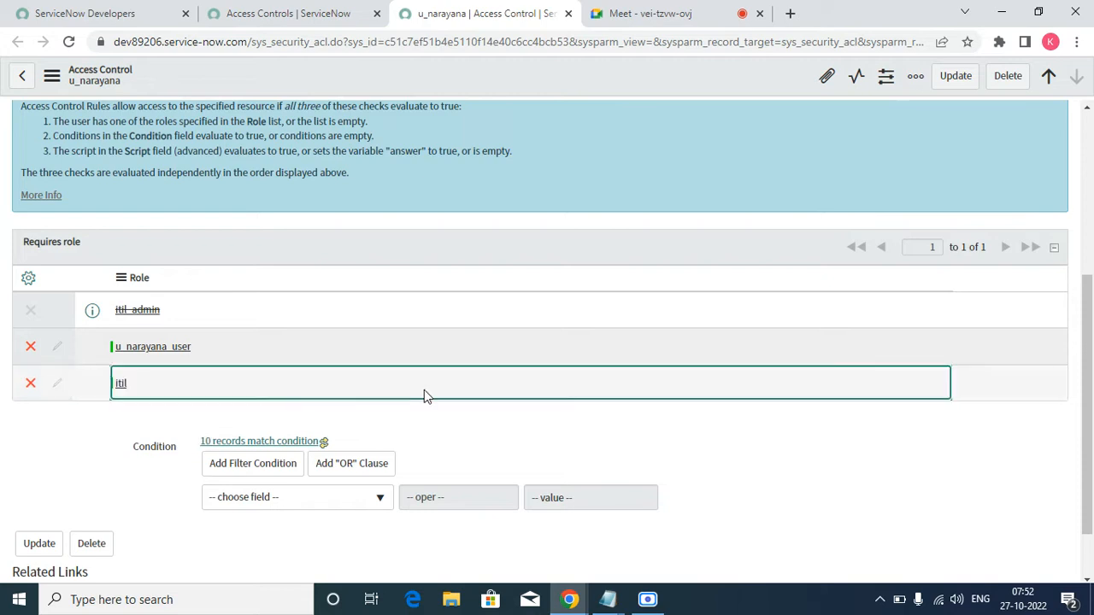
right_click(678, 77)
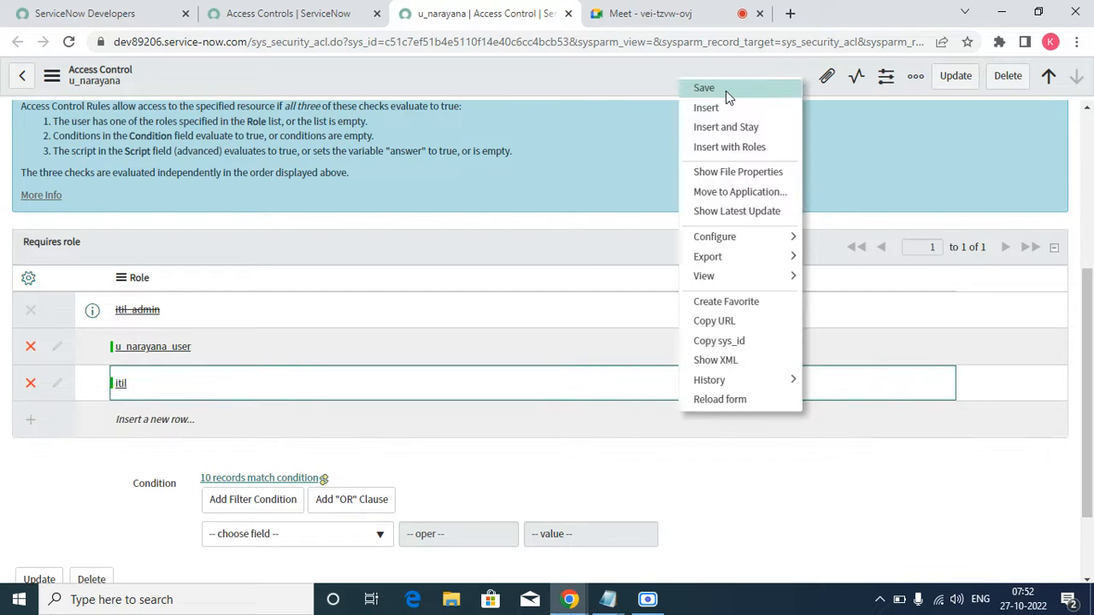
click(725, 90)
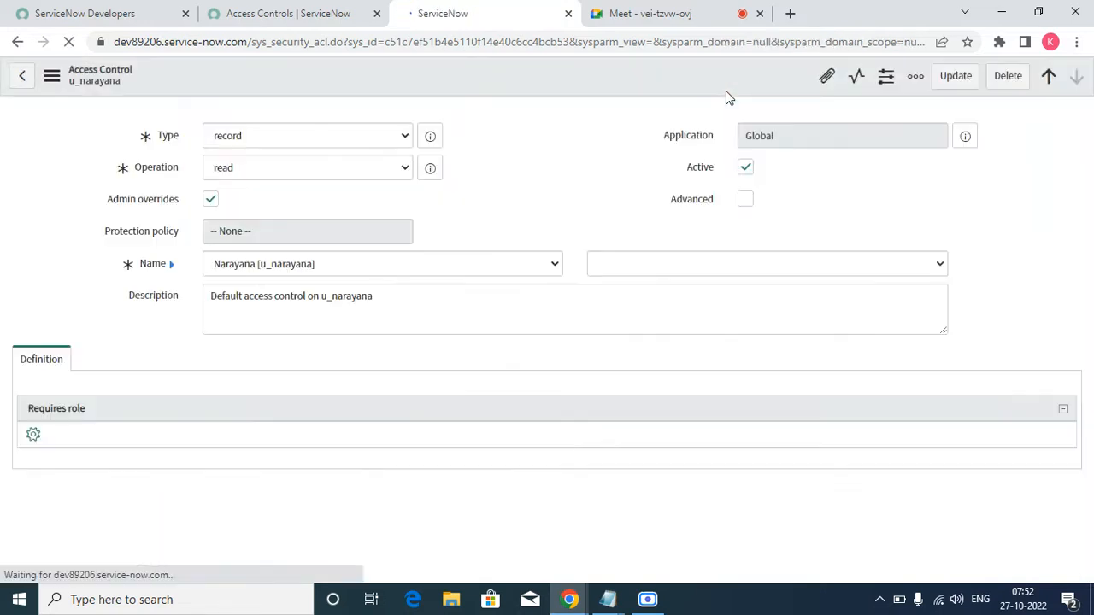
- Impersonate the recently impersonated user from the access controls list's page and open the Narayanas list
click(291, 14)
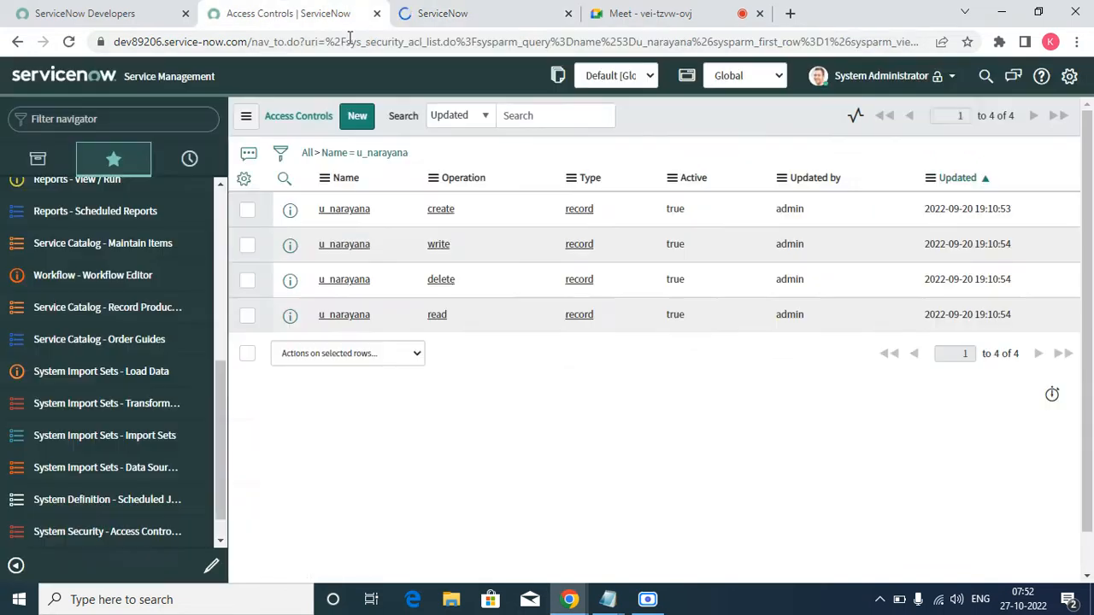
click(874, 75)
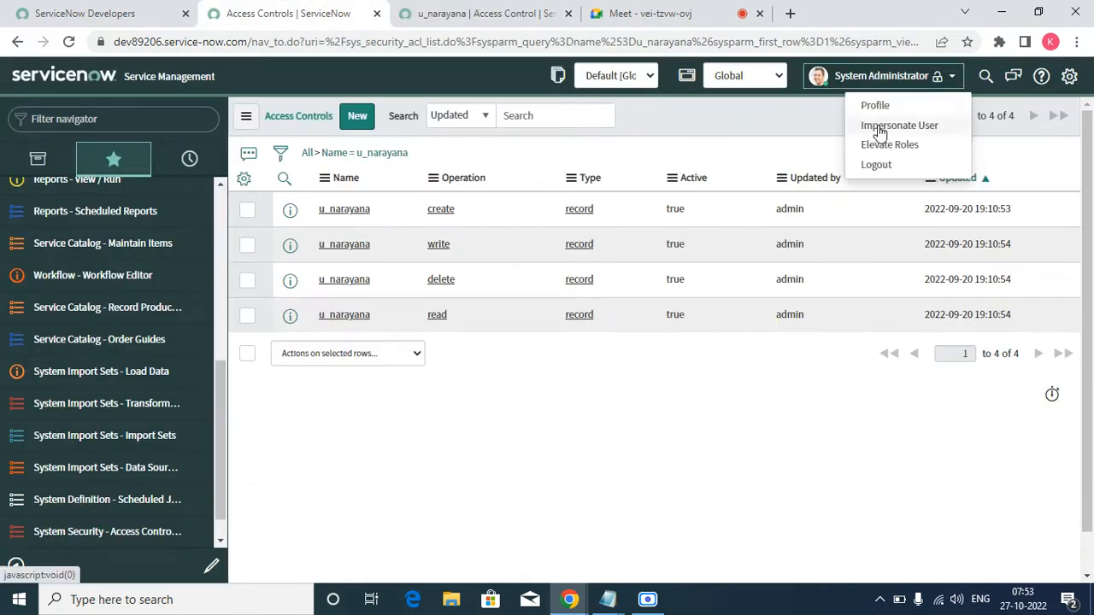
click(877, 126)
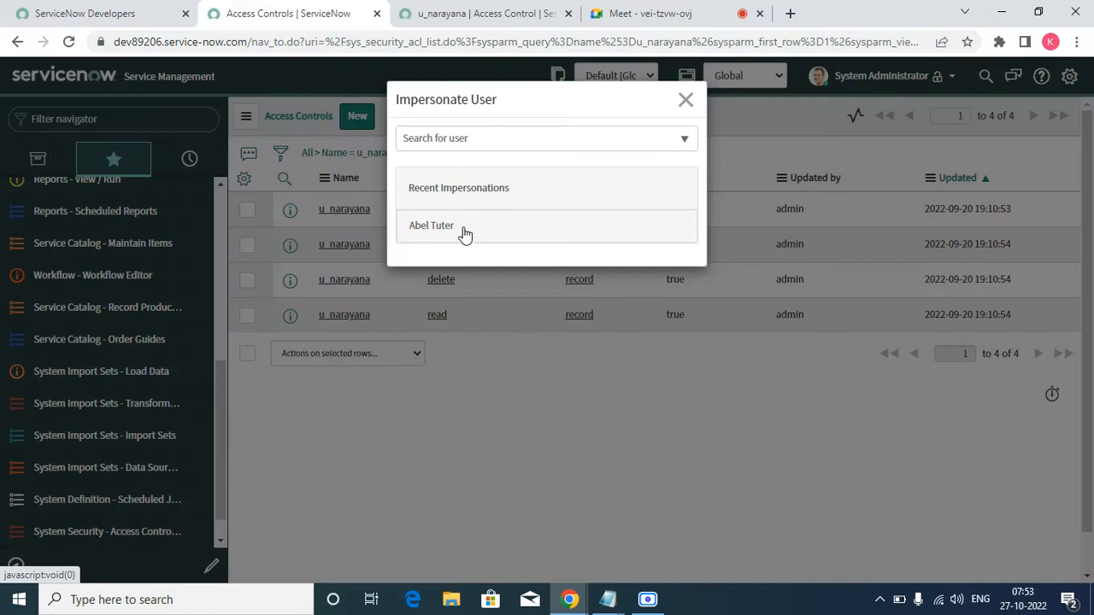
click(463, 233)
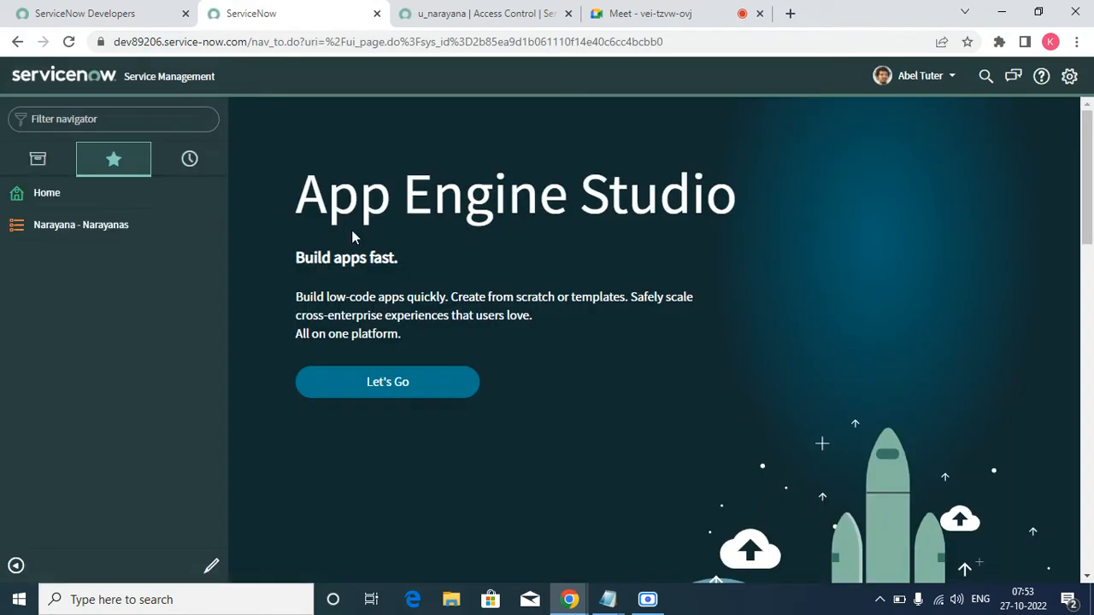
click(129, 225)
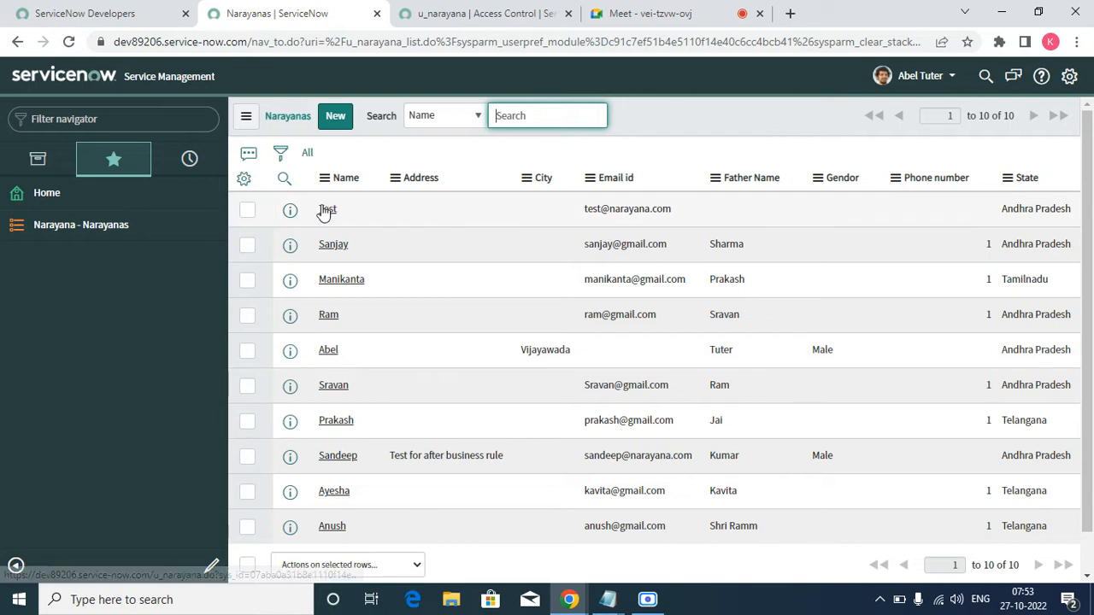
- Inspect the Test record's form in a new tab, closing the read rule's tab and the record's tab
right_click(284, 218)
click(340, 224)
click(503, 15)
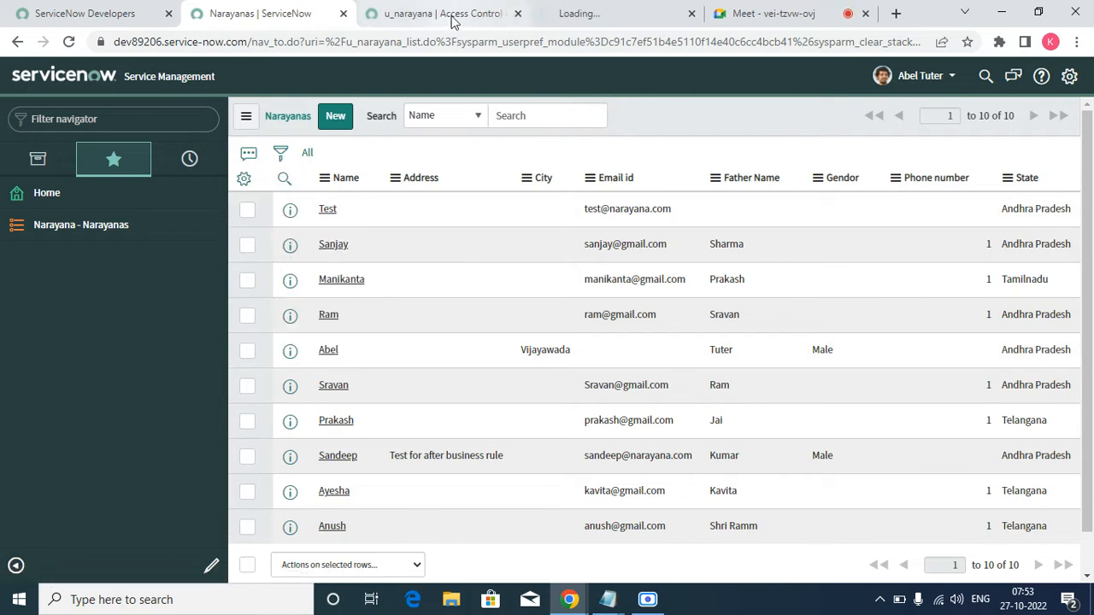
click(518, 14)
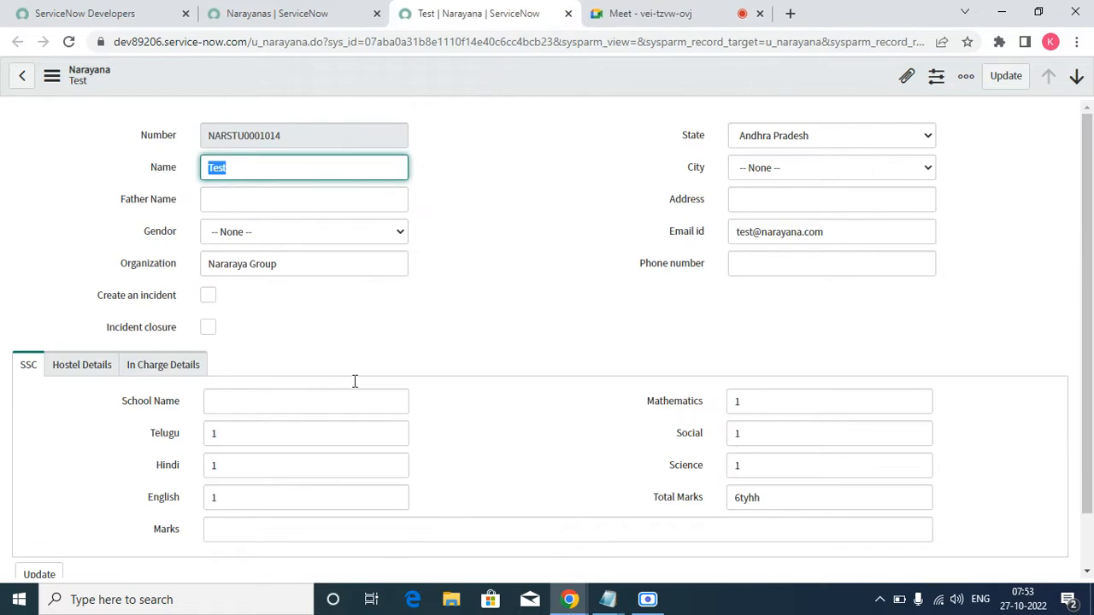
click(568, 14)
- End the impersonation and open the Access Controls-Narayana favorite
click(906, 76)
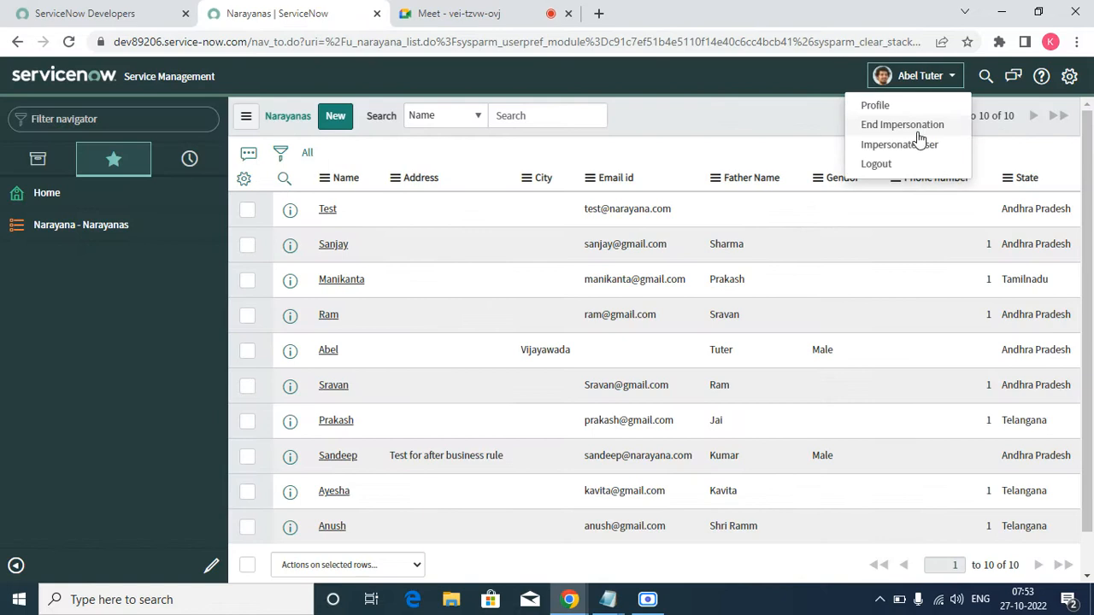
click(903, 125)
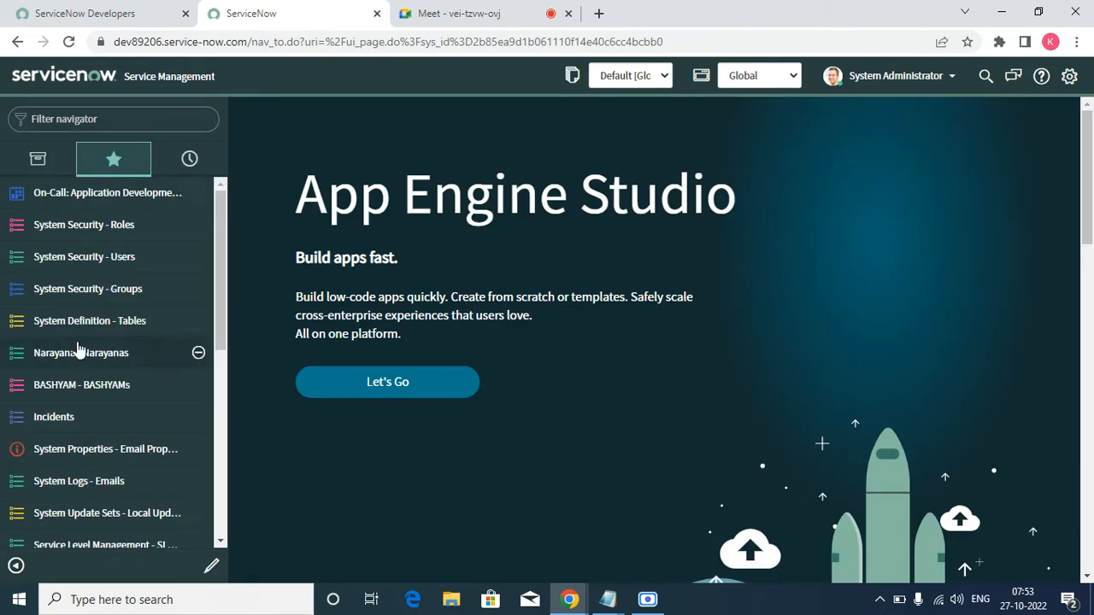
scroll(86, 359, down, 5)
click(108, 535)
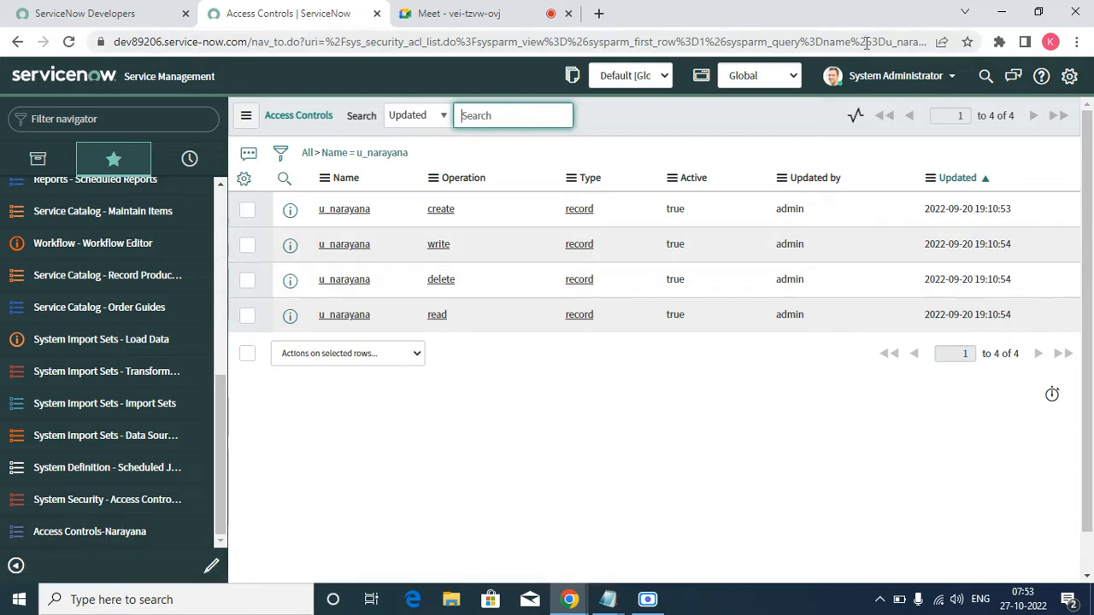
- Elevate the session's privileges with the security_admin role
click(880, 77)
click(880, 145)
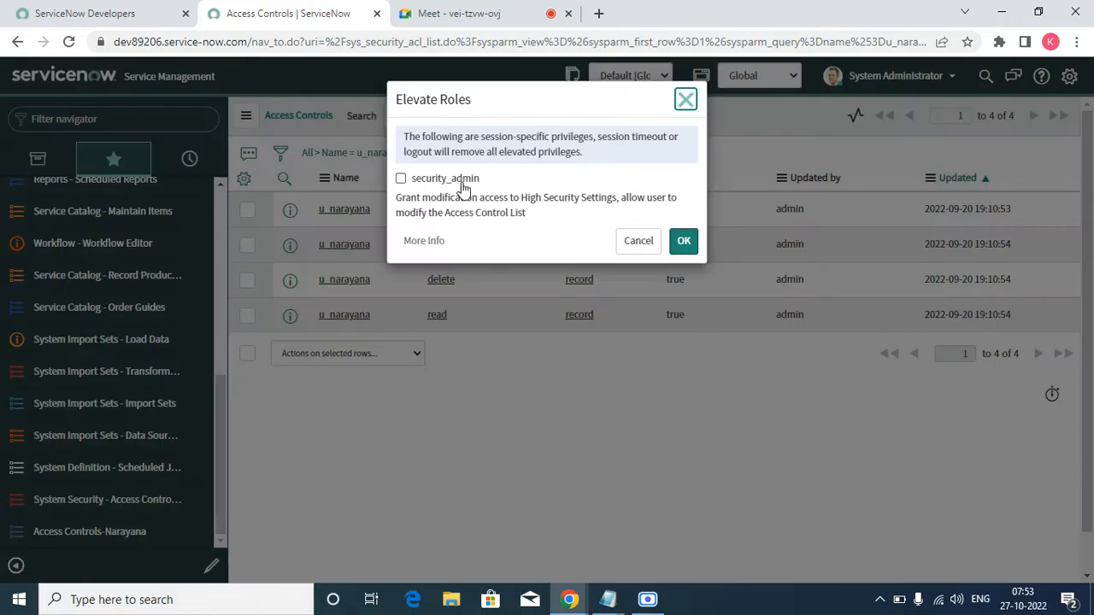
click(460, 181)
click(680, 242)
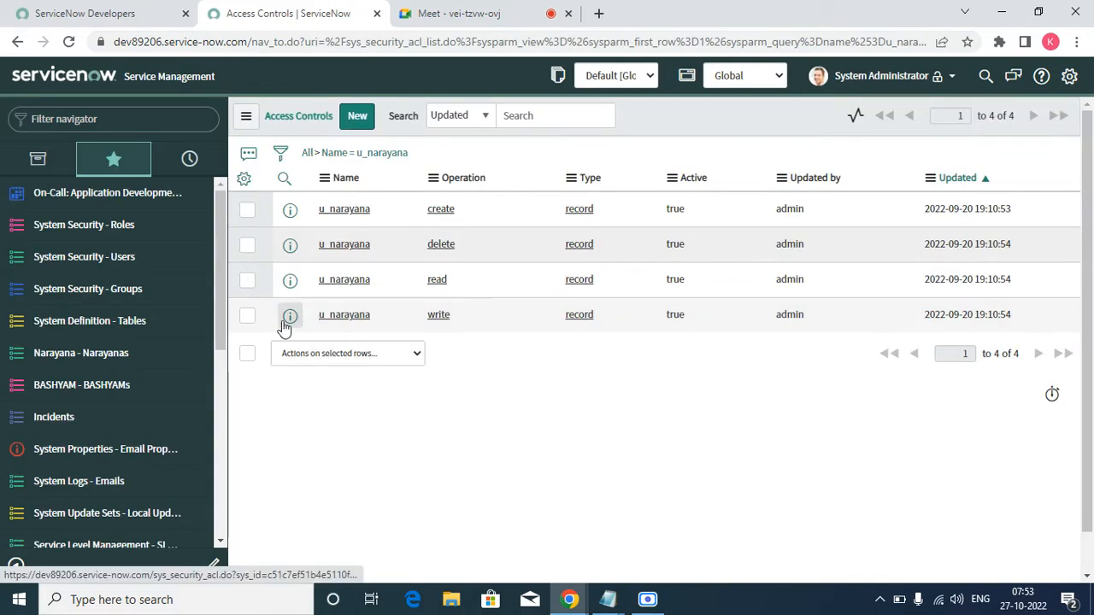
- Open the u_narayana write rule in a new tab
right_click(284, 327)
click(329, 335)
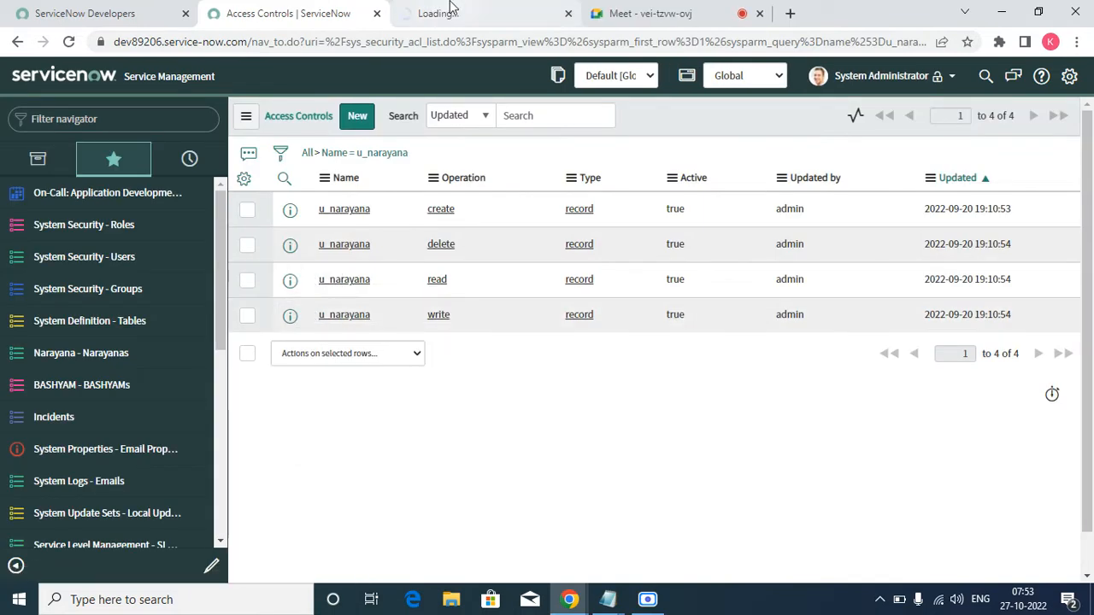
click(452, 11)
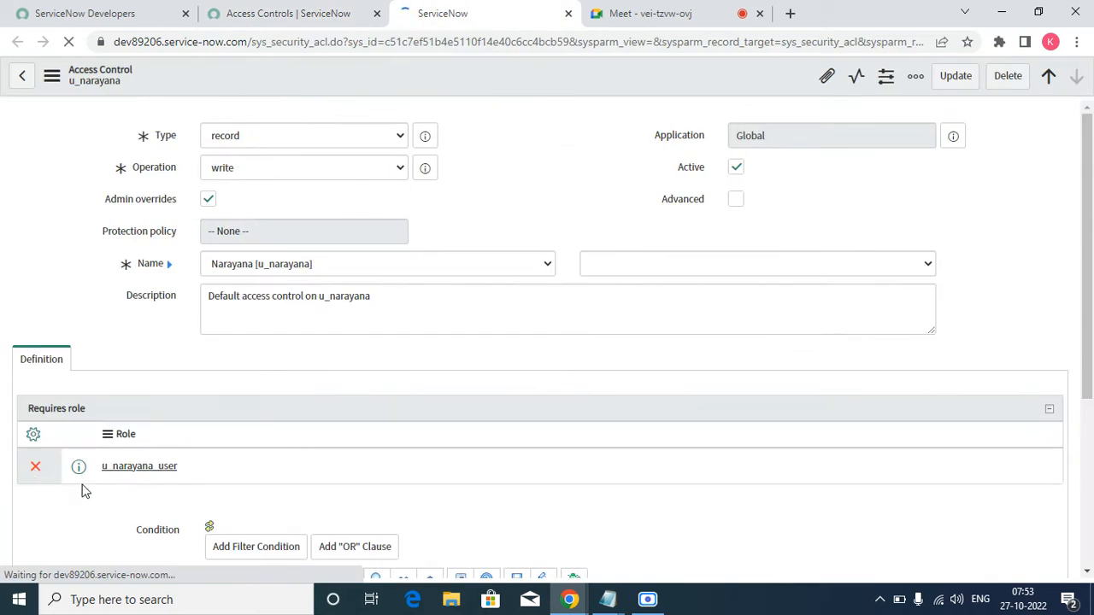
- Replace the write rule's required role u_narayana_user with itil_admin and update the record
scroll(142, 422, down, 3)
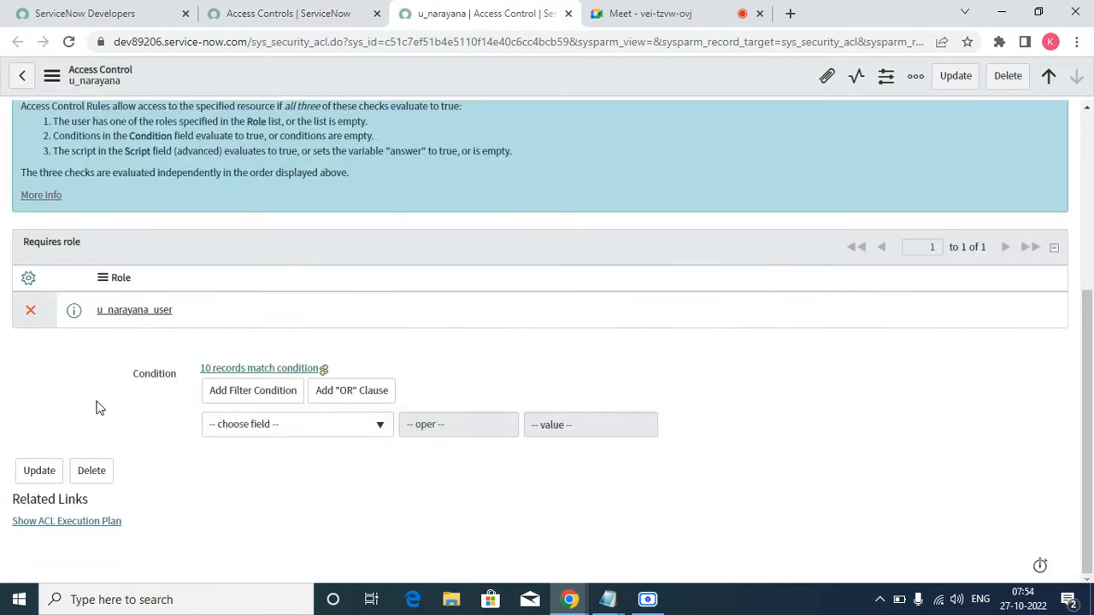
click(30, 311)
click(97, 347)
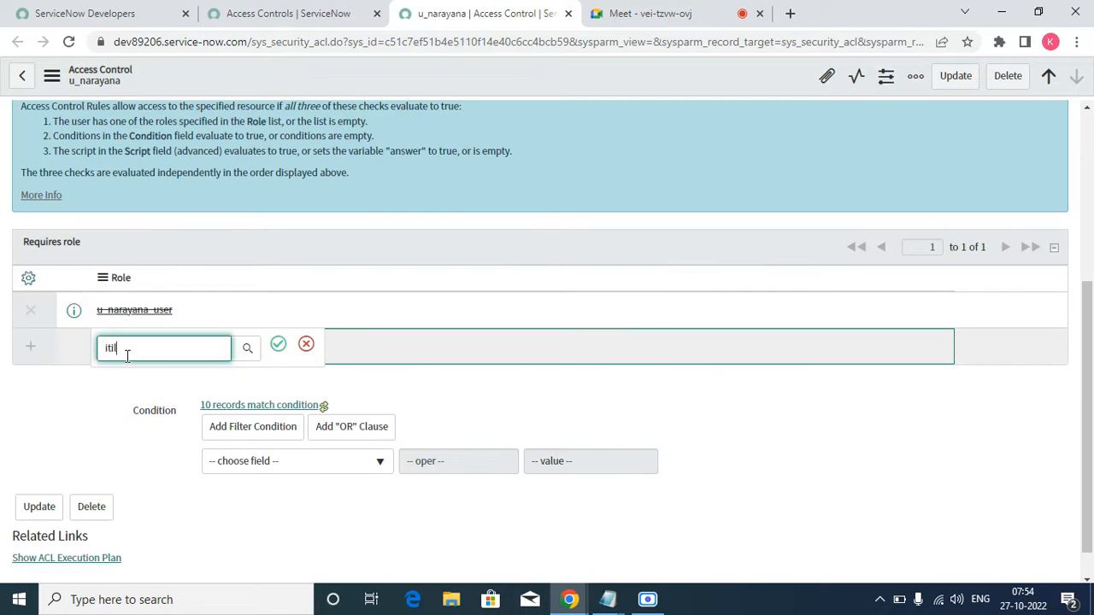
text(itil)
click(191, 390)
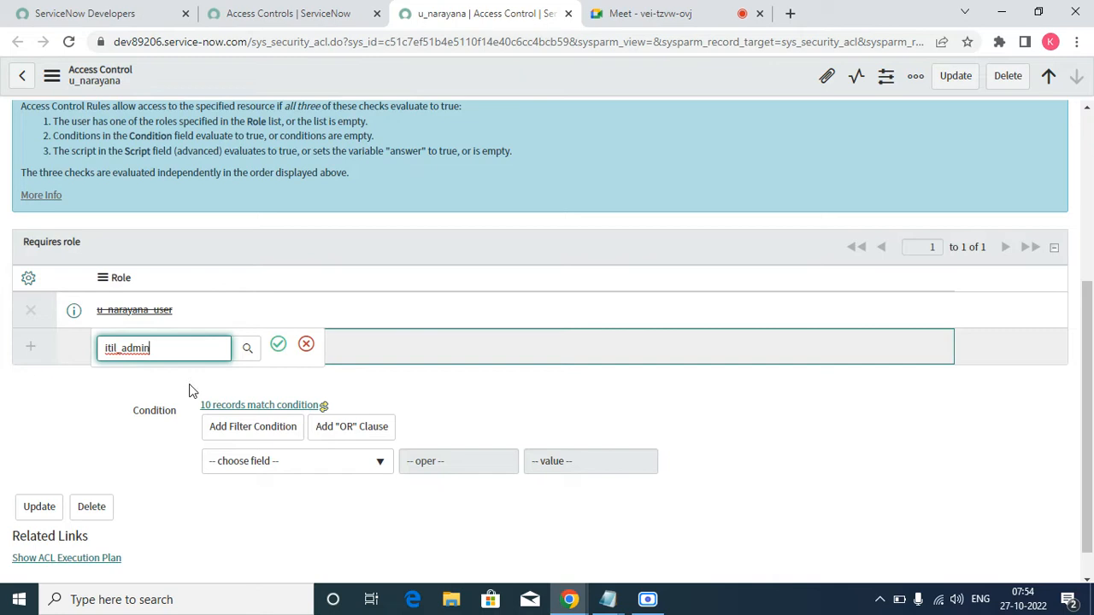
click(278, 343)
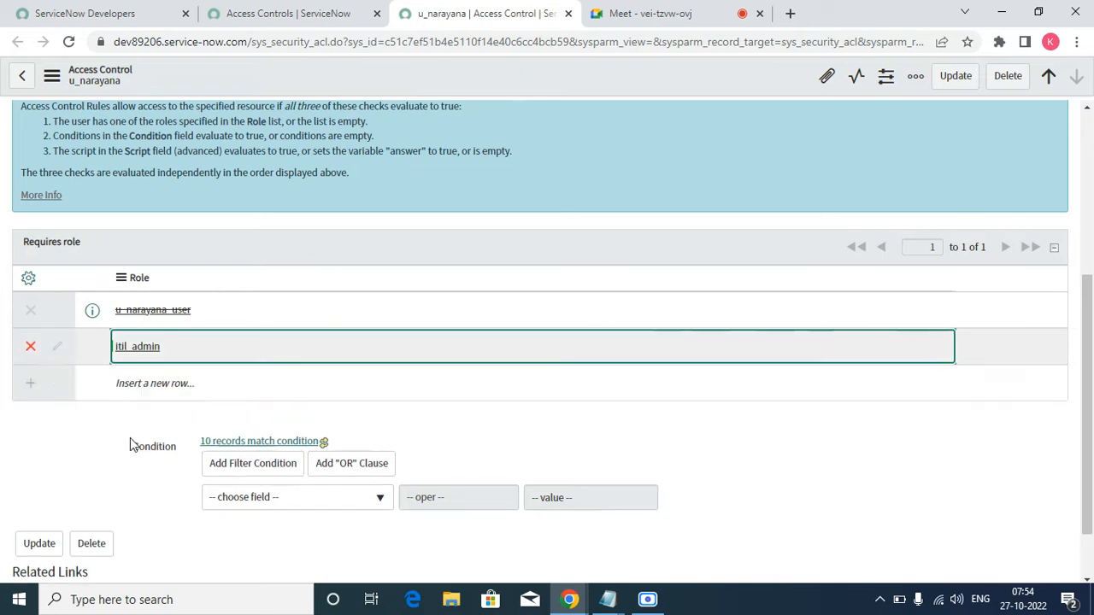
scroll(281, 341, up, 4)
click(952, 77)
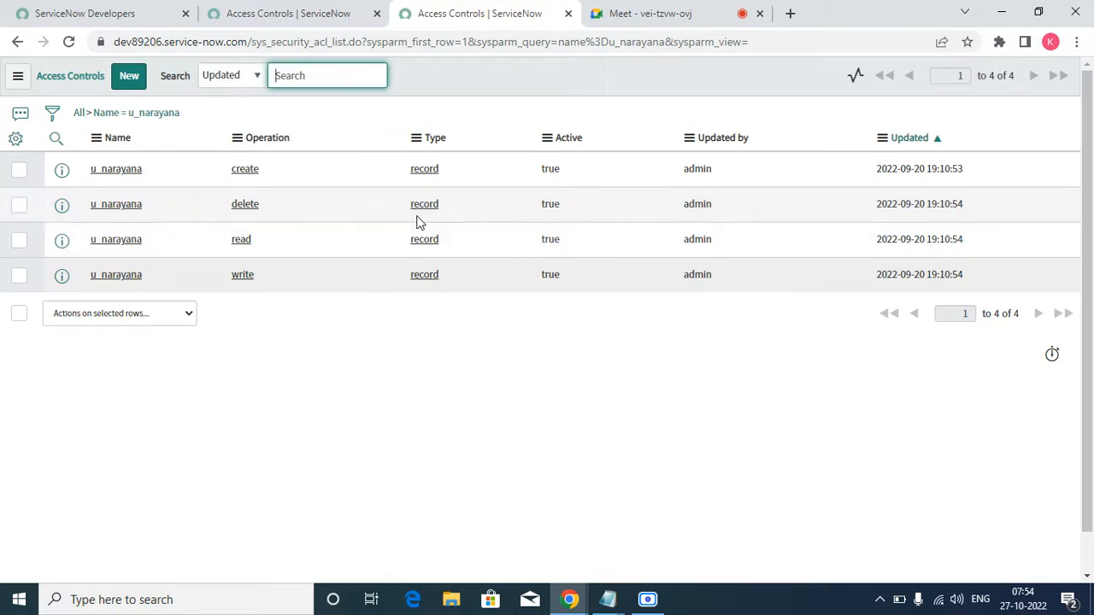
- Impersonate the recent user again with the write rule updated and open the Narayanas list
click(276, 7)
click(911, 76)
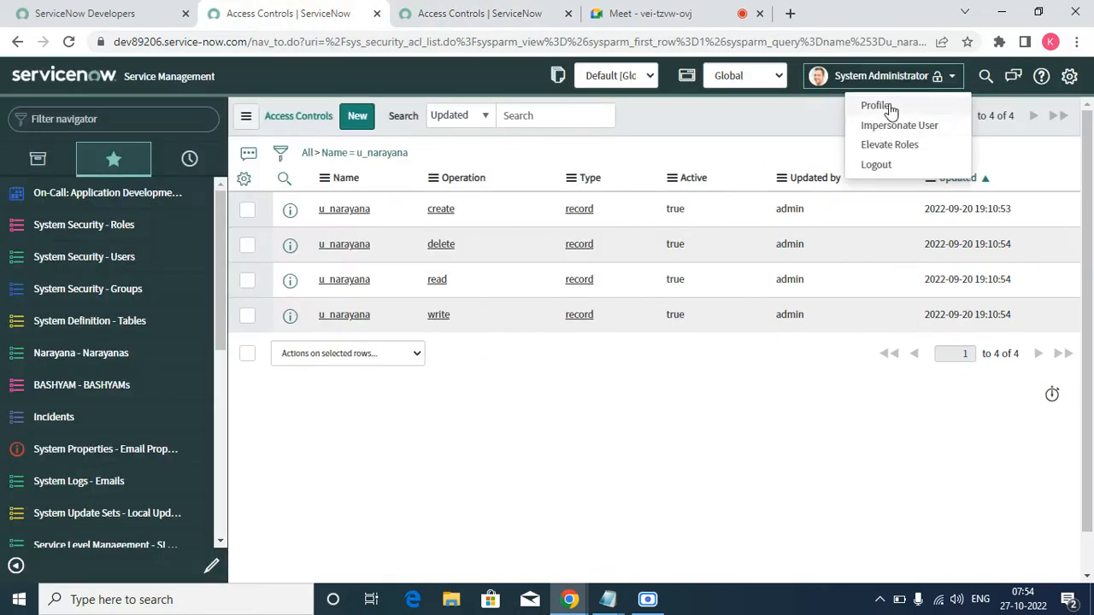
click(889, 132)
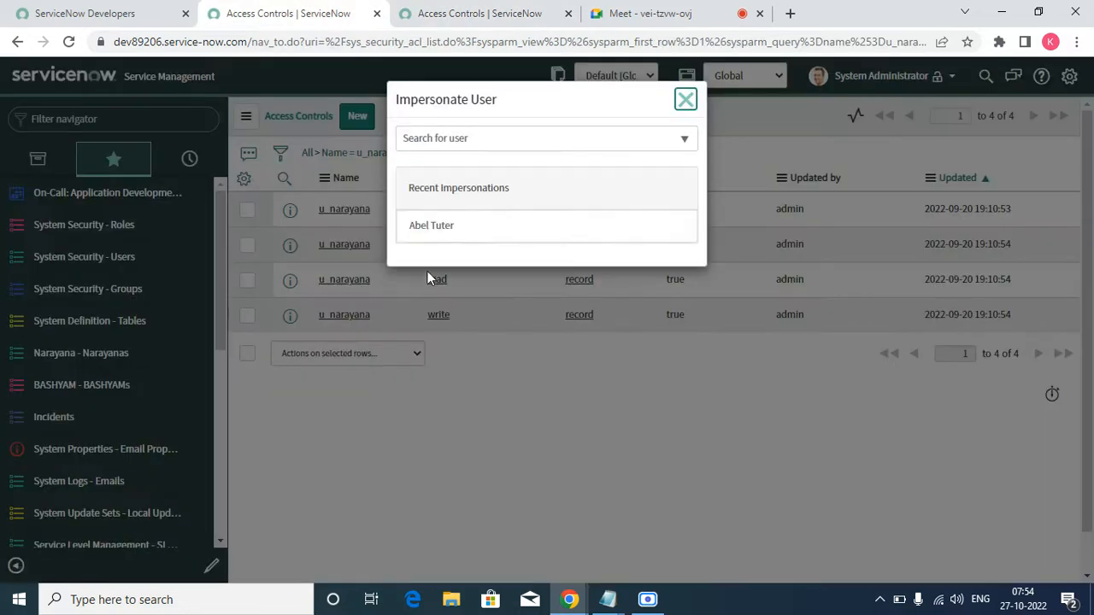
click(432, 227)
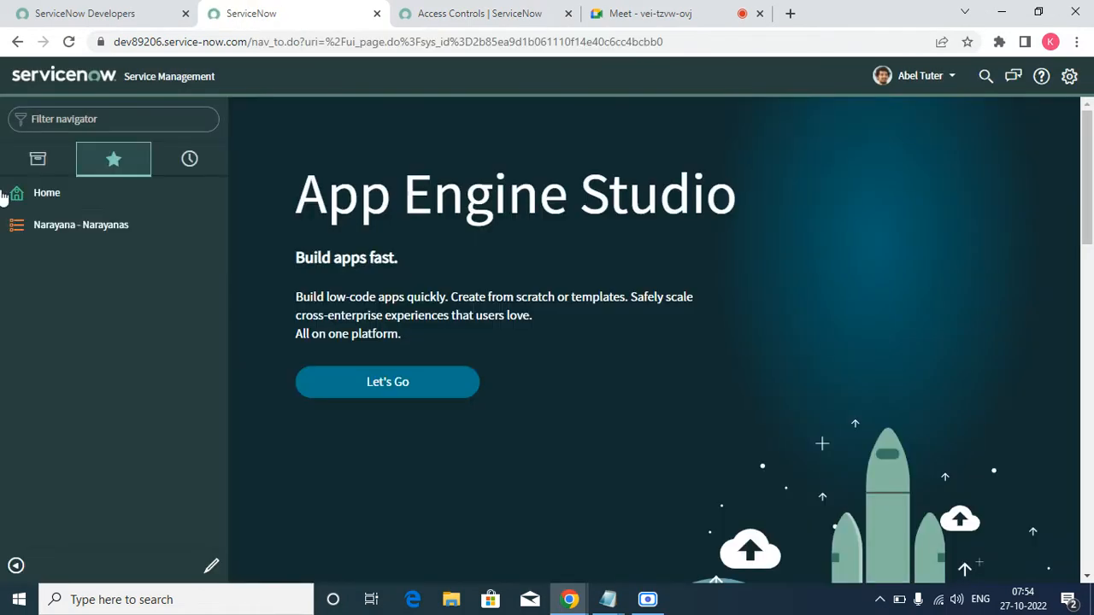
click(75, 230)
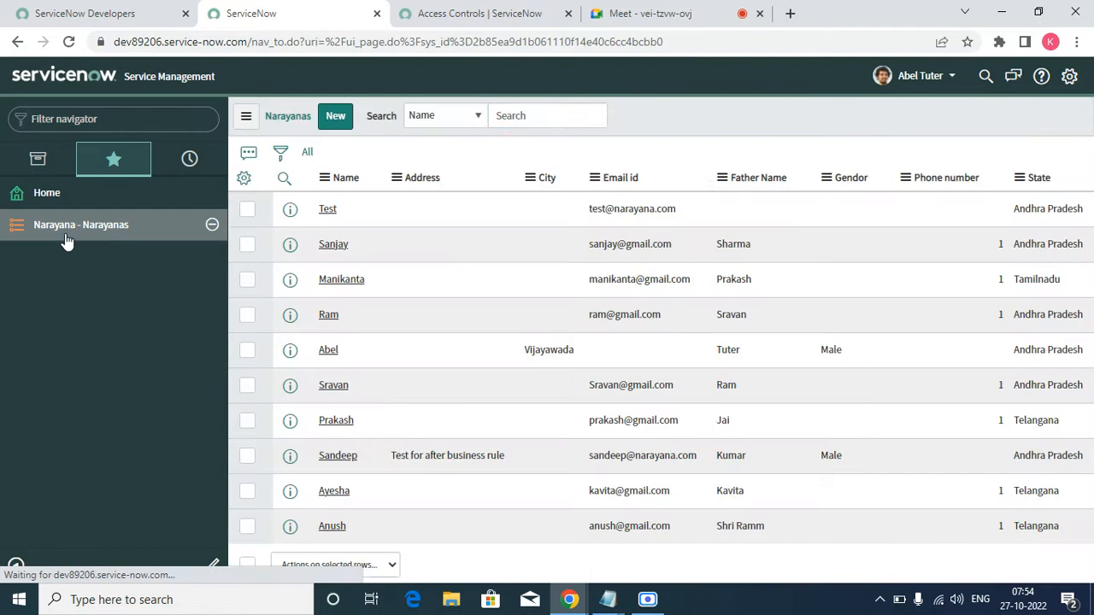
- Try to edit the Test record's Address directly in the list, and close the cell editor
click(432, 217)
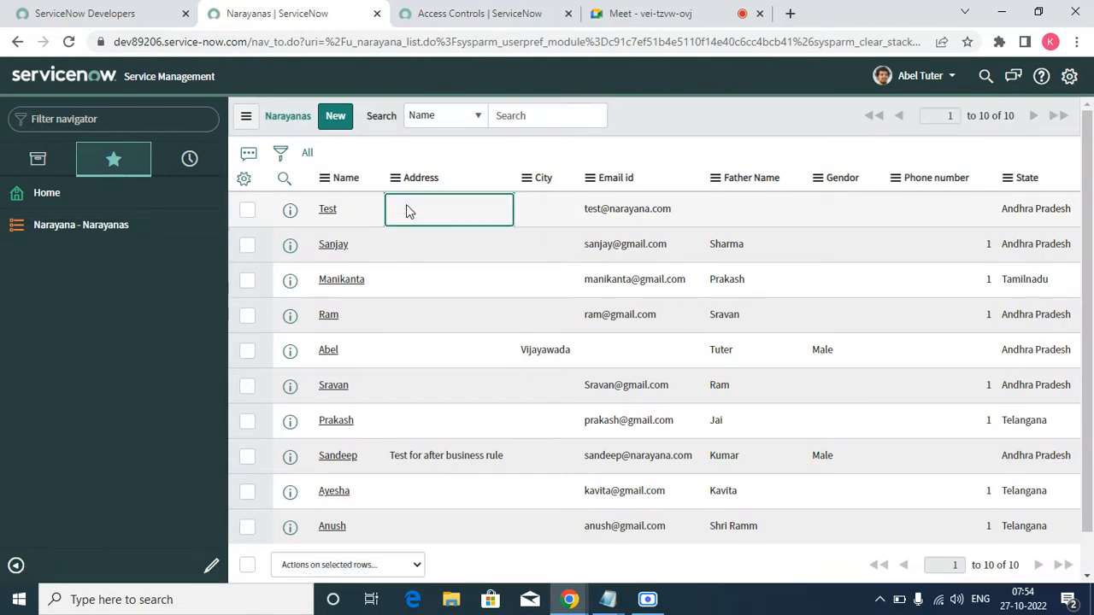
double_click(408, 211)
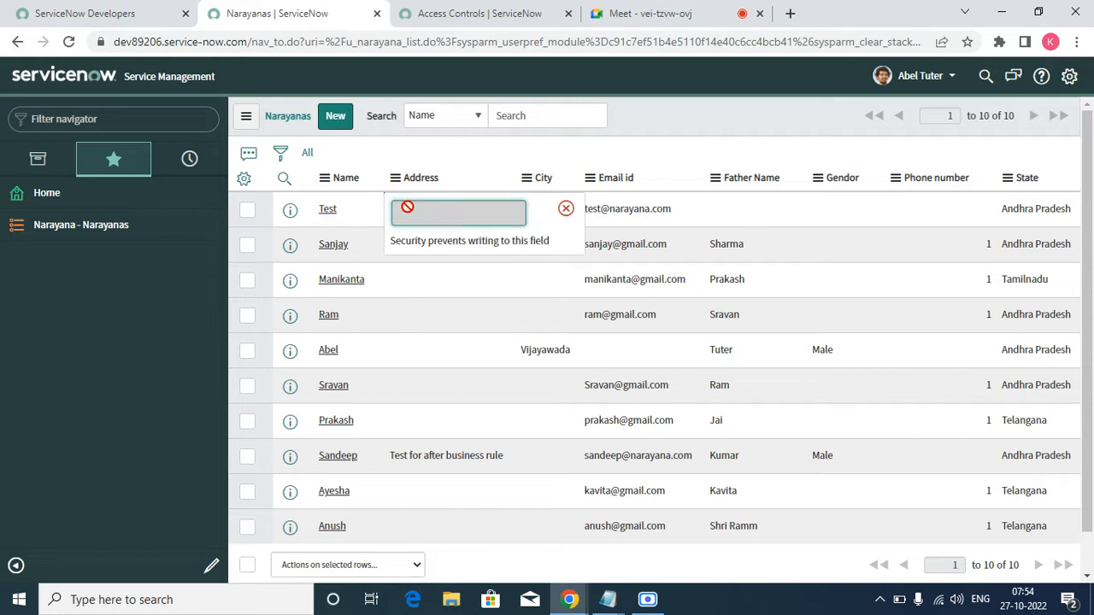
click(567, 209)
- Open the Test record's form in a new tab and check whether its fields can be edited
right_click(289, 210)
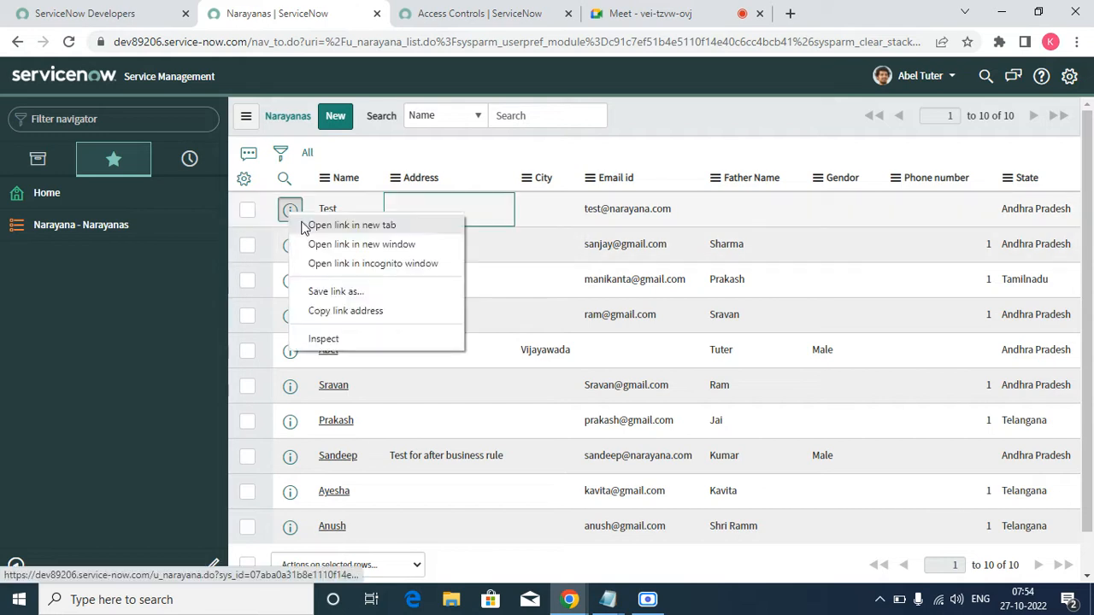
click(350, 222)
click(581, 13)
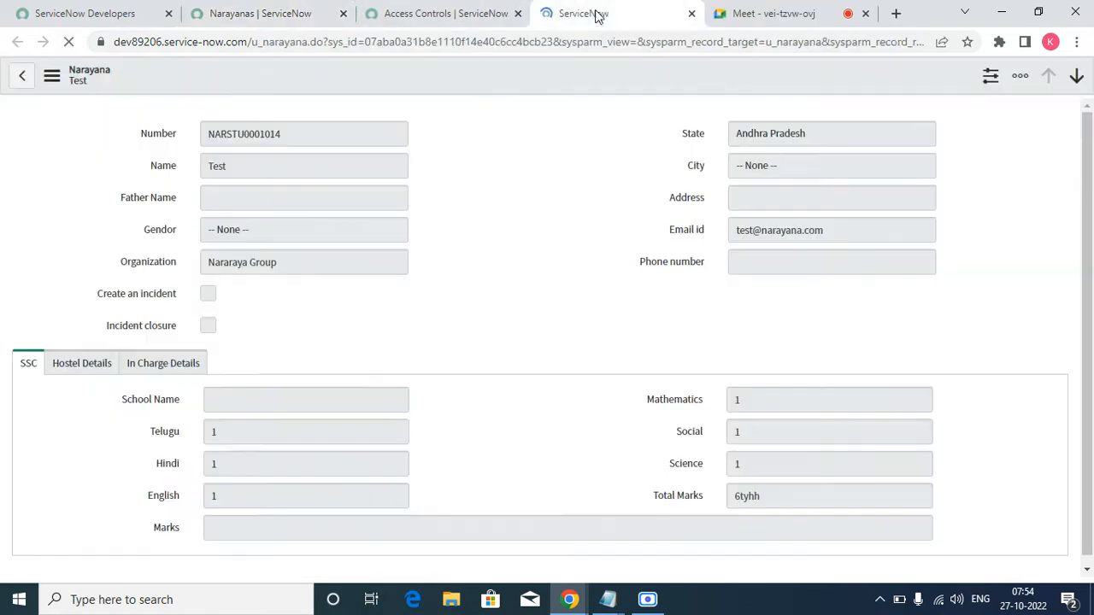
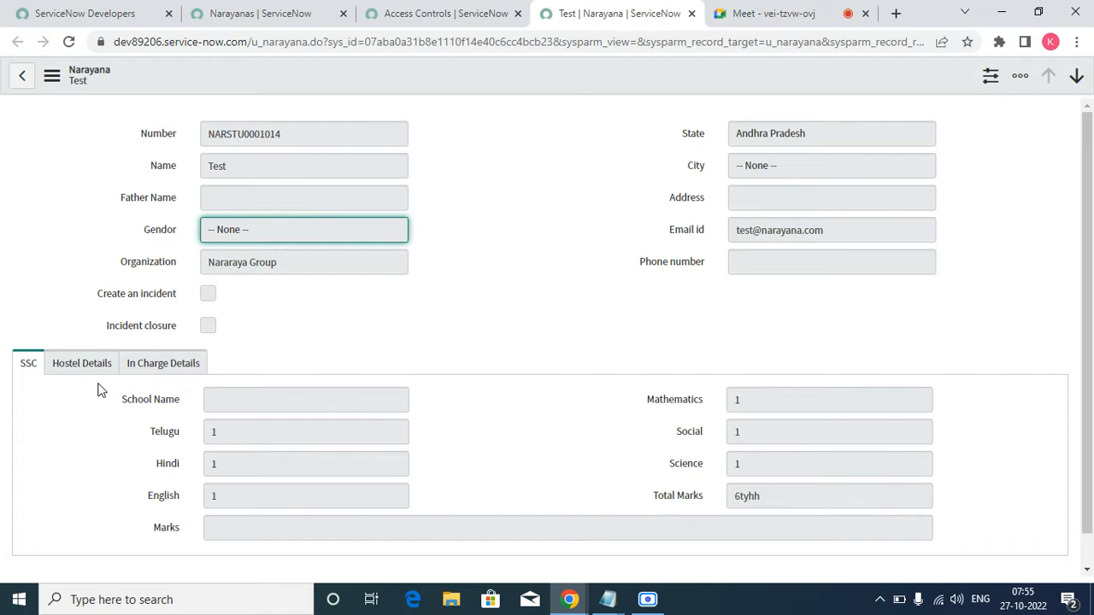
- Return to the Narayanas list and end the impersonation
click(409, 24)
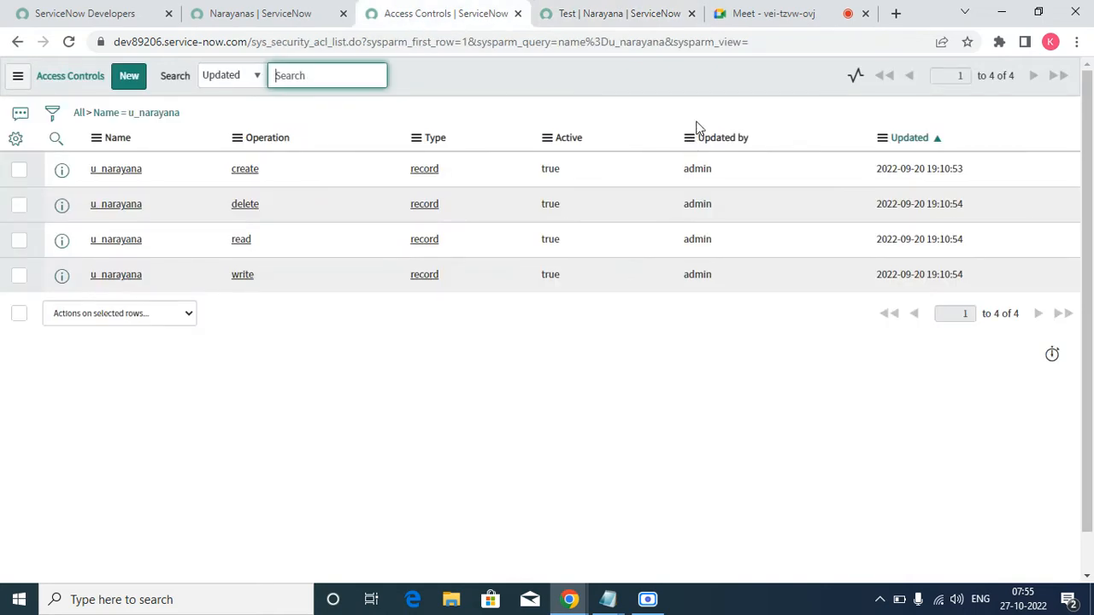
click(103, 10)
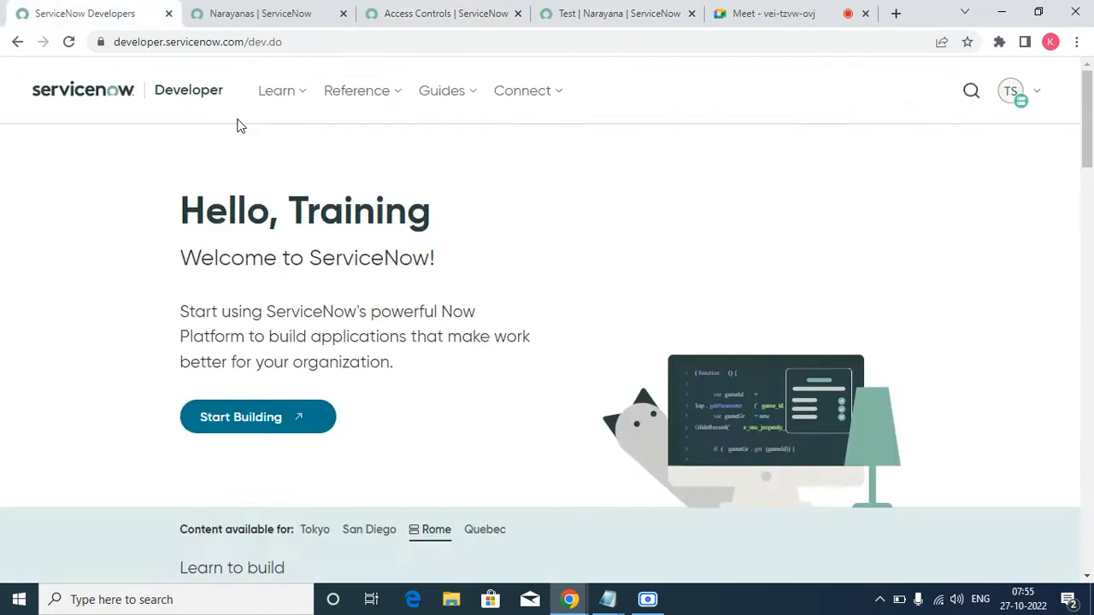
click(267, 13)
click(871, 76)
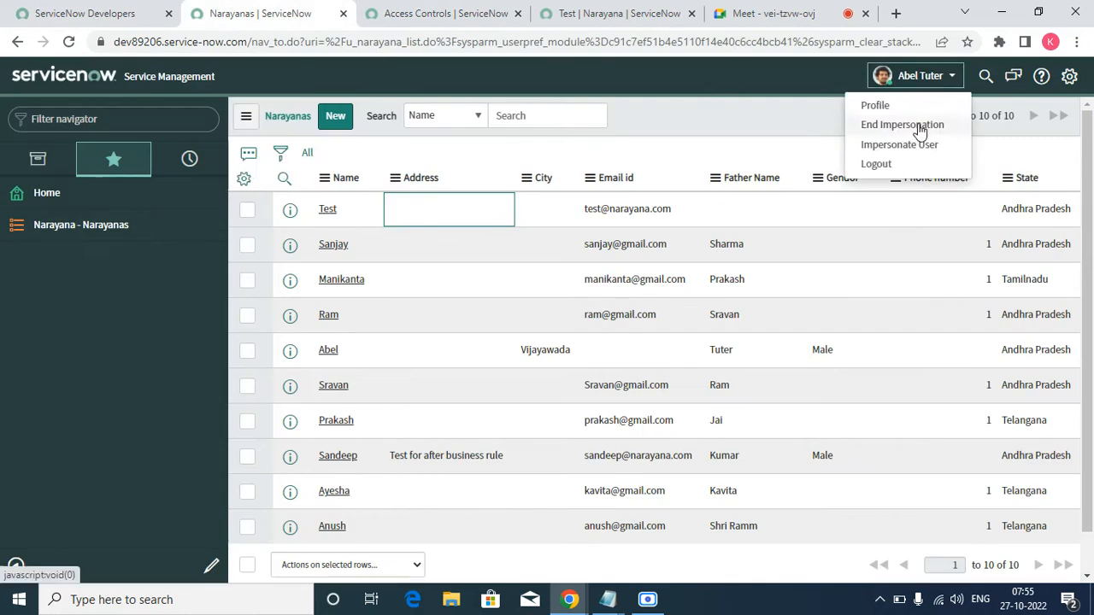
click(903, 125)
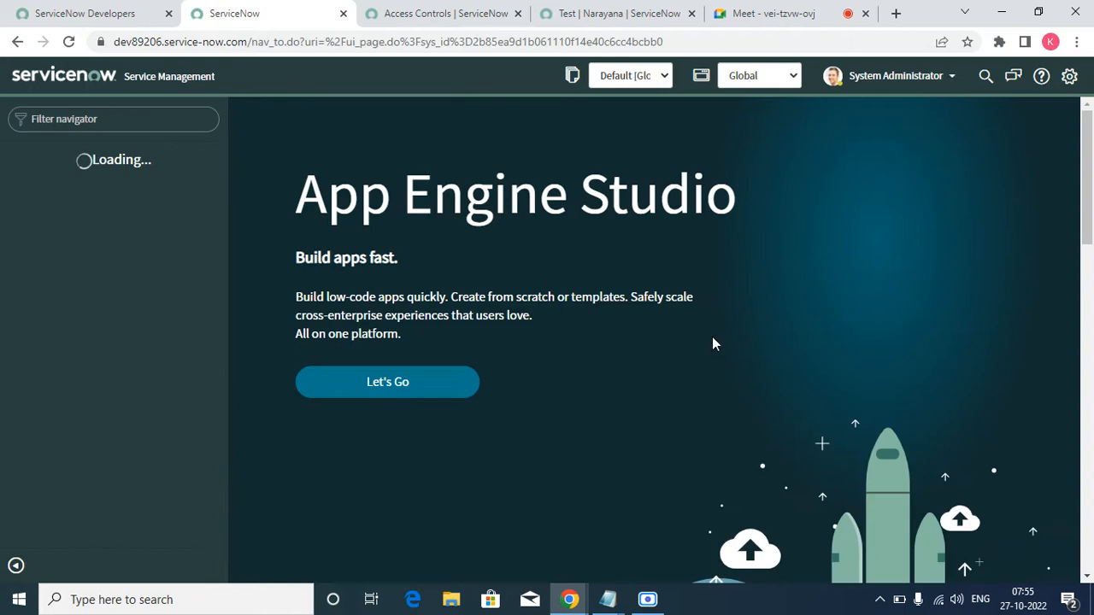
- Elevate the administrator session to the security_admin role
click(440, 14)
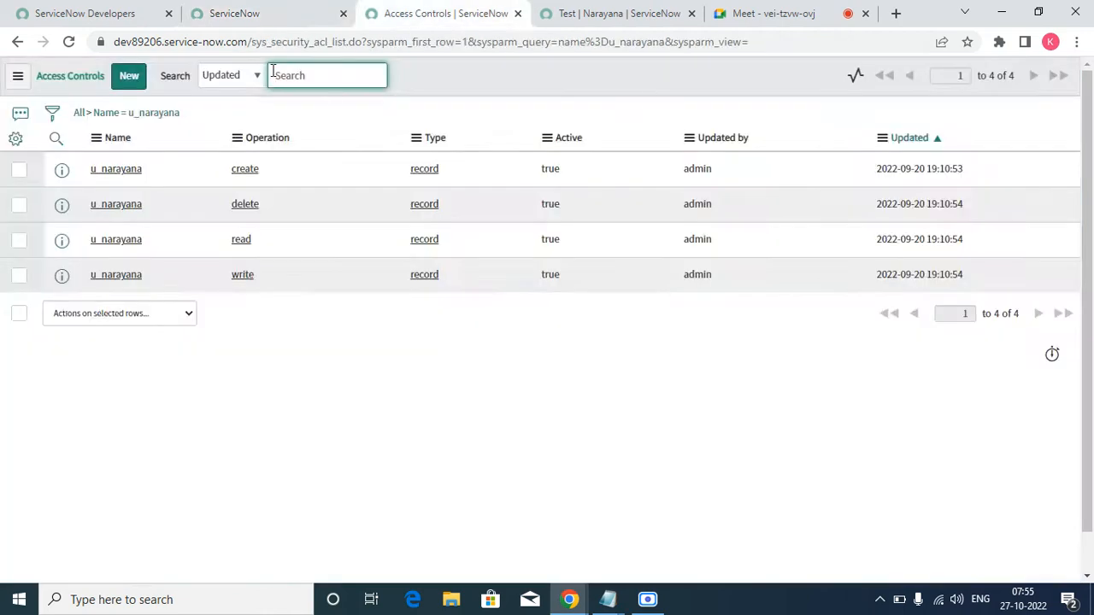
click(273, 17)
click(889, 78)
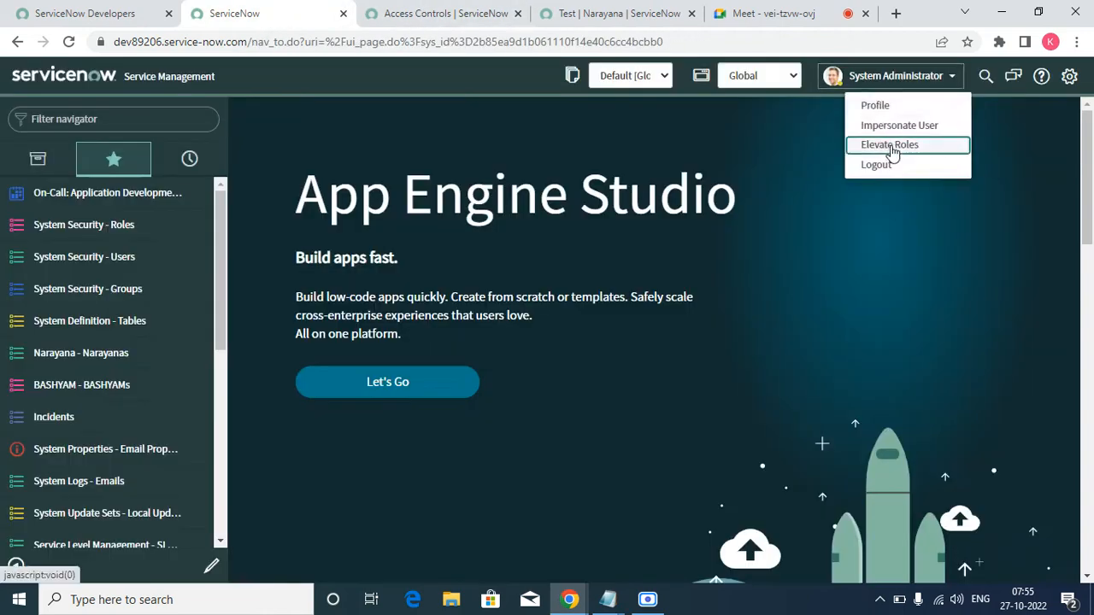
click(889, 144)
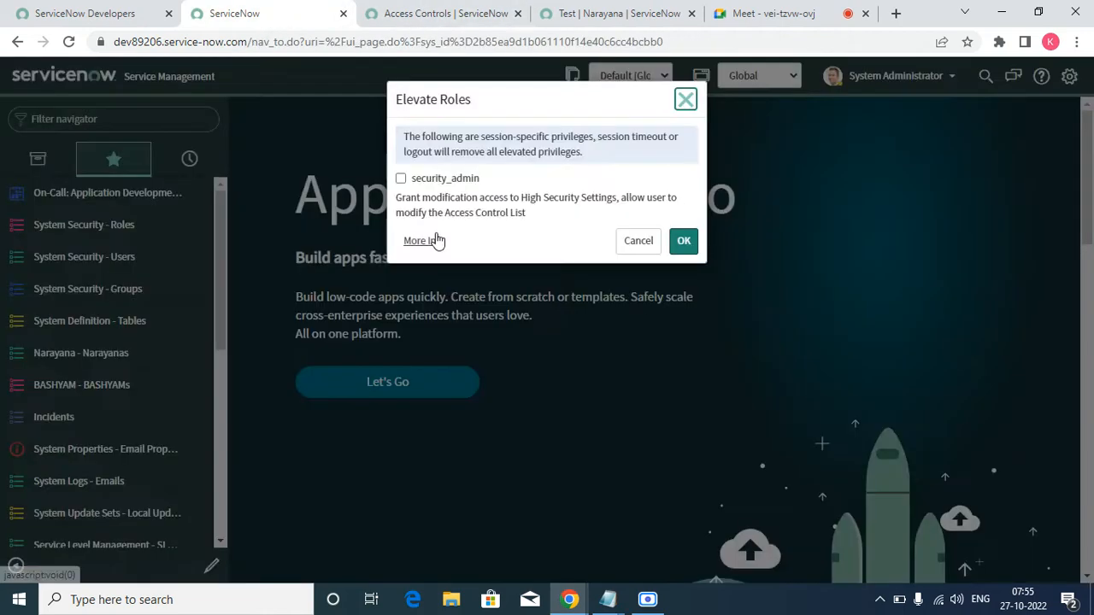
click(400, 179)
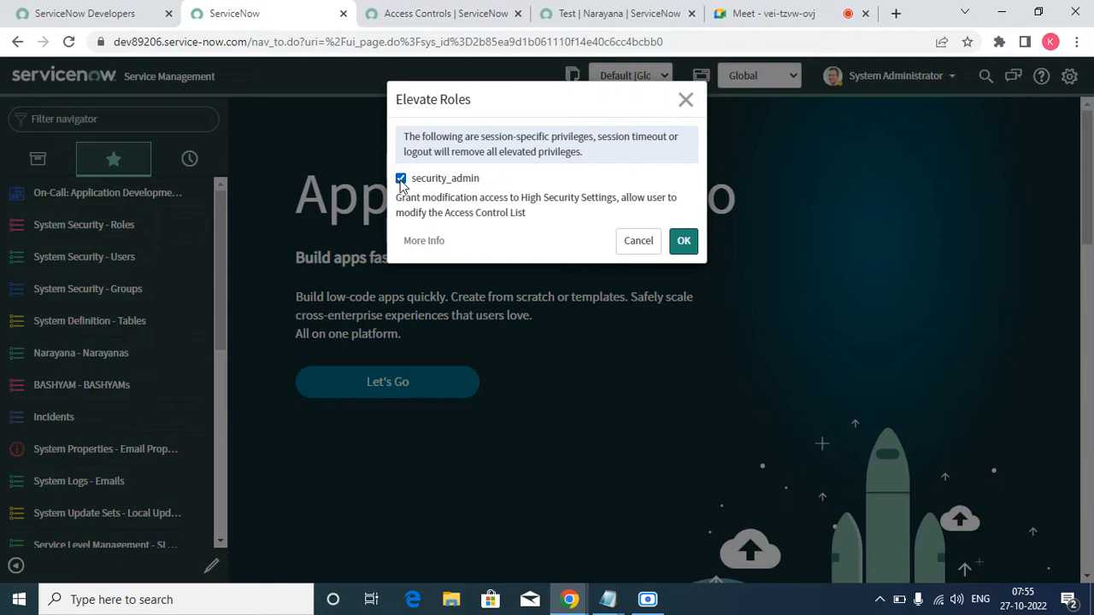
click(684, 241)
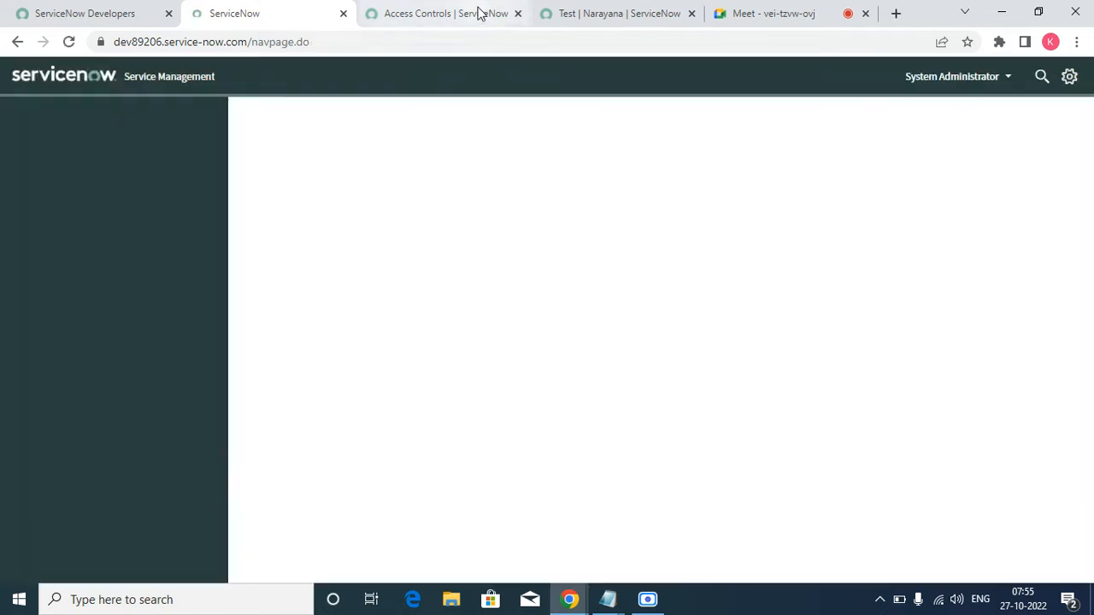
- Open the u_narayana write rule from the Access Controls list in a new tab
click(478, 12)
right_click(62, 244)
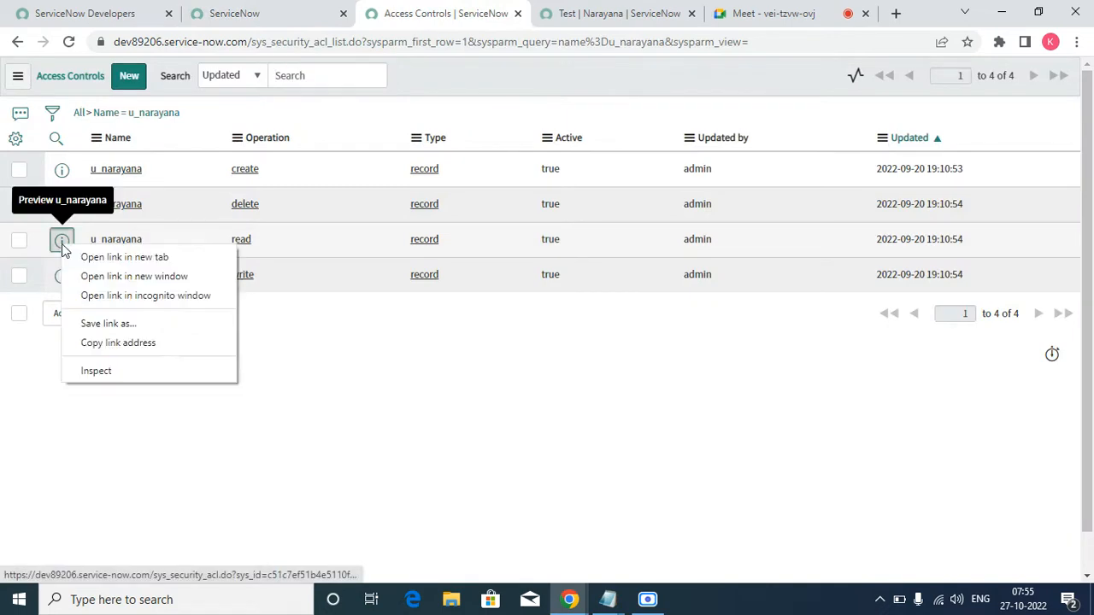
click(449, 349)
right_click(63, 276)
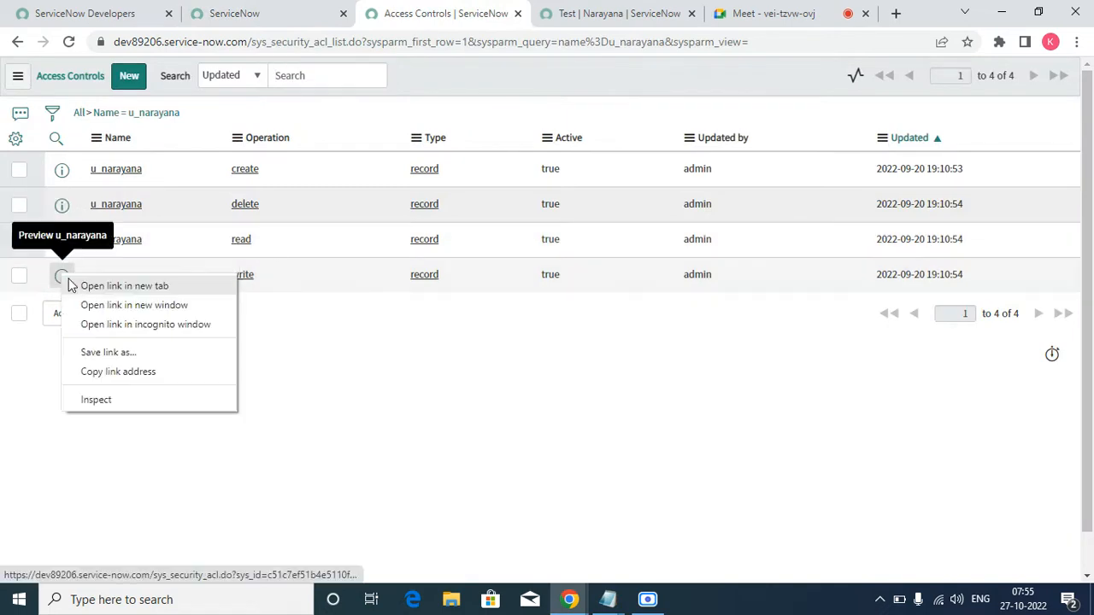
click(111, 282)
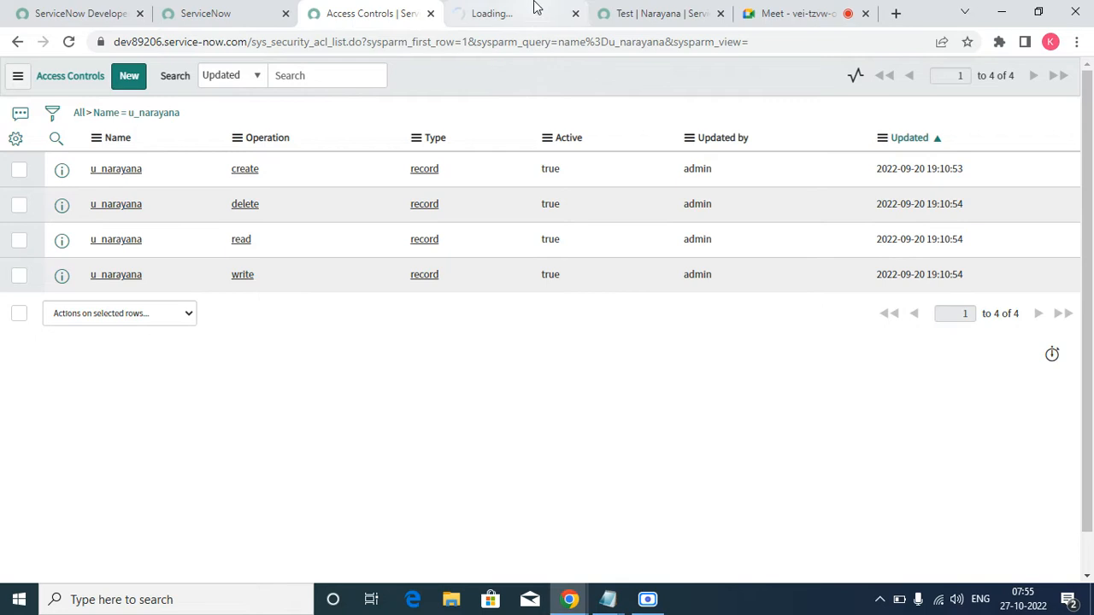
click(537, 10)
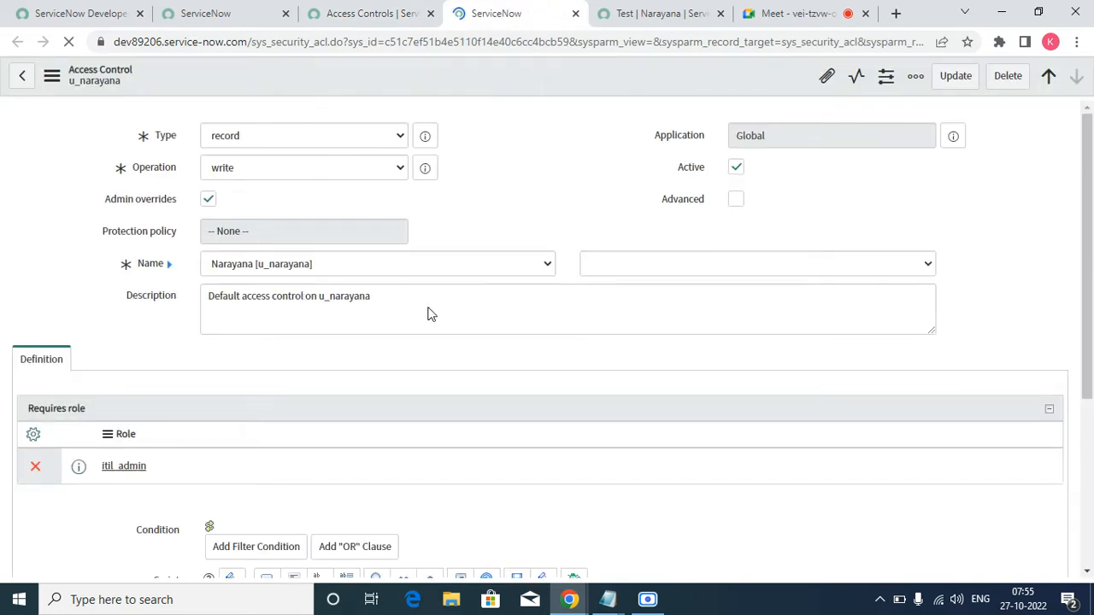
- Remove the itil_admin role from the write rule's required roles and add itil
scroll(20, 481, down, 3)
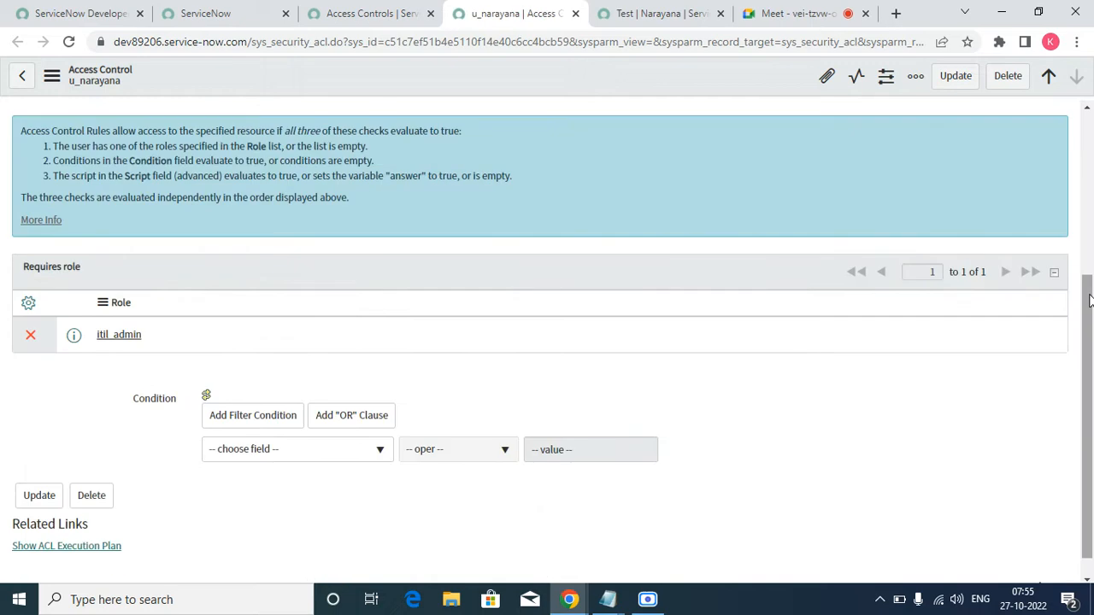
click(32, 338)
click(129, 370)
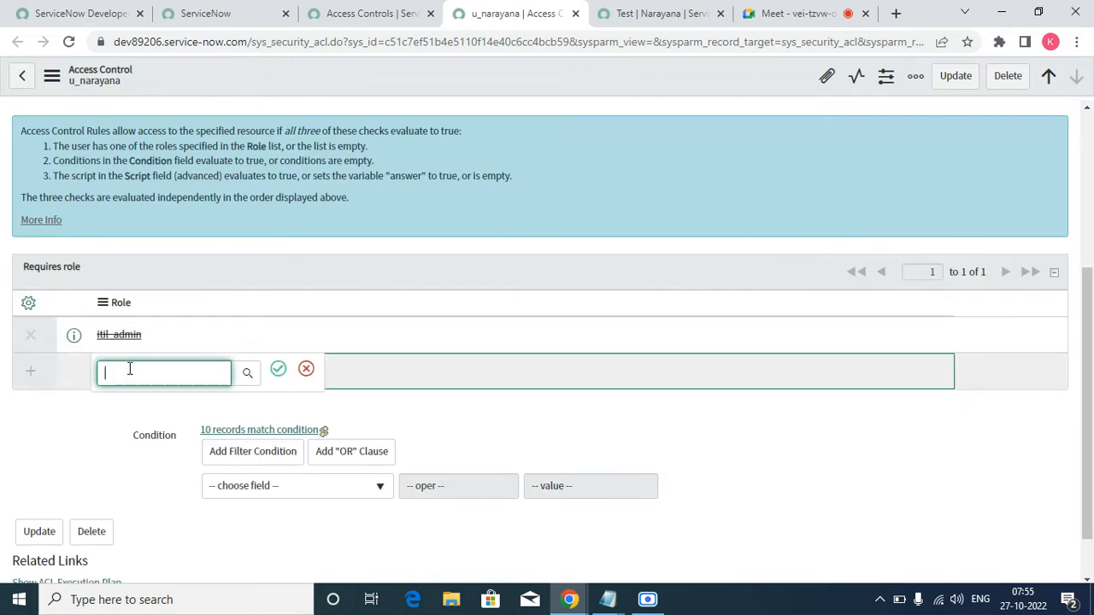
text(itil)
click(278, 369)
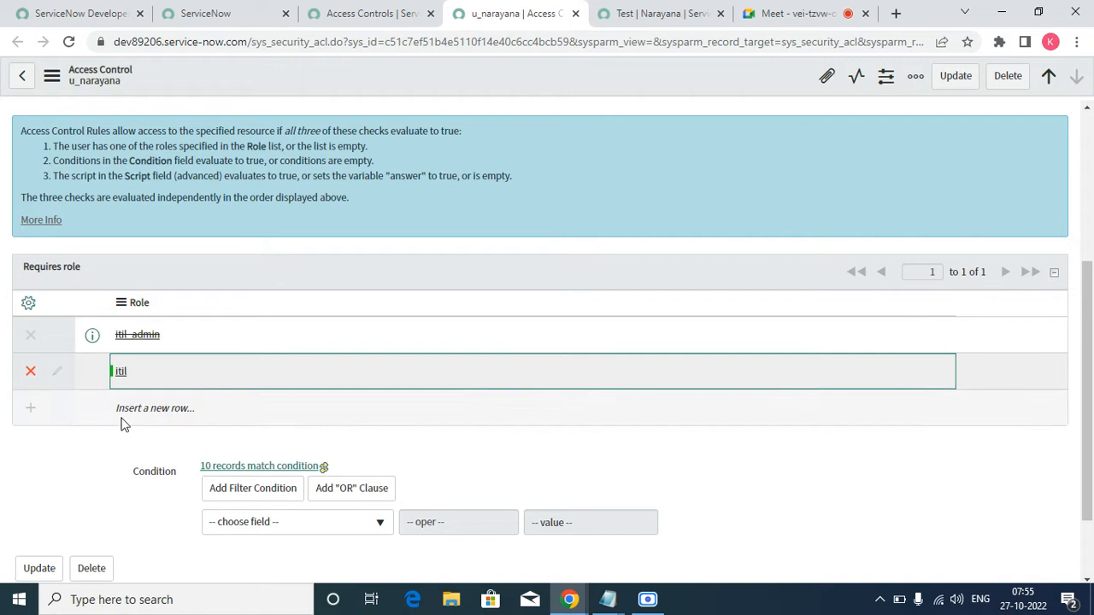
- Add u_narayana_user as another required role on the write rule and save the record
click(117, 410)
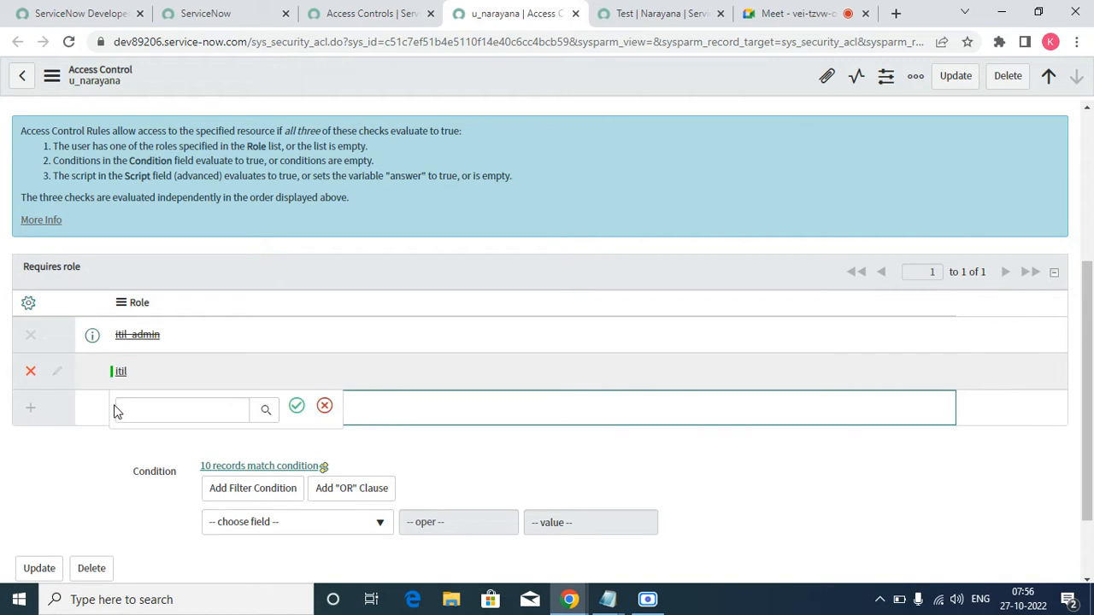
click(162, 419)
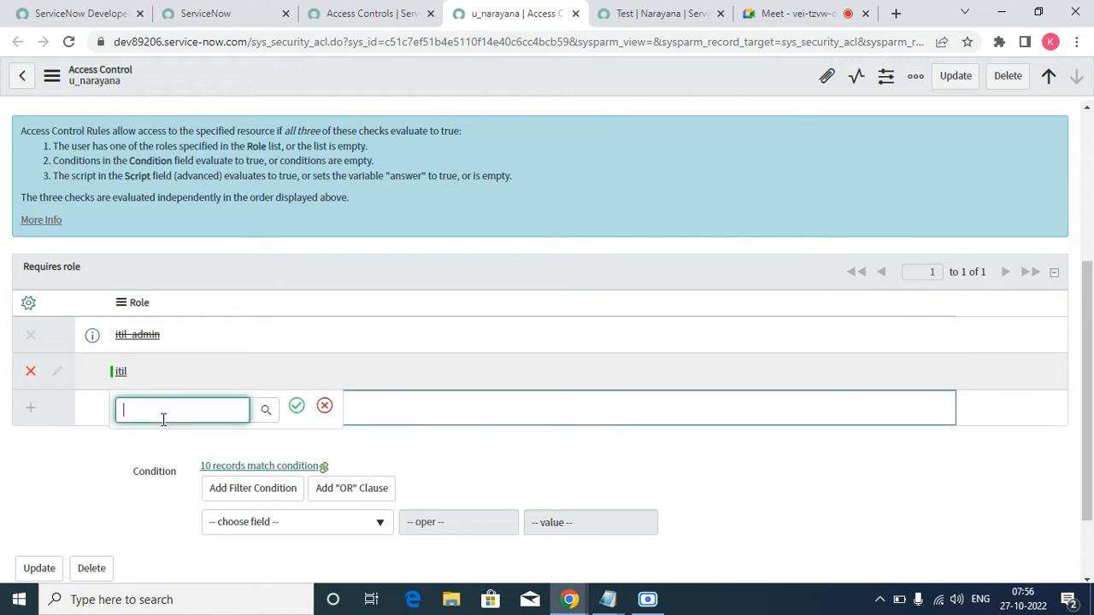
text(u_na)
click(167, 445)
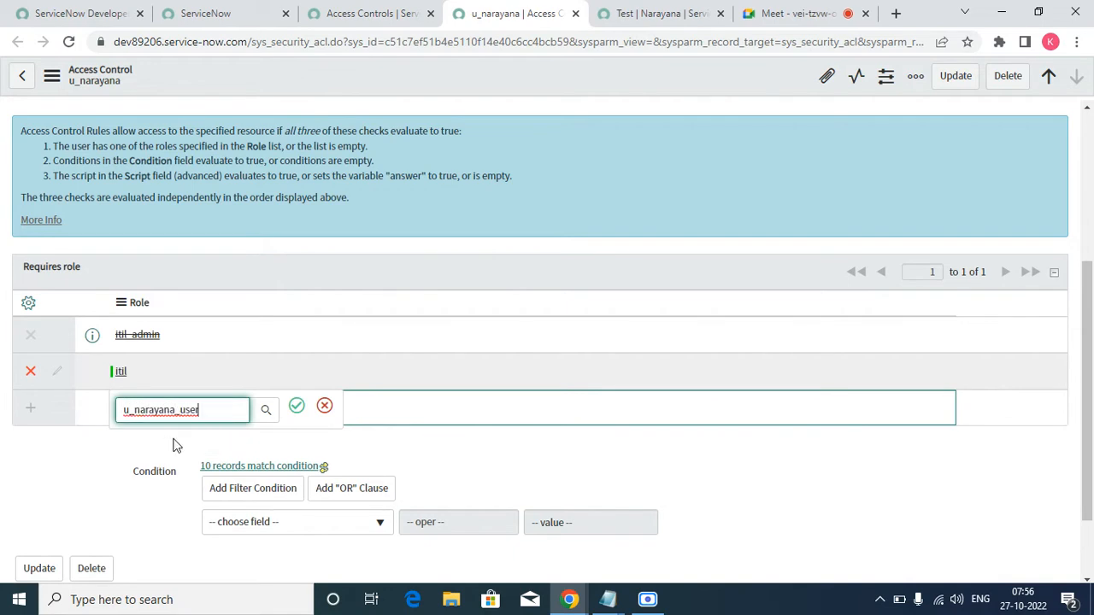
click(298, 408)
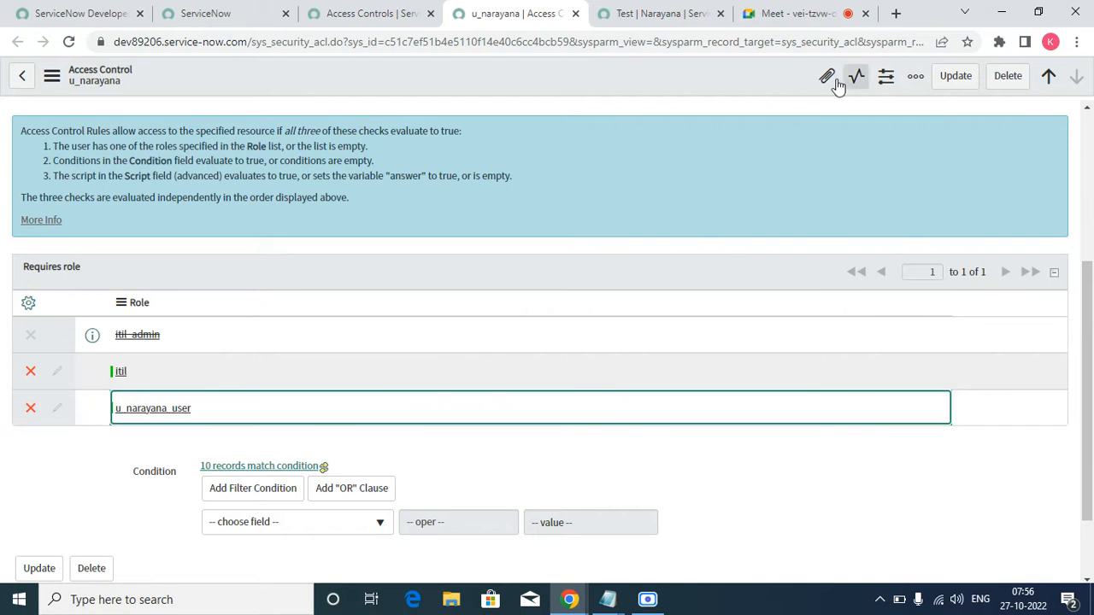
right_click(749, 75)
click(722, 86)
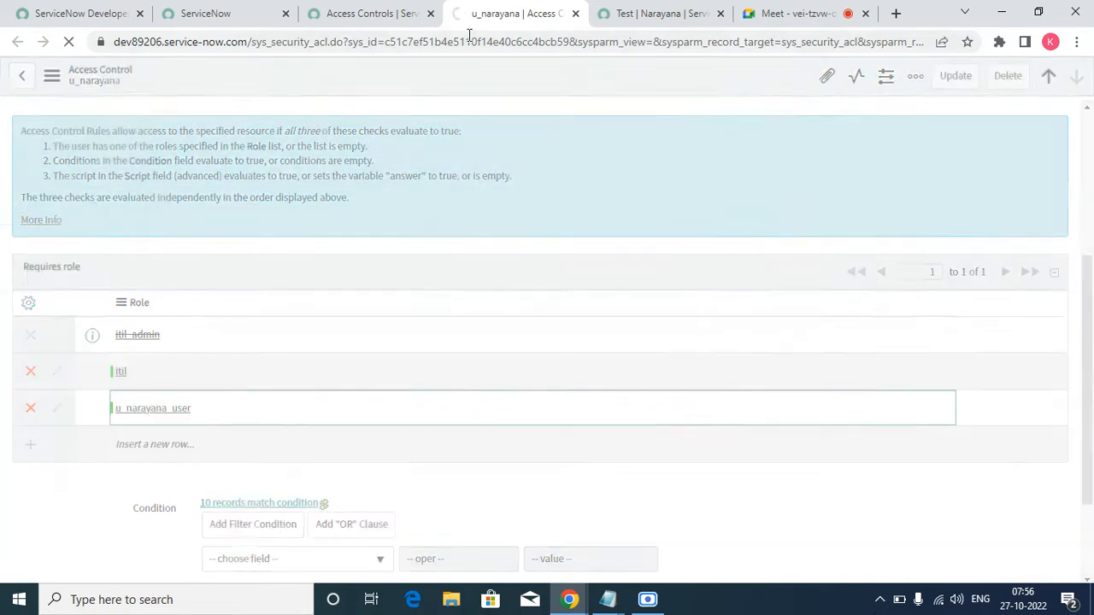
- Impersonate the recently impersonated user and open the Narayanas list
click(332, 12)
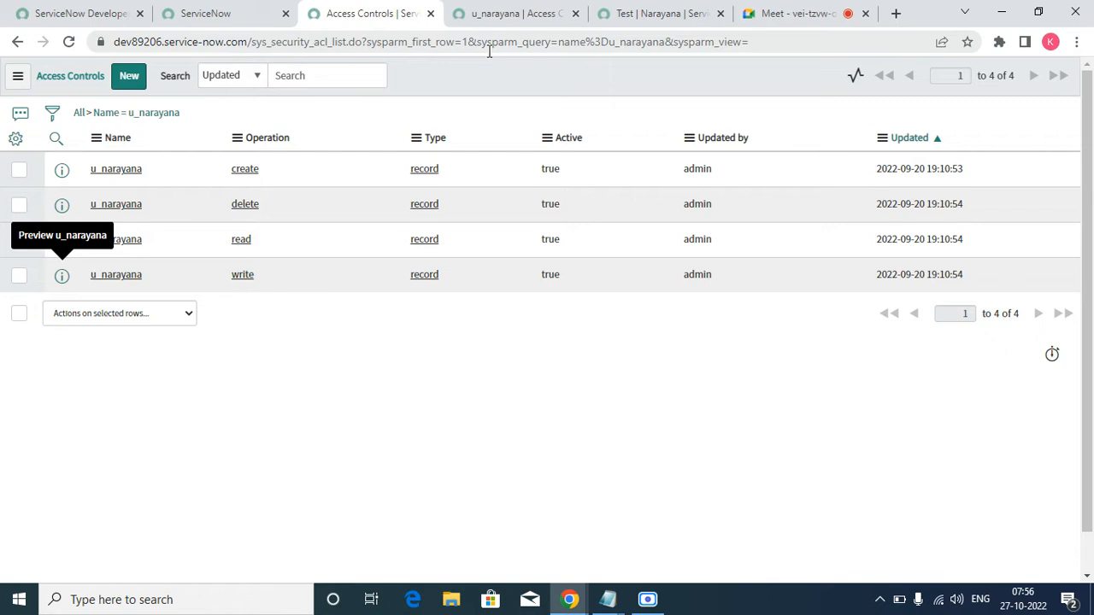
click(250, 12)
click(897, 82)
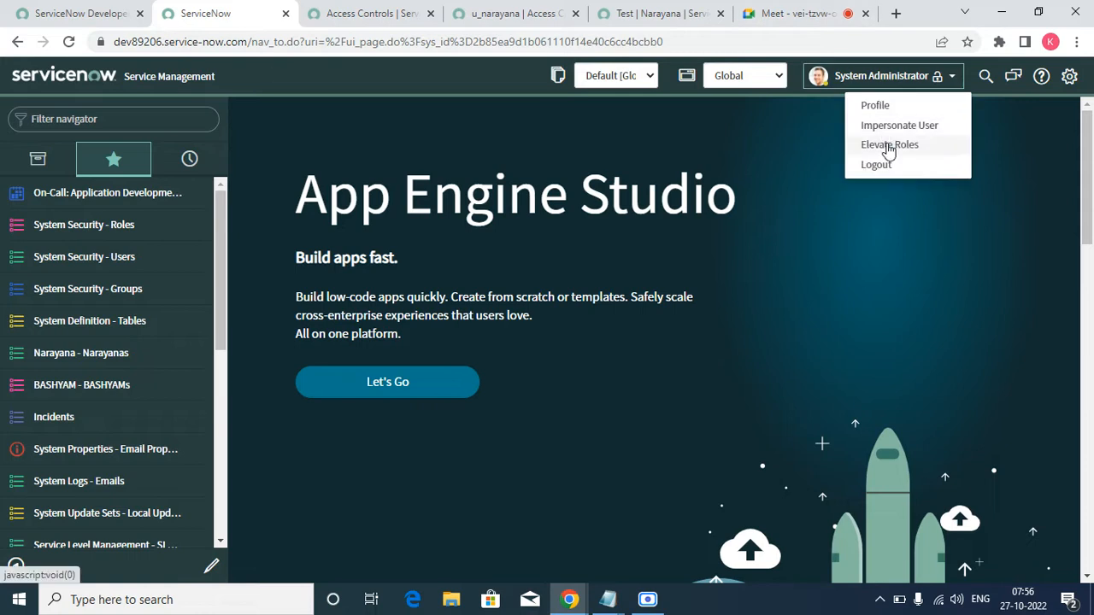
click(886, 128)
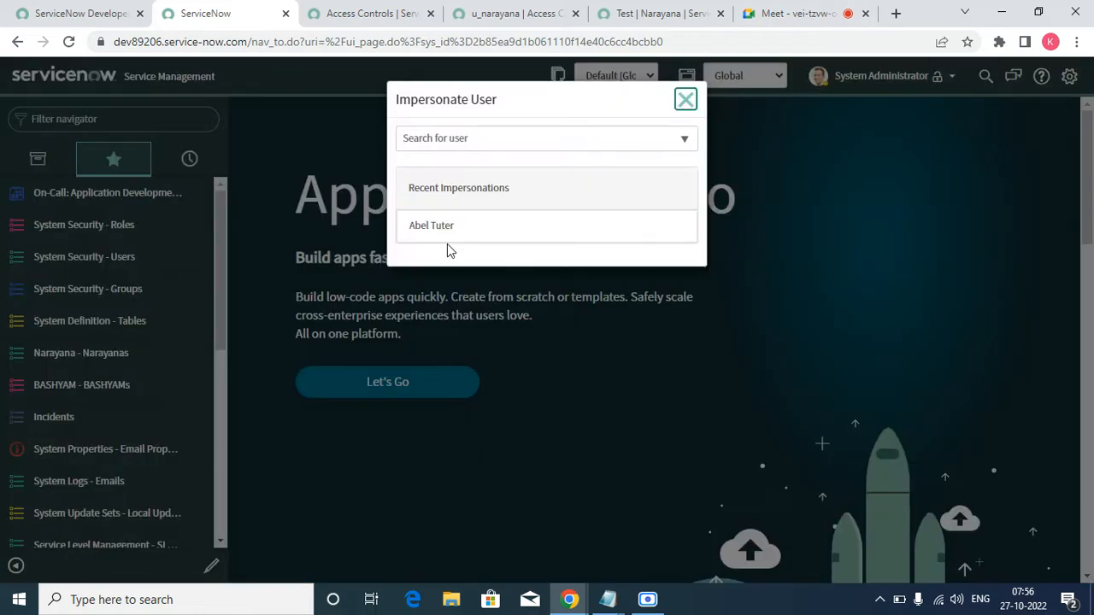
click(449, 227)
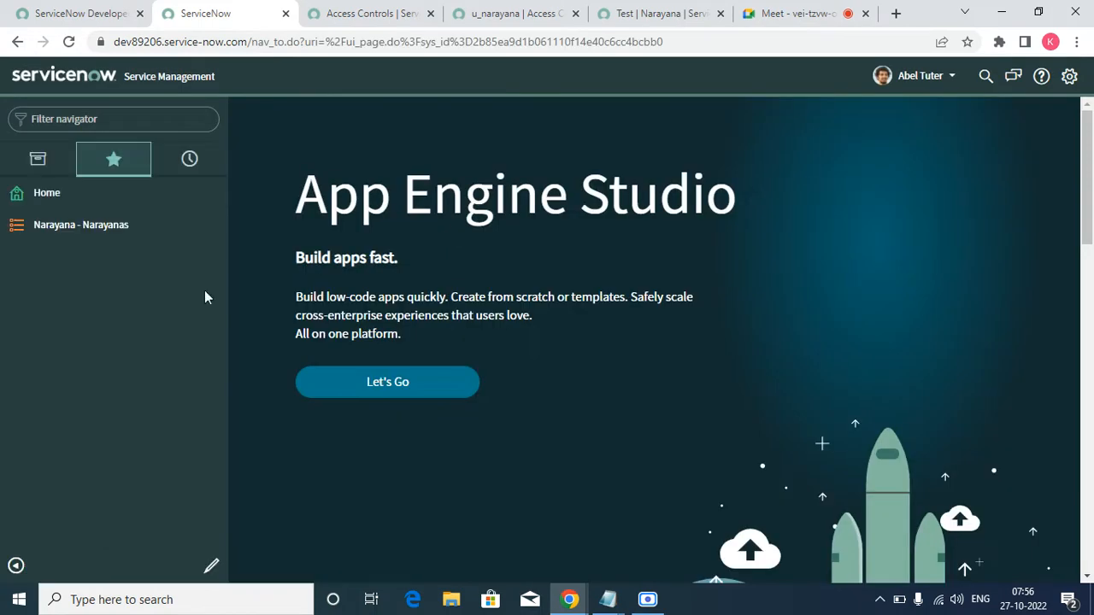
click(68, 235)
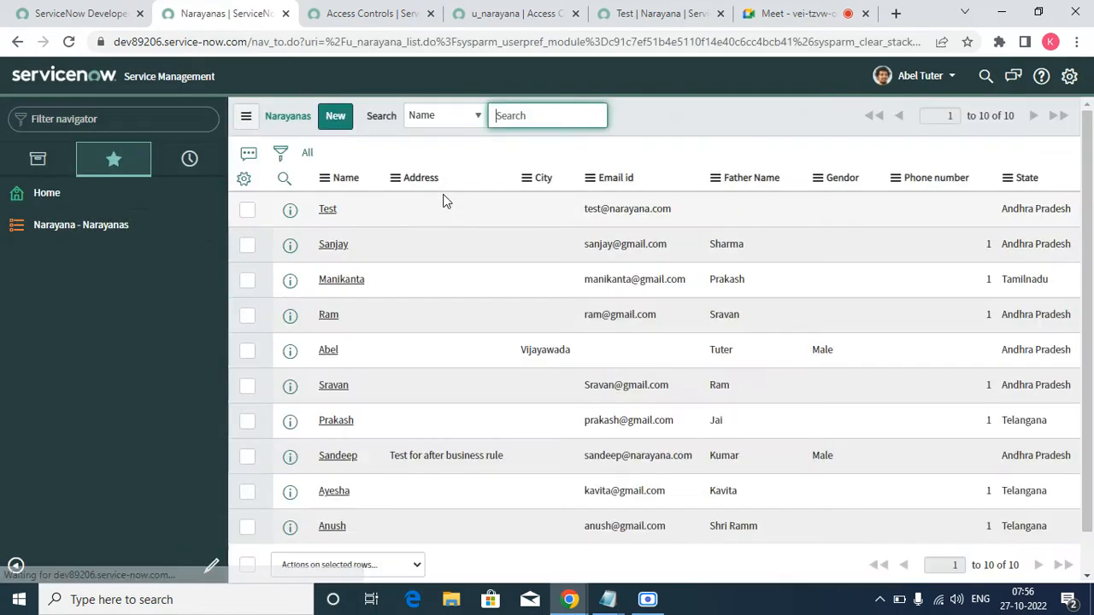
- Test in-list editing of the Test record's Address, and cancel the cell edit without a value
click(442, 221)
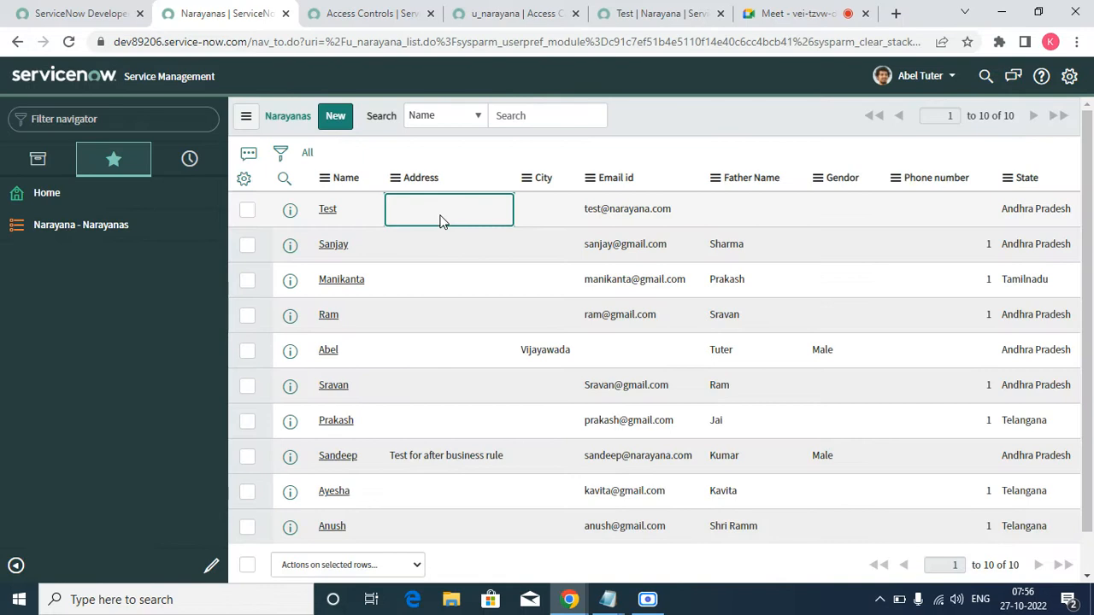
double_click(442, 221)
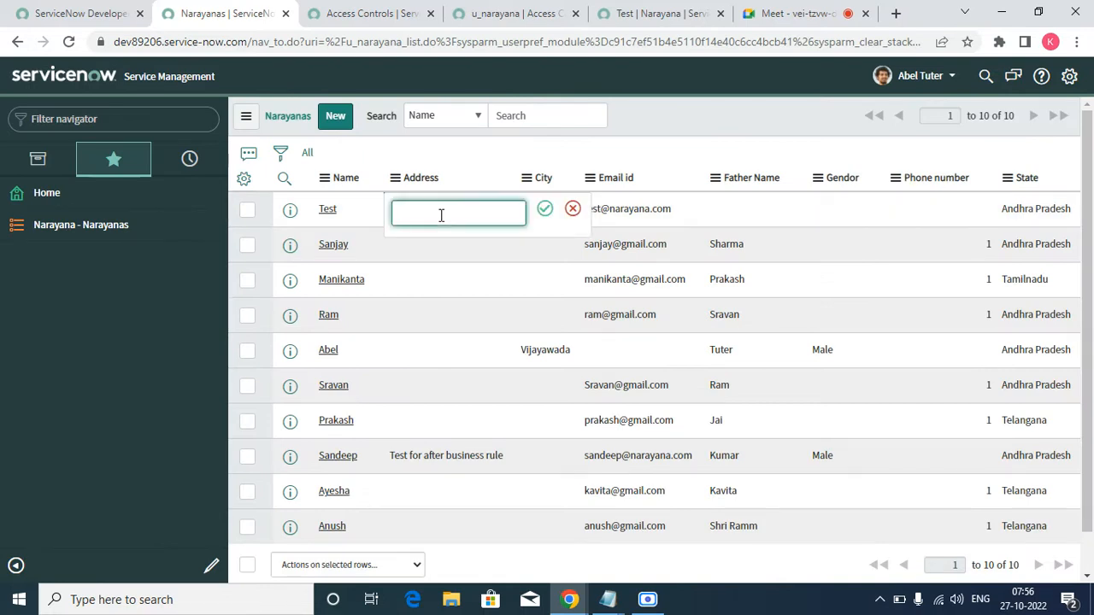
click(575, 210)
- Open the Test record in a new tab as the impersonated user and check that Father Name accepts input
right_click(290, 212)
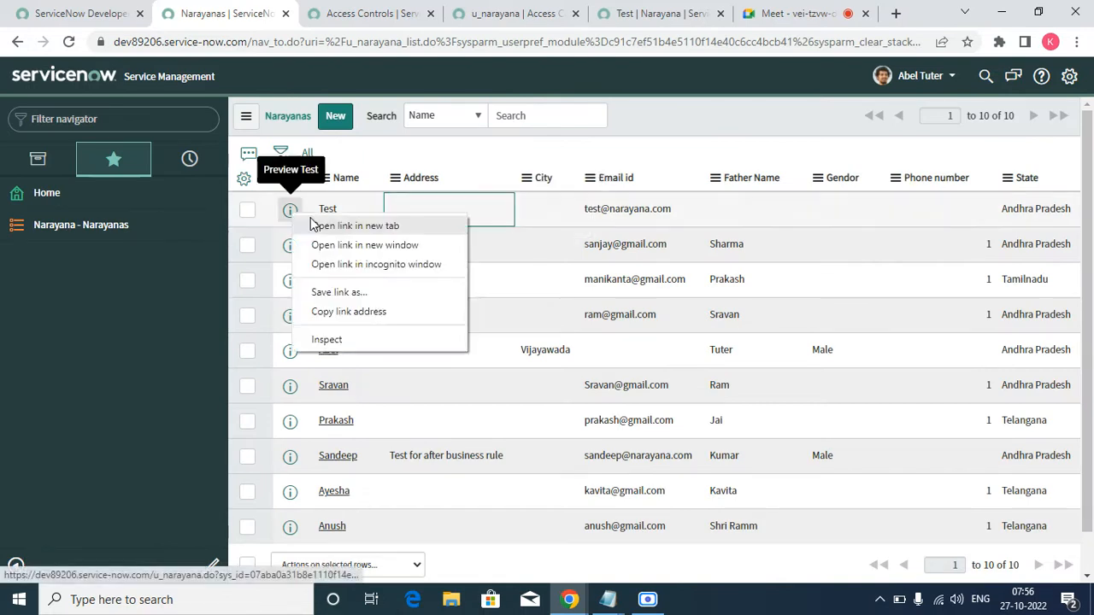
click(338, 225)
click(308, 10)
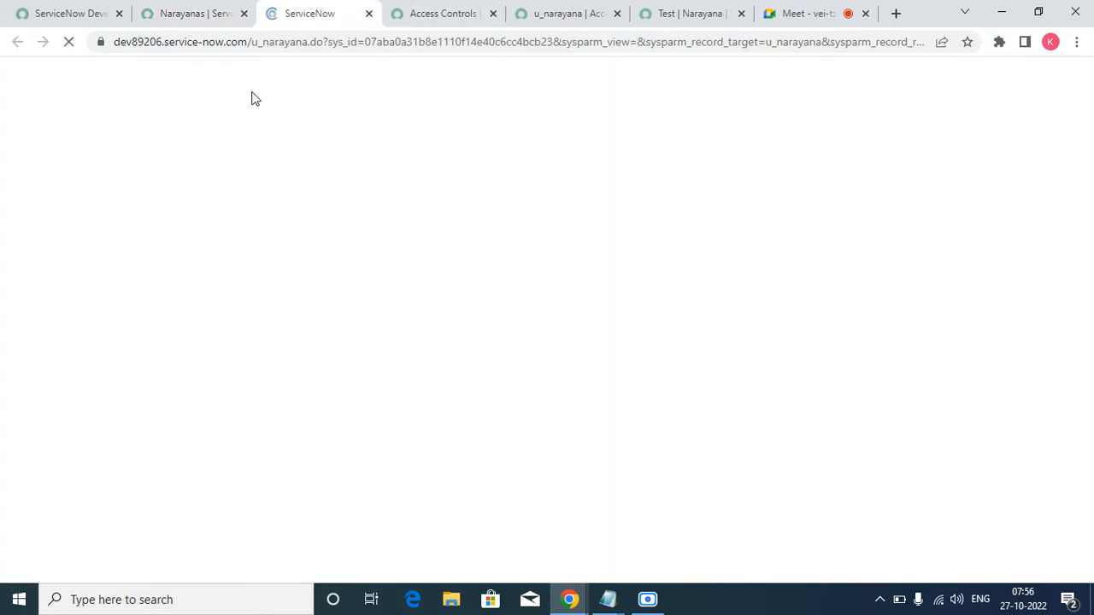
click(259, 197)
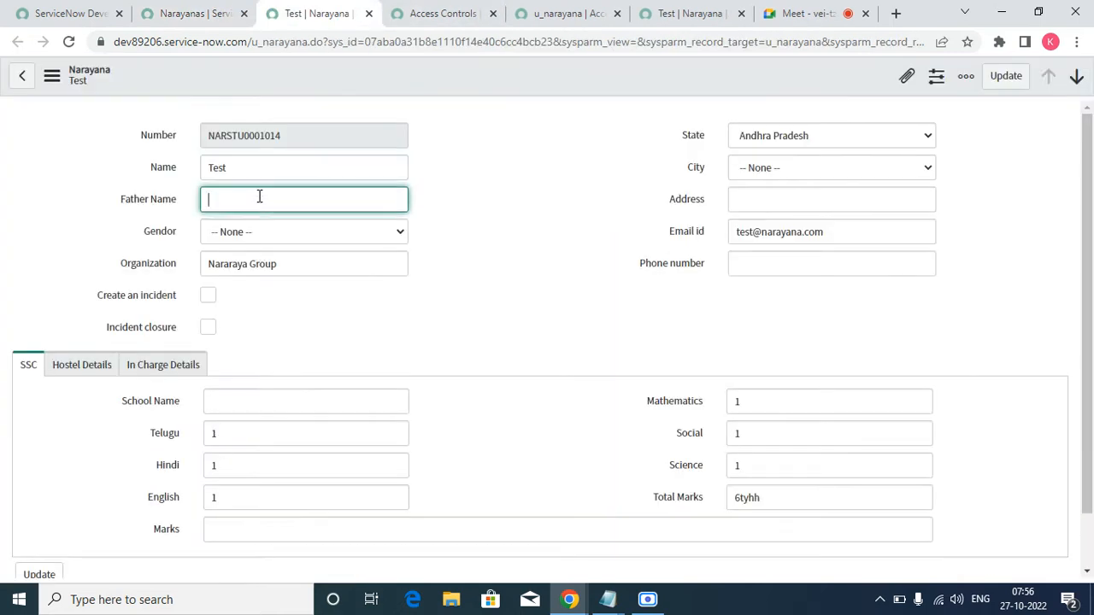
- Fill in the Father Name field of the Narayana student record with Test
text(Test)
key(Tab)
key(Tab)
key(Tab)
key(Tab)
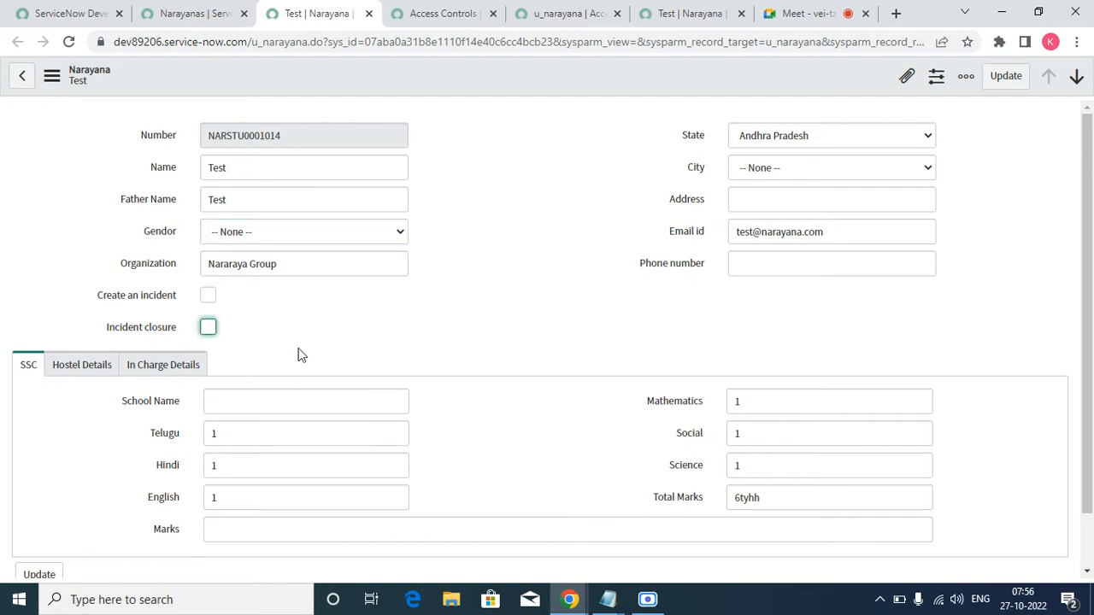
- Enter ZPHS as the School Name in the SSC section and save the record
click(235, 410)
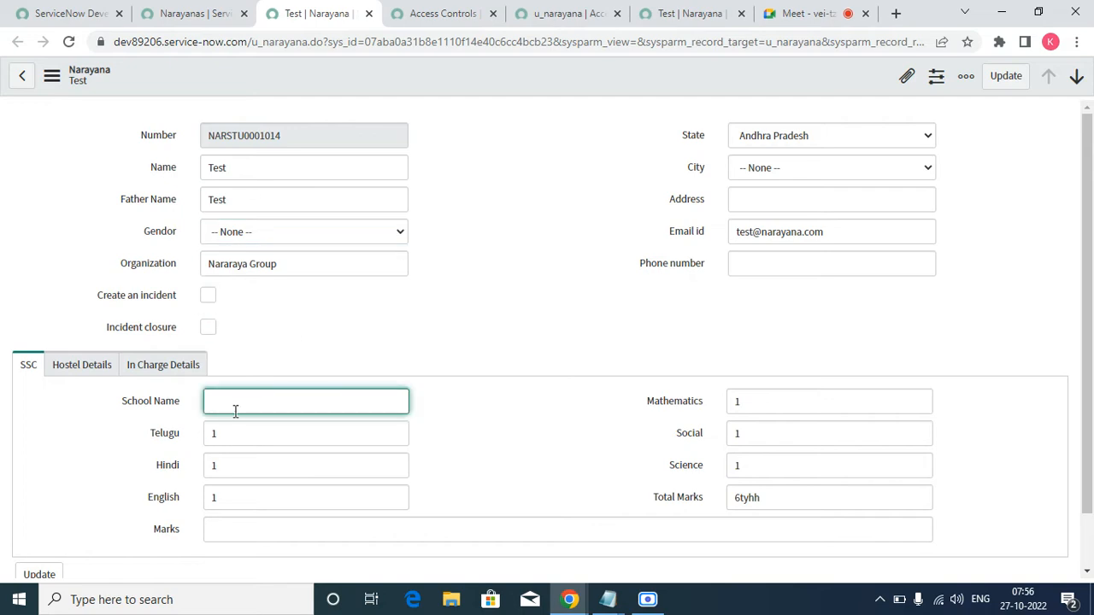
text(PHS)
key(Home)
text(Z)
right_click(523, 77)
click(540, 85)
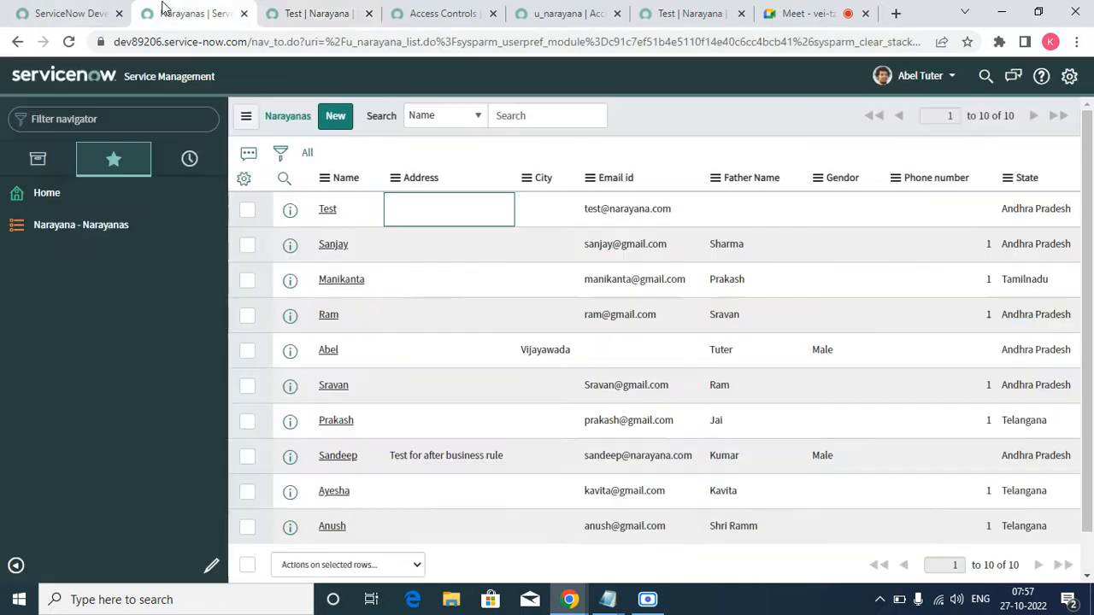
- Return to the Narayanas list and end the current user impersonation
click(195, 13)
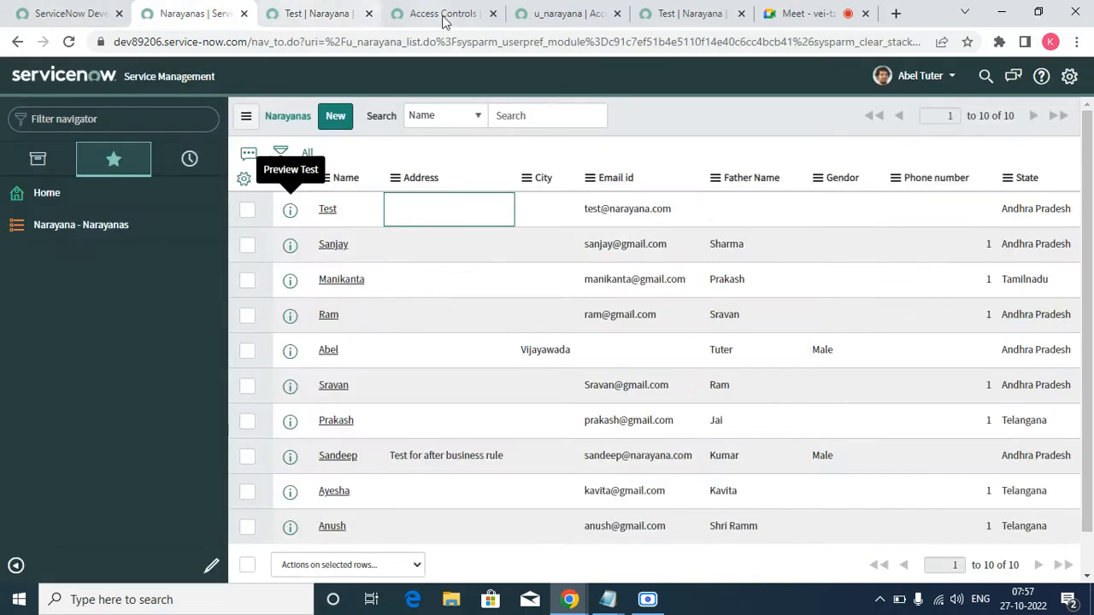
click(947, 77)
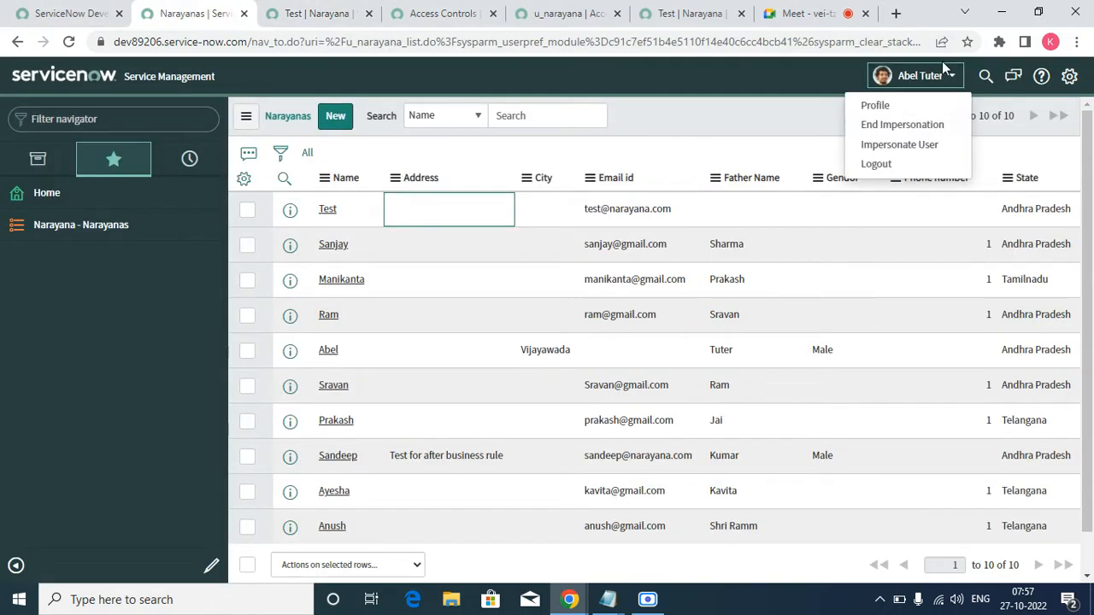
click(893, 127)
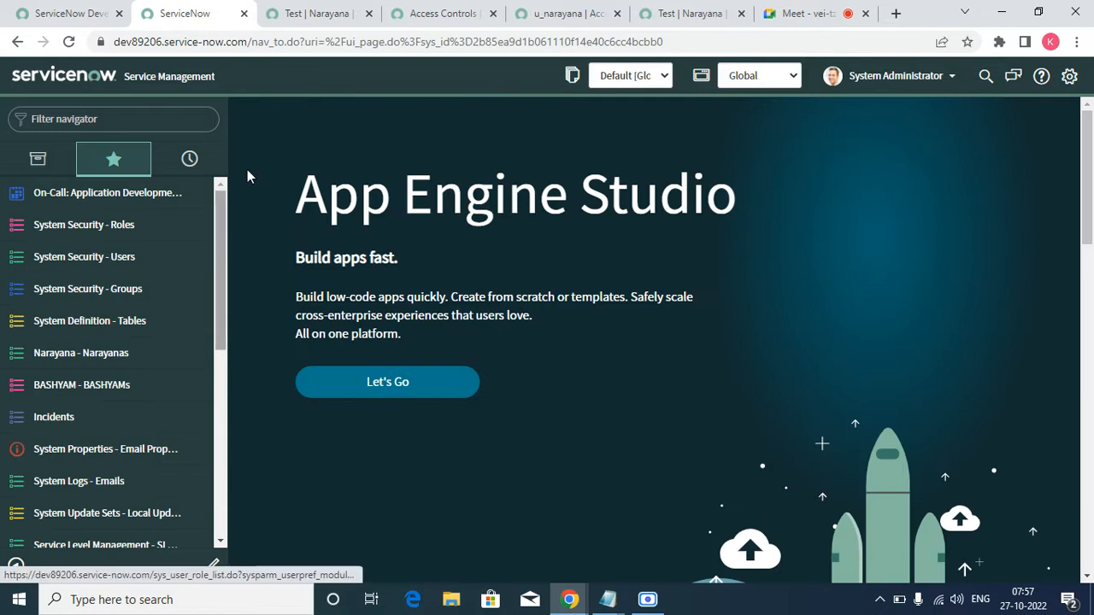
- Try to create a new access control from the list of u_narayana access controls
click(429, 11)
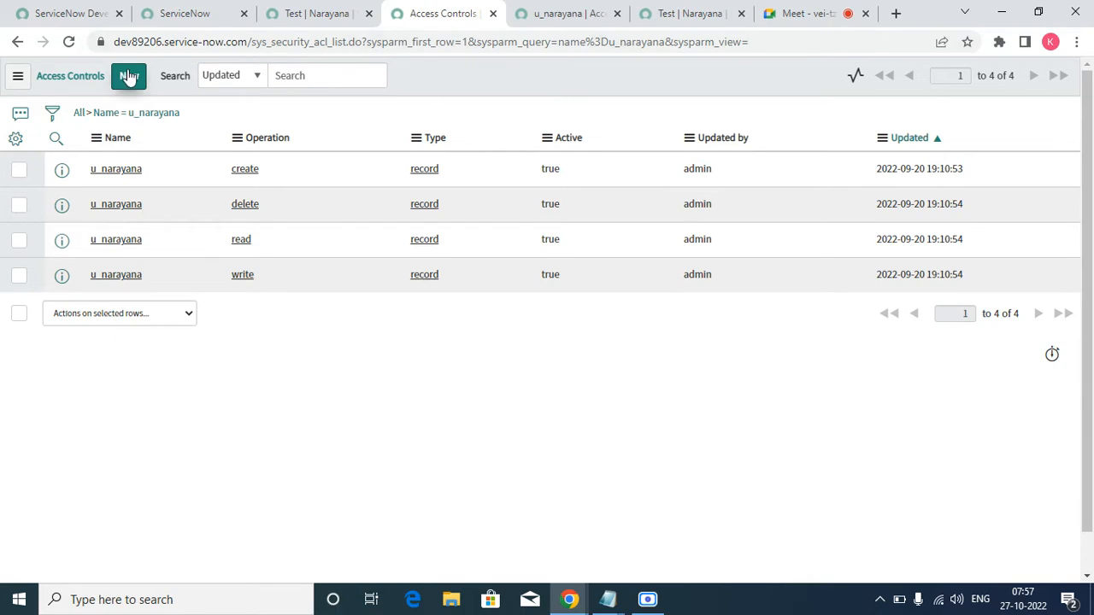
click(128, 76)
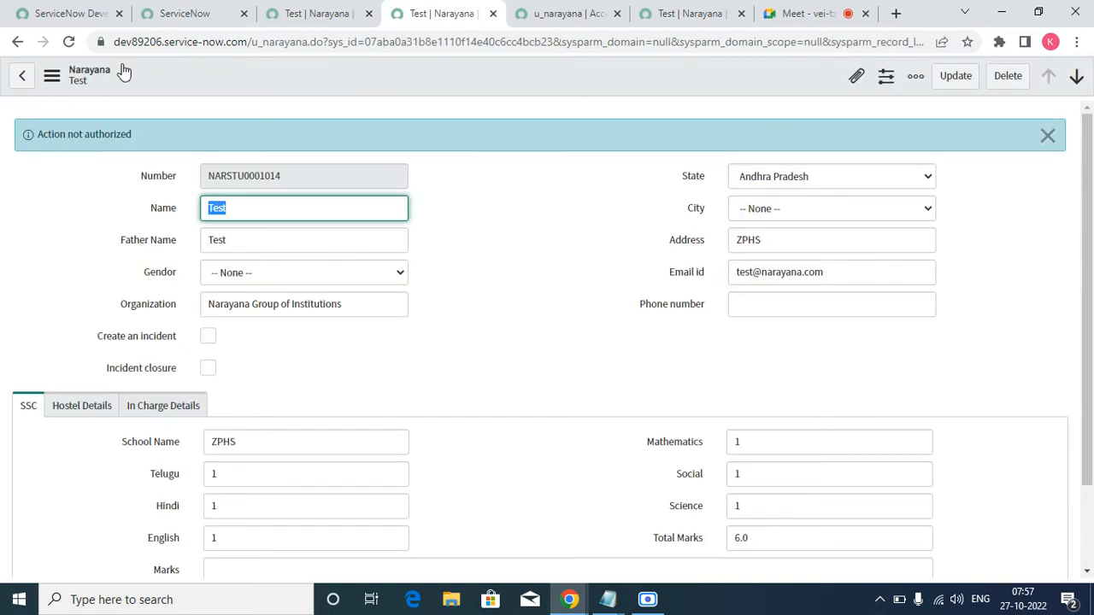
click(1040, 141)
- Elevate the administrator session with the security_admin role
click(298, 15)
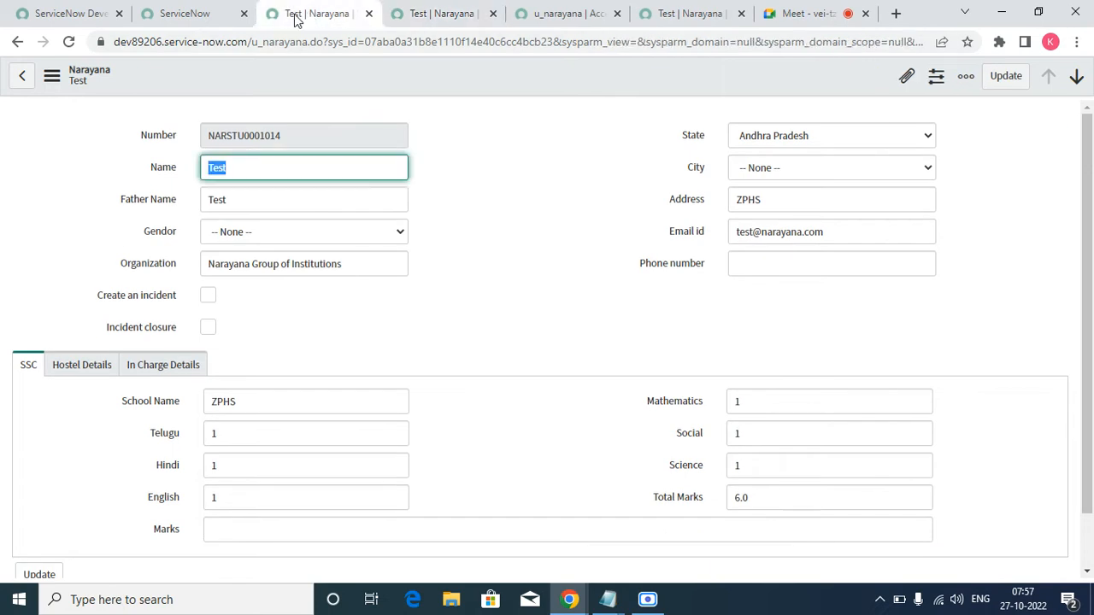
click(212, 18)
click(876, 81)
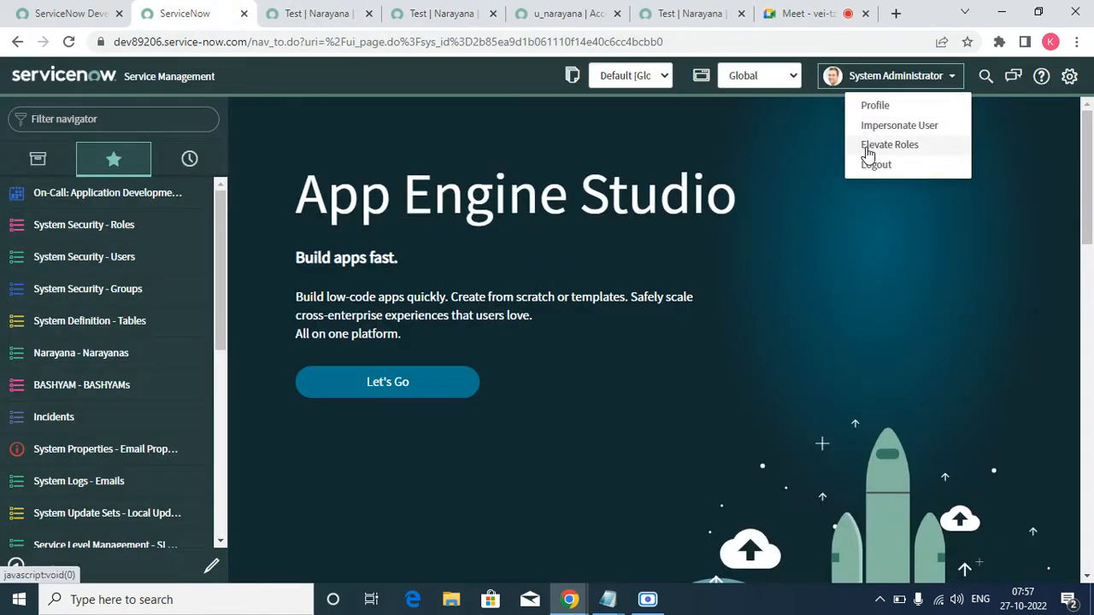
click(880, 144)
click(400, 177)
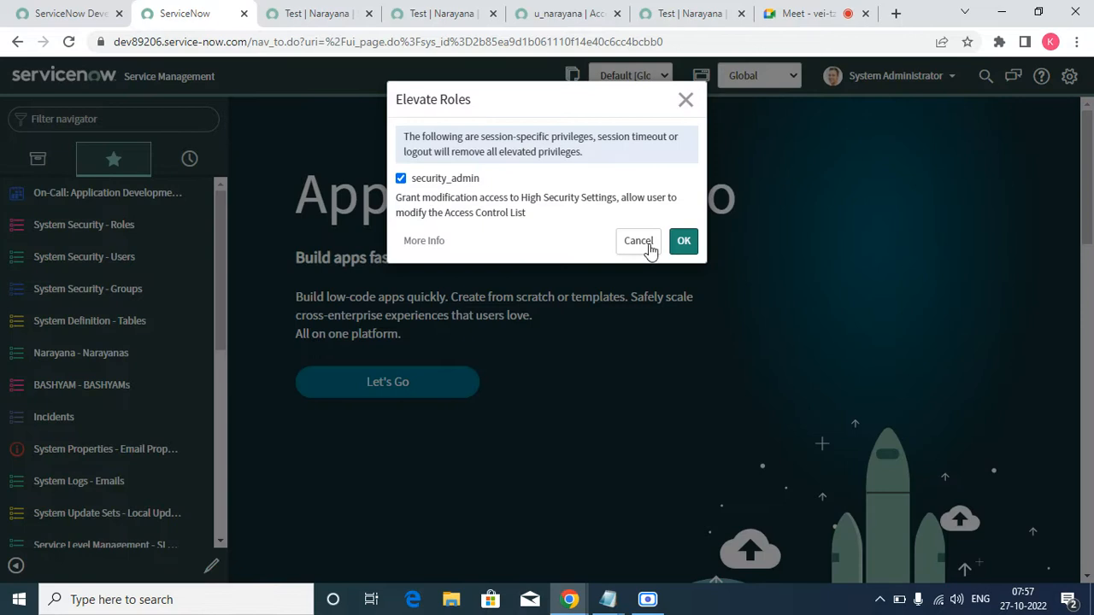
click(697, 241)
click(687, 241)
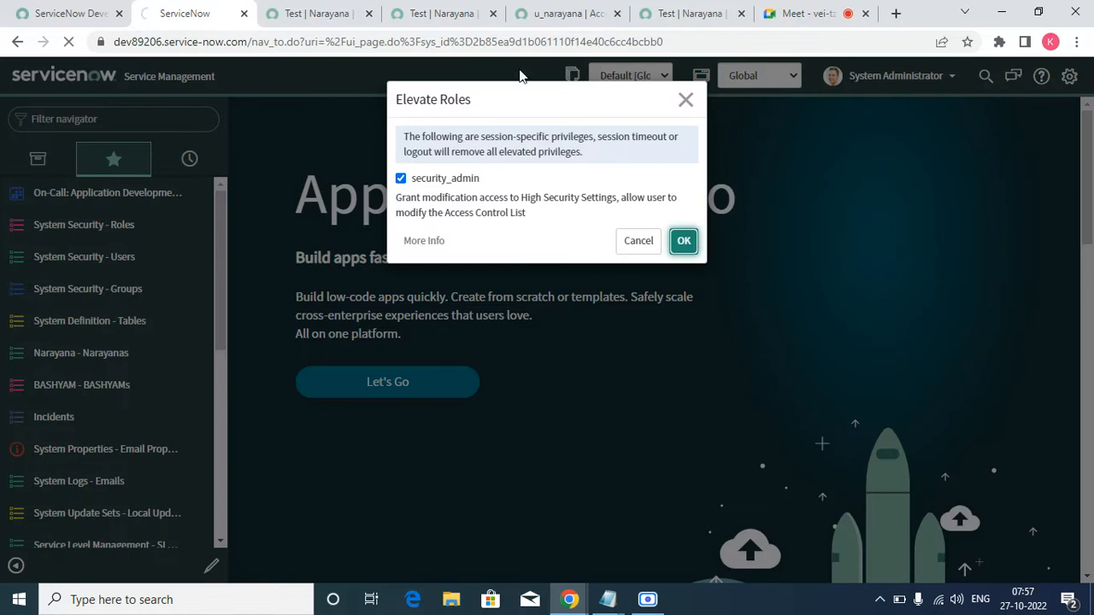
- Glance at the u_narayana write access control and return to the Test record that offers deletion
click(471, 13)
click(560, 15)
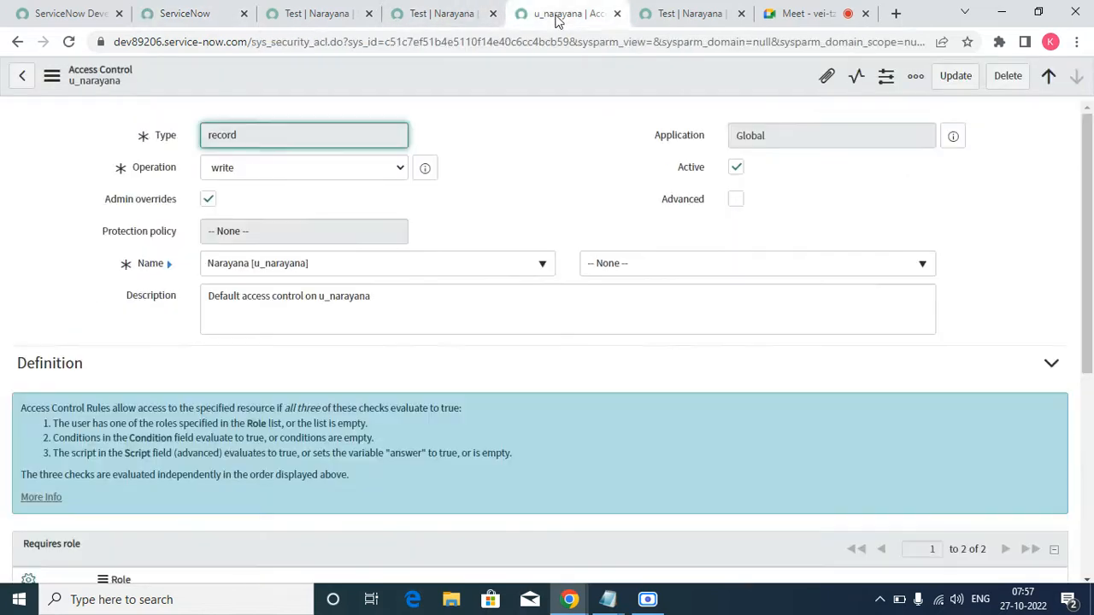
click(417, 17)
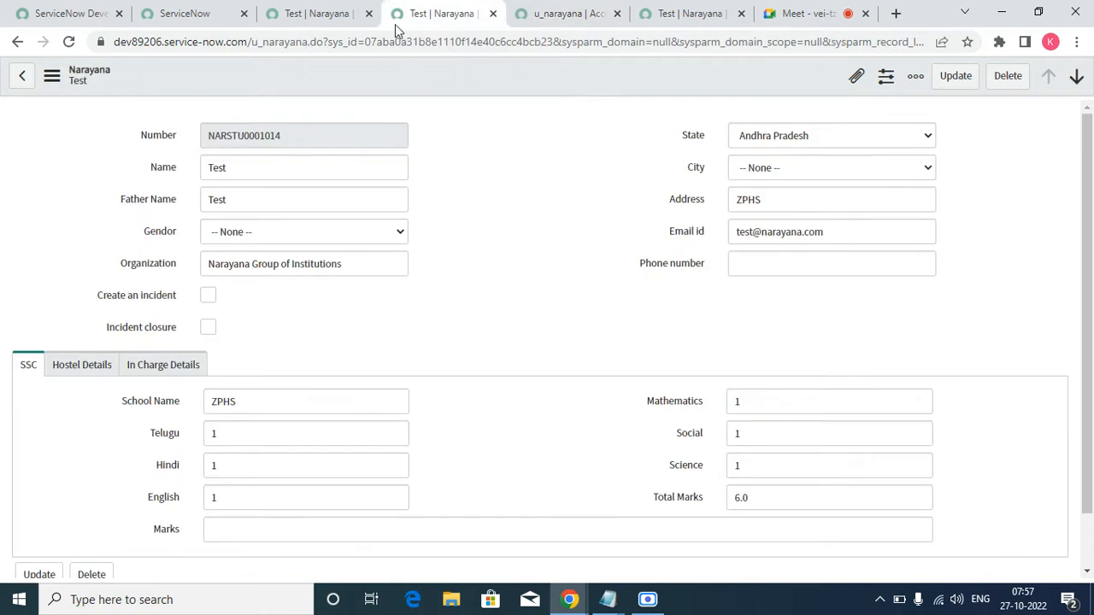
right_click(389, 76)
mouse_move(464, 149)
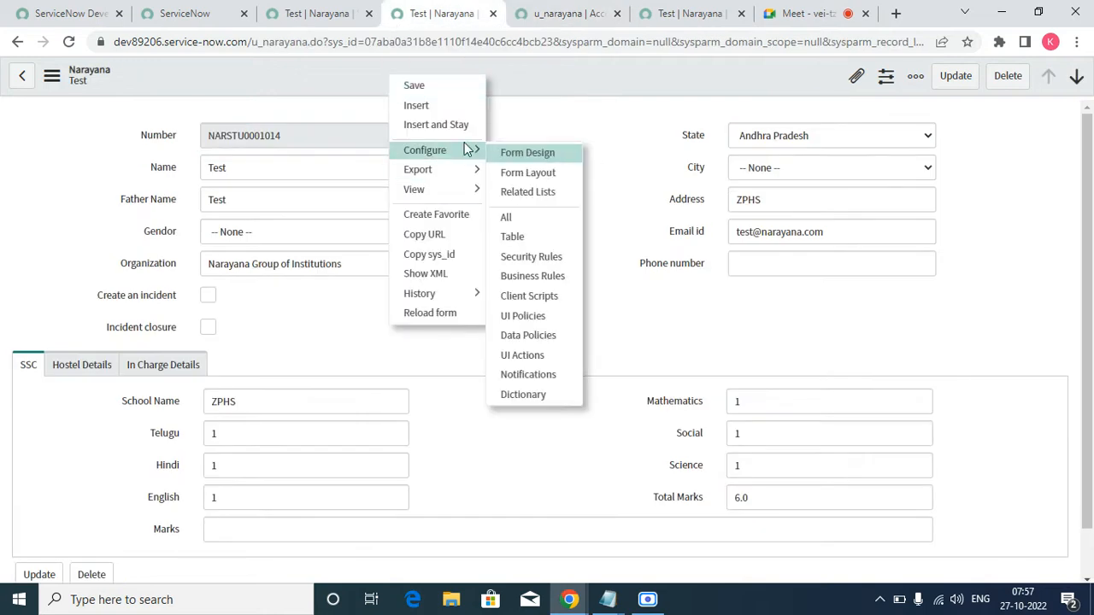
click(534, 255)
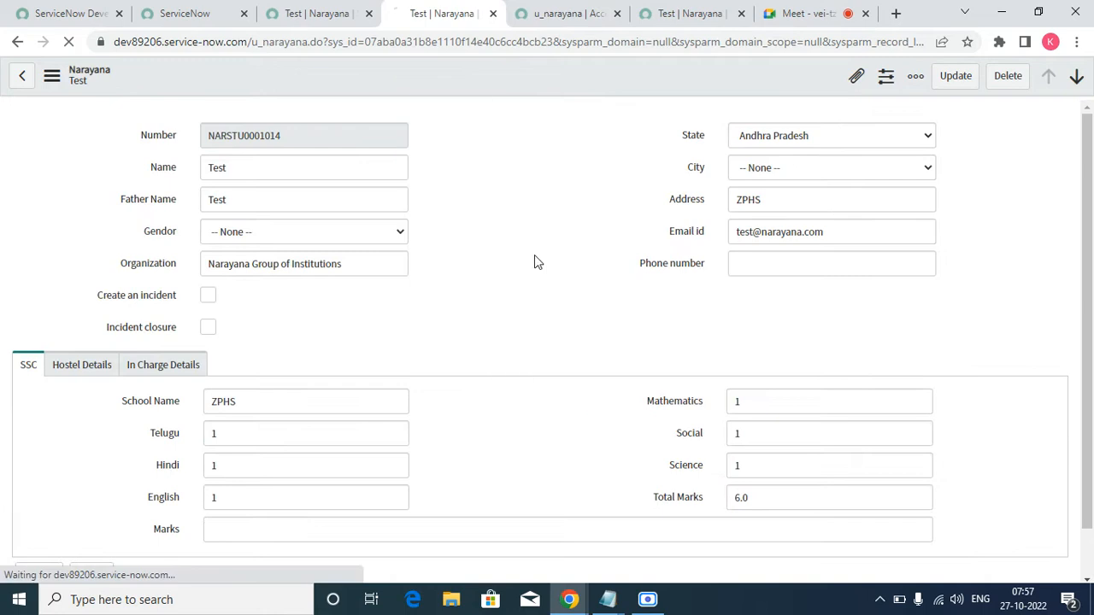
right_click(466, 90)
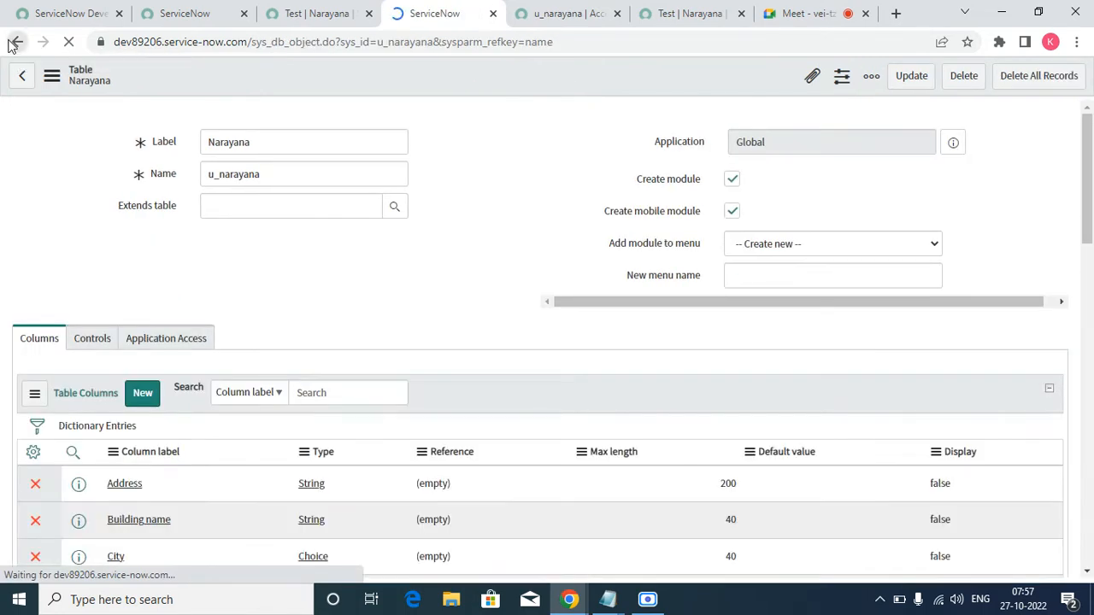
click(13, 44)
- Open the security rules configured for the Narayana table from the Test record
right_click(477, 81)
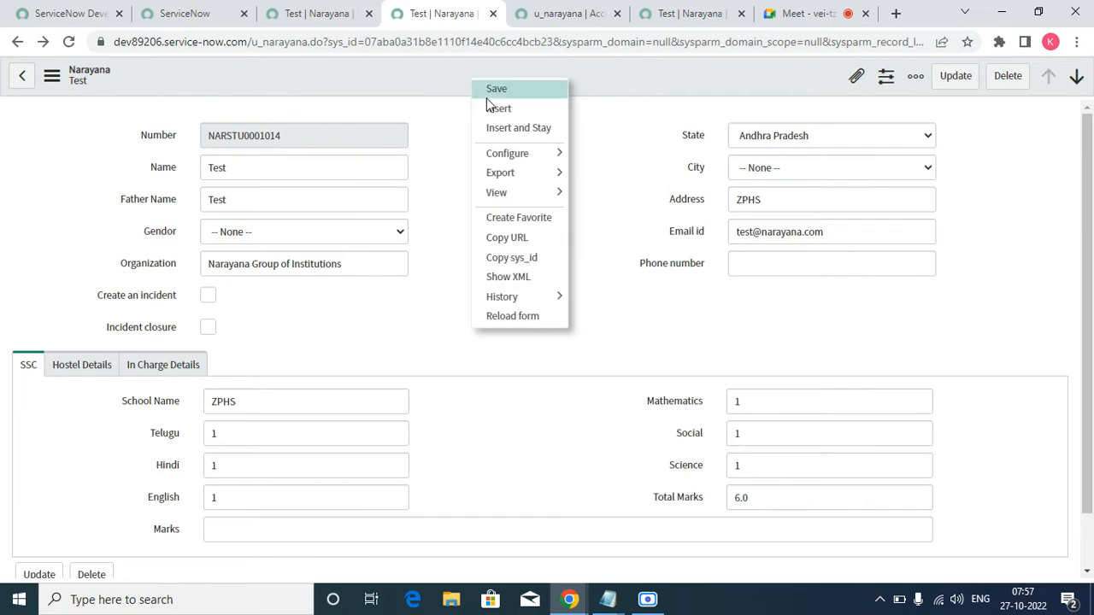
mouse_move(534, 153)
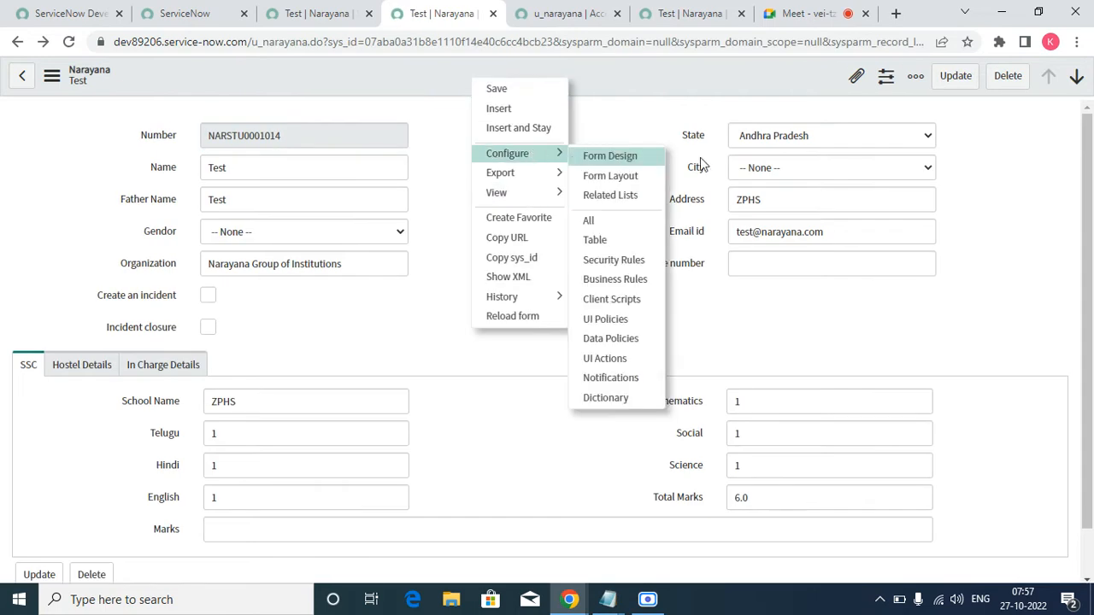
click(620, 262)
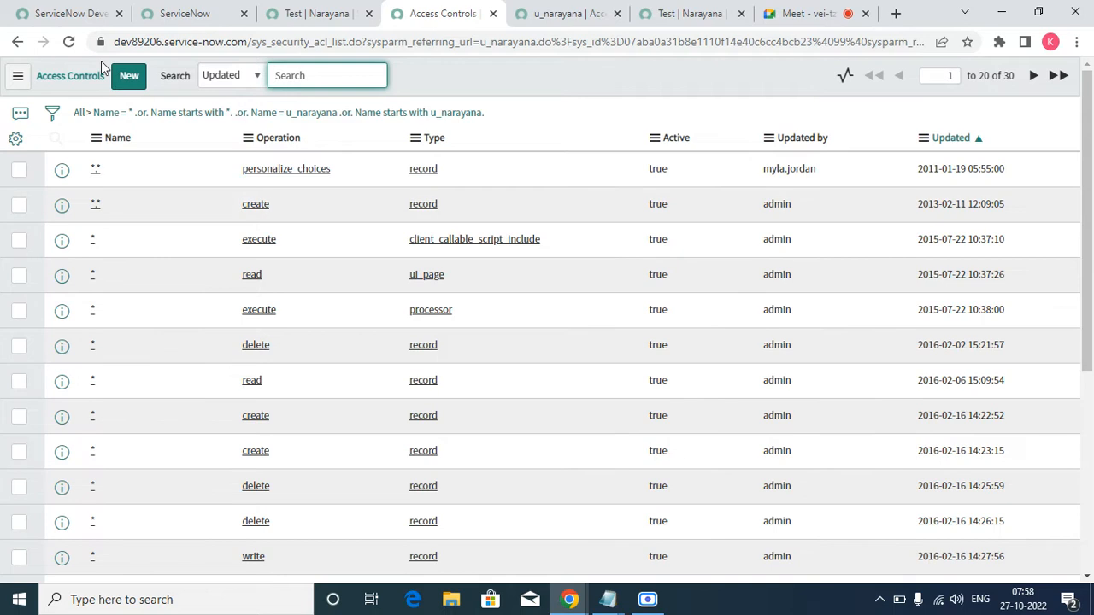
- Start a new access control with operation list_edit on the Narayana [u_narayana] table, keeping the field at None
click(130, 77)
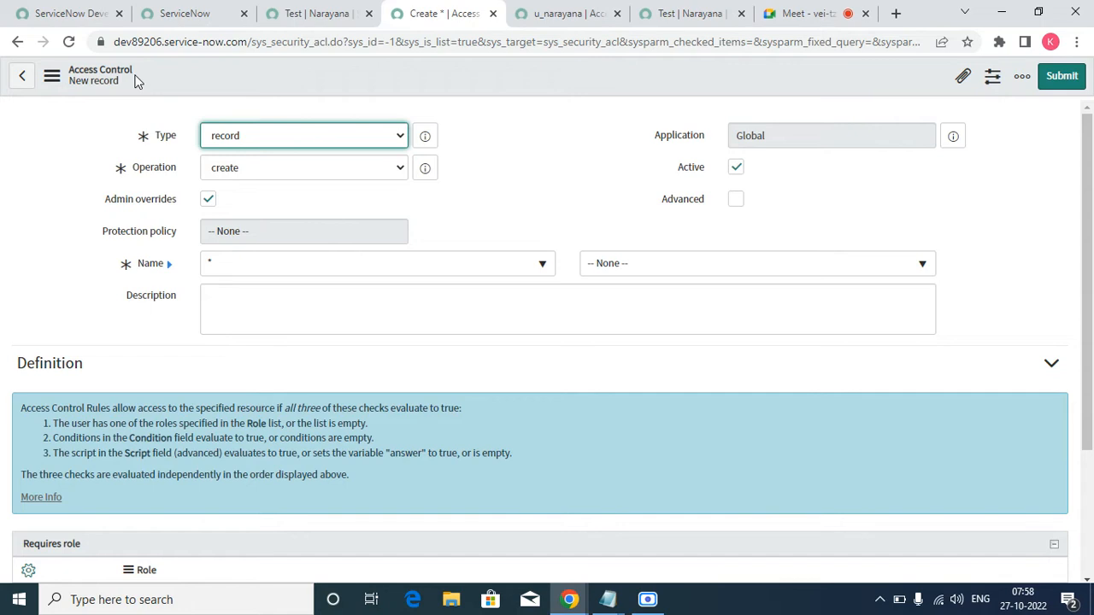
click(303, 173)
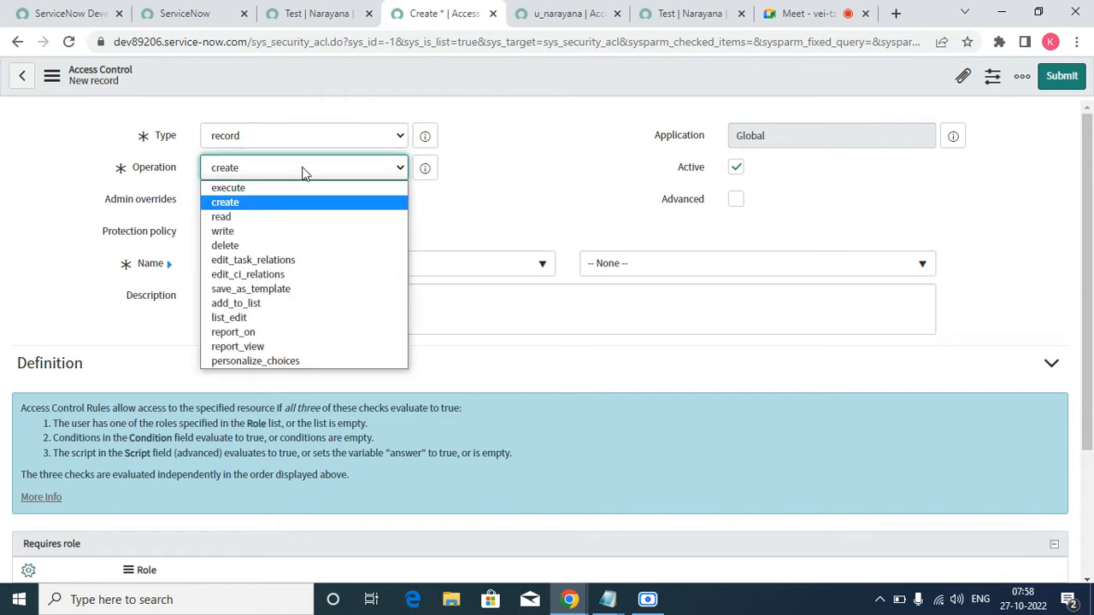
click(229, 318)
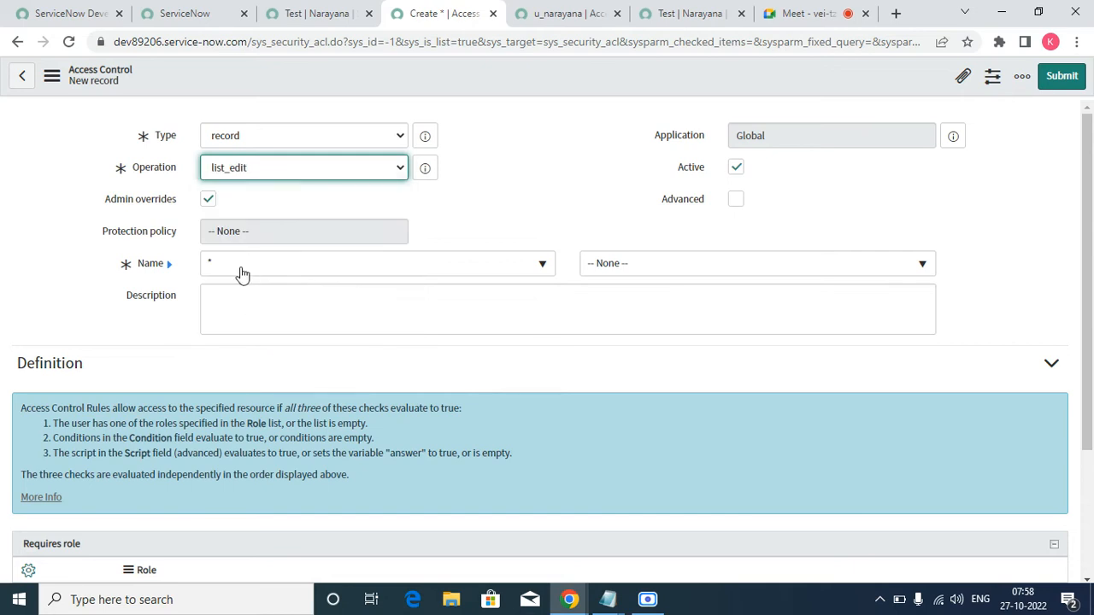
click(242, 270)
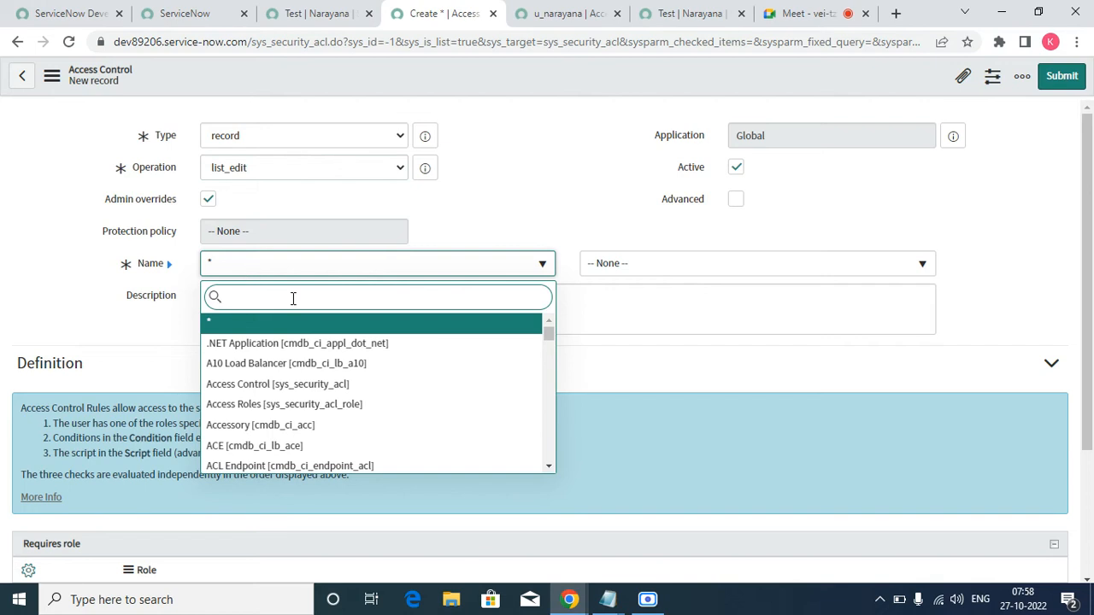
text(NARA)
click(260, 322)
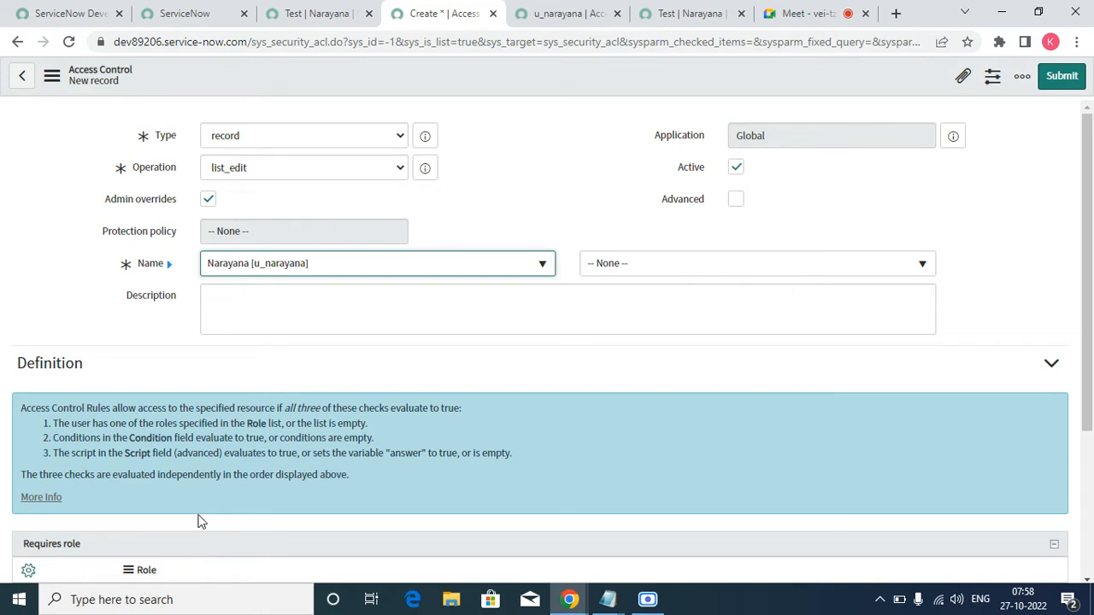
click(636, 267)
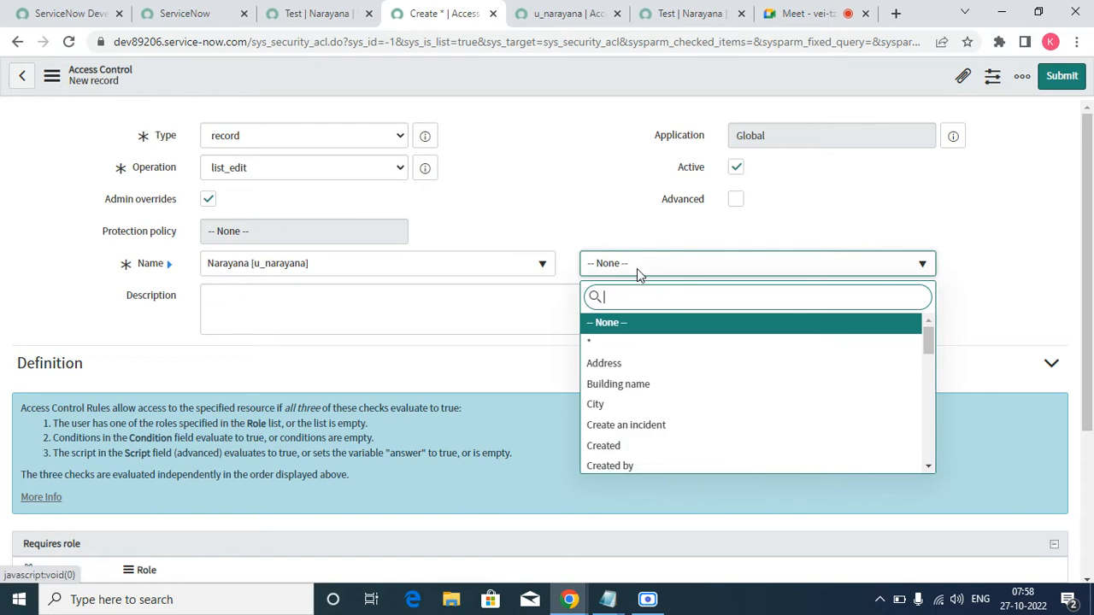
click(587, 204)
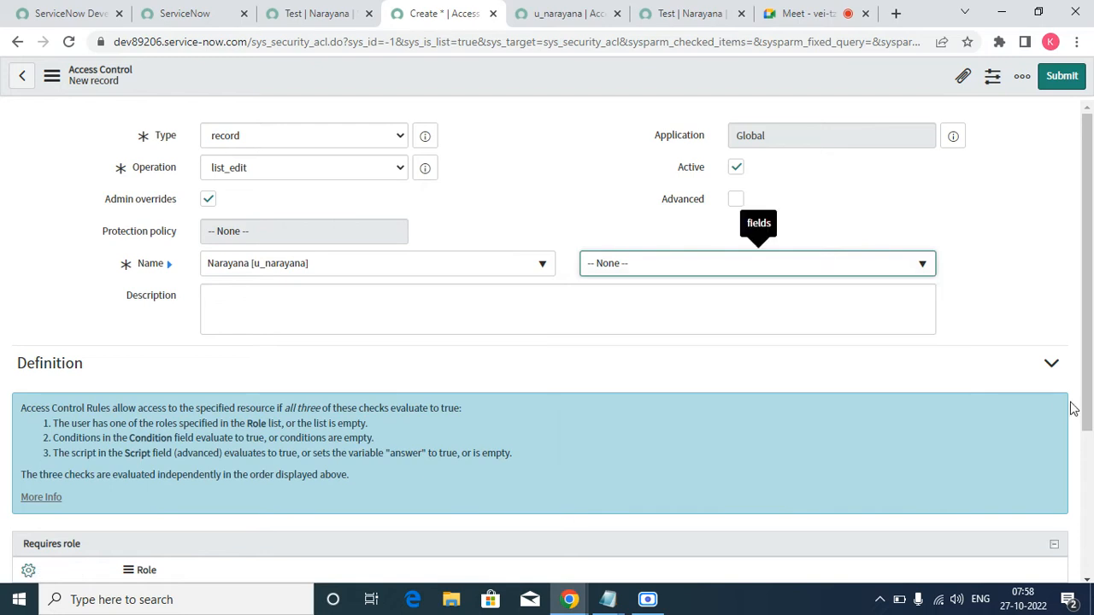
- Add itil_admin as the required role of the access control
scroll(1074, 408, down, 2)
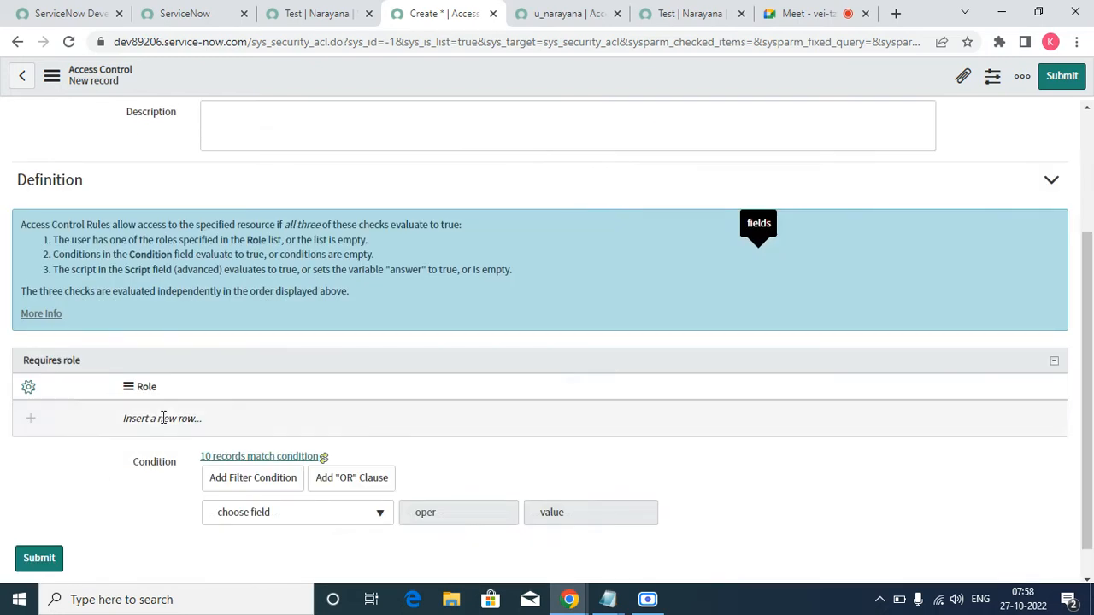
click(167, 417)
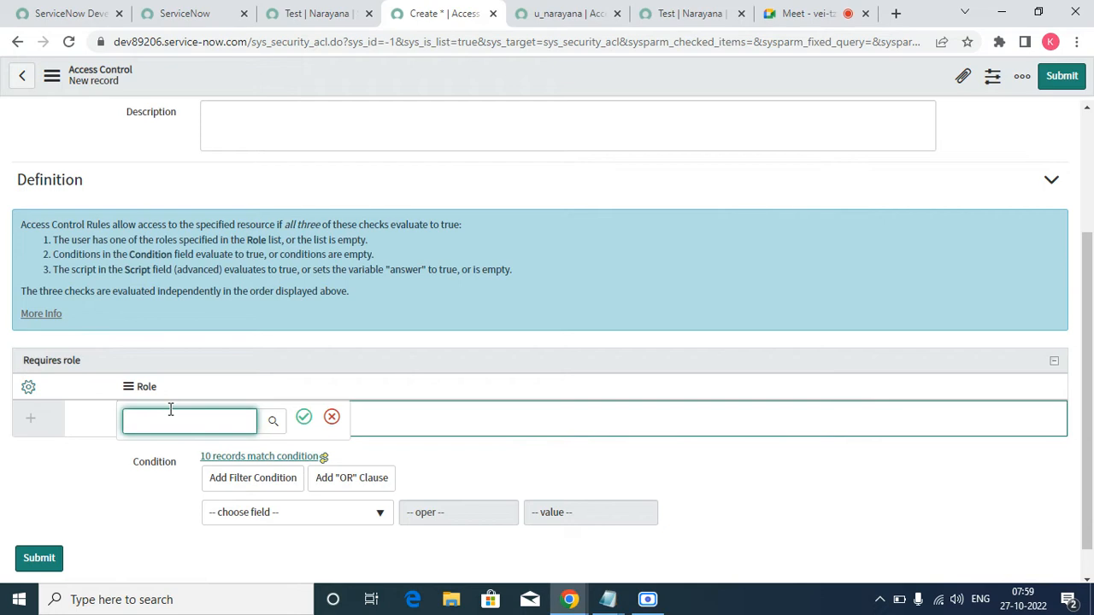
text(u)
key(BackSpace)
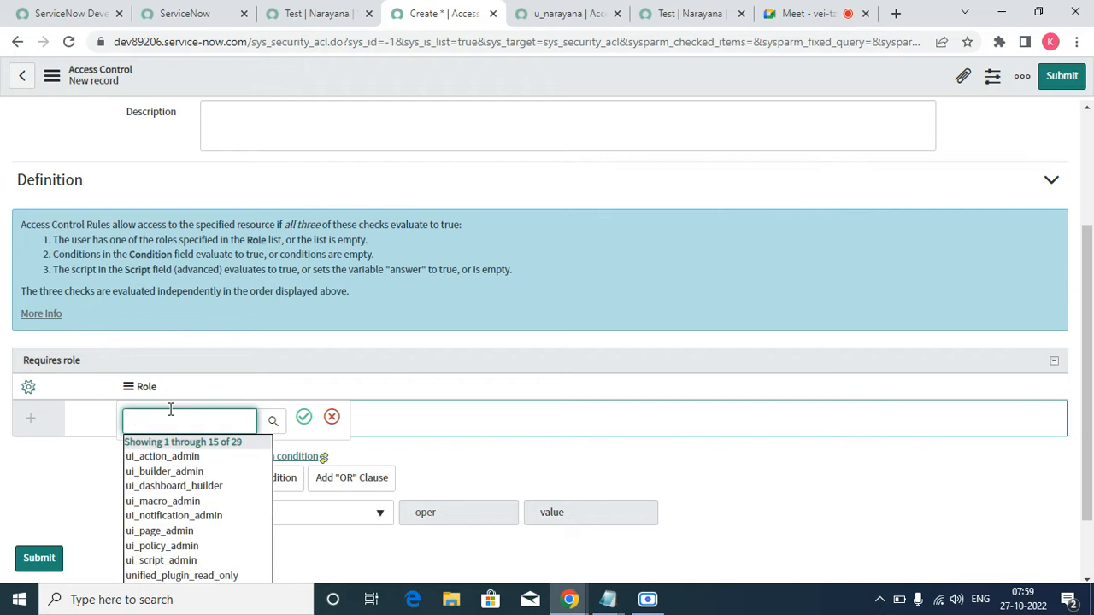
text(ITIL)
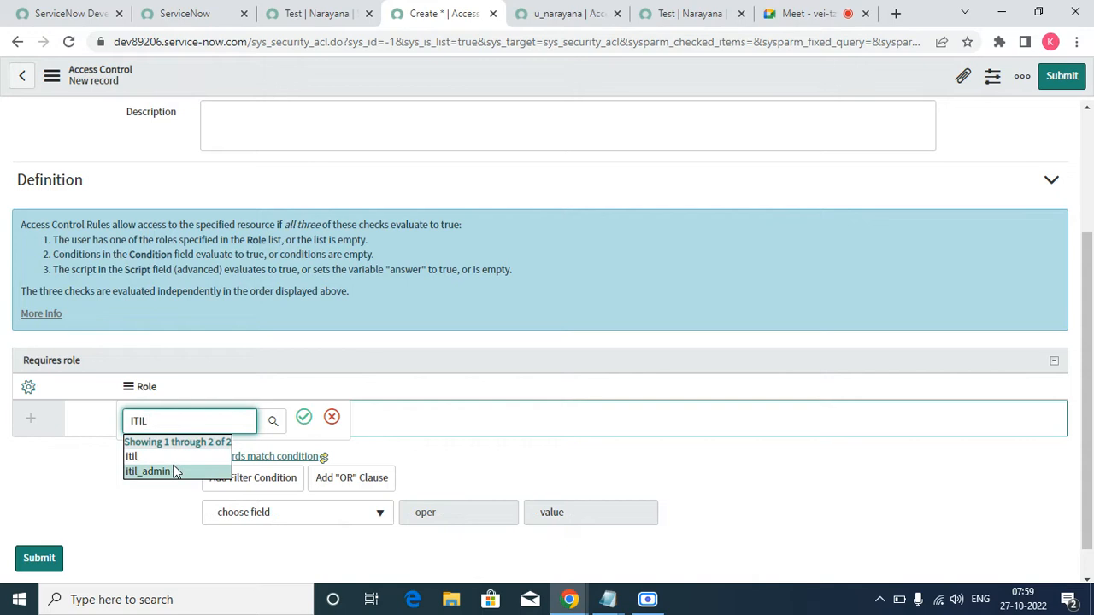
click(174, 471)
click(303, 417)
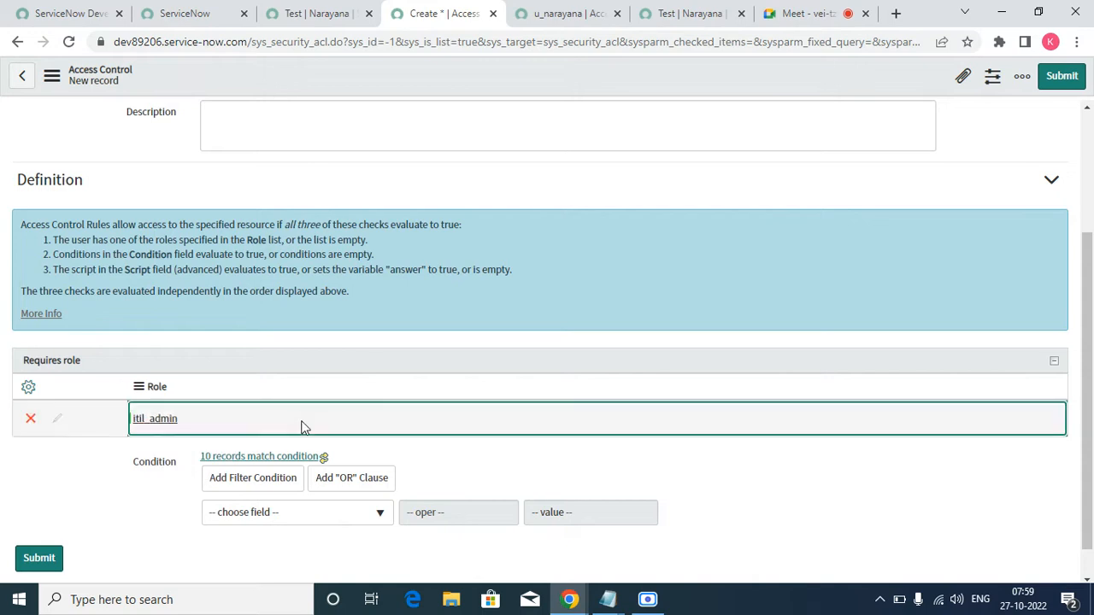
- Save the list_edit access control for Narayana, showing all rules in the security rules verification before continuing
scroll(138, 392, up, 2)
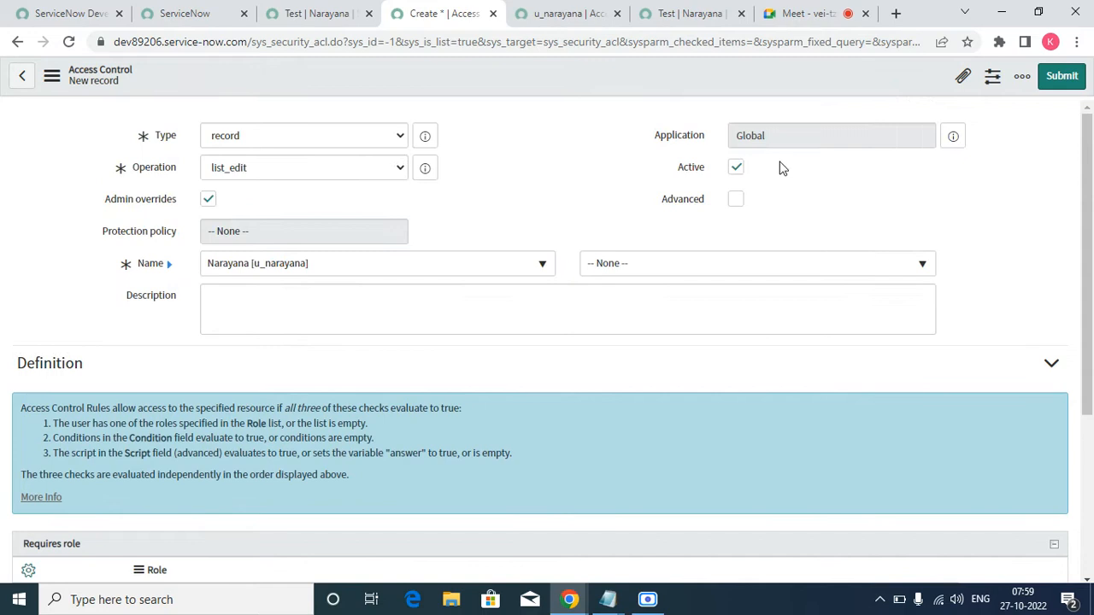
right_click(800, 76)
click(833, 91)
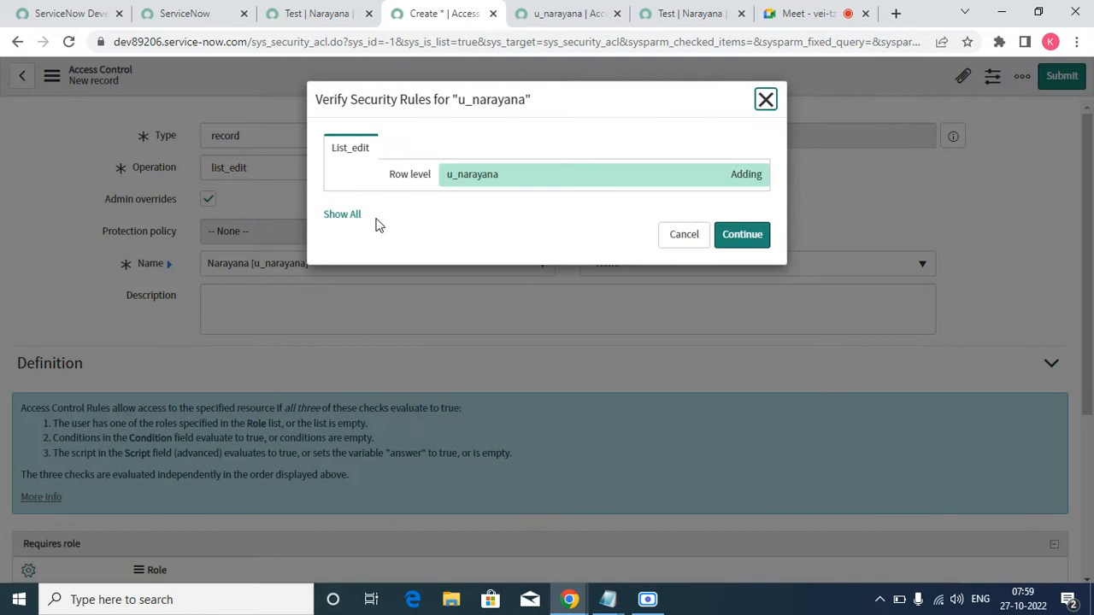
click(344, 214)
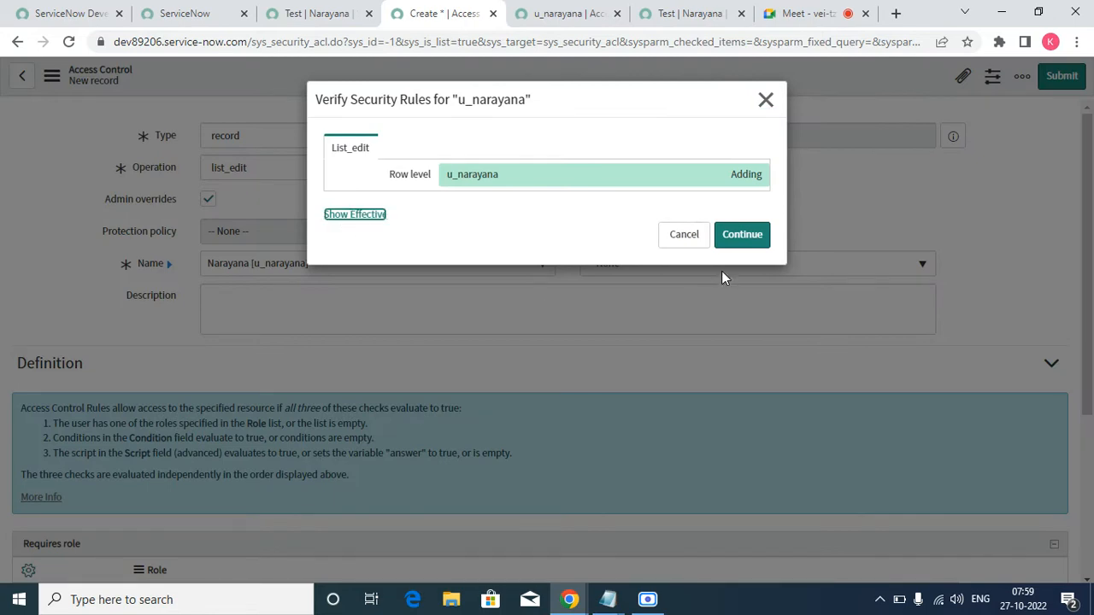
click(733, 240)
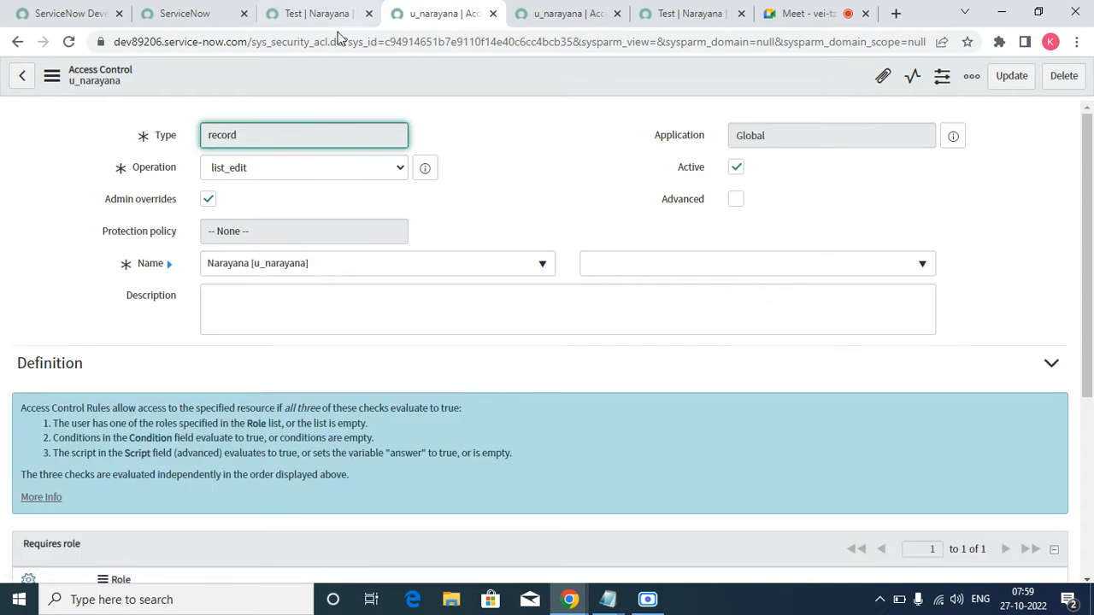
- Impersonate the user listed under recent impersonations from the main ServiceNow page
click(295, 15)
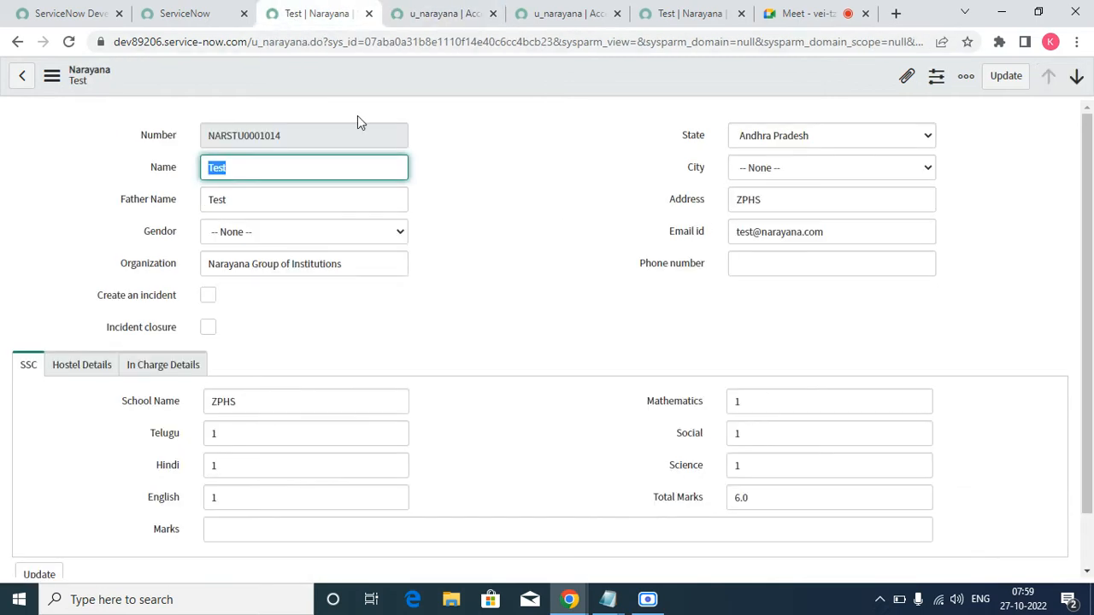
click(224, 10)
click(876, 78)
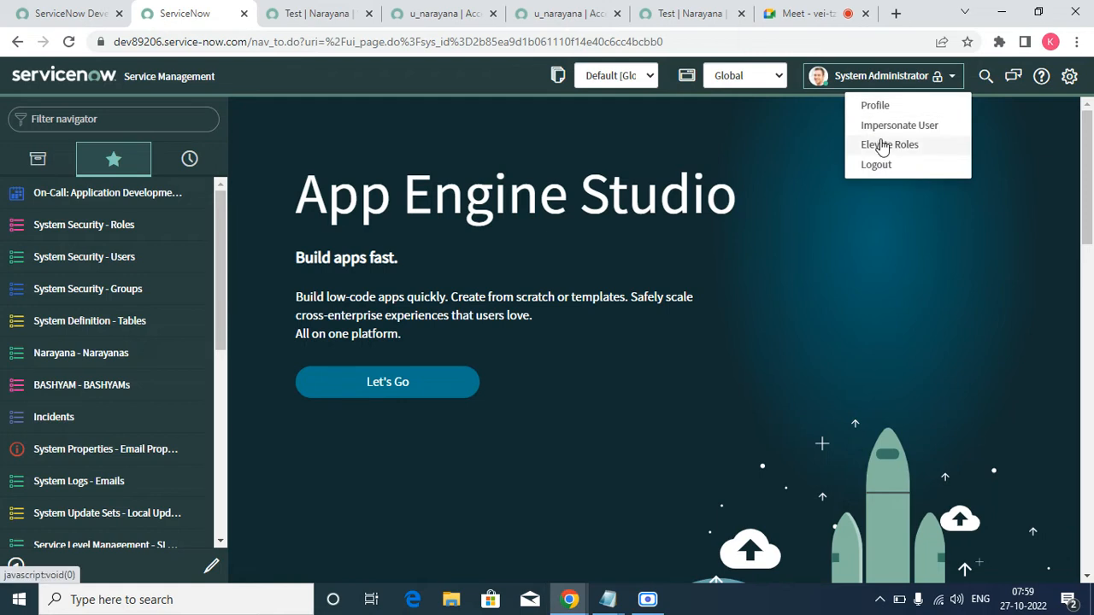
click(879, 128)
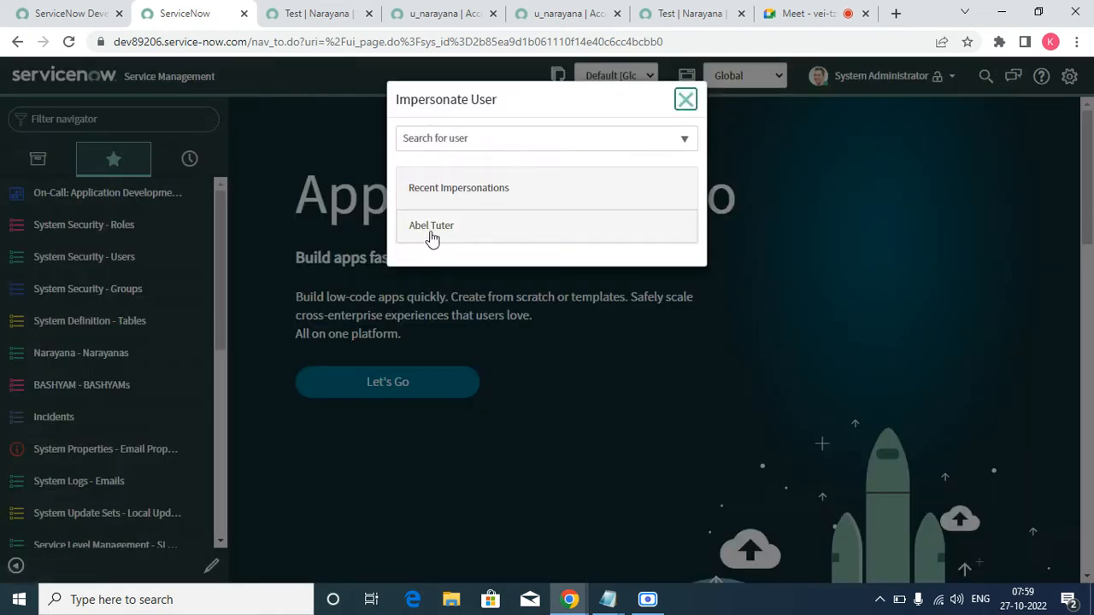
click(434, 229)
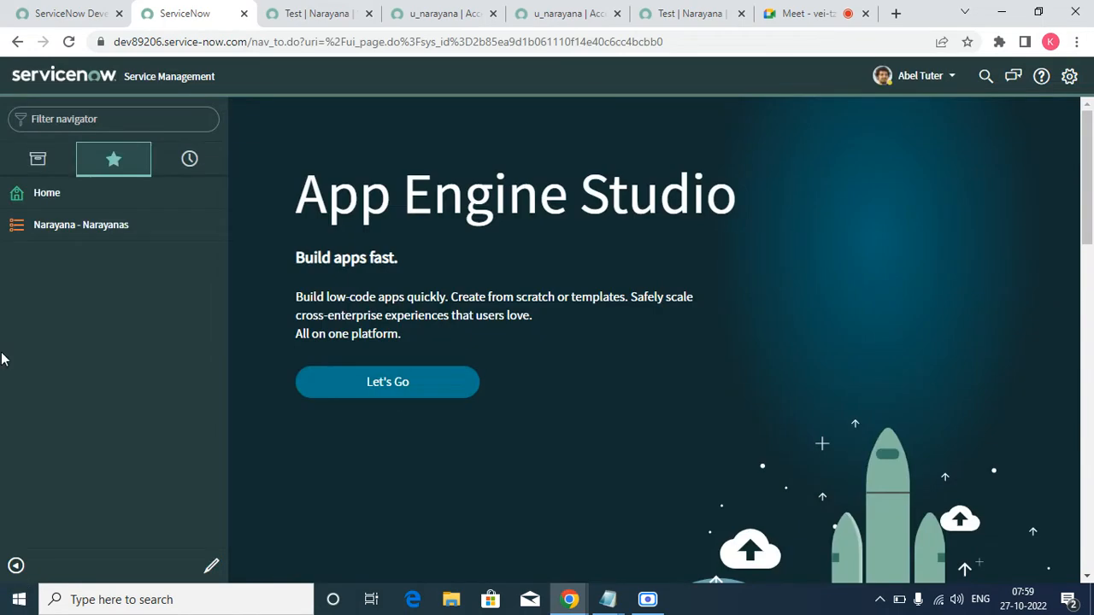
- Open the Narayanas list and try to edit the empty Address cell of the second record inline
click(66, 224)
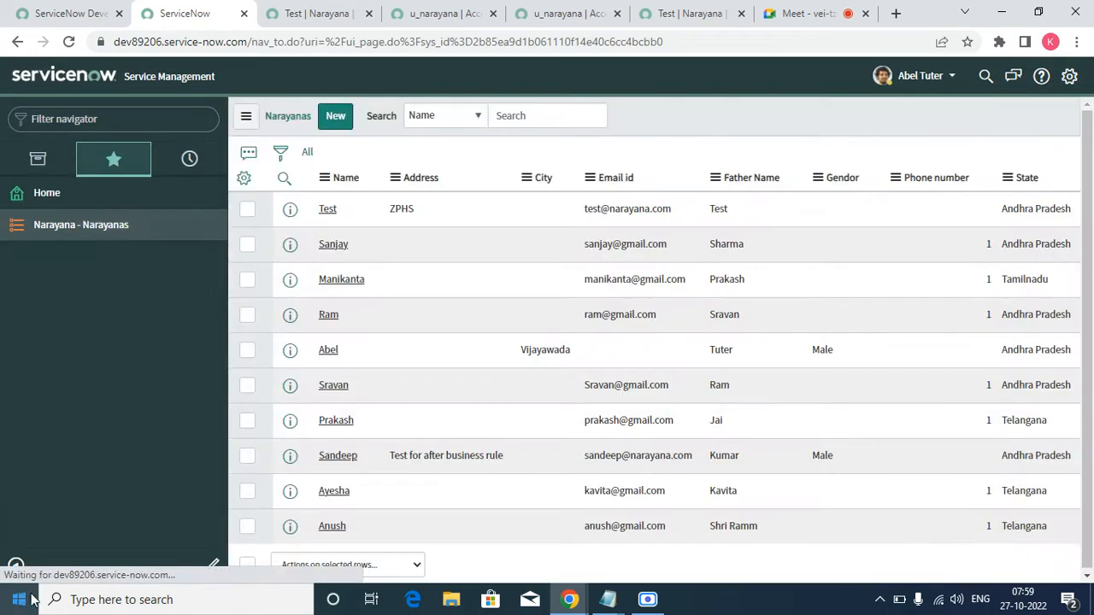
click(404, 247)
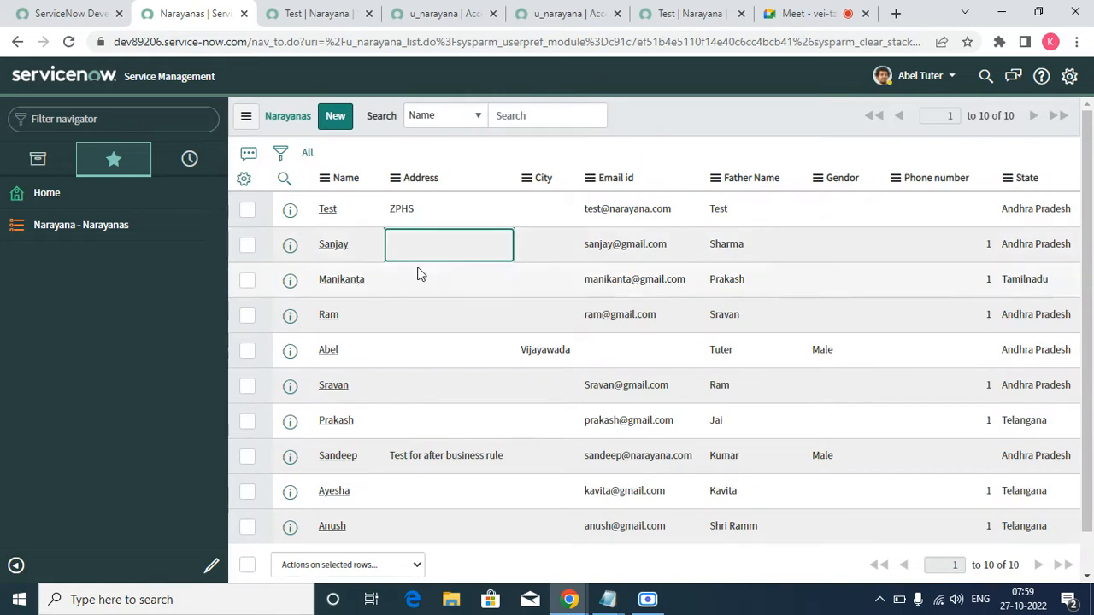
double_click(425, 250)
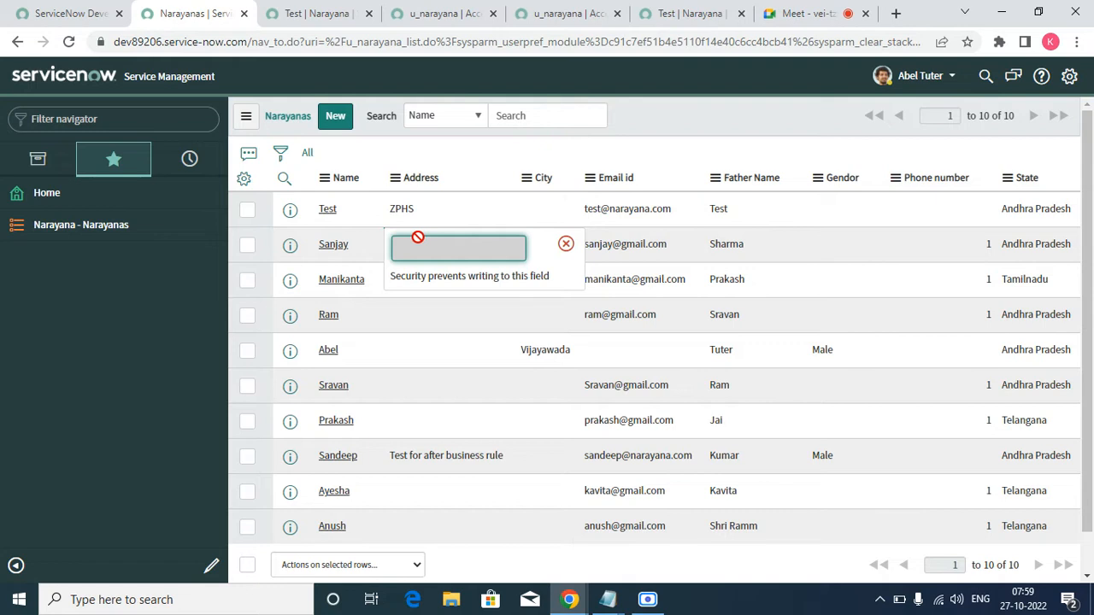
- Return to the System Administrator account and elevate the session to the security_admin role
click(913, 76)
click(885, 133)
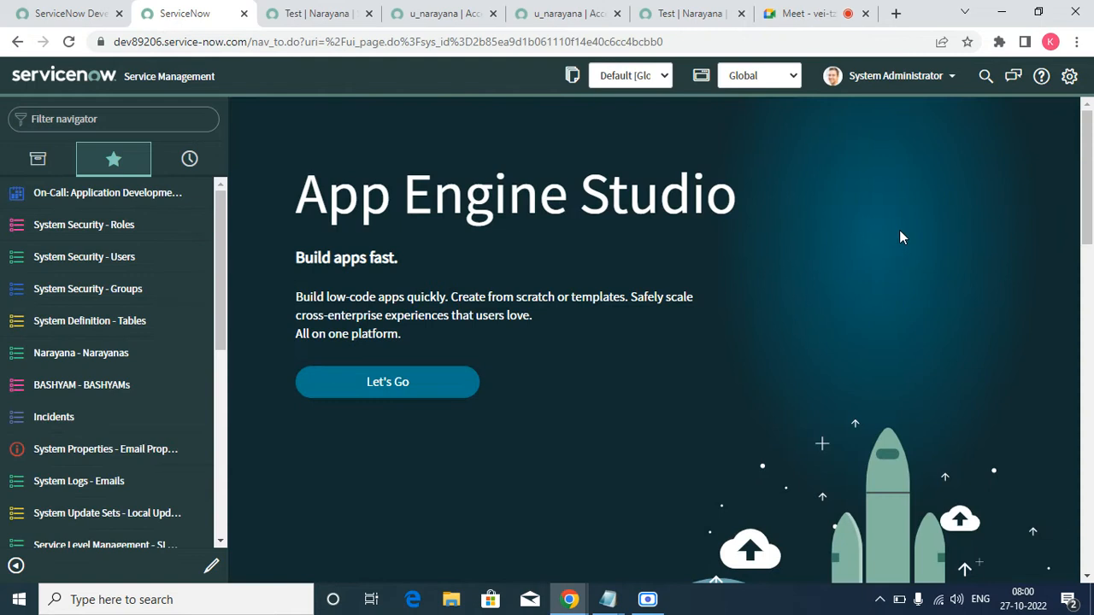
click(943, 82)
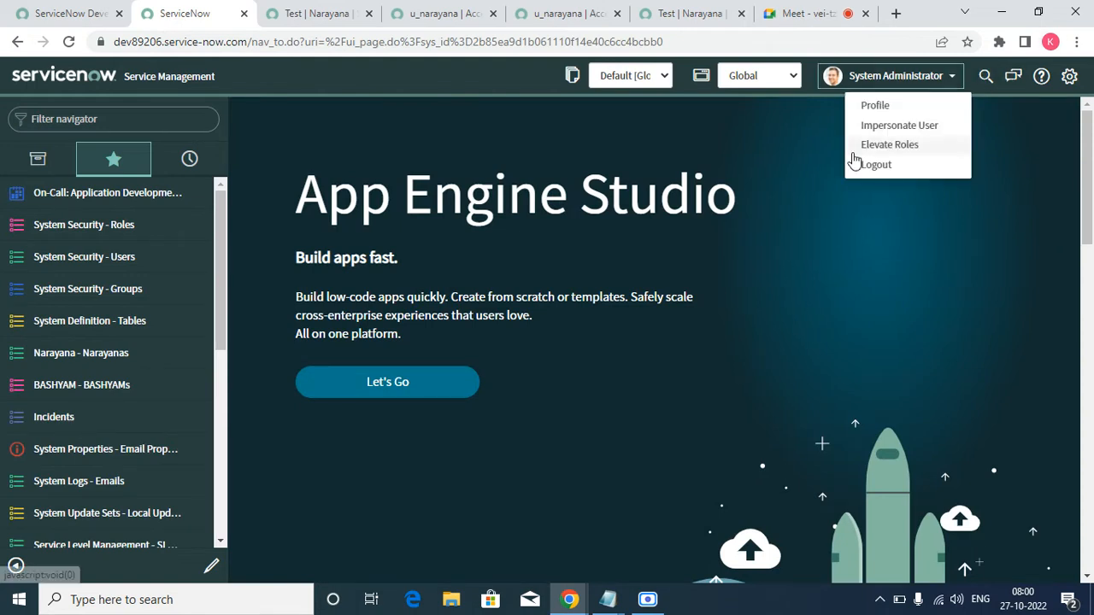
click(893, 144)
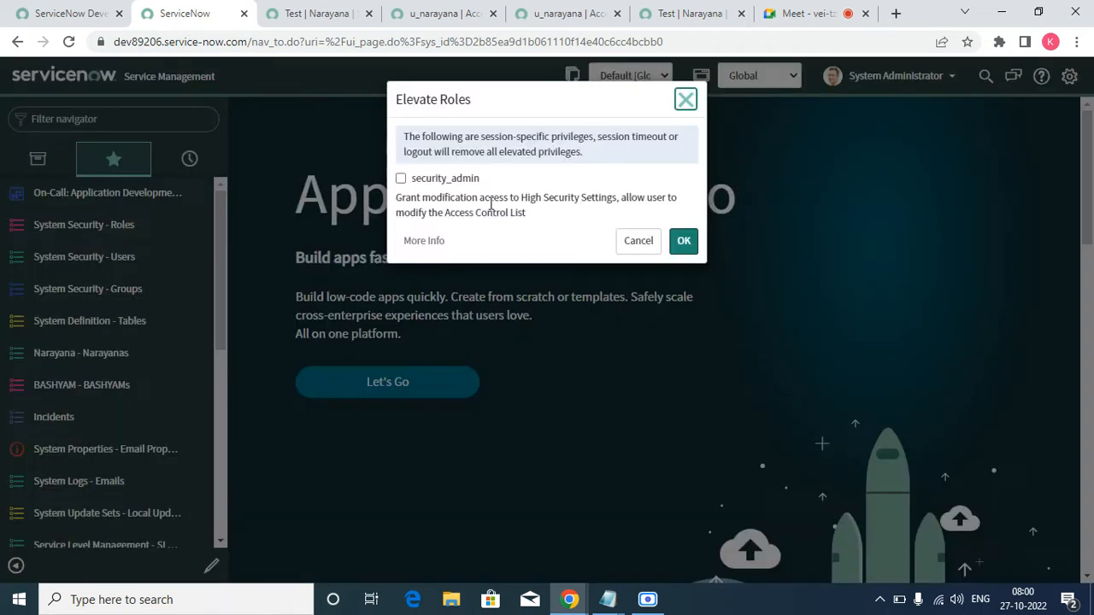
click(401, 179)
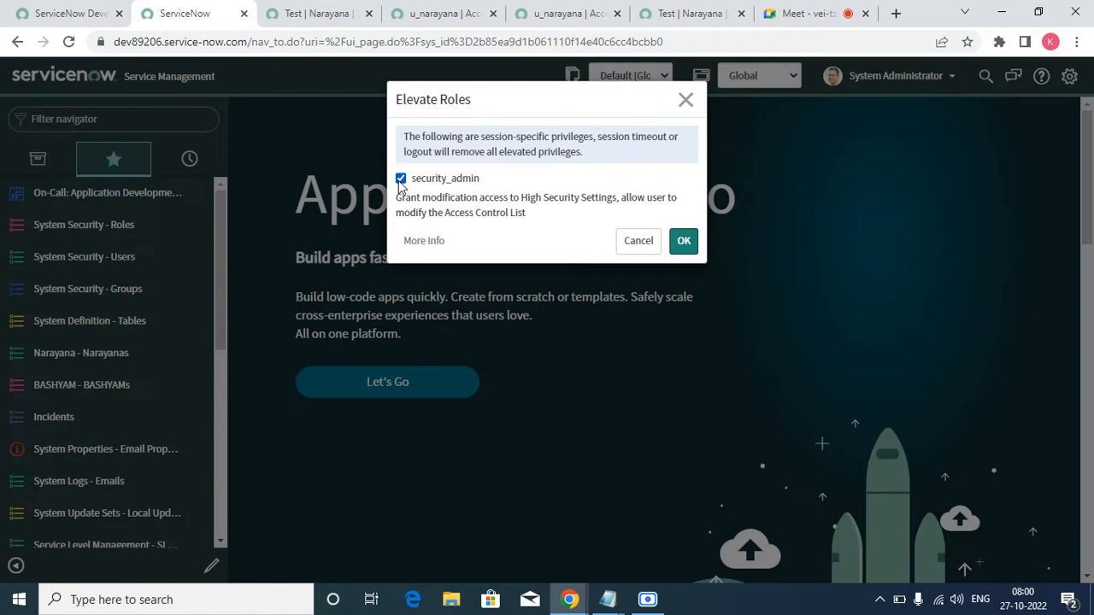
click(684, 242)
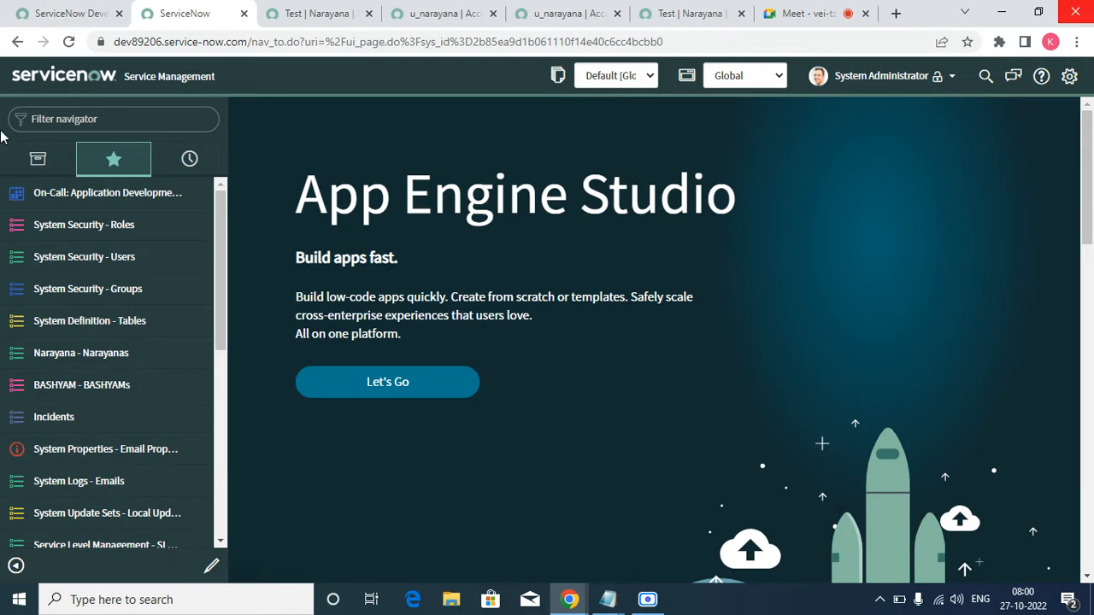
- Check the impersonation options and the elevated roles of the administrator session
click(881, 75)
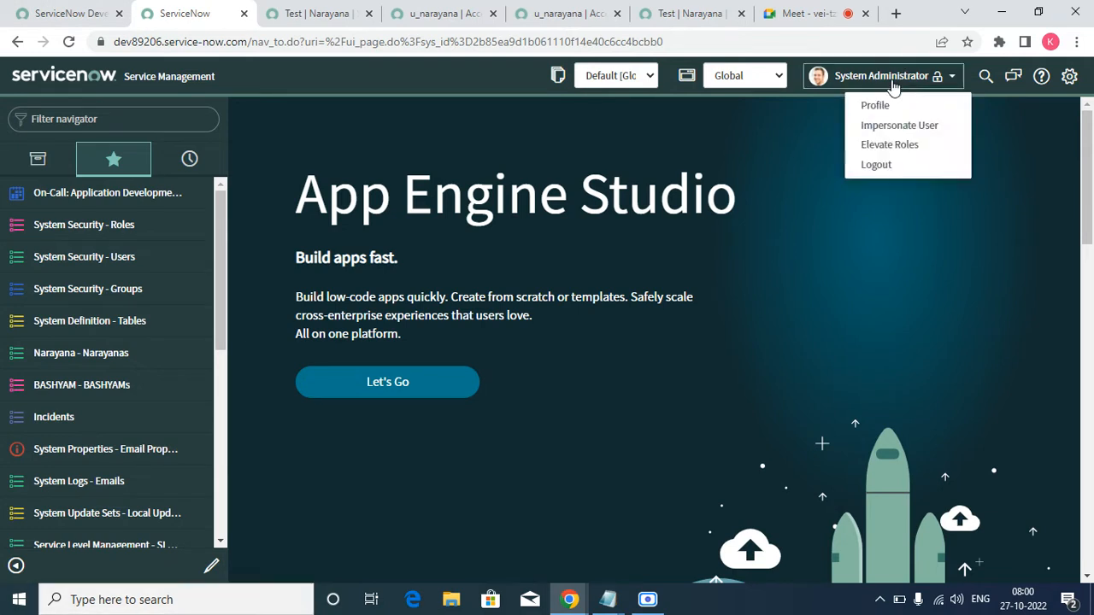
click(888, 126)
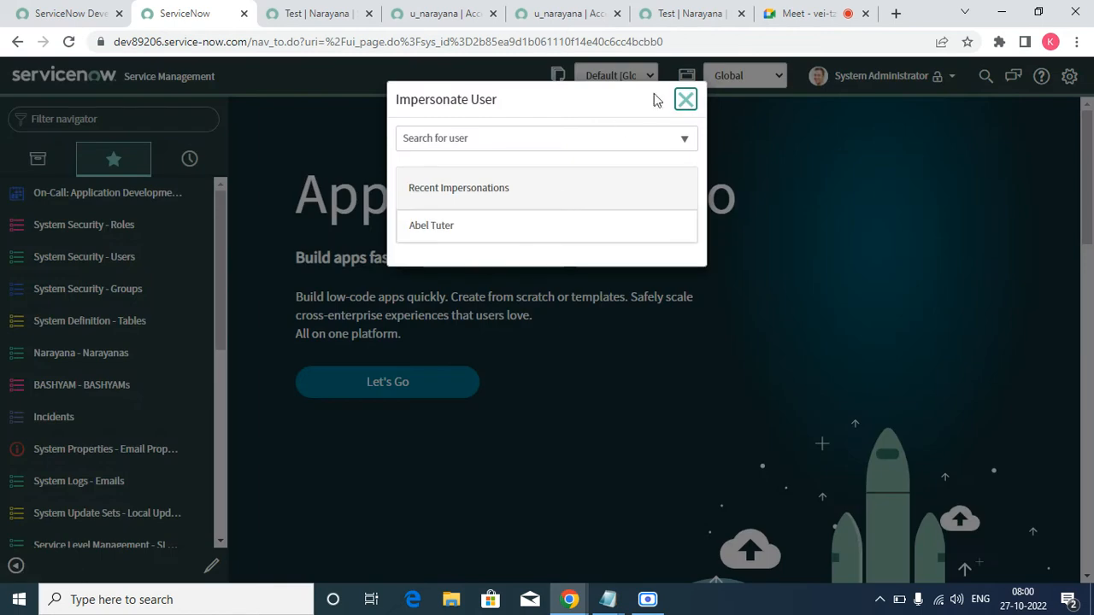
click(686, 100)
click(880, 75)
click(889, 143)
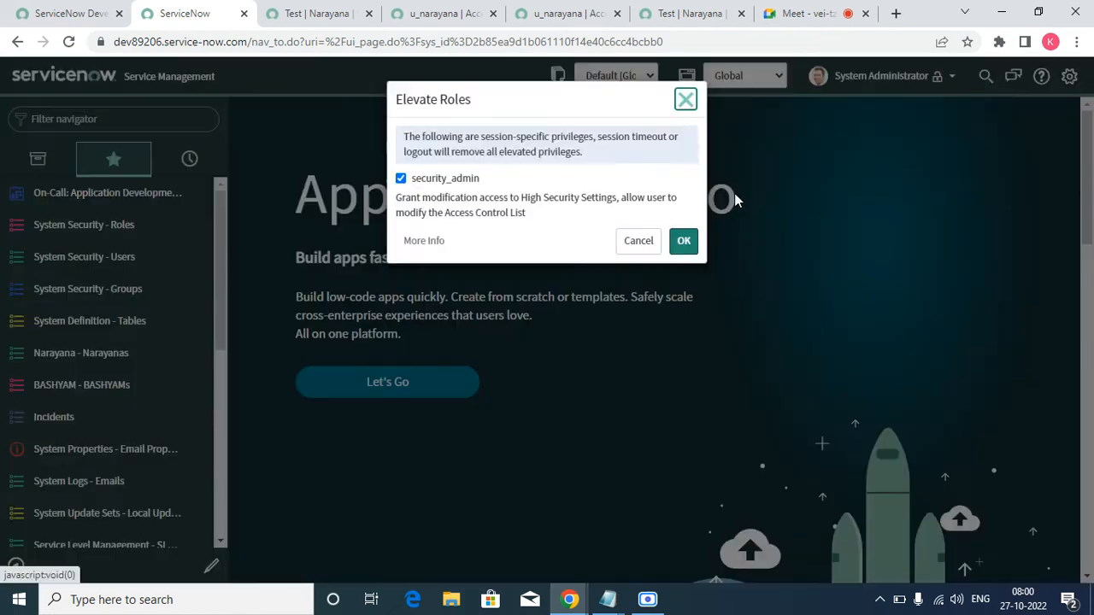
- Reload the Test record and open the security rules configured for the Narayana table
click(332, 13)
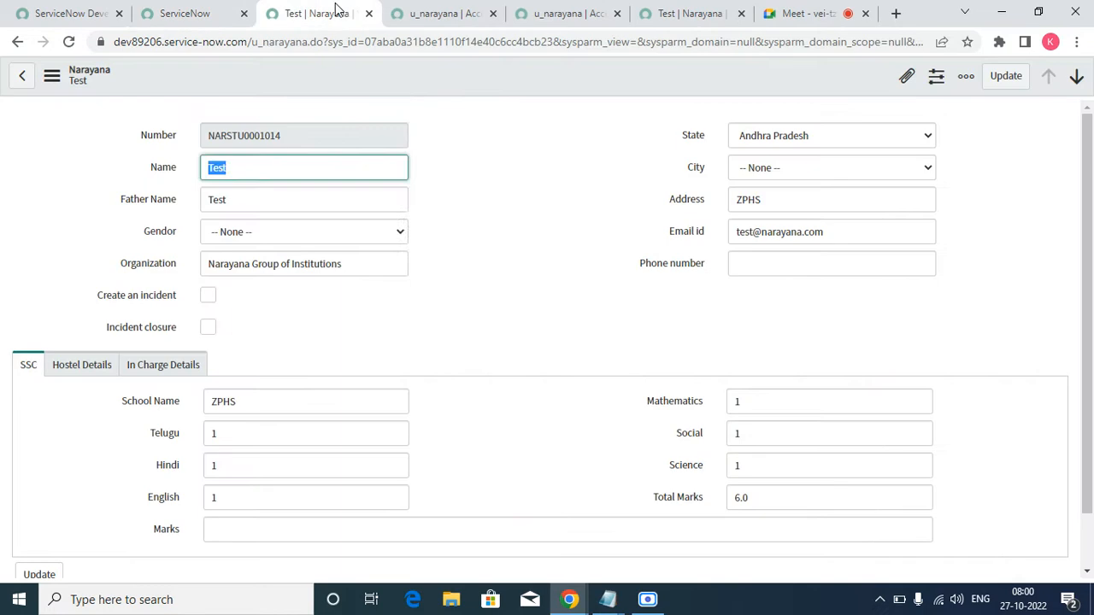
right_click(367, 75)
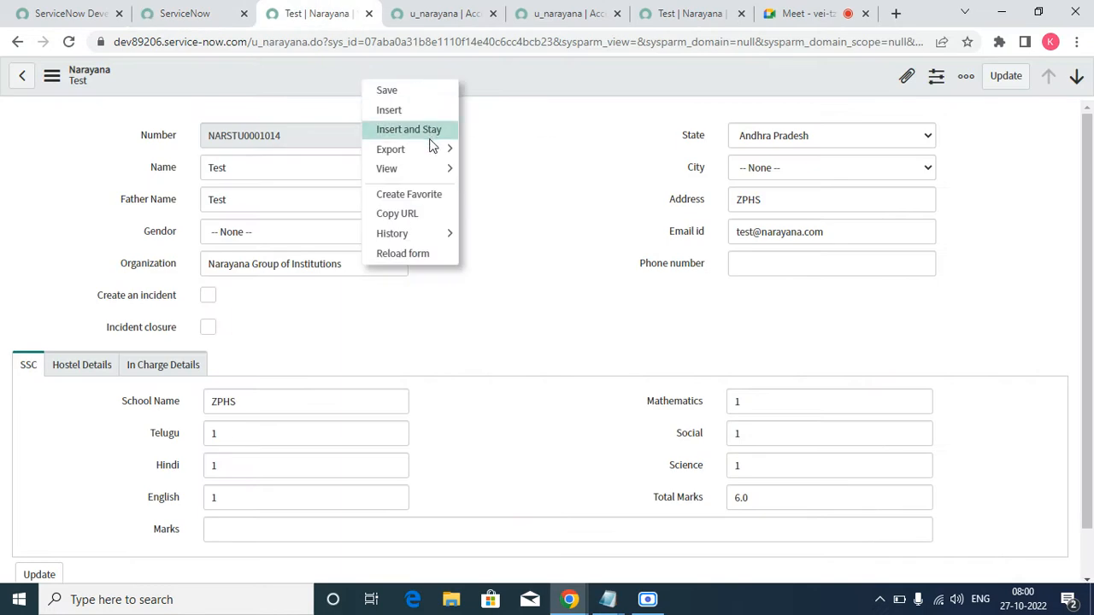
mouse_move(418, 150)
click(546, 151)
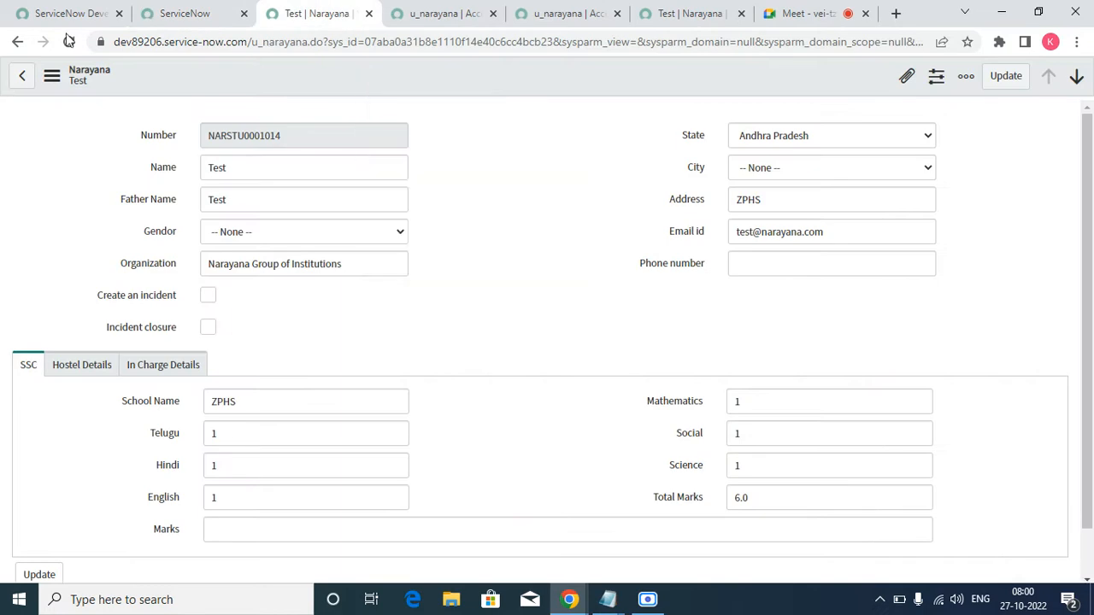
click(478, 16)
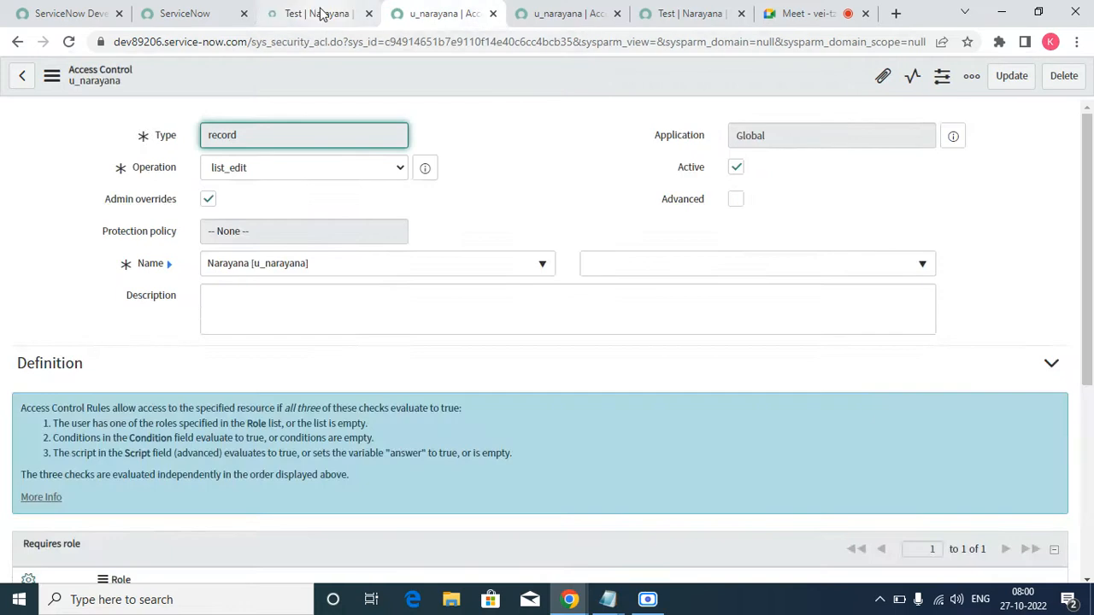
click(317, 13)
right_click(336, 59)
mouse_move(409, 133)
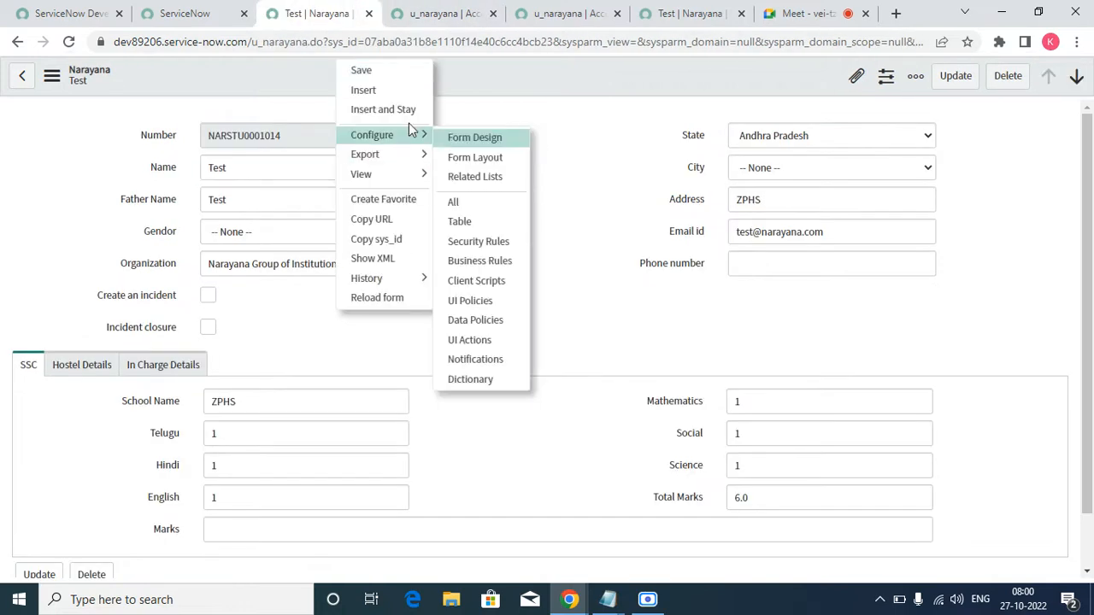
click(492, 260)
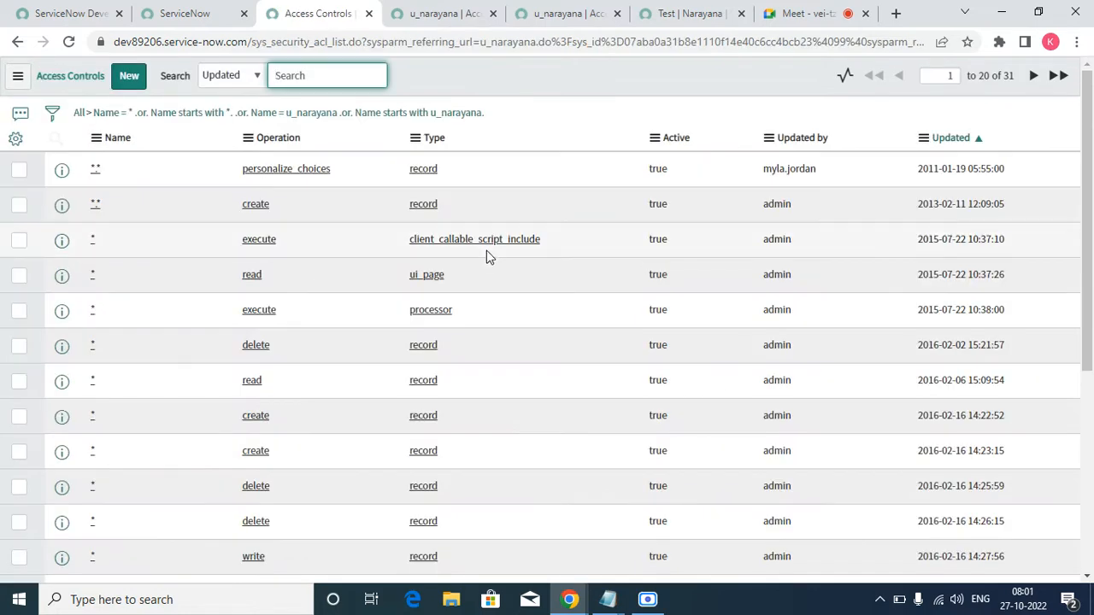
- Start a new access control with operation report_on on the Narayana [u_narayana] table
click(128, 83)
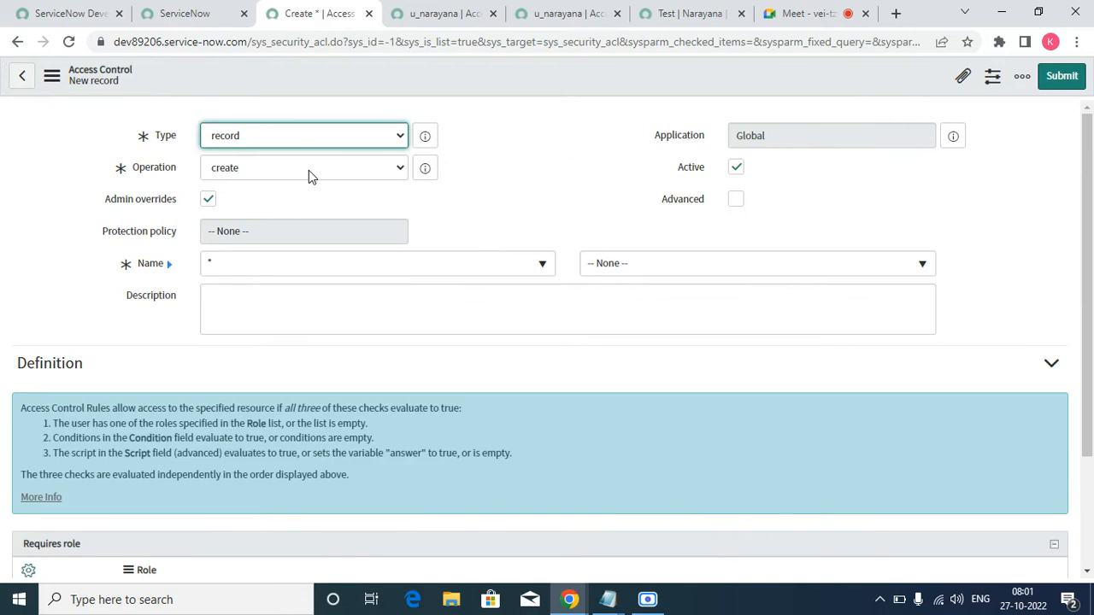
click(308, 169)
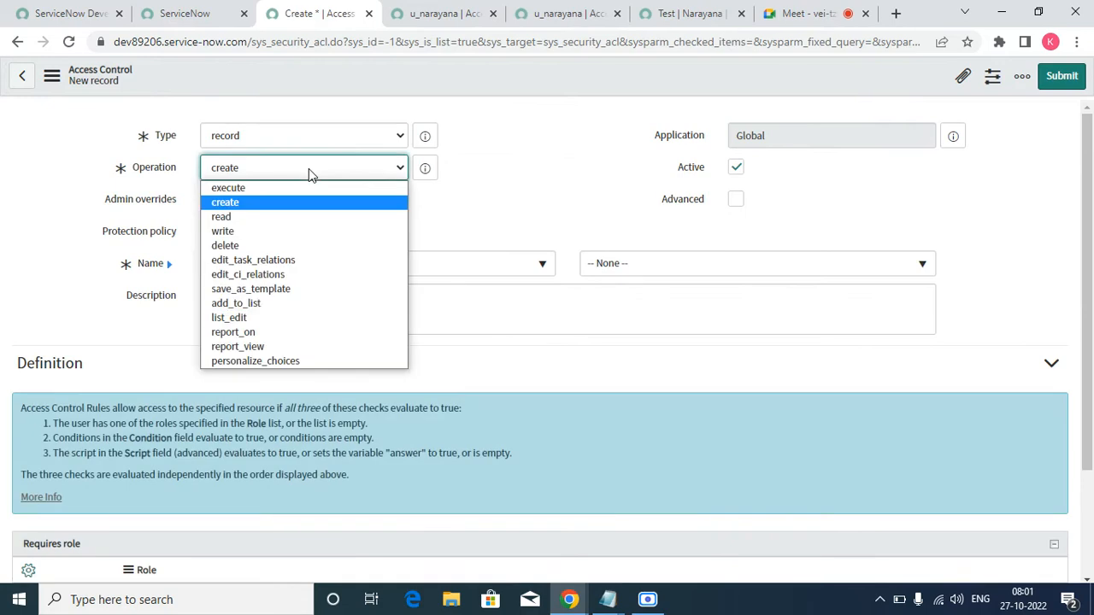
click(279, 333)
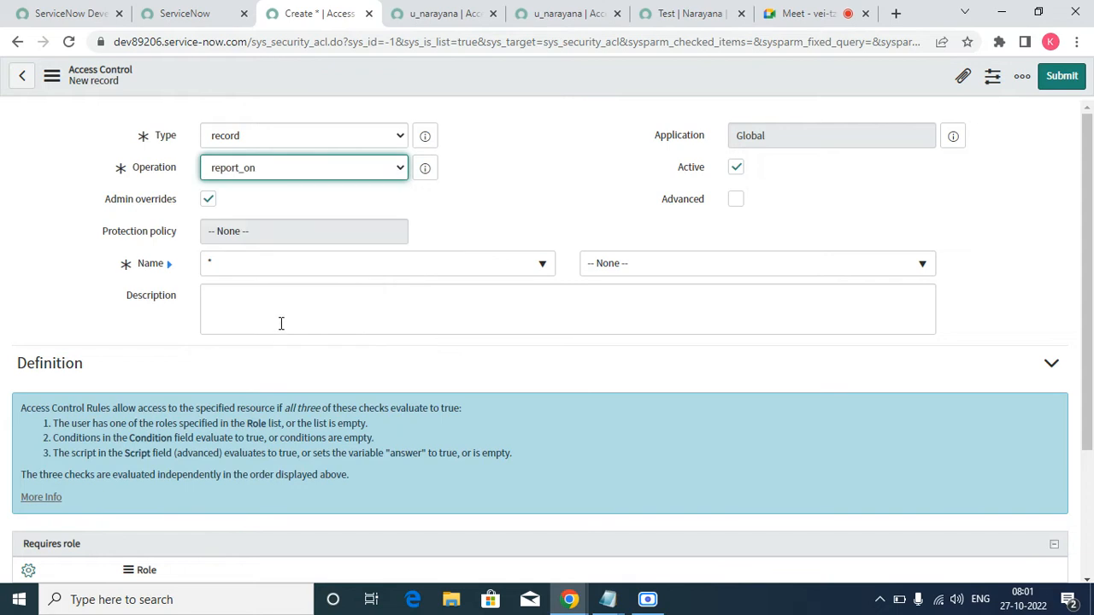
click(301, 269)
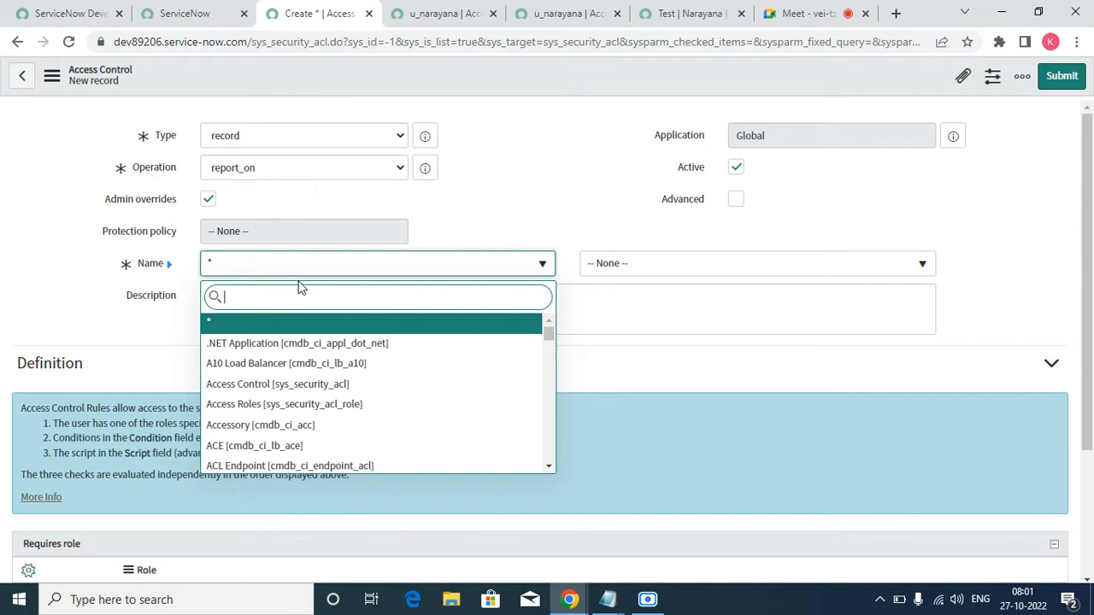
text(Narayana)
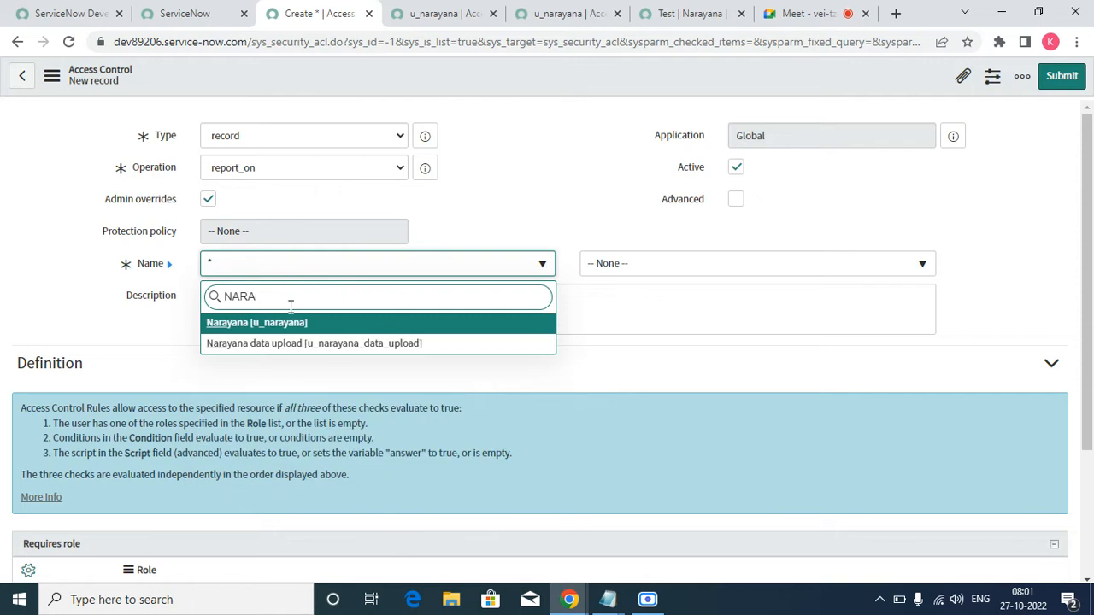
click(300, 324)
- Add itil_admin as the required role of the report_on access control
scroll(373, 361, down, 3)
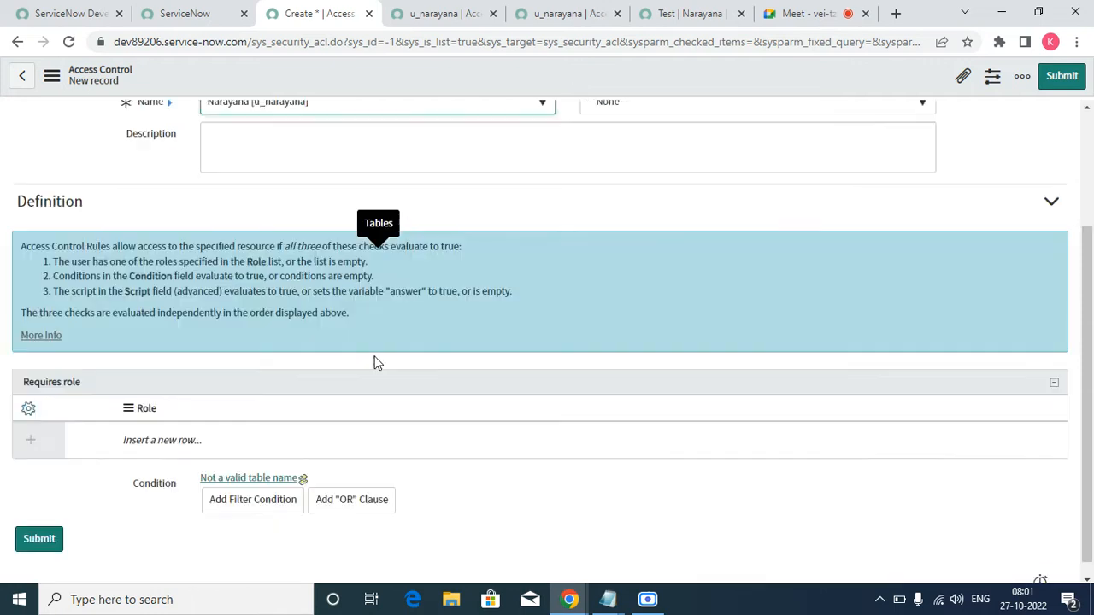
click(145, 437)
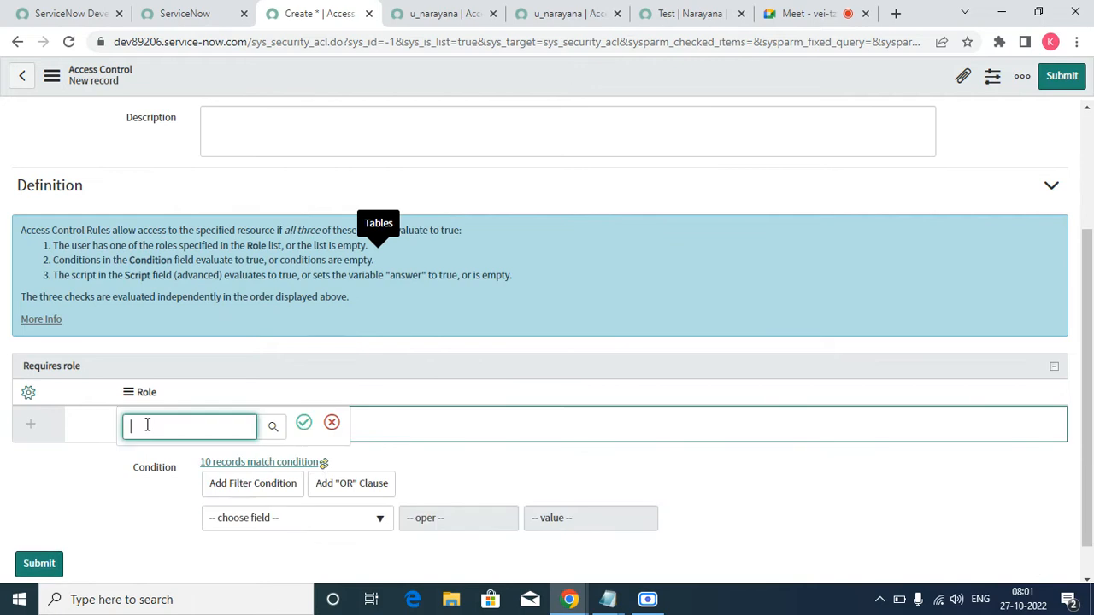
text(ITIL)
click(175, 470)
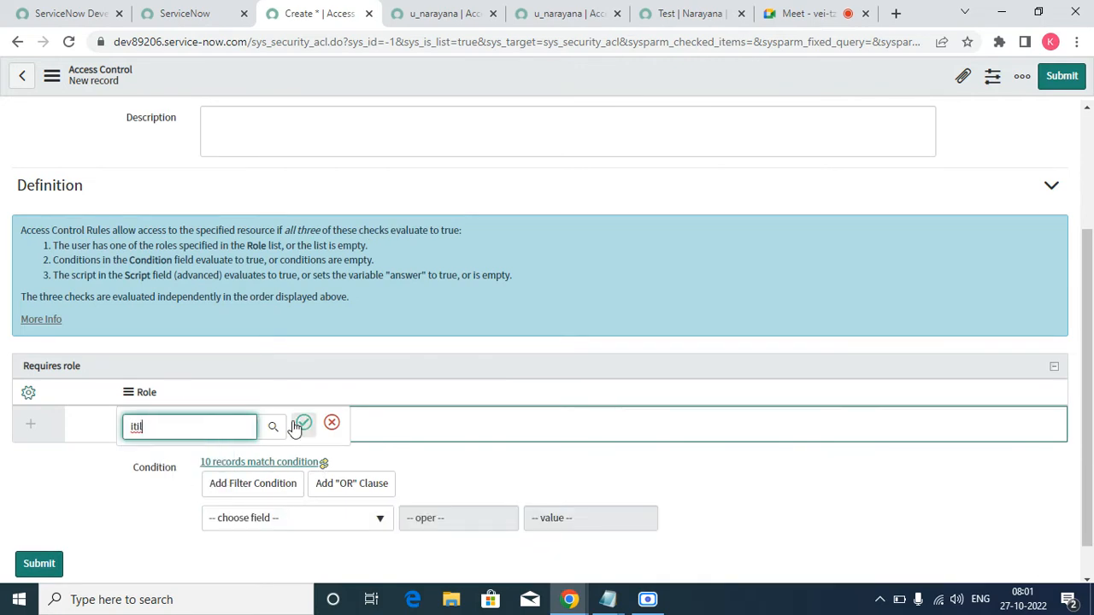
double_click(224, 429)
text(ITIL)
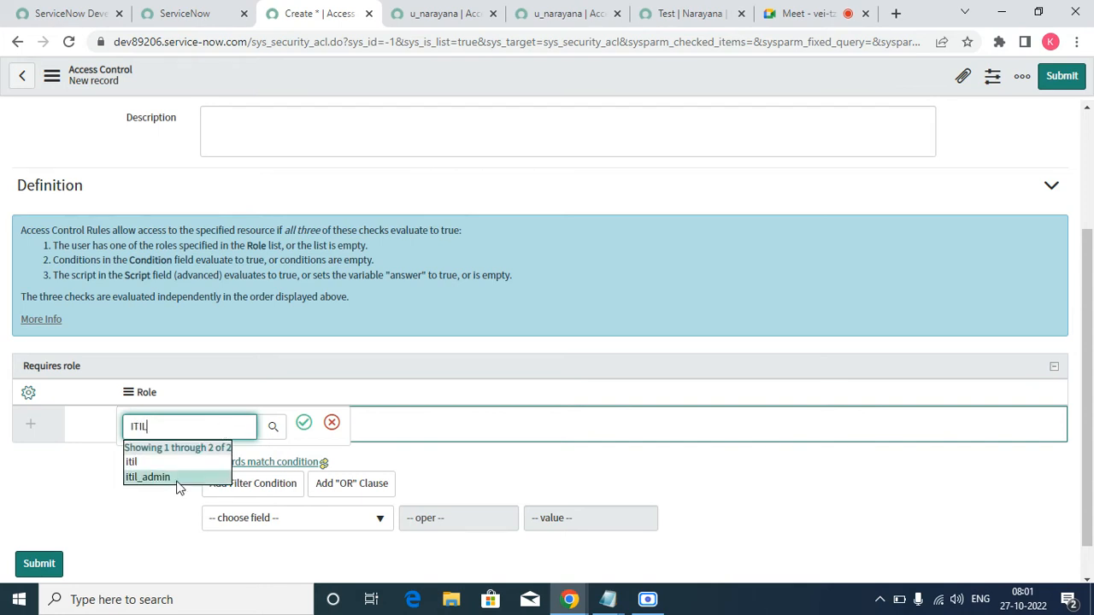
click(163, 476)
click(303, 422)
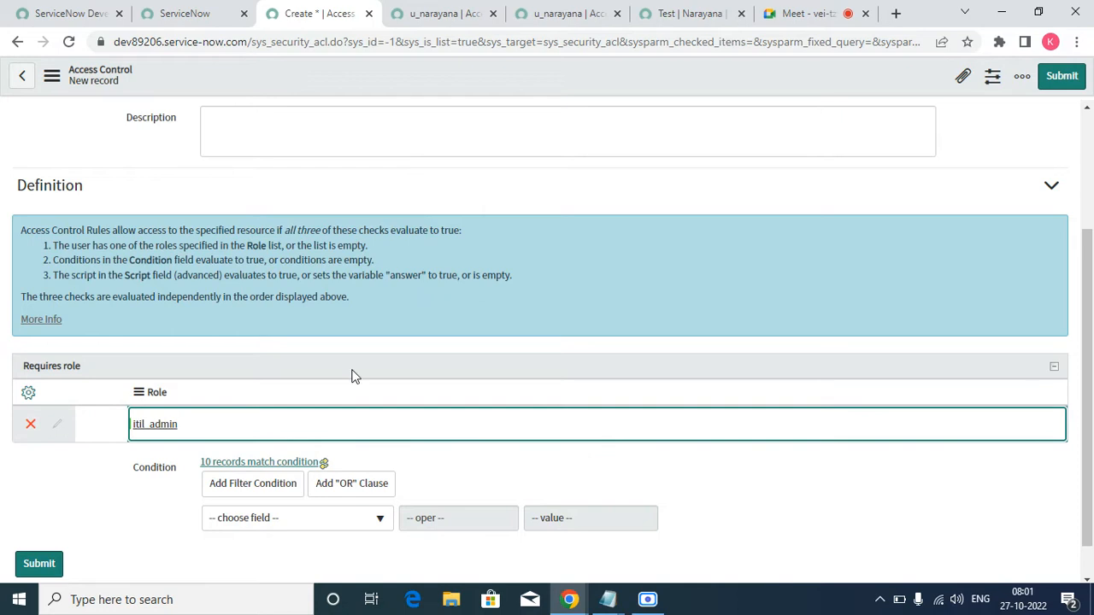
- Save the new report_on access control and confirm the security rules for u_narayana
scroll(673, 289, up, 2)
scroll(673, 288, down, 2)
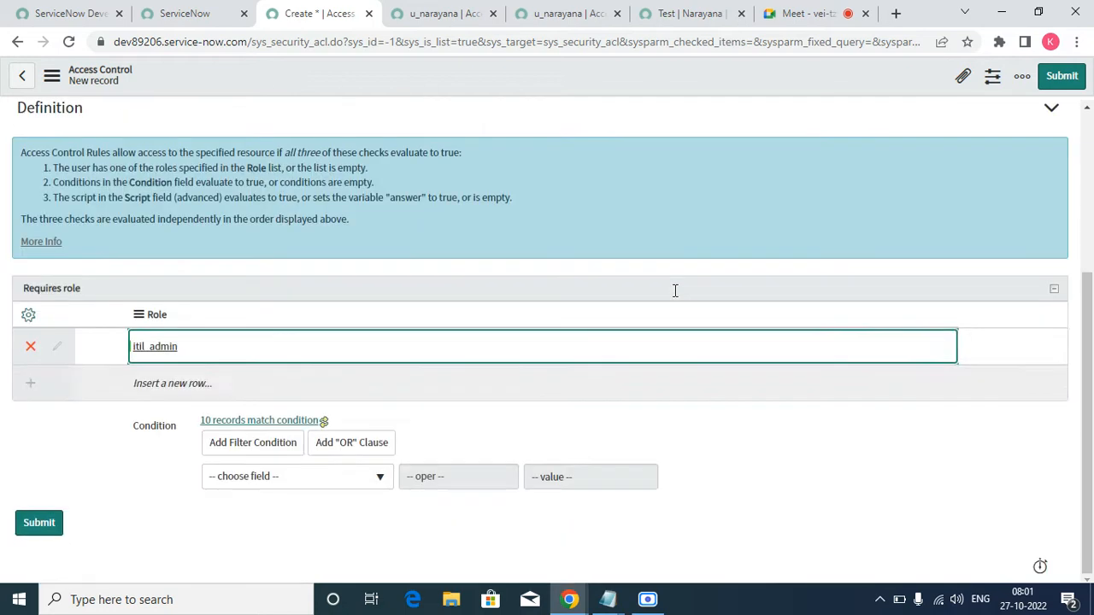
scroll(674, 291, up, 2)
right_click(604, 67)
click(628, 73)
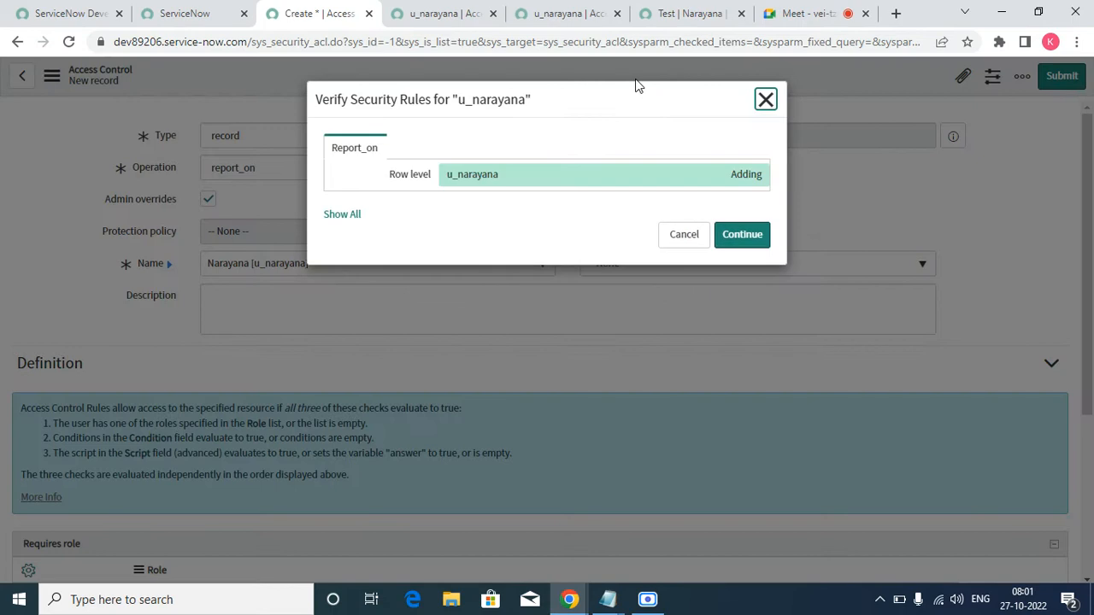
click(740, 242)
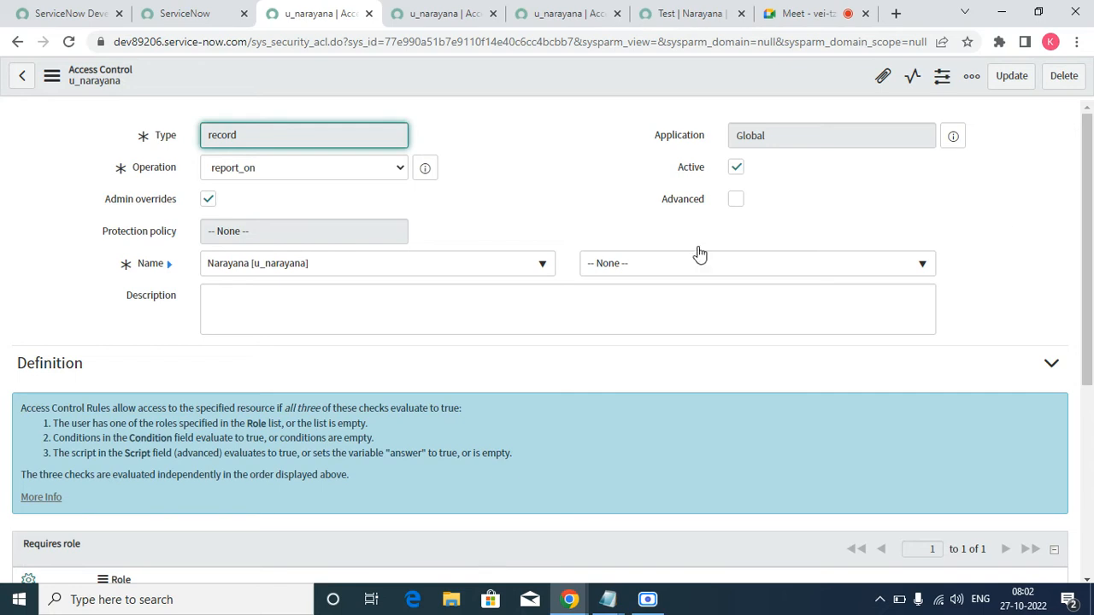
scroll(214, 390, down, 5)
scroll(209, 380, up, 5)
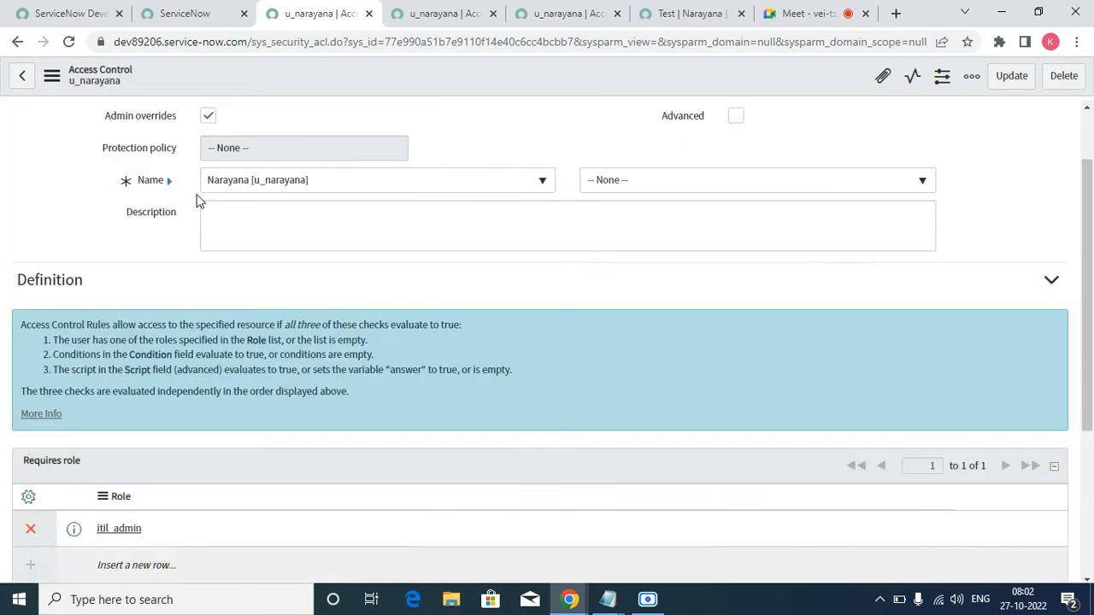
- Recheck the saved report_on access control and impersonate the recently used test user
click(186, 12)
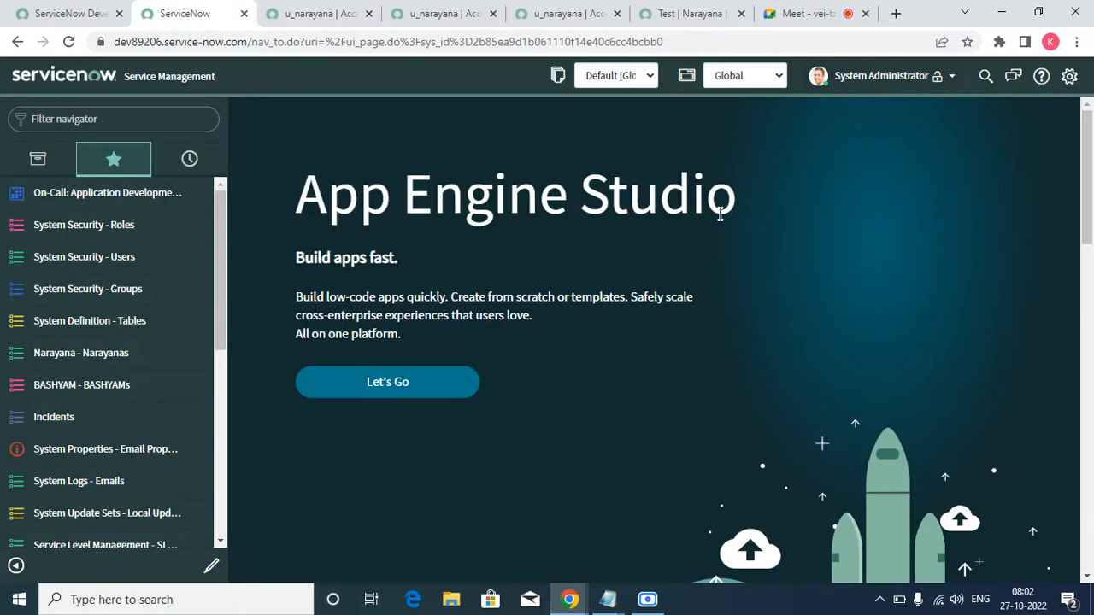
click(873, 82)
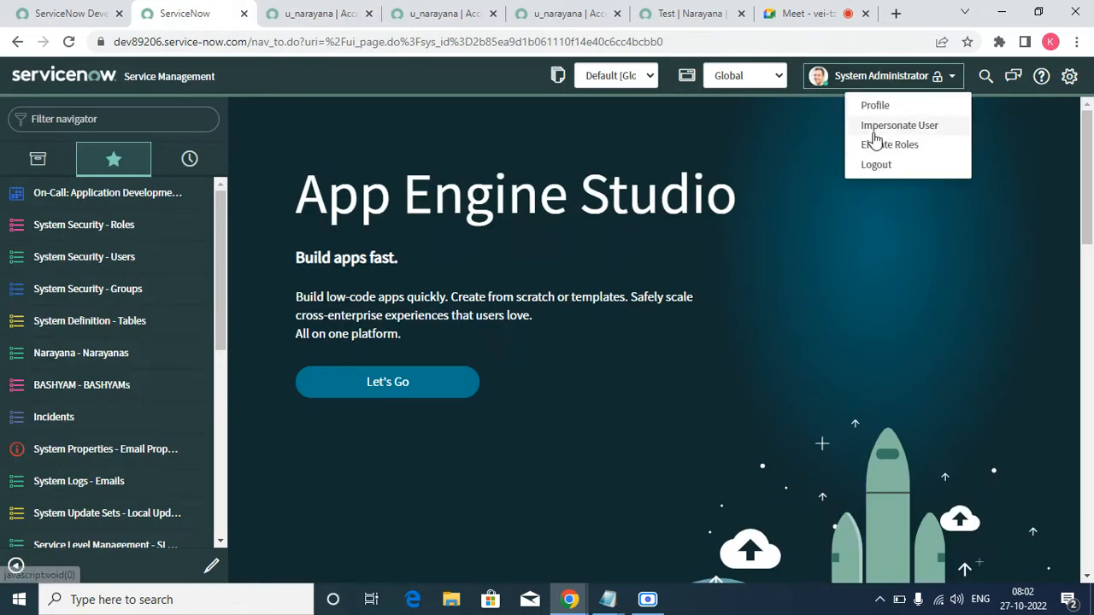
click(329, 12)
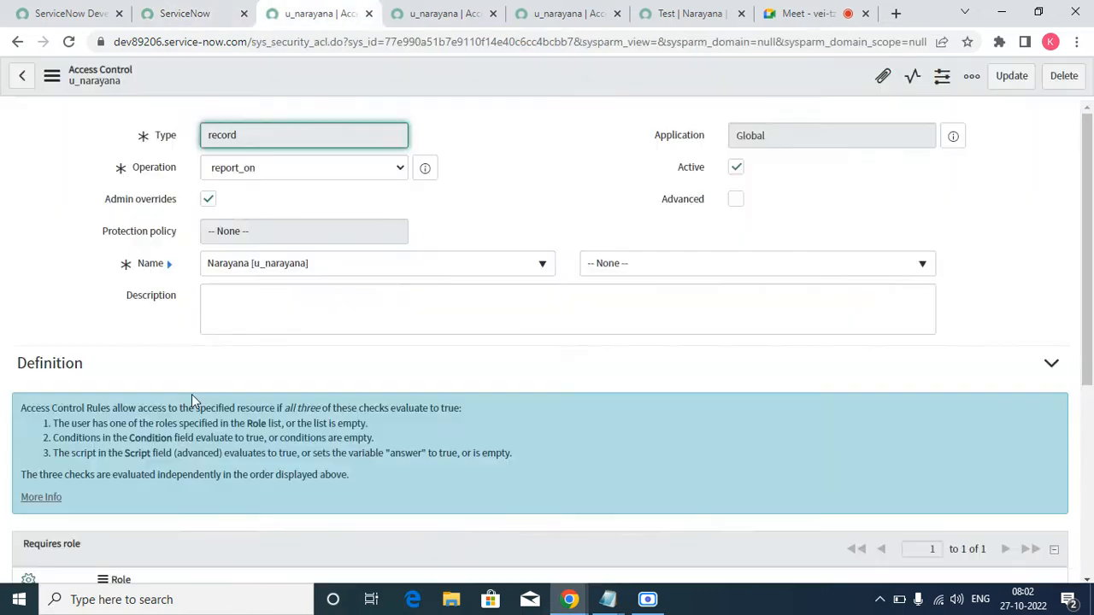
scroll(256, 419, down, 5)
click(213, 12)
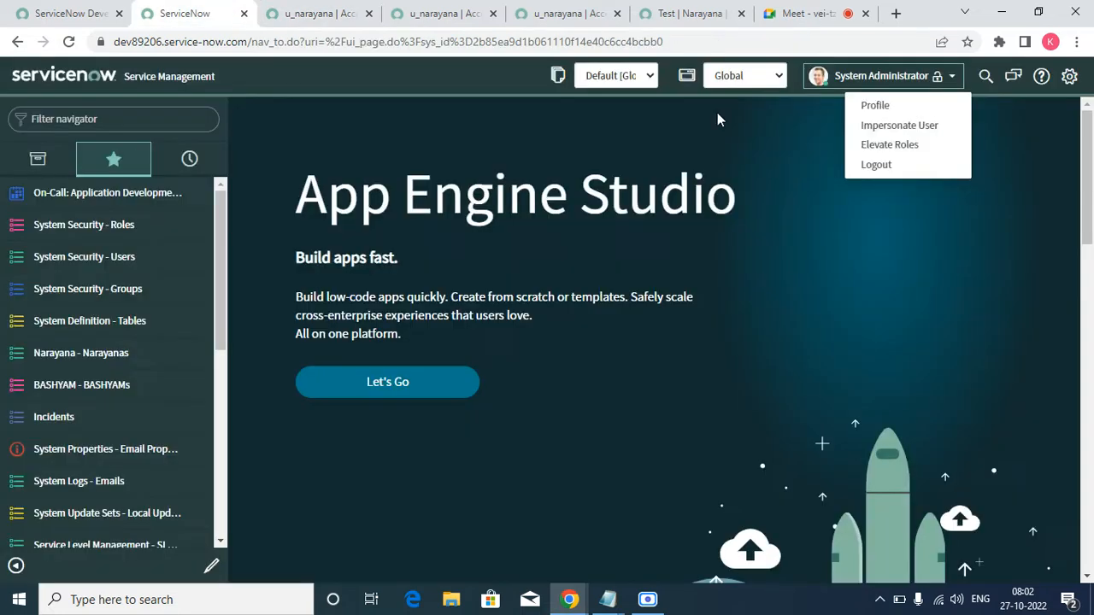
click(896, 124)
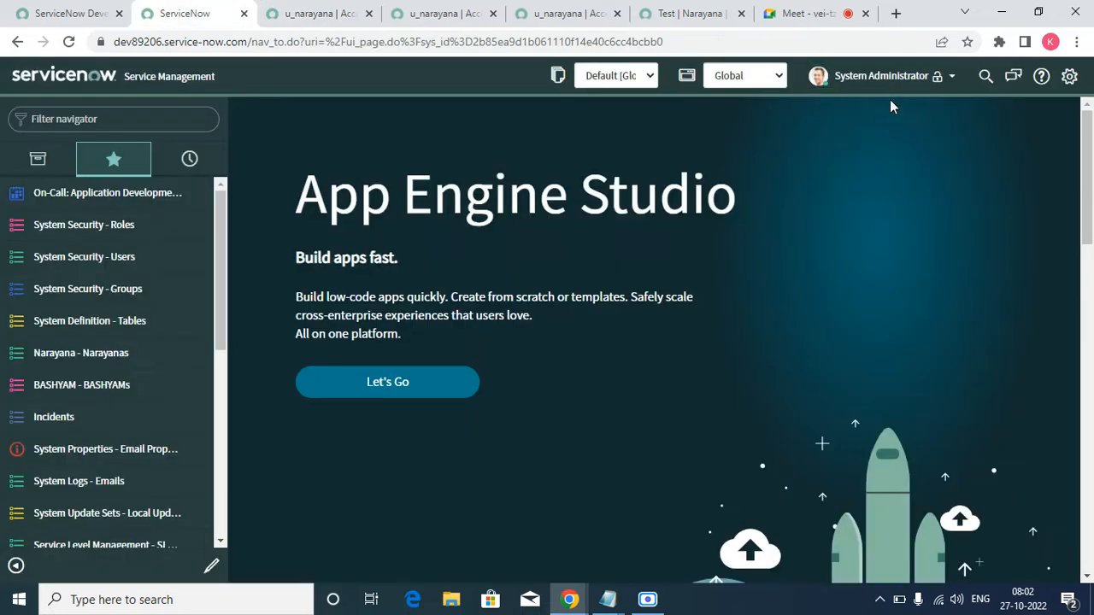
click(888, 87)
click(876, 127)
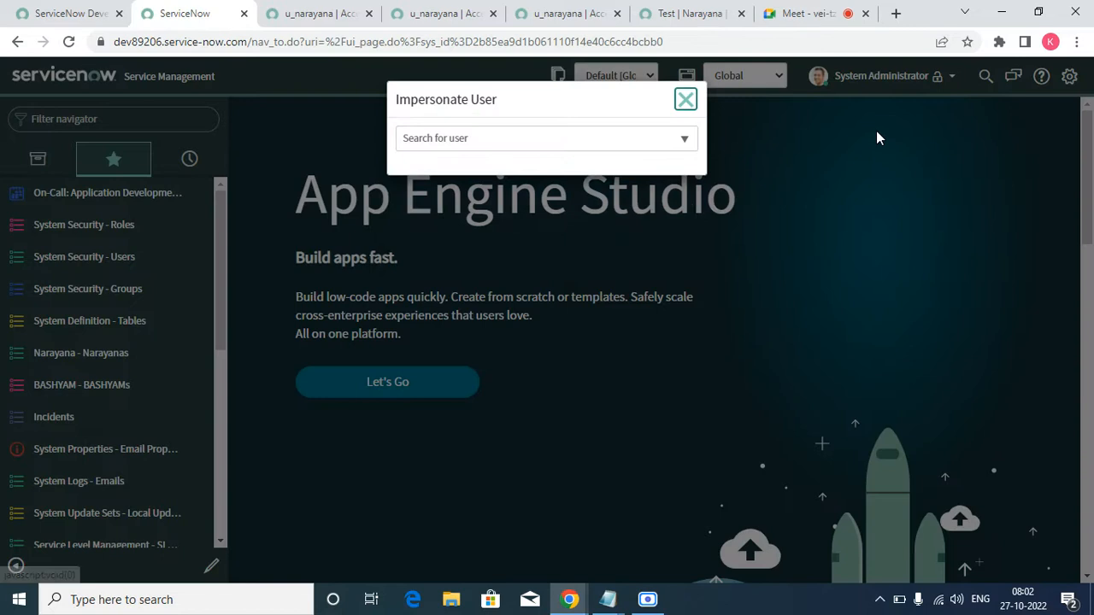
click(485, 227)
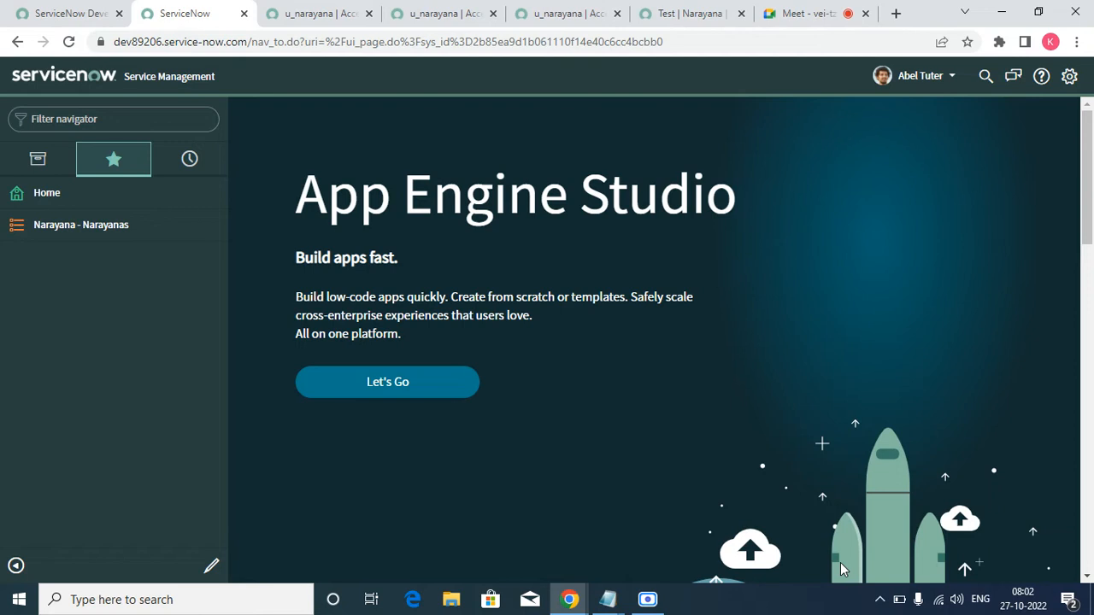
- Open the Narayanas list as the impersonated user and start creating a new report
click(38, 224)
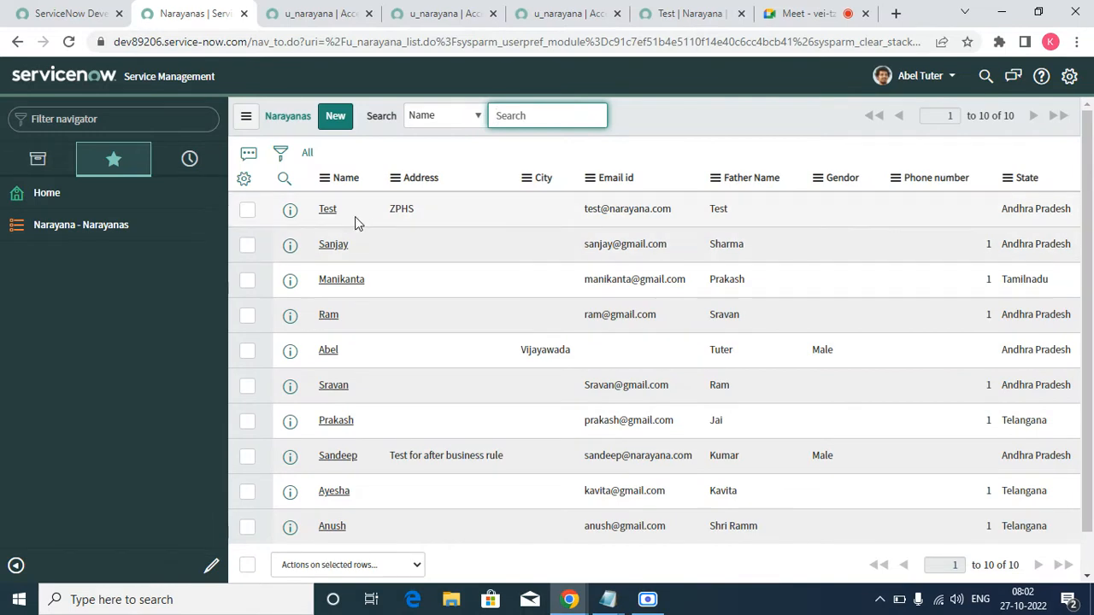
click(122, 116)
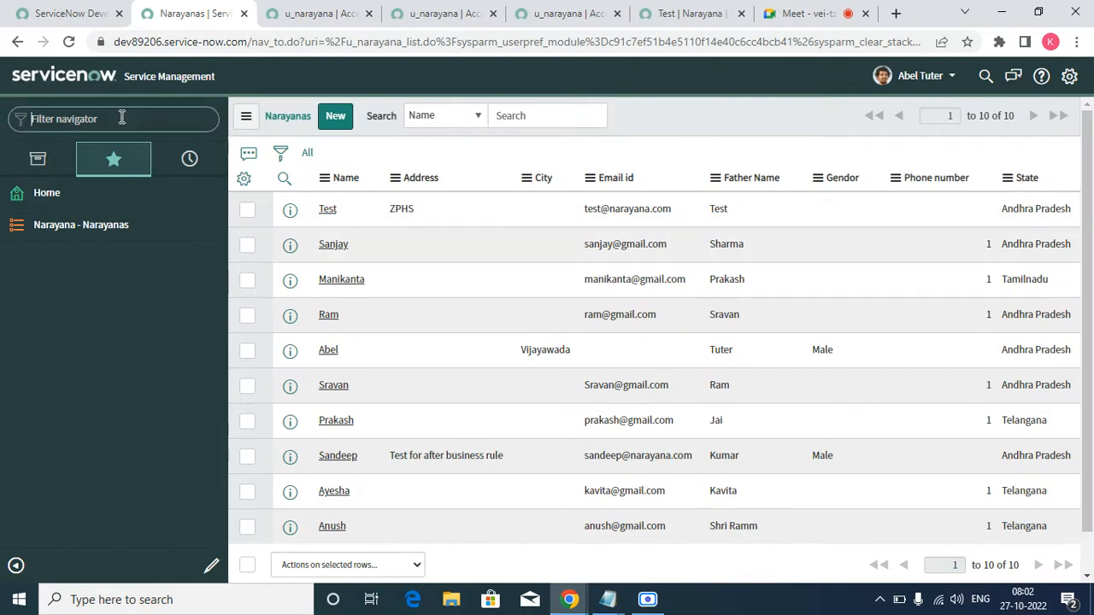
text(REPORT)
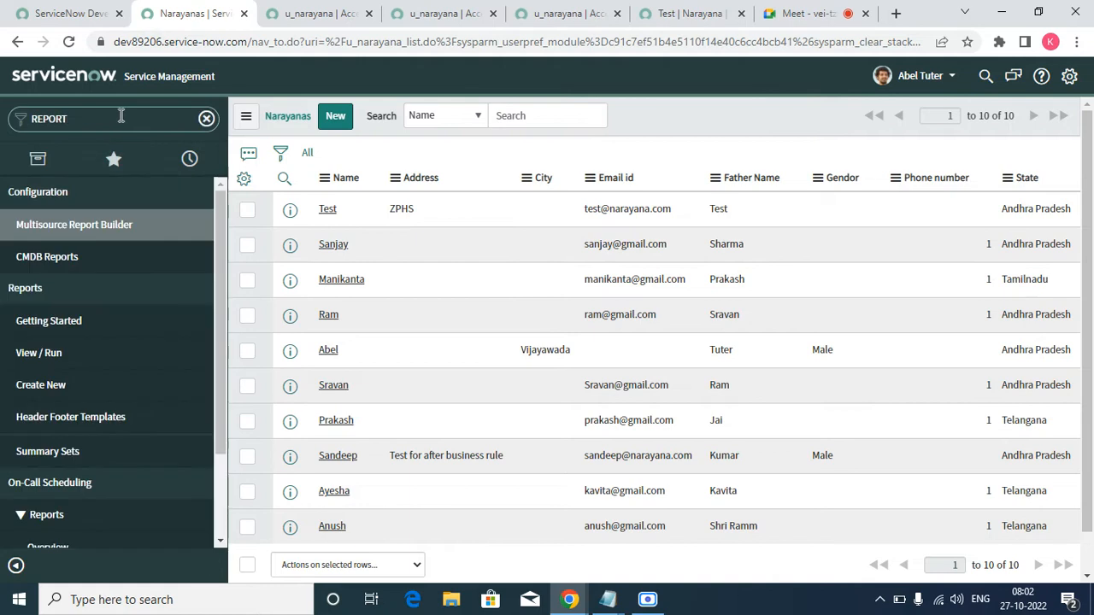
scroll(92, 416, down, 1)
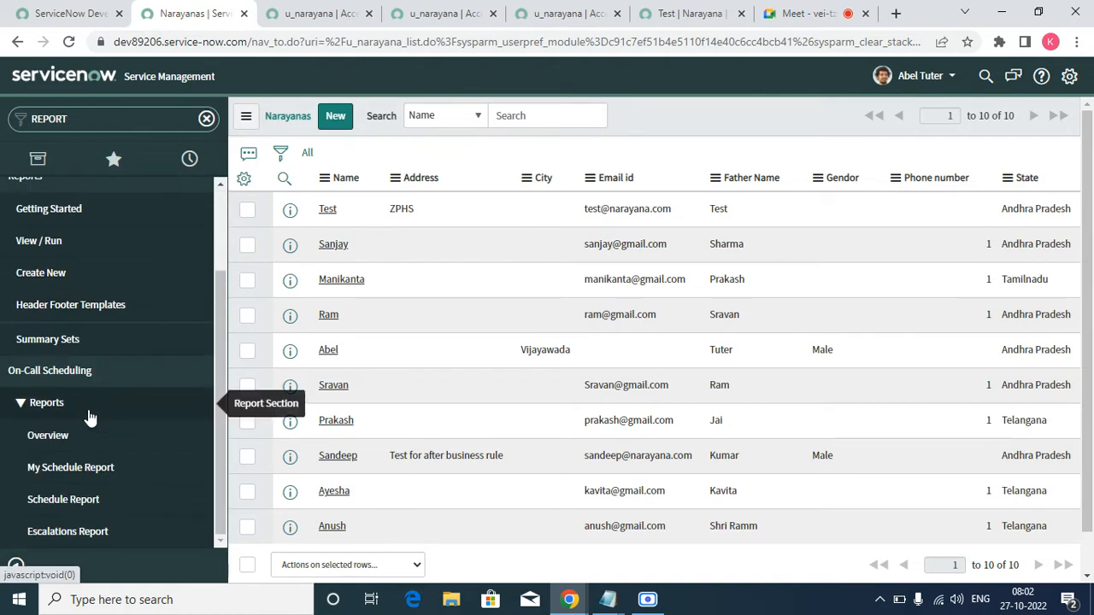
click(44, 288)
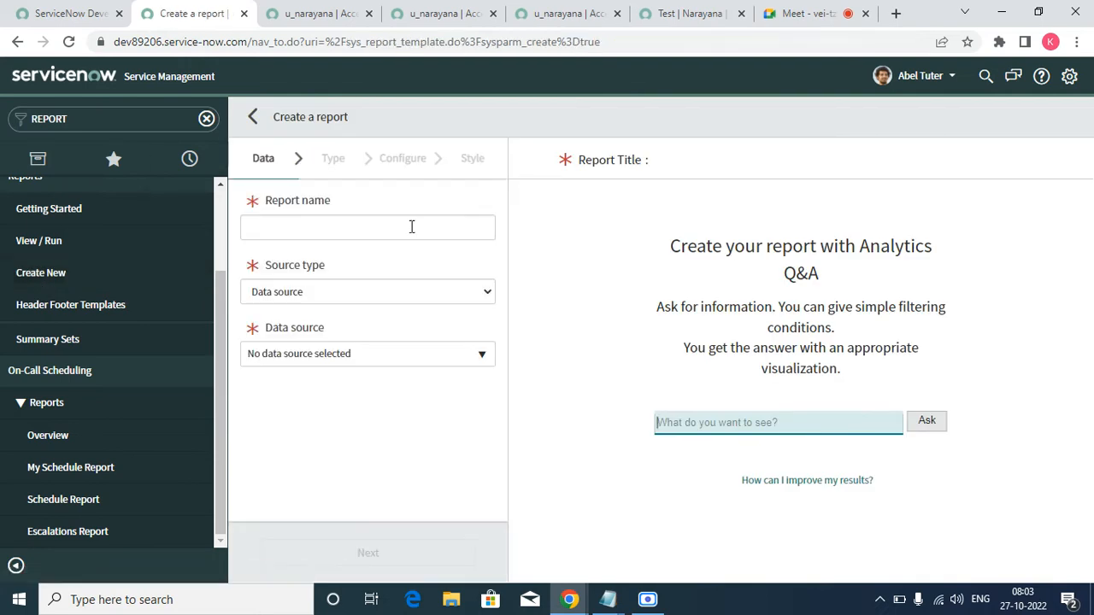
- Name the report Narayana Records, set its source type to Table, and search the available tables for "nara"
click(411, 227)
text(Na)
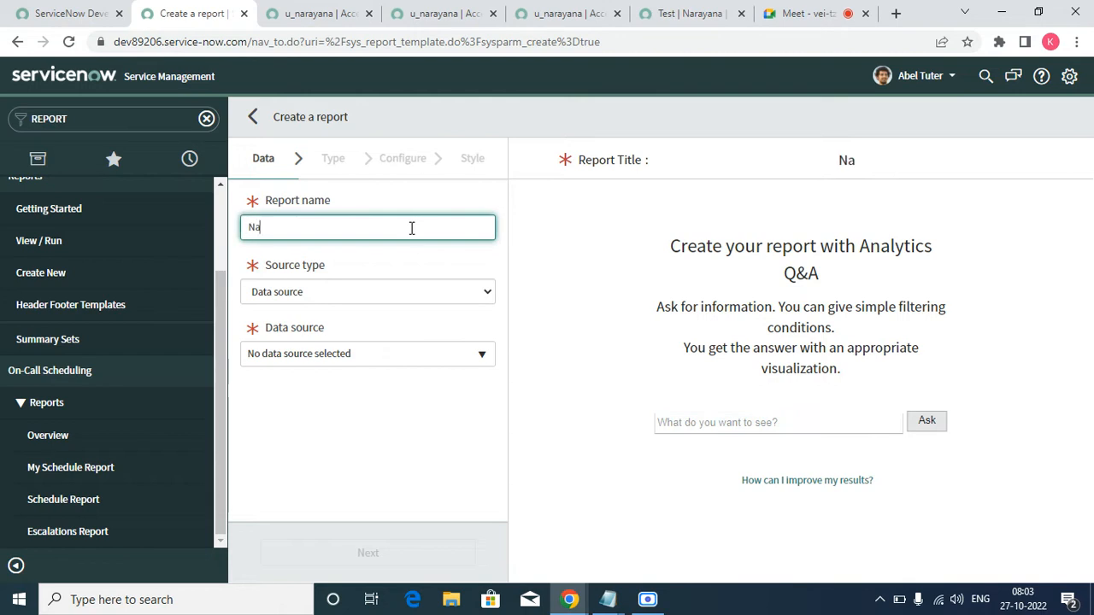
text(rayana)
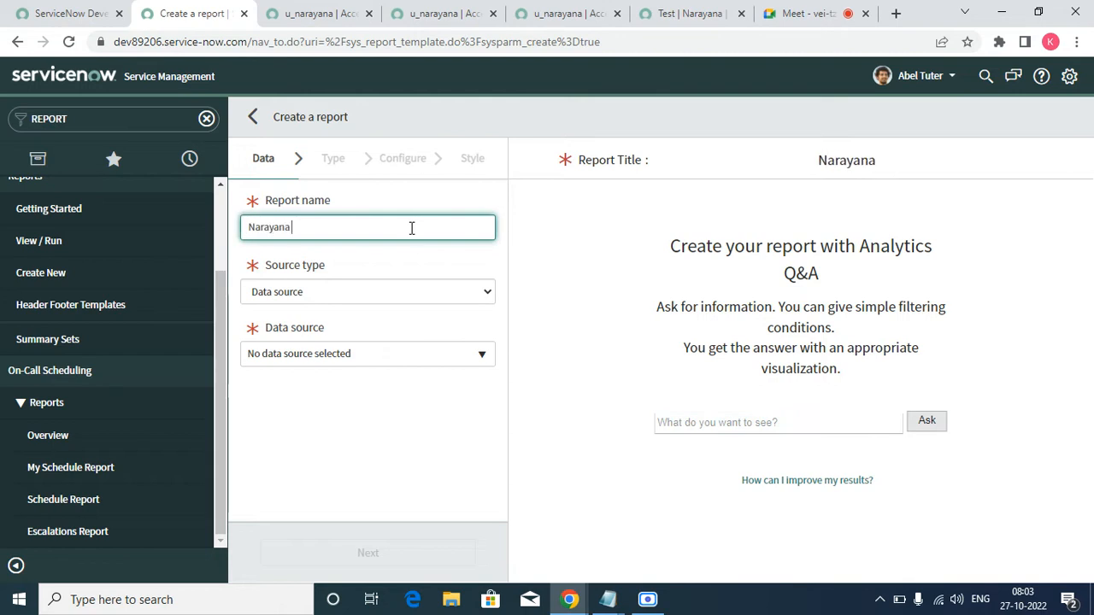
text( Records)
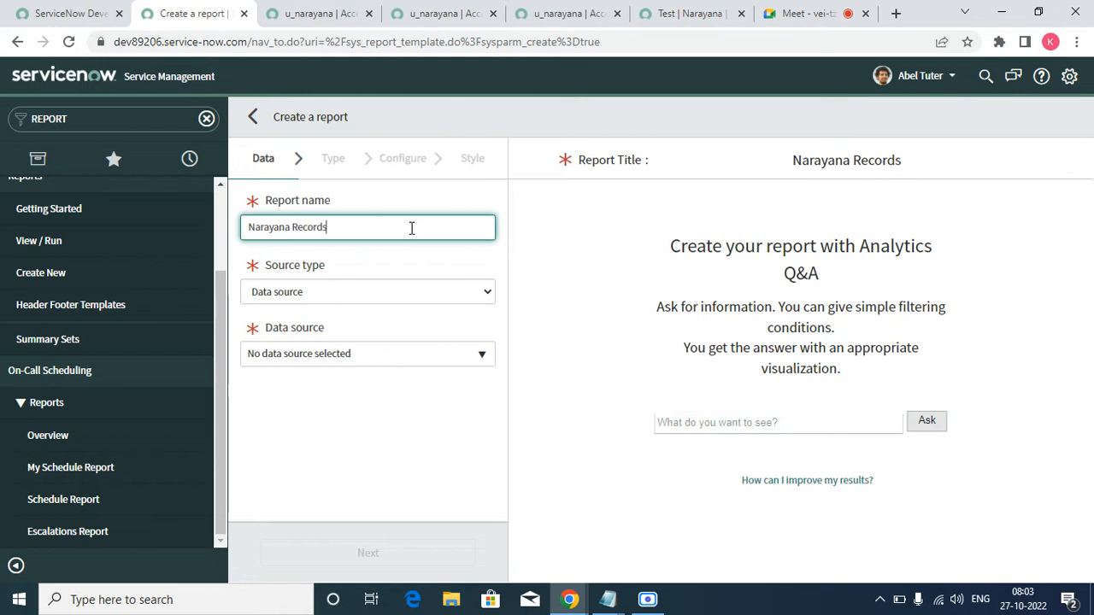
click(353, 295)
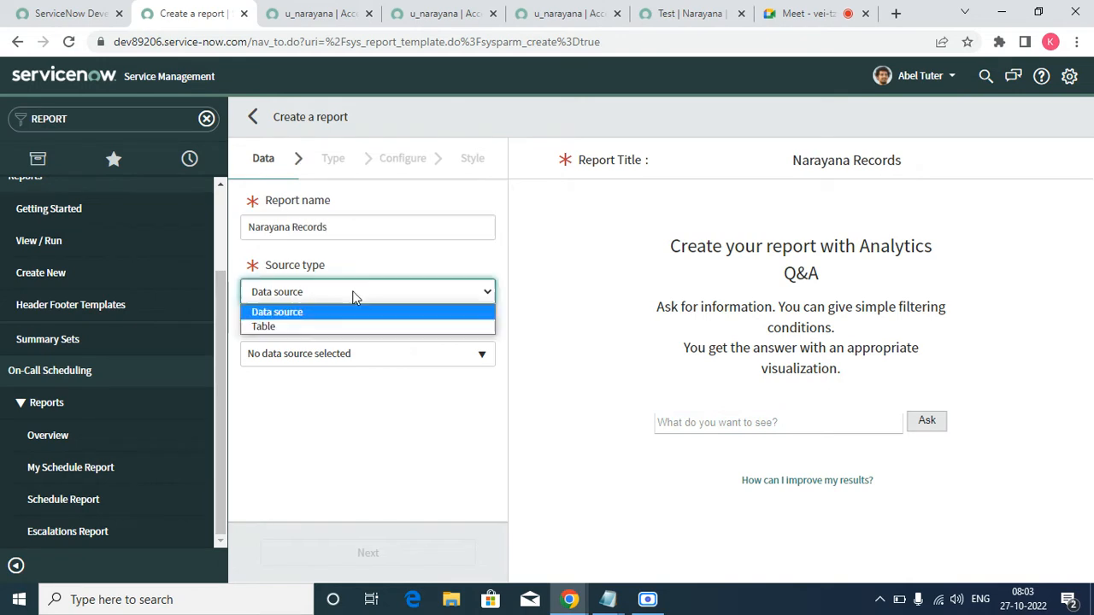
click(344, 325)
click(354, 354)
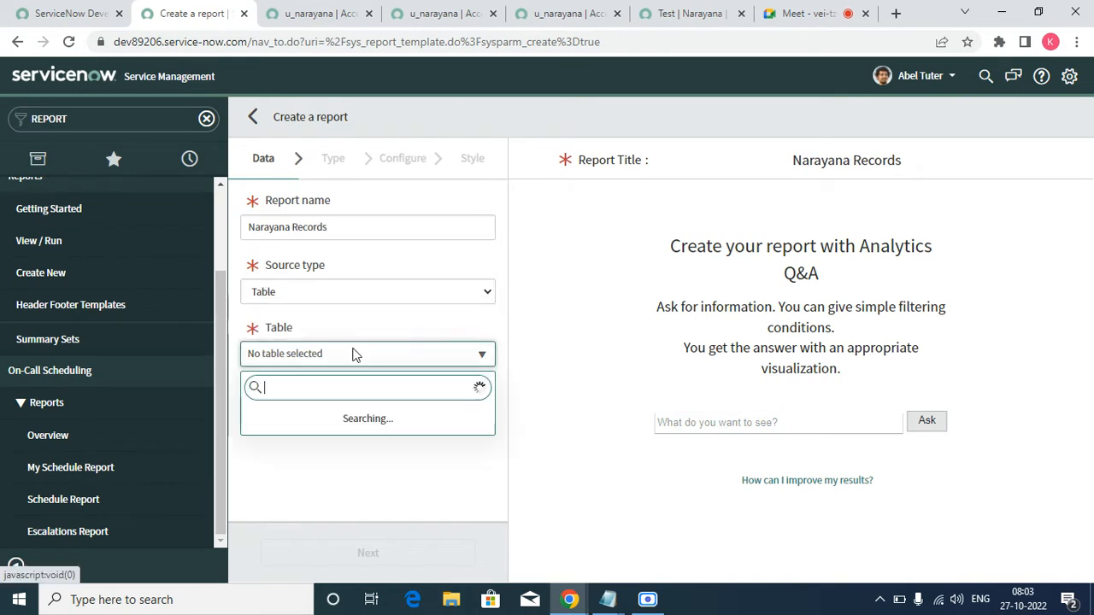
text(nara)
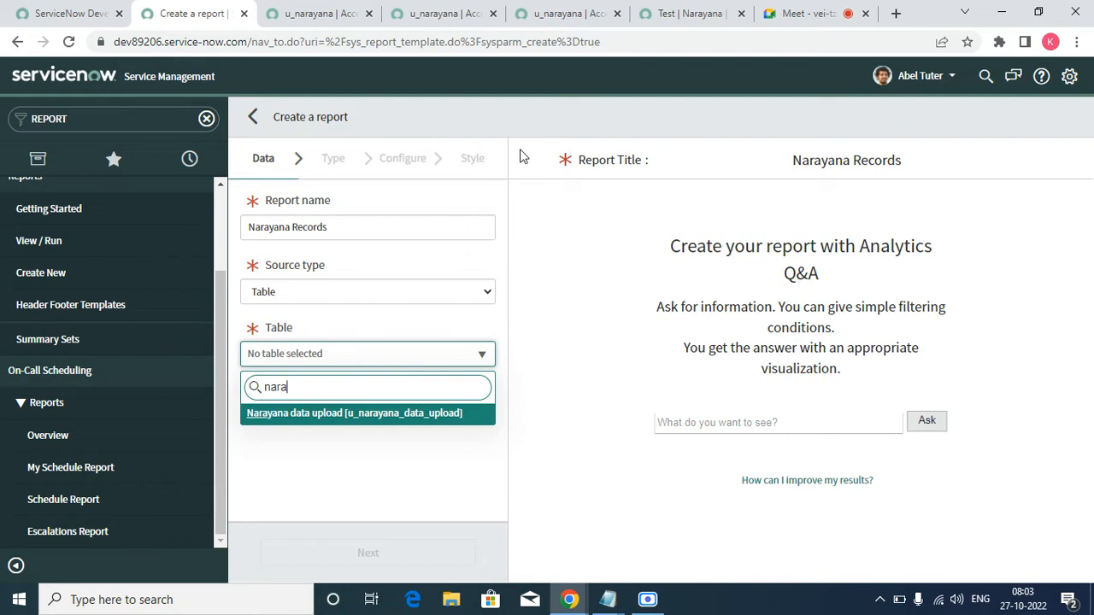
- Switch the impersonation back to System Administrator
click(895, 80)
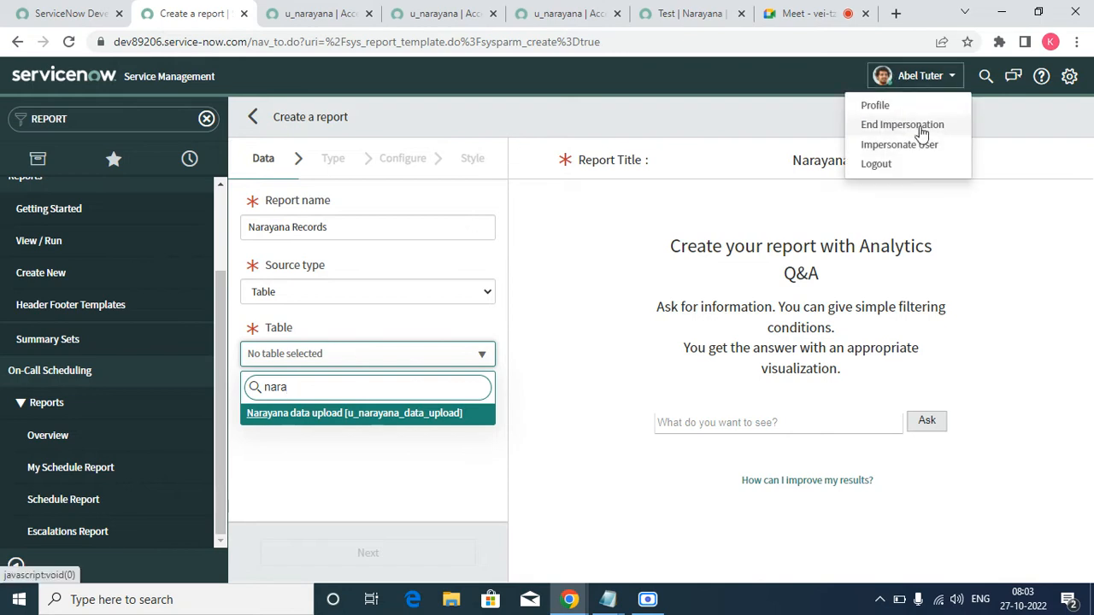
click(922, 144)
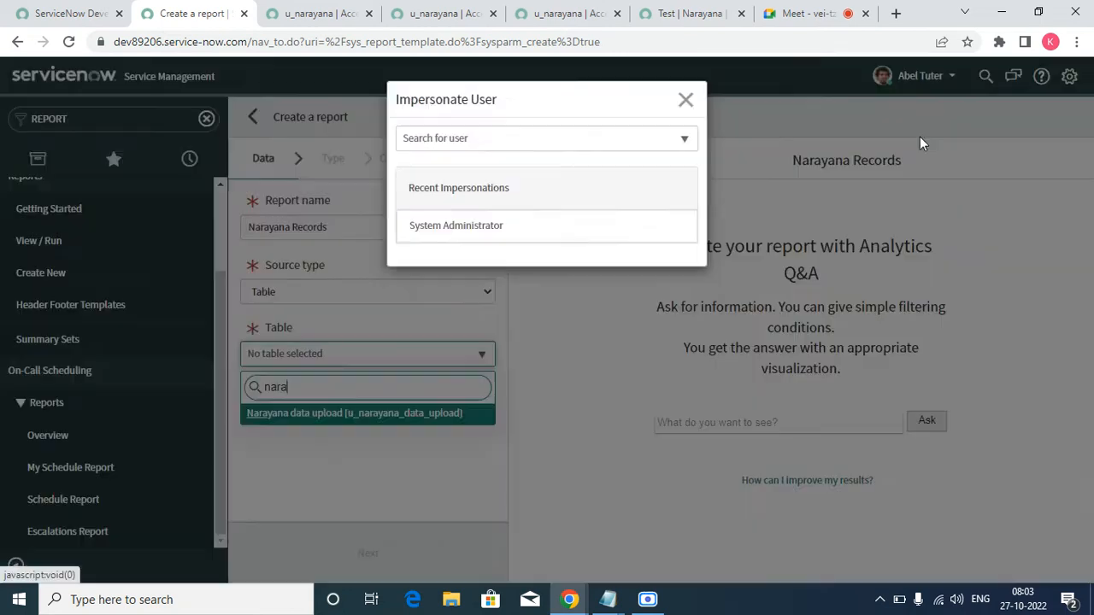
click(481, 231)
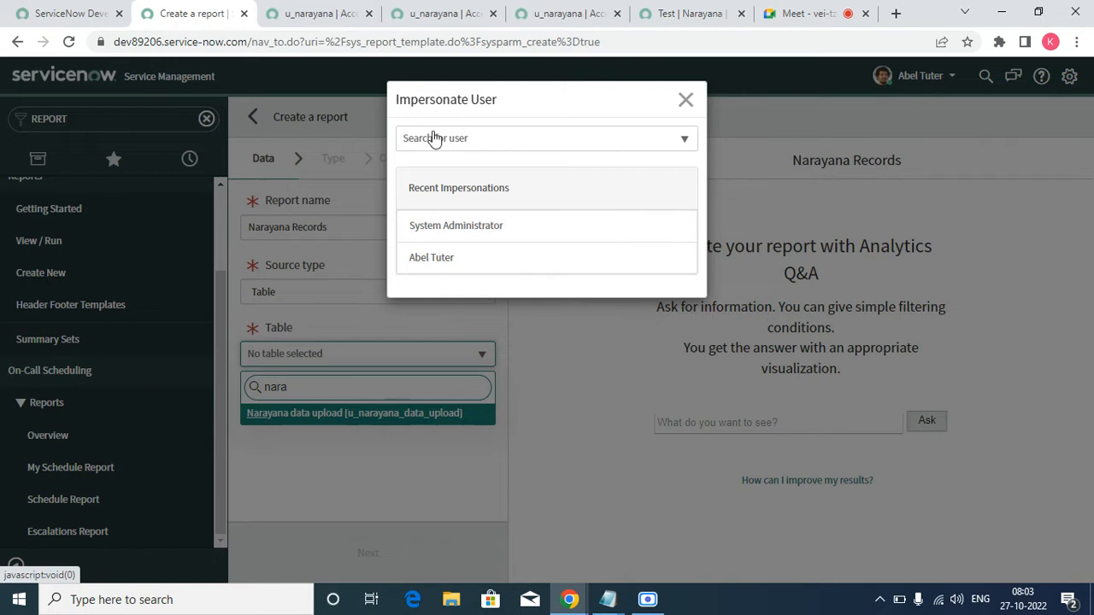
click(323, 9)
click(184, 13)
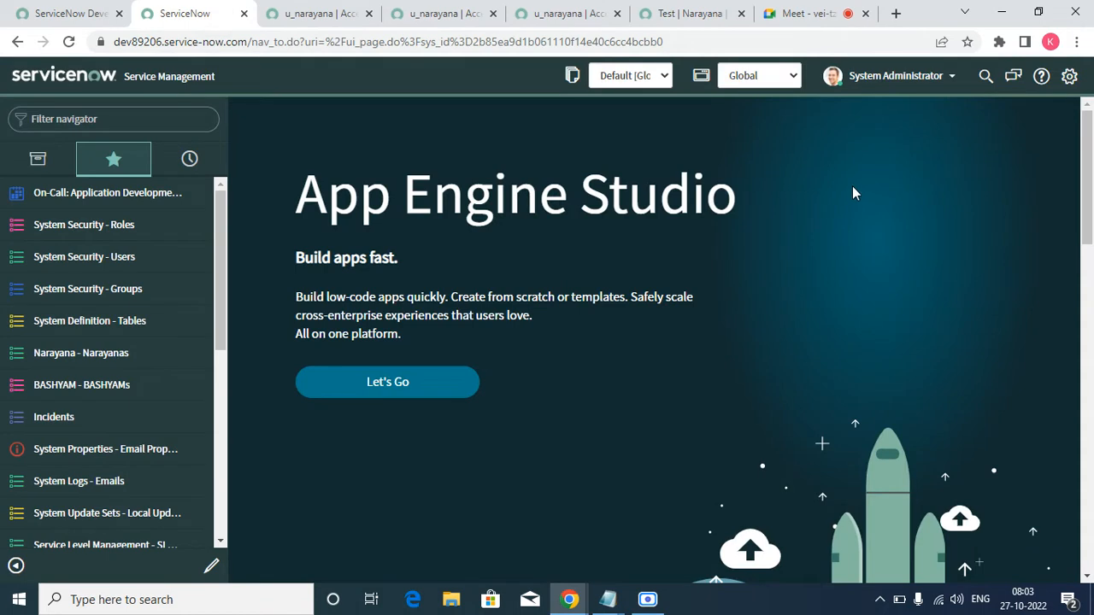
- Elevate the administrator session to the security_admin role
click(875, 86)
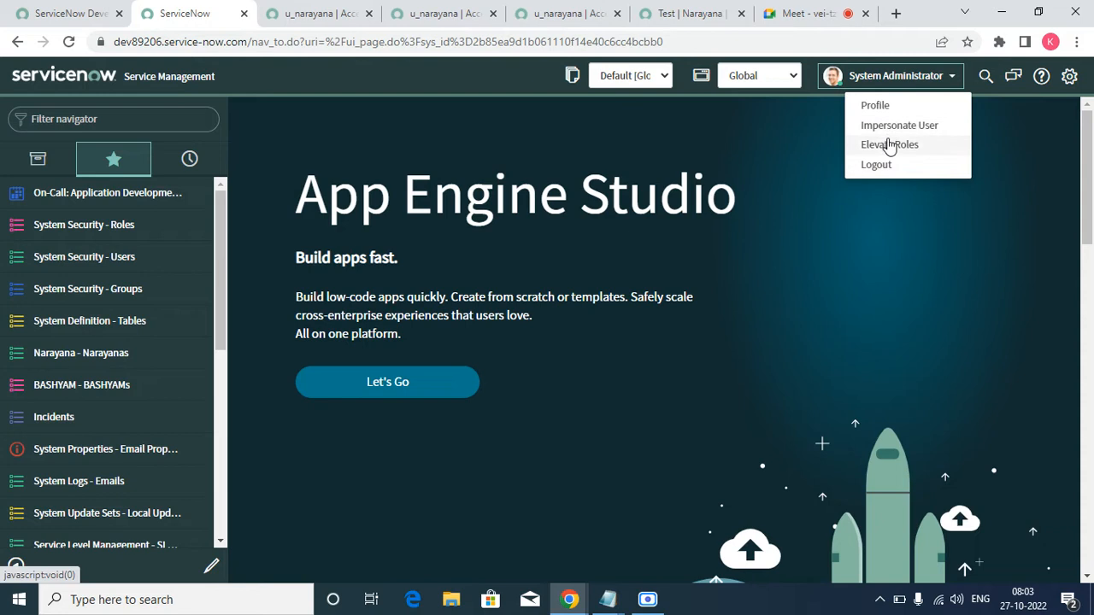
click(906, 144)
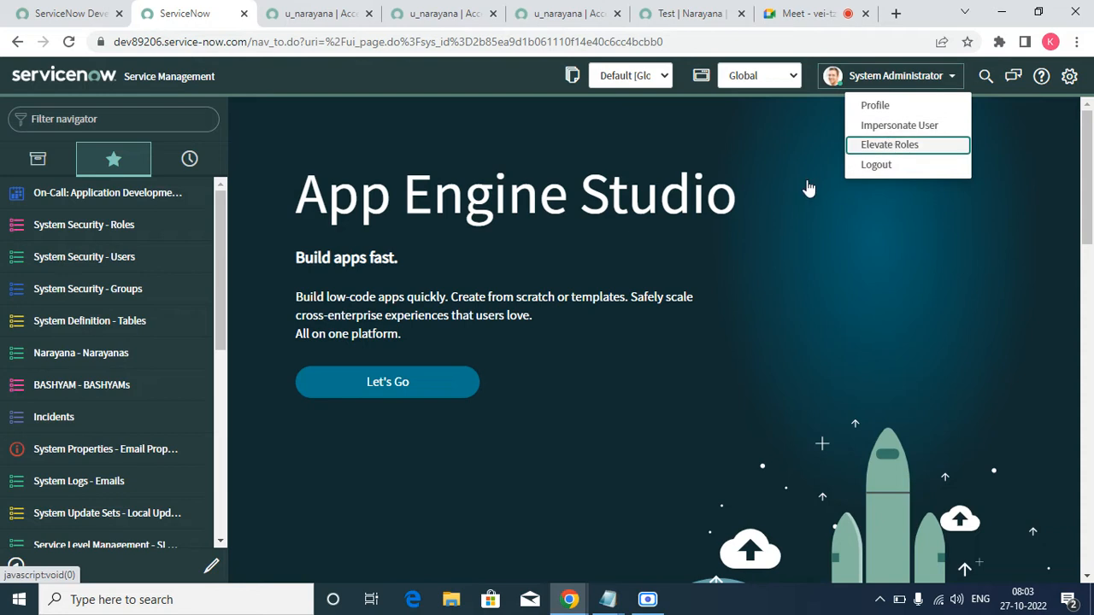
click(910, 147)
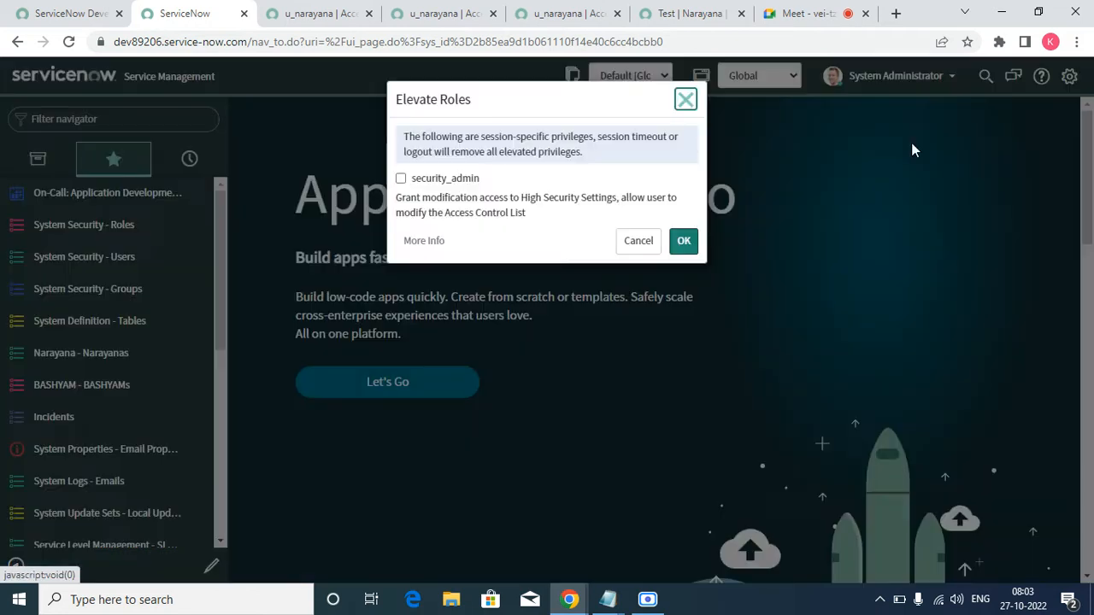
click(466, 181)
click(684, 243)
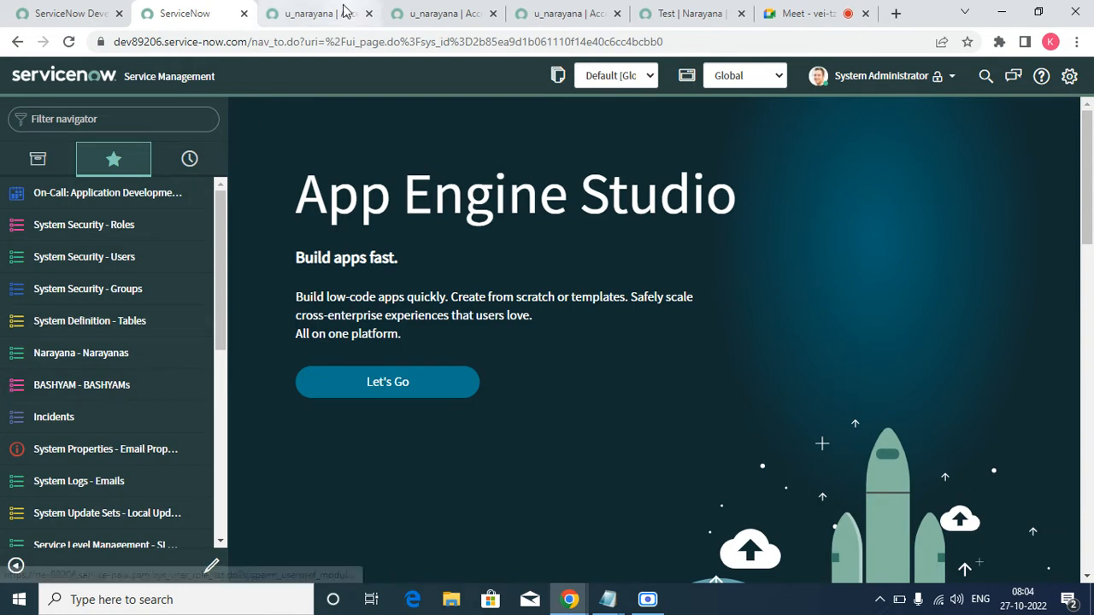
- Check the session's elevated roles, and reload the report_on access control to review its required role
click(889, 75)
click(893, 142)
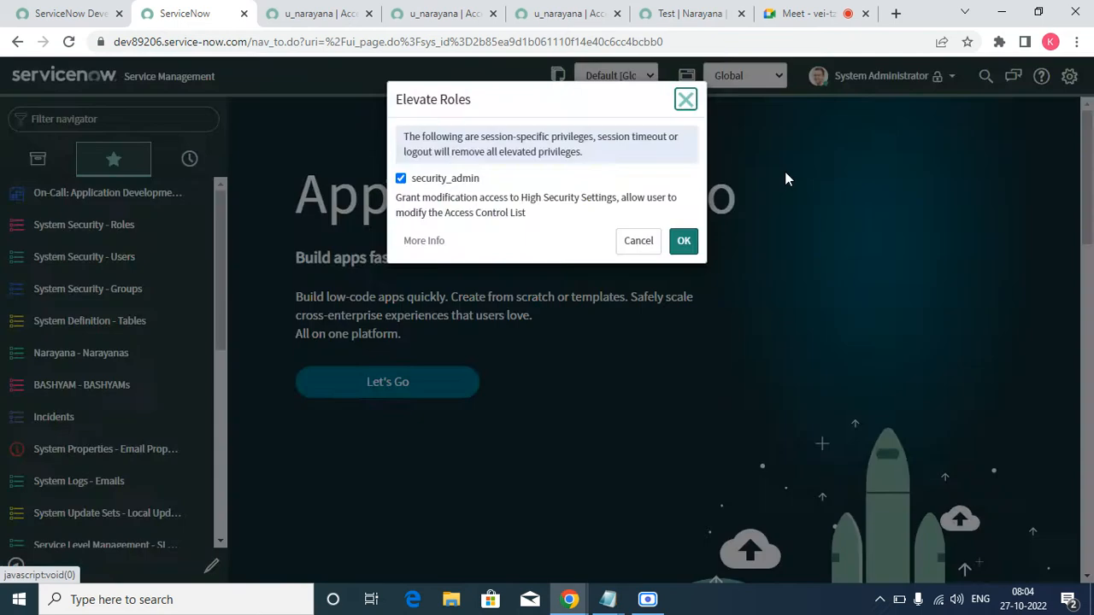
click(634, 240)
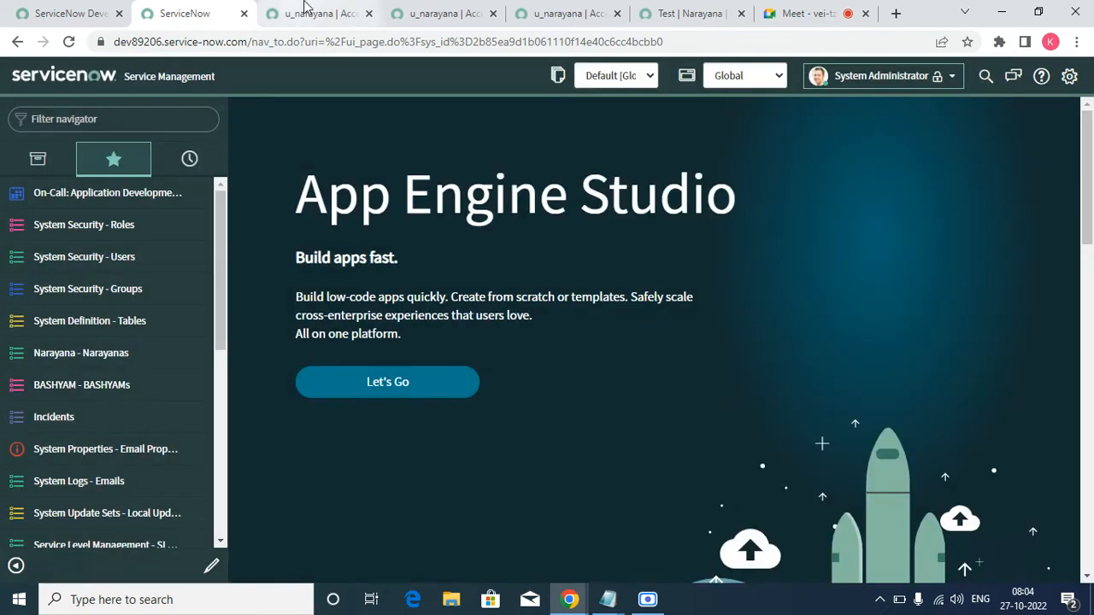
click(305, 8)
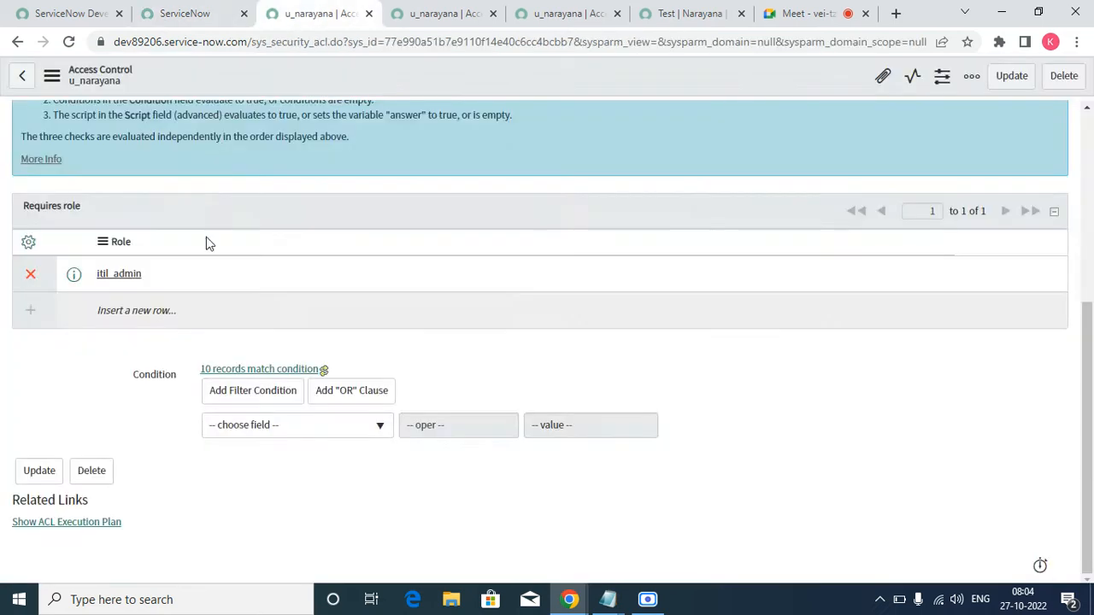
click(72, 45)
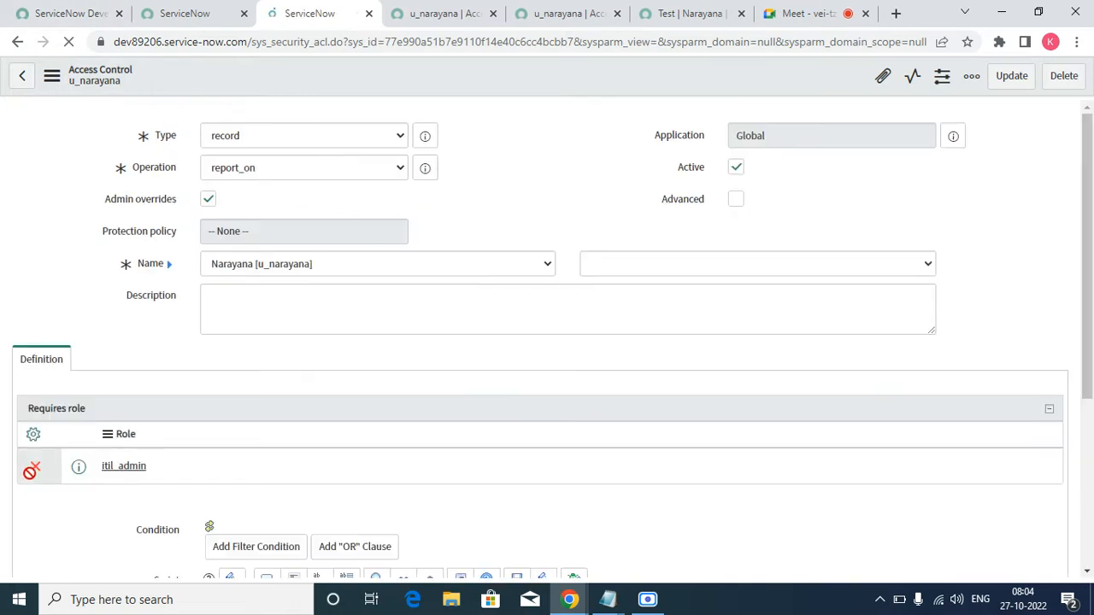
scroll(220, 367, down, 3)
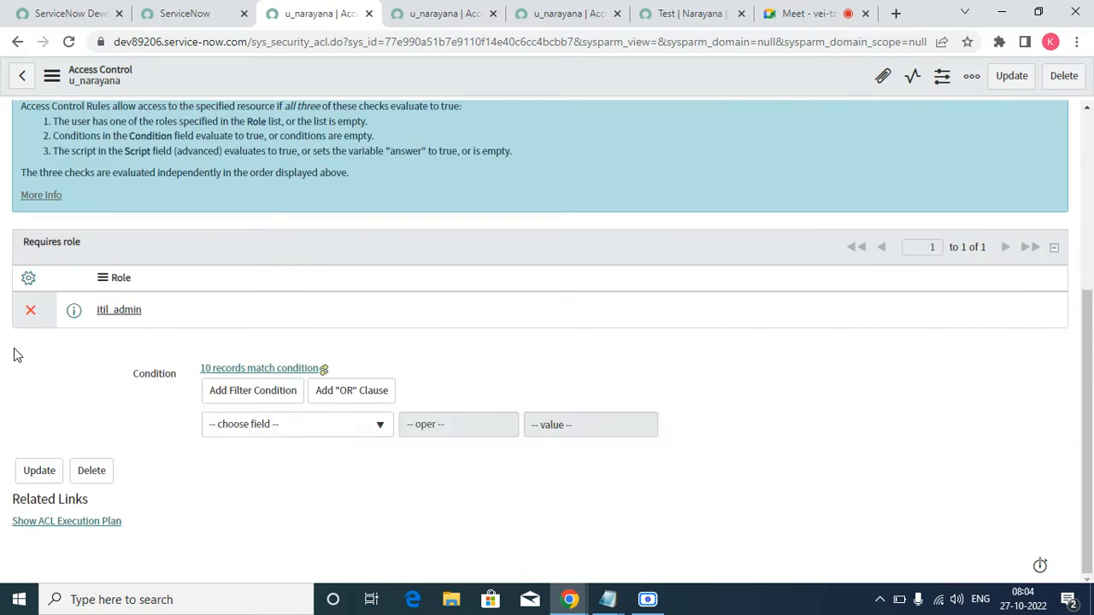
- Replace the itil_admin role with itil in the report_on access control's required roles, and save the record
click(29, 311)
click(163, 346)
click(164, 346)
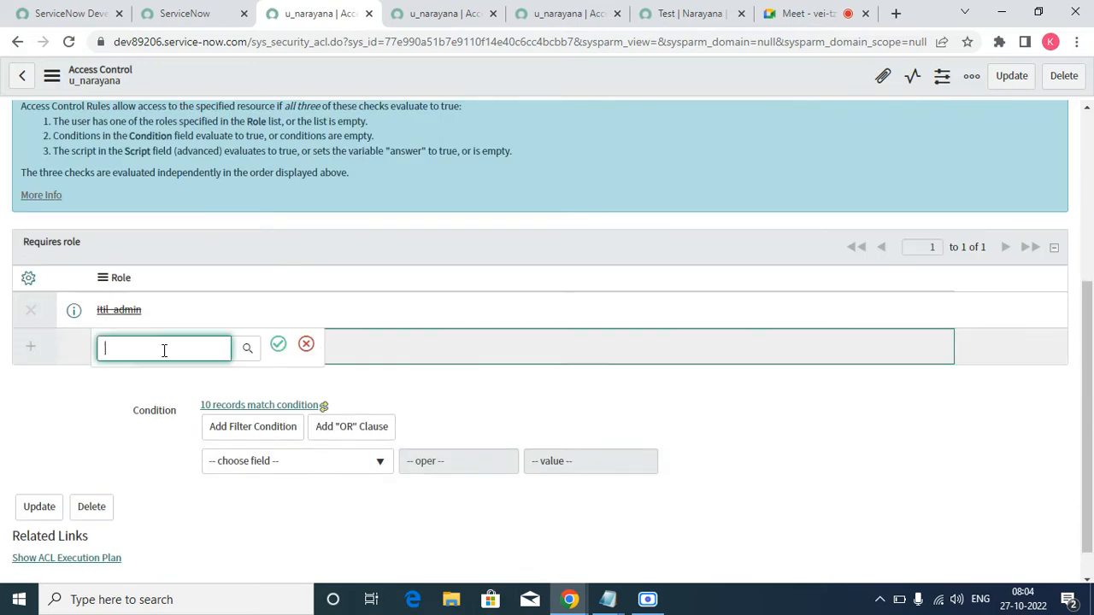
text(itil)
click(155, 382)
click(278, 345)
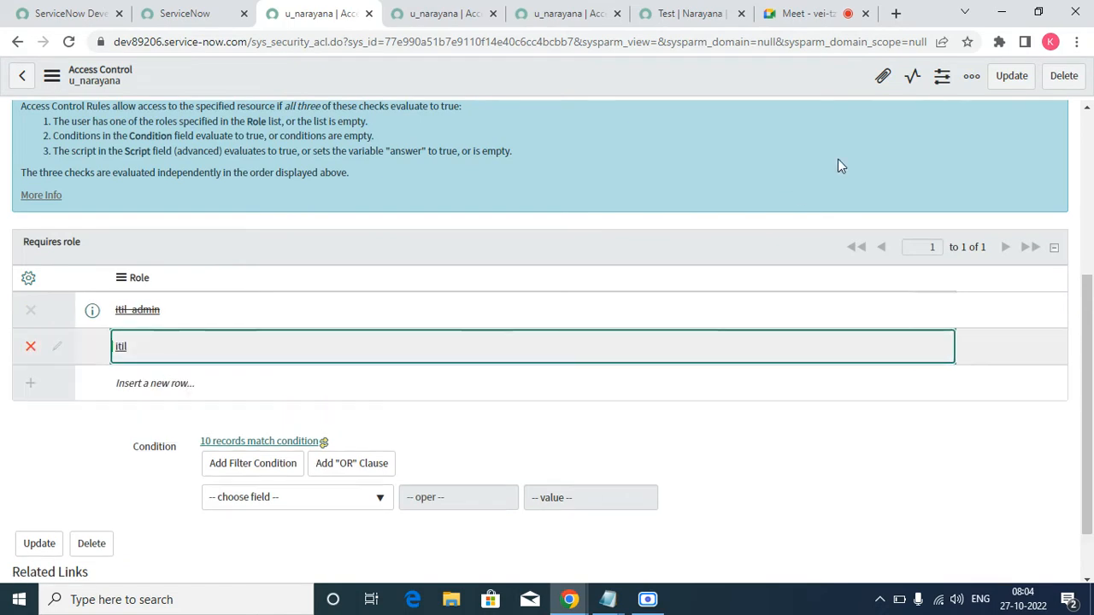
right_click(780, 82)
click(814, 102)
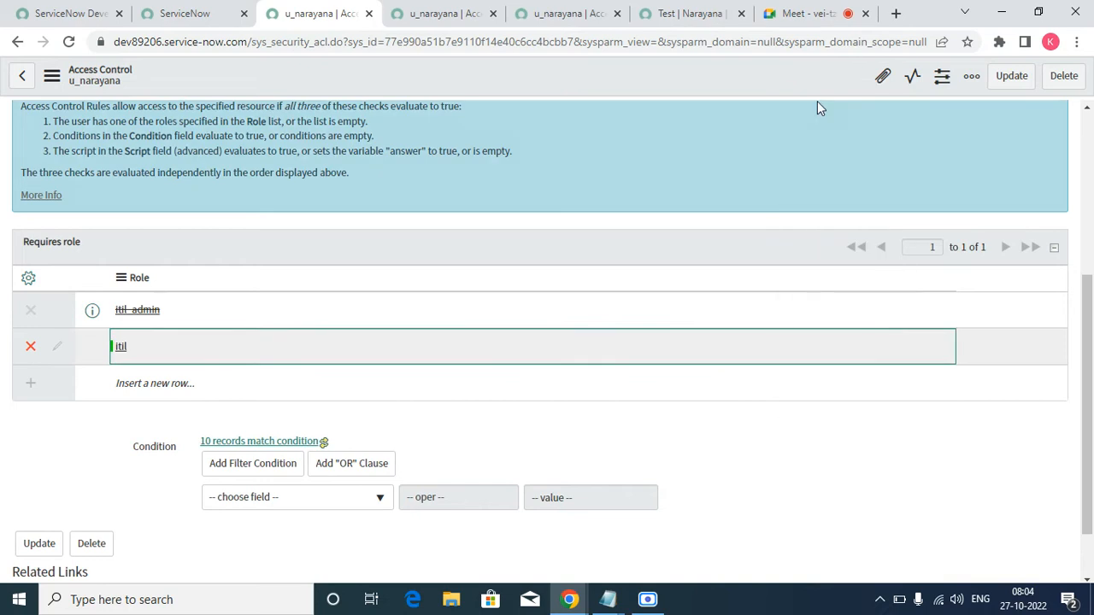
- Return to the main ServiceNow page and impersonate the user listed under recent impersonations
click(164, 15)
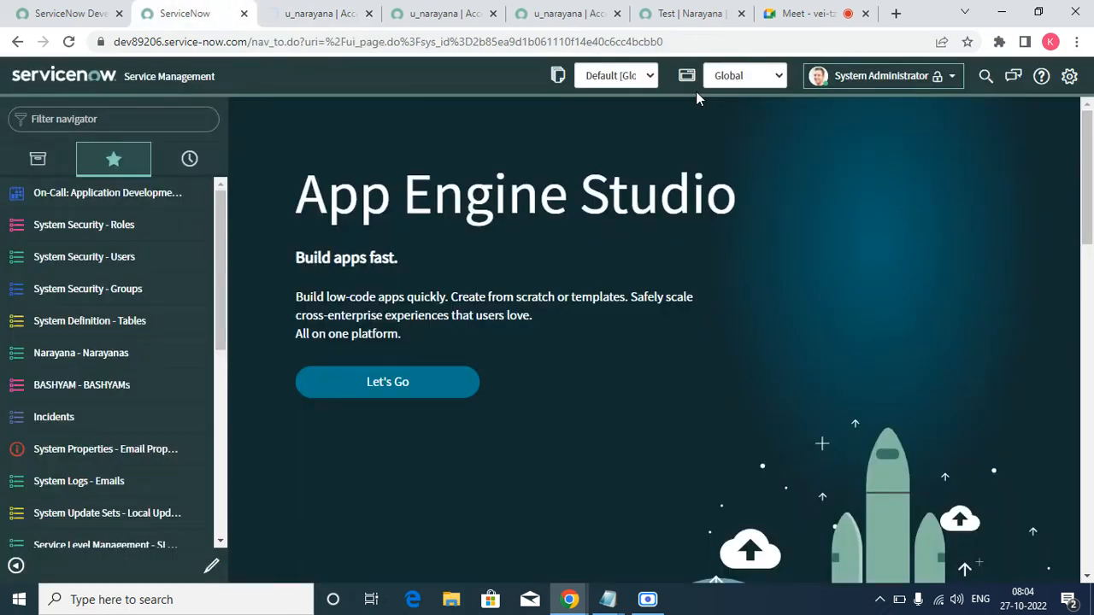
click(911, 79)
click(853, 125)
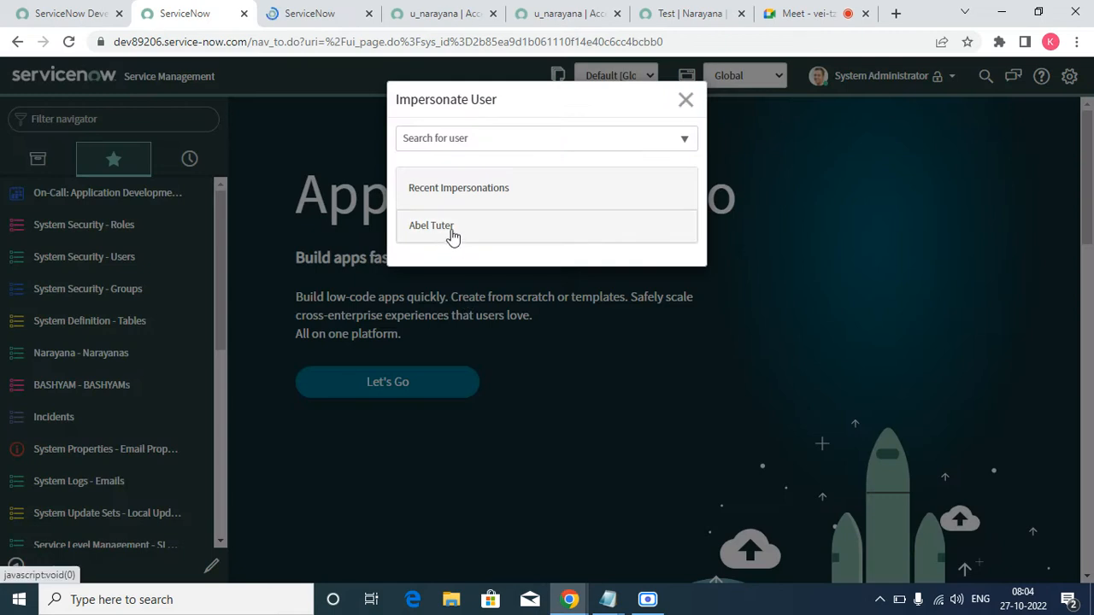
click(453, 228)
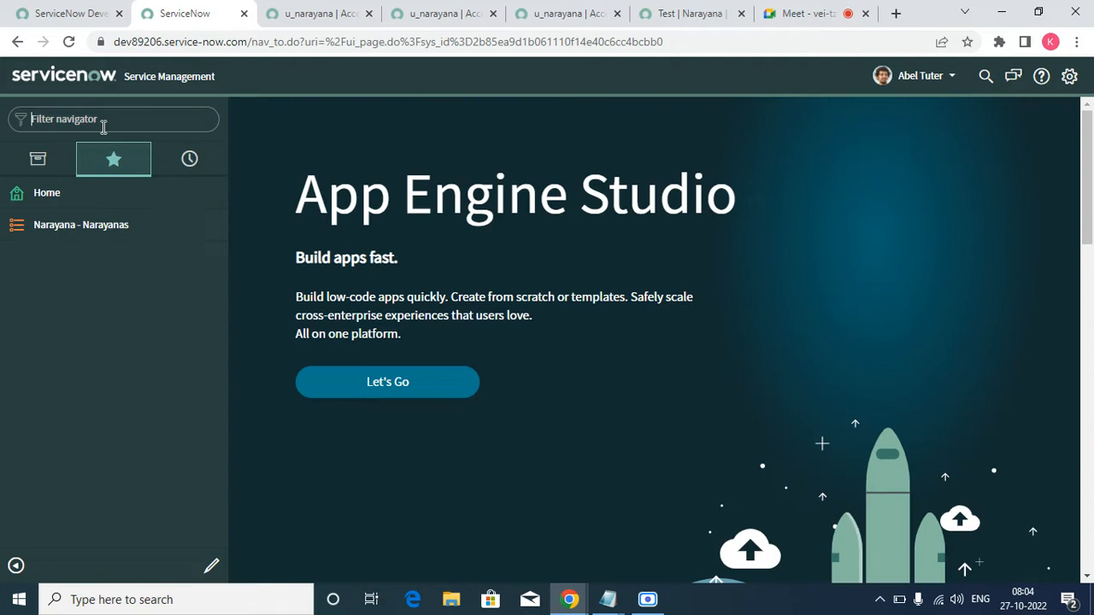
- Find the report modules with "report", start a new report, and name it Narayana Reords
click(103, 119)
text(report)
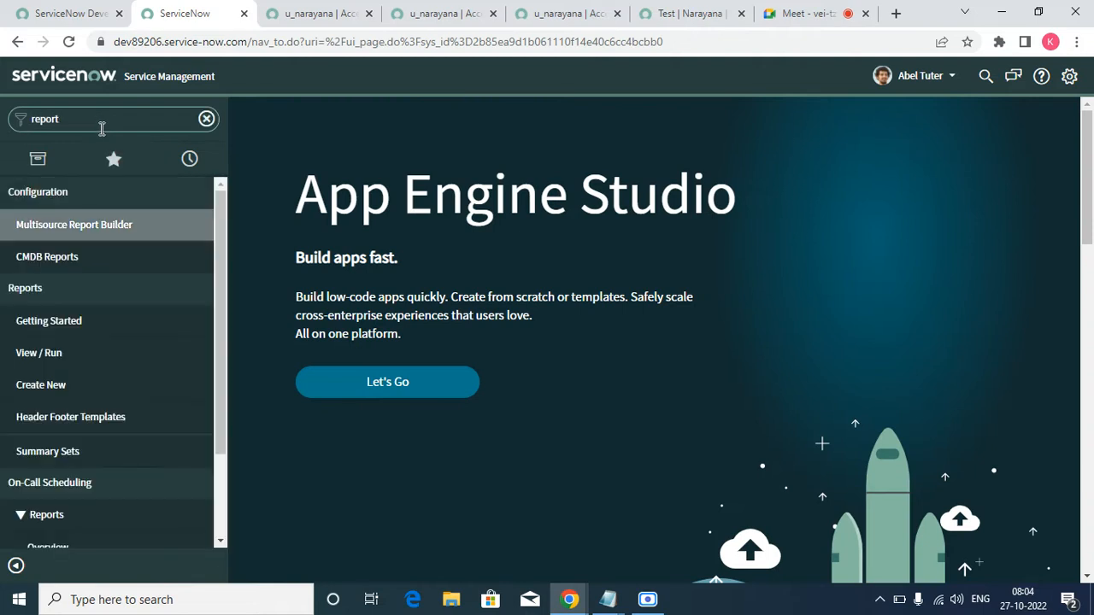
click(38, 392)
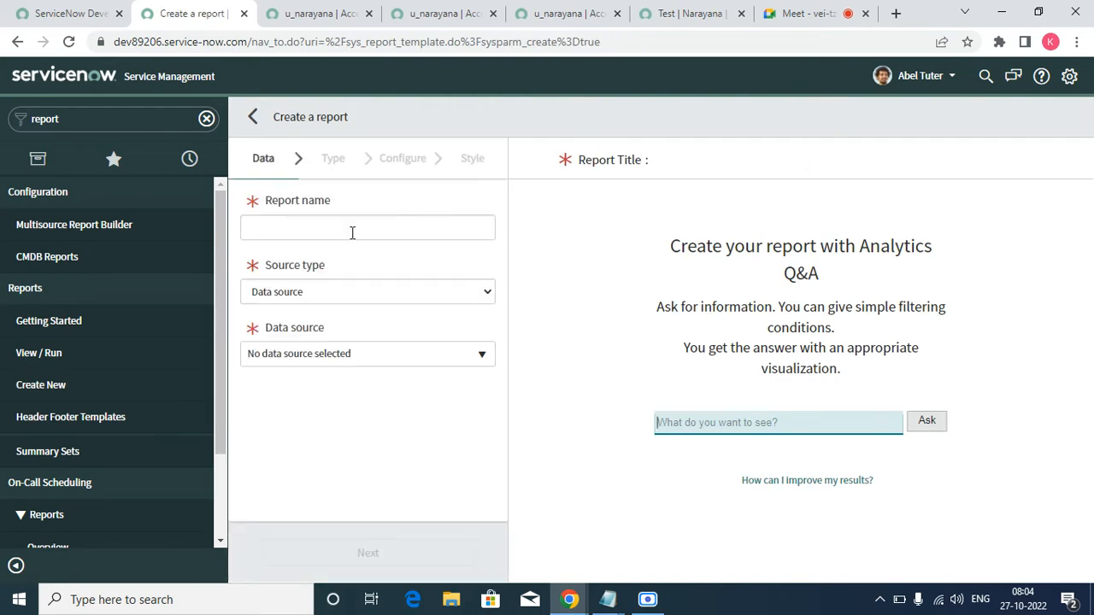
click(353, 229)
text(N)
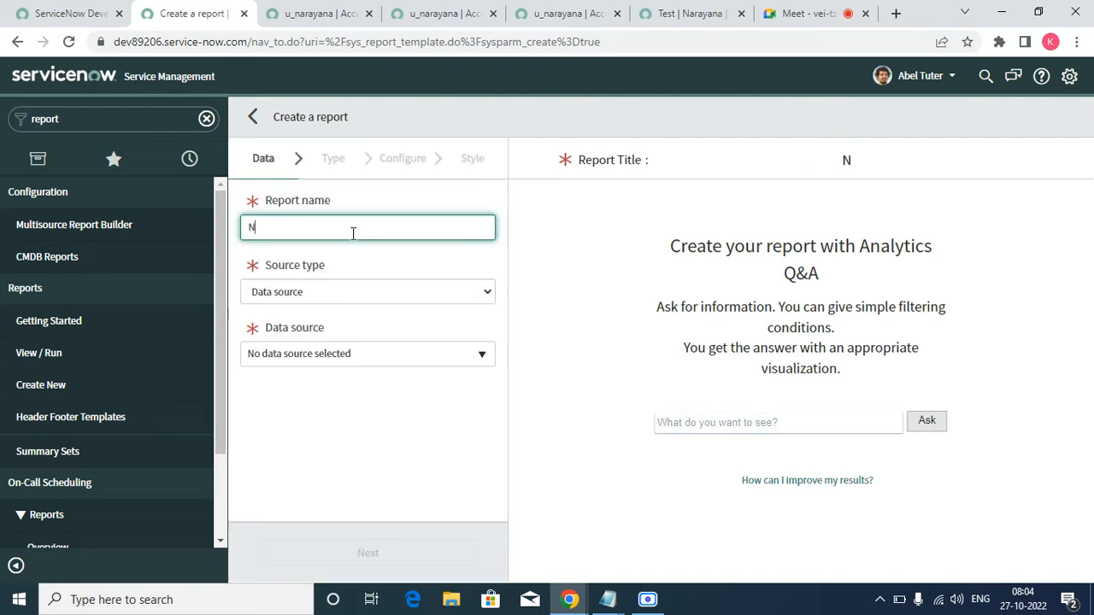
text(arayana)
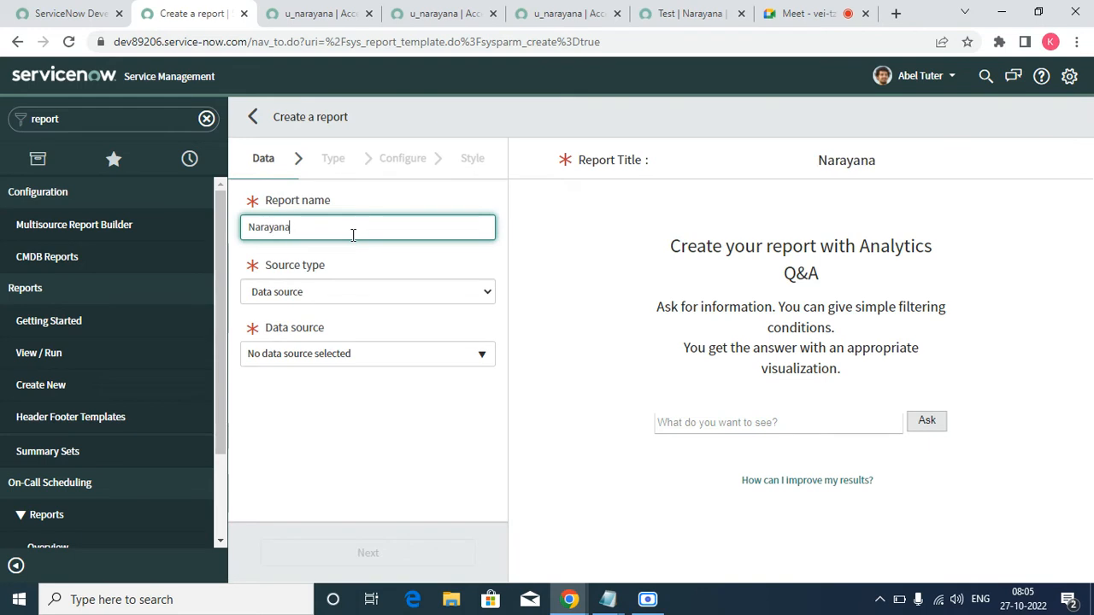
text( Reord)
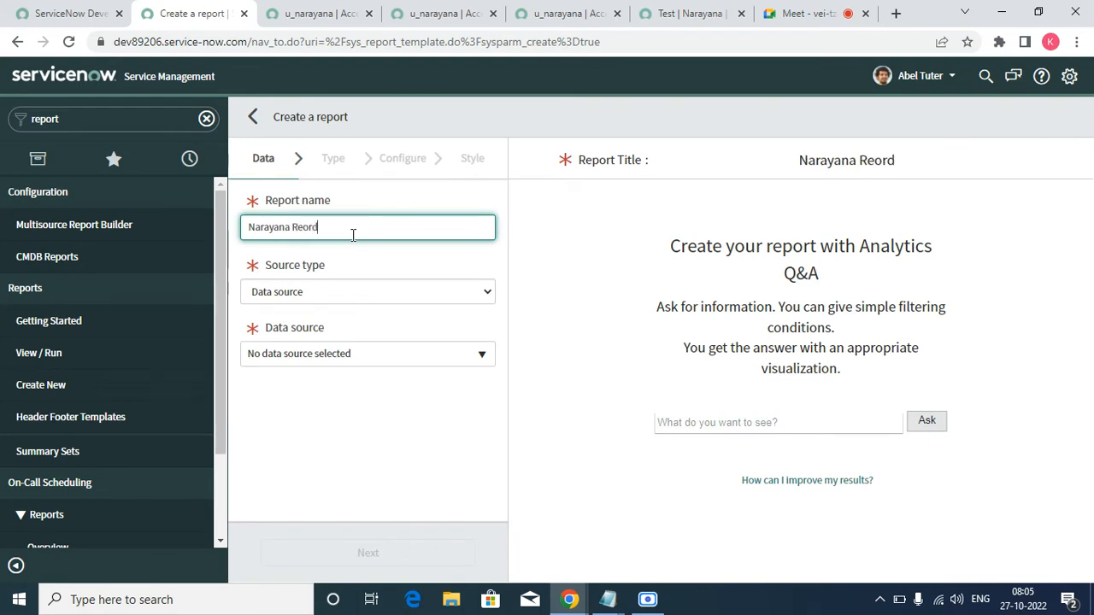
text(s)
- Set the report's source type to Table and search the available tables for "nara"
click(334, 301)
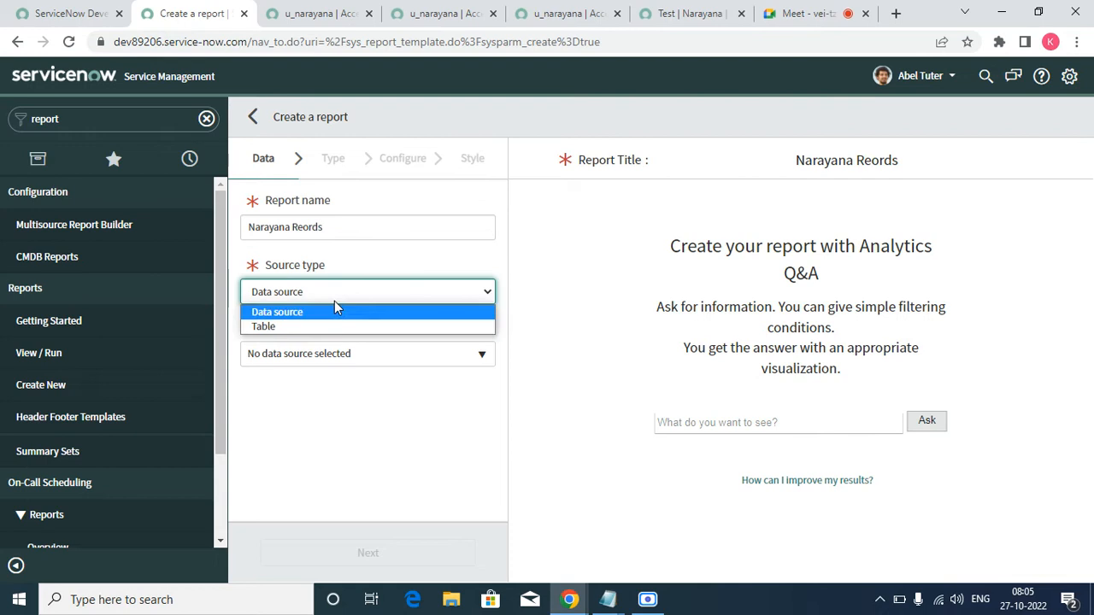
click(325, 325)
click(338, 355)
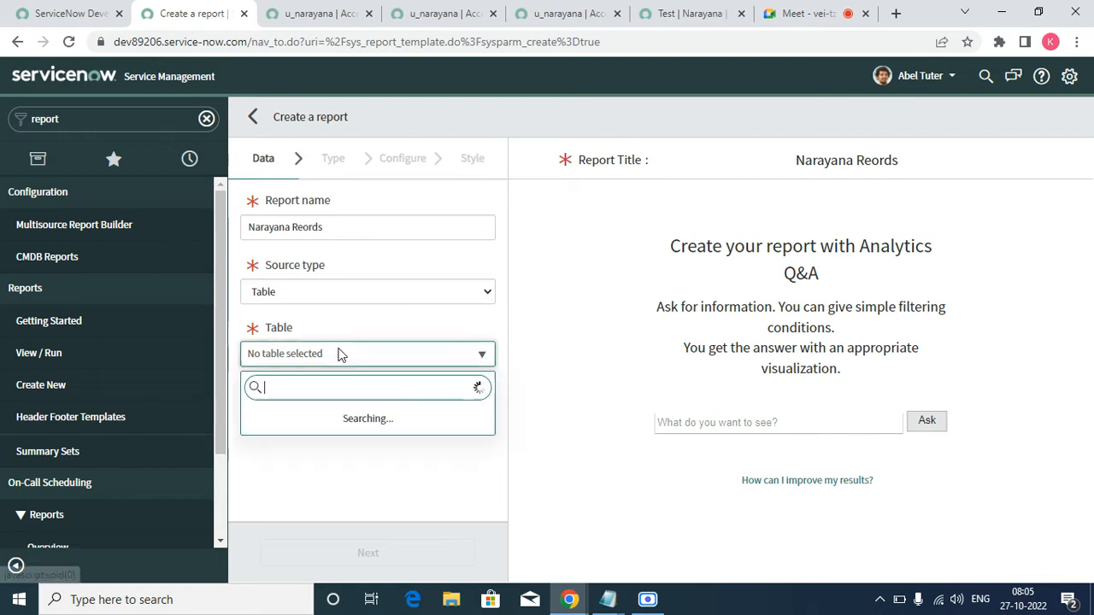
text(nara)
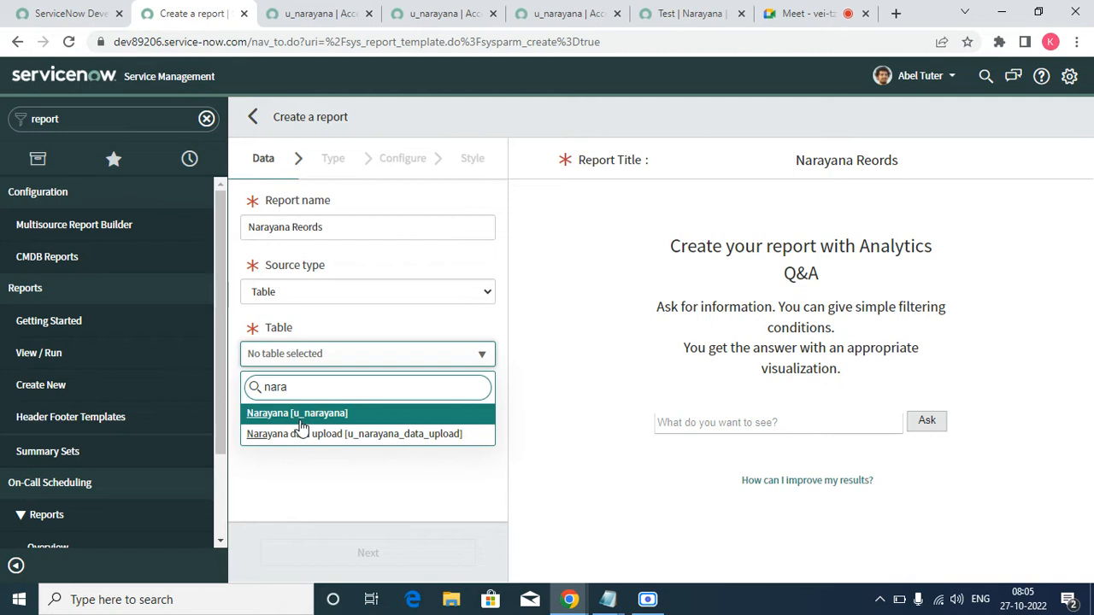
click(418, 473)
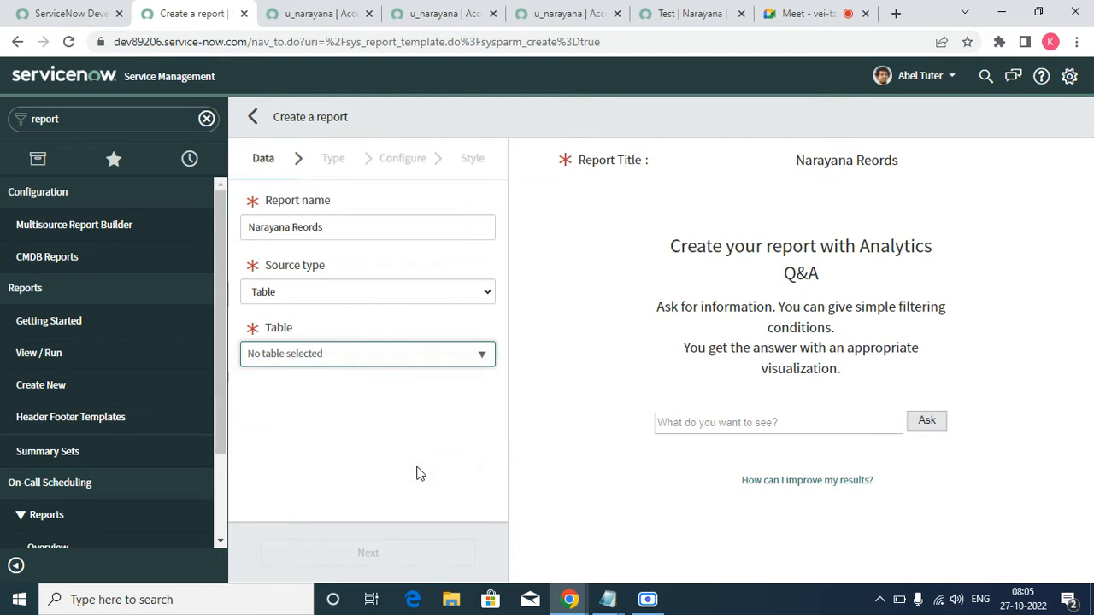
- End the impersonation to return to the administrator account
click(933, 77)
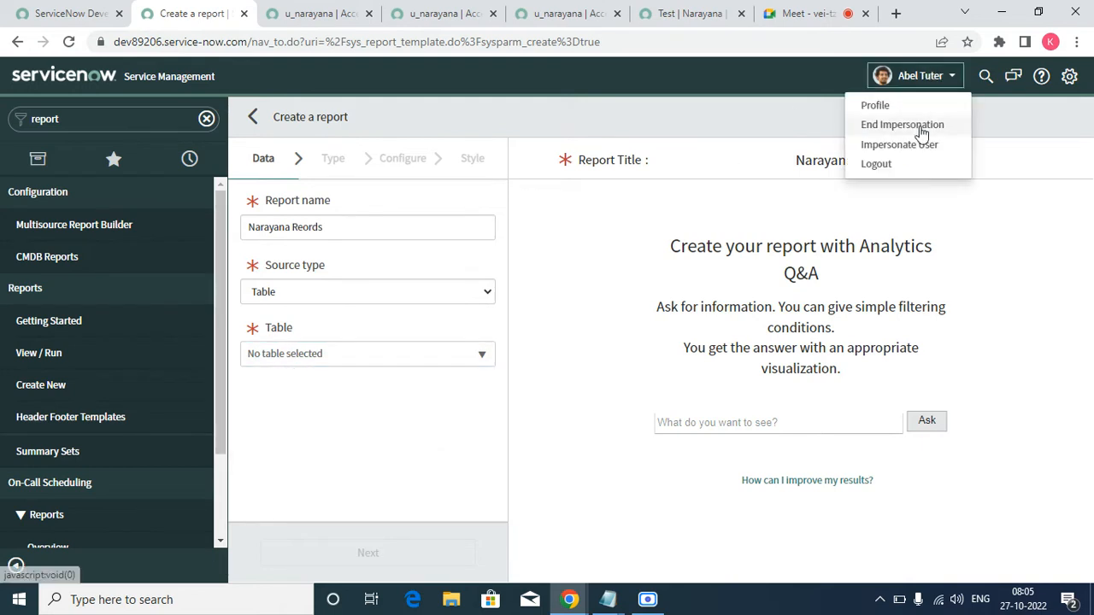
click(896, 132)
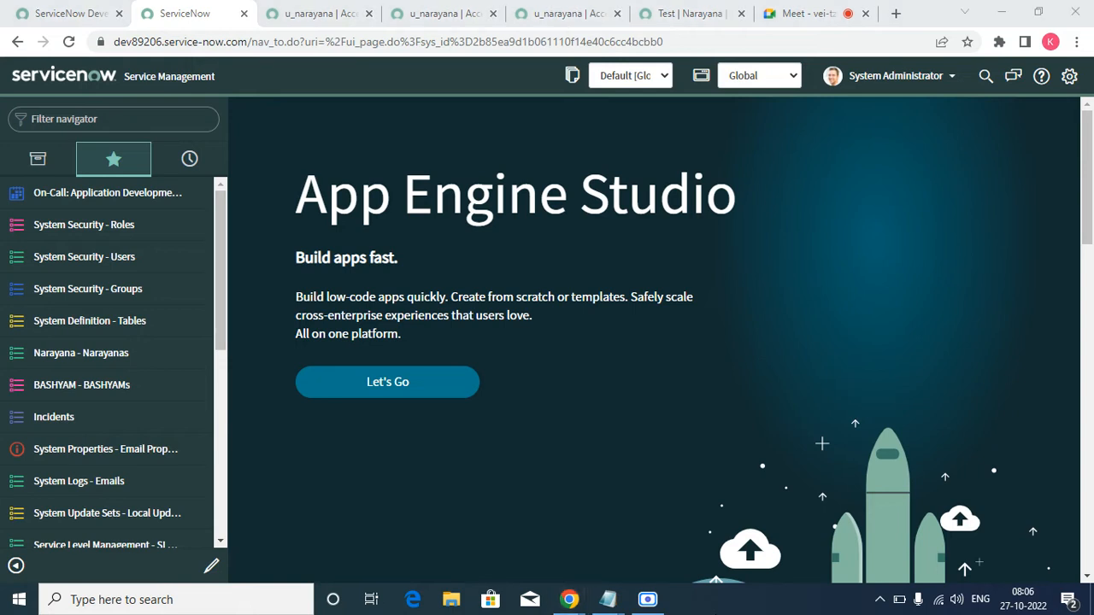
right_click(718, 599)
right_click(716, 600)
key(Escape)
right_click(716, 601)
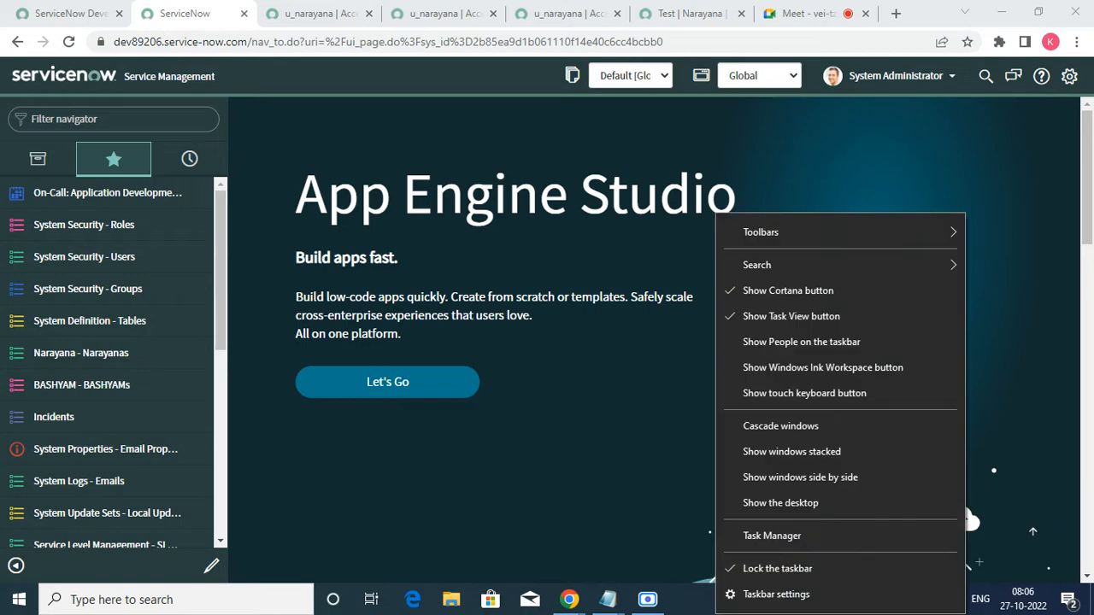
key(Escape)
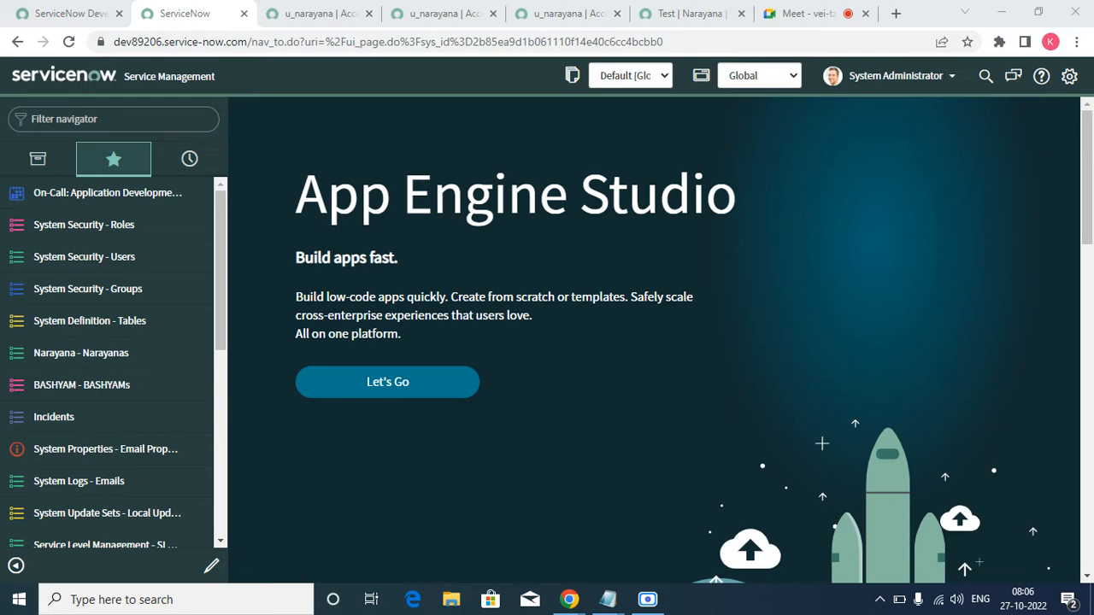
right_click(716, 601)
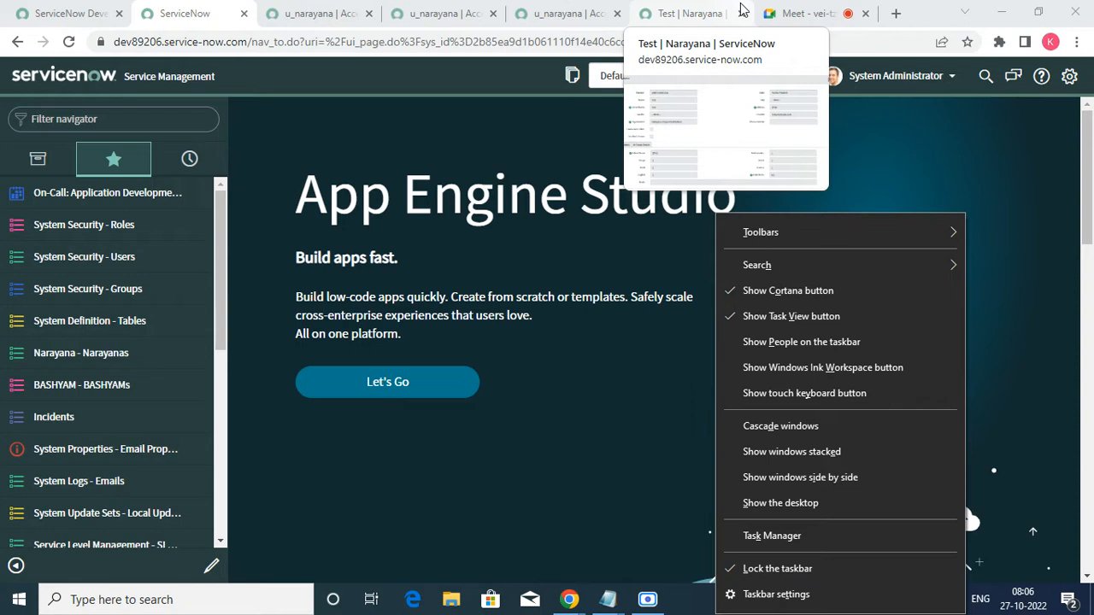
key(super+d)
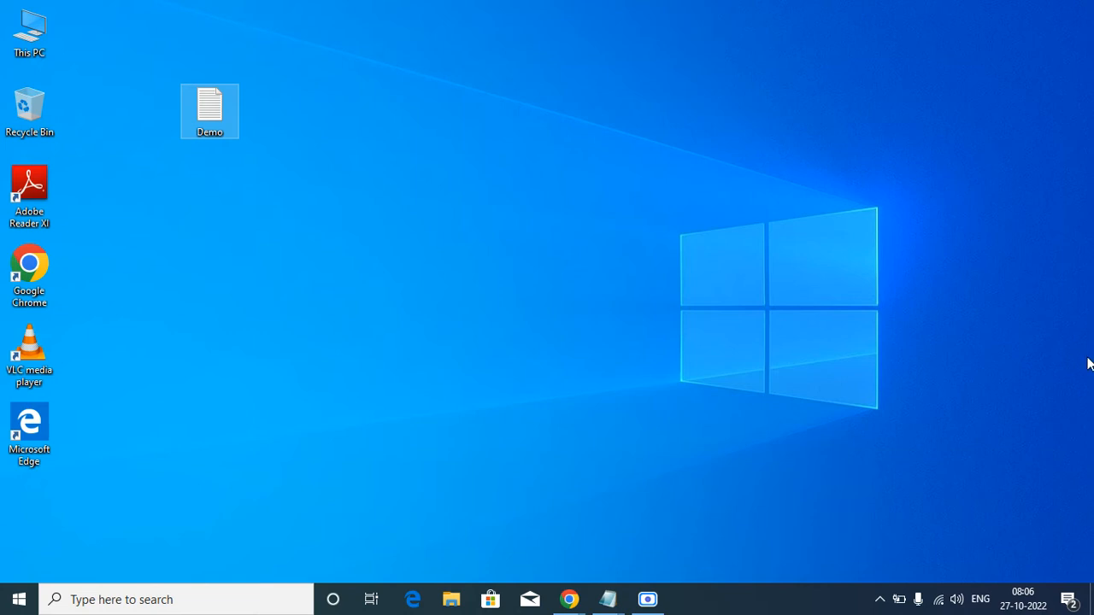
mouse_move(570, 600)
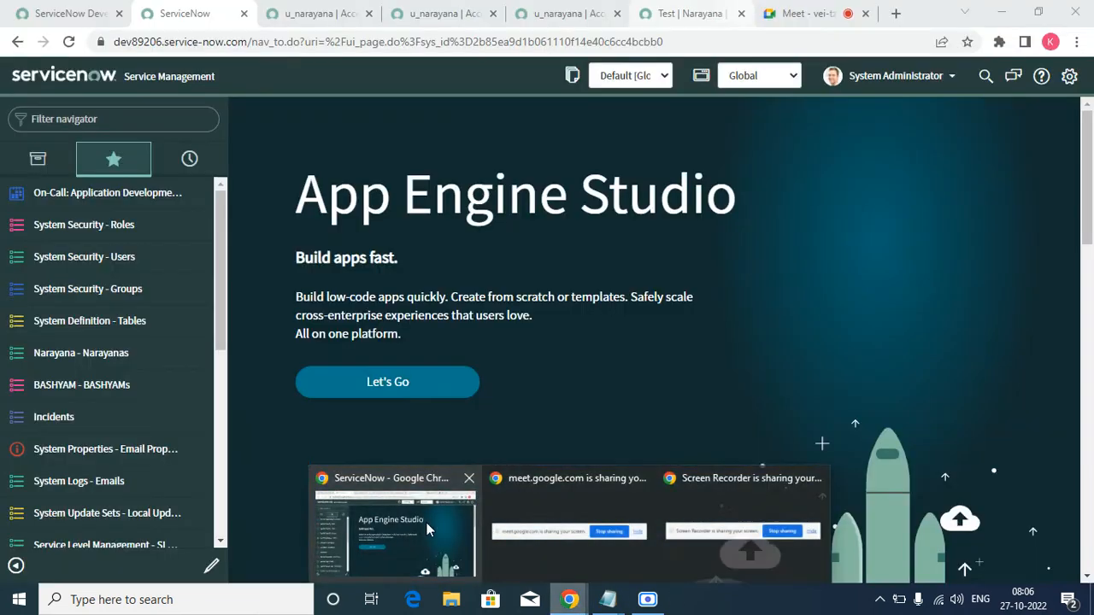
click(423, 526)
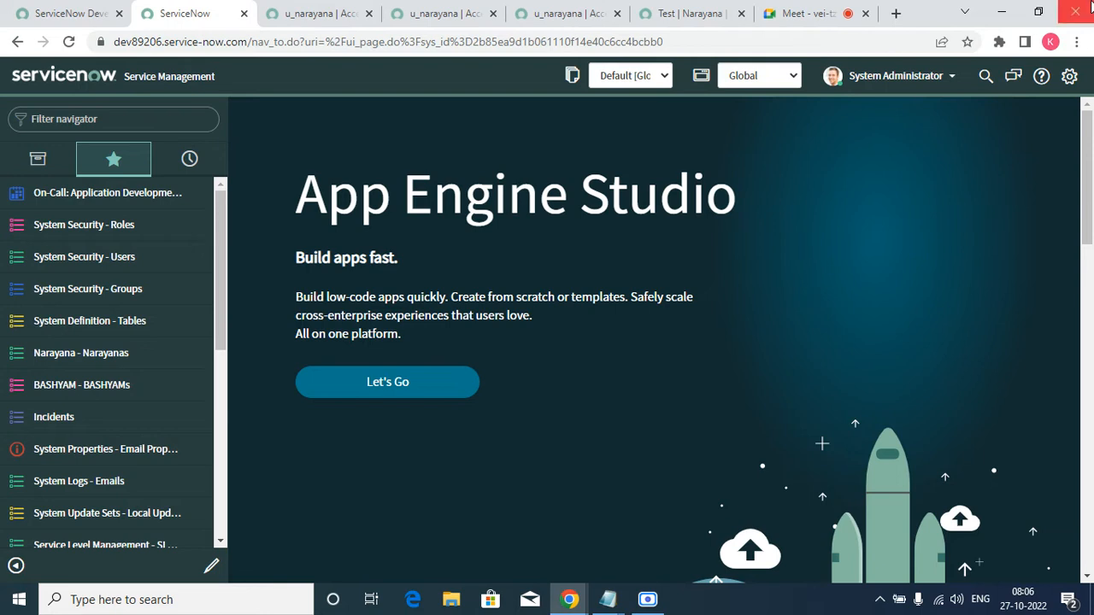
- Close the u_narayana access control pages and the Test record page in the browser
click(281, 22)
click(368, 15)
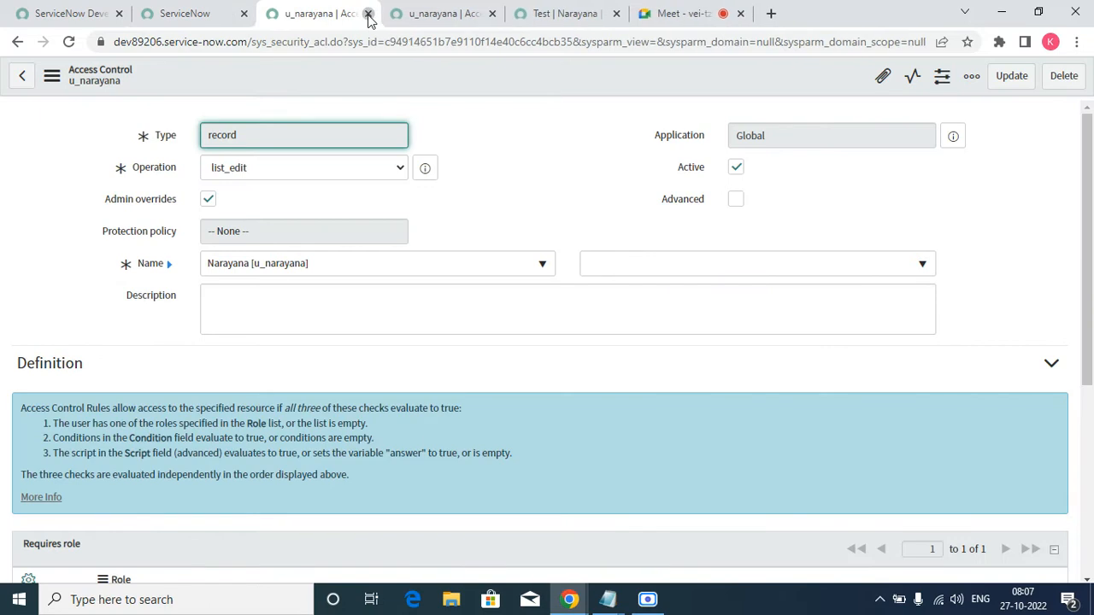
click(368, 14)
click(368, 14)
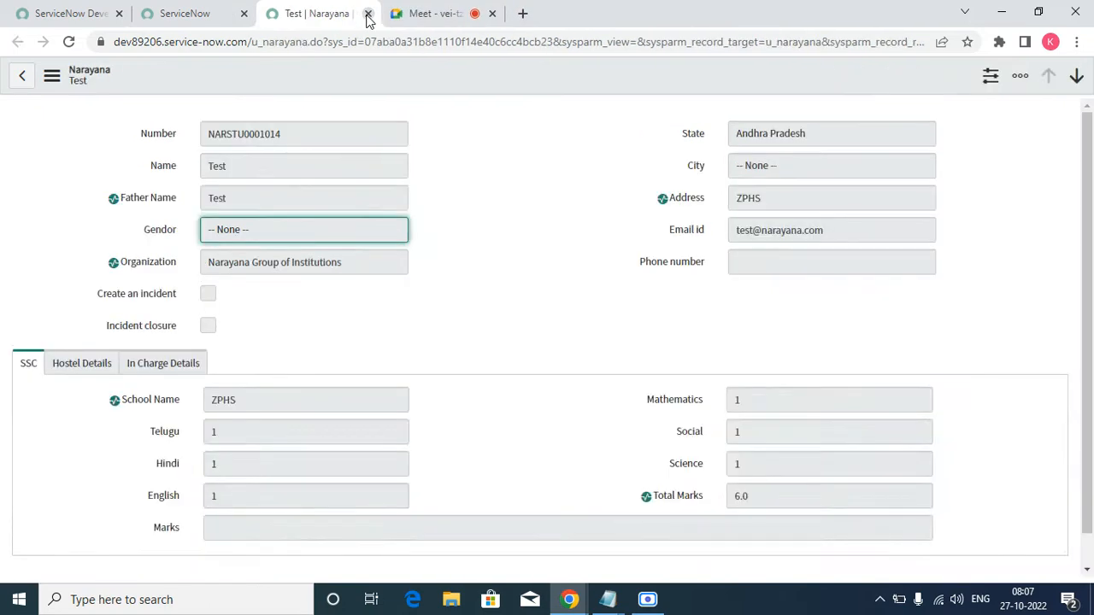
click(369, 14)
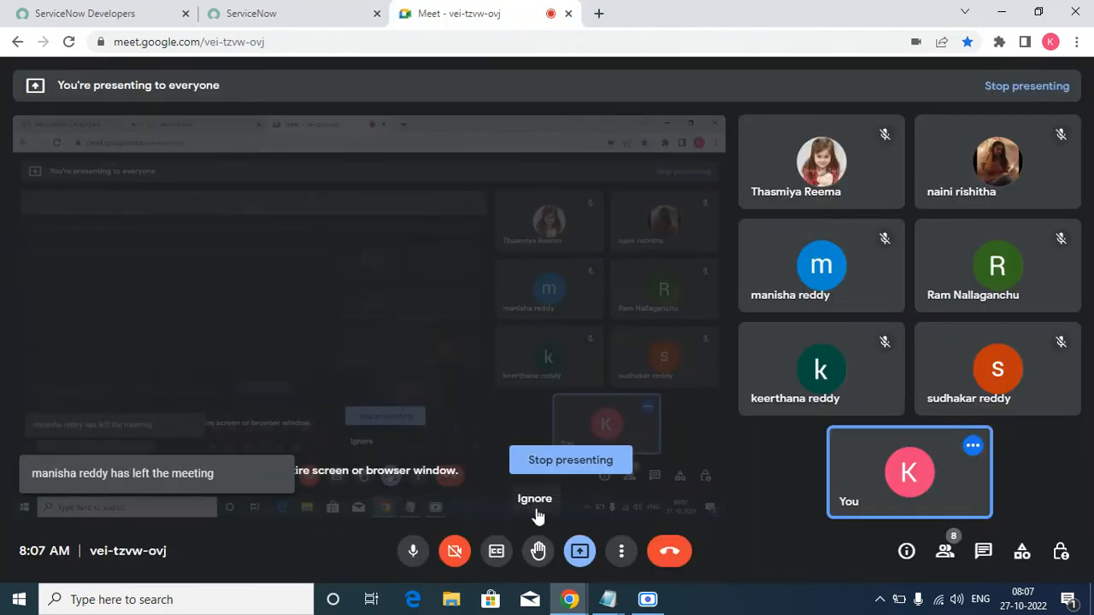
- Ignore the meeting's screen-sharing prompt, return to the ServiceNow page, and dismiss the presenting notification
click(534, 498)
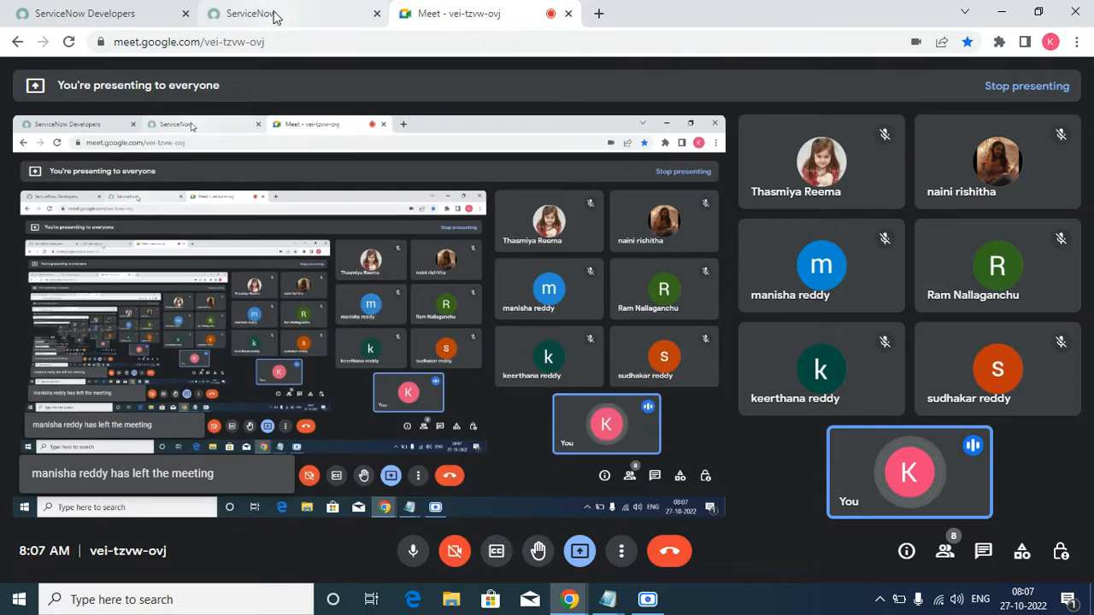
click(273, 15)
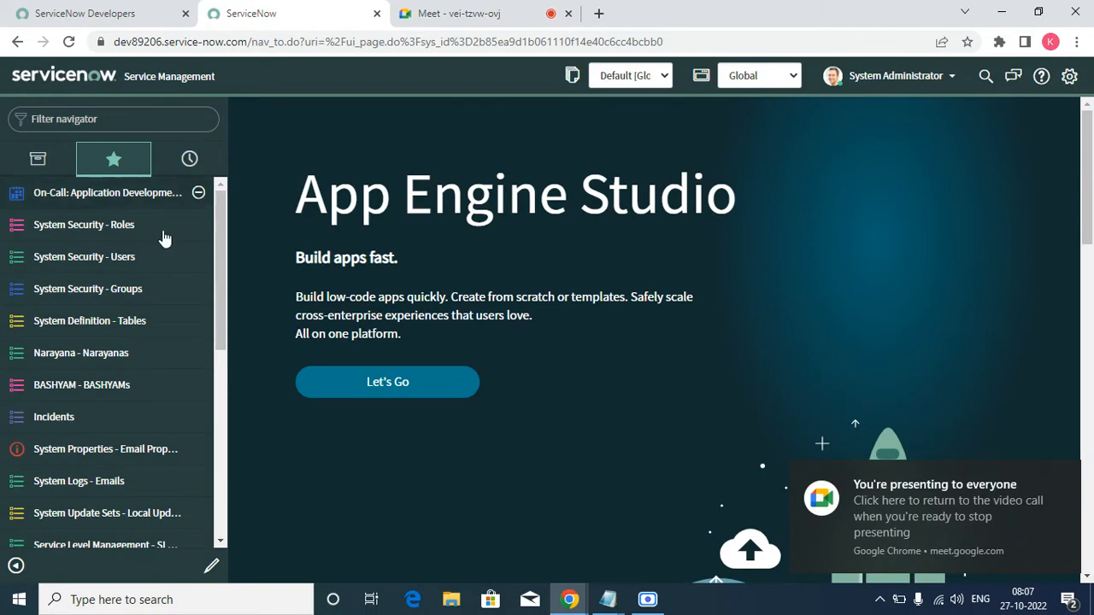
click(1065, 479)
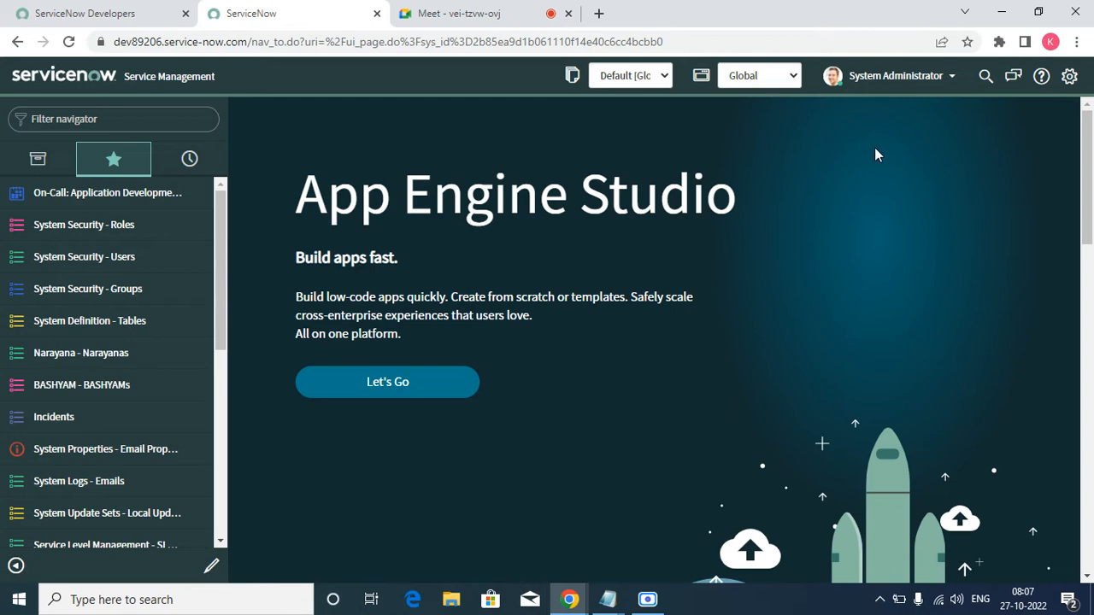
- Elevate the administrator session to the security_admin role again
click(896, 76)
click(899, 146)
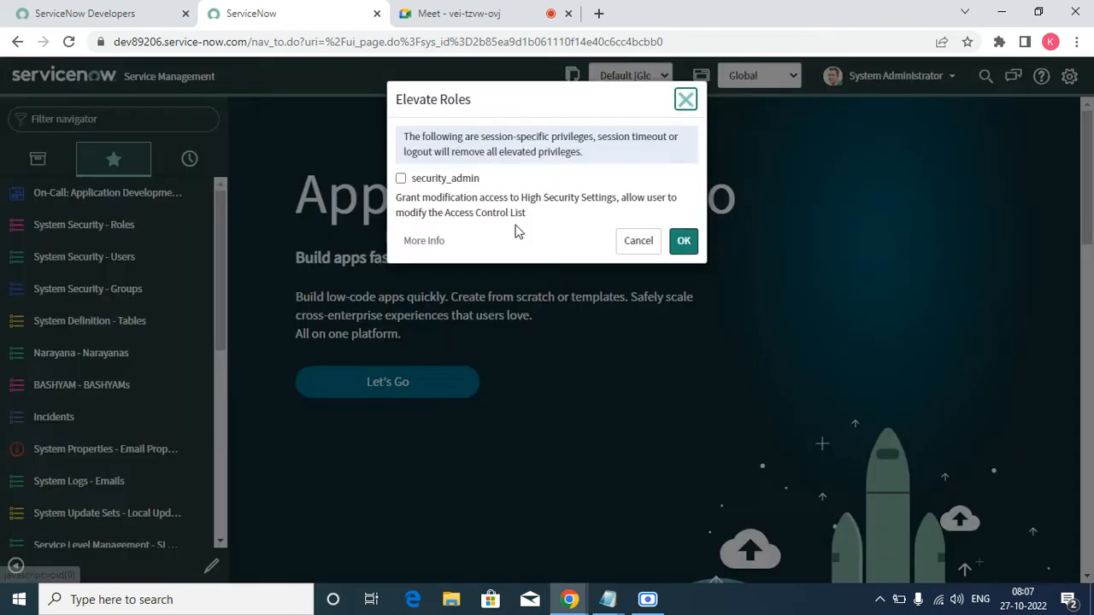
click(401, 178)
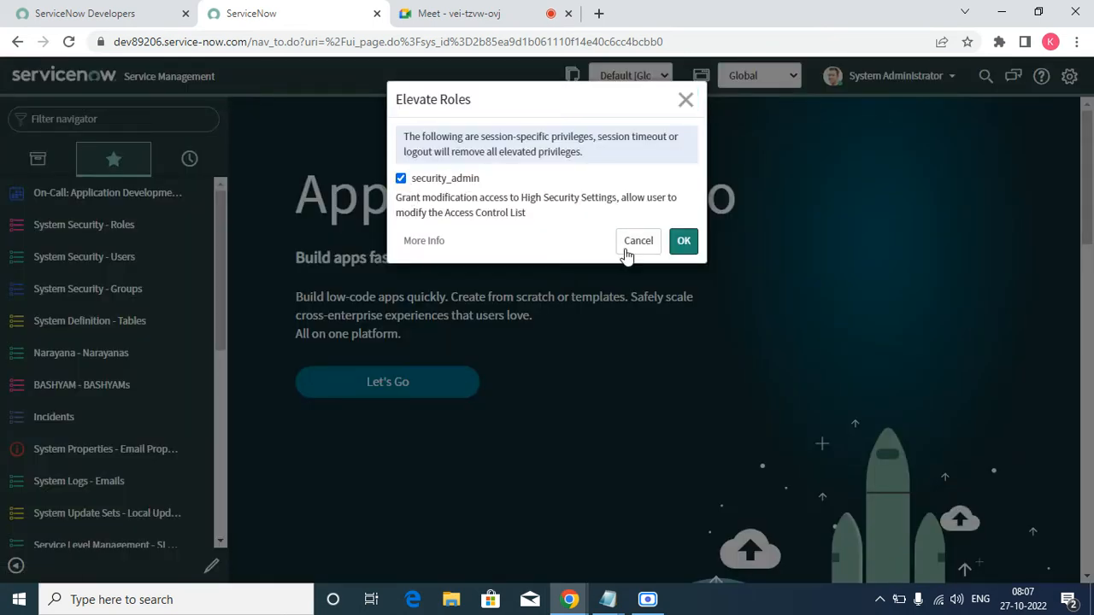
click(691, 243)
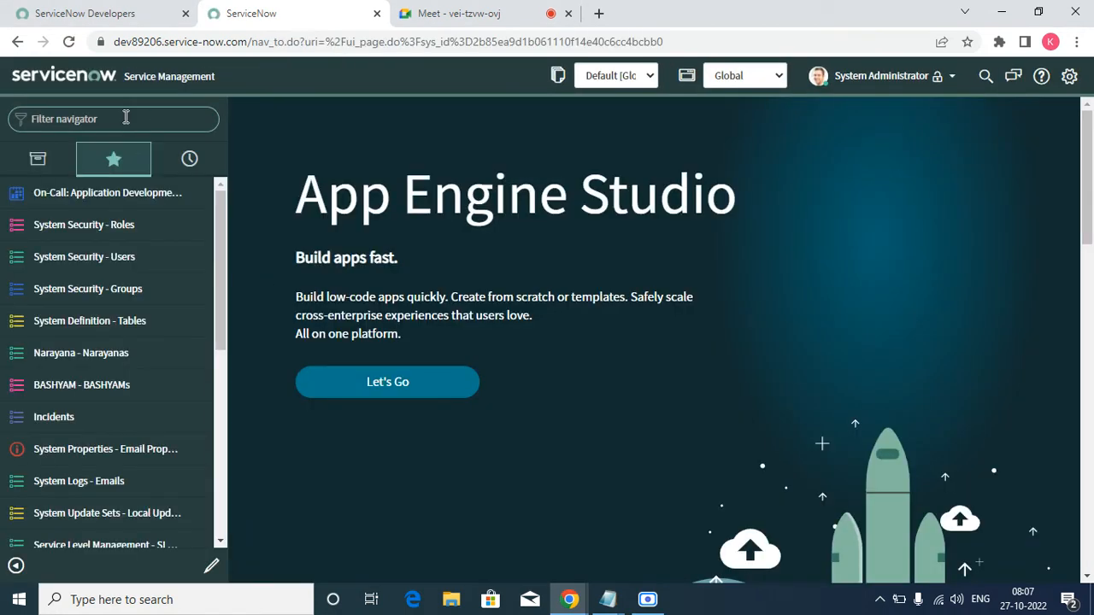
- Find the Narayanas list by searching for NARAYA and open the Test record in a new browser tab
click(125, 118)
text(NARAYA)
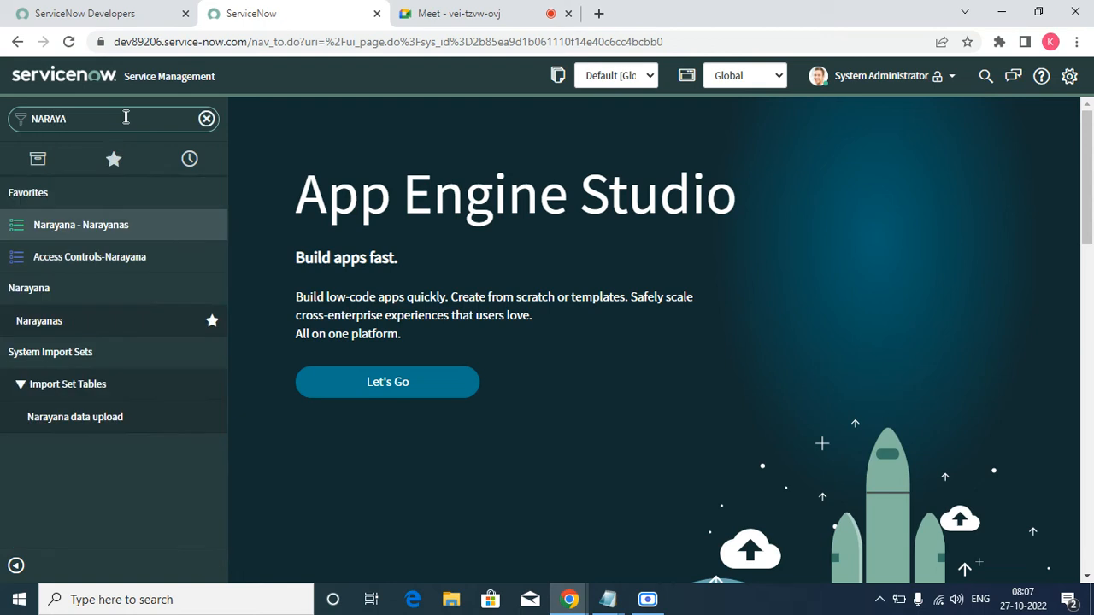
click(122, 230)
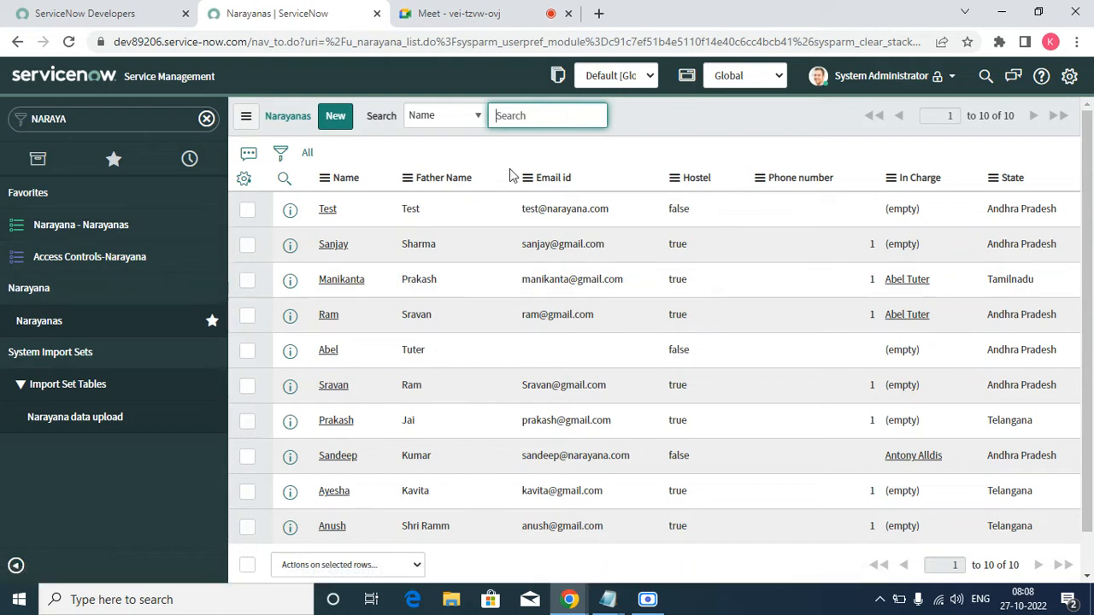
right_click(291, 209)
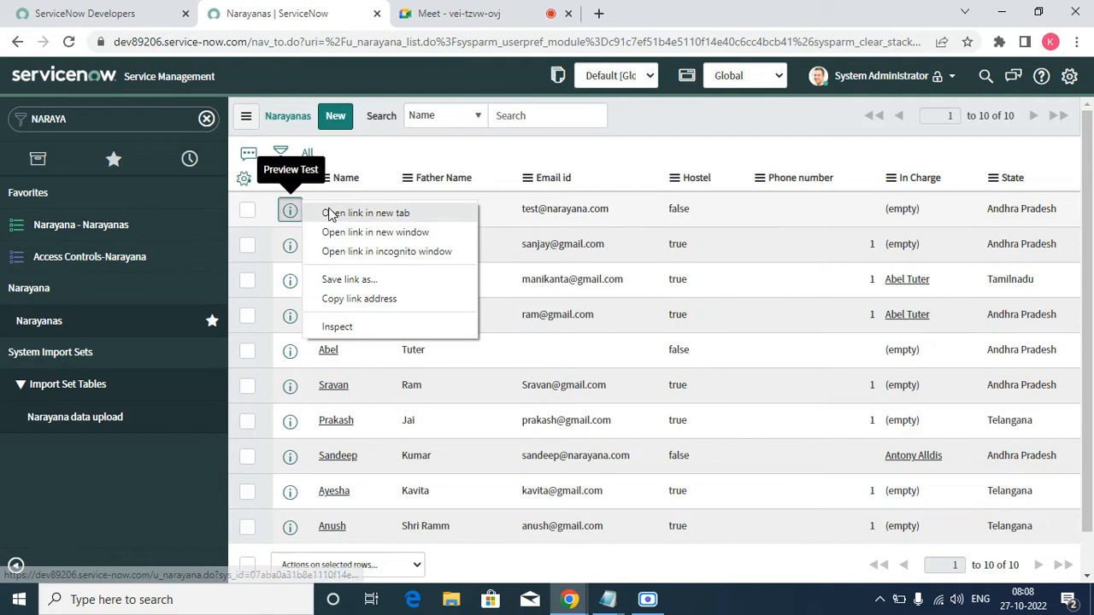
click(333, 213)
click(459, 13)
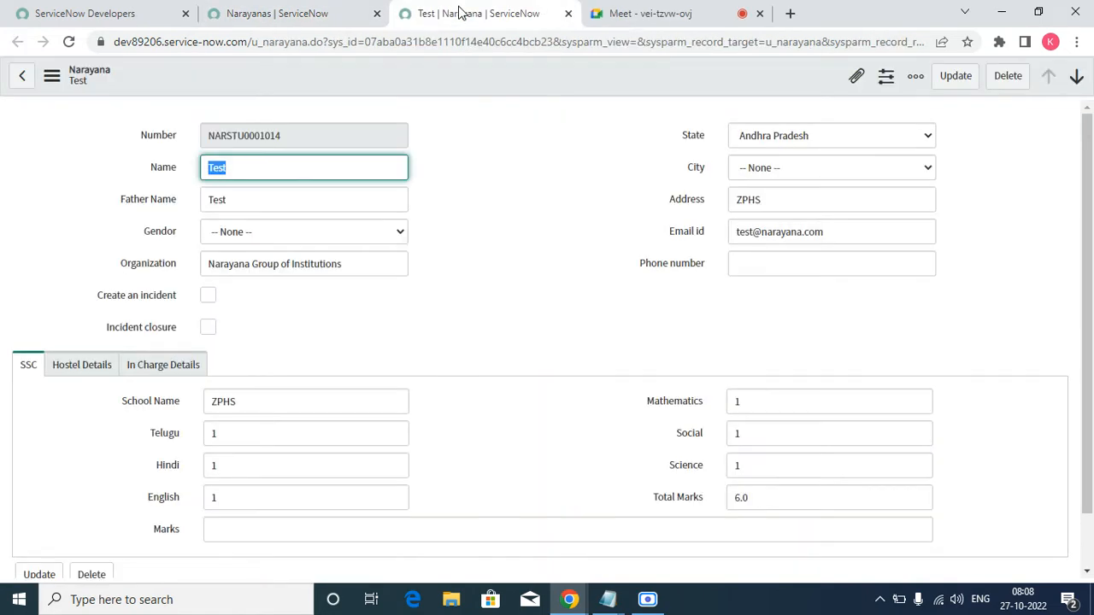
- Open the dictionary entry of the Hostel checkbox field from the Test record's Hostel Details section
click(82, 365)
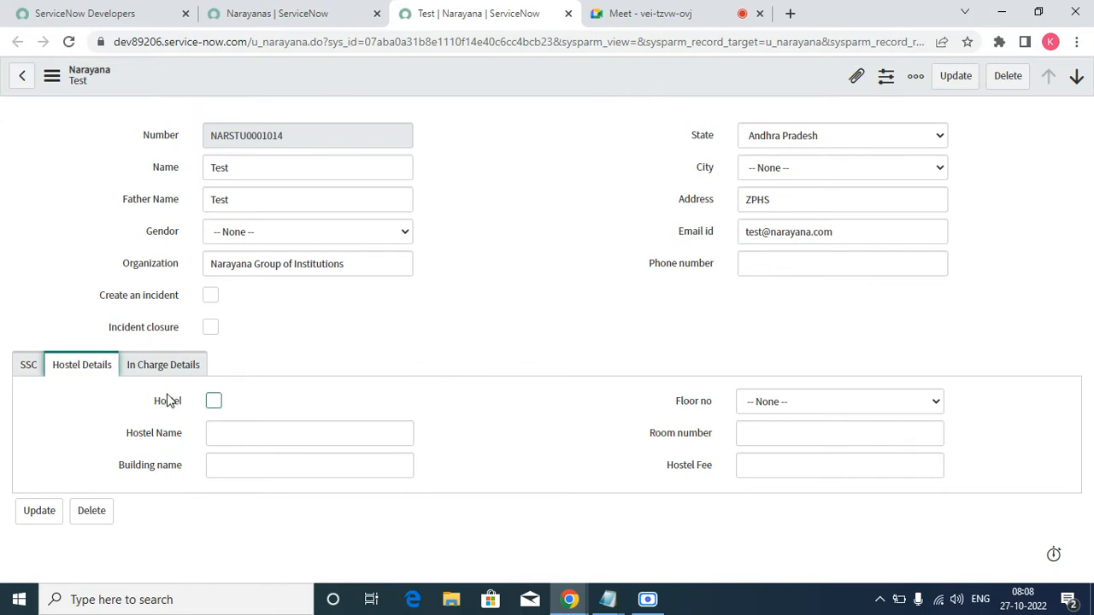
click(212, 401)
click(207, 403)
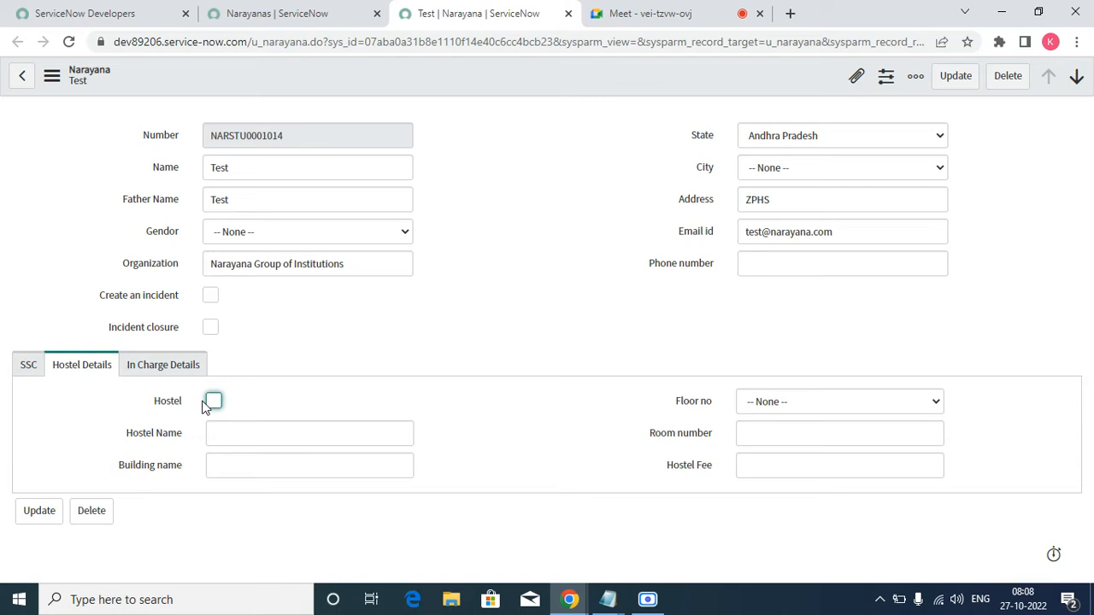
right_click(174, 403)
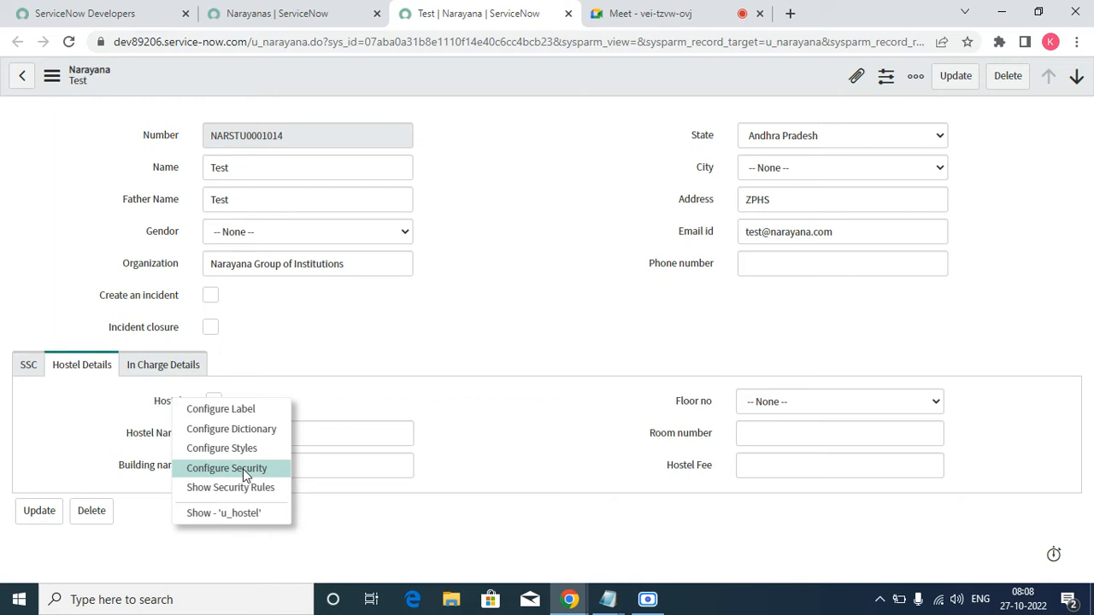
click(233, 429)
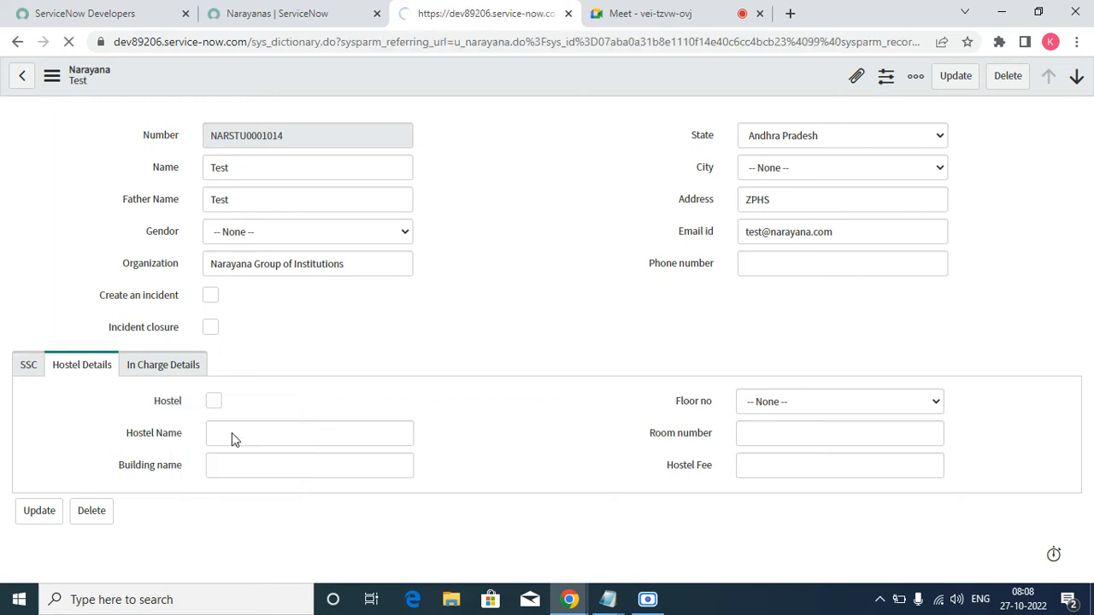
- Start a new access control for the Hostel field and set its operation to read
scroll(374, 350, down, 3)
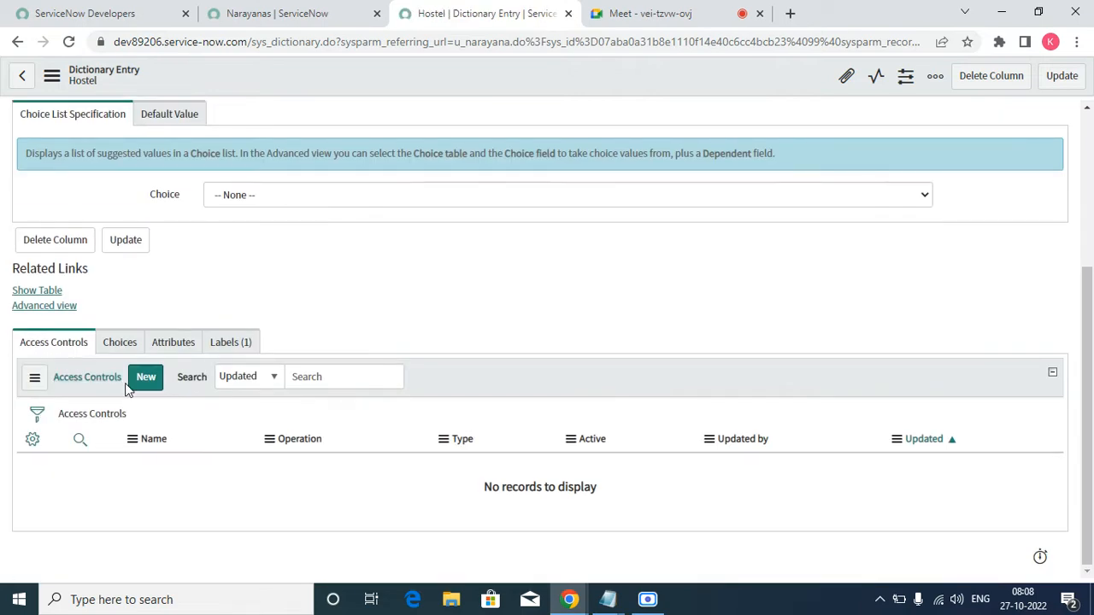
click(150, 384)
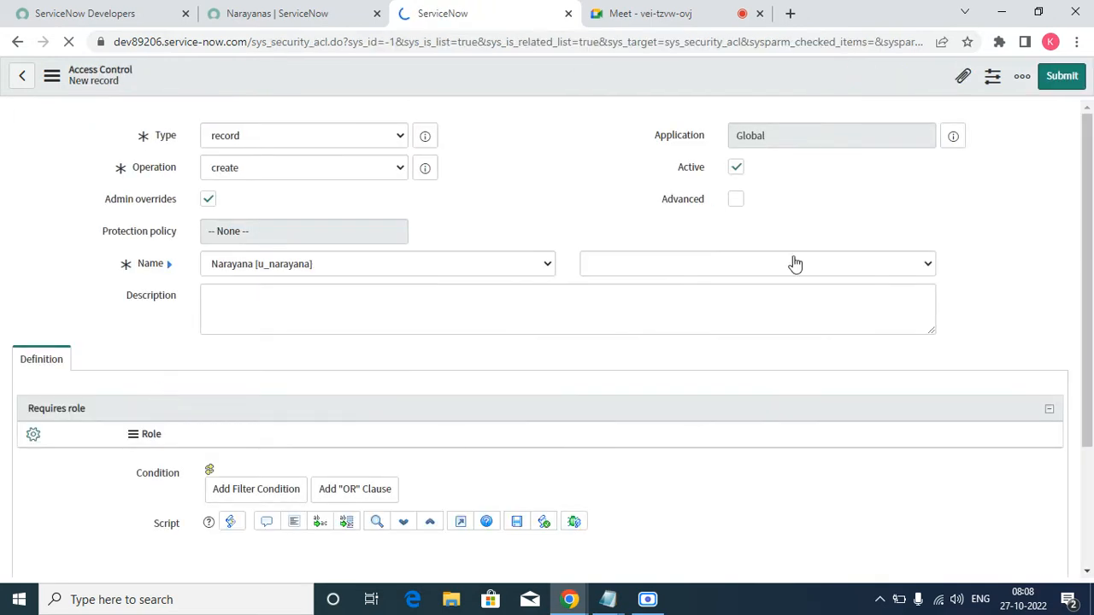
click(323, 170)
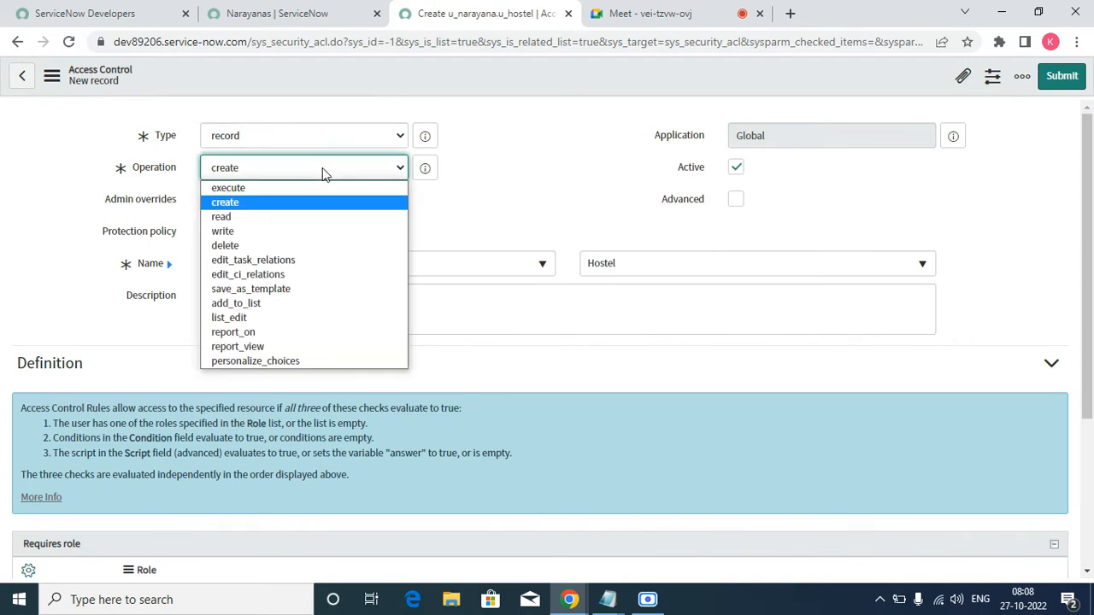
click(306, 216)
- Require the itil_admin role on the new access control, save it, and accept the security rules verification
scroll(264, 451, down, 3)
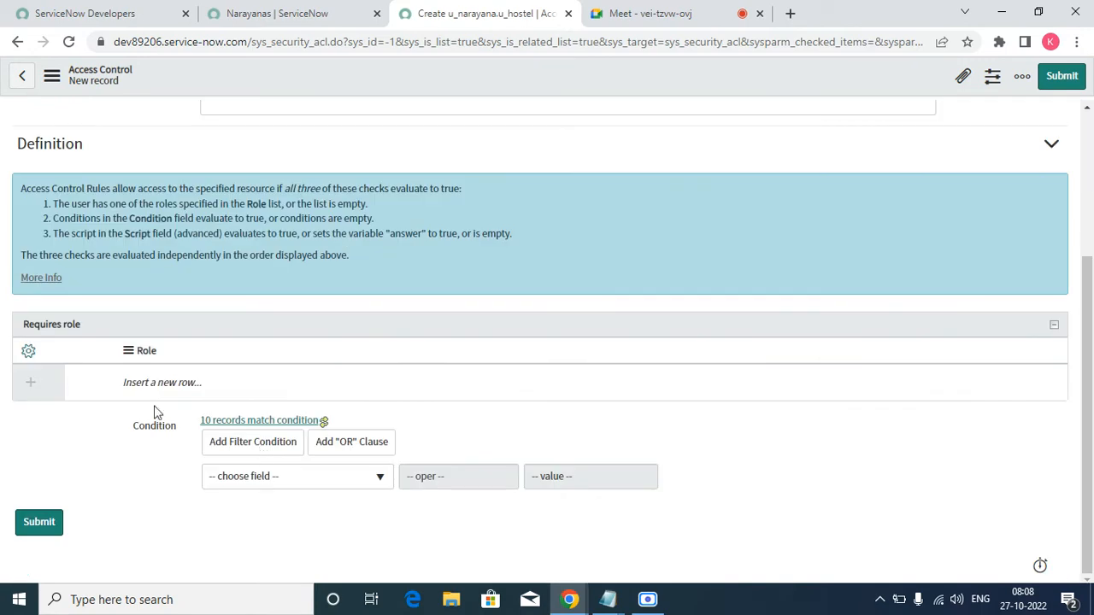
click(139, 382)
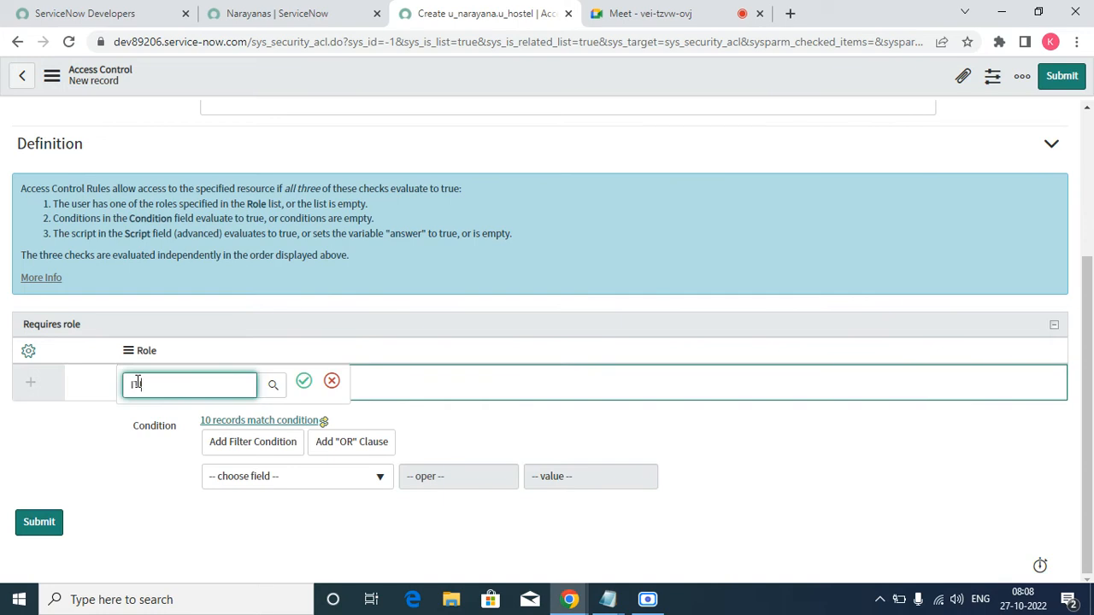
text(itil)
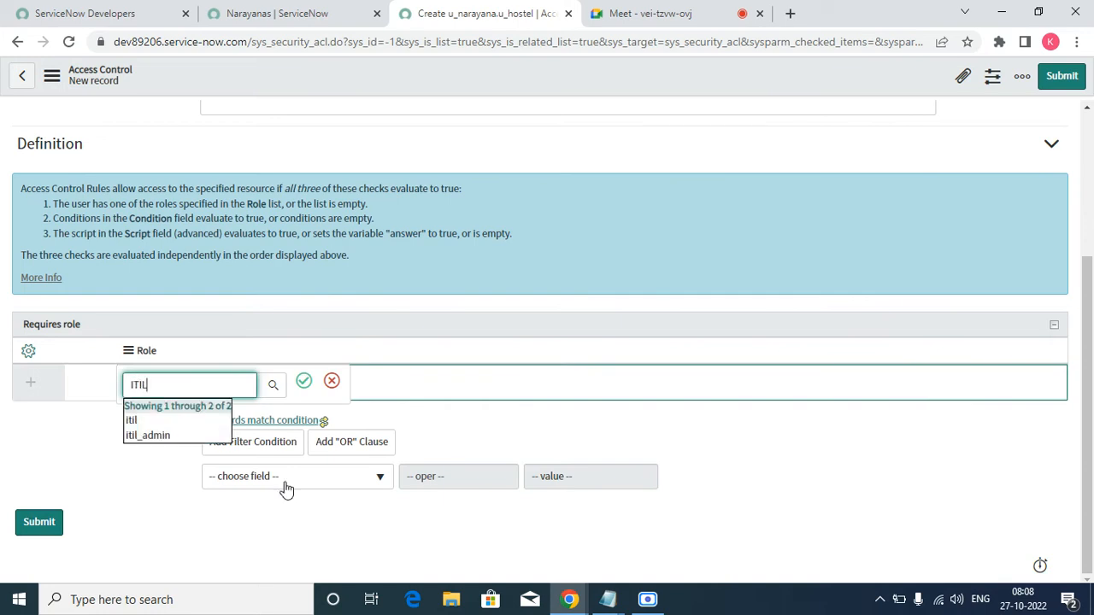
click(196, 437)
click(302, 382)
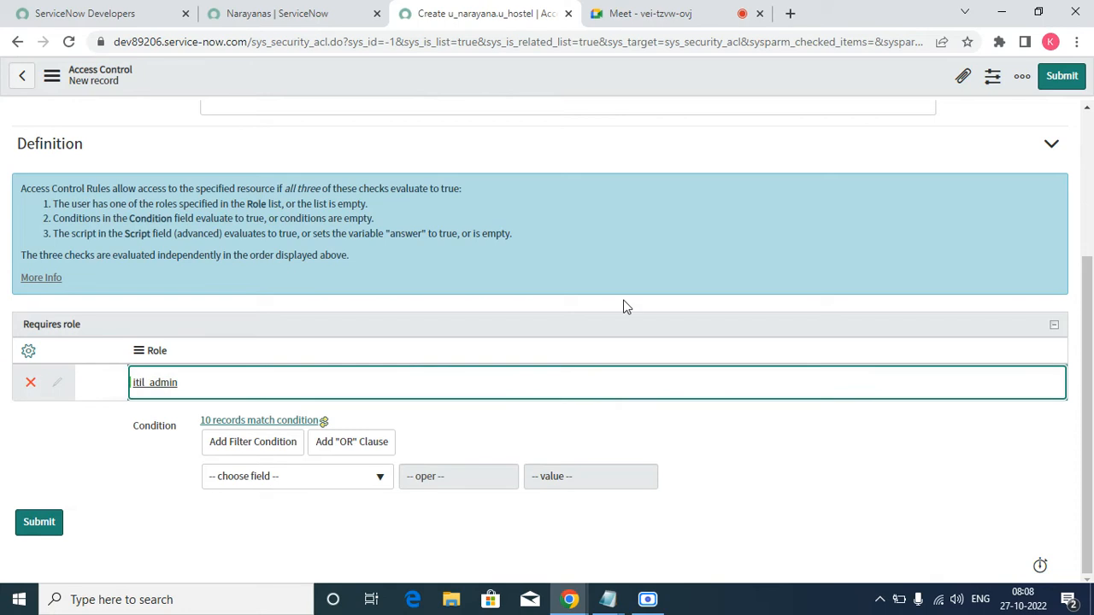
scroll(825, 234, up, 3)
right_click(837, 66)
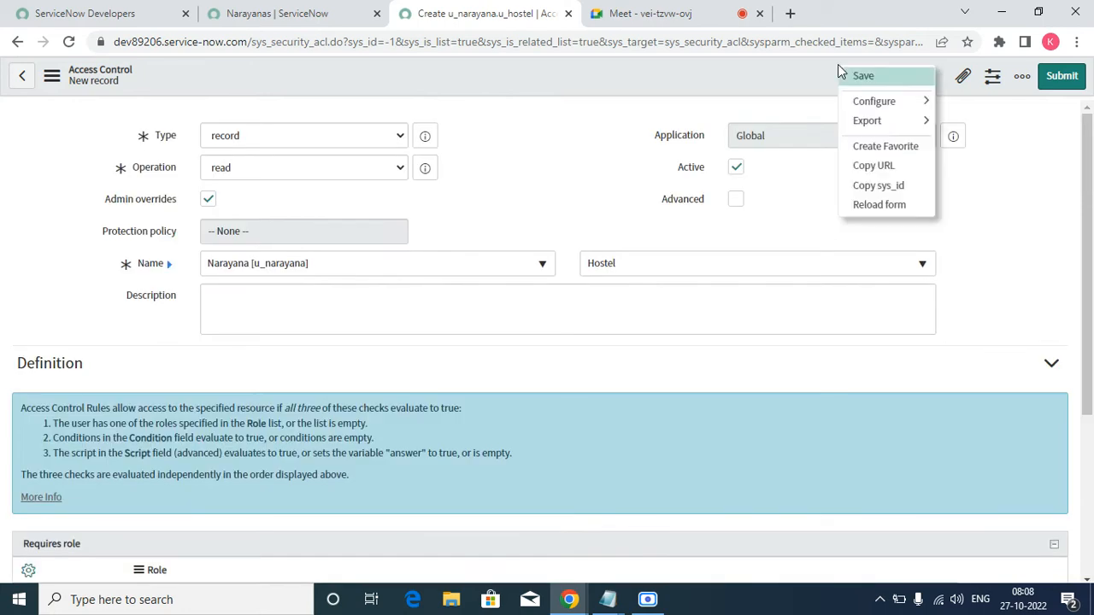
click(873, 76)
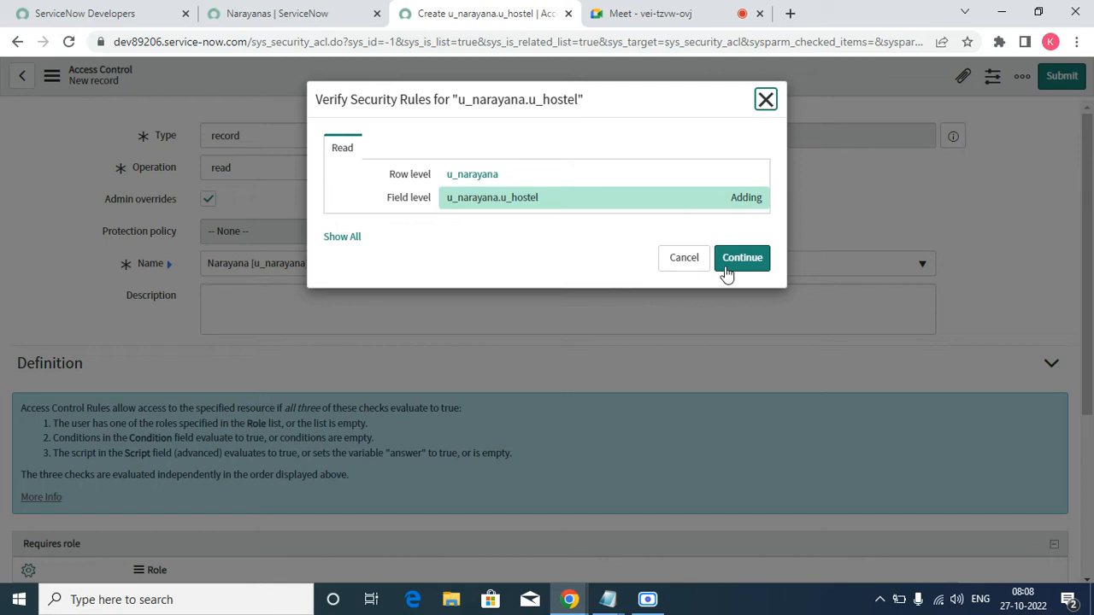
click(727, 261)
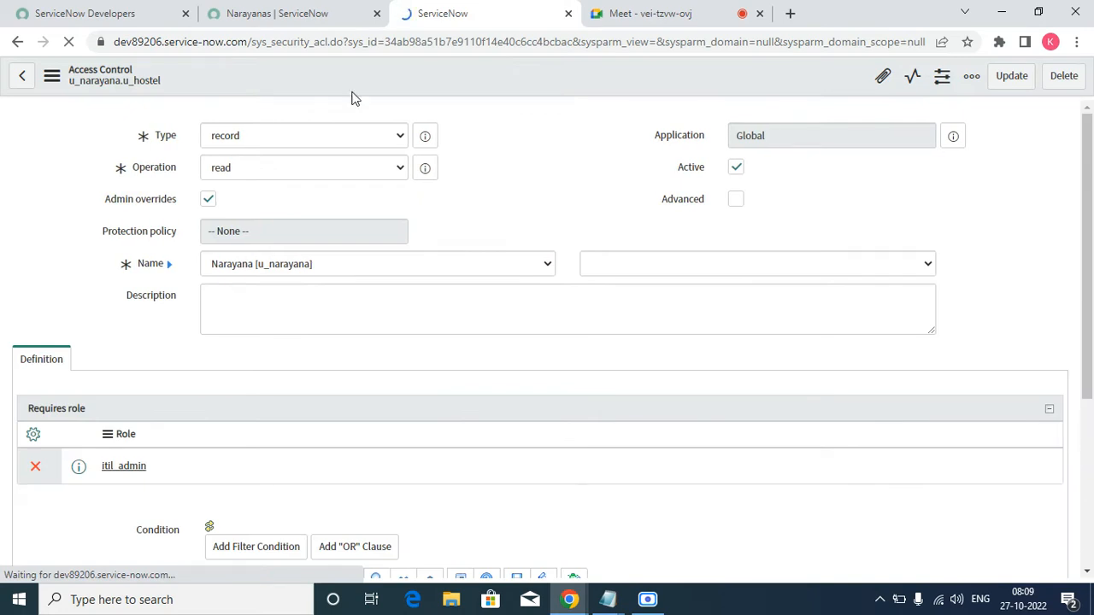
- Return to the Narayanas list page and impersonate the recently impersonated user
click(334, 17)
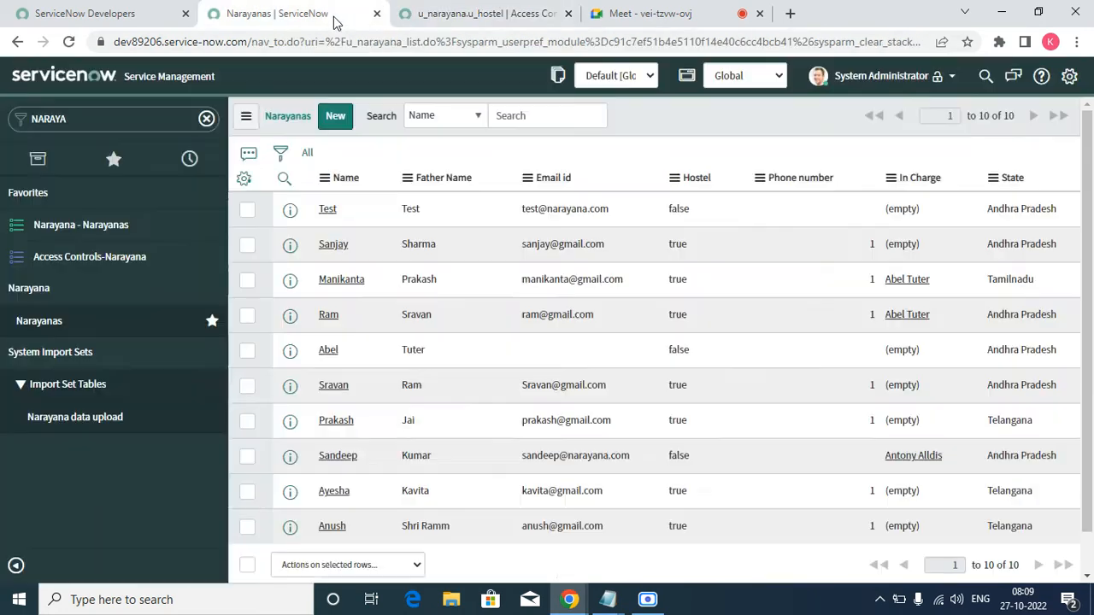
click(893, 77)
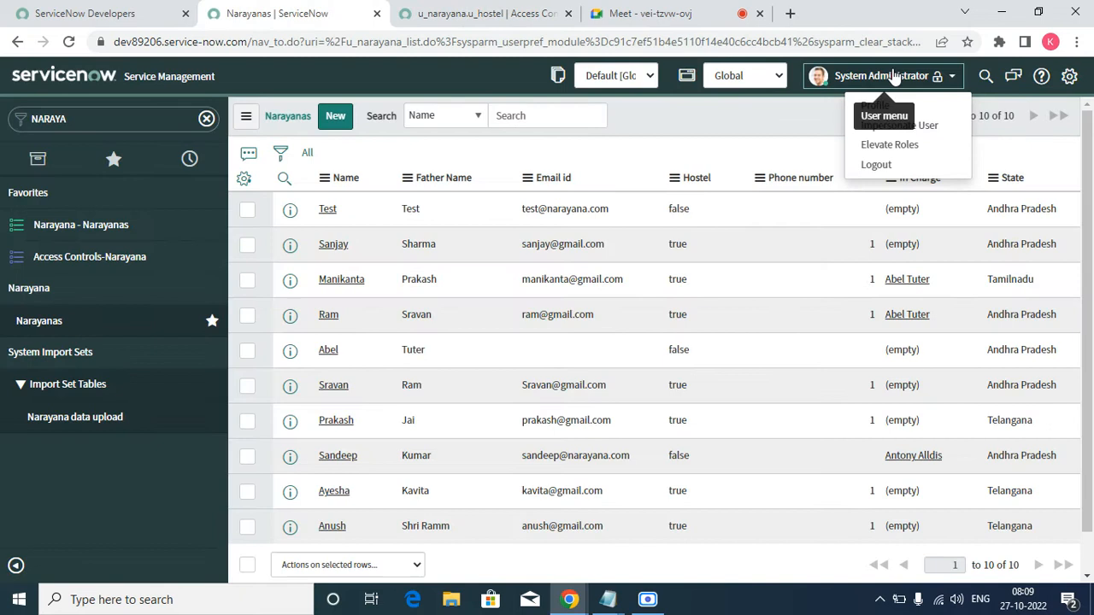
click(904, 128)
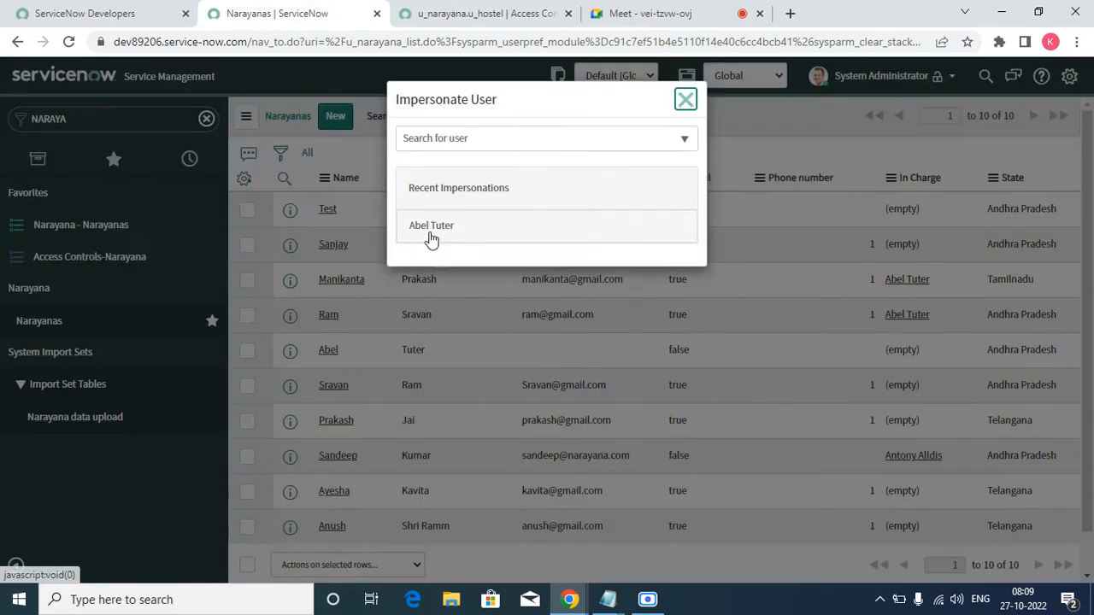
click(431, 226)
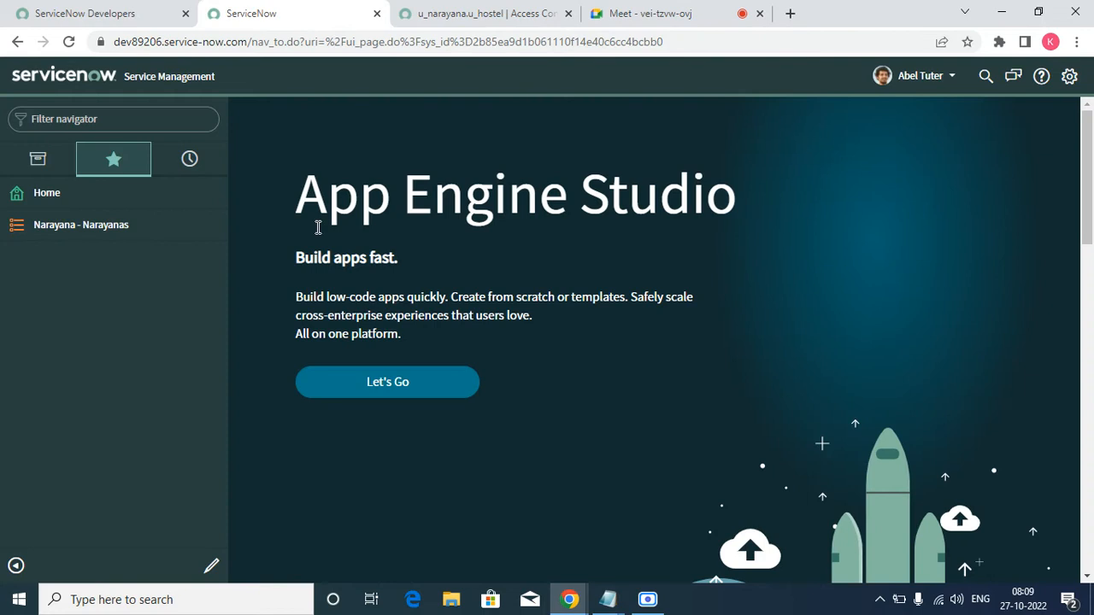
- Open the Test record from the Narayanas list as the impersonated user and check the fields under Hostel Details
click(128, 226)
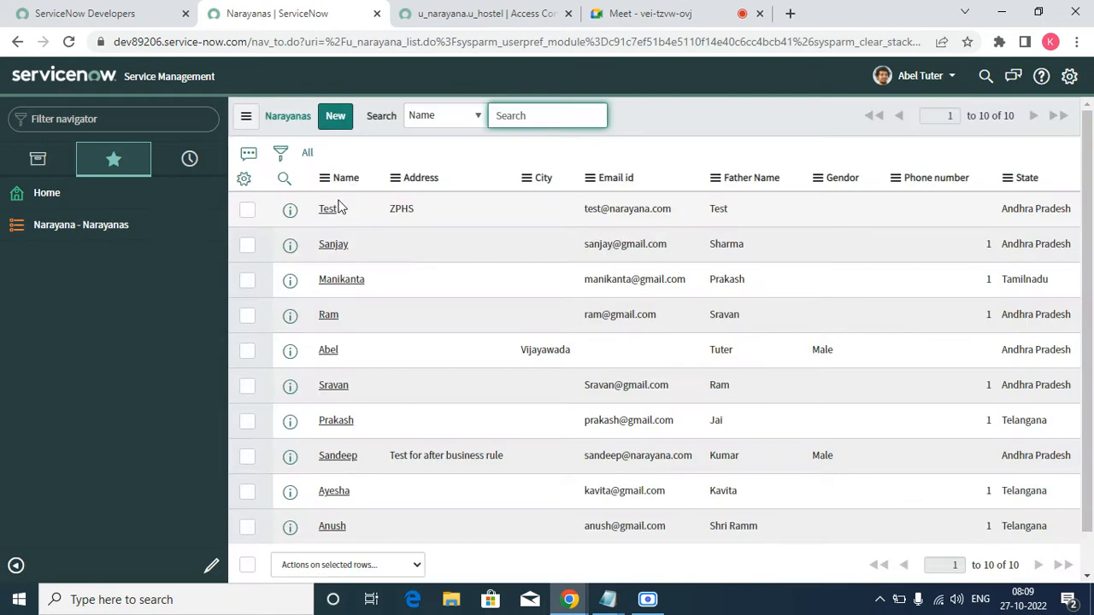
click(323, 211)
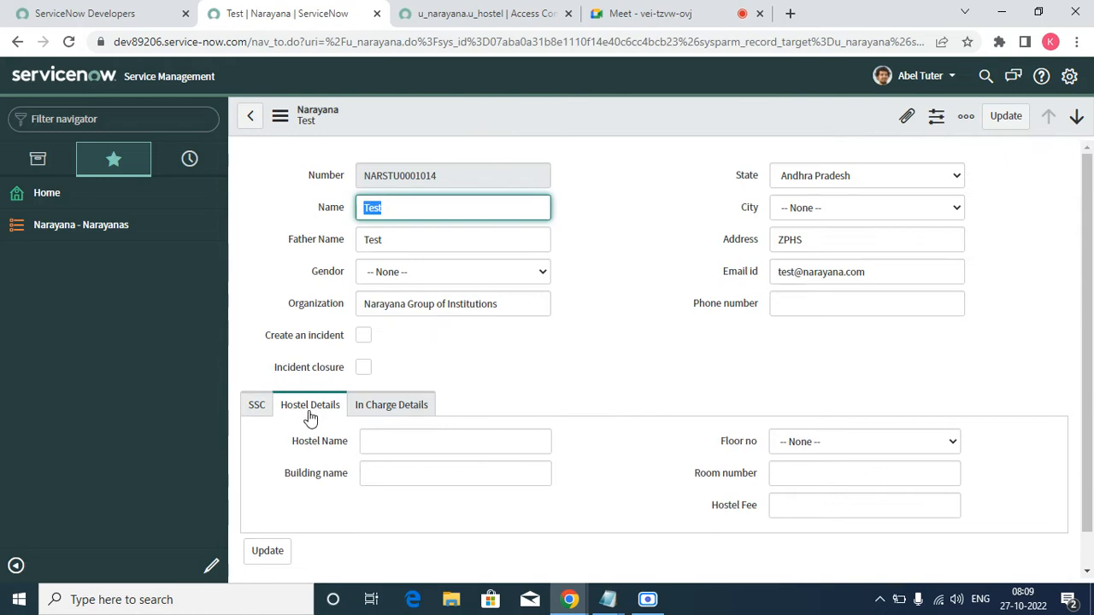
click(416, 451)
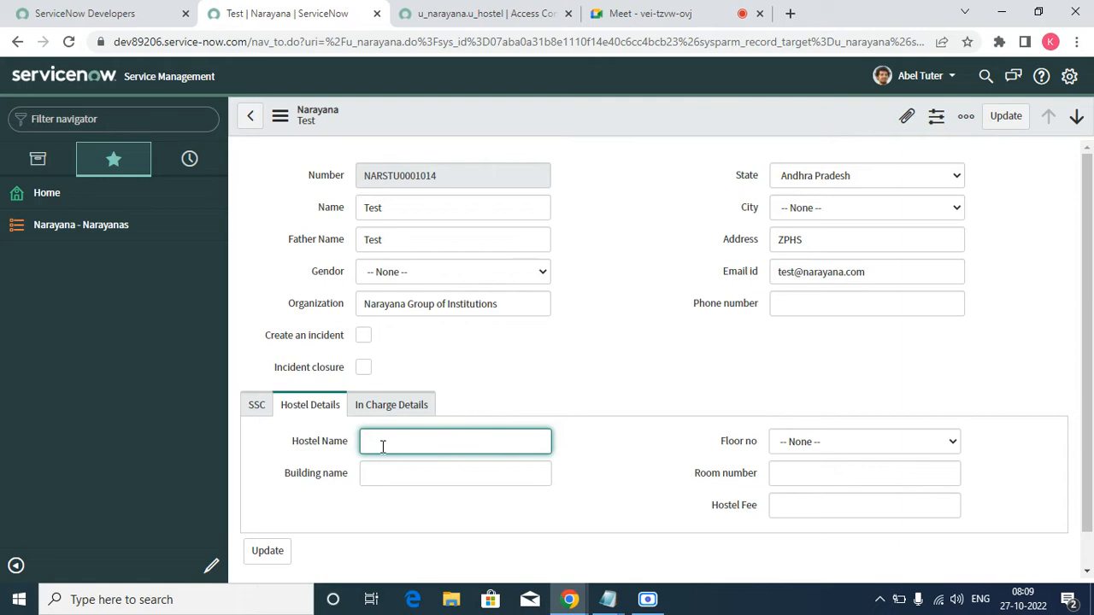
click(841, 441)
click(700, 330)
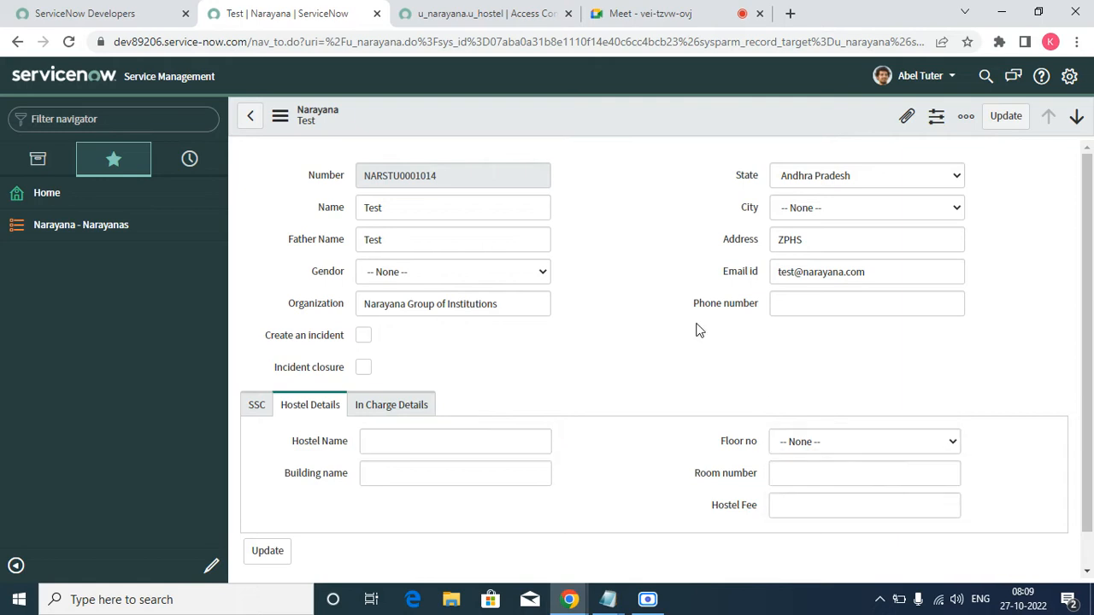
- End the impersonation and elevate the administrator session to the security_admin role
click(919, 75)
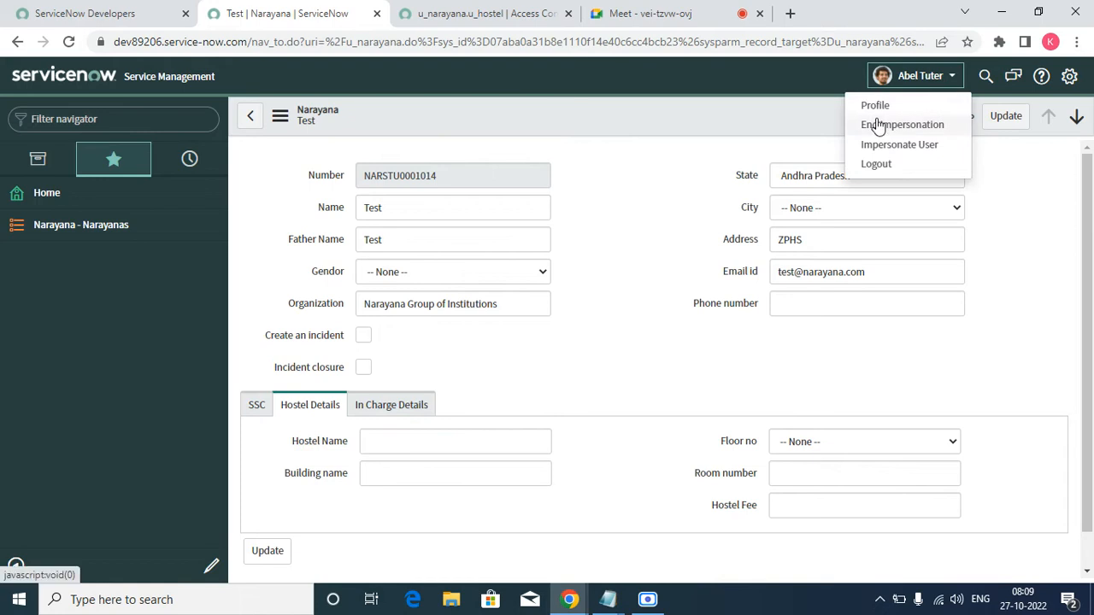
click(878, 125)
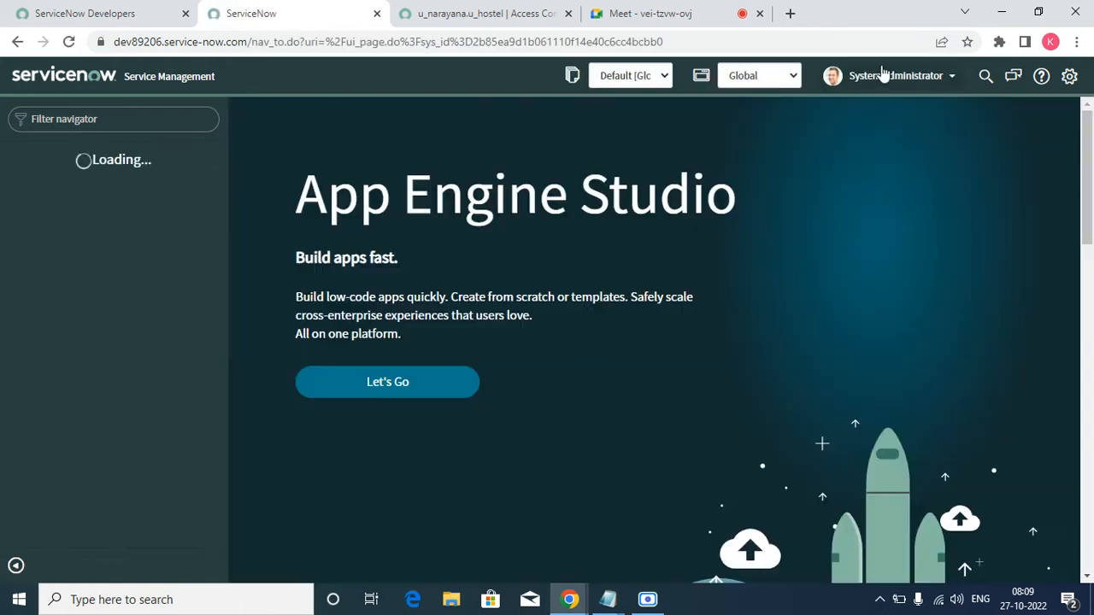
click(883, 75)
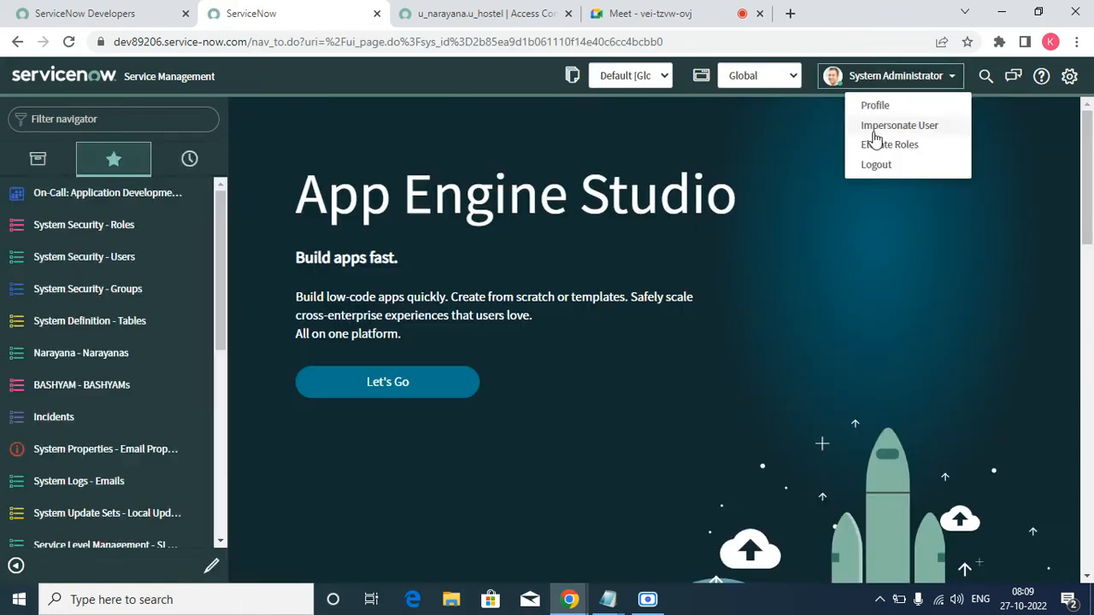
click(882, 145)
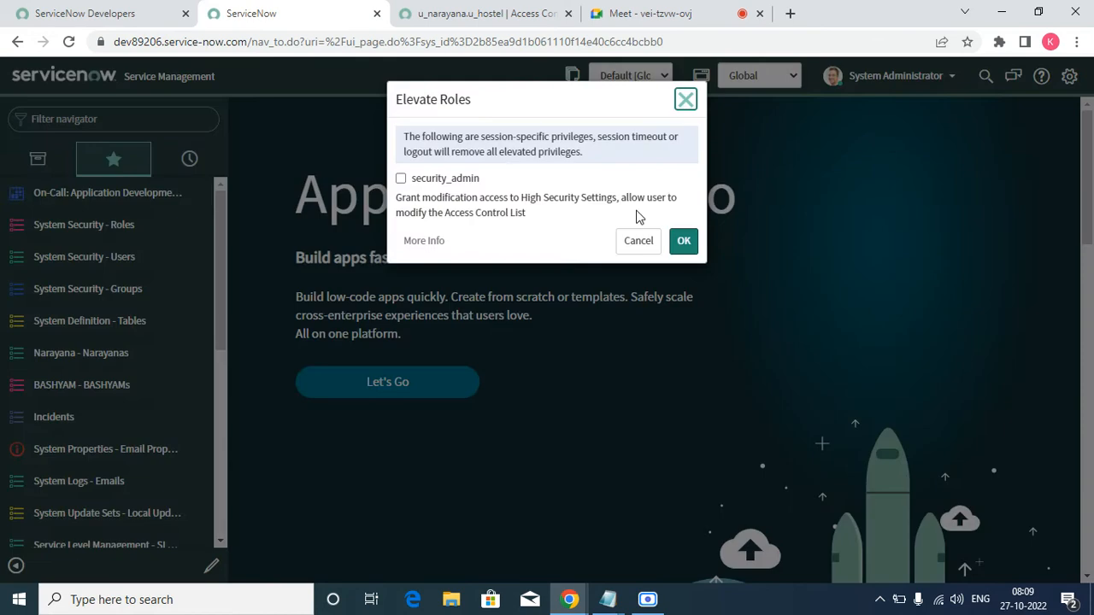
click(393, 170)
click(401, 177)
click(682, 241)
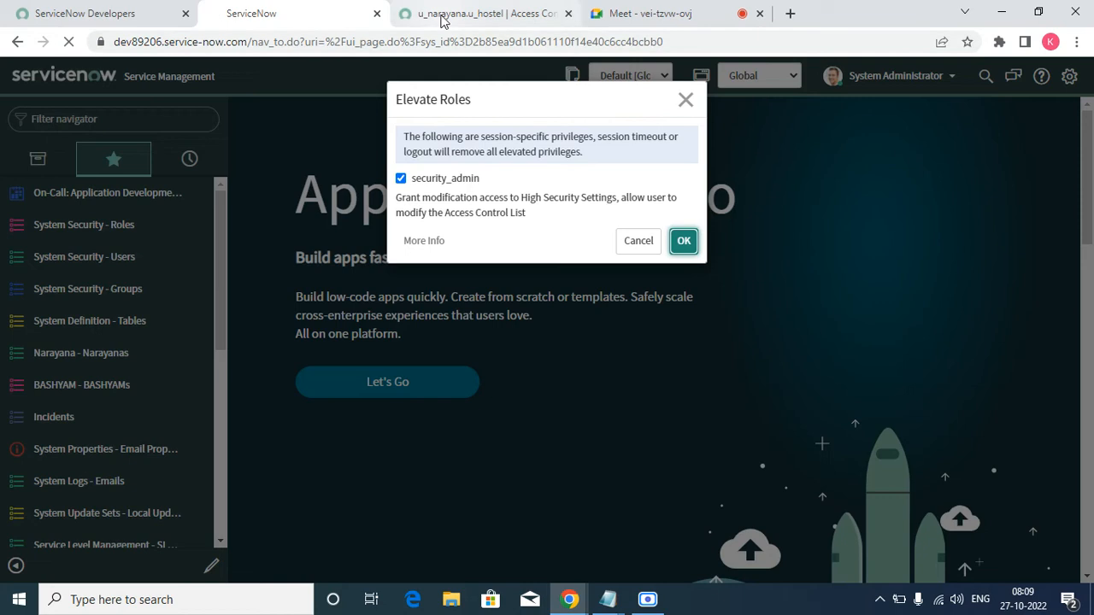
- Verify that security_admin is enabled in the elevated roles, close without changes, and return to the Hostel access control page
click(446, 14)
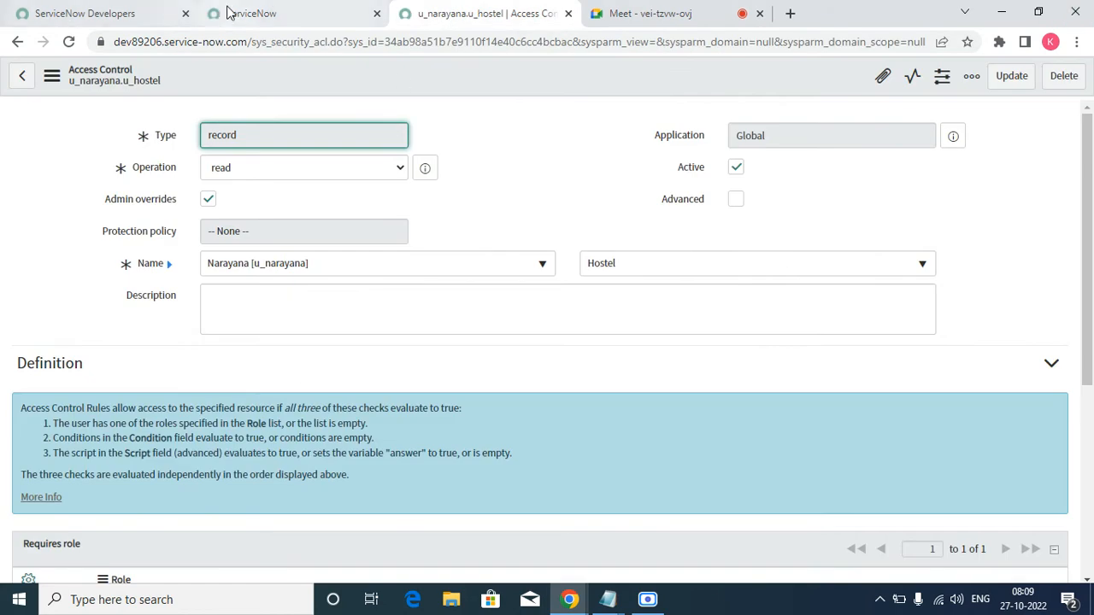
click(257, 14)
click(888, 77)
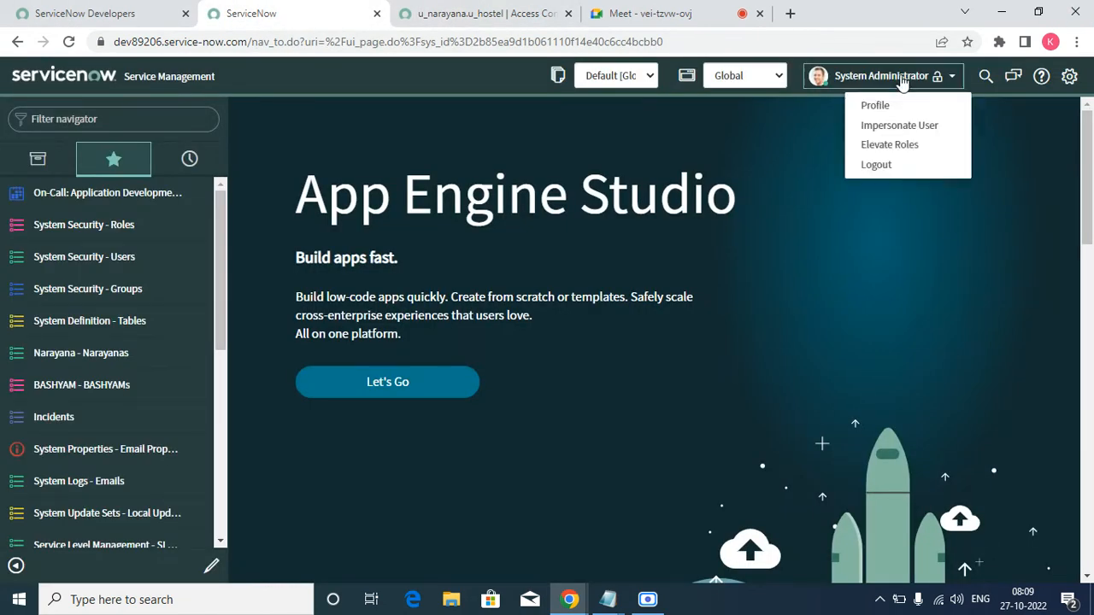
click(897, 145)
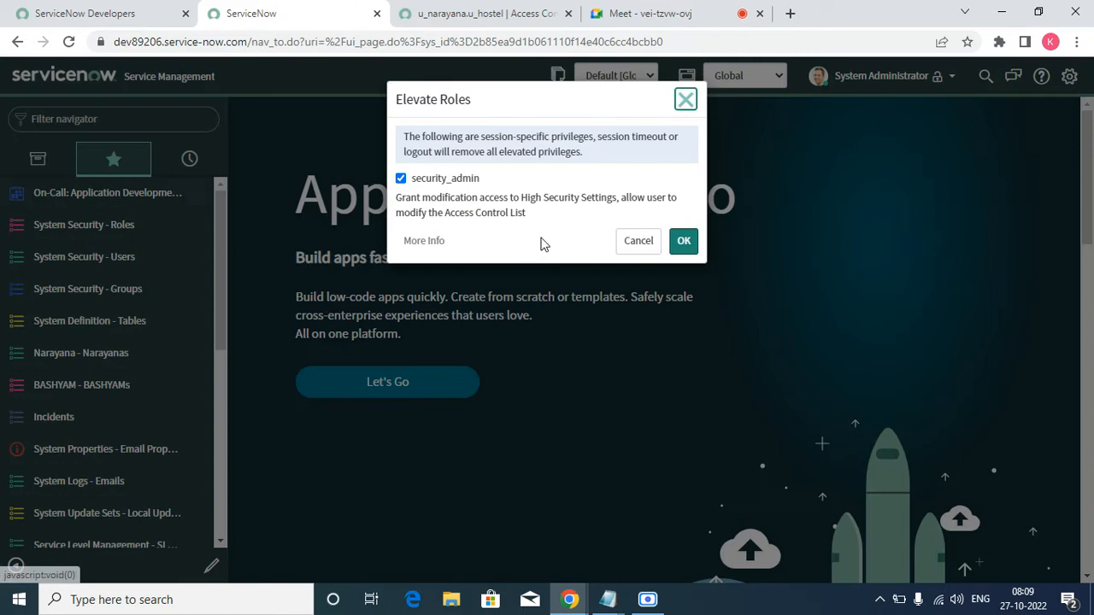
click(639, 240)
click(481, 12)
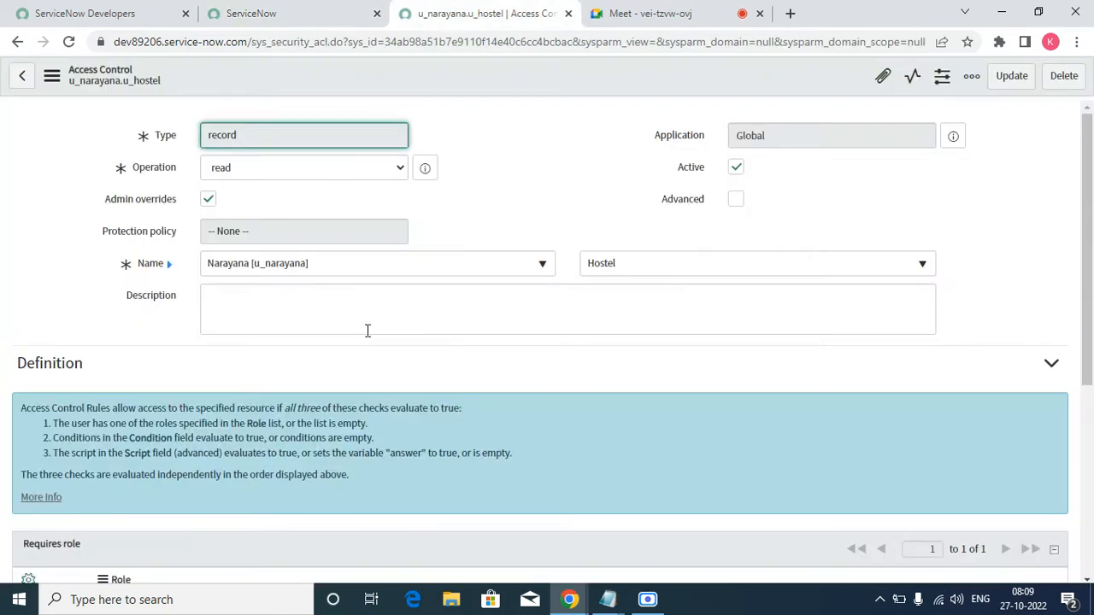
- Replace the itil_admin role with u_narayana_user in the Hostel read access control's required roles and save the record
scroll(367, 331, down, 4)
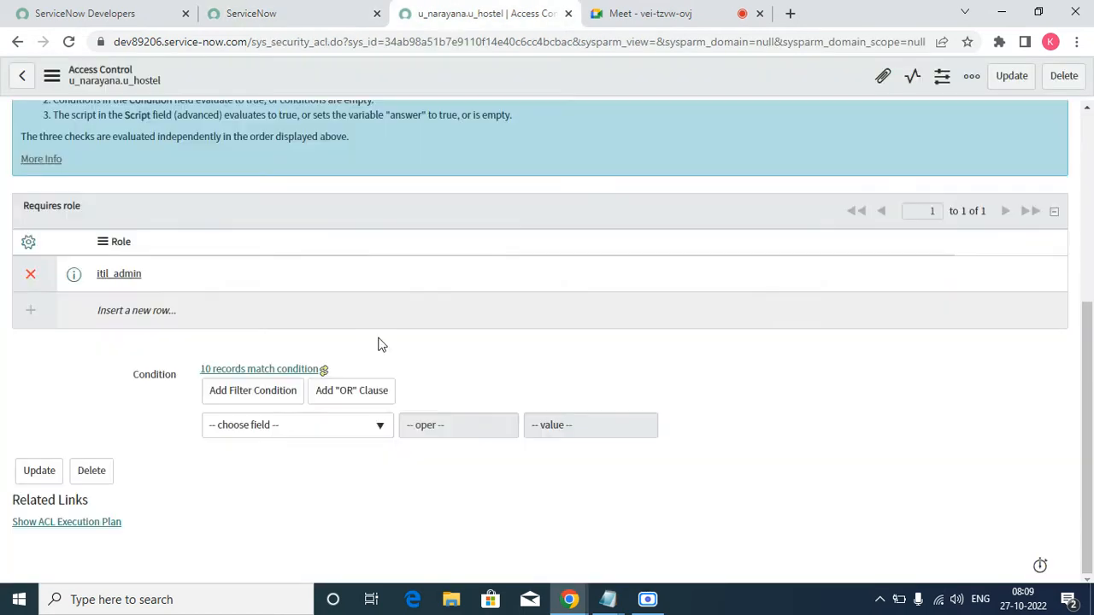
click(31, 274)
click(115, 311)
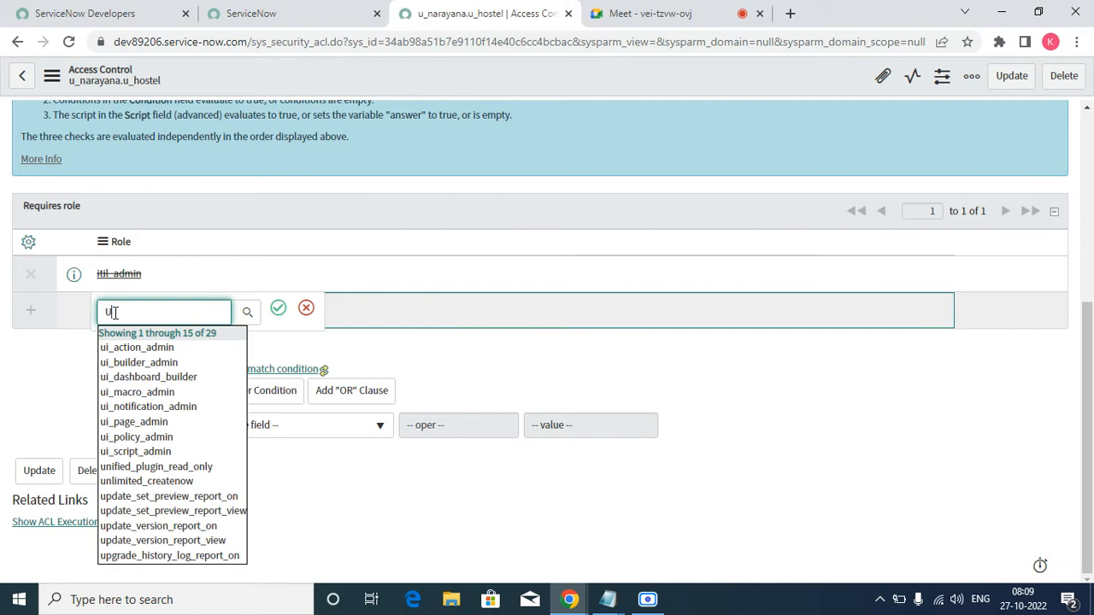
text(u_)
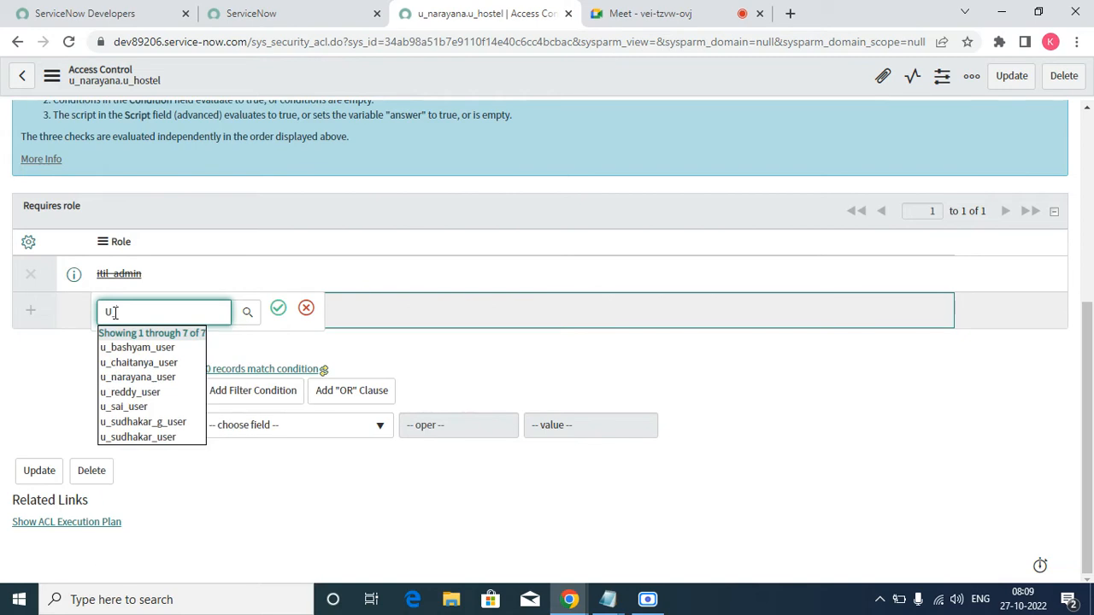
text(n)
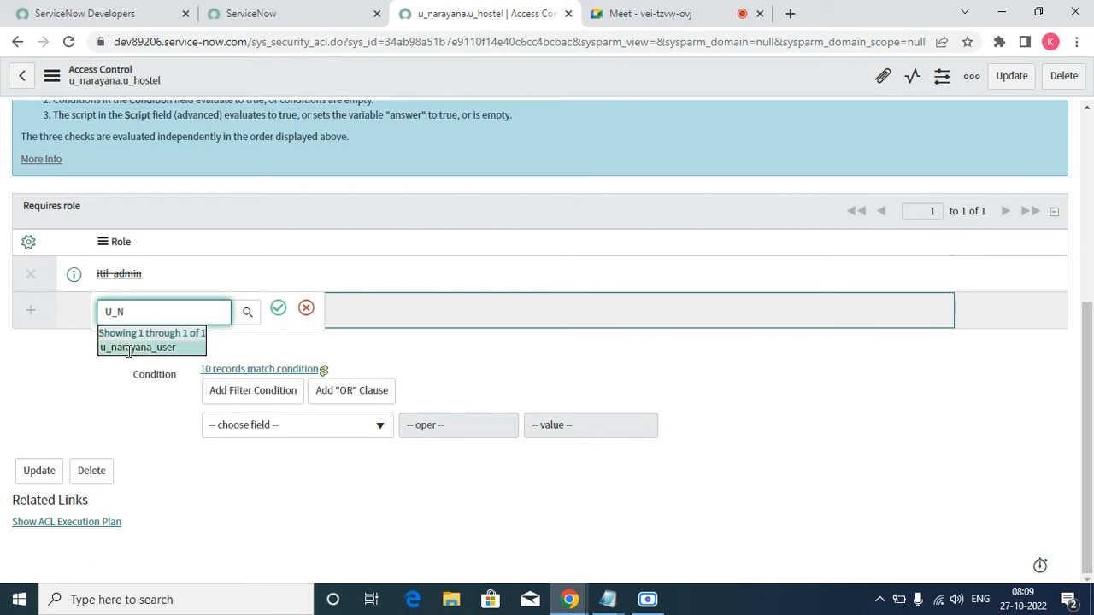
click(130, 349)
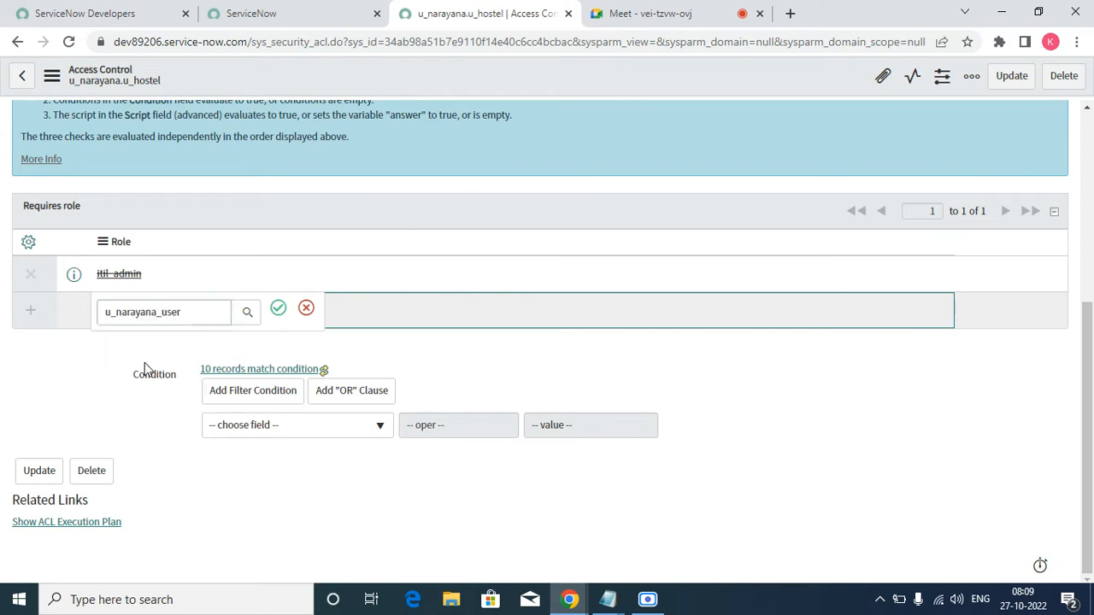
click(278, 308)
scroll(521, 311, up, 4)
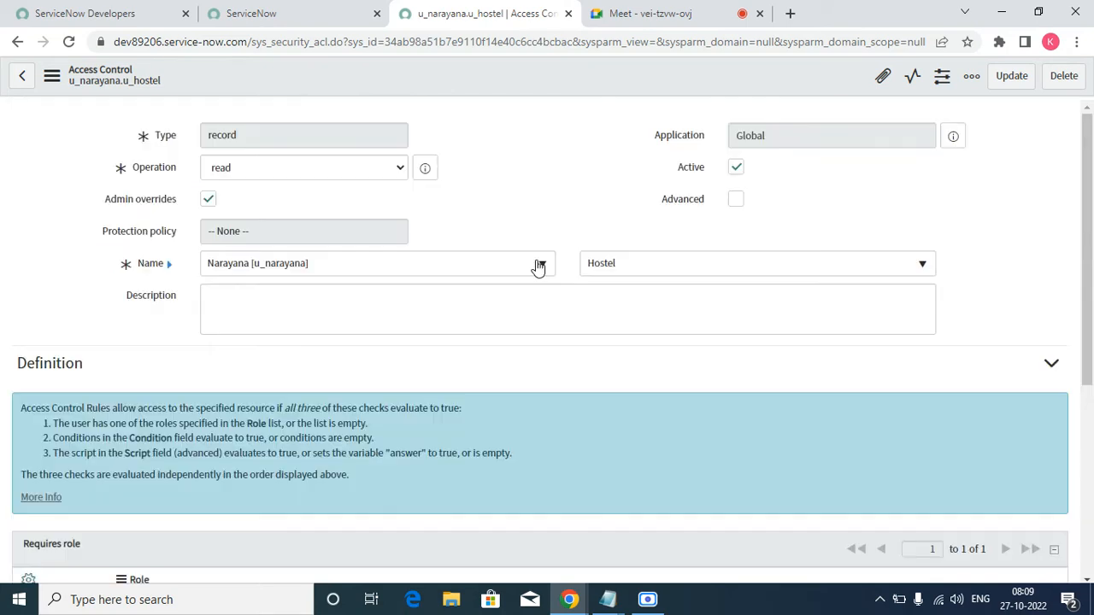
right_click(555, 73)
click(572, 76)
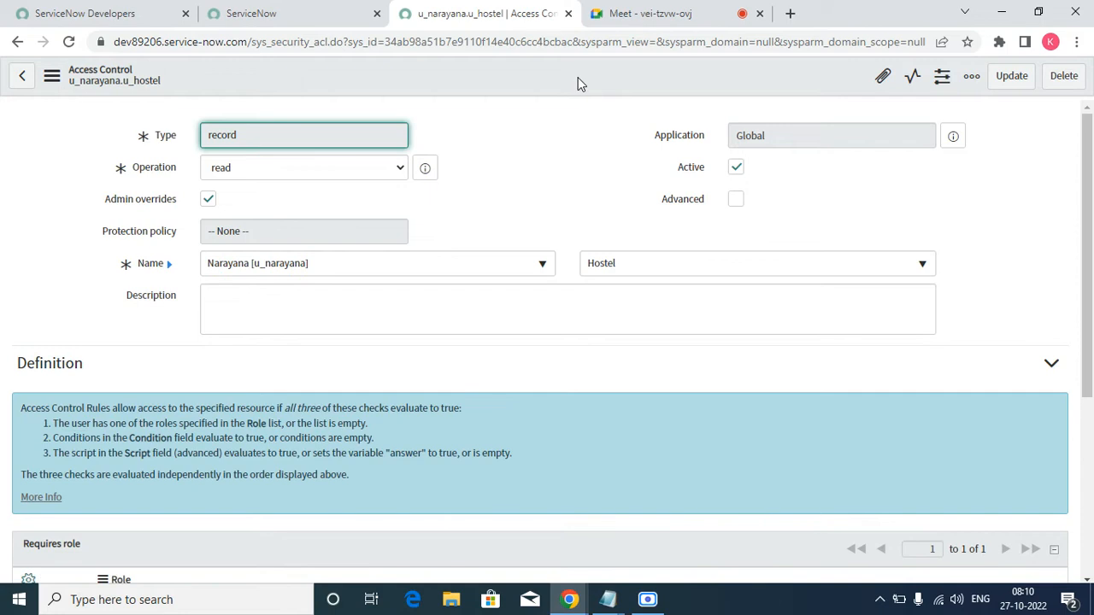
- Impersonate the recently impersonated user and open the Test record from the Narayanas list to check the Hostel field
click(324, 10)
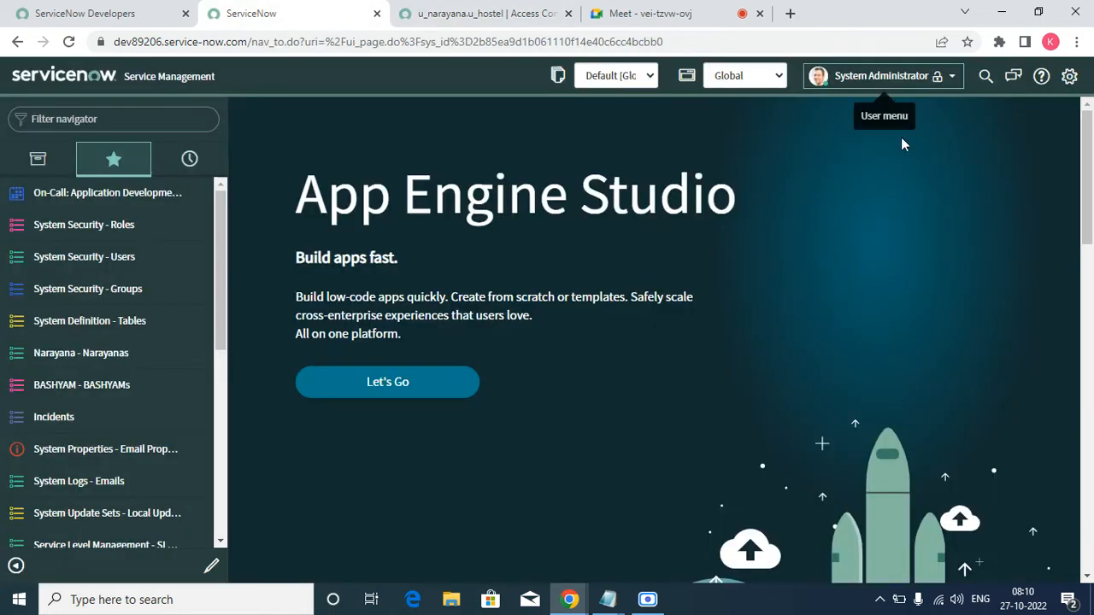
click(902, 83)
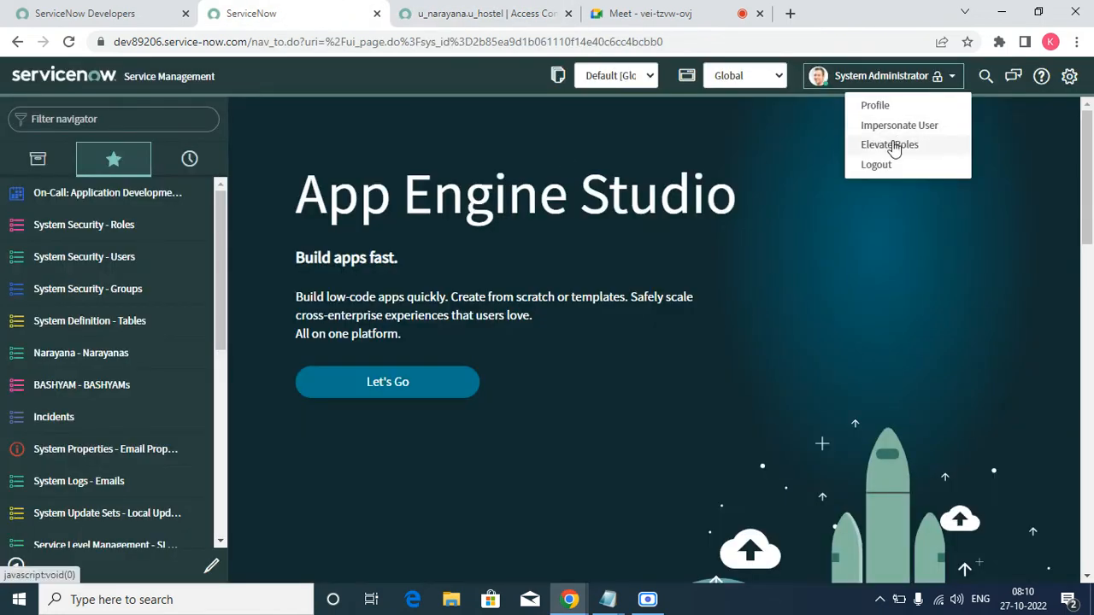
click(890, 128)
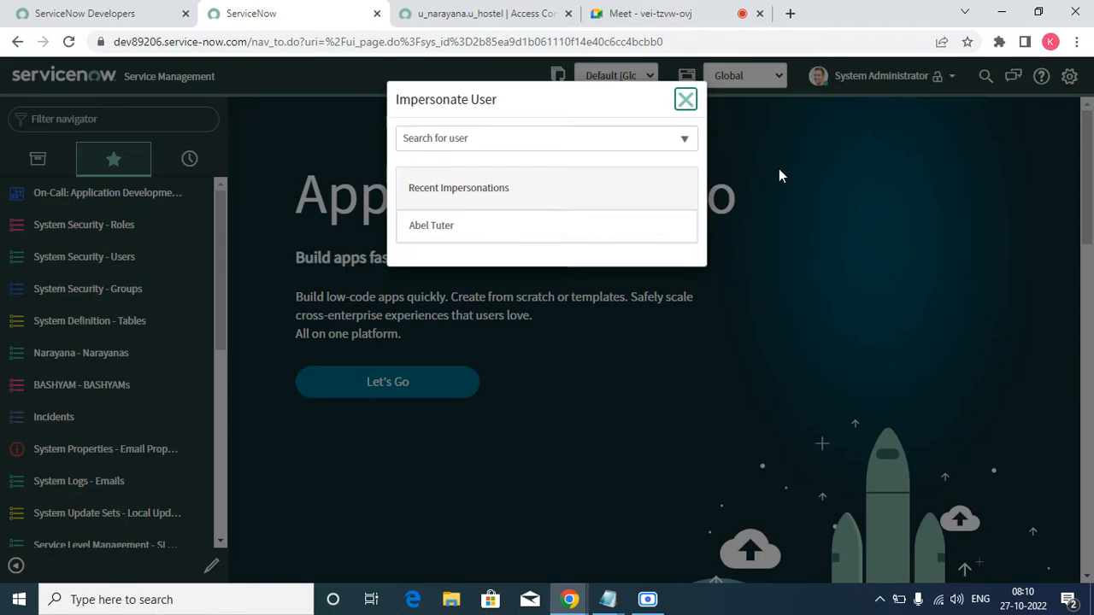
click(487, 220)
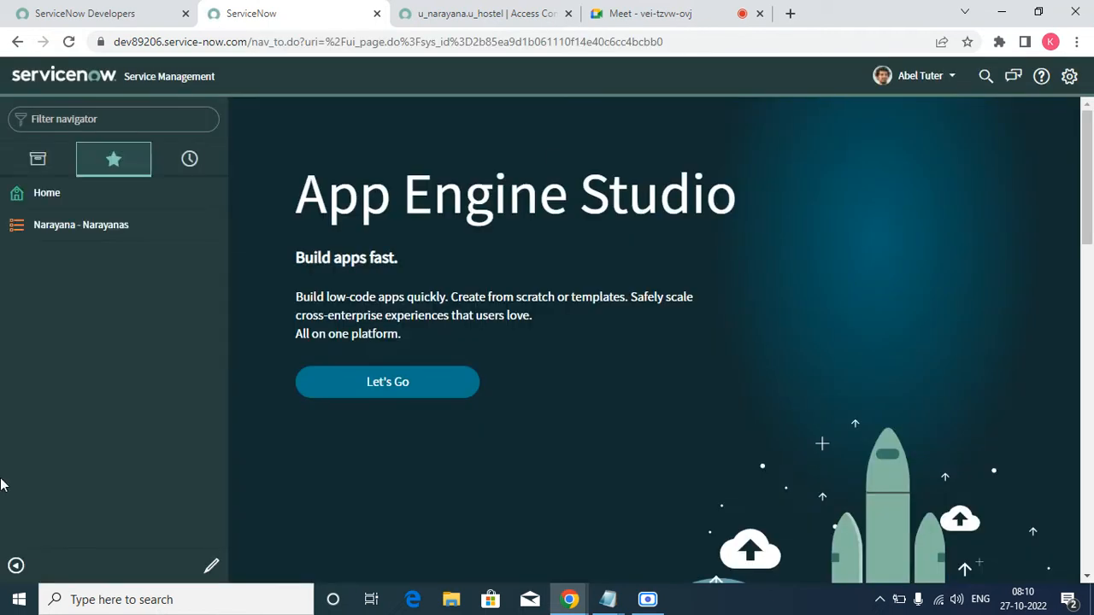
click(73, 224)
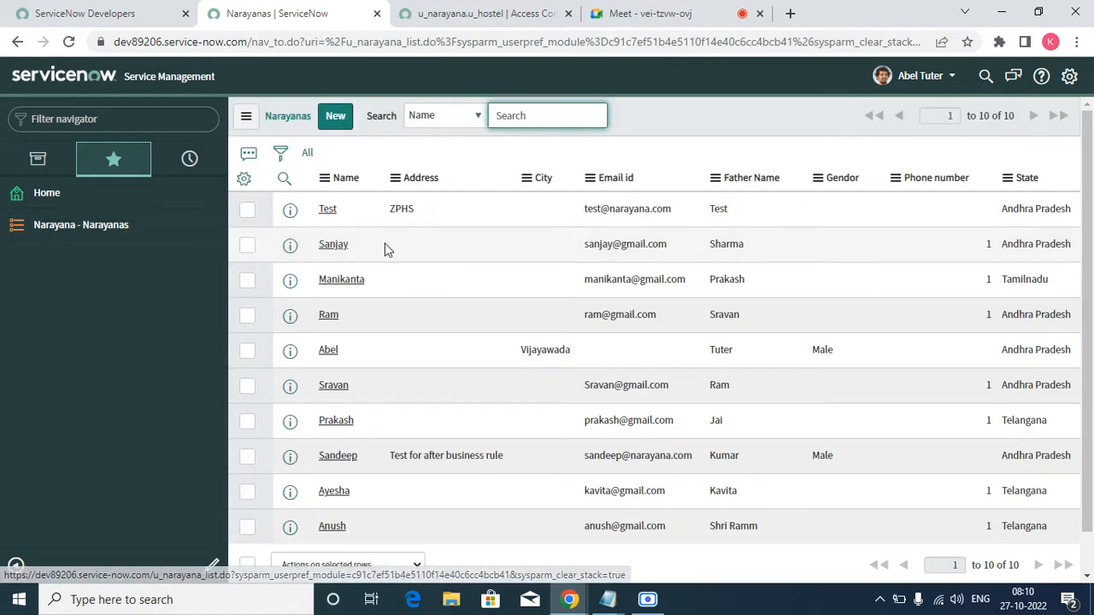
click(333, 212)
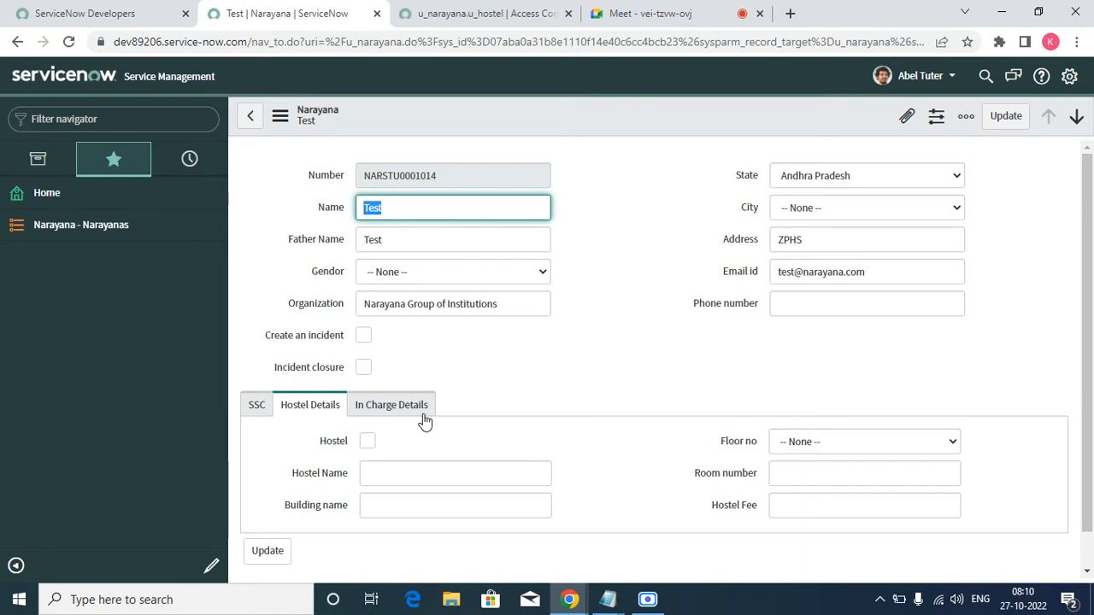
- Impersonate the same user again, and end the impersonation to return to the System Administrator session
click(942, 75)
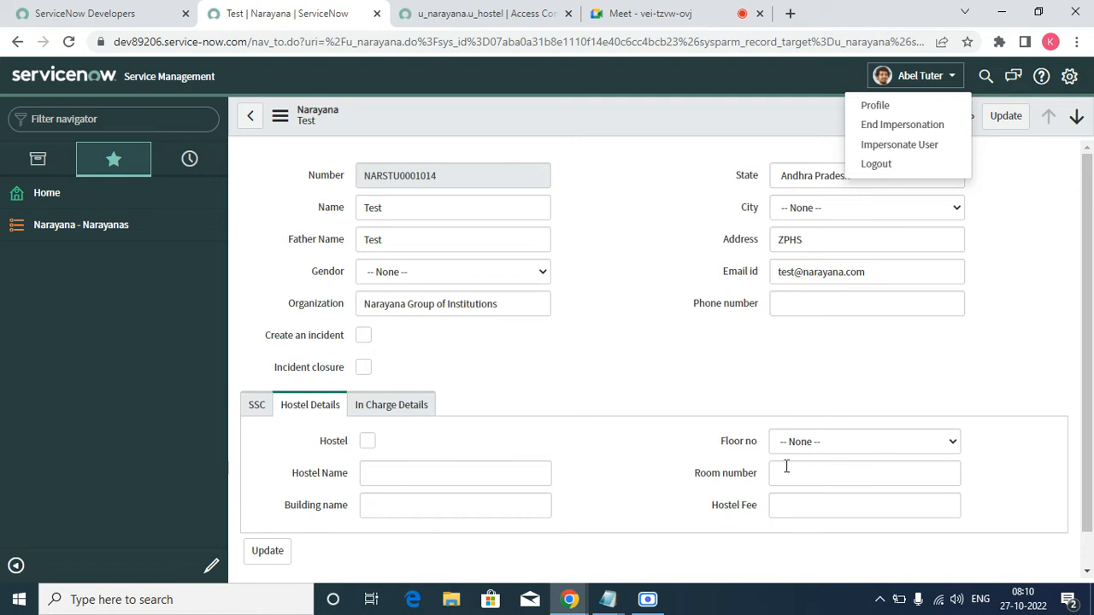
click(893, 144)
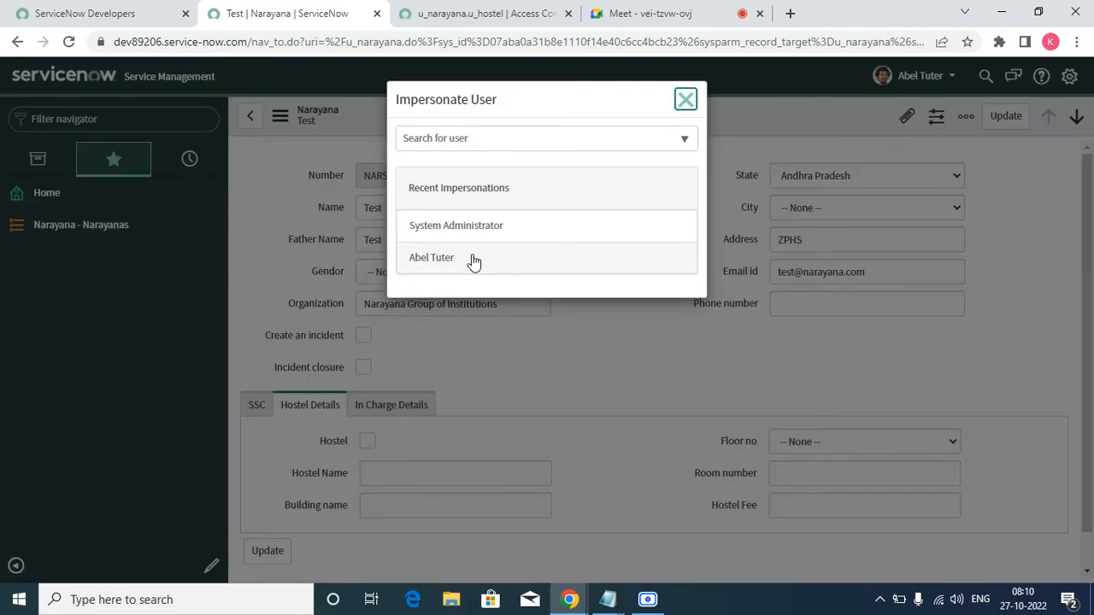
click(474, 260)
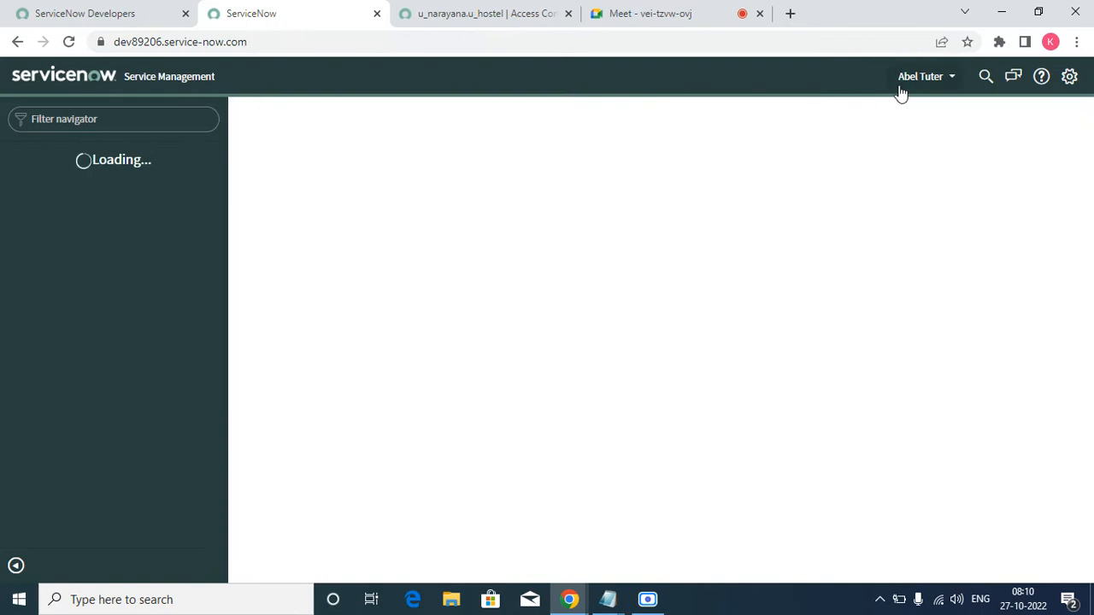
click(908, 78)
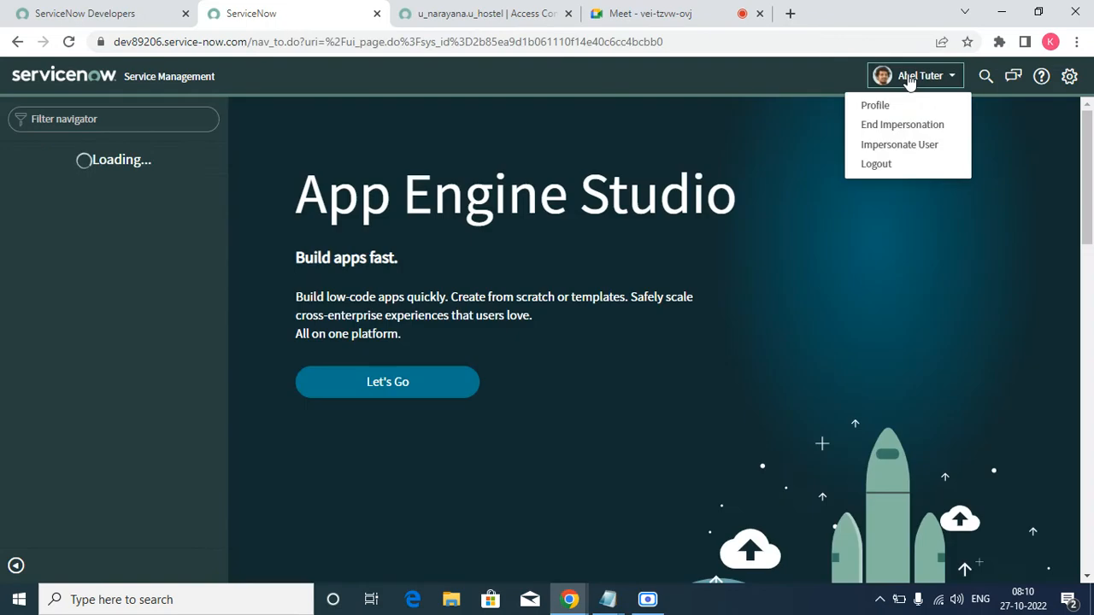
click(877, 125)
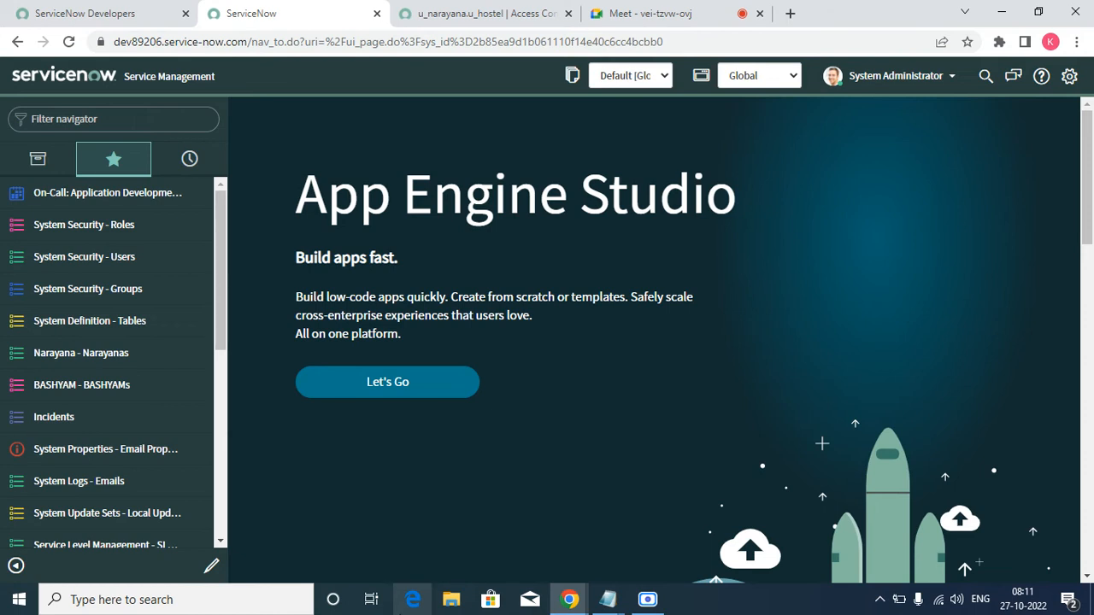
- Open the dictionary entry of the Hostel field from the Test record in the Narayanas list
click(72, 357)
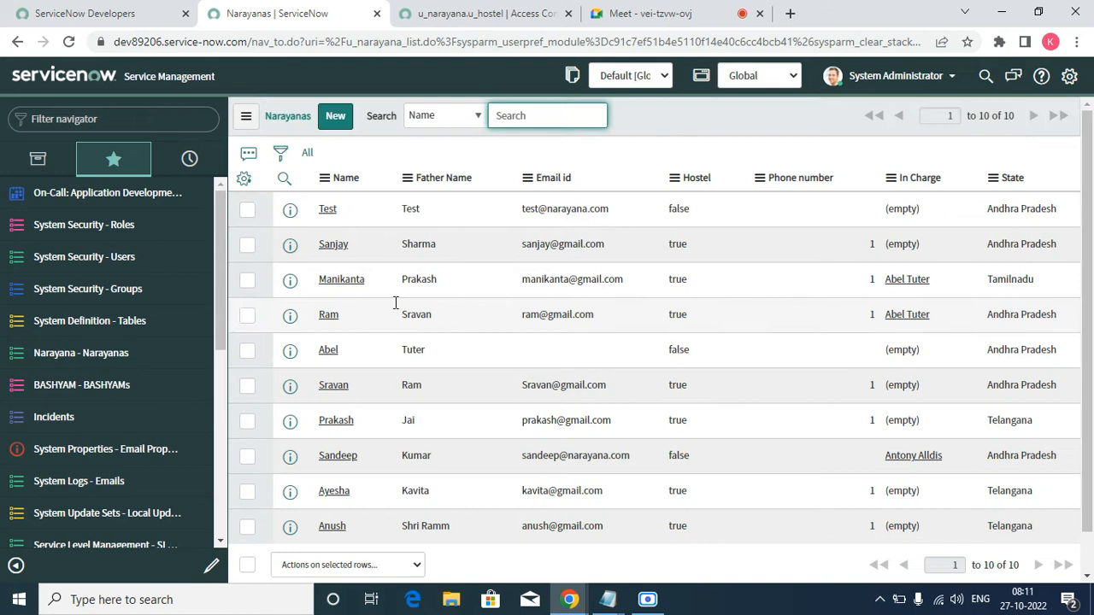
click(329, 212)
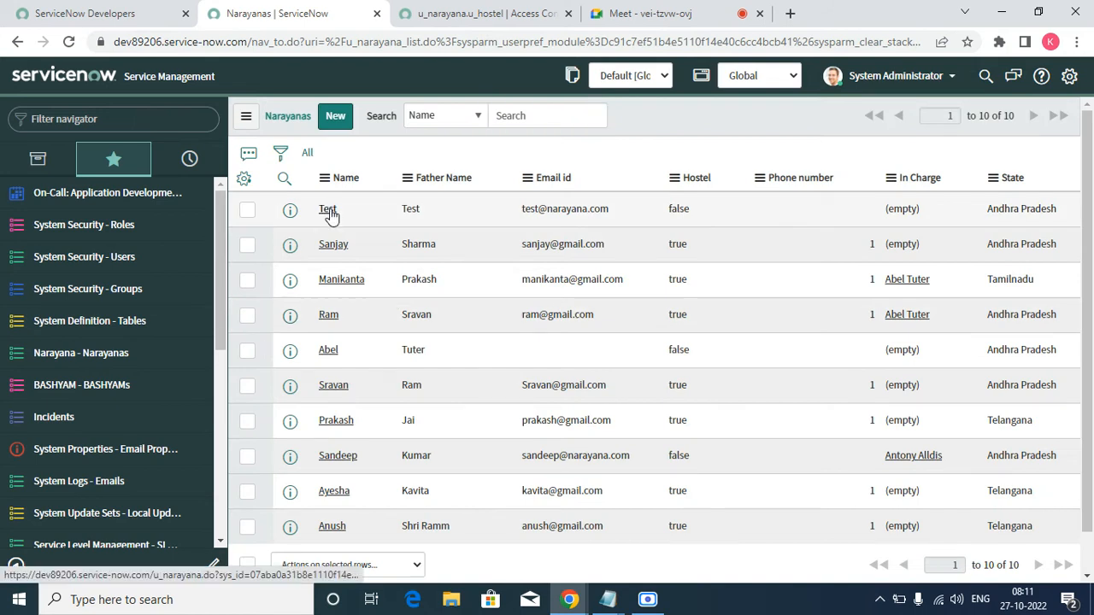
click(329, 210)
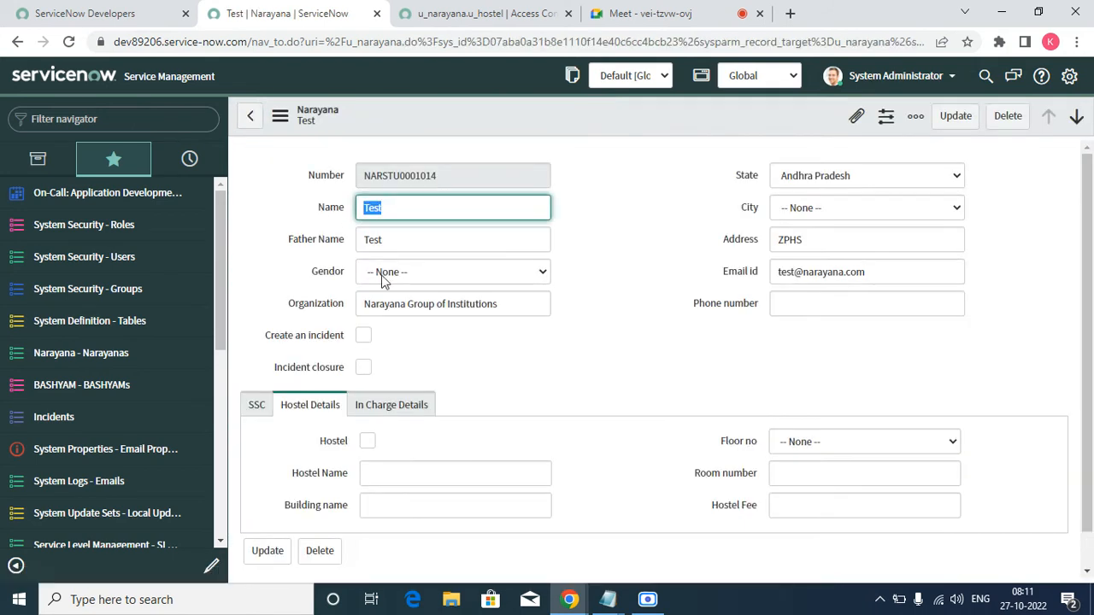
right_click(350, 441)
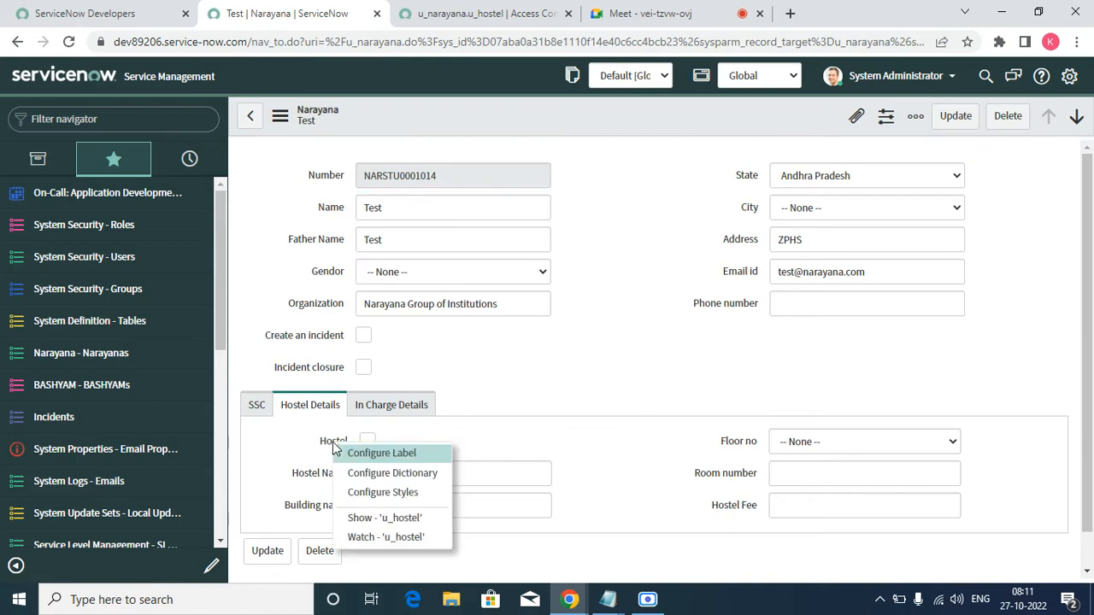
click(380, 479)
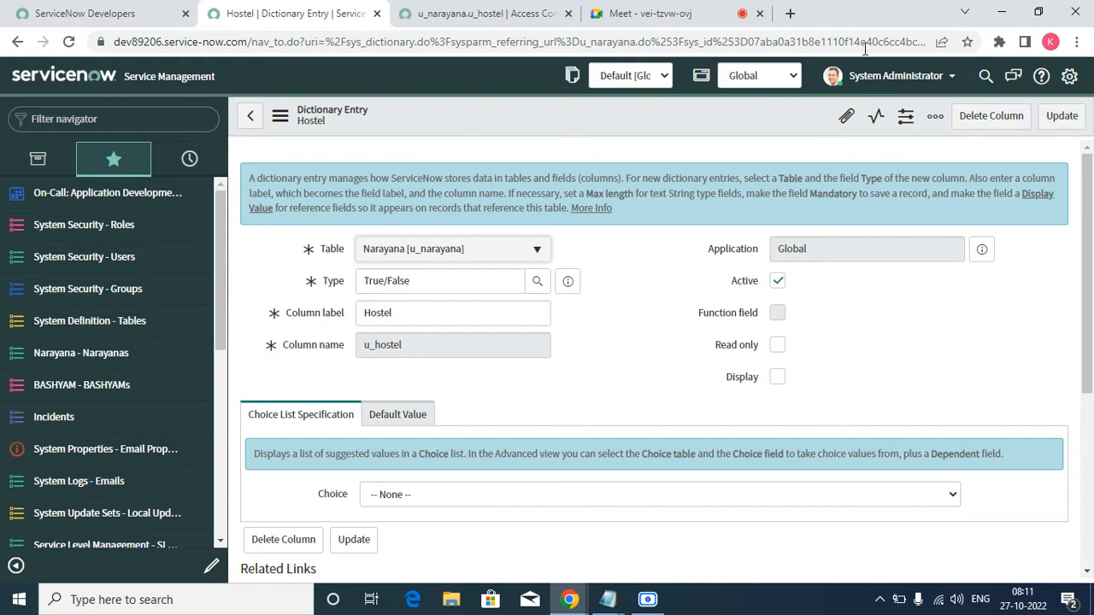
- Elevate the administrator session to the security_admin role
click(945, 77)
click(910, 145)
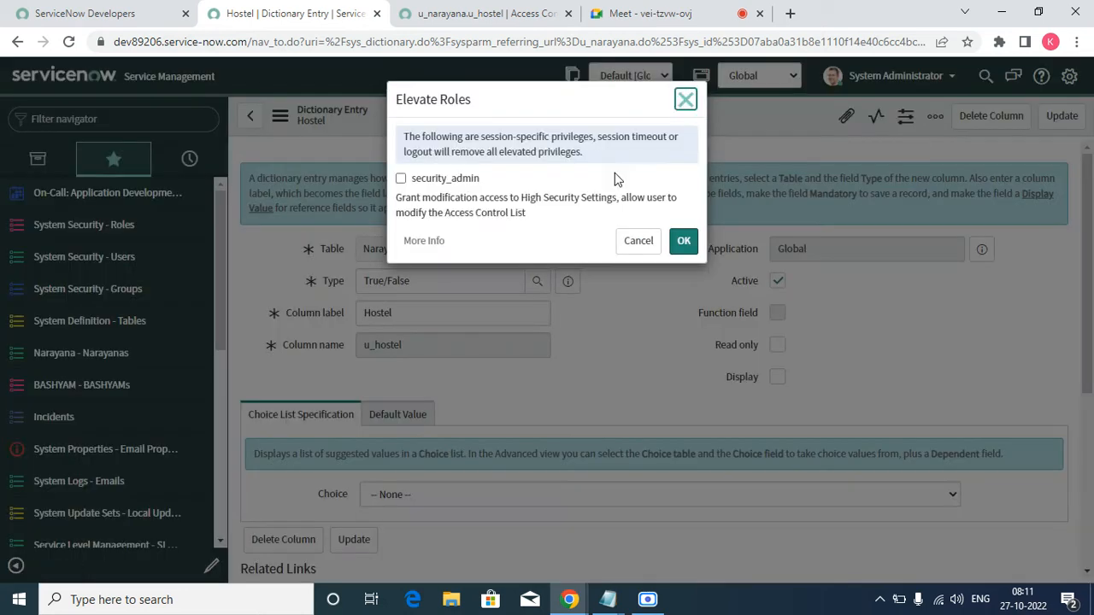
click(410, 181)
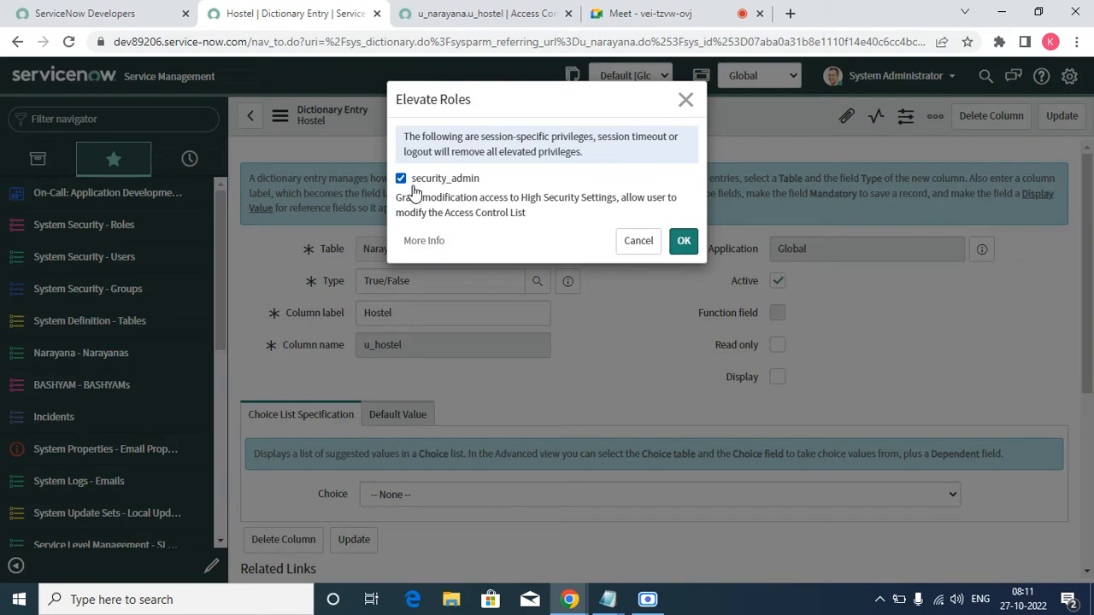
click(682, 244)
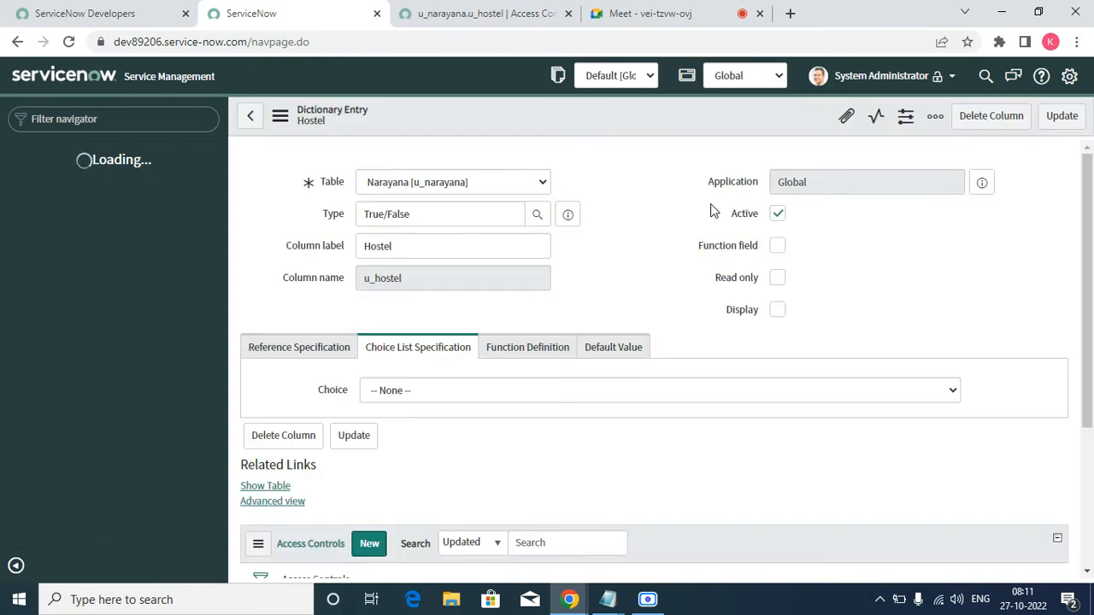
- Create a new access control for the Hostel field and set its operation to write
scroll(671, 312, down, 4)
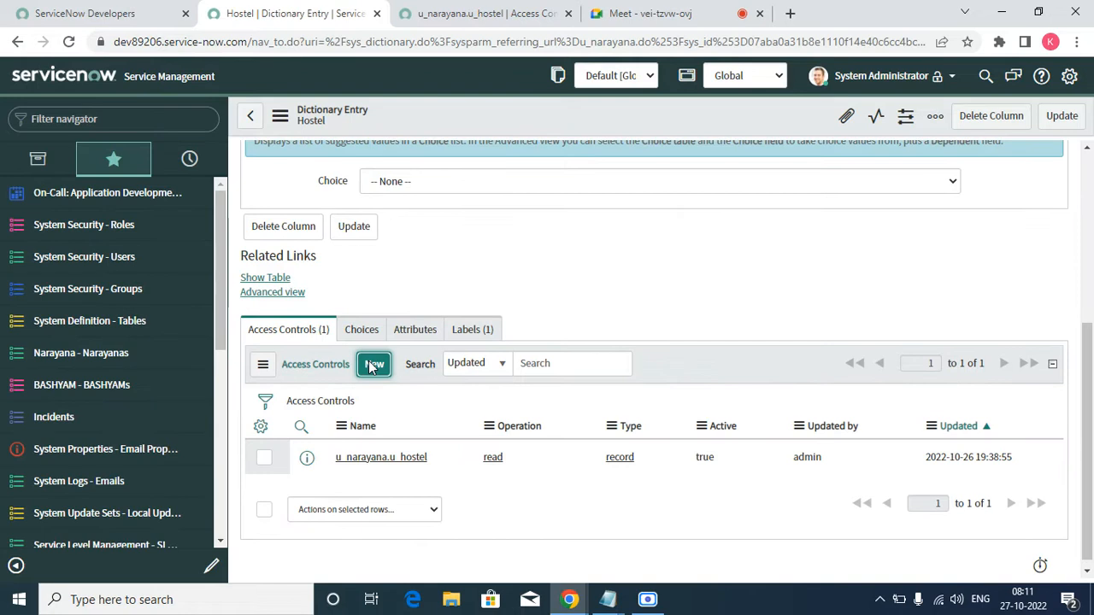
click(371, 365)
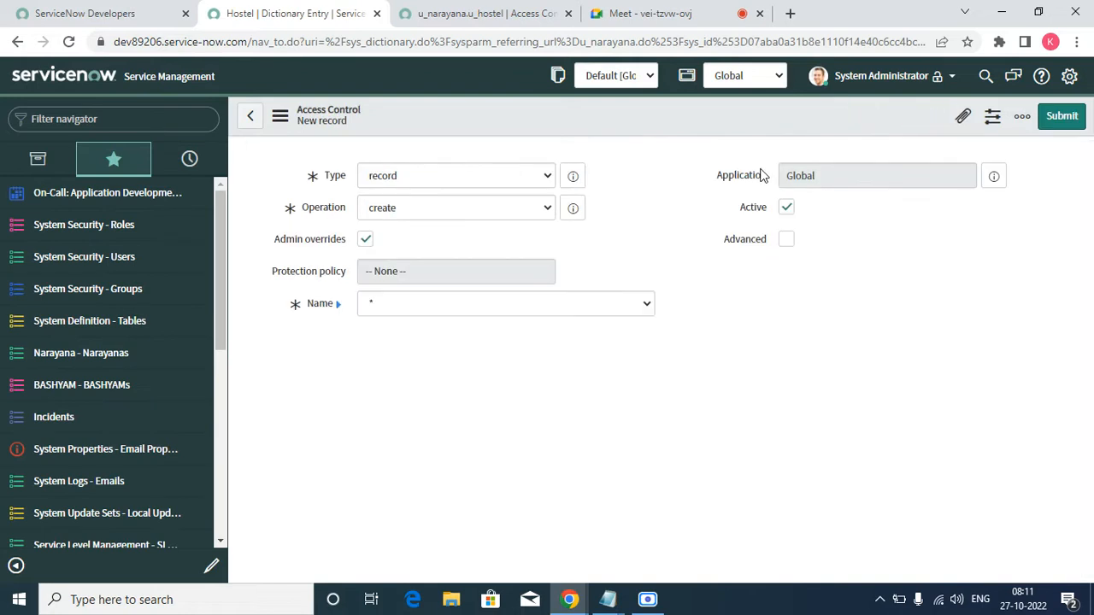
click(500, 214)
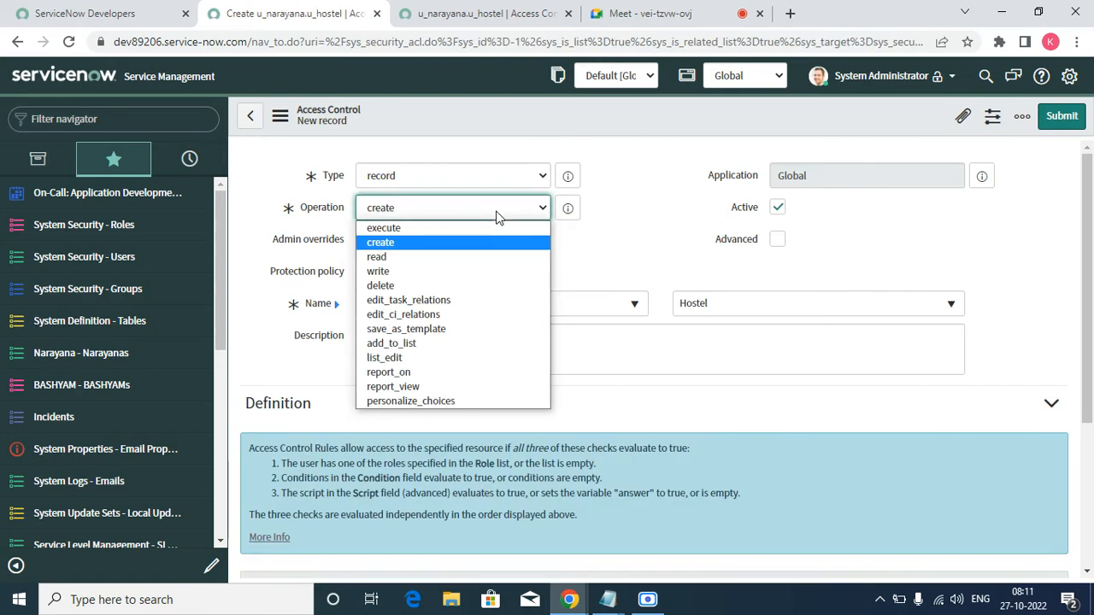
click(417, 270)
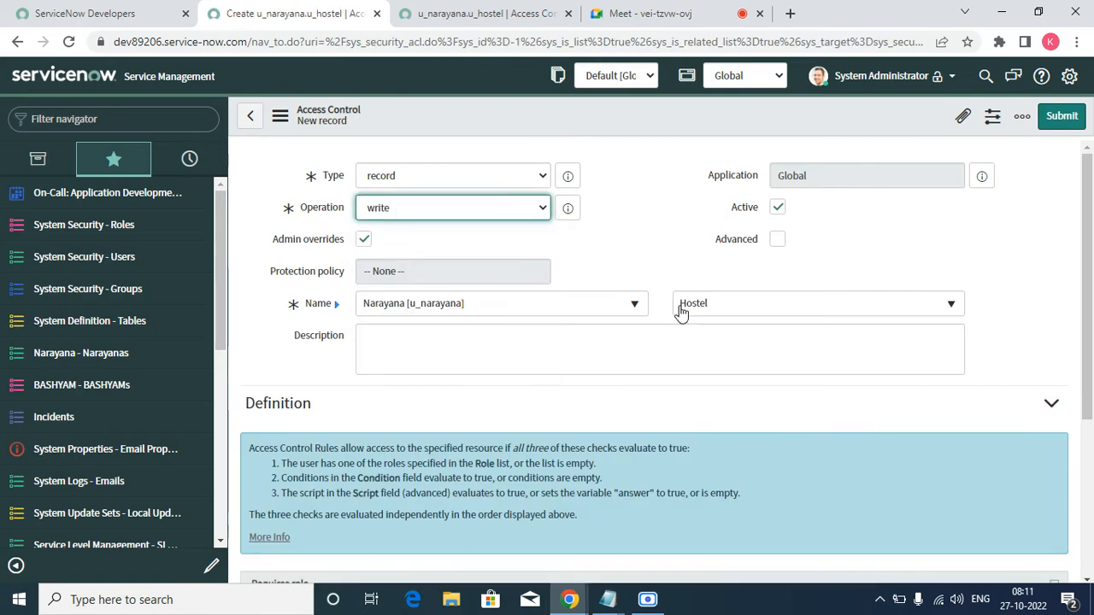
- Add itil_admin as the required role of the Hostel write access control and submit the record, continuing past the security rules verification
scroll(410, 336, down, 3)
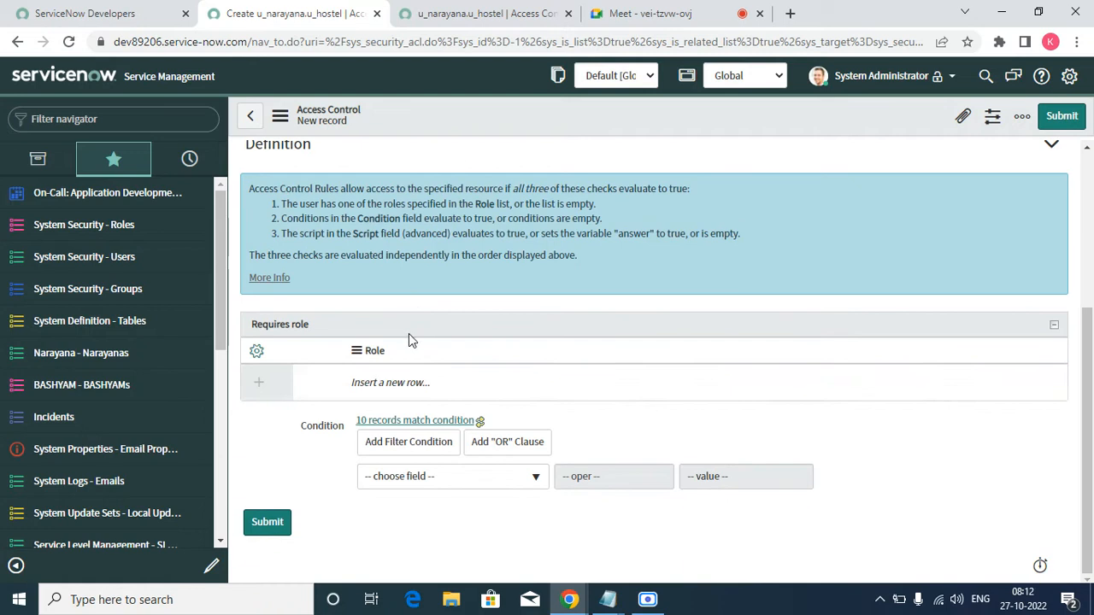
click(377, 393)
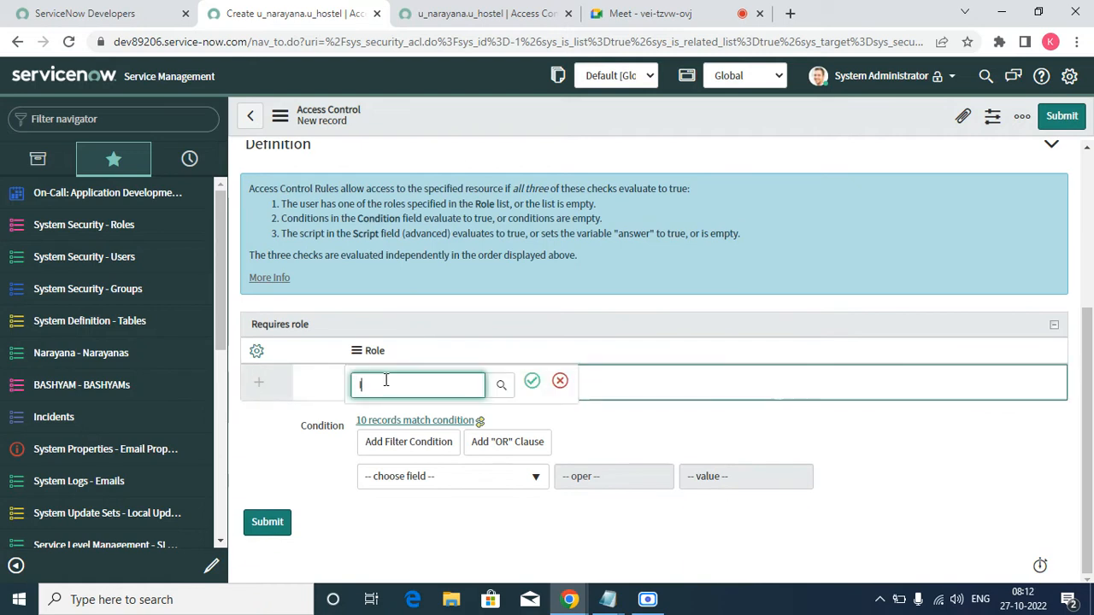
text(ITIL)
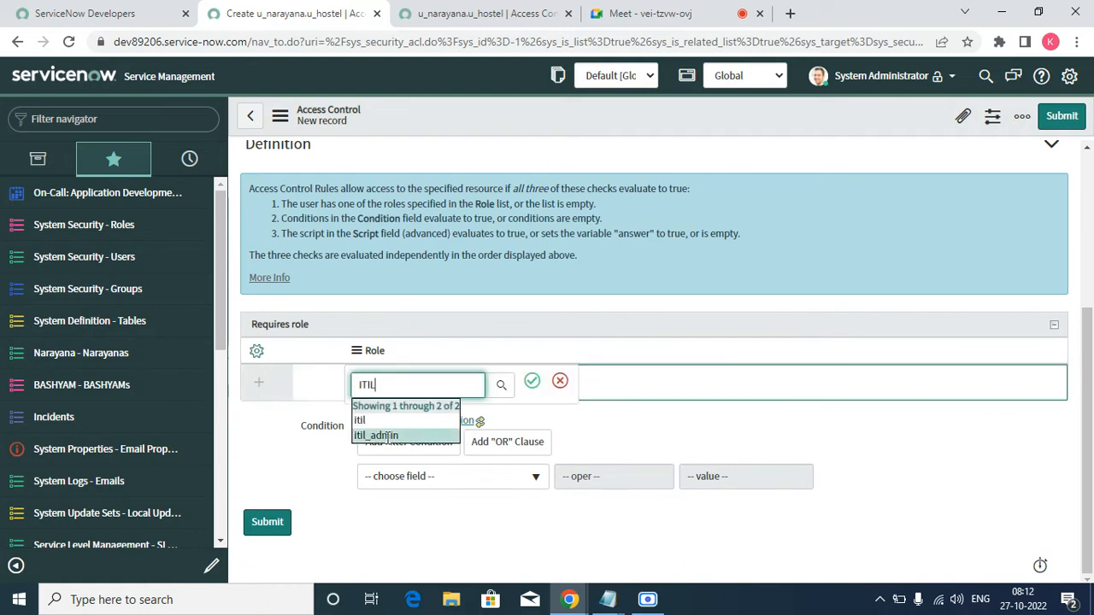
click(389, 436)
click(532, 382)
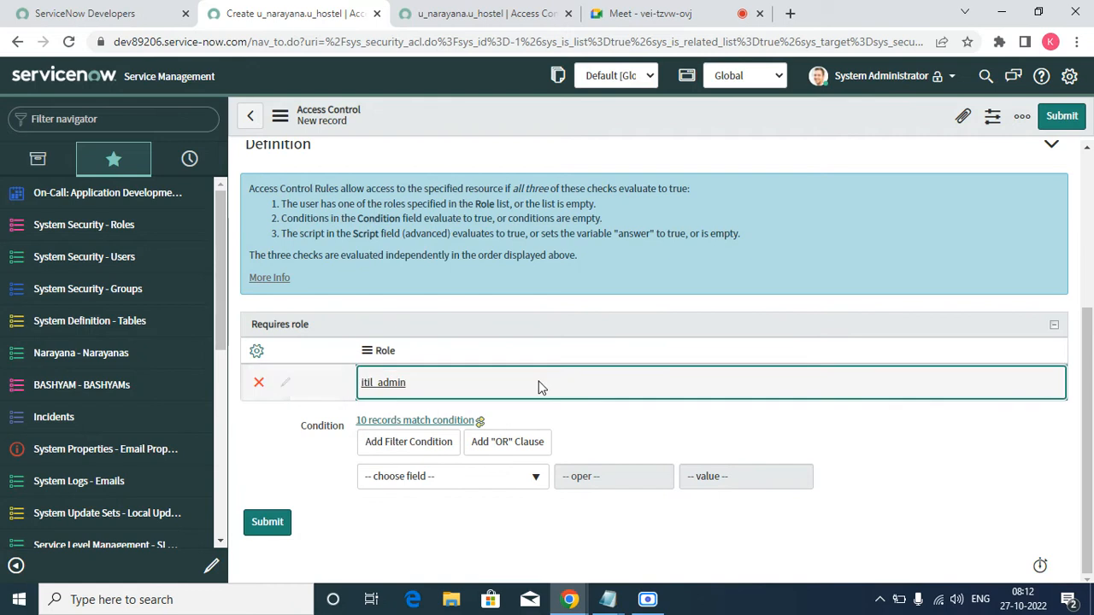
click(1060, 116)
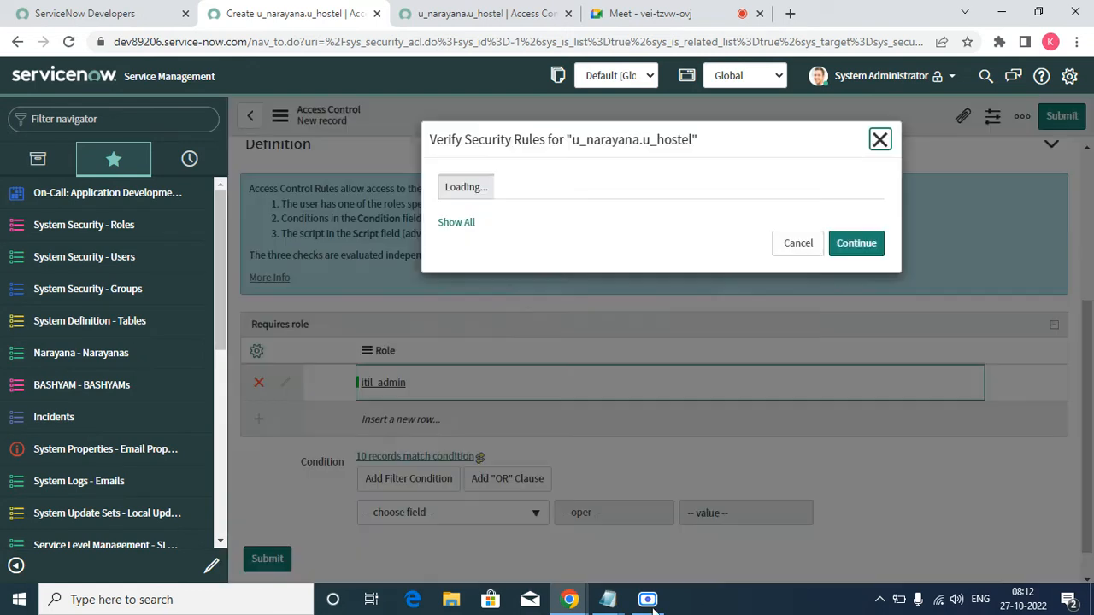
click(865, 303)
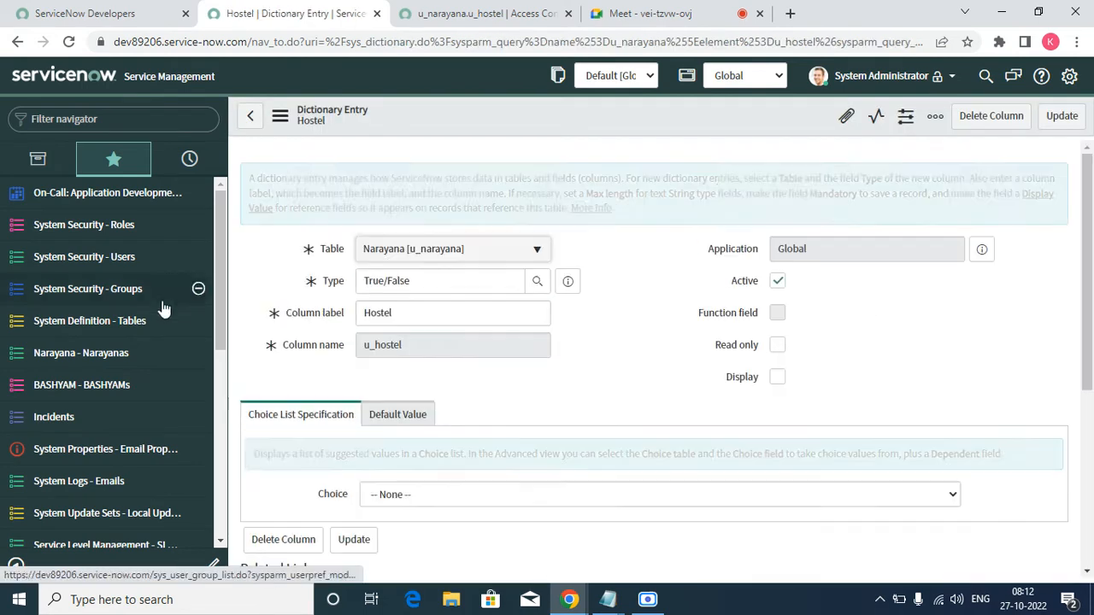
- Review the Hostel field's access controls list, and impersonate the same test user again
click(872, 75)
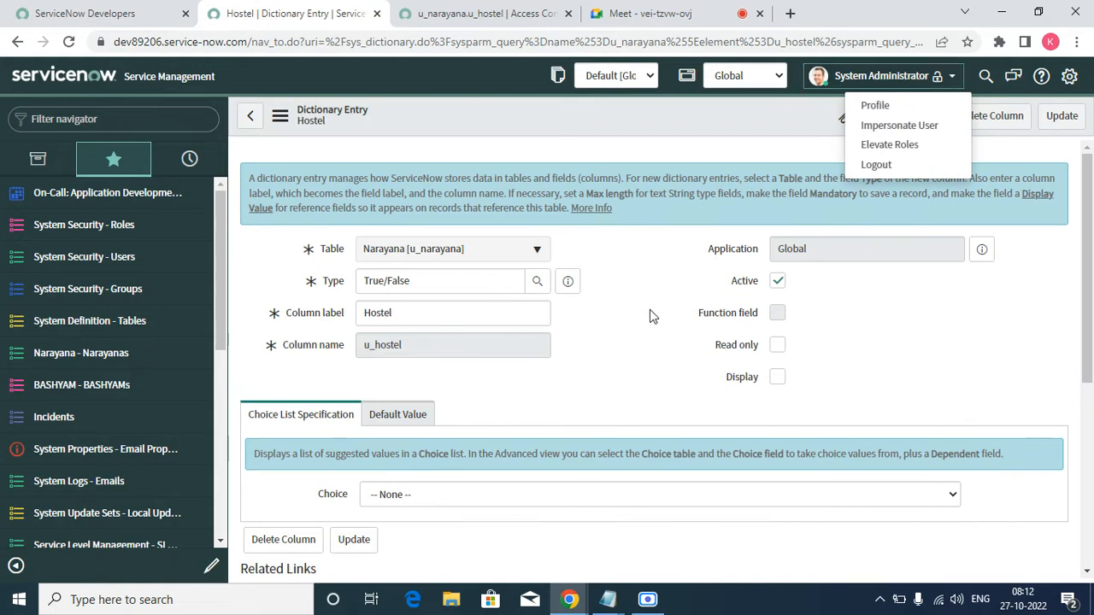
scroll(573, 343, down, 4)
scroll(572, 342, up, 4)
scroll(573, 343, down, 4)
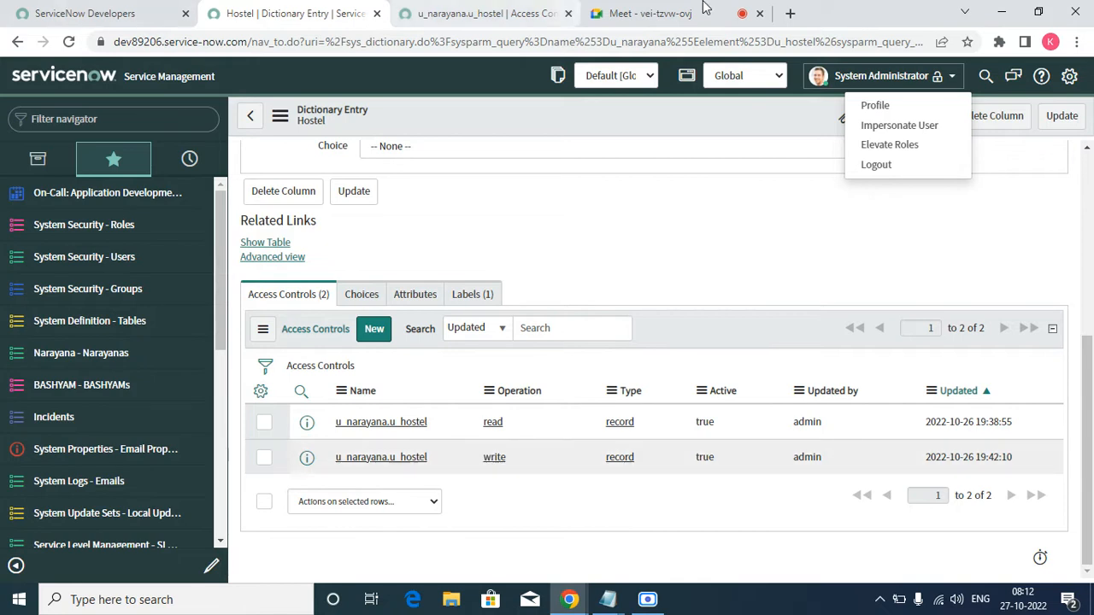
click(906, 126)
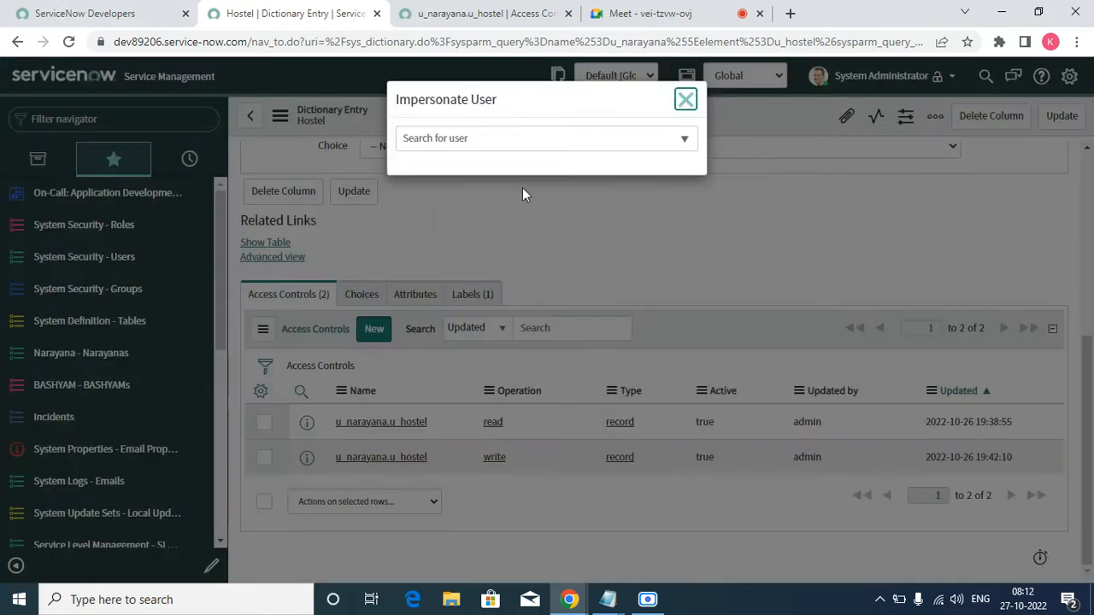
click(473, 225)
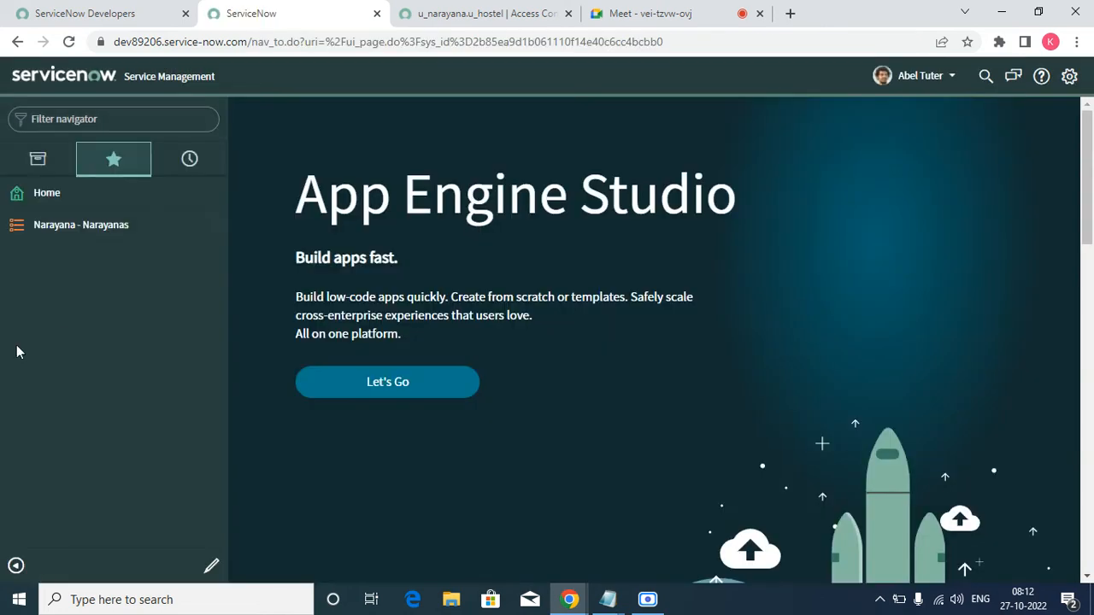
- Check the Hostel field on the Test record of the Narayanas list as the impersonated user, and end the impersonation
click(86, 224)
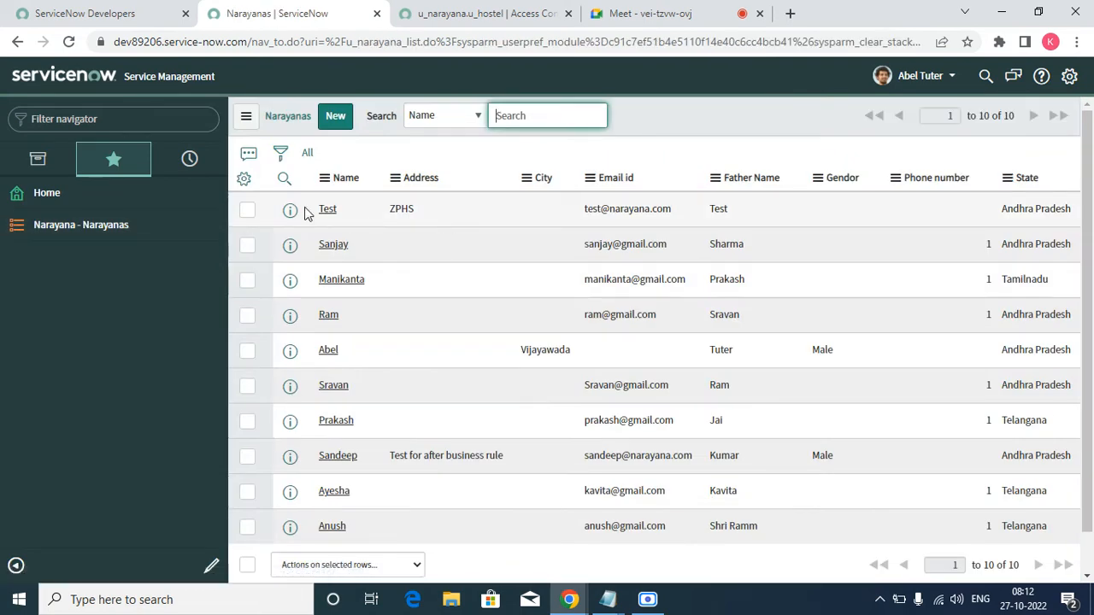
click(332, 212)
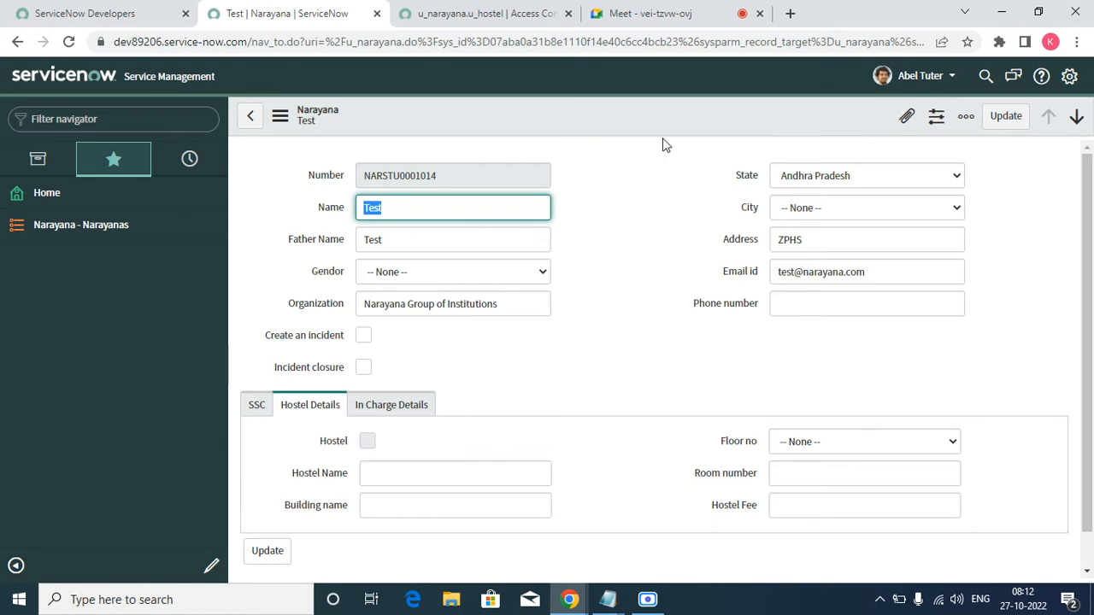
click(935, 77)
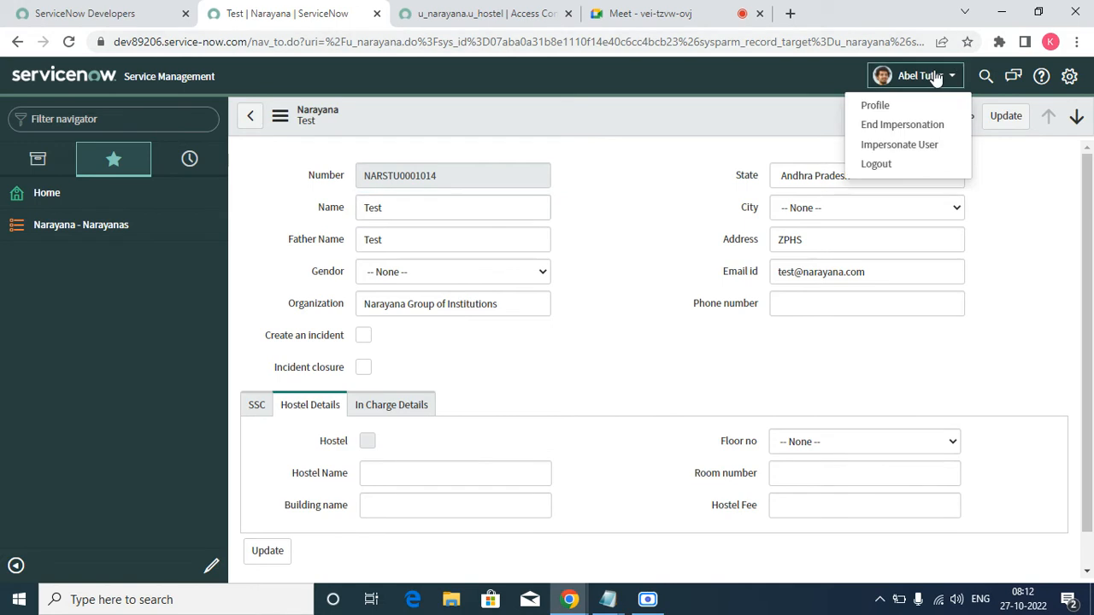
click(889, 125)
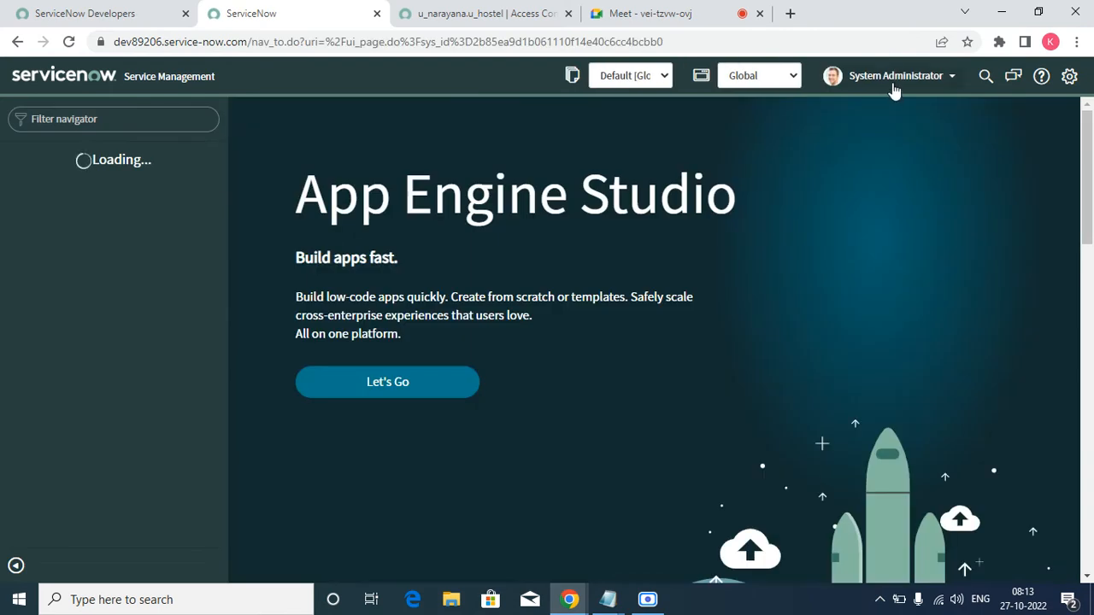
- Elevate the System Administrator session to the security_admin role again
click(892, 85)
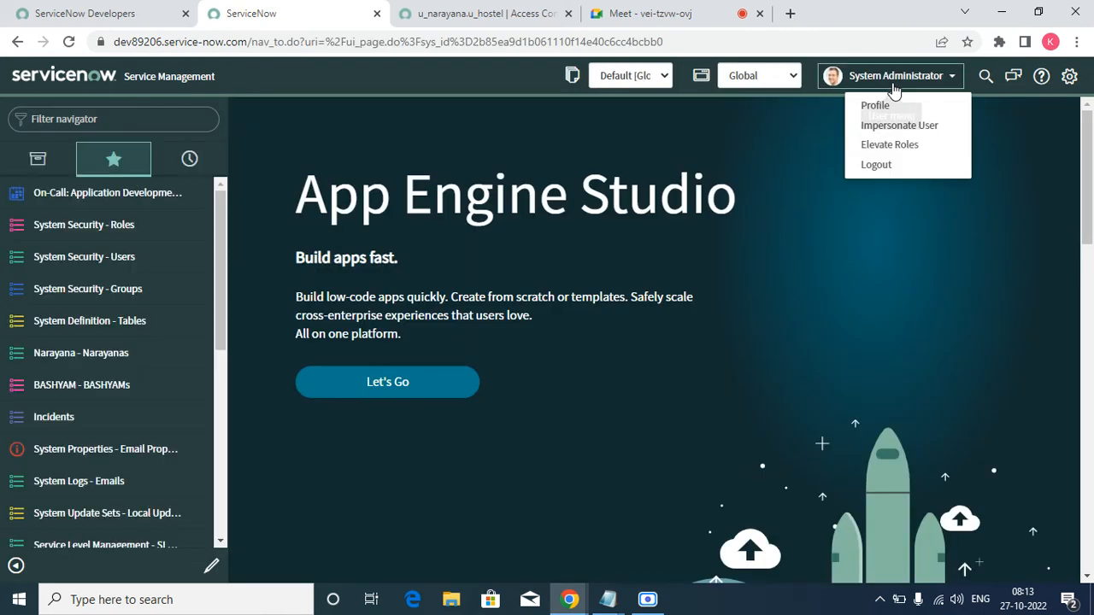
click(898, 145)
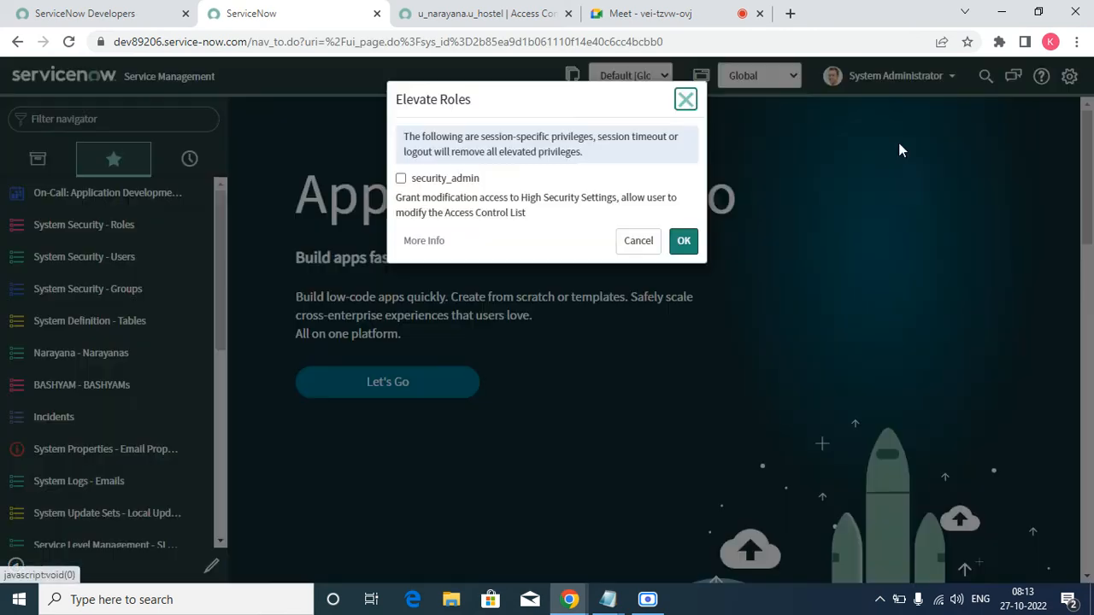
click(401, 179)
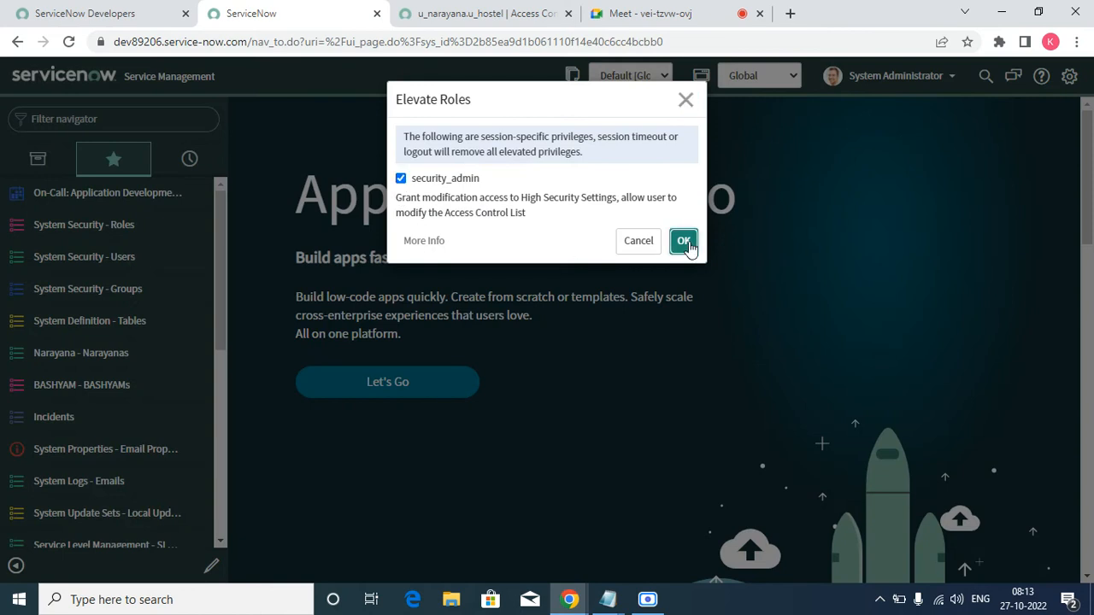
click(688, 245)
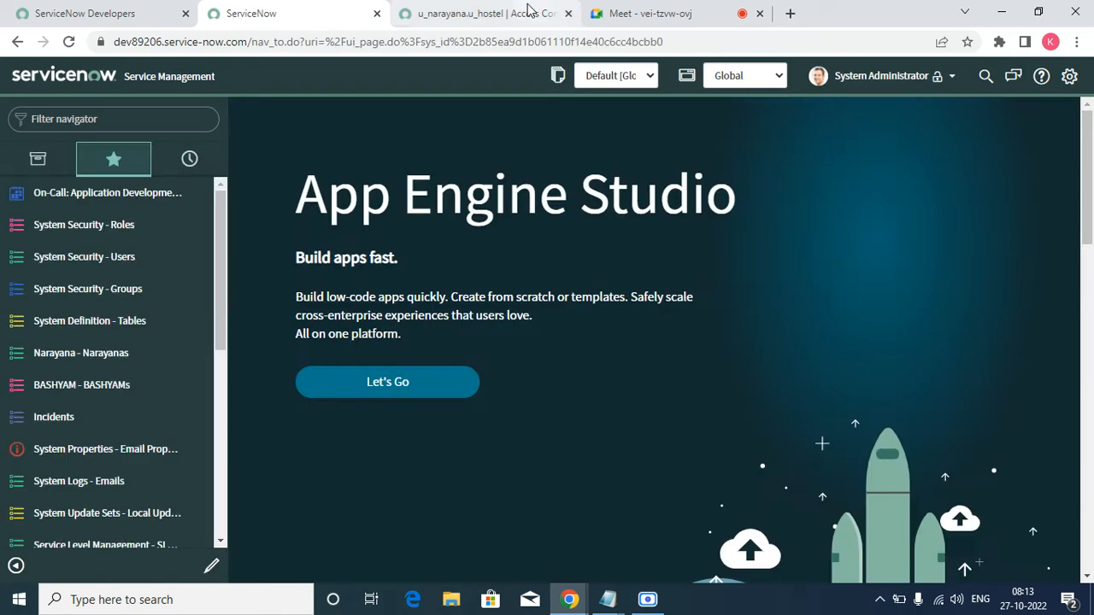
- Close the browser page of the Hostel read access control, and open the Test record from the Narayanas list in a separate page
click(529, 12)
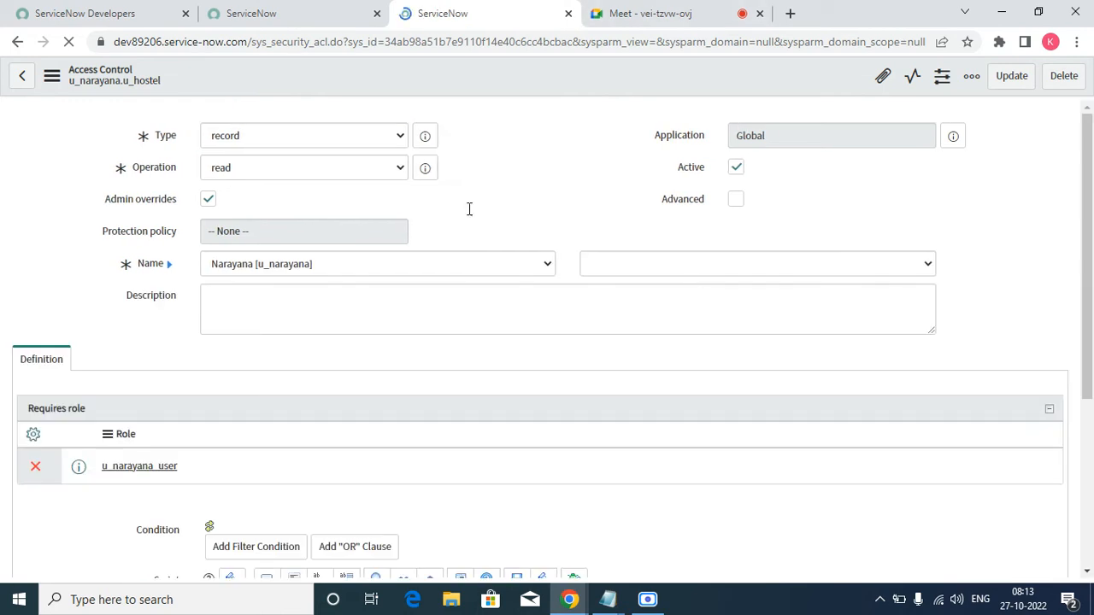
click(252, 12)
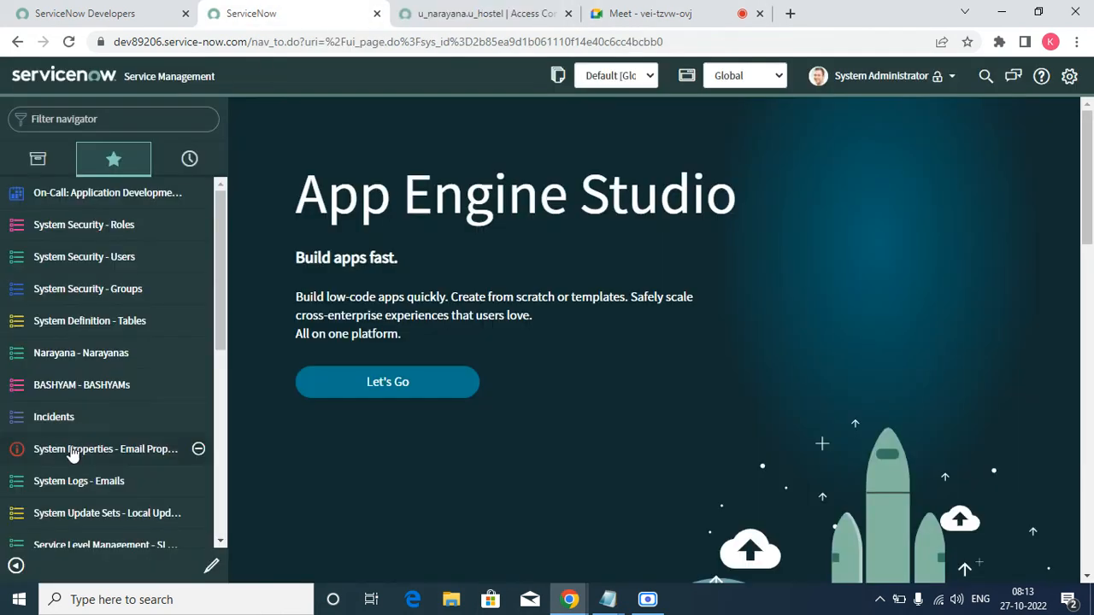
click(69, 355)
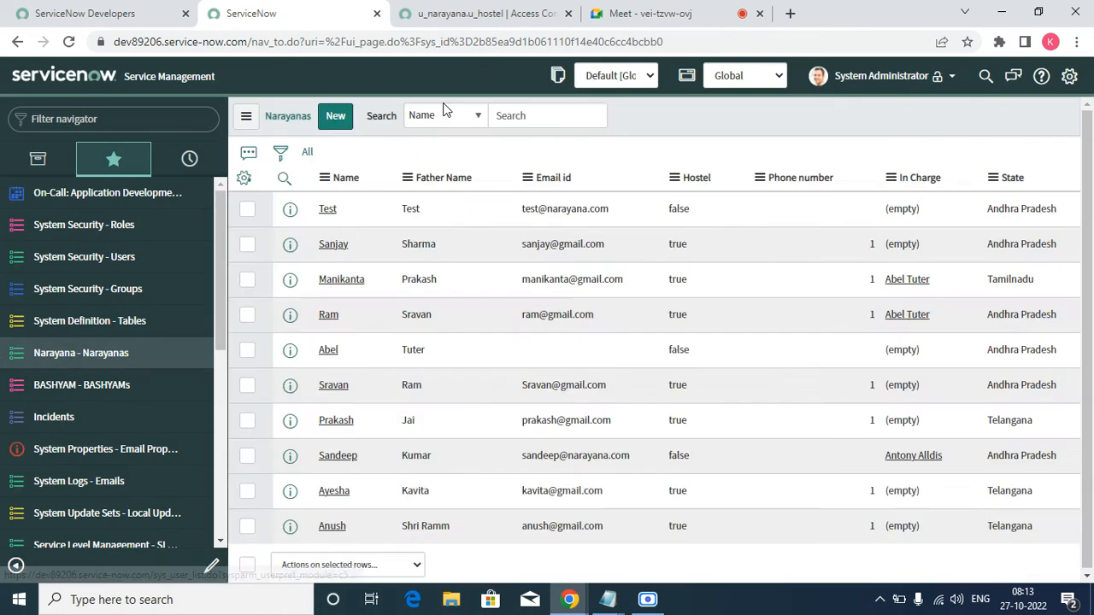
click(534, 25)
click(568, 14)
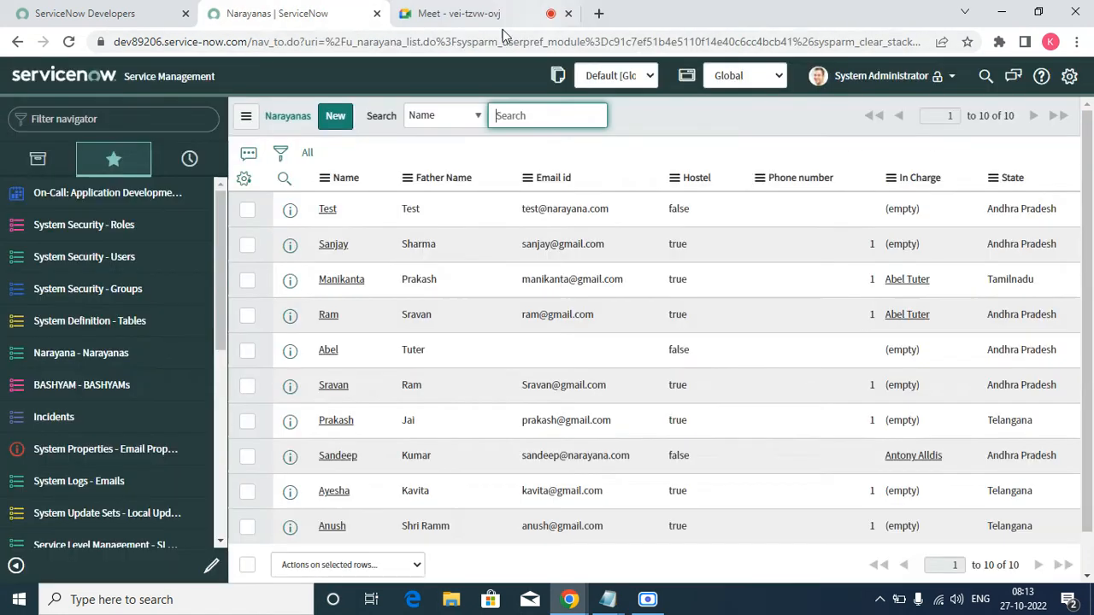
right_click(294, 207)
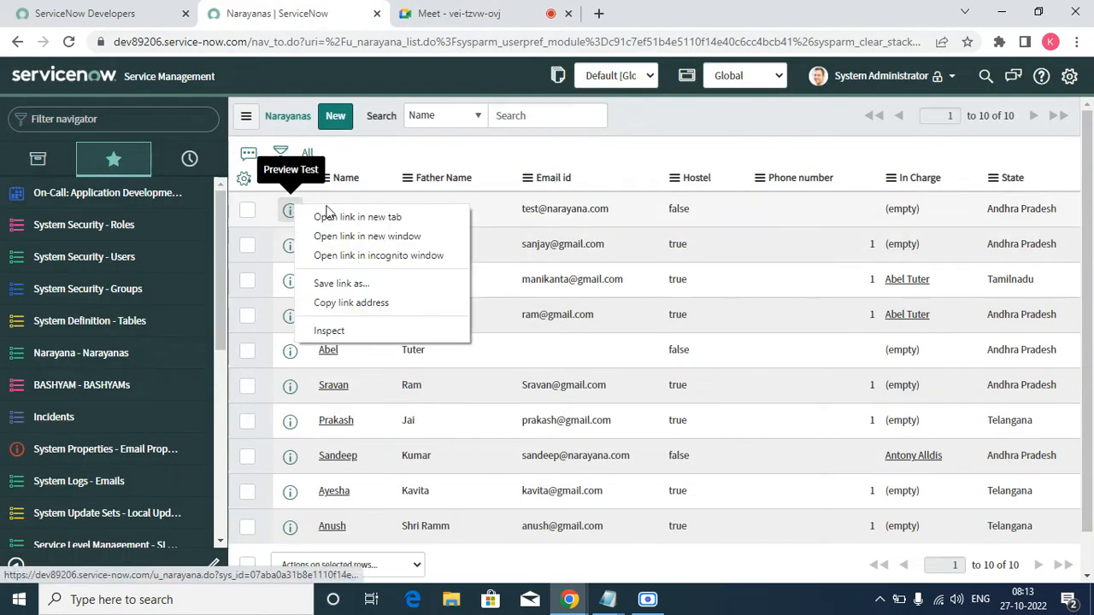
click(332, 212)
right_click(293, 214)
click(313, 228)
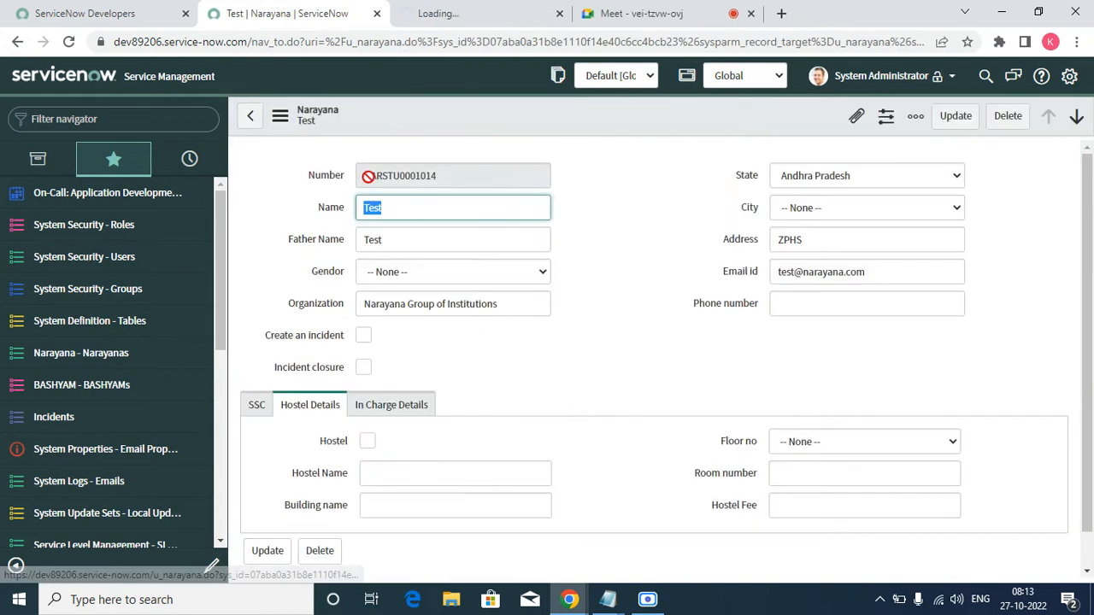
click(479, 13)
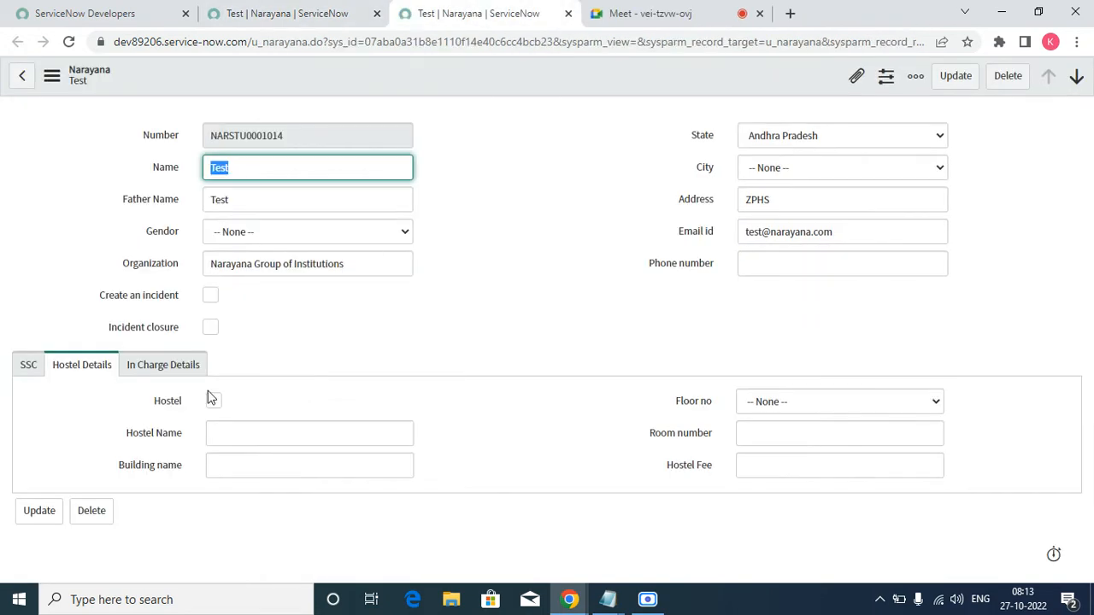
click(182, 408)
right_click(183, 409)
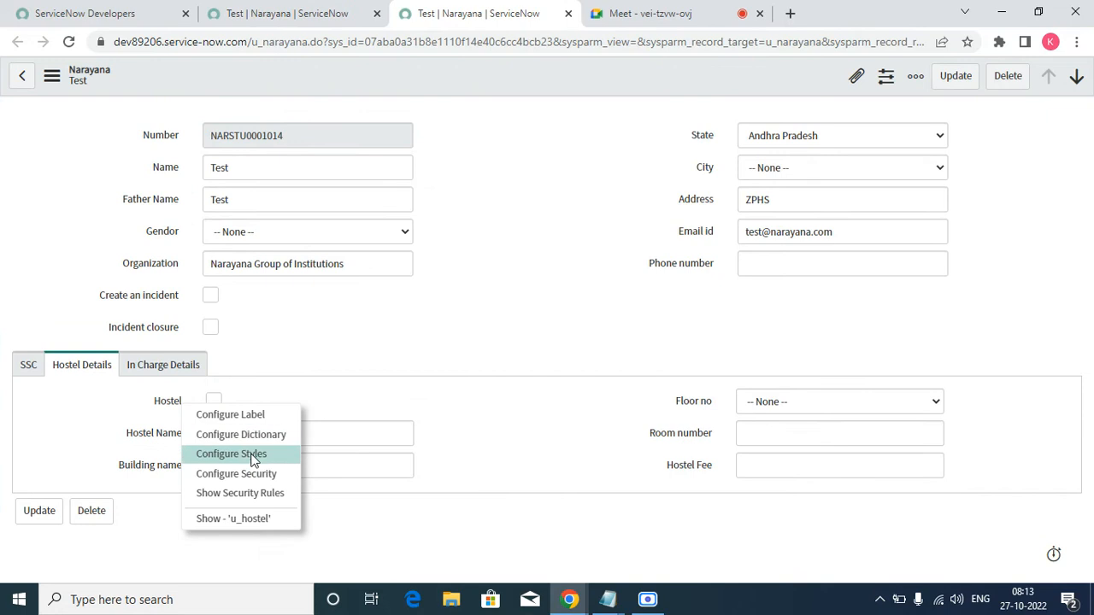
click(256, 471)
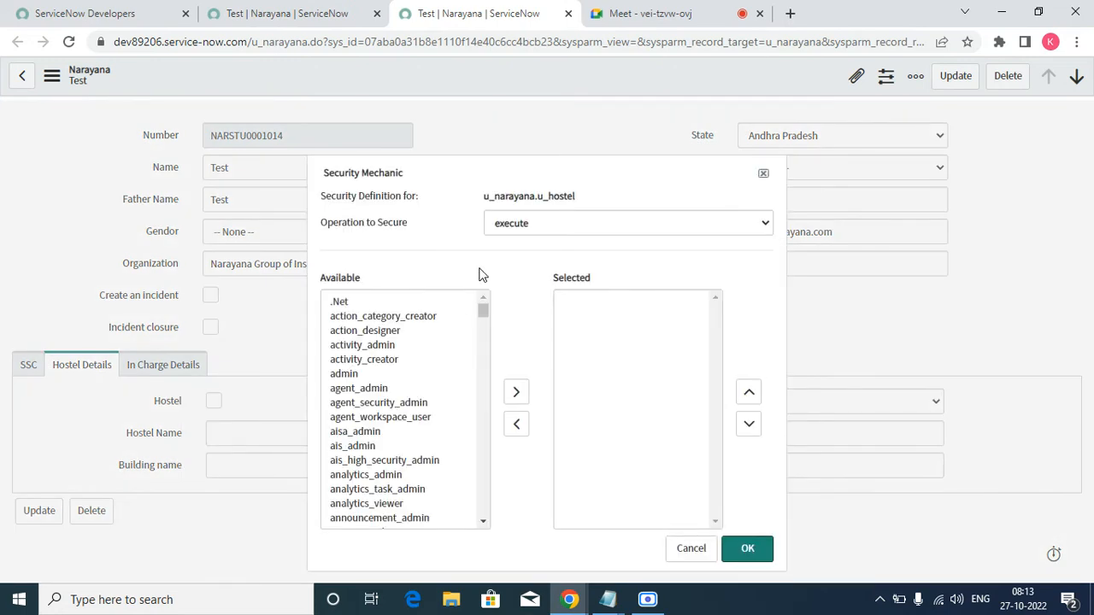
click(524, 222)
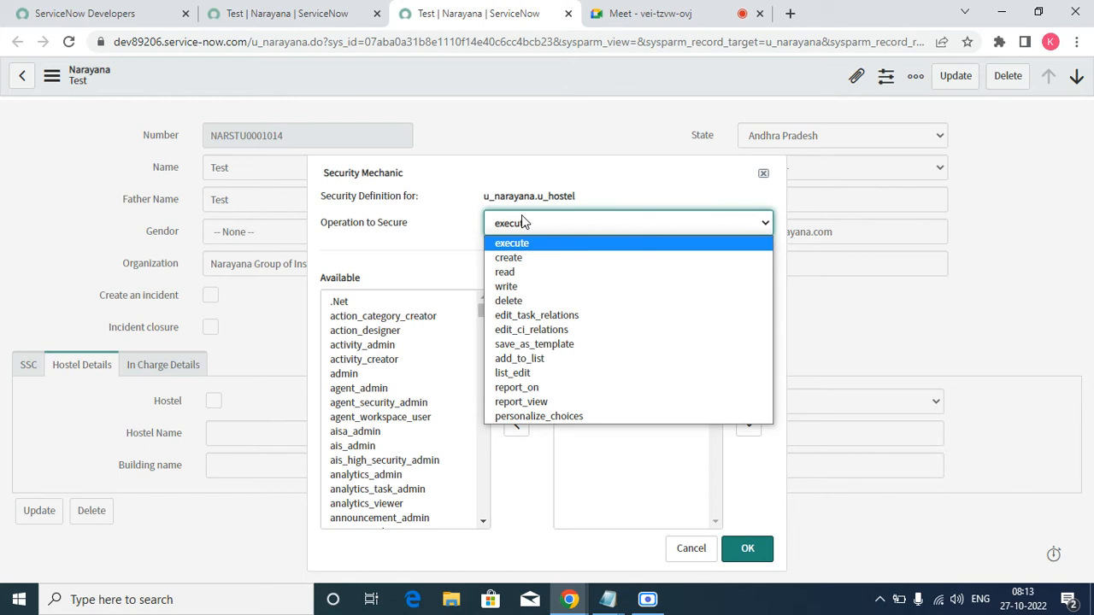
click(763, 174)
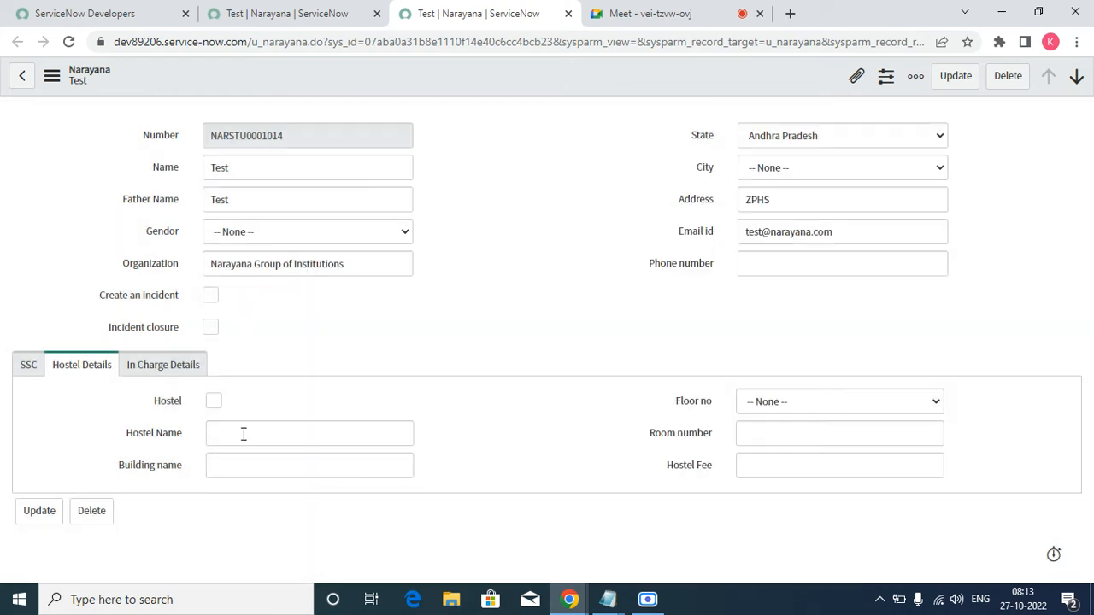
- Open the Hostel field's dictionary entry, and open its write access control in a new browser page
right_click(168, 406)
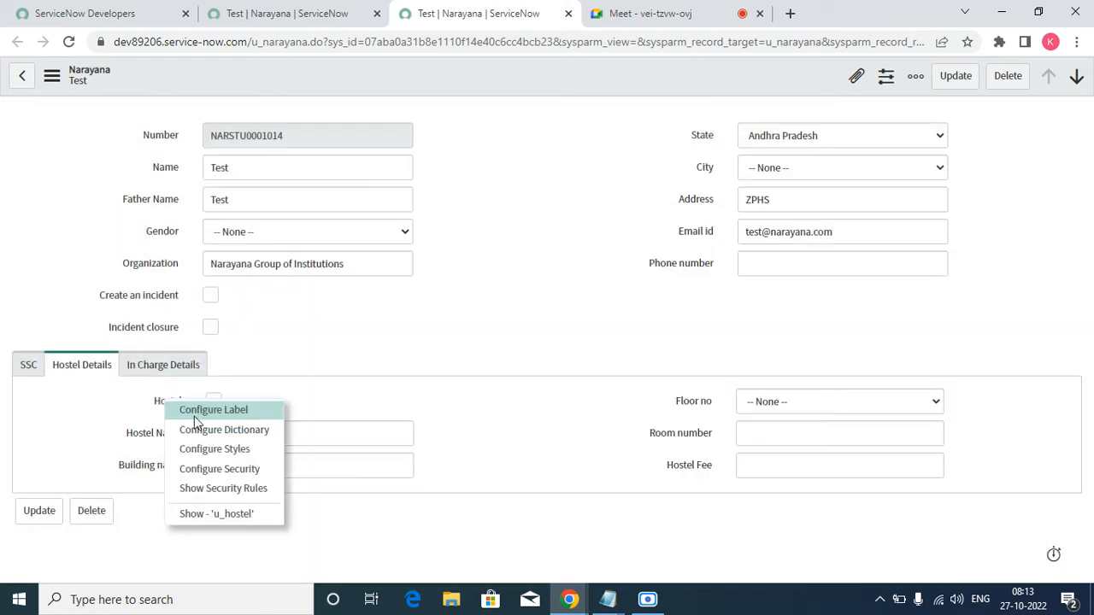
click(221, 429)
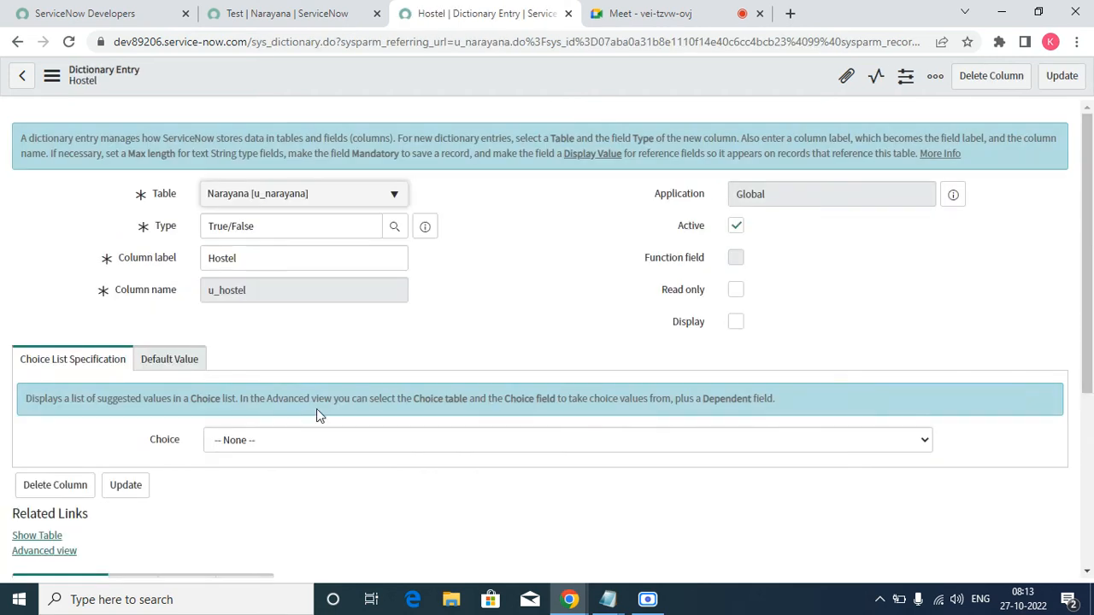
scroll(429, 438, down, 3)
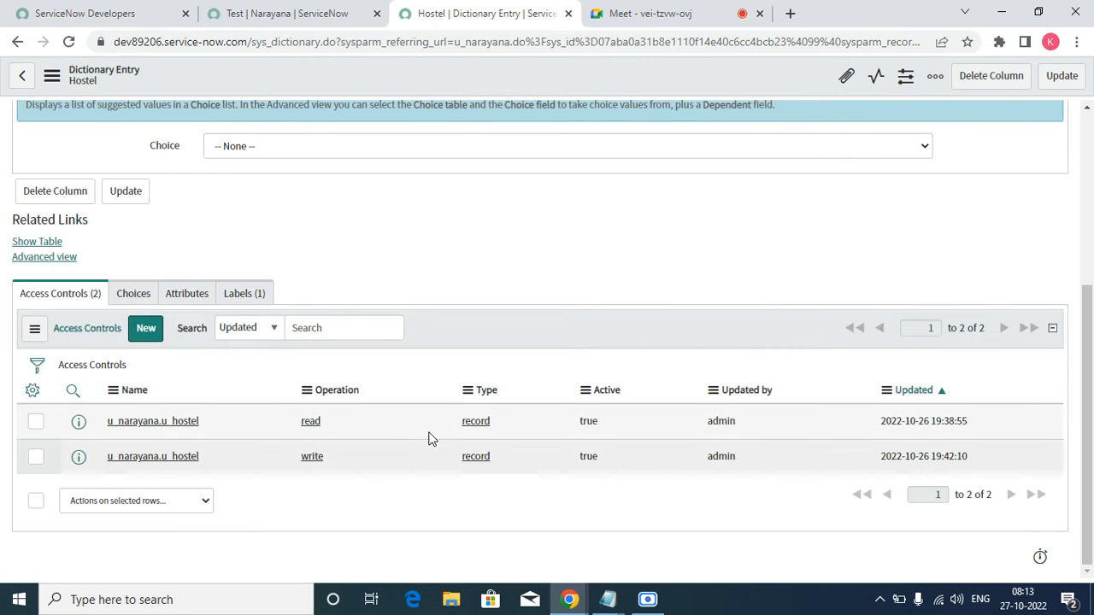
right_click(78, 455)
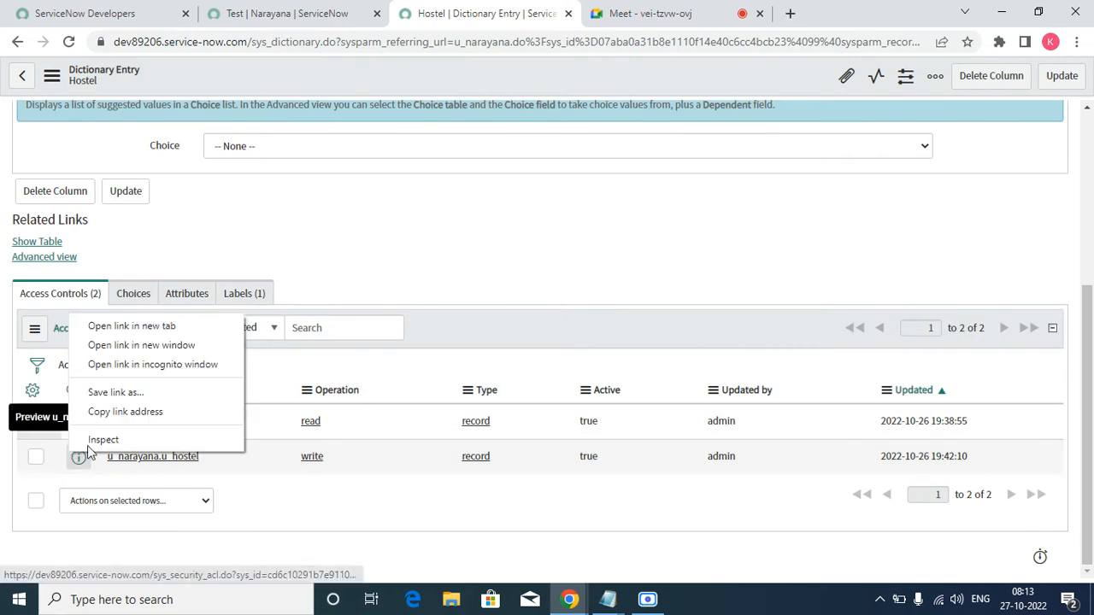
click(131, 330)
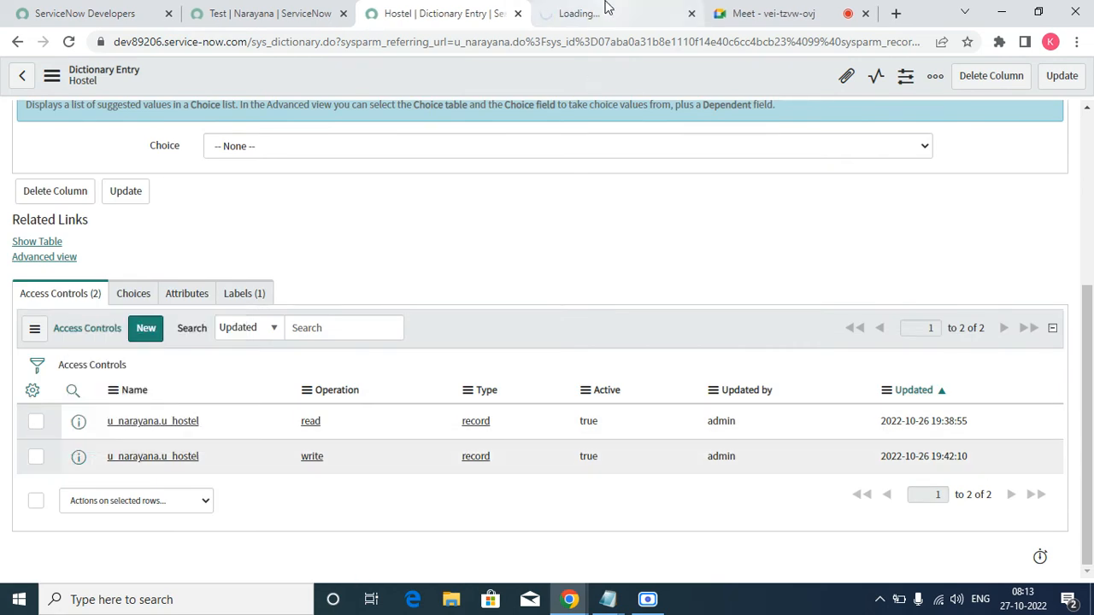
click(604, 10)
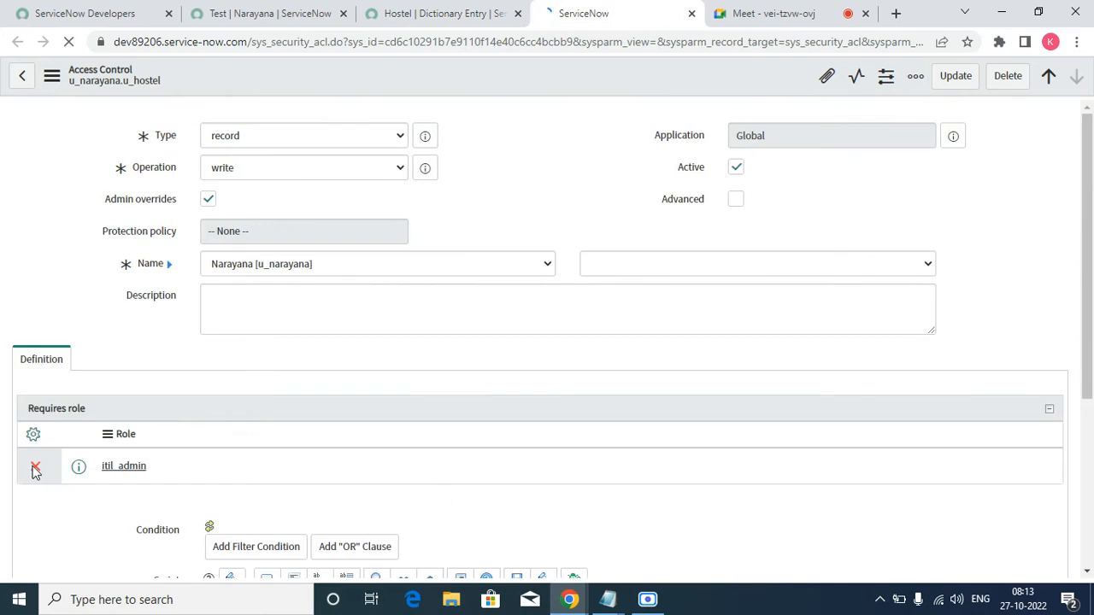
- Replace the required role itil_admin with u_narayana_user on the Hostel write access control, and save the rule
scroll(319, 442, down, 4)
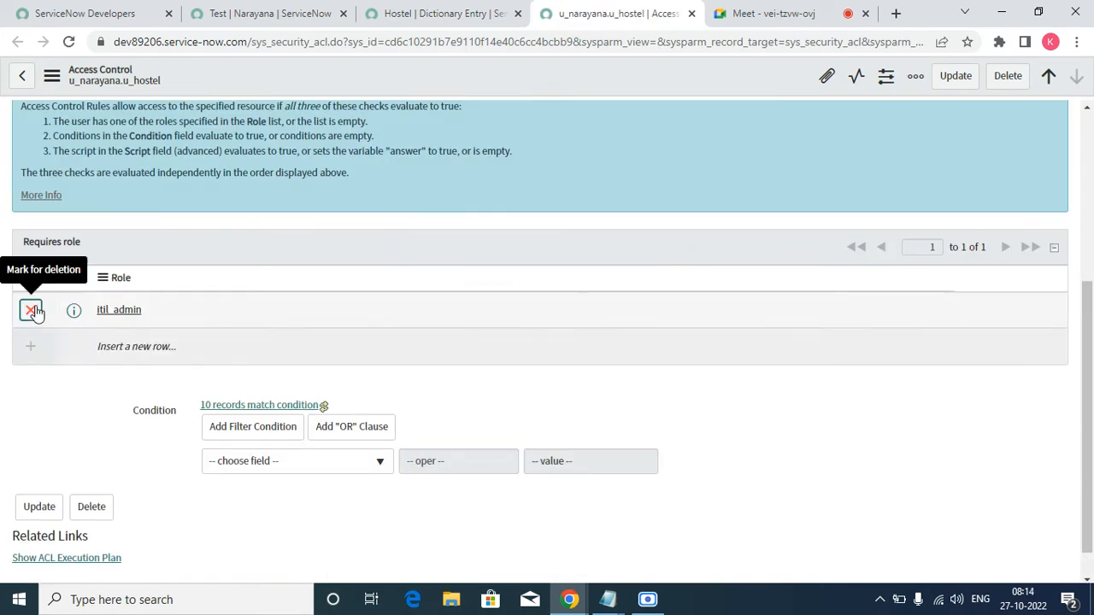
click(32, 311)
click(137, 351)
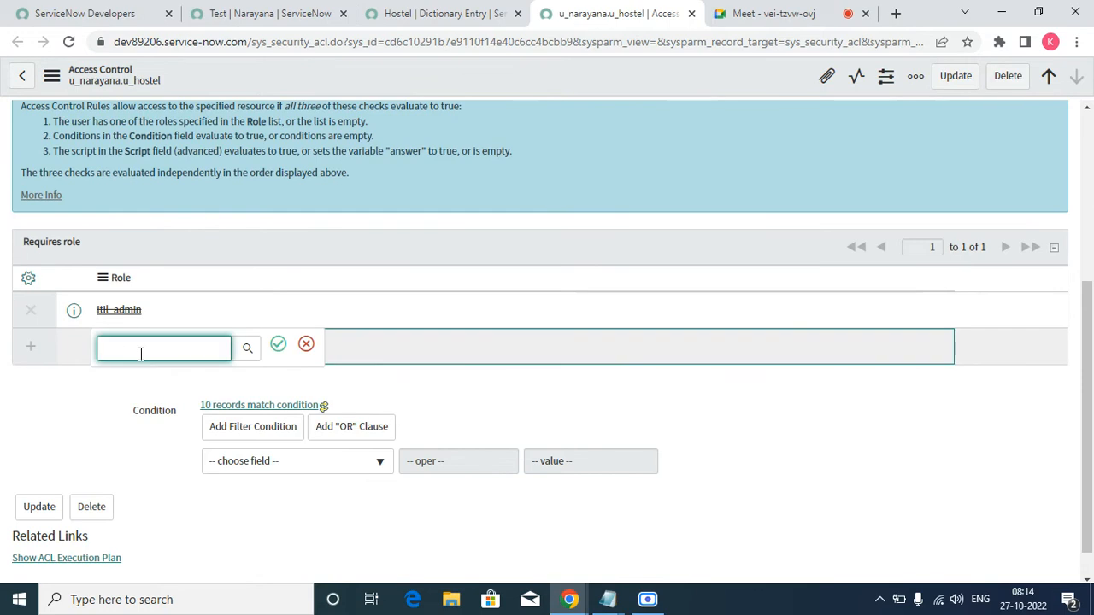
text(u)
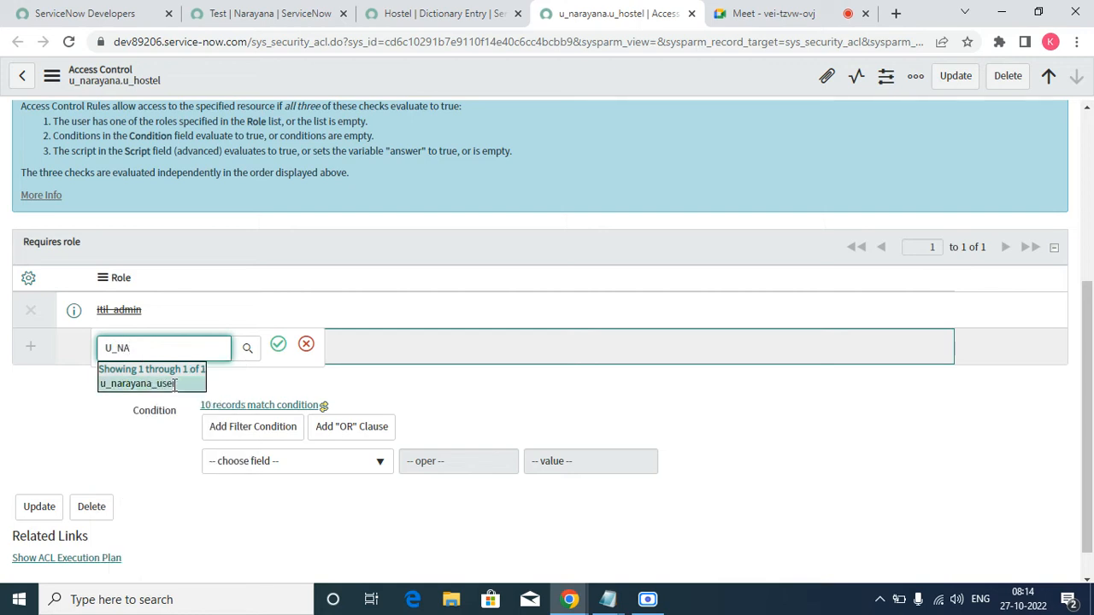
click(149, 383)
click(280, 346)
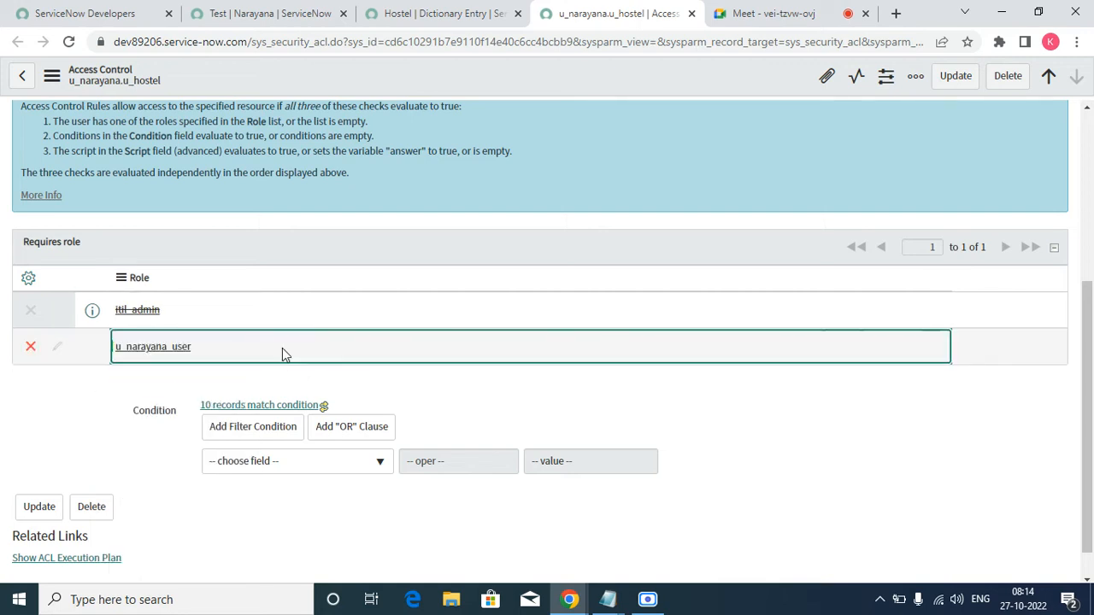
scroll(551, 381, up, 4)
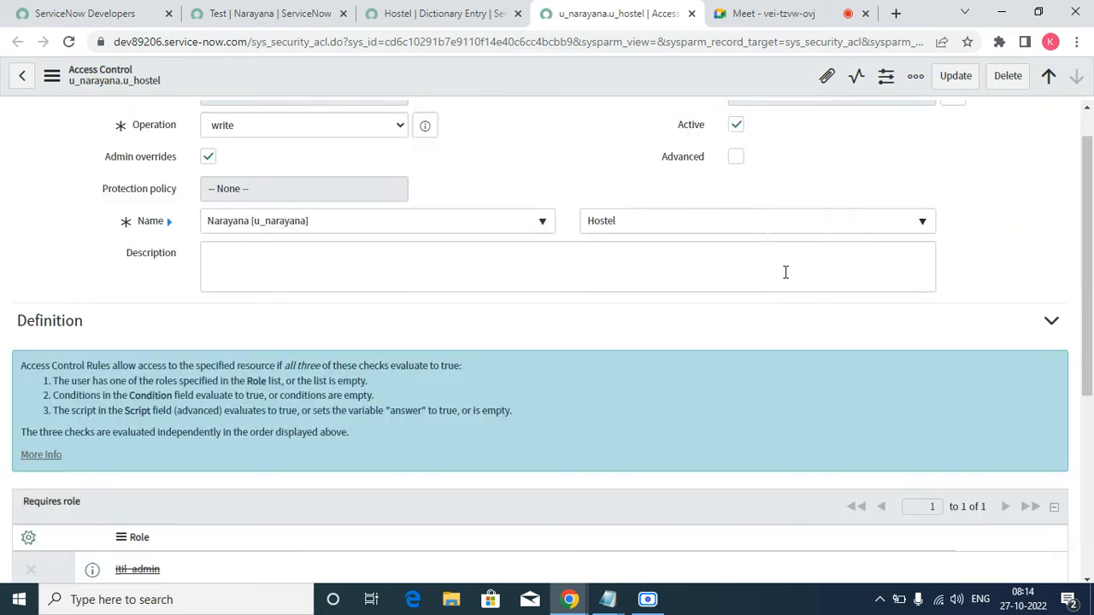
right_click(699, 79)
click(720, 94)
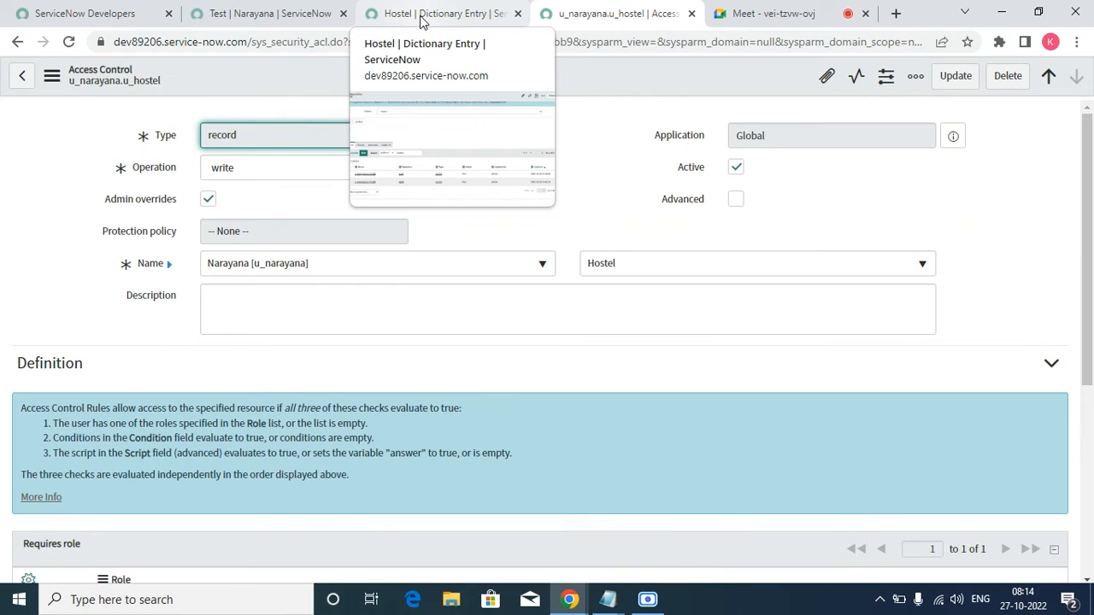
scroll(482, 140, down, 4)
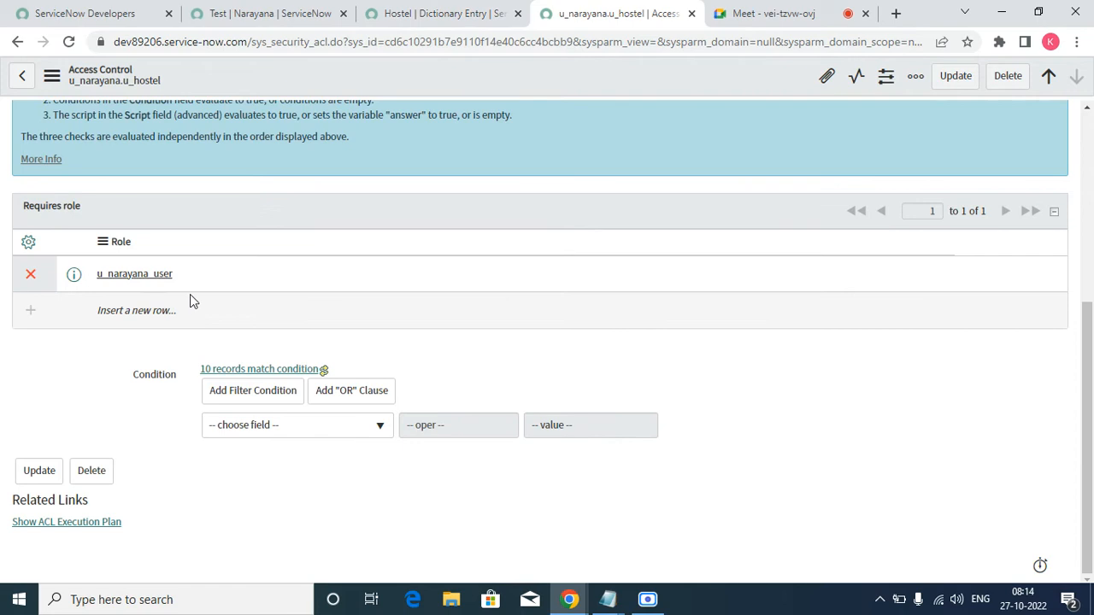
drag(186, 276, 94, 275)
- Return to the Test record's browser page and impersonate the user listed under recent impersonations
click(442, 13)
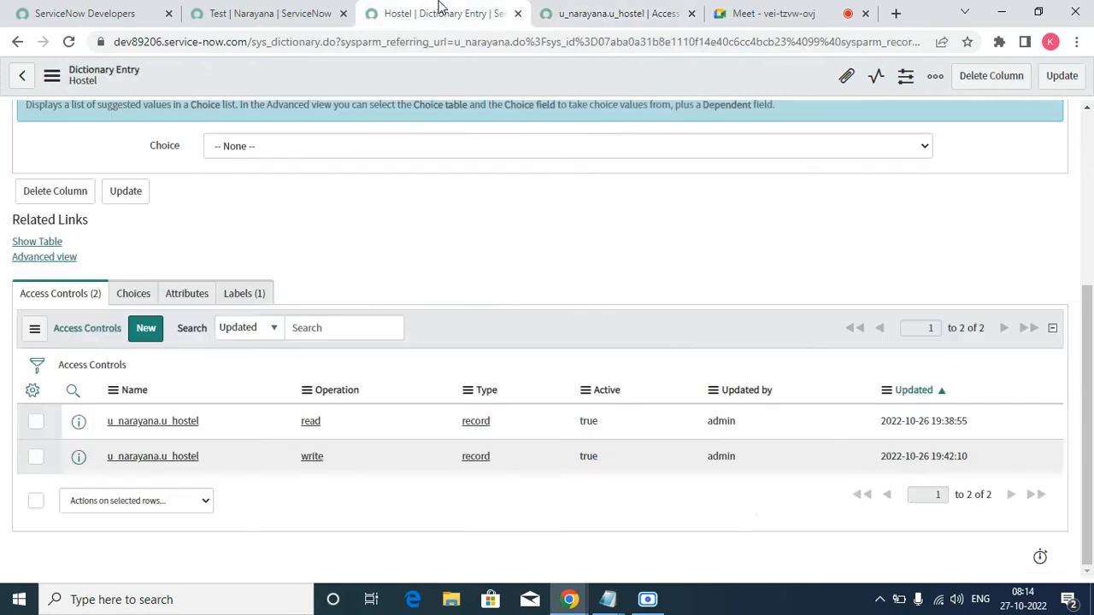
click(260, 13)
click(846, 79)
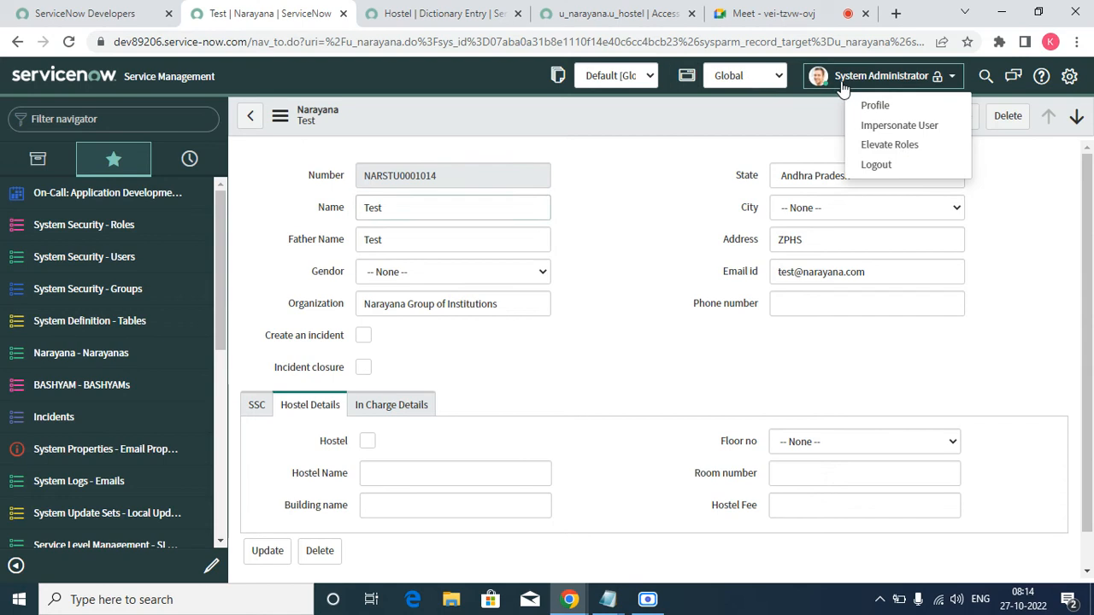
click(899, 126)
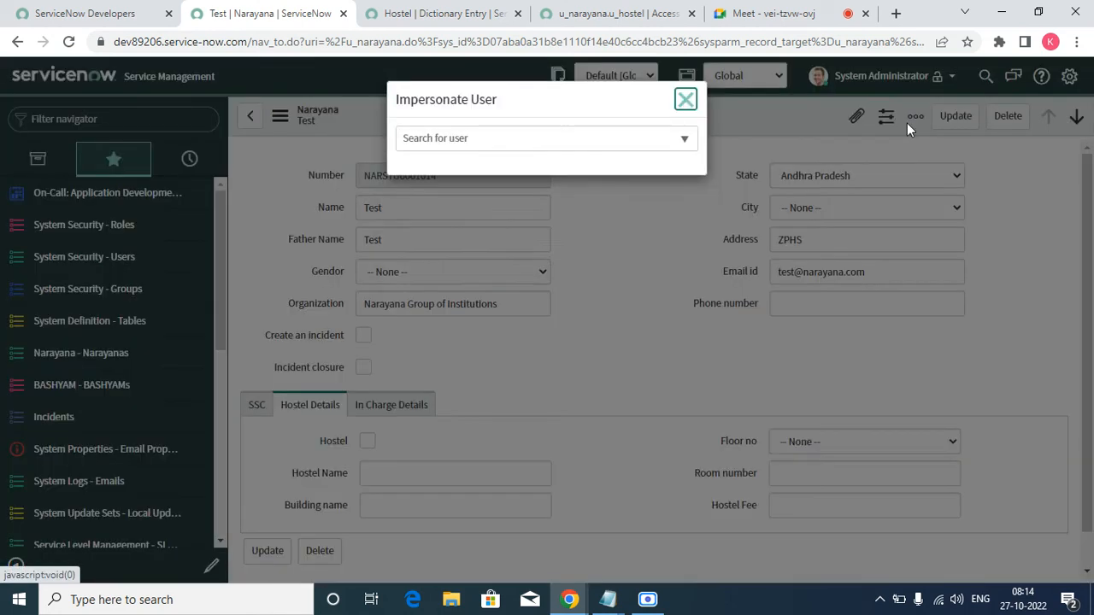
click(547, 139)
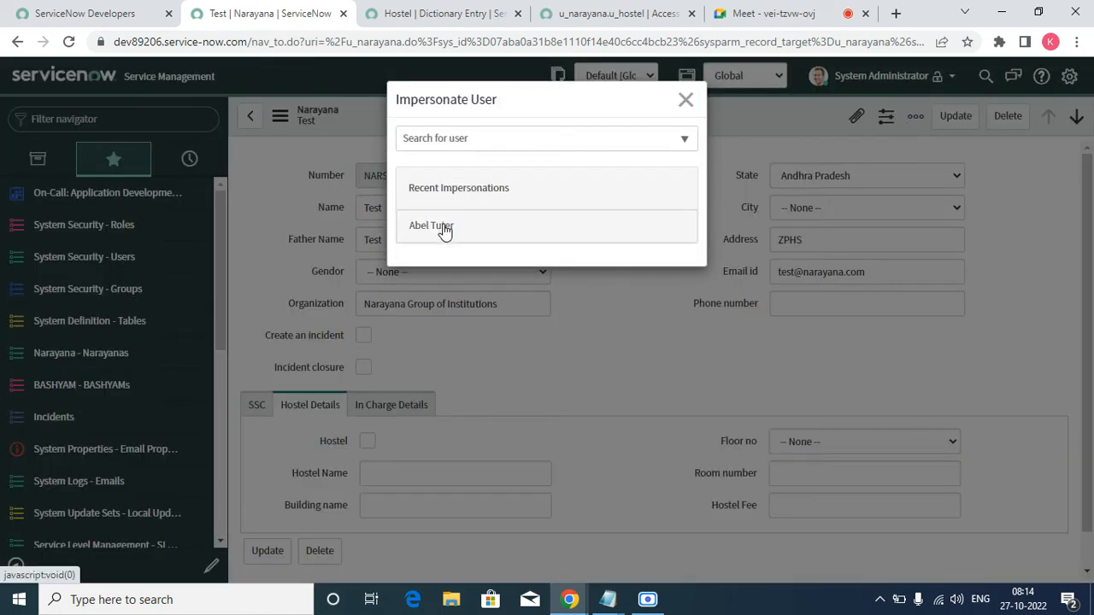
click(443, 225)
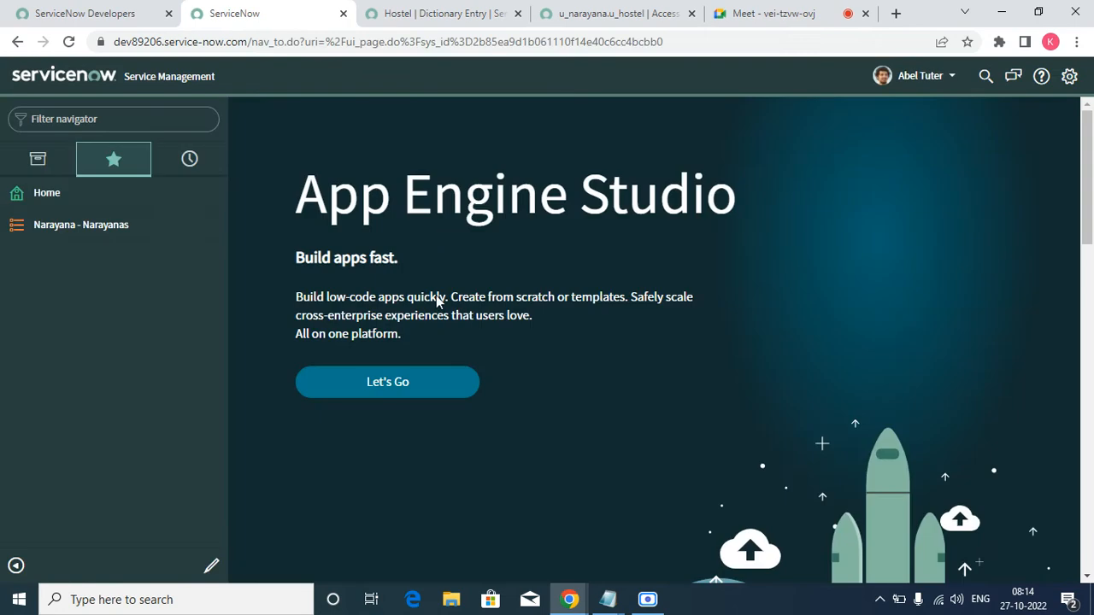
- Open the Test record from the Narayanas list as the impersonated user, check its Hostel field, and end the impersonation
click(67, 227)
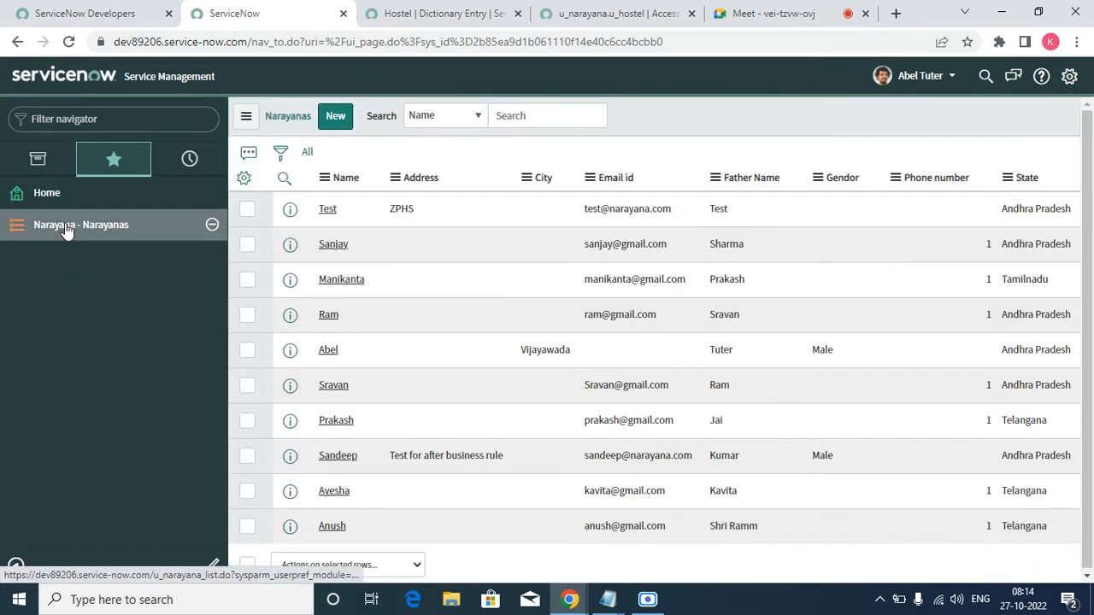
click(329, 214)
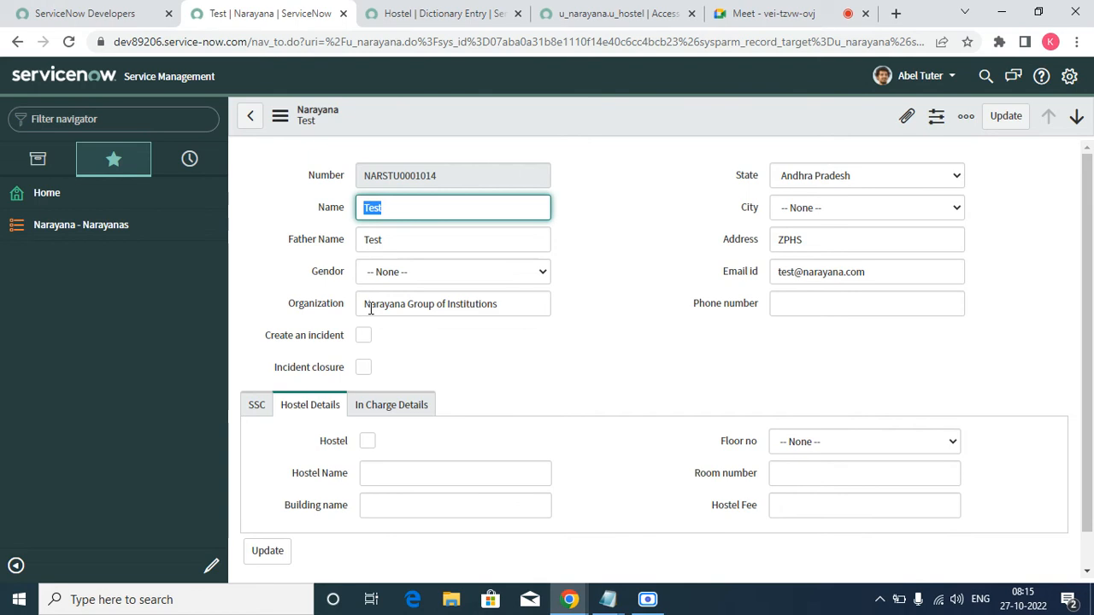
click(914, 88)
click(909, 122)
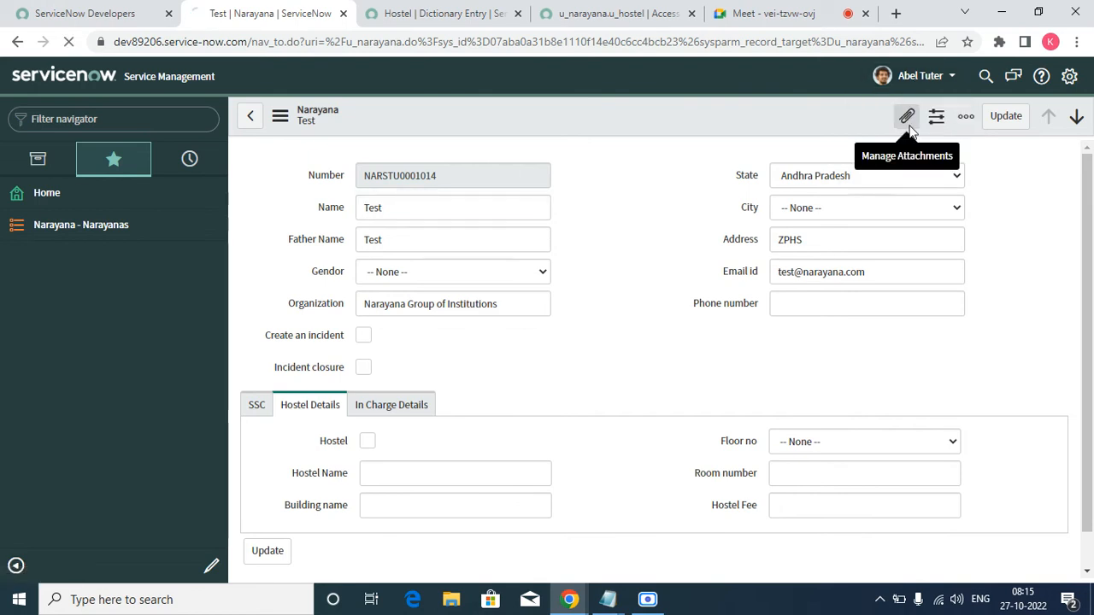
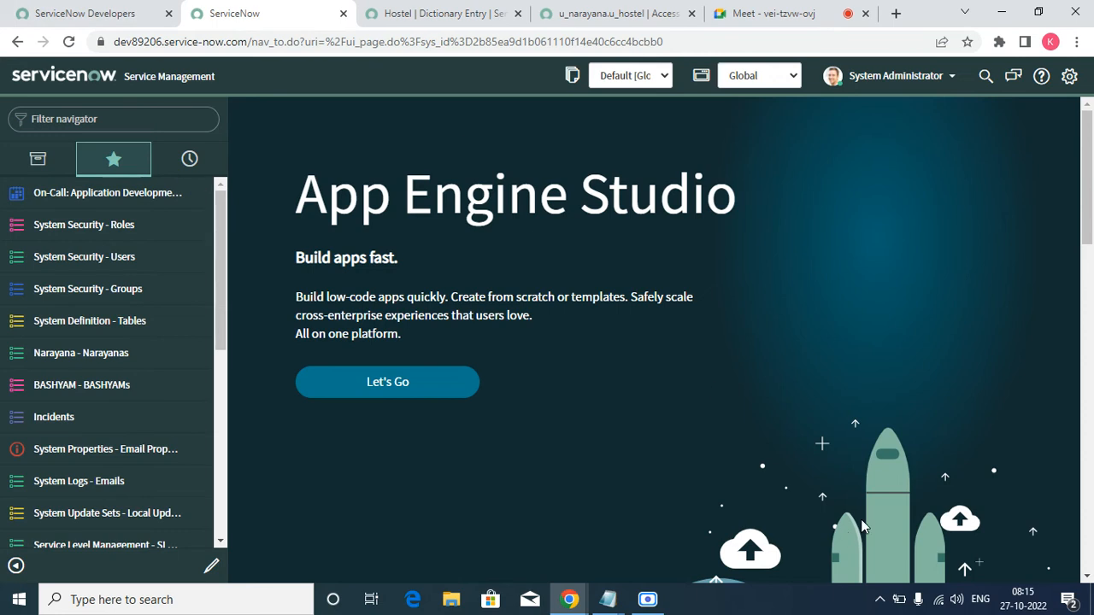
- Switch to the open Notepad note and add the heading "ACL Exxecution Order" with the entry "Role" beneath it
key(super+r)
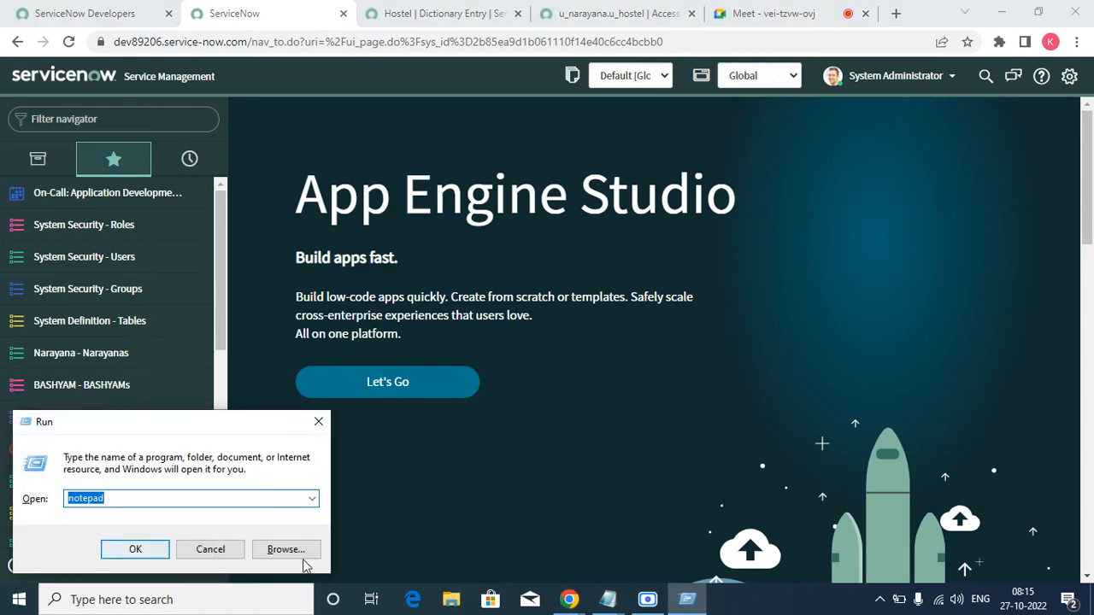
click(607, 599)
click(699, 539)
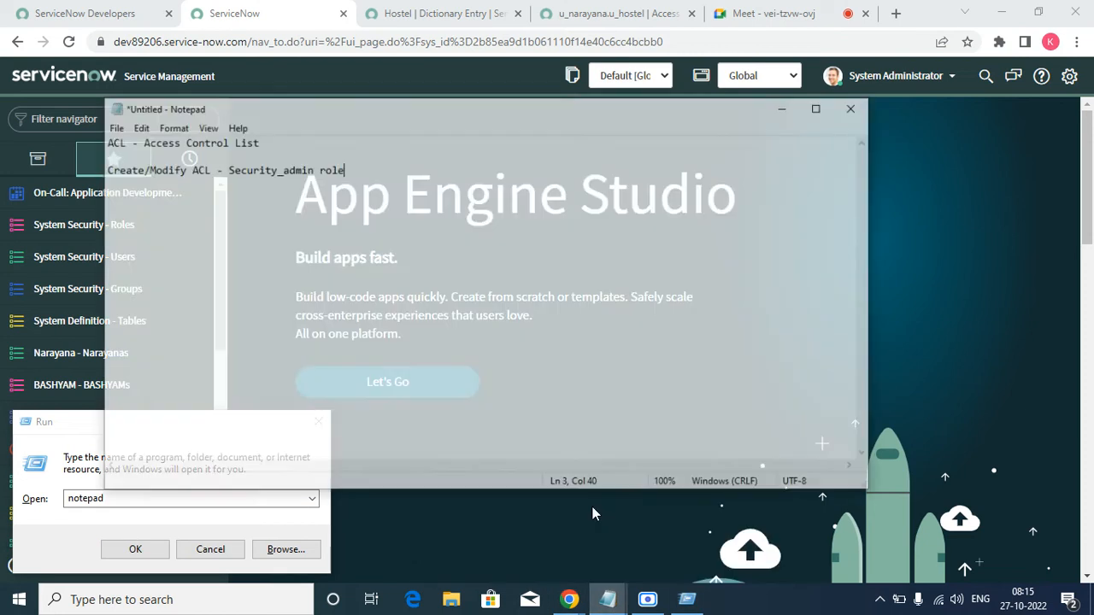
click(376, 124)
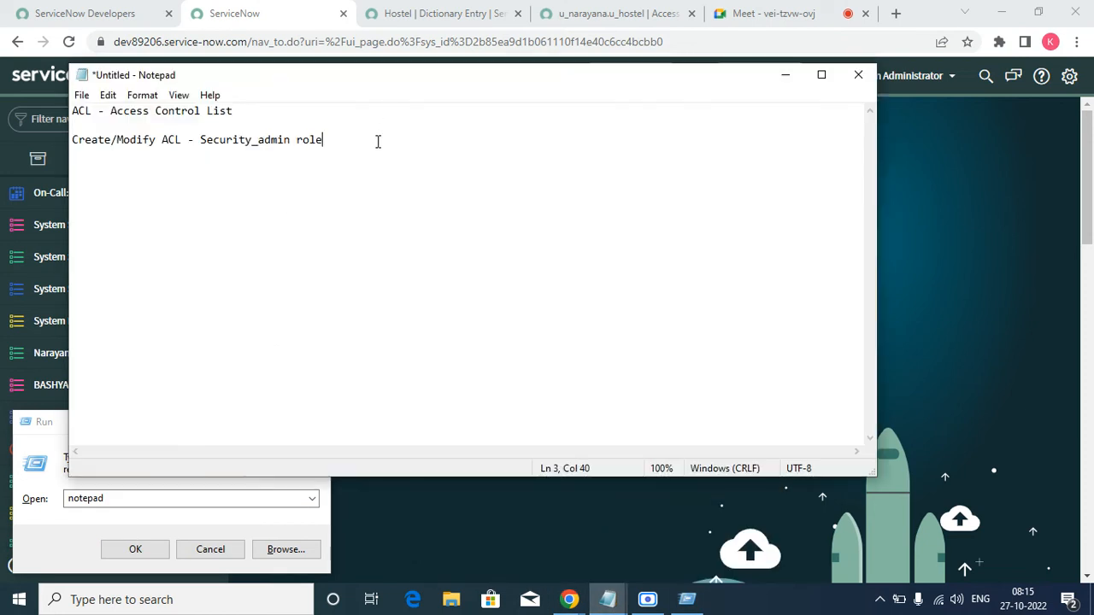
key(Return)
key(Return)
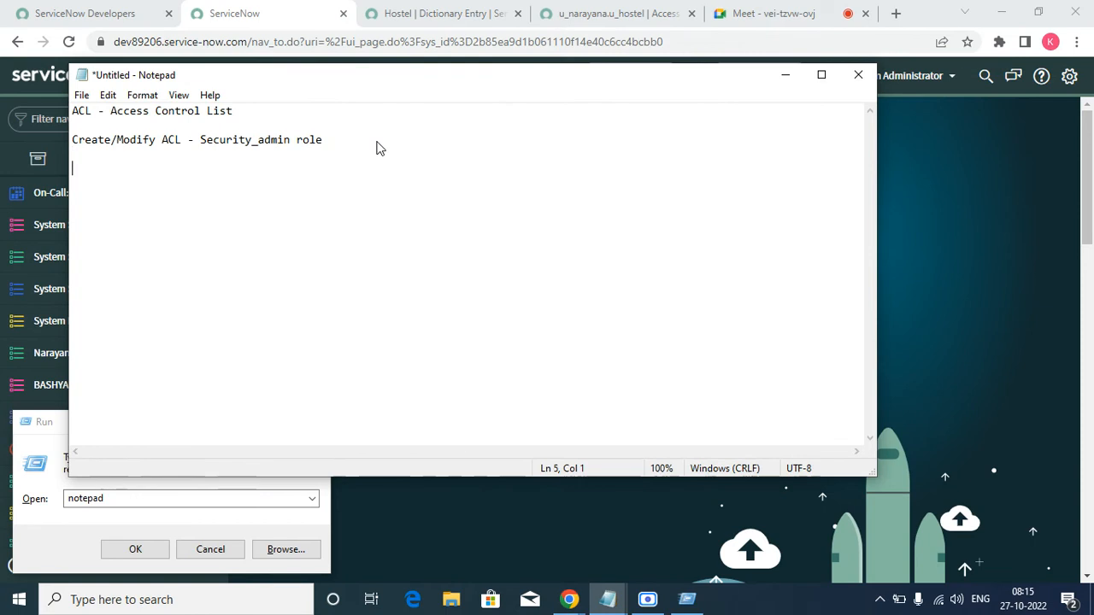
text(Ac)
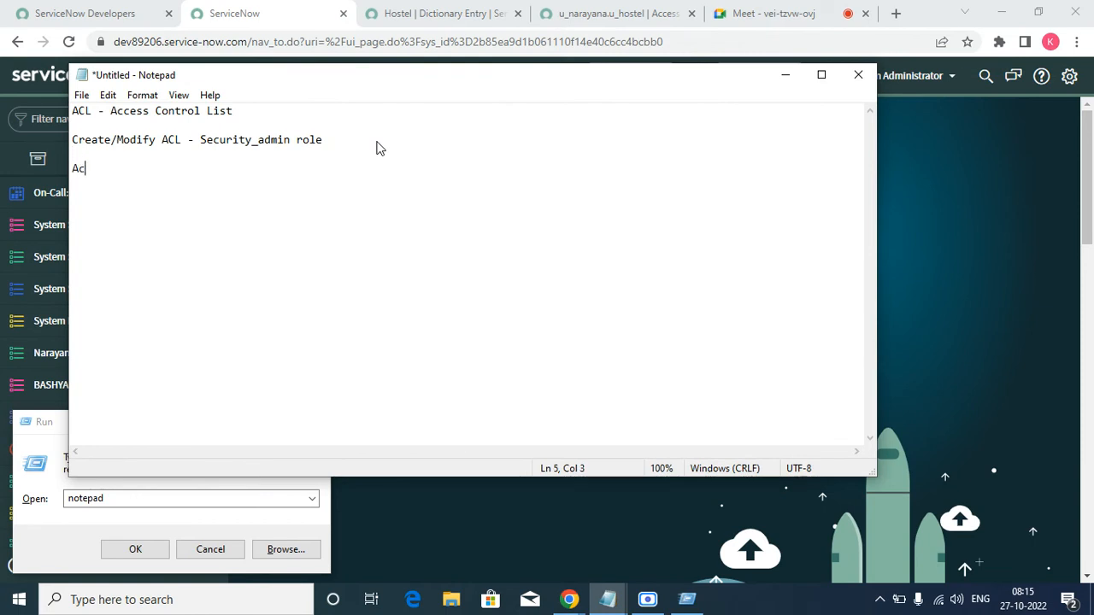
key(BackSpace)
text(CL Exxecution)
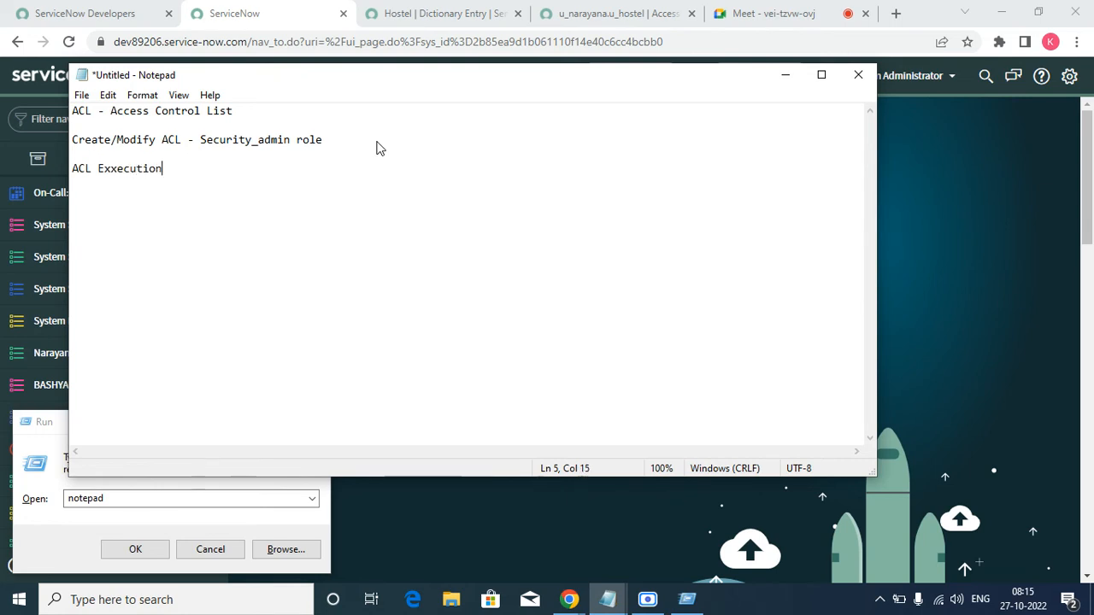
text( Order   )
text(Role)
key(Return)
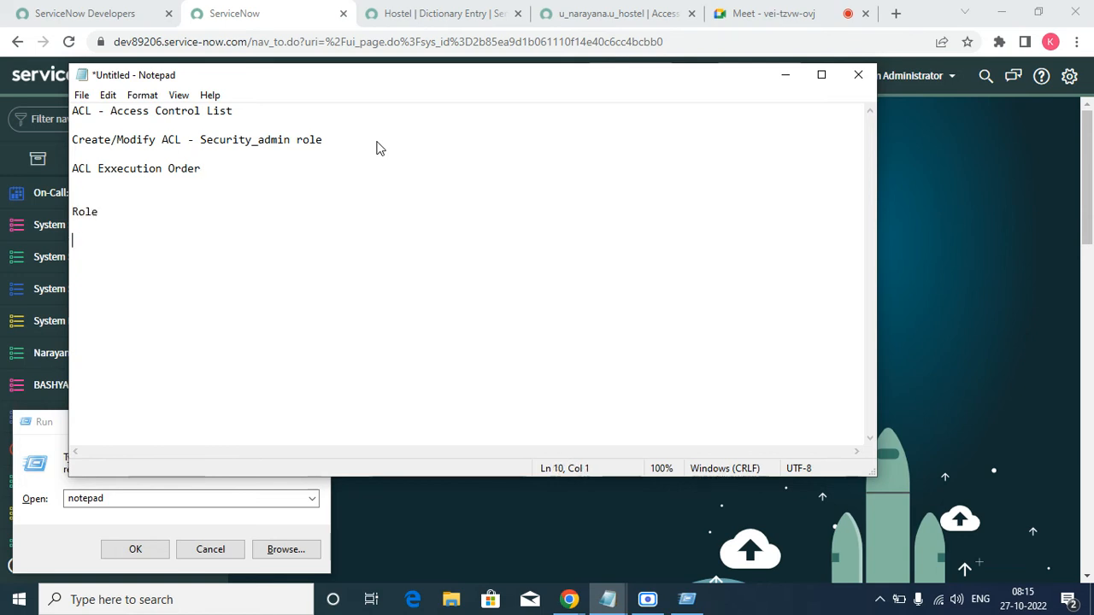
- Add the entry "Condition" below "Role" in the note
text(Ondtion)
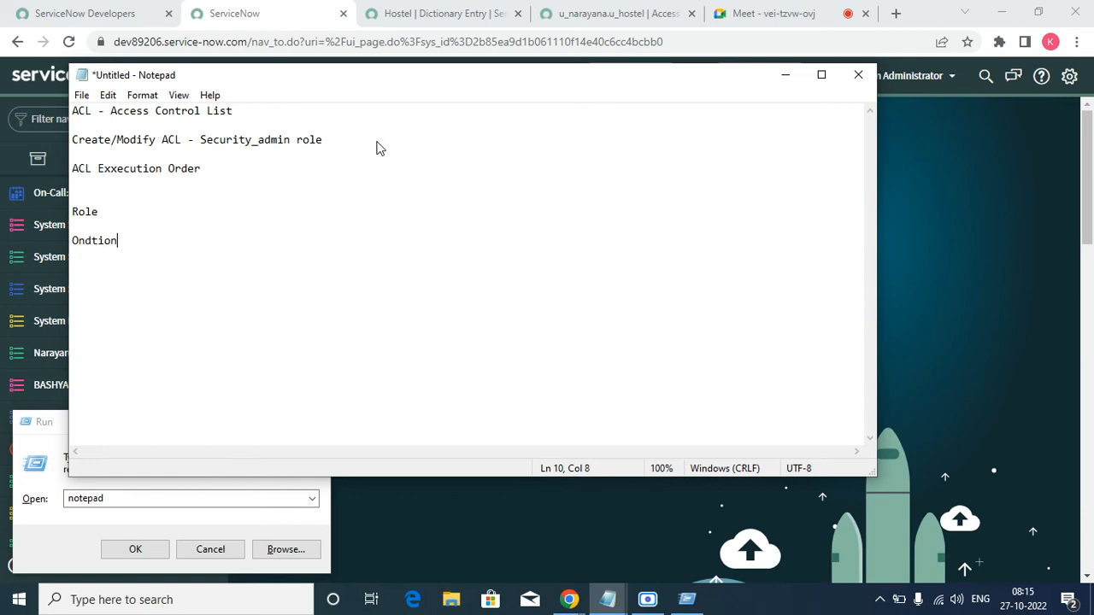
key(Left)
key(Left)
key(Left)
key(Left)
text(\)
key(BackSpace)
key(BackSpace)
text(Coi)
- Review the Hostel write access control in the browser, and elevate the System Administrator session to the security_admin role
click(410, 10)
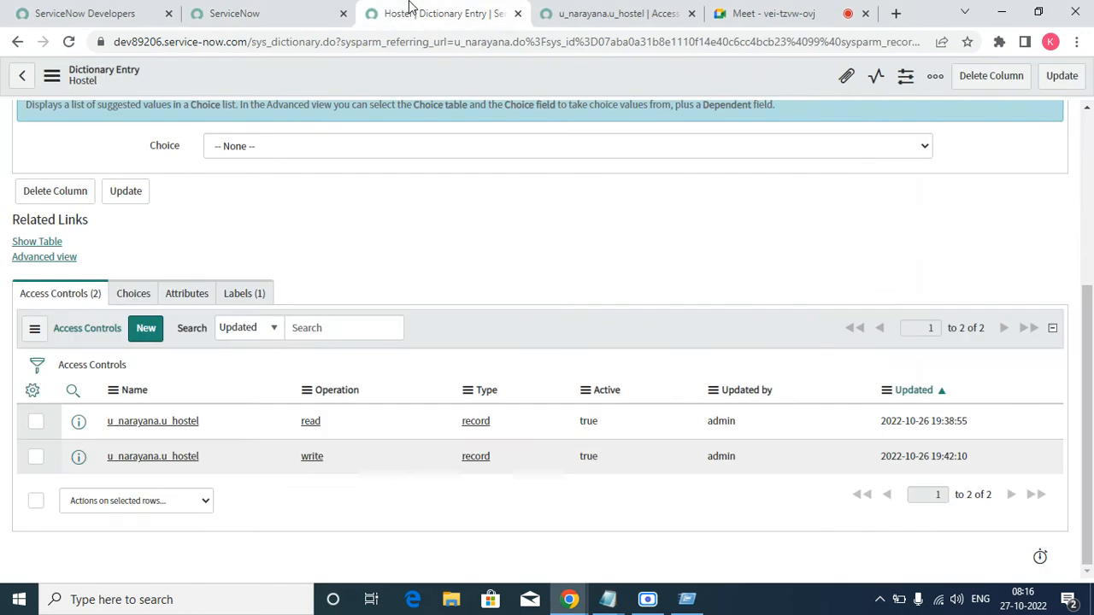
click(590, 13)
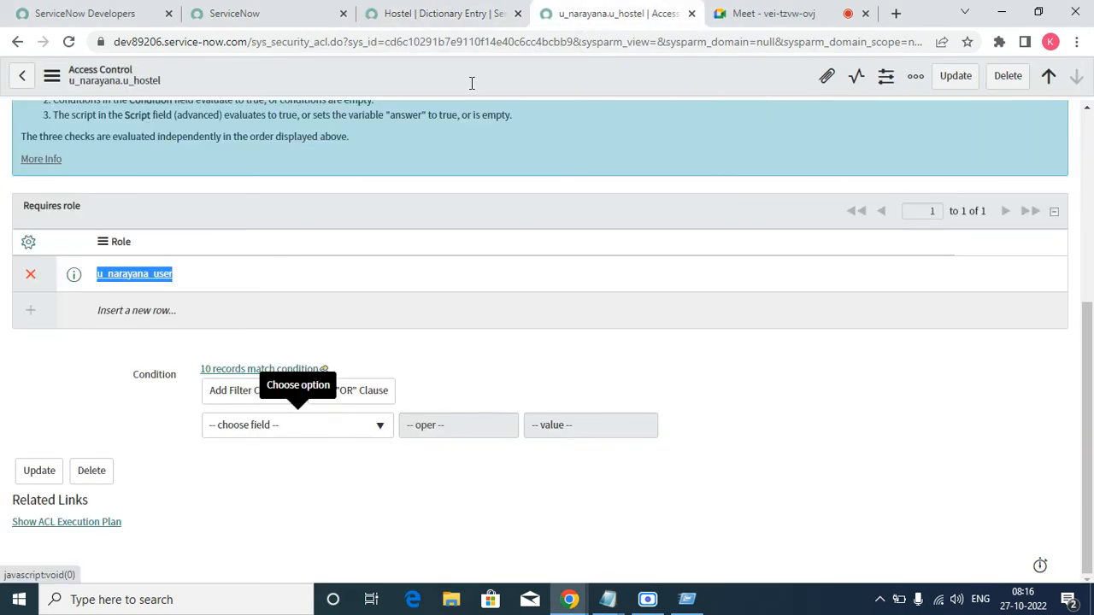
scroll(141, 472, up, 3)
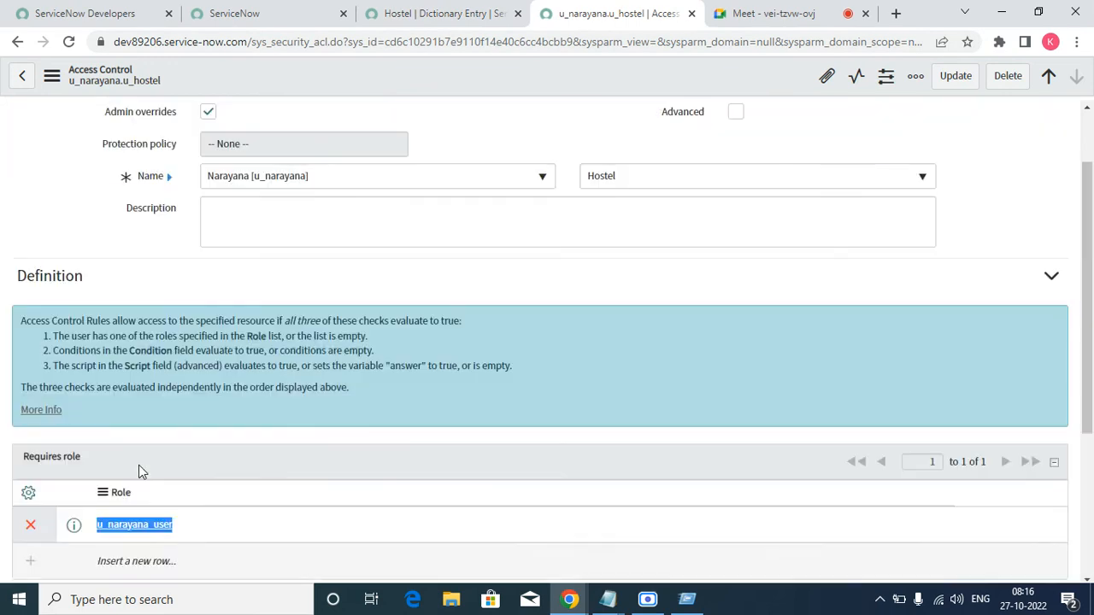
scroll(141, 472, up, 1)
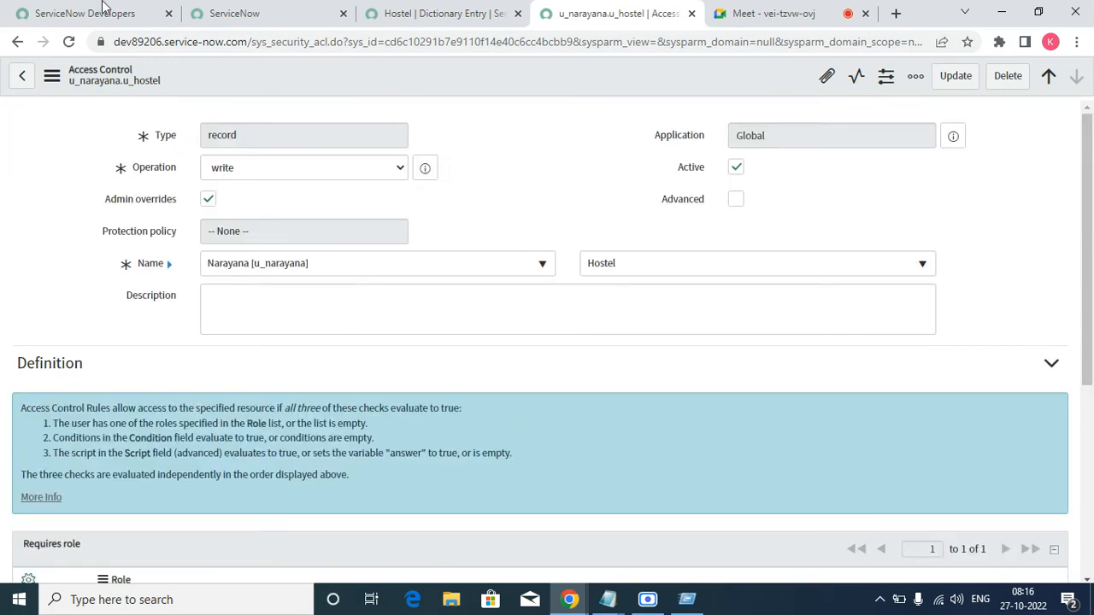
key(ctrl+shift+Tab)
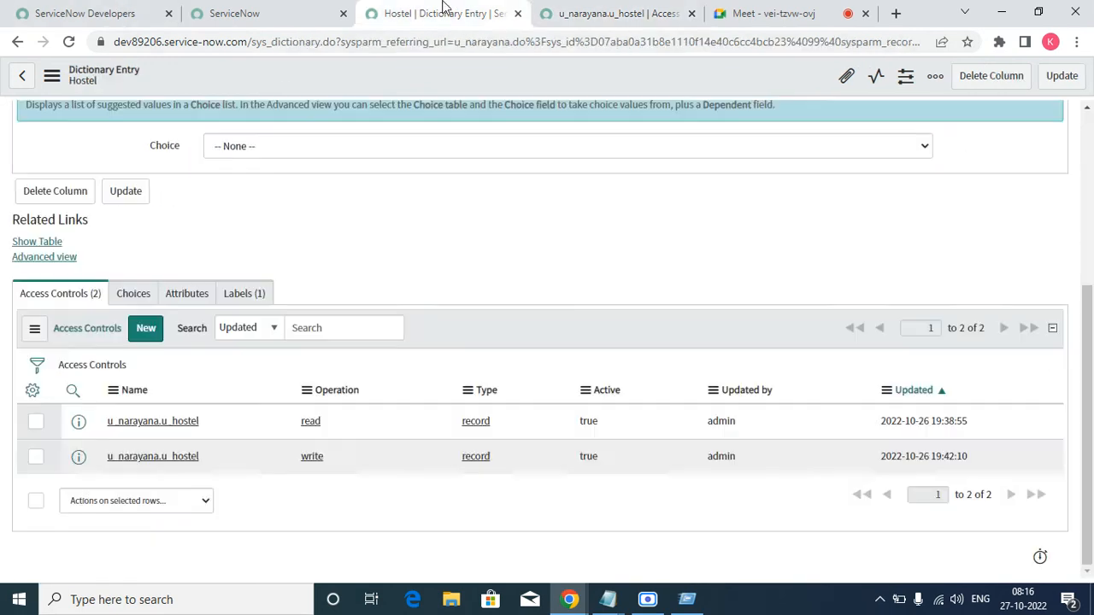
click(314, 15)
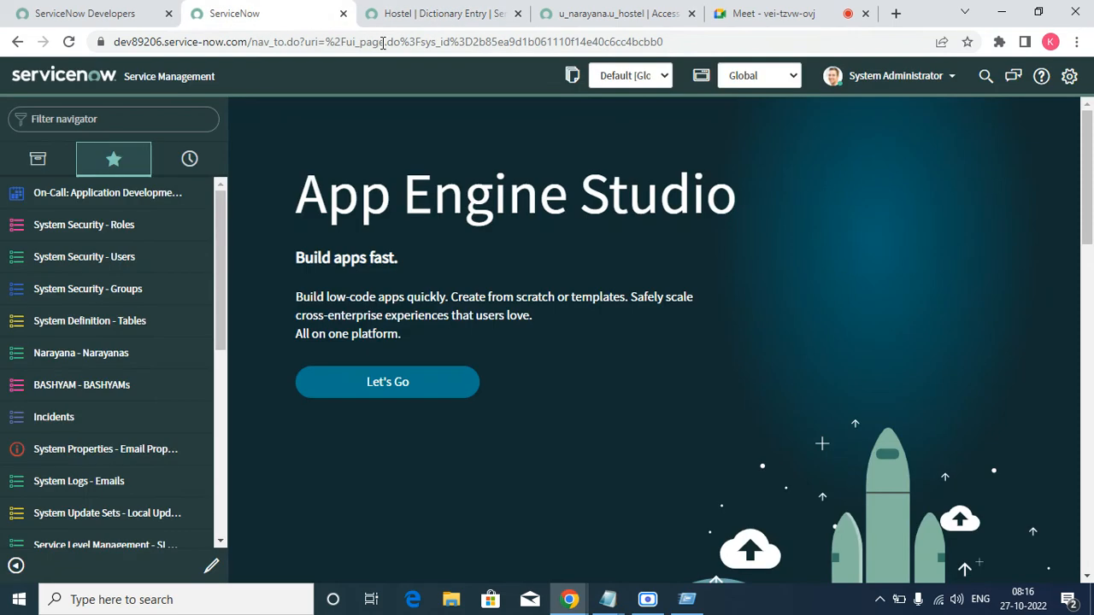
click(883, 77)
click(908, 146)
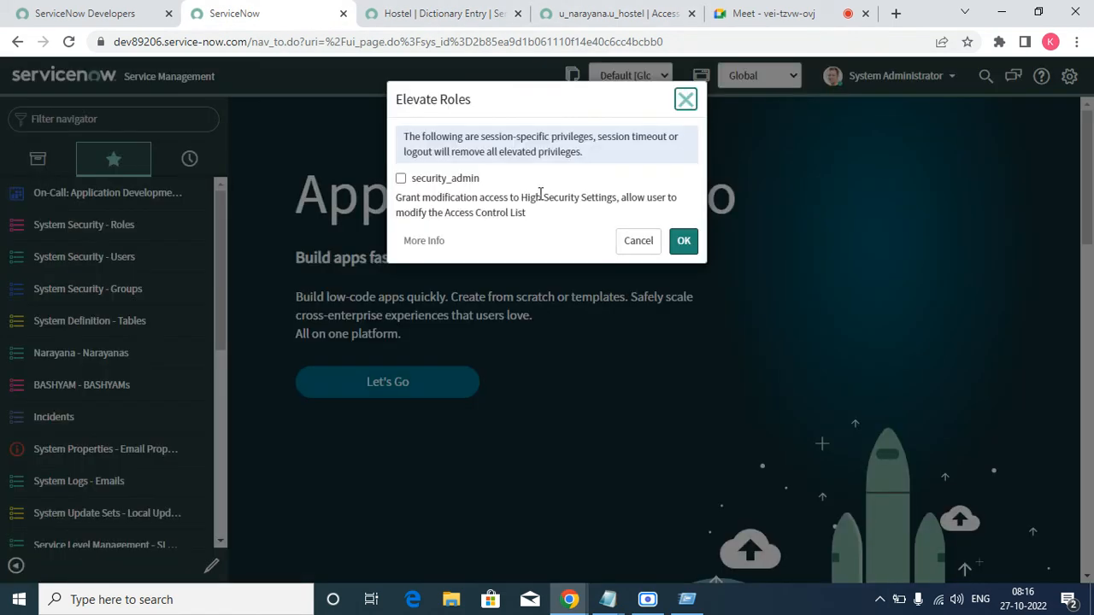
click(464, 179)
click(683, 241)
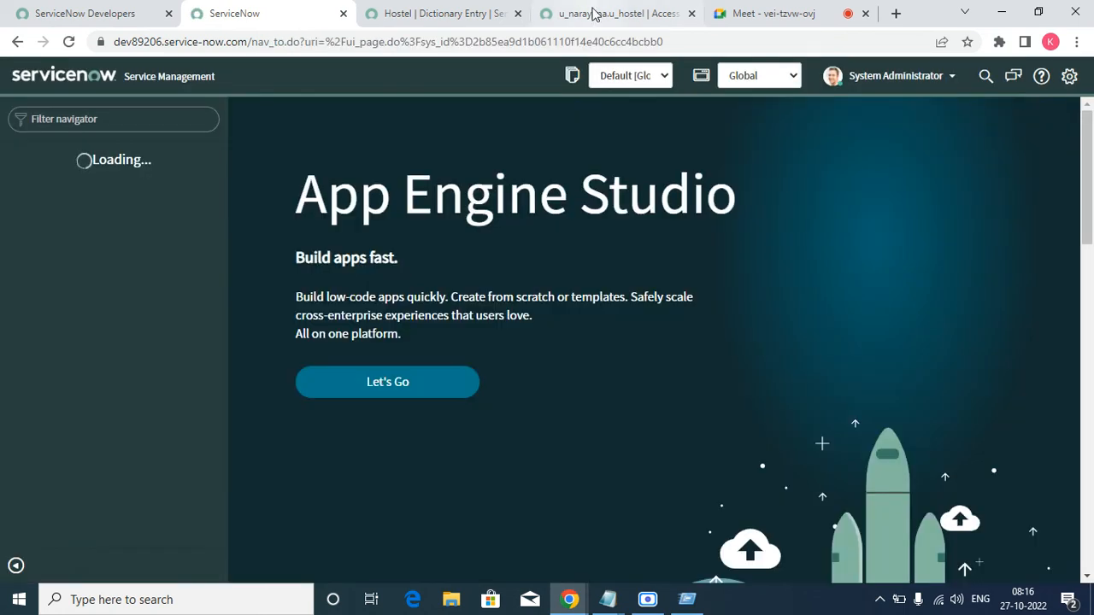
- Reload the Hostel write access control with the elevated role to make it editable
click(598, 13)
click(102, 42)
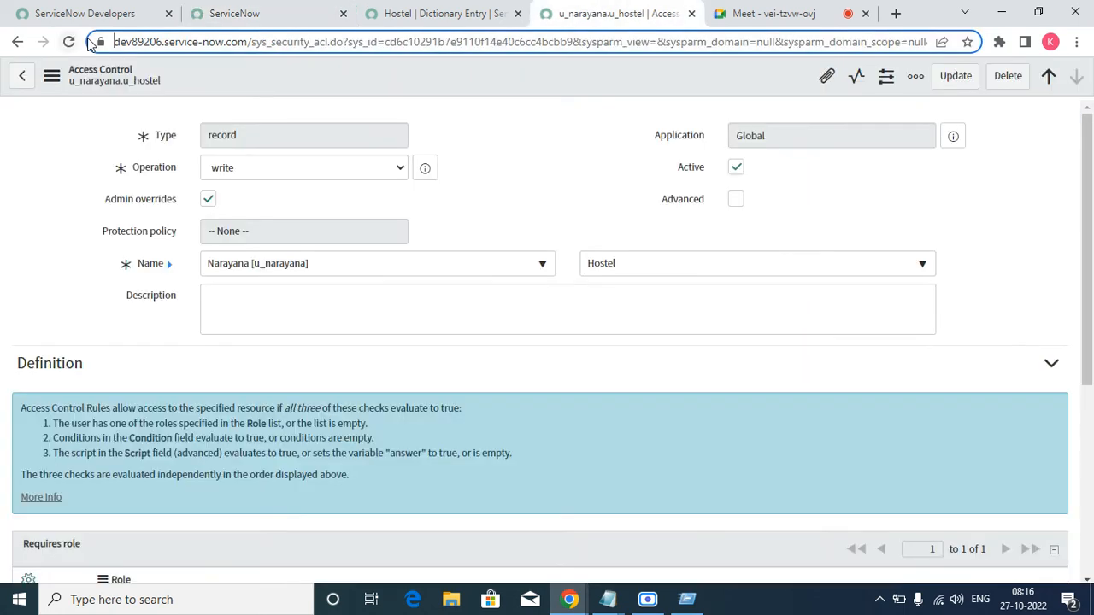
click(70, 42)
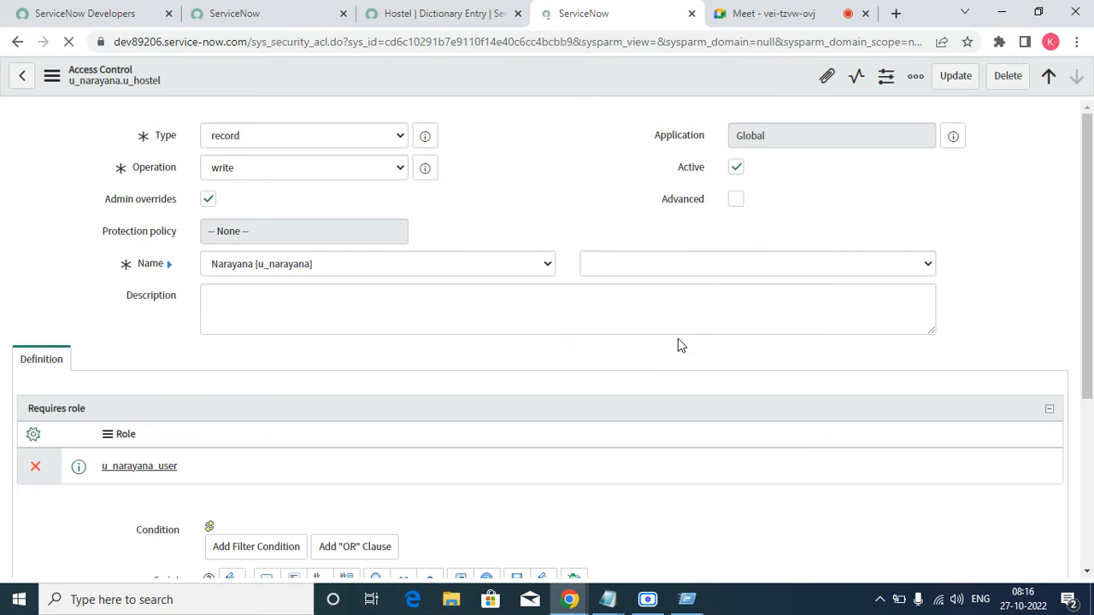
scroll(736, 201, up, 4)
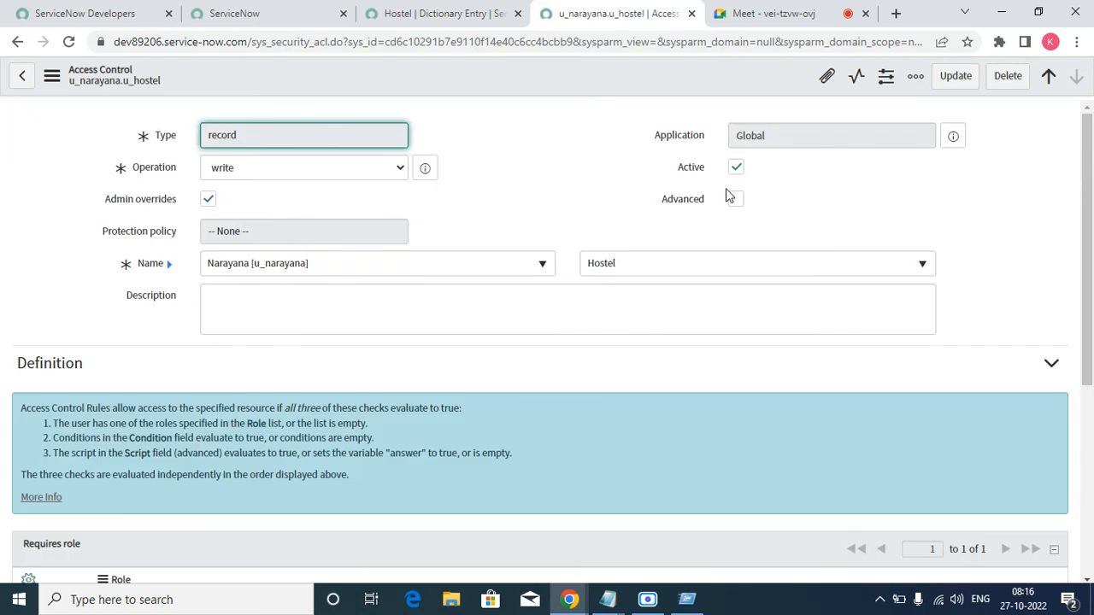
- Turn on the Advanced option of the Hostel write access control, examine its Script section, and turn the option back off
click(734, 198)
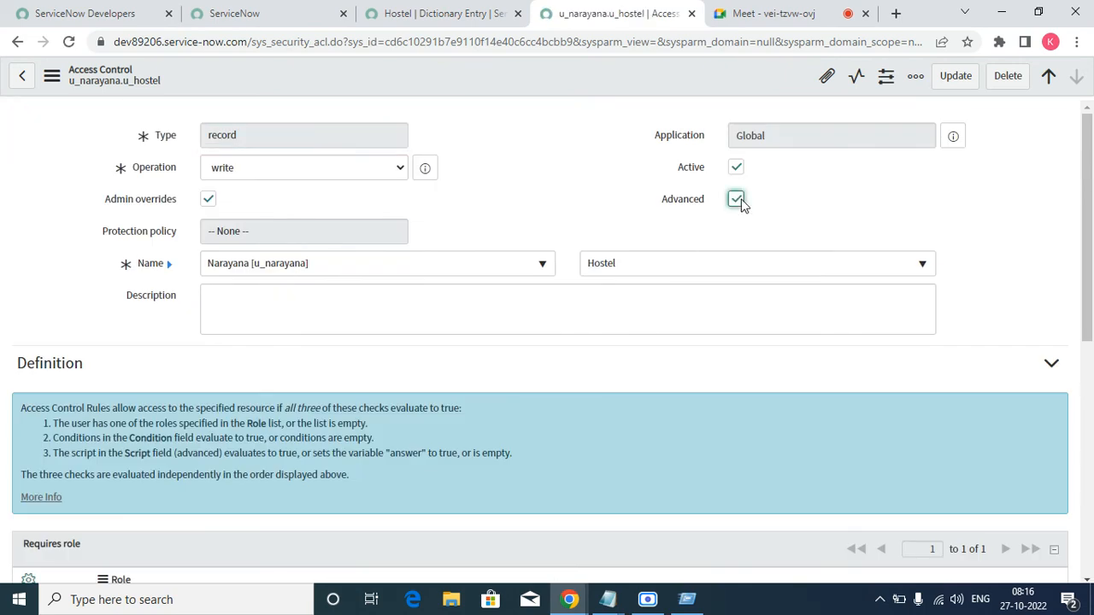
scroll(562, 371, down, 10)
click(254, 344)
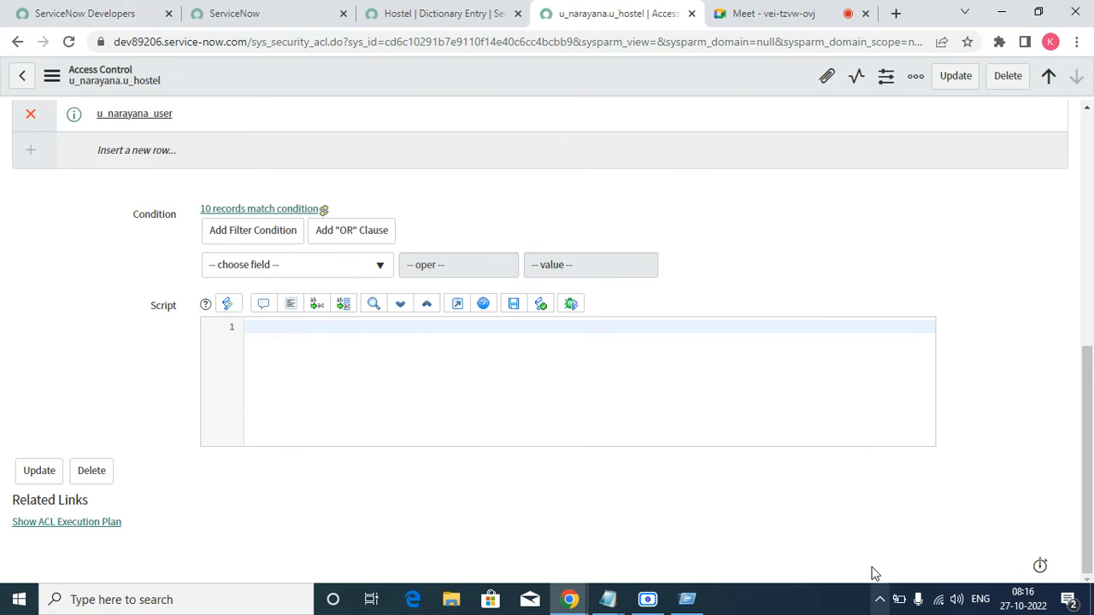
scroll(974, 214, up, 10)
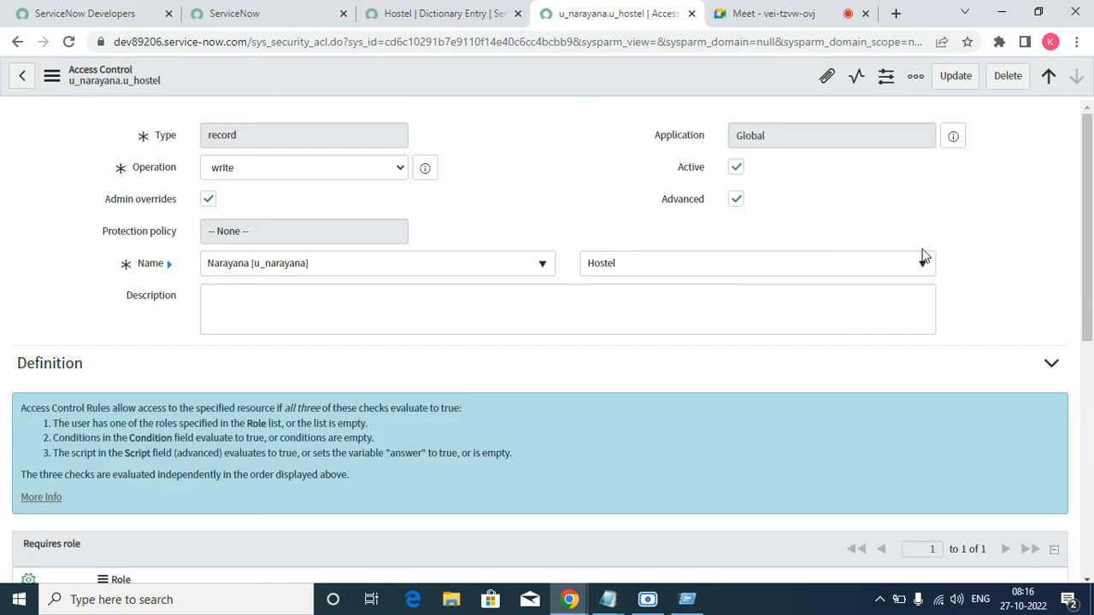
click(735, 199)
- Switch to the Notepad note, add the entry "Script" below "Condition", and return to the browser
click(425, 10)
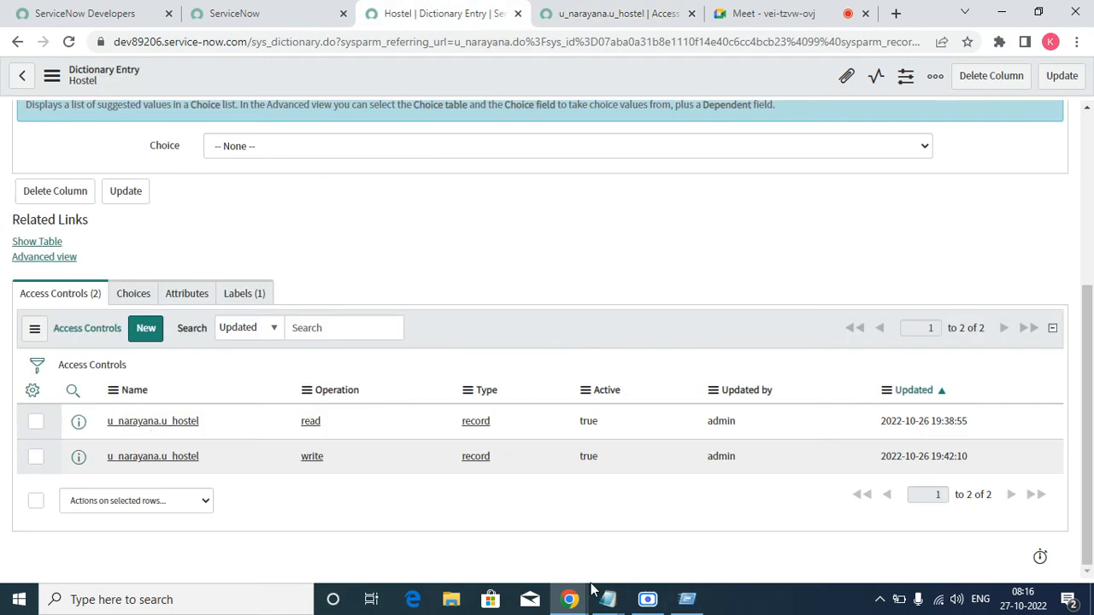
mouse_move(689, 600)
click(676, 524)
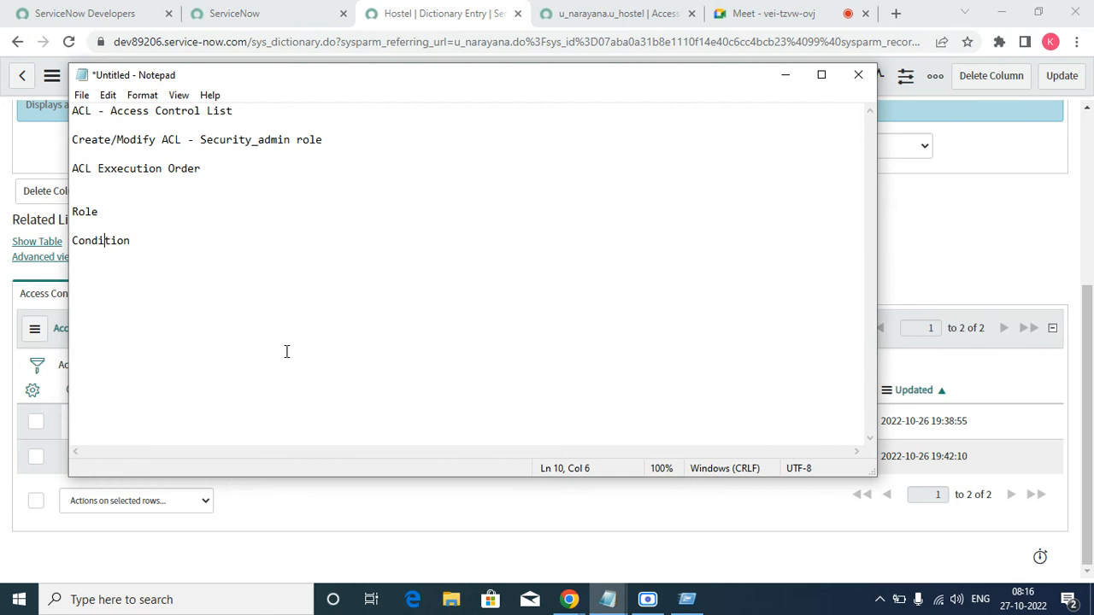
click(225, 246)
key(Return)
key(Return)
key(Return)
text(Scrit)
key(BackSpace)
text(pt)
click(786, 77)
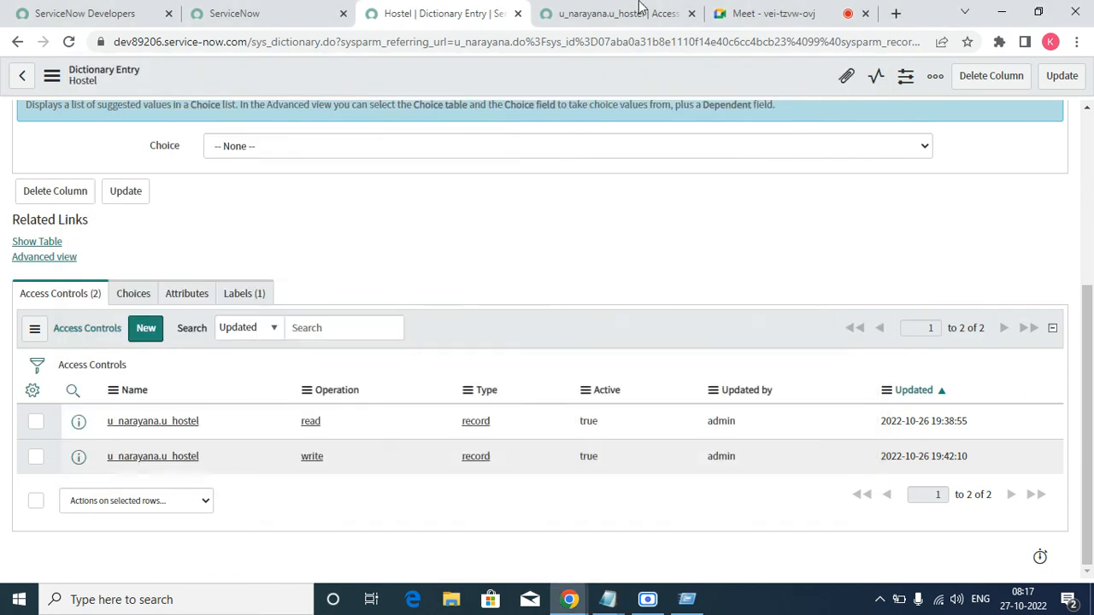
- Open the Narayana records list and bring up the security rules configured for its table
scroll(528, 257, up, 3)
click(282, 13)
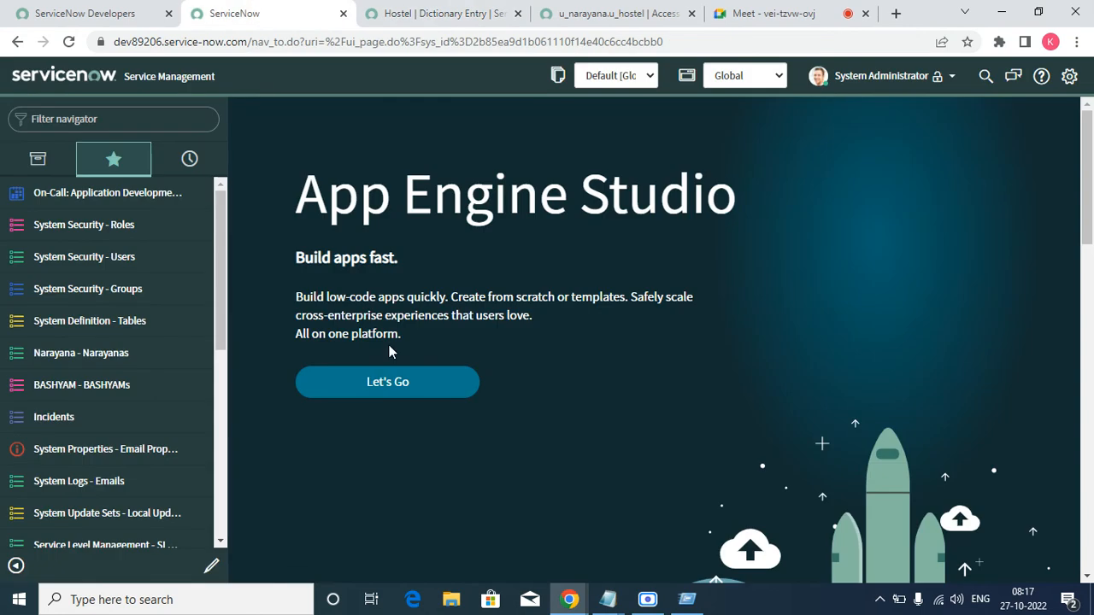
click(89, 357)
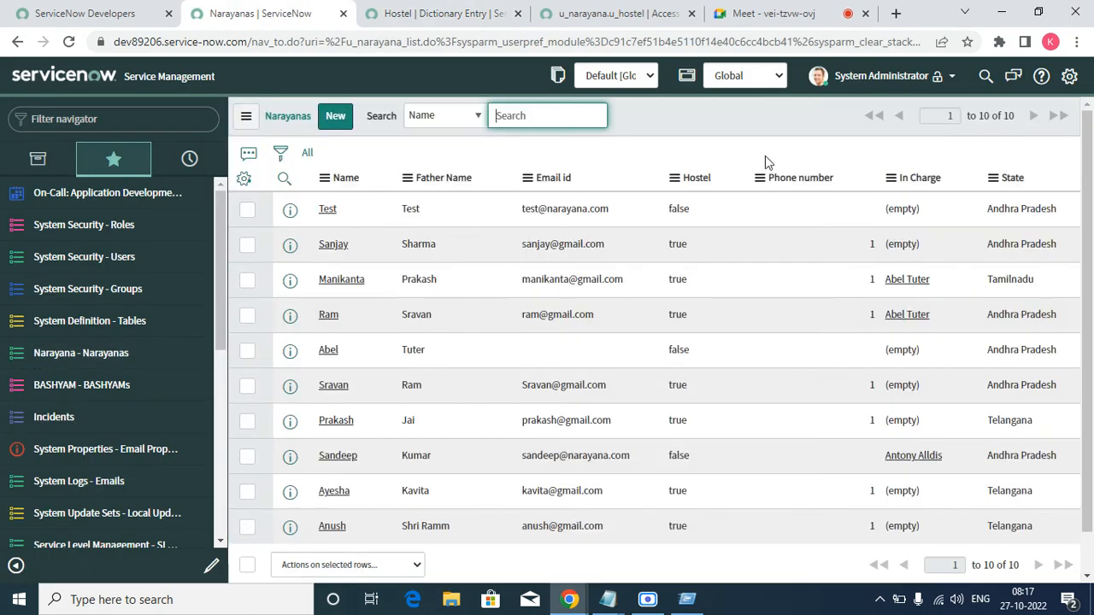
right_click(438, 177)
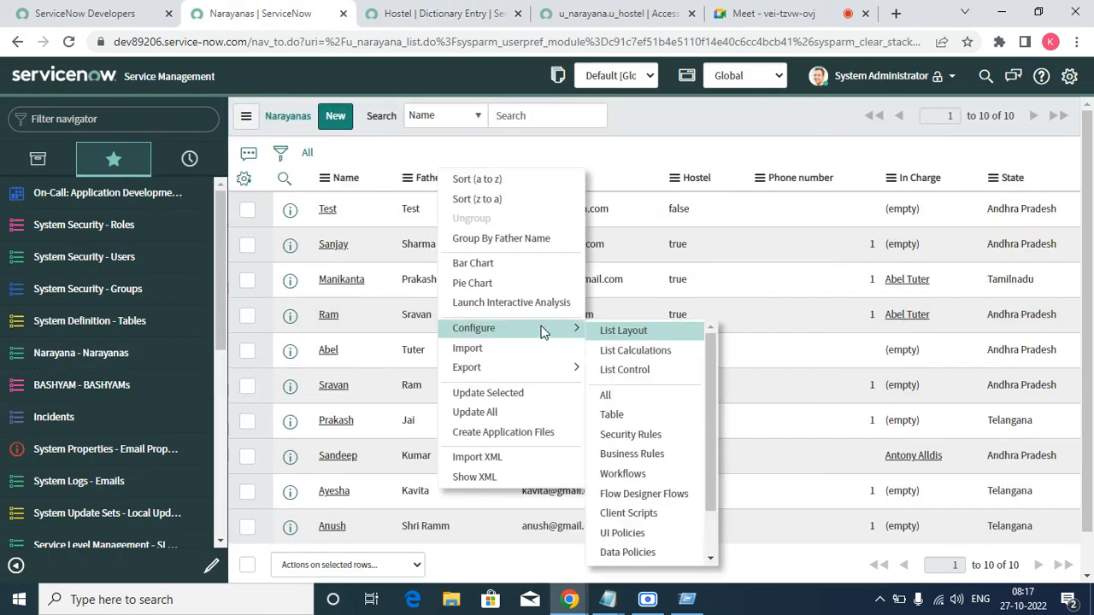
mouse_move(512, 328)
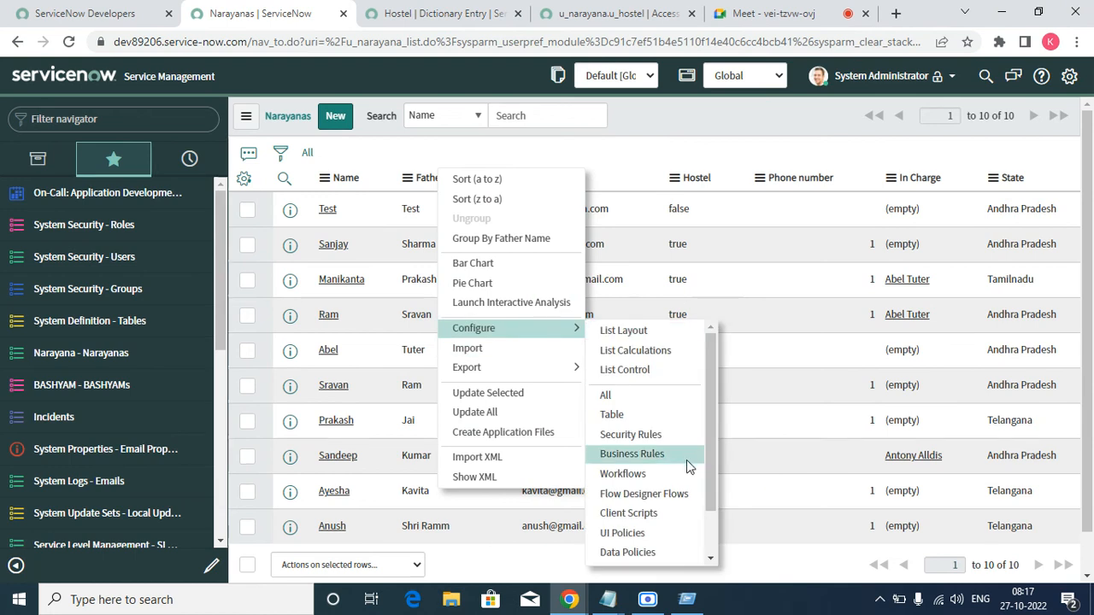
- Close the Hostel dictionary entry and Hostel access control pages, and return to the Access Controls list
click(453, 13)
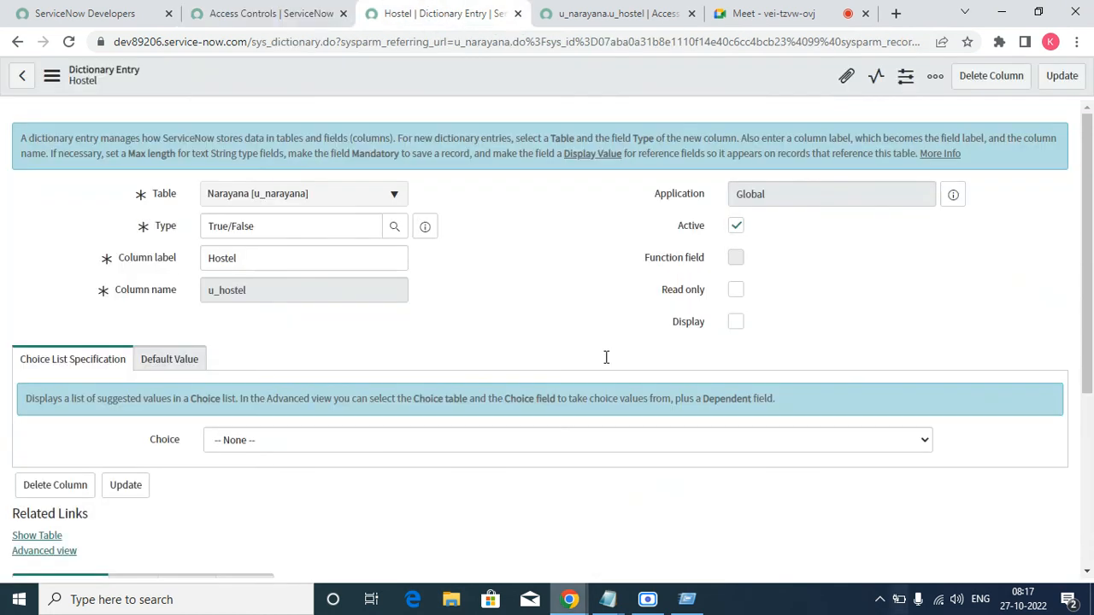
click(520, 14)
click(519, 14)
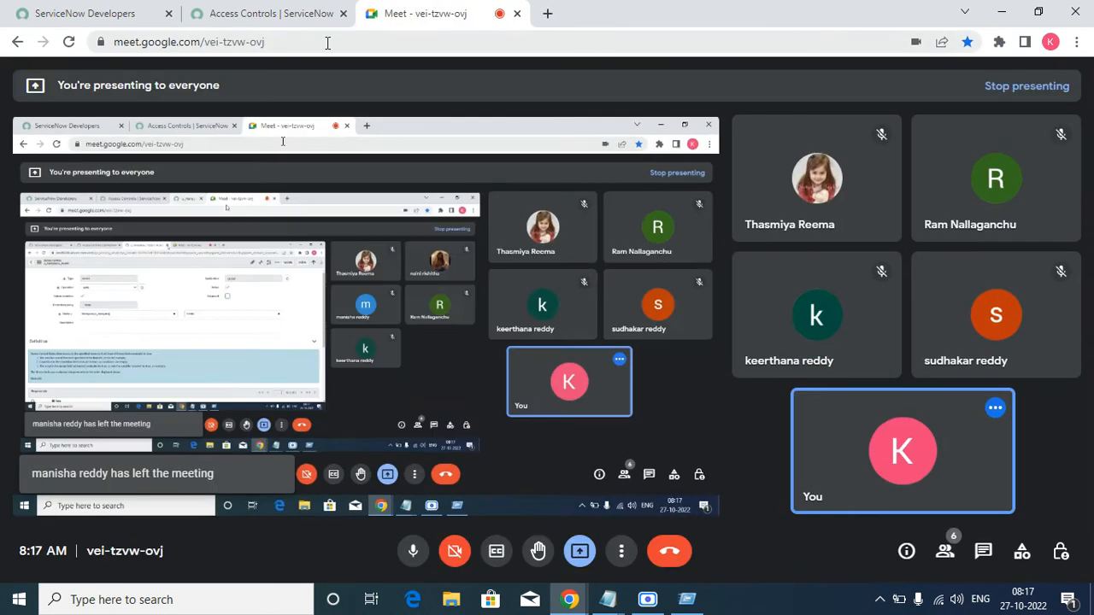
click(260, 17)
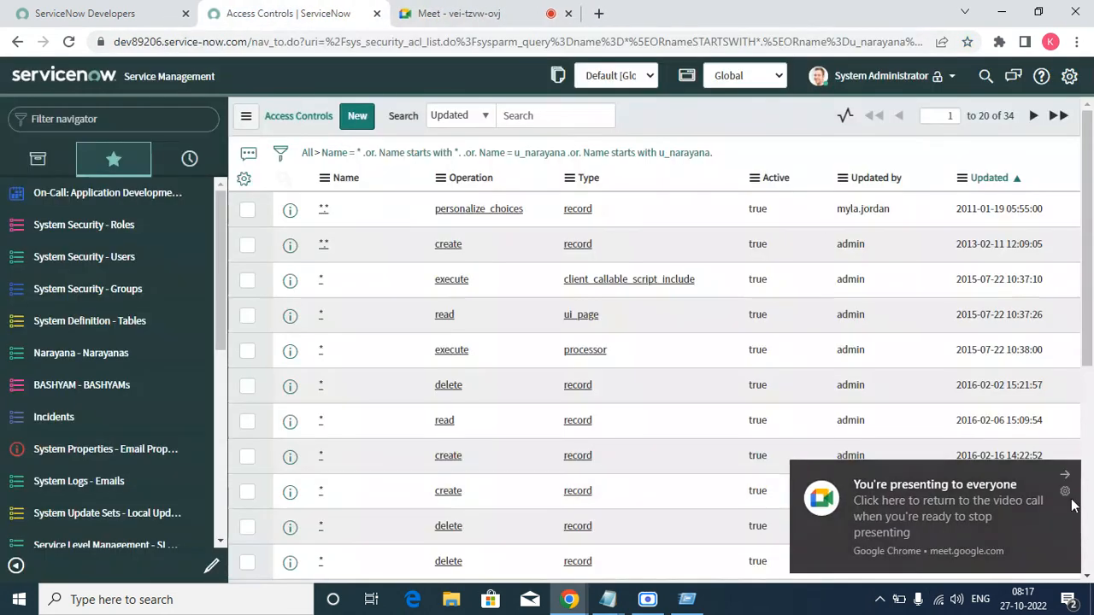
click(1067, 478)
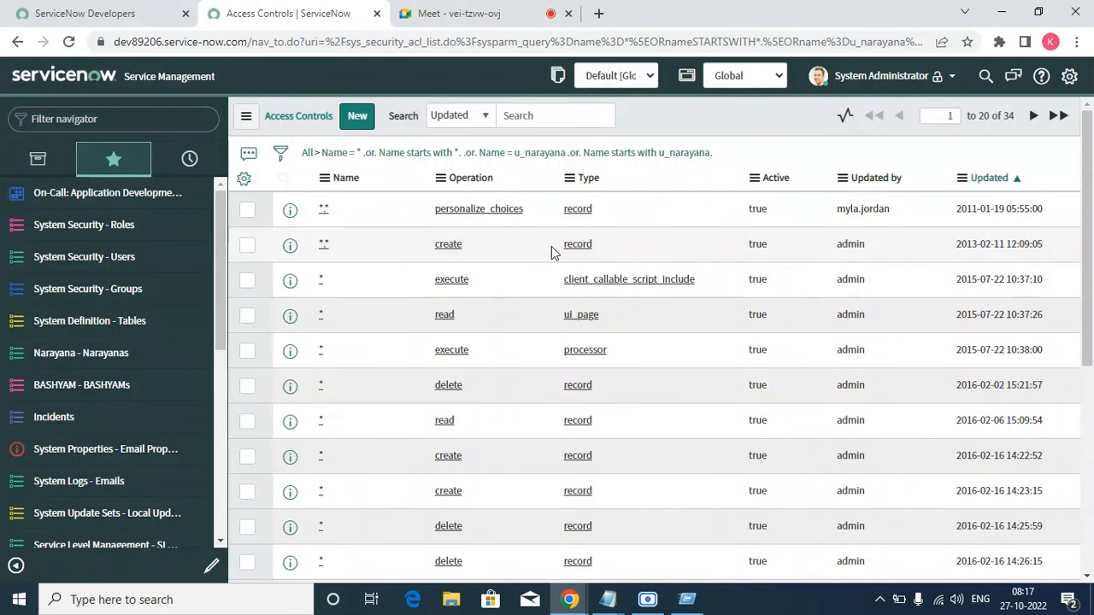
- Start a new access control record and set its table to Narayana [u_narayana]
click(356, 119)
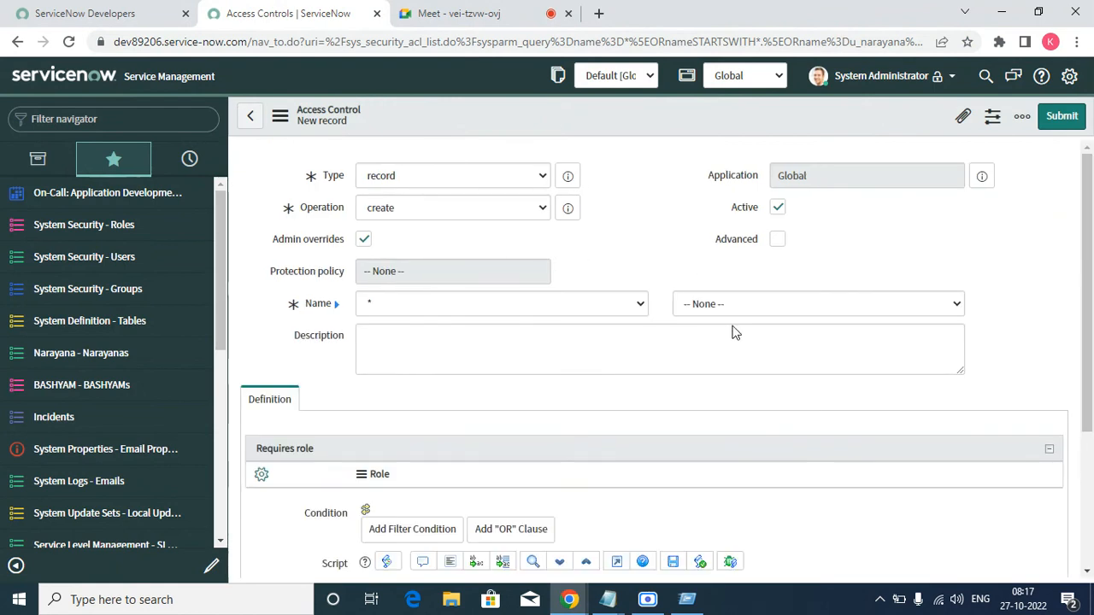
click(595, 304)
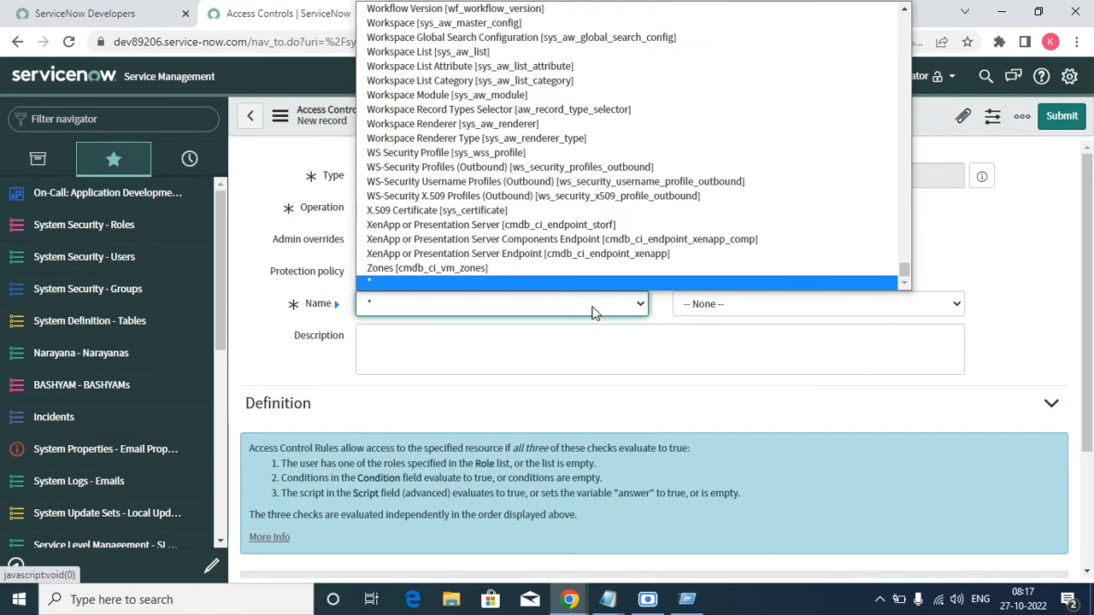
text(na [u_narayana)
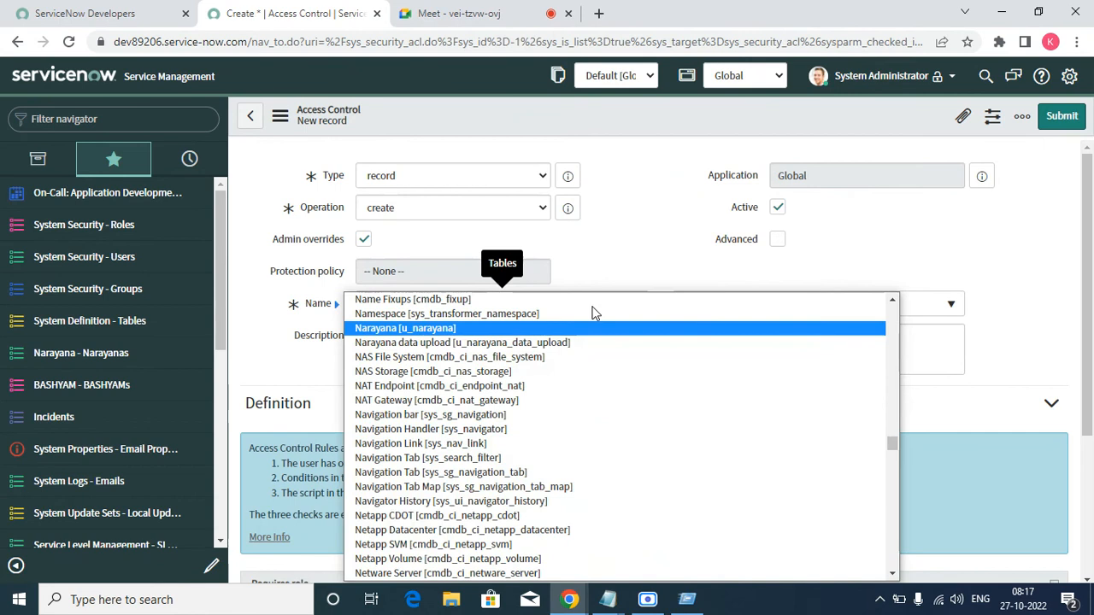
click(513, 326)
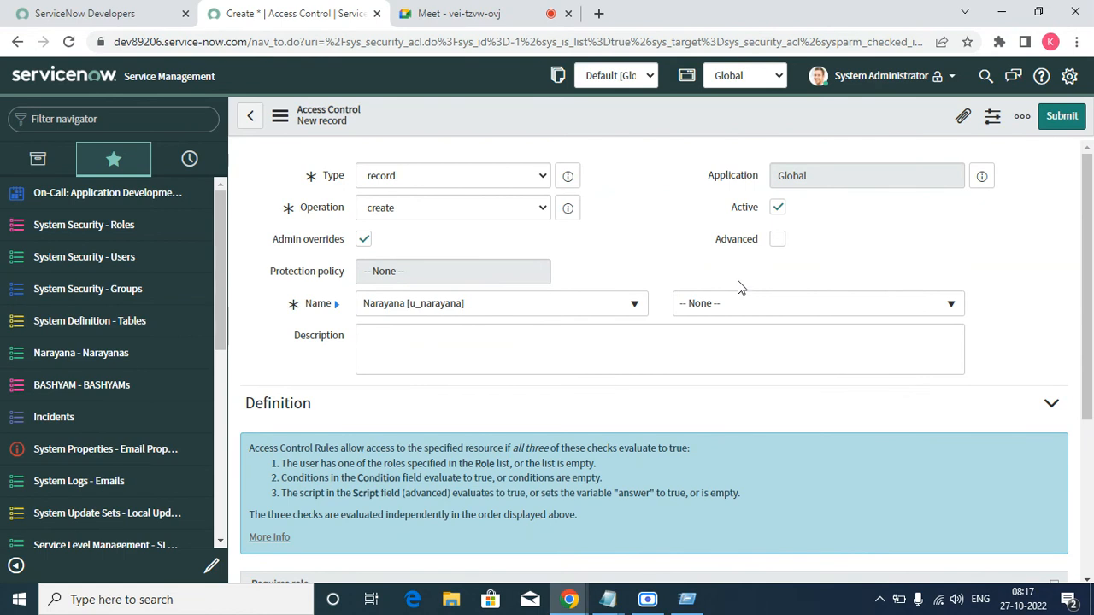
- Set the new access control's operation to read and its field to * for the Narayana table
click(487, 210)
click(416, 261)
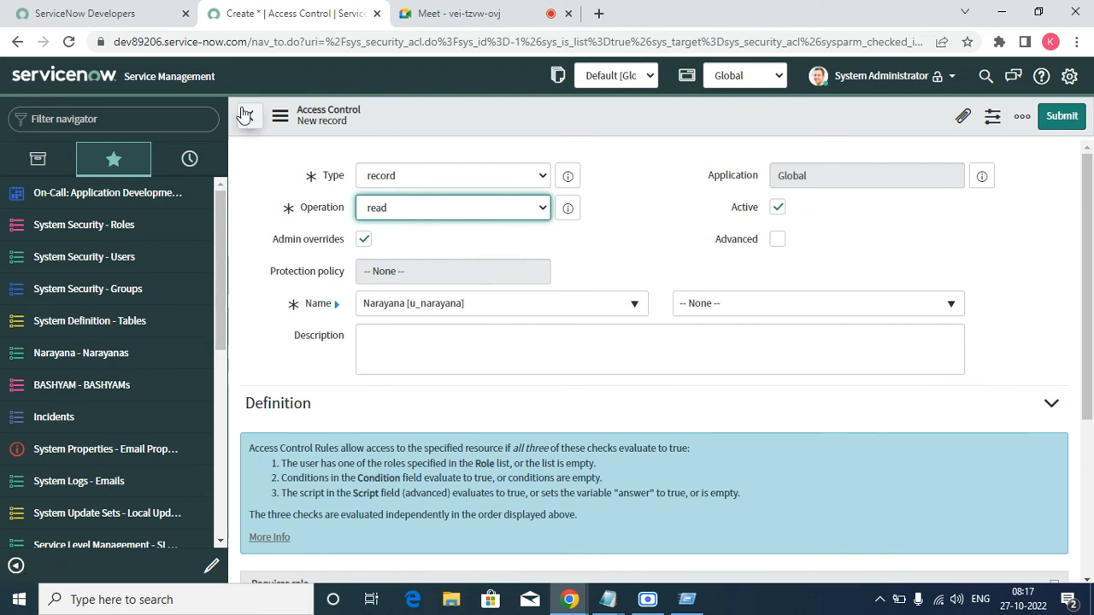
click(716, 303)
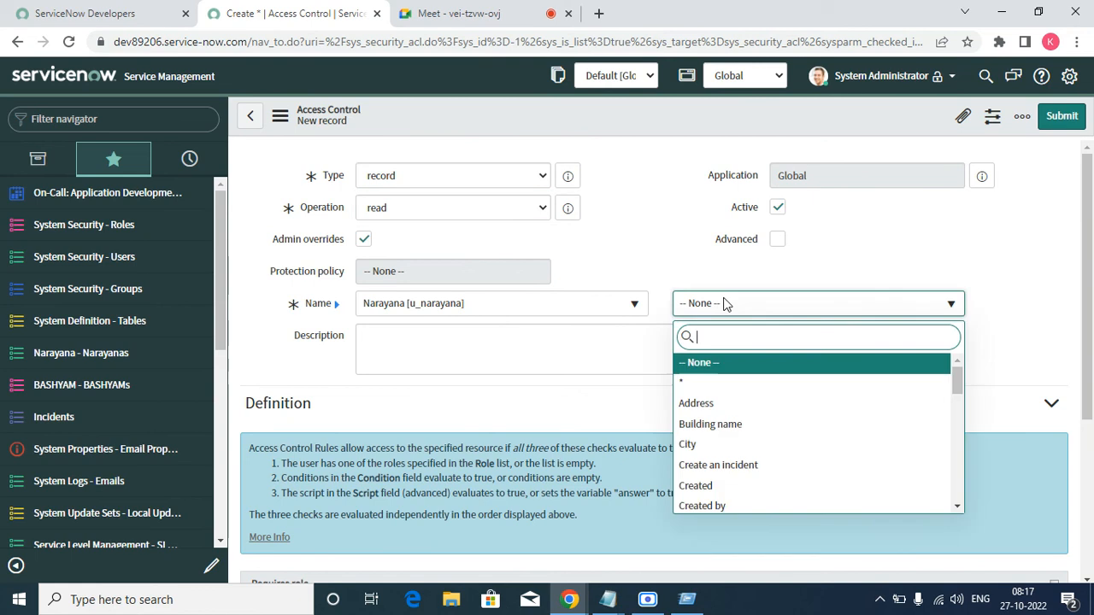
click(686, 384)
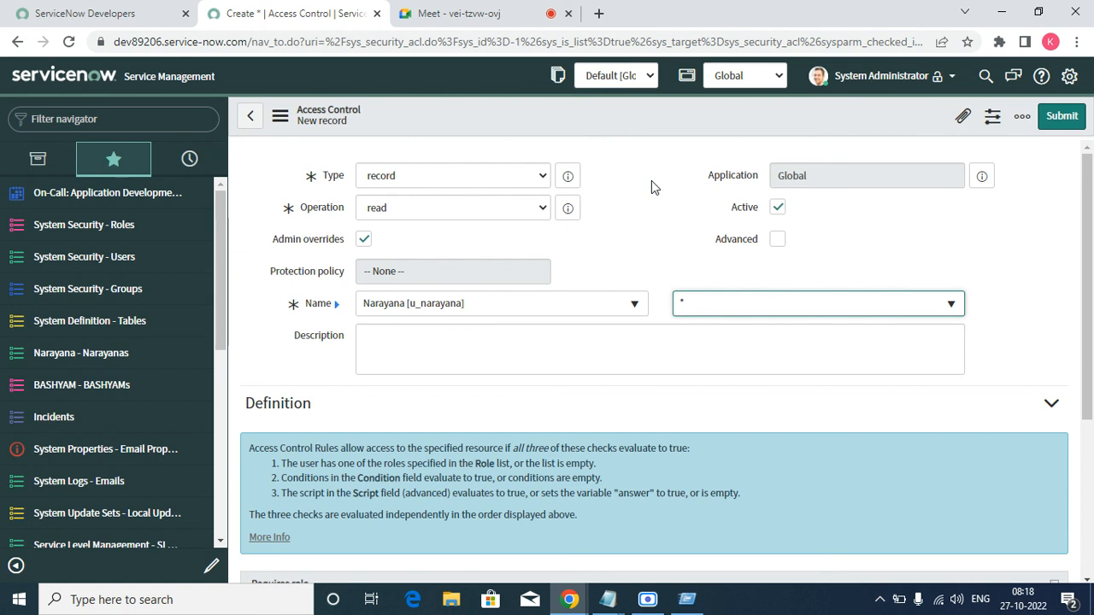
click(467, 15)
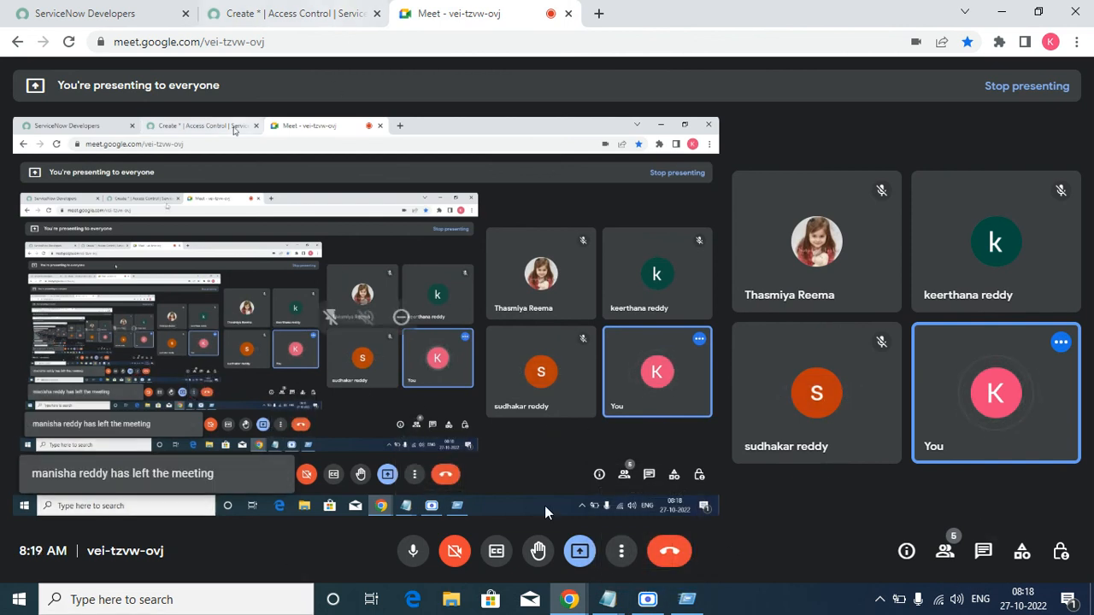
click(647, 599)
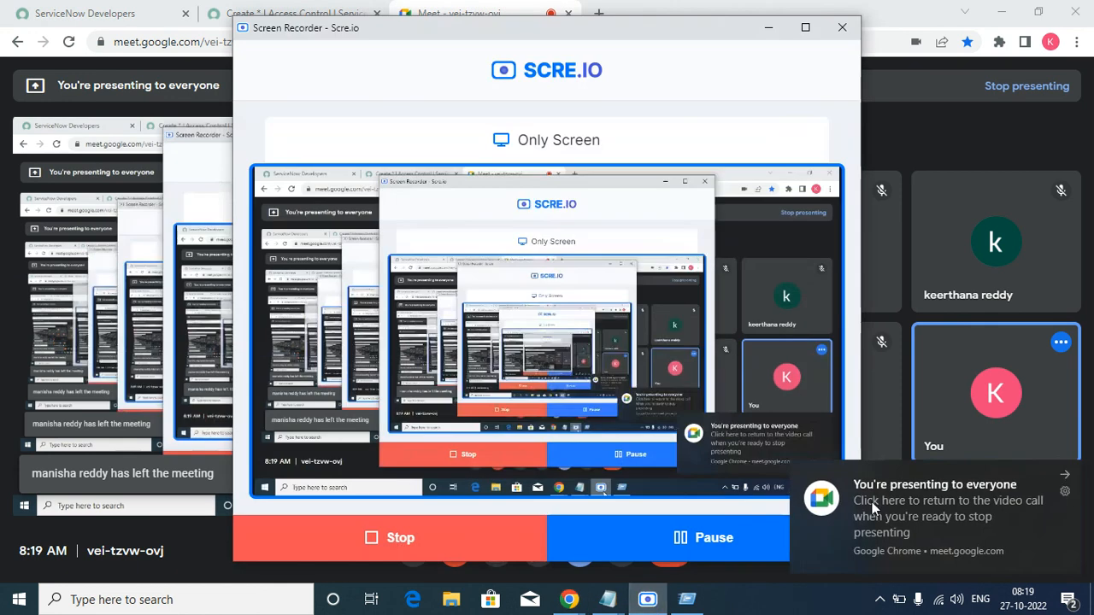
click(765, 32)
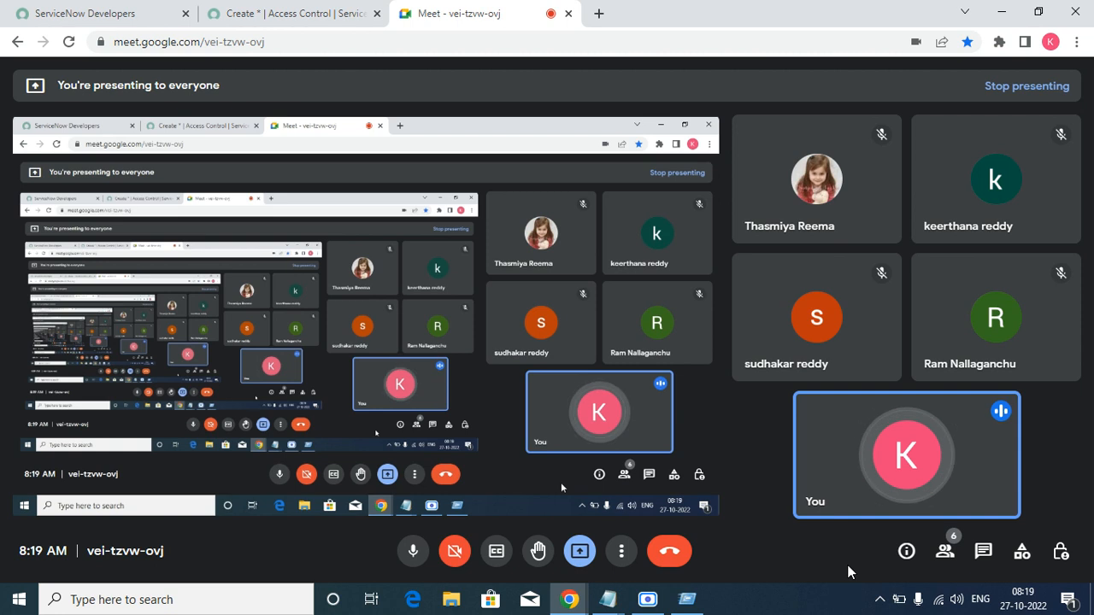
click(300, 12)
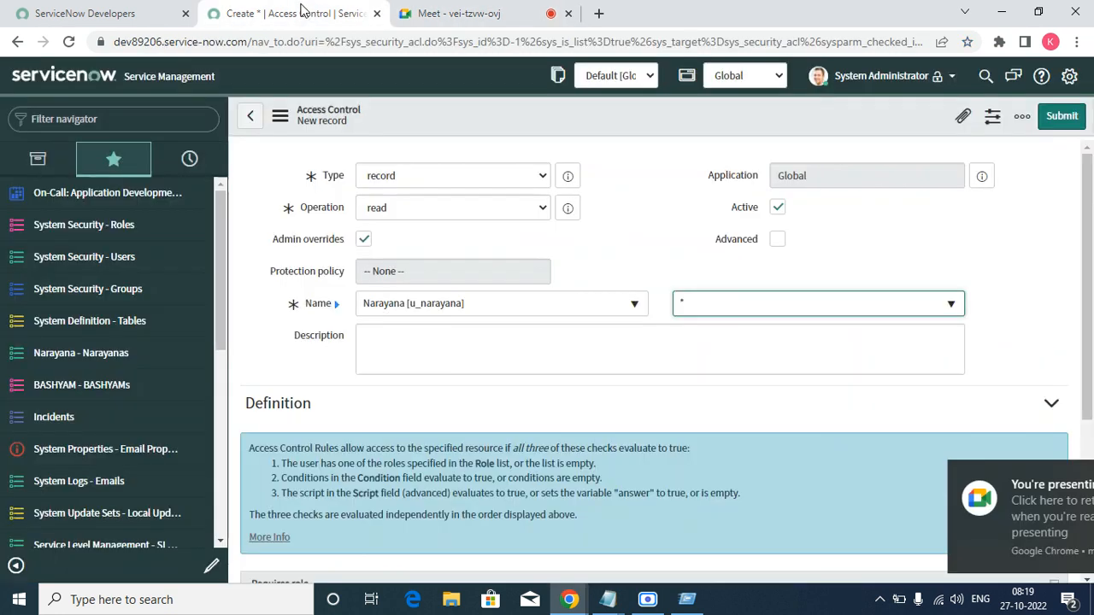
click(425, 21)
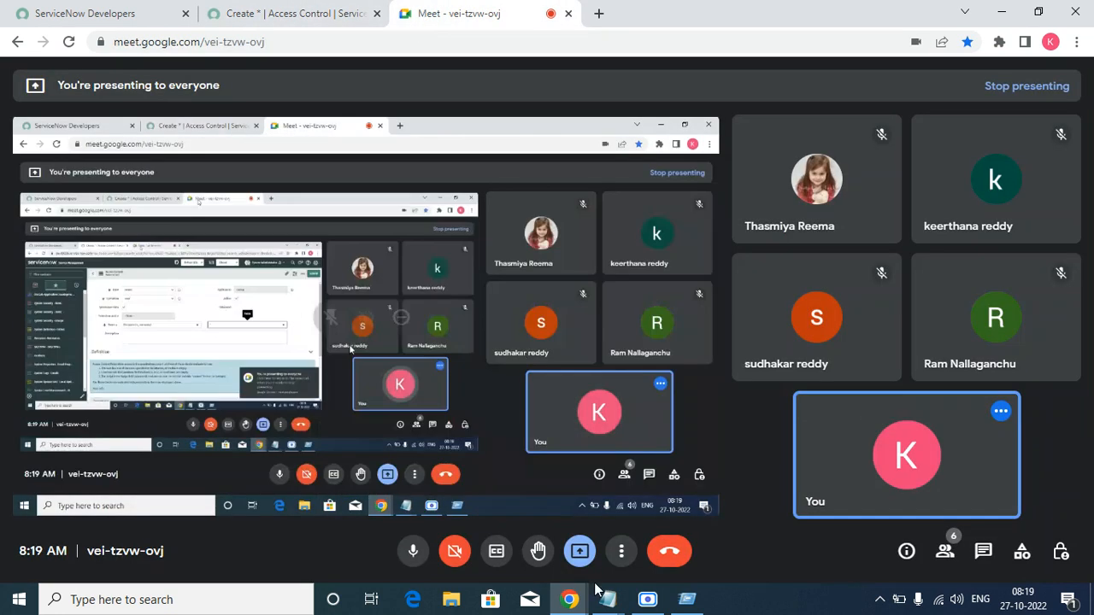